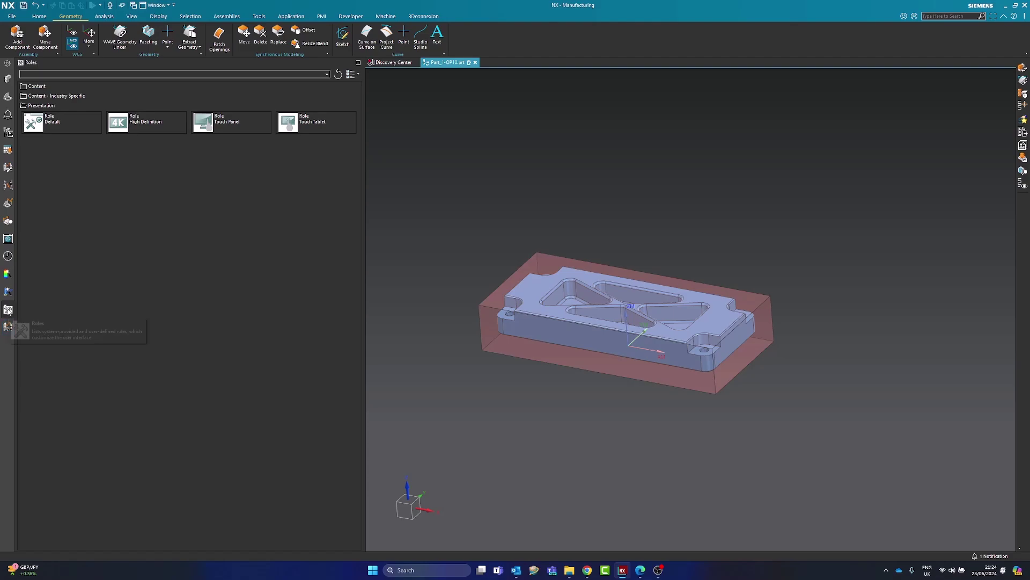
Apply the industry-specific CAM Advanced role and display the Operation Navigator.
click(52, 96)
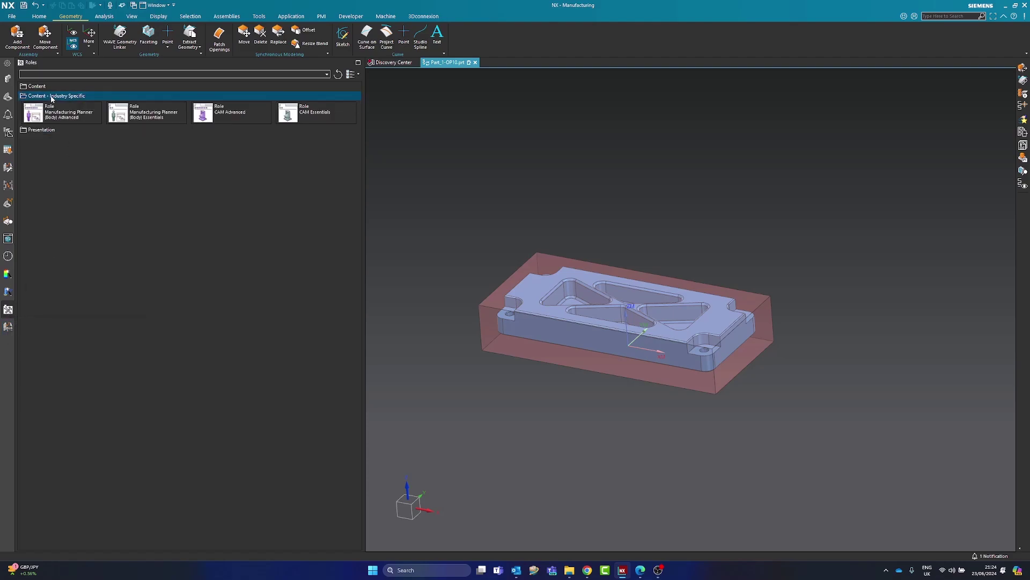
click(232, 112)
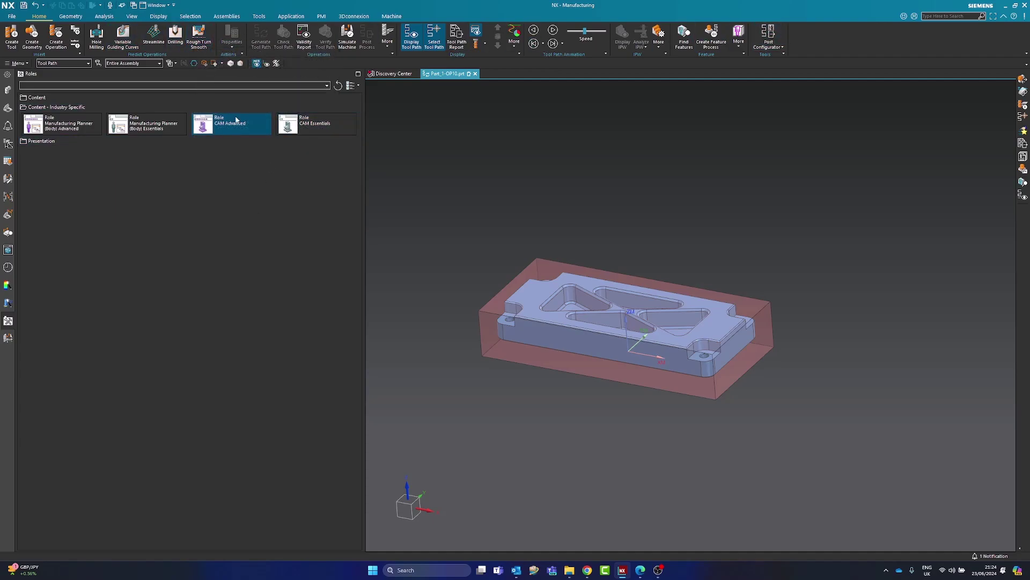
click(7, 144)
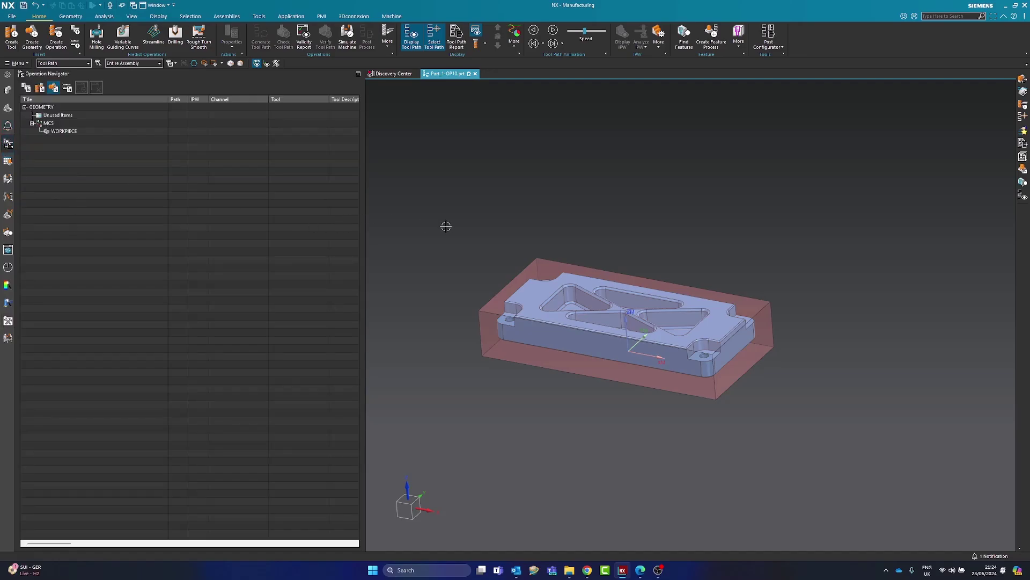
Examine the part inside its transparent blank from angled, side and top views.
middle_drag(447, 226, 446, 243)
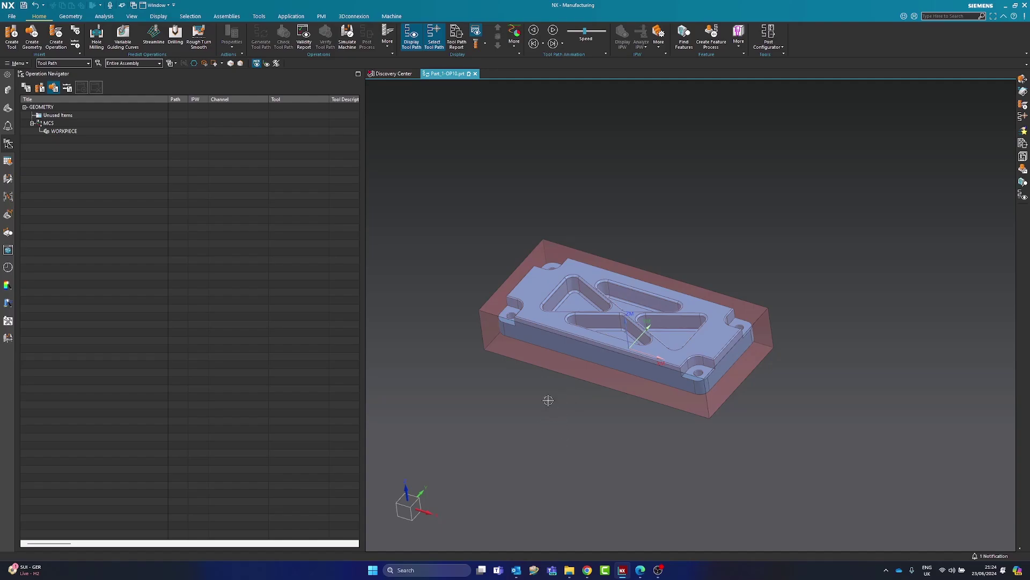
middle_drag(542, 391, 554, 340)
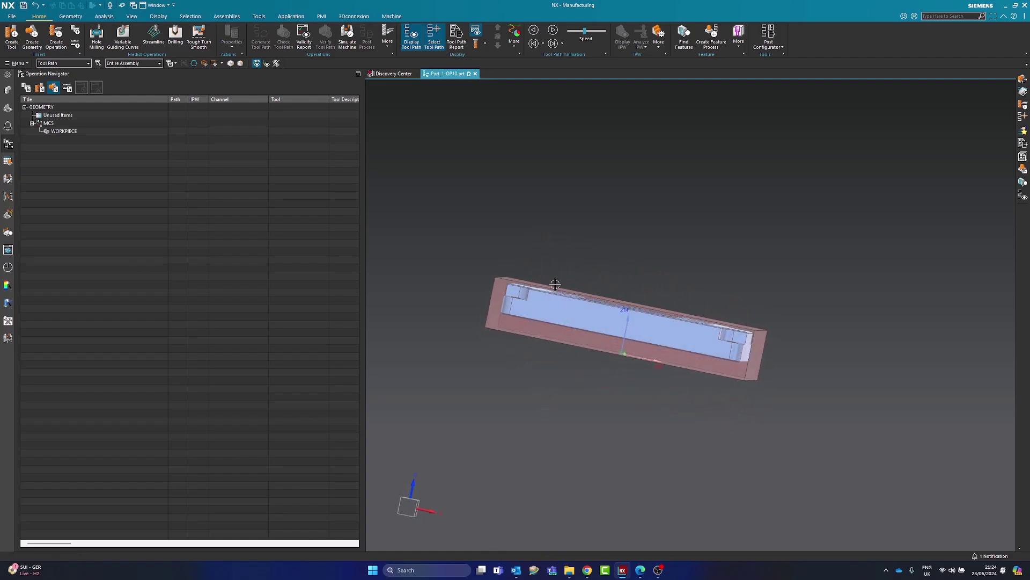
middle_drag(455, 243, 461, 280)
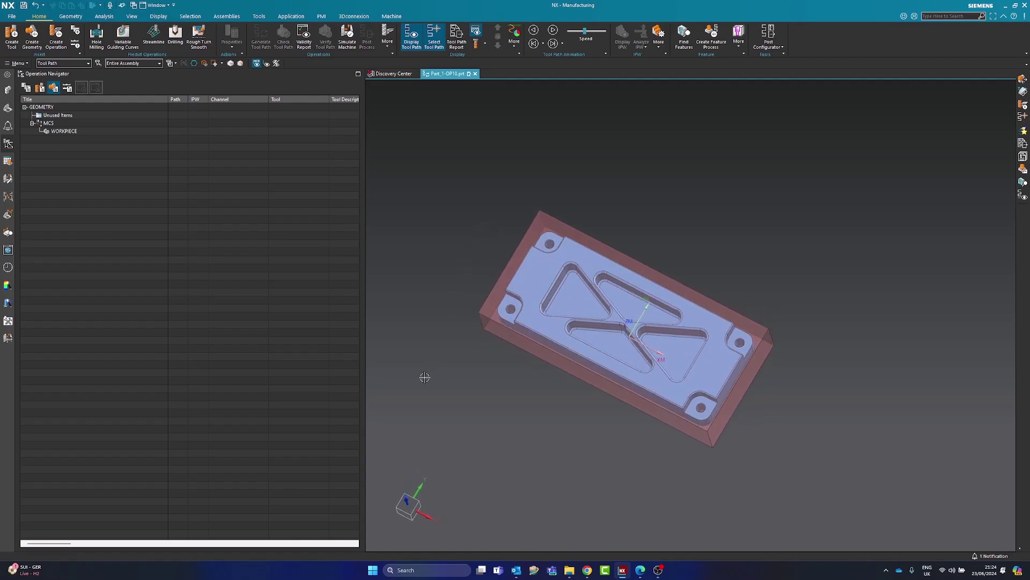
mouse_move(543, 409)
middle_down()
mouse_move(568, 428)
mouse_move(524, 440)
mouse_move(530, 424)
middle_up()
middle_drag(582, 403, 582, 400)
key(F8)
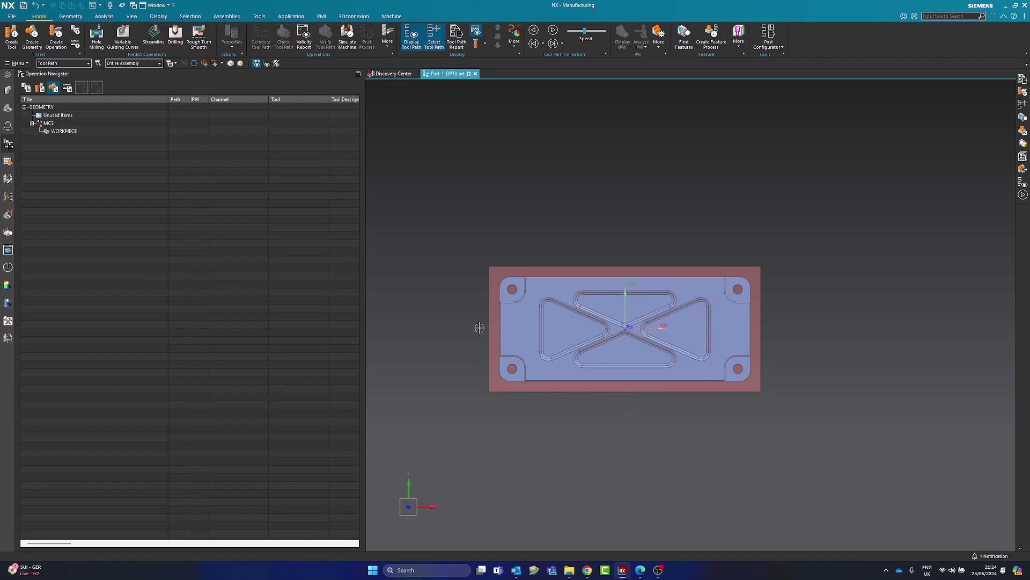
middle_drag(722, 402, 592, 426)
key(F8)
middle_drag(614, 440, 603, 398)
middle_drag(716, 416, 460, 363)
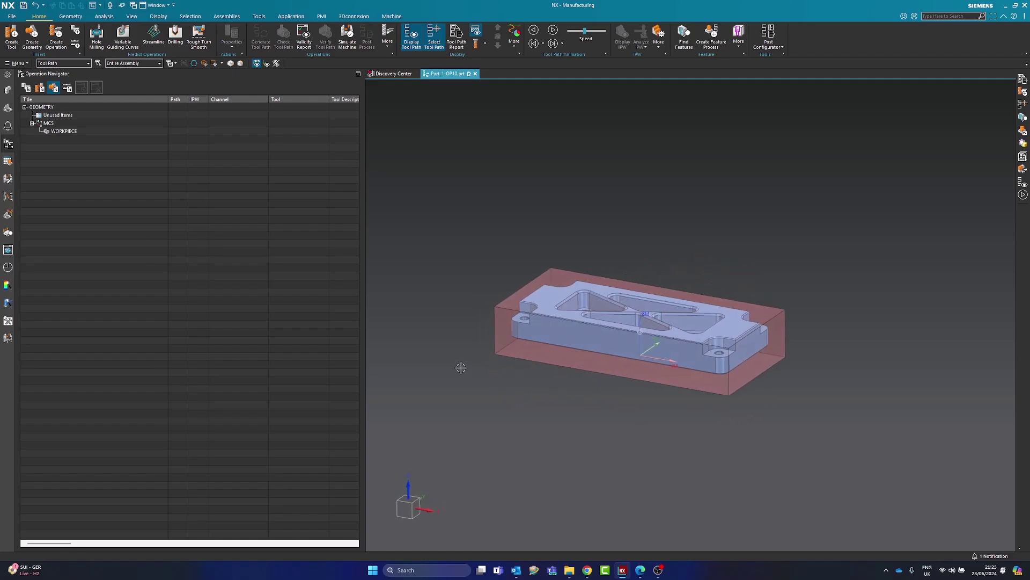
Display the program order view and start a new mill_planar program group inside PART_1-OP10.
click(26, 87)
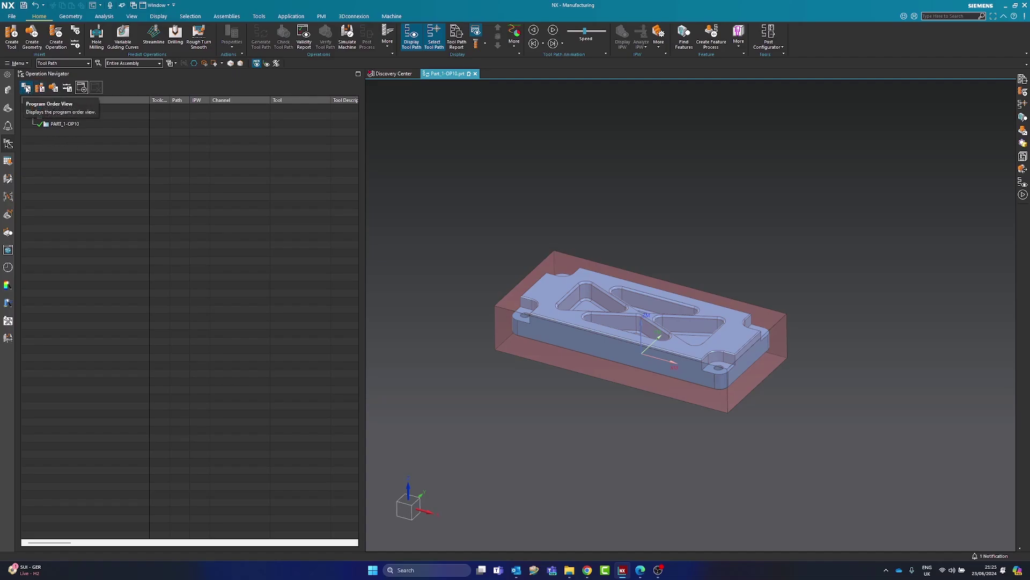
click(63, 124)
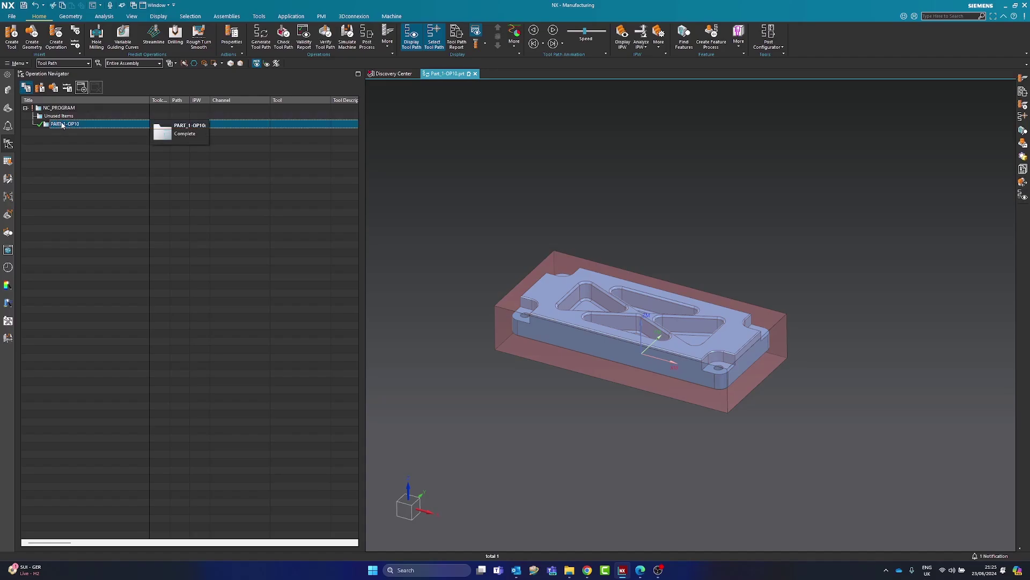
right_click(62, 124)
mouse_move(89, 228)
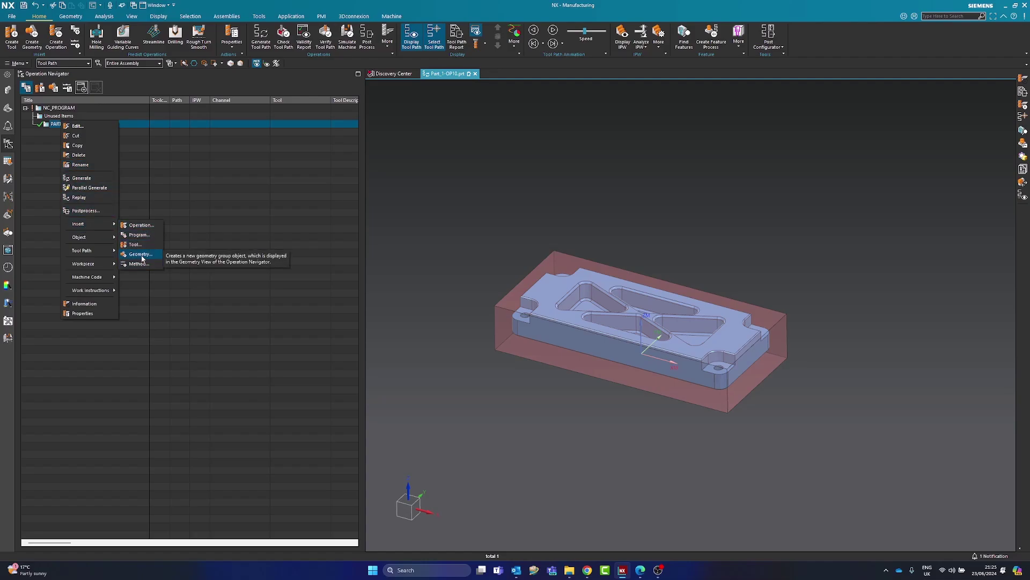
click(137, 235)
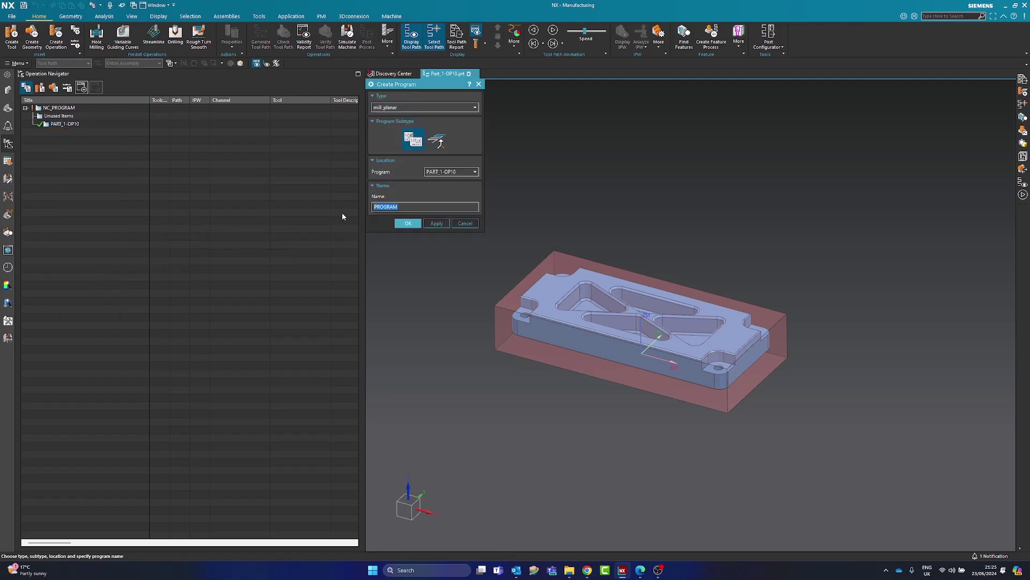
click(390, 109)
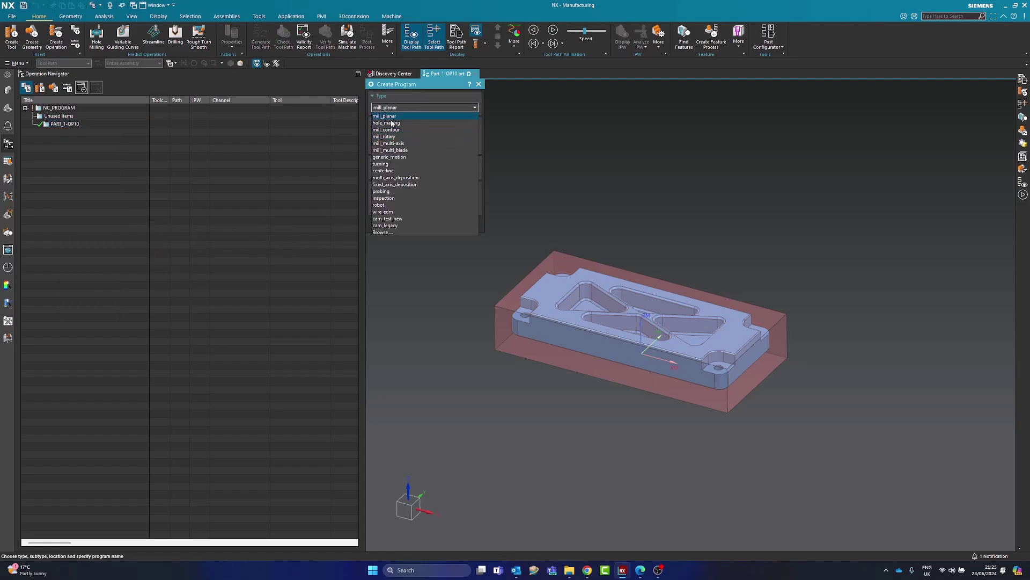
click(393, 108)
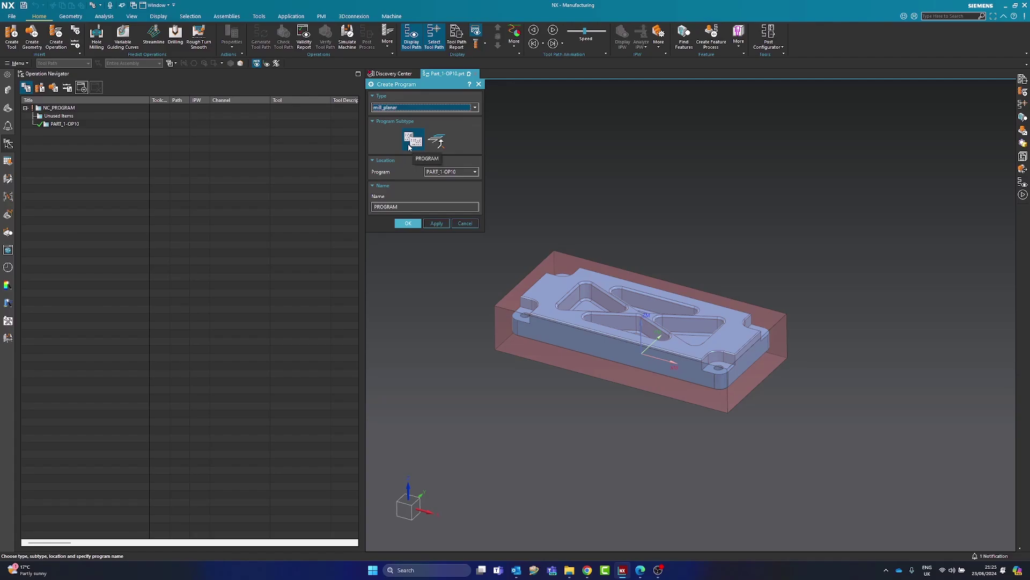
Name the new program group ROUGHING_0.5MM and create it with the default program settings.
double_click(404, 207)
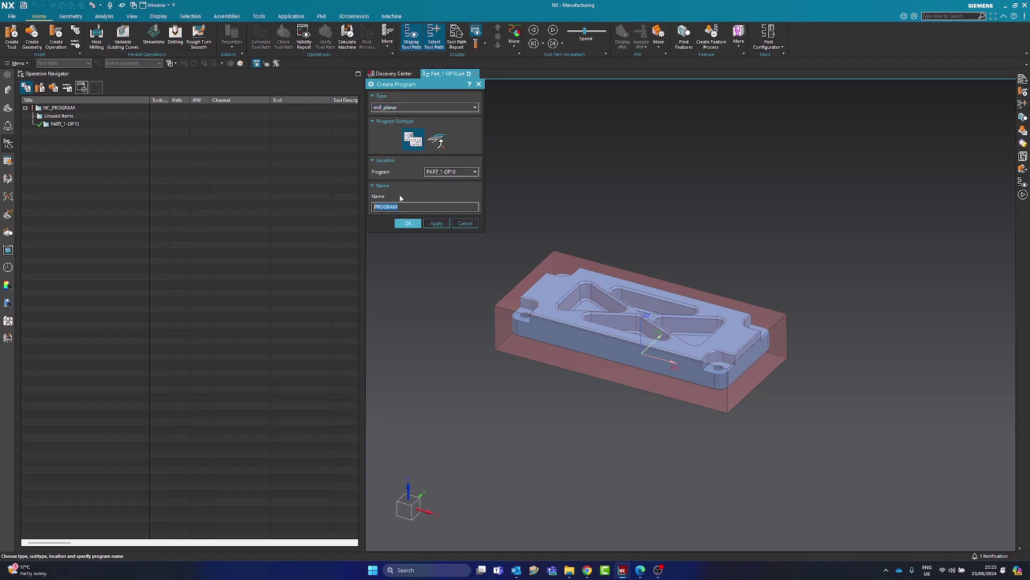
key(Caps_Lock)
text(ROUGHING_0,5MM)
mouse_move(418, 207)
mouse_down()
mouse_move(365, 209)
mouse_move(403, 208)
mouse_up()
key(BackSpace)
click(409, 224)
click(408, 225)
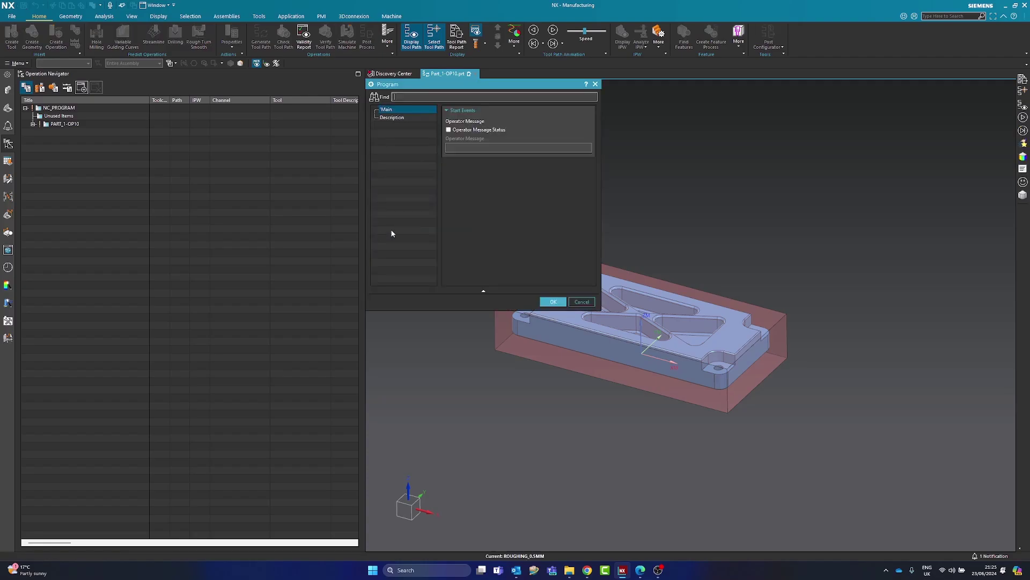
click(551, 302)
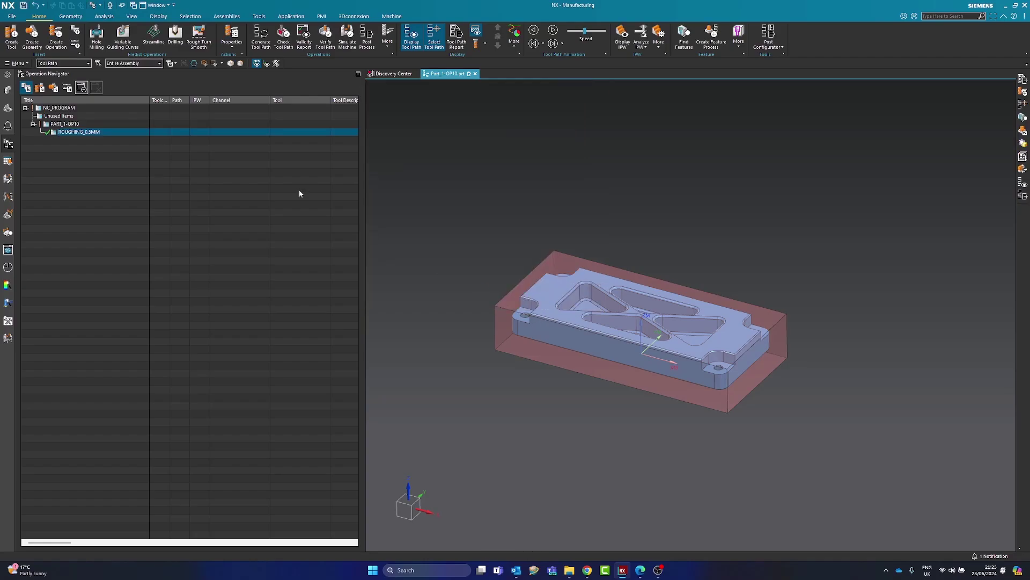
Enable the operator message for ROUGHING_0.5MM and set it to THIS FOLDER CONTAINS ROUGHING TOOLPATHS.
click(86, 133)
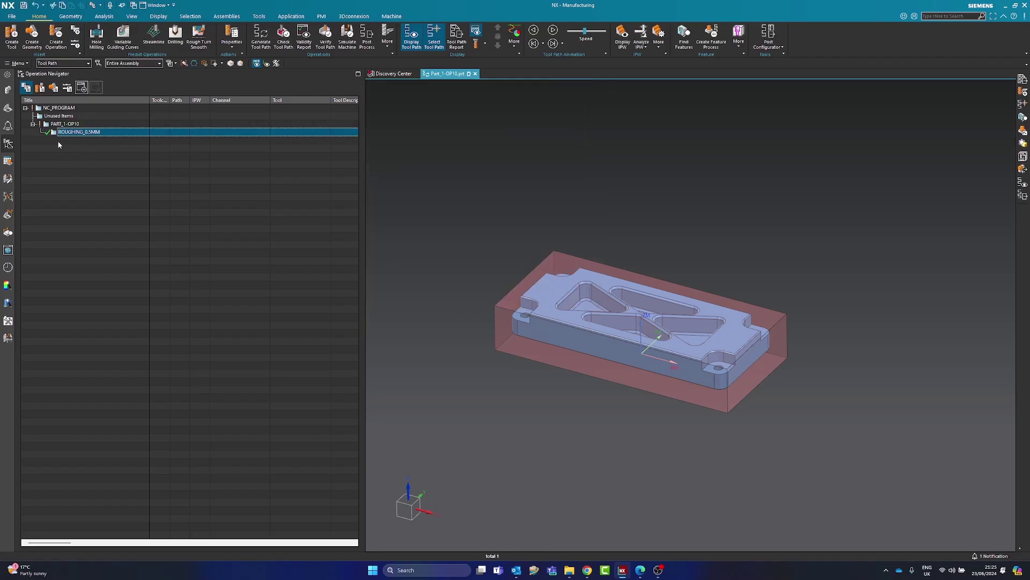
click(88, 134)
click(74, 149)
click(75, 132)
double_click(75, 133)
click(450, 130)
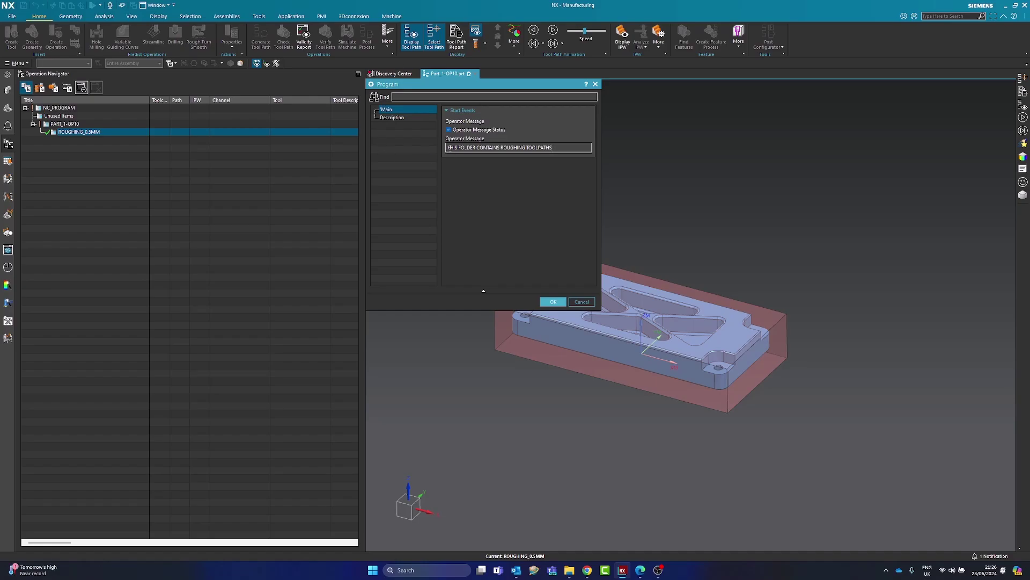
key(BackSpace)
text(T)
click(553, 302)
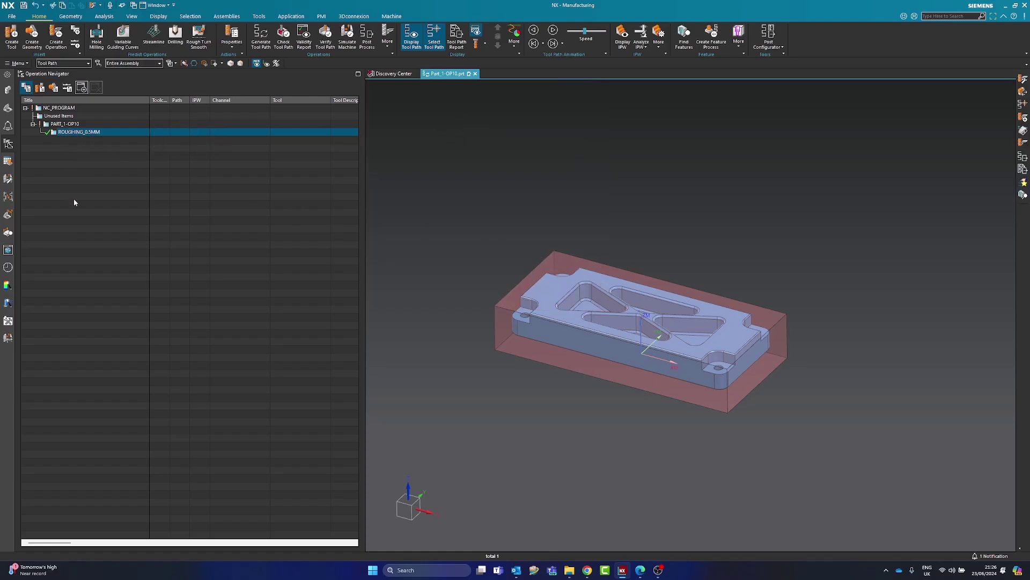
Reopen the ROUGHING_0.5MM program settings to check the operator message, and close them.
double_click(73, 132)
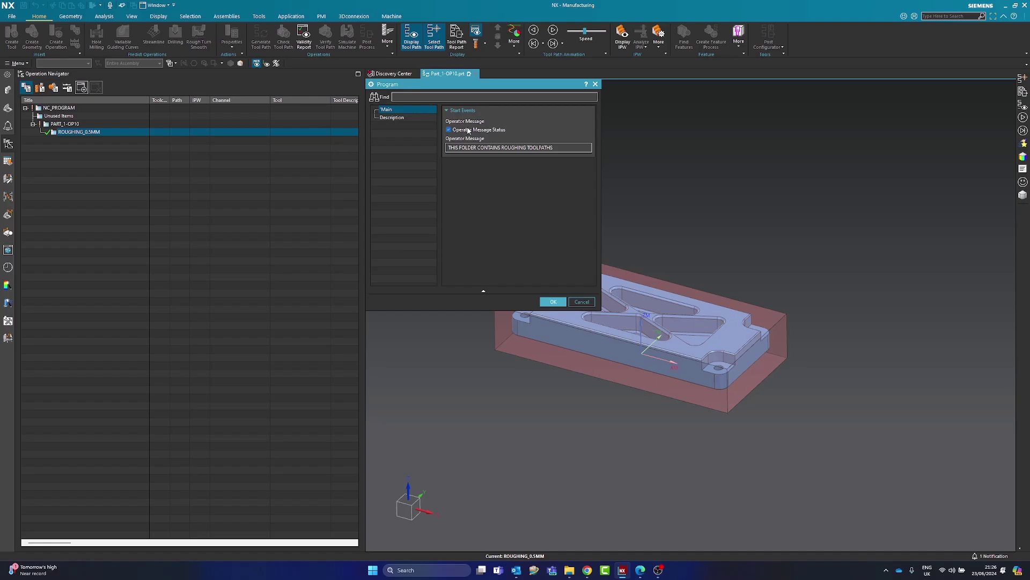
click(560, 304)
click(560, 304)
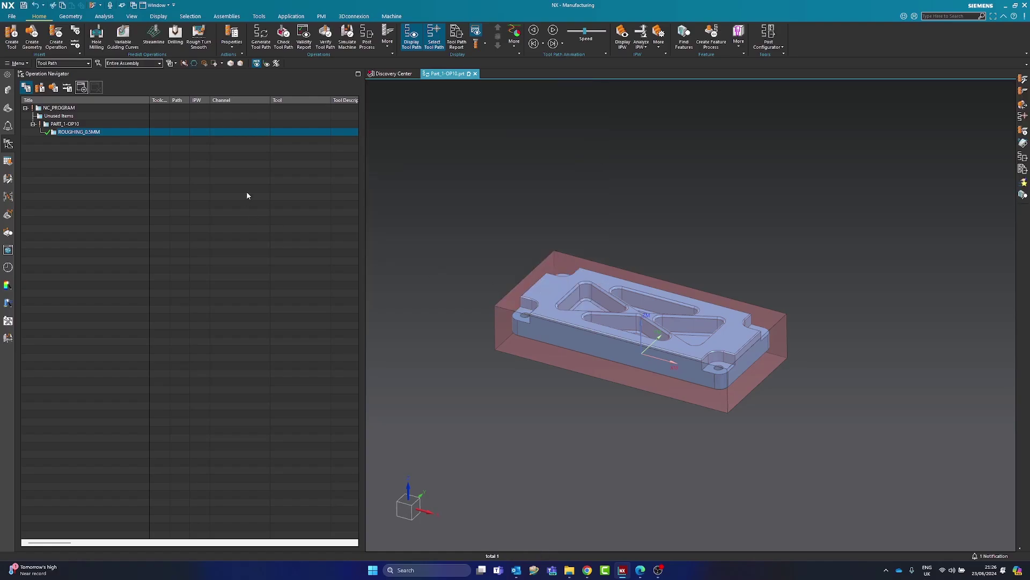
right_click(69, 133)
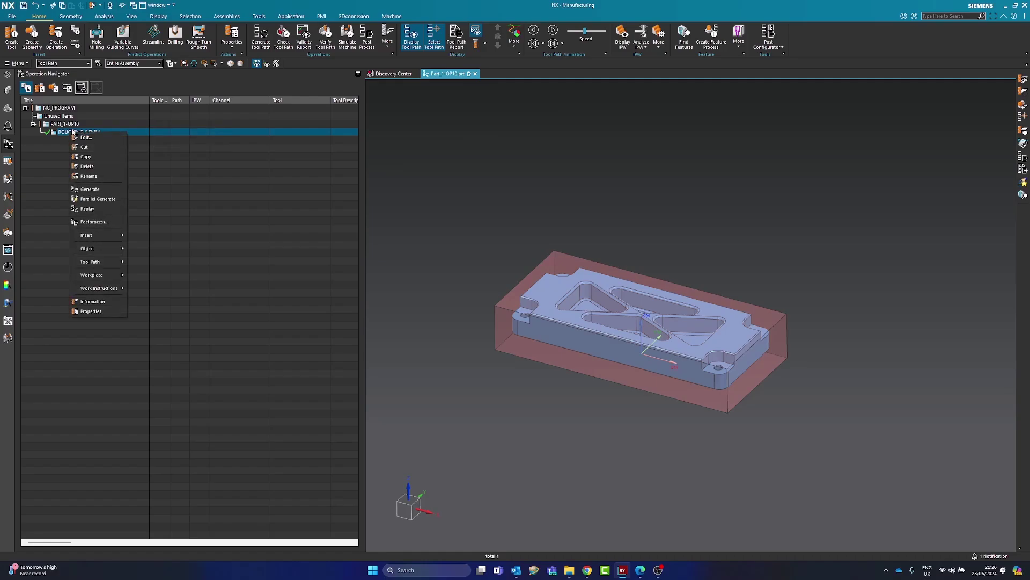
mouse_move(94, 238)
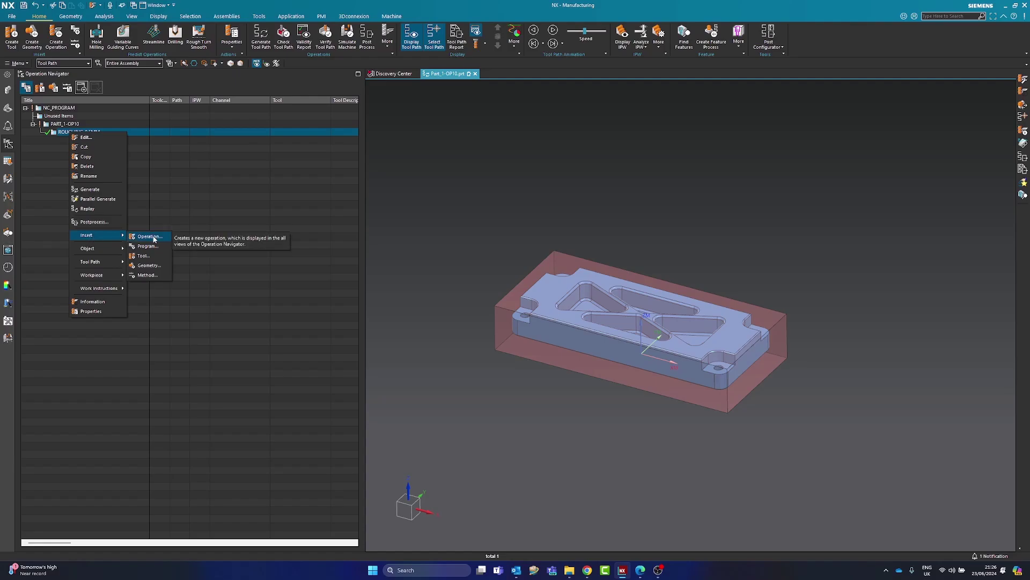
click(172, 173)
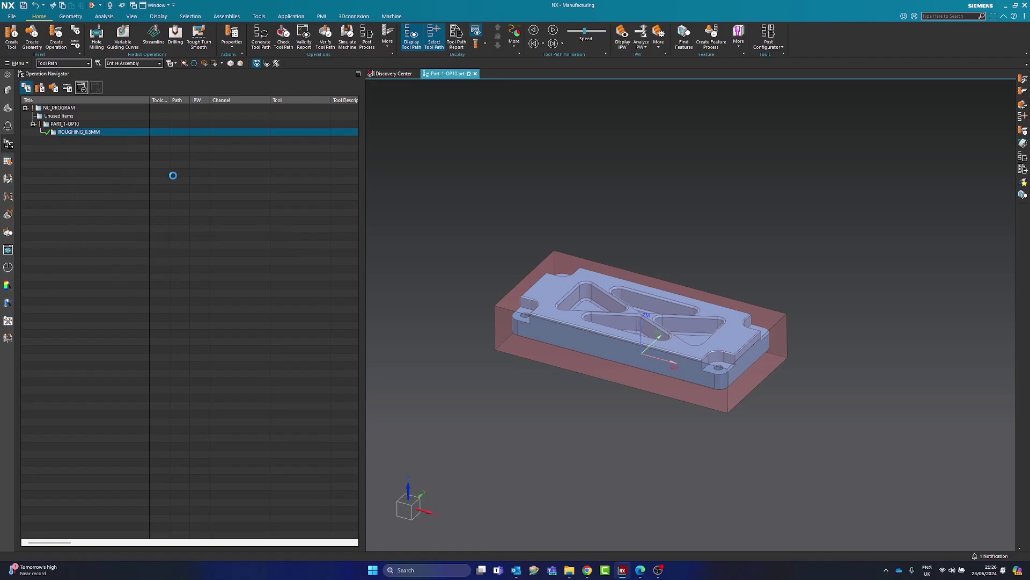
Create a mill_planar operation named FACE_MILL_MIDPASS with program NC_PROGRAM, tool NONE, geometry MCS and method METHOD.
click(55, 37)
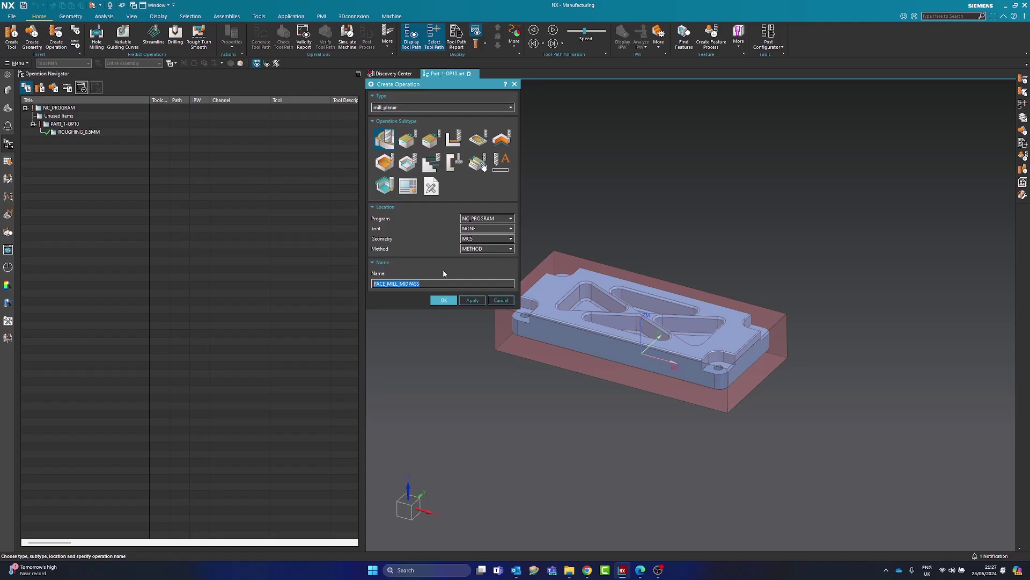
click(400, 109)
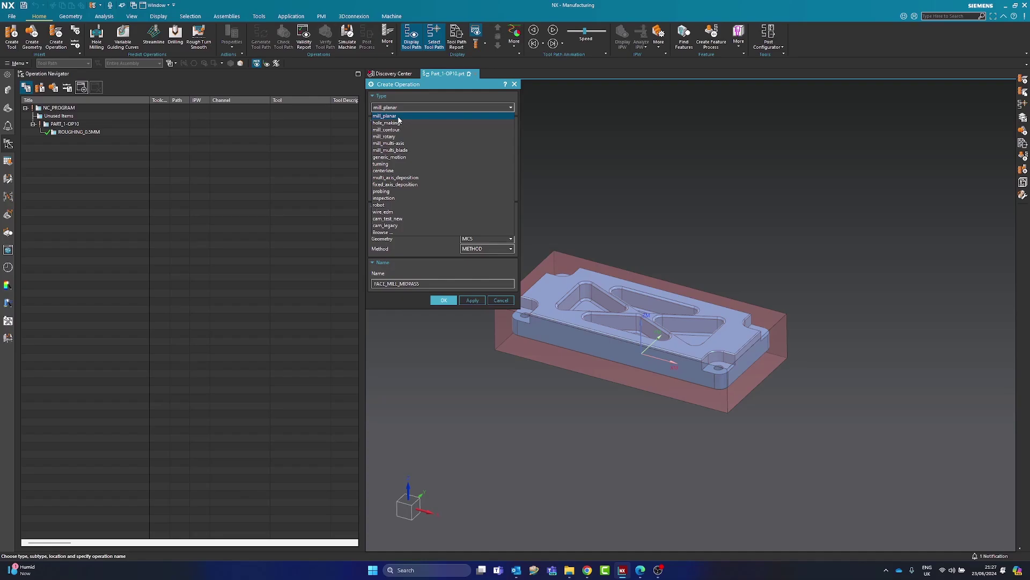
click(444, 301)
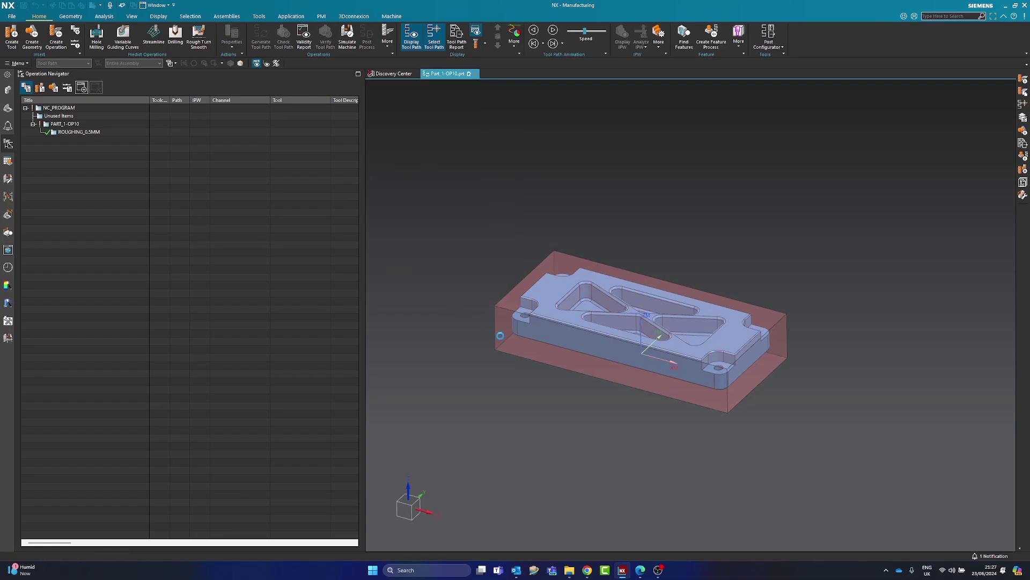
click(548, 332)
Inspect the part from the top and at an angle, and delete the FACE_MILL_MIDPASS operation.
middle_drag(459, 359, 476, 409)
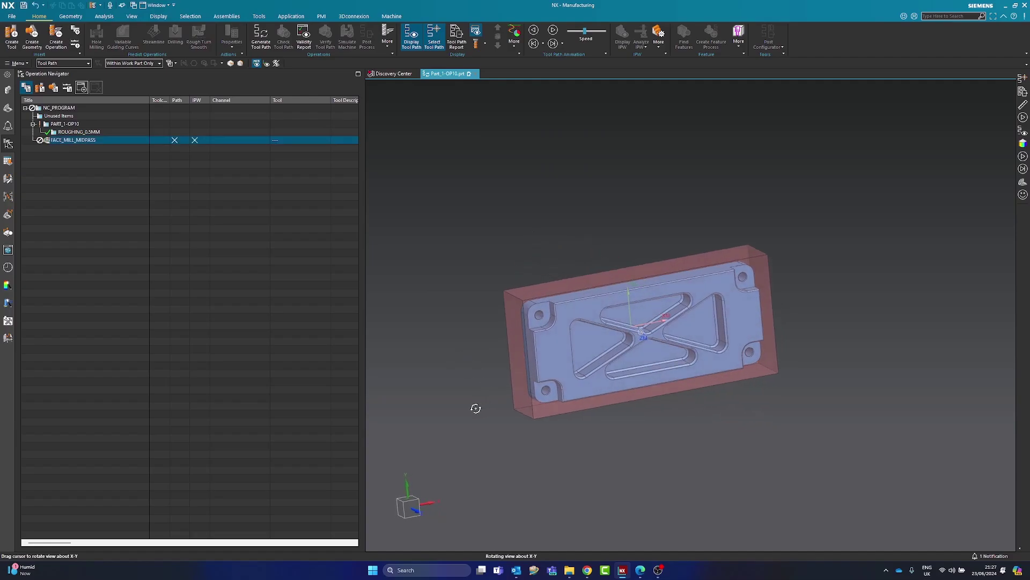
key(F8)
scroll(644, 418, up, 3)
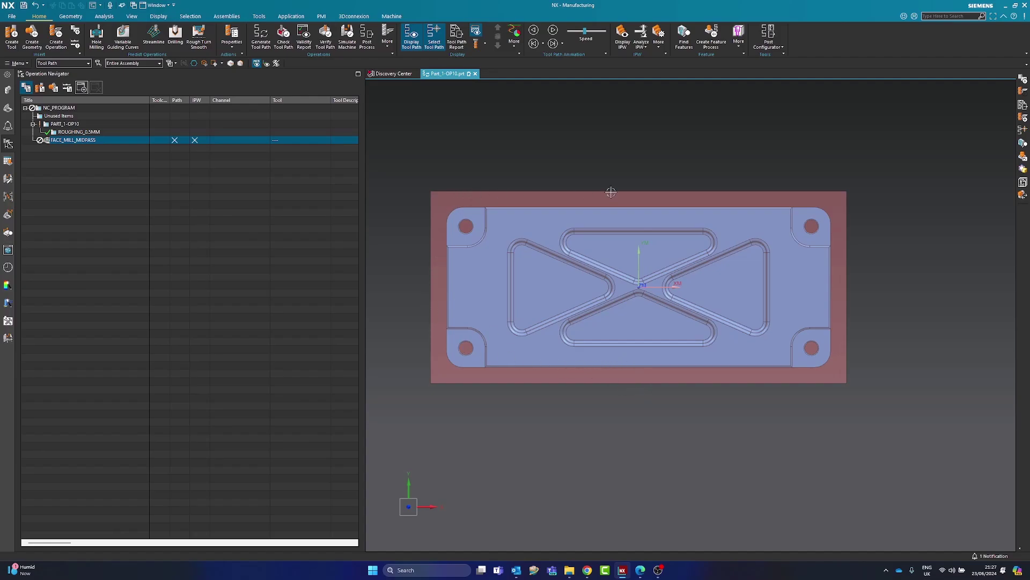
middle_drag(692, 425, 685, 397)
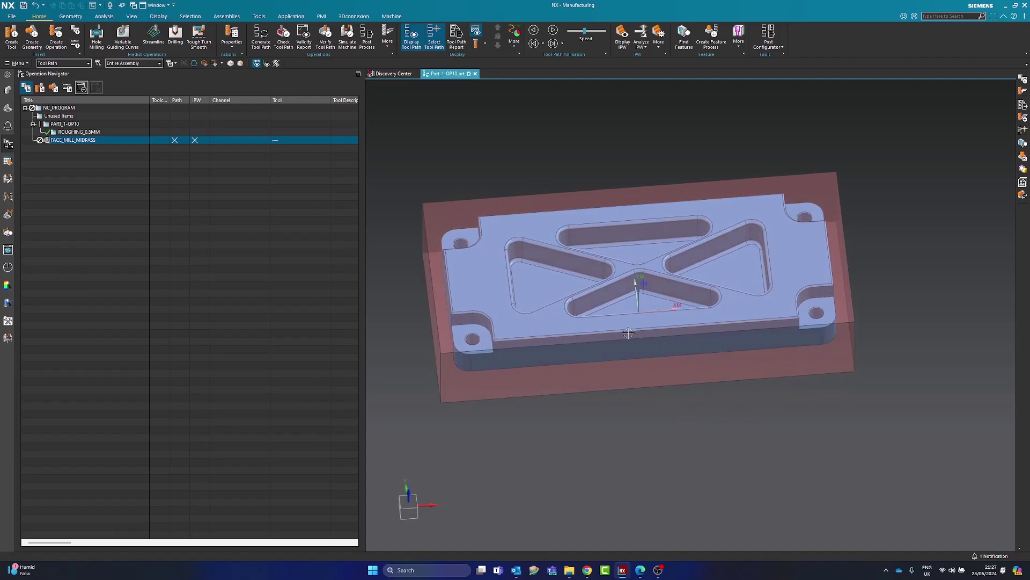
middle_drag(565, 331, 569, 335)
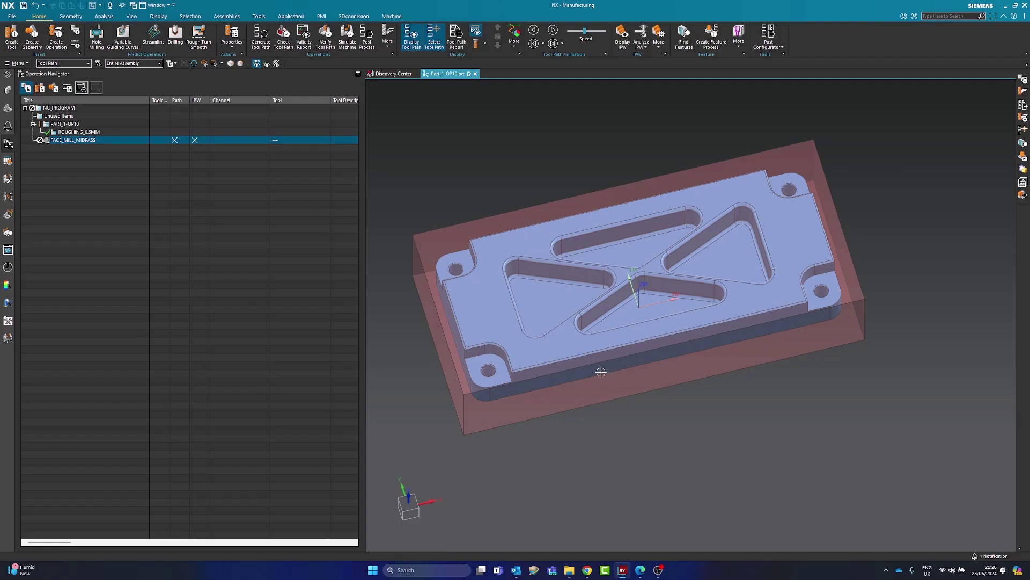
right_click(73, 141)
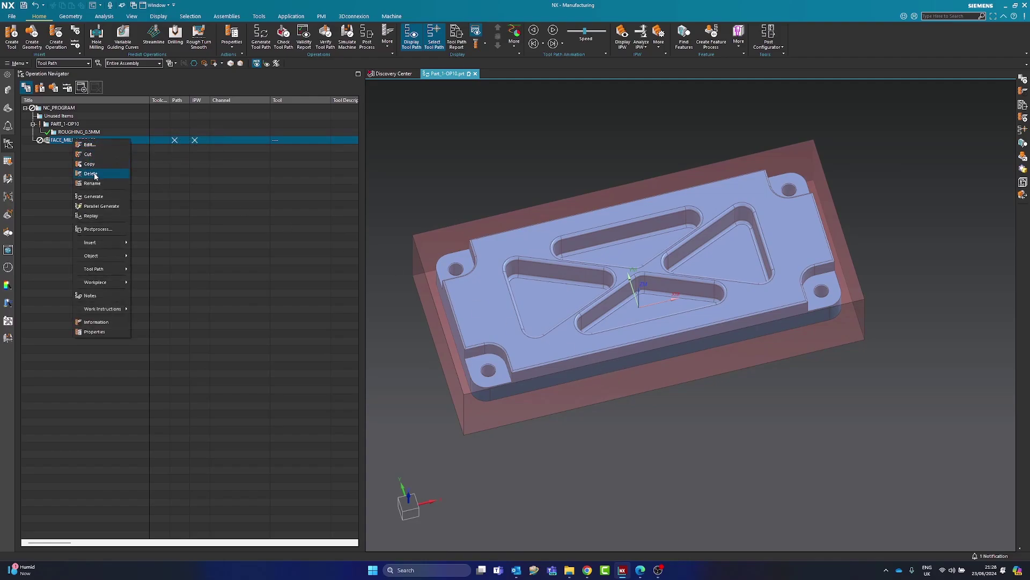
click(86, 174)
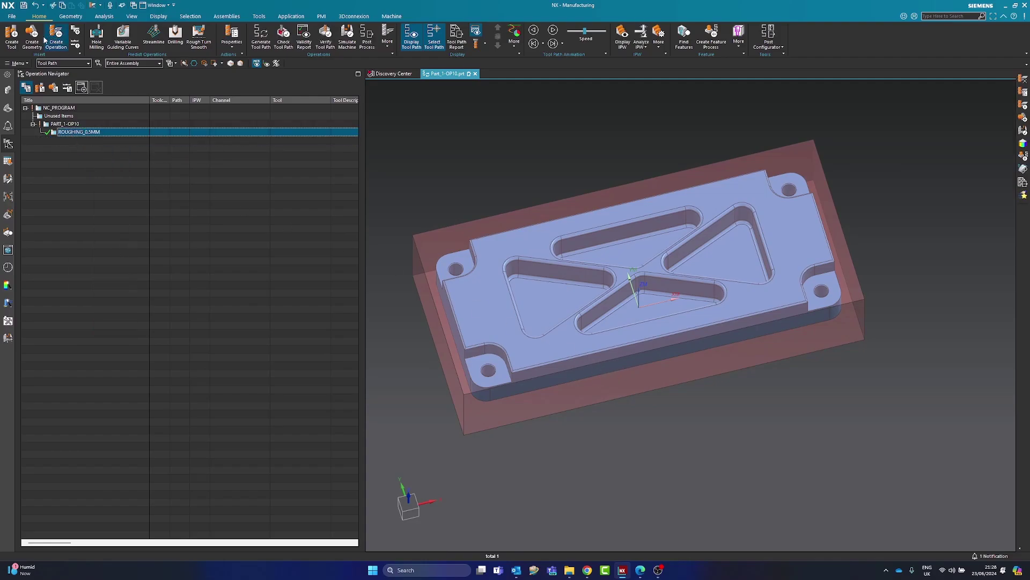
Start a new operation and review the subtypes offered for hole_making, mill_contour, mill_rotary, mill_multi-axis and mill_multi_blade.
click(56, 37)
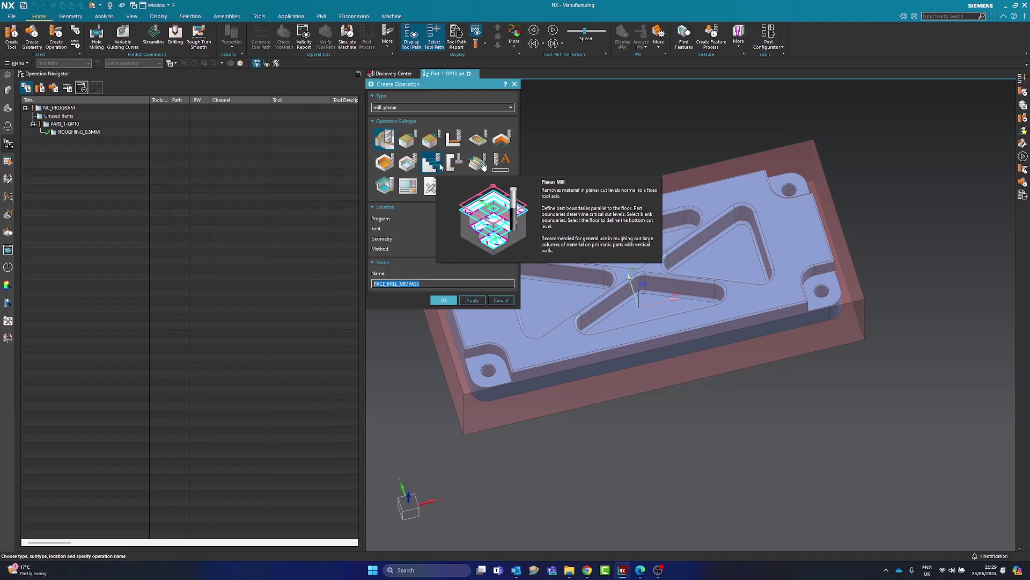
click(406, 108)
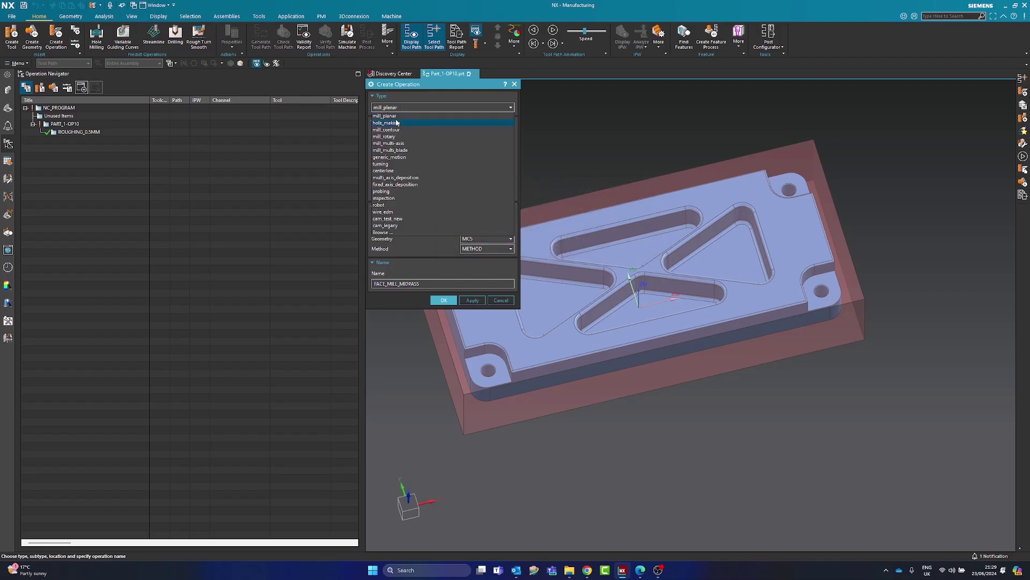
click(395, 130)
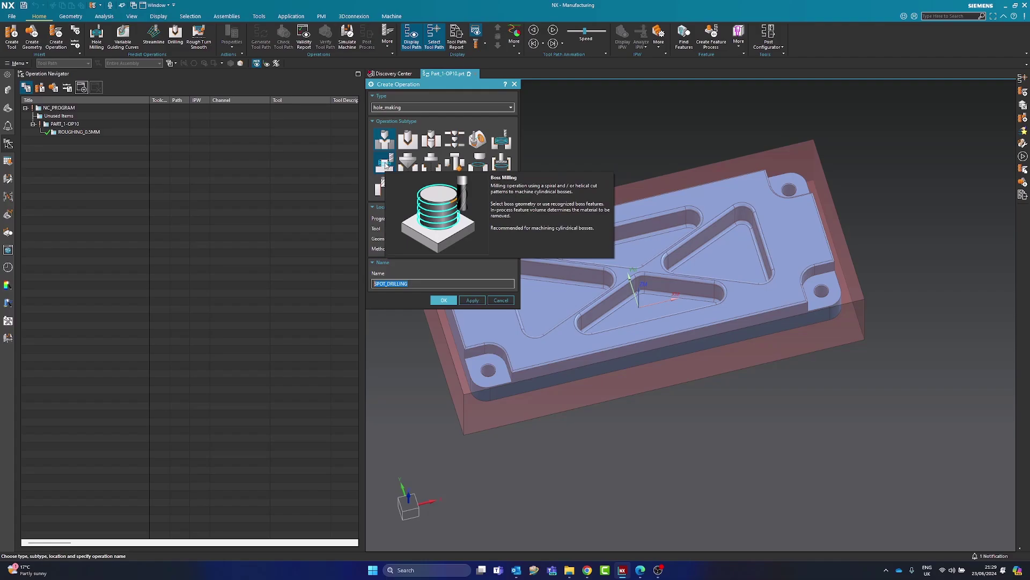
click(397, 107)
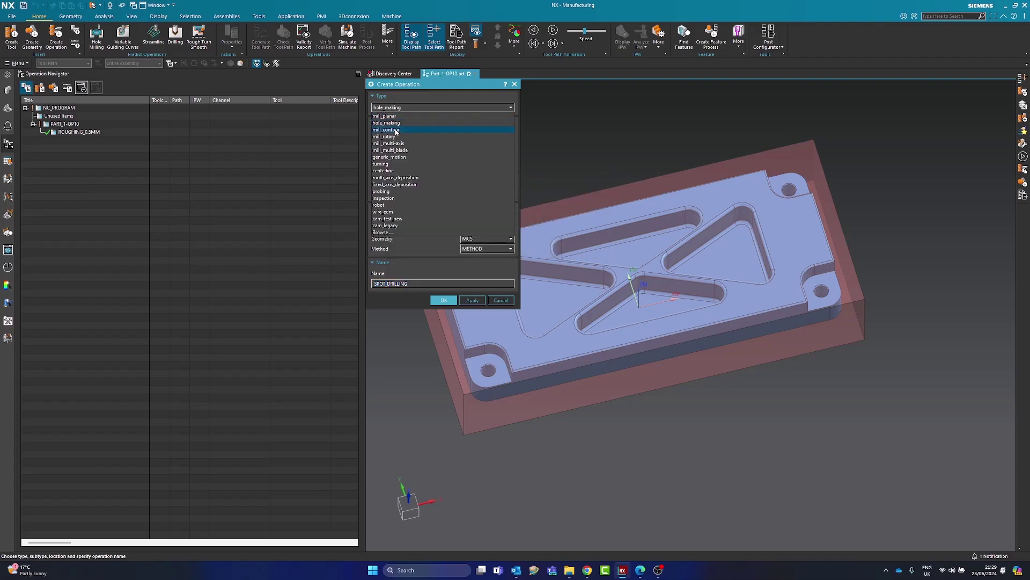
click(396, 131)
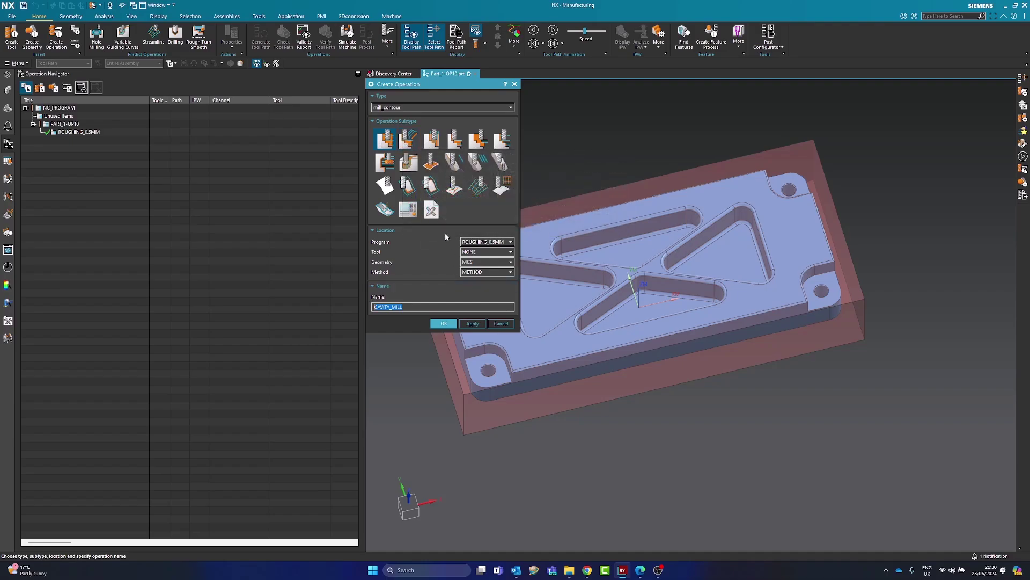
click(411, 107)
click(396, 138)
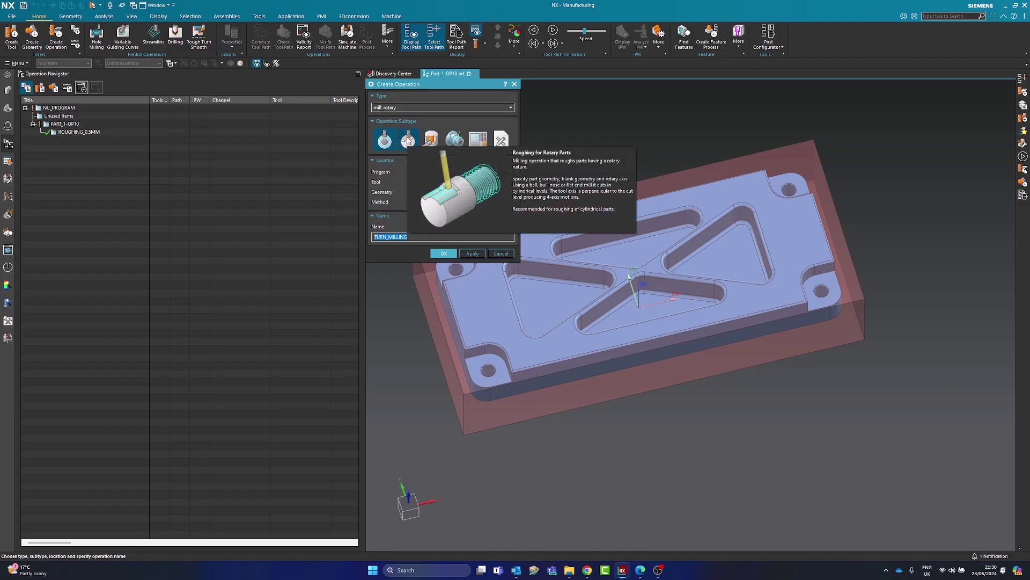
click(384, 106)
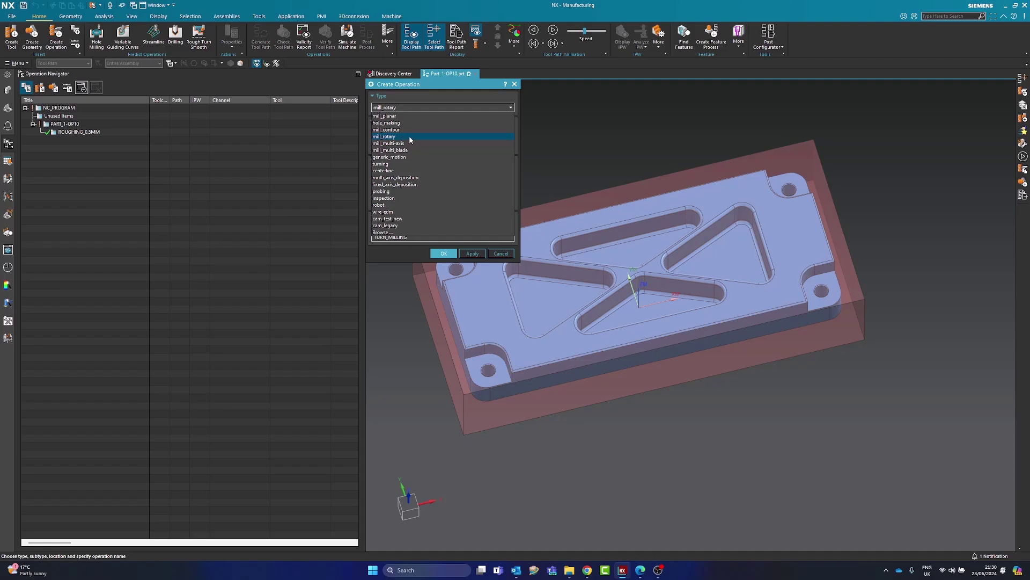
click(391, 144)
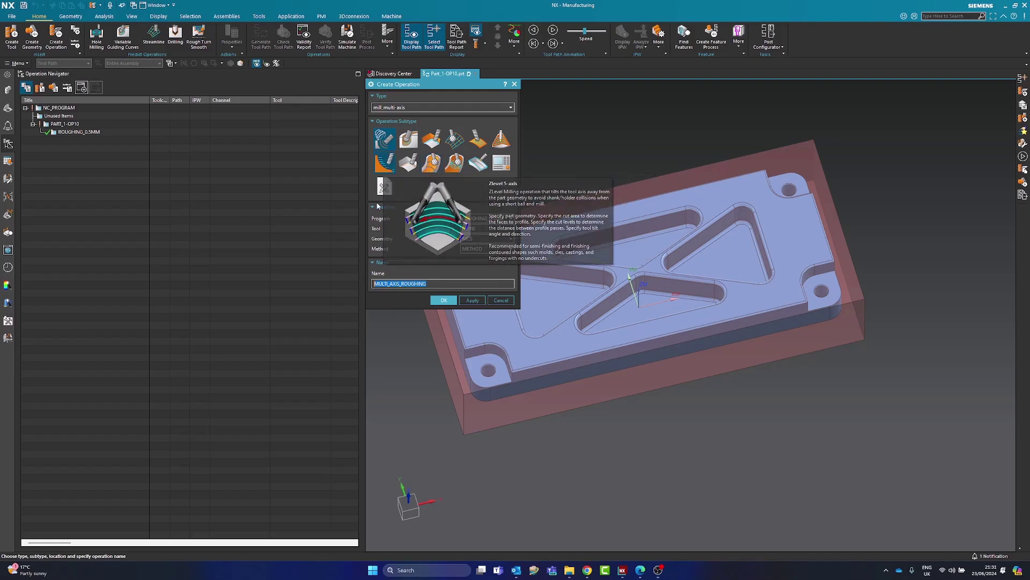
click(410, 109)
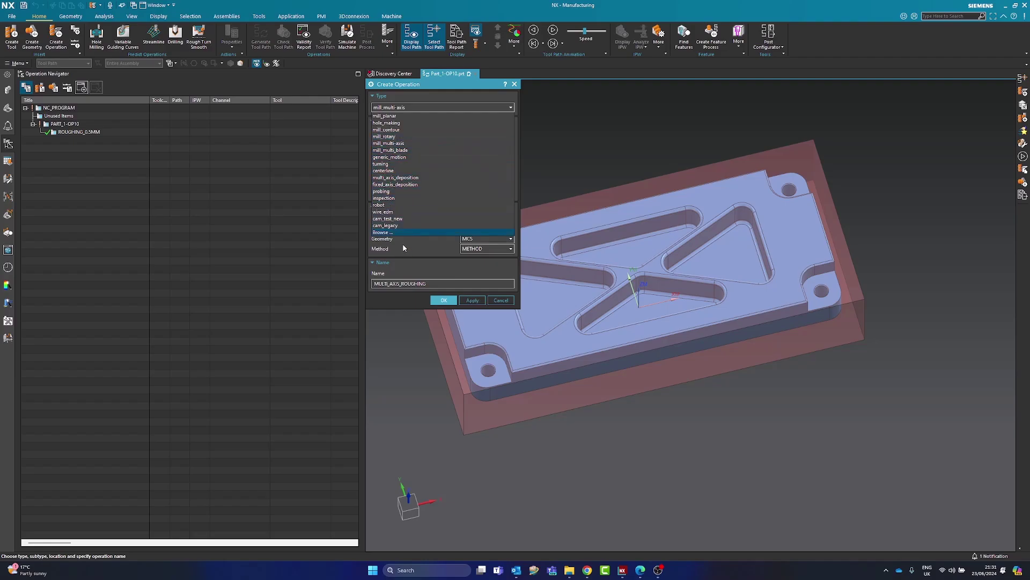
click(405, 152)
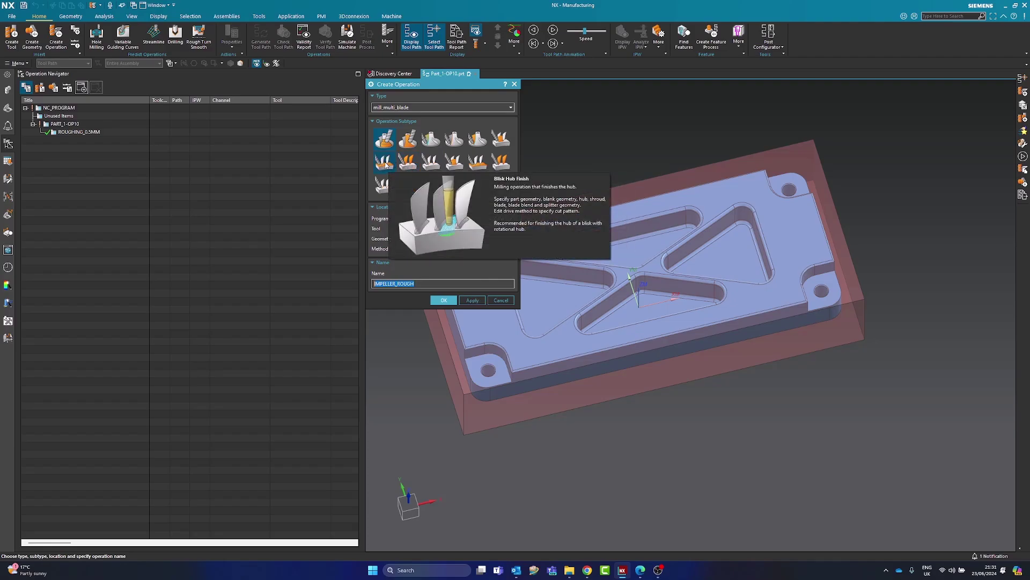
Set the new operation to type mill_contour with the Cavity Mill subtype, and place it in program ROUGHING_0.5MM.
click(397, 107)
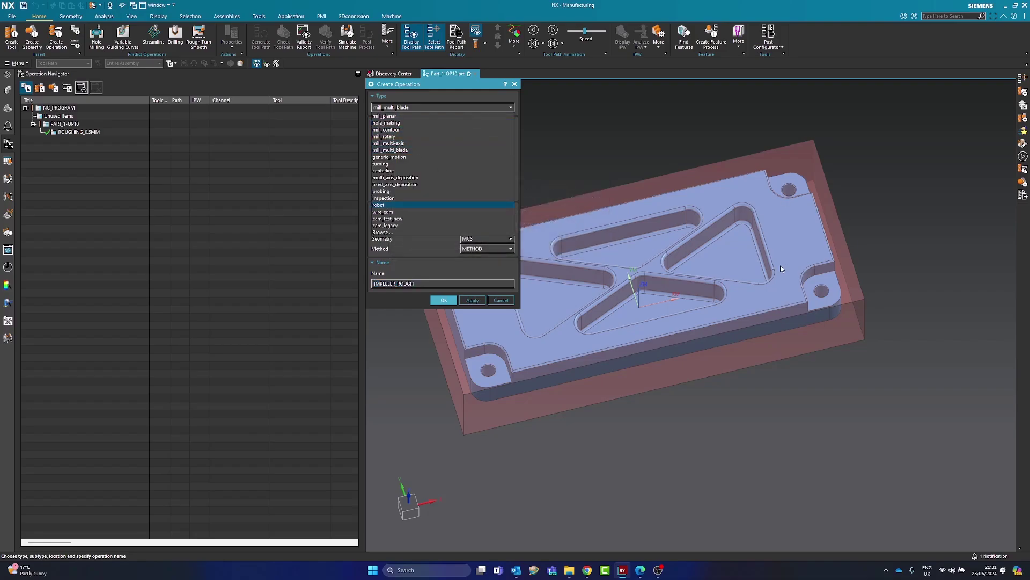
click(395, 130)
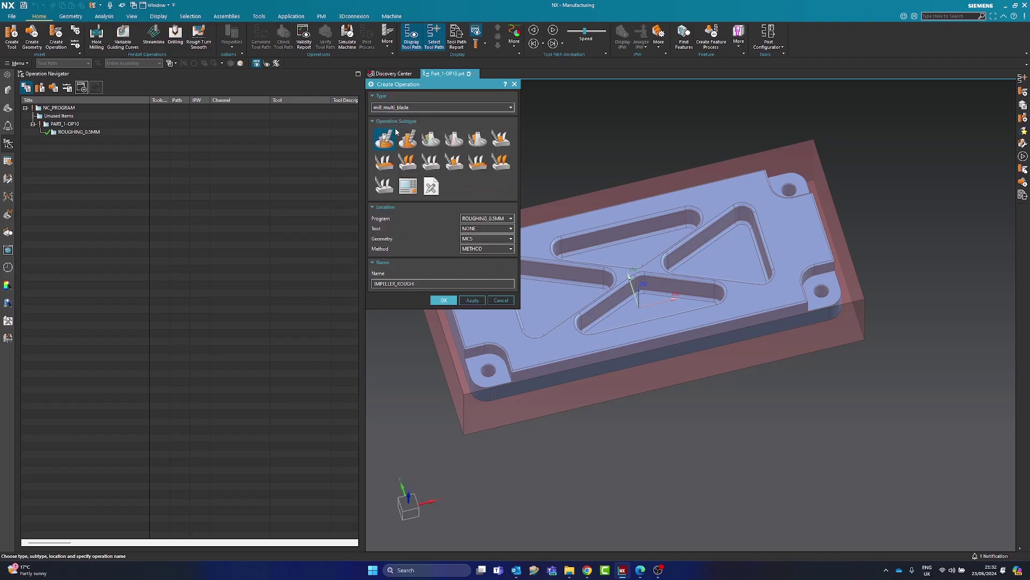
scroll(756, 240, down, 2)
middle_drag(746, 281, 708, 262)
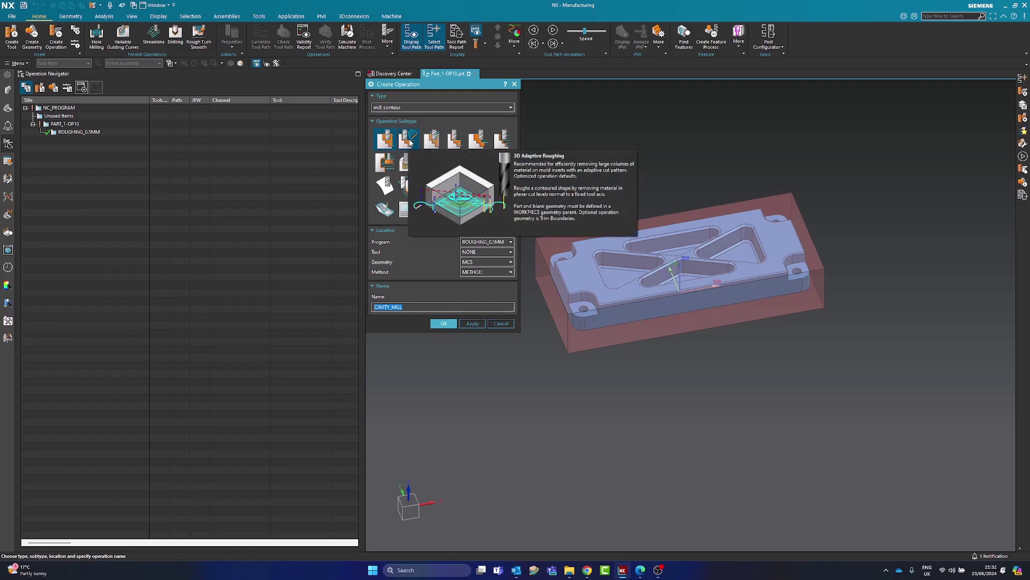
click(383, 140)
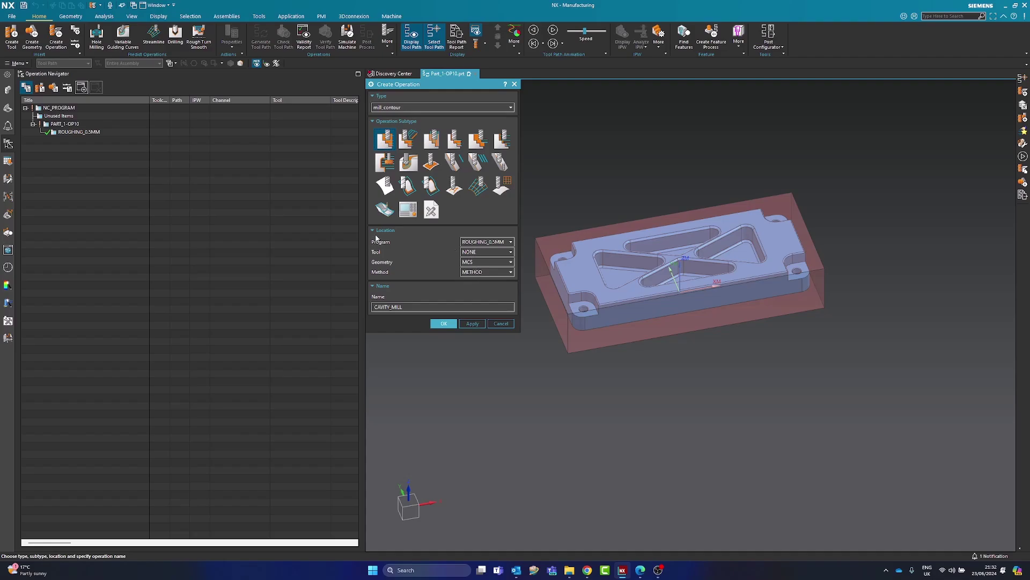
click(480, 242)
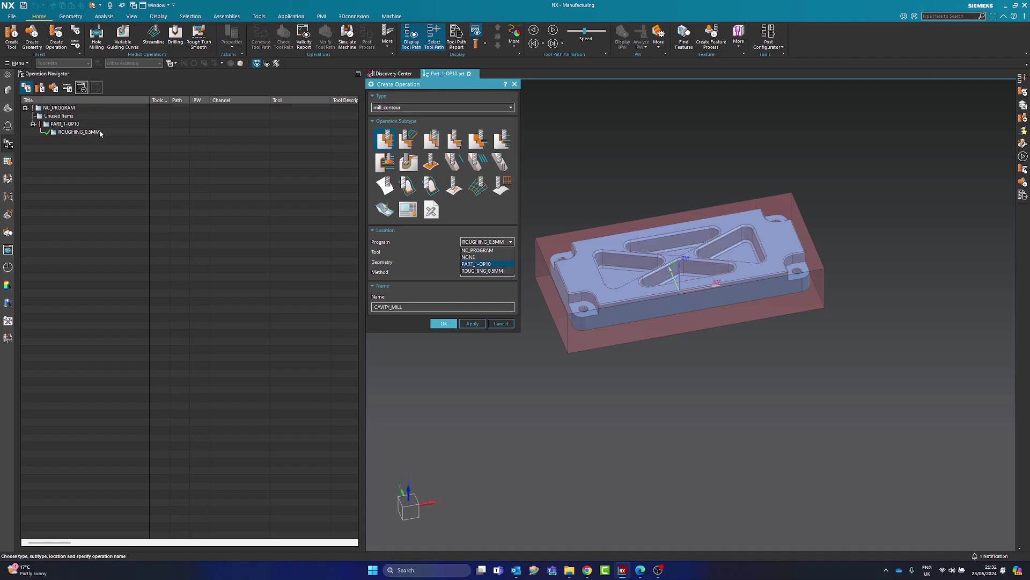
click(478, 271)
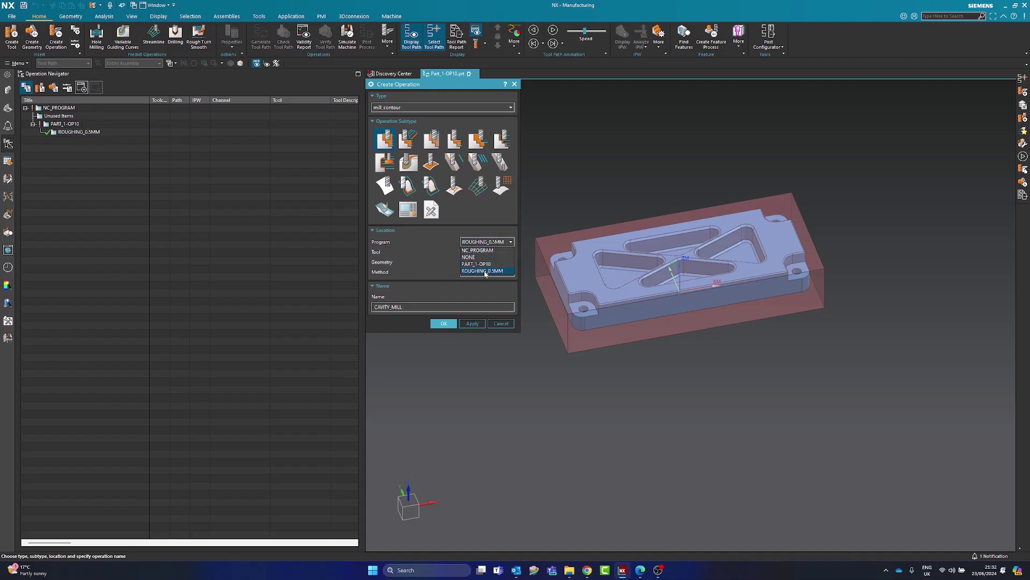
click(75, 132)
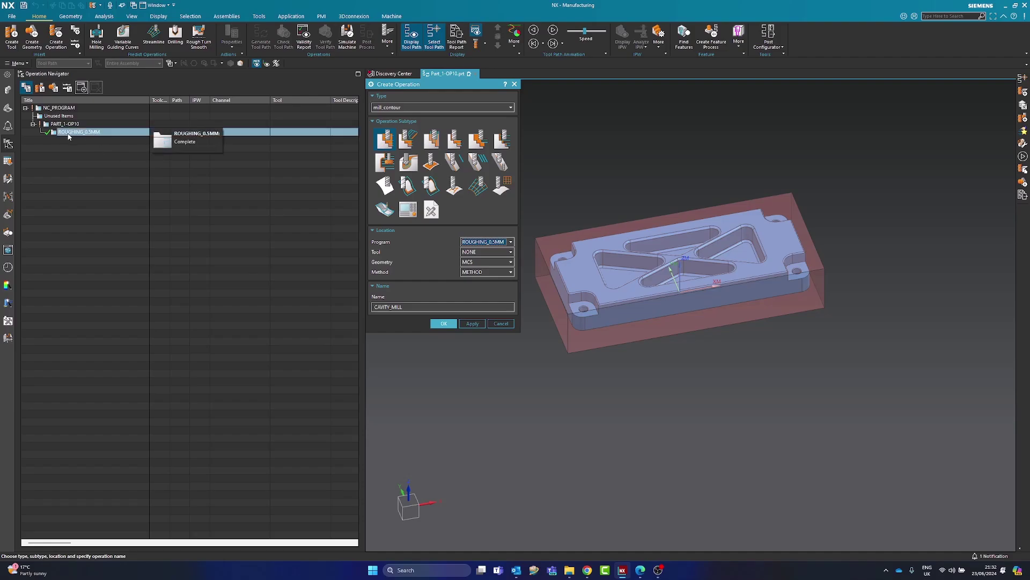
Create the CAVITY_MILL operation with tool NONE, geometry WORKPIECE and method MILL_ROUGH, and accept its default settings.
click(480, 252)
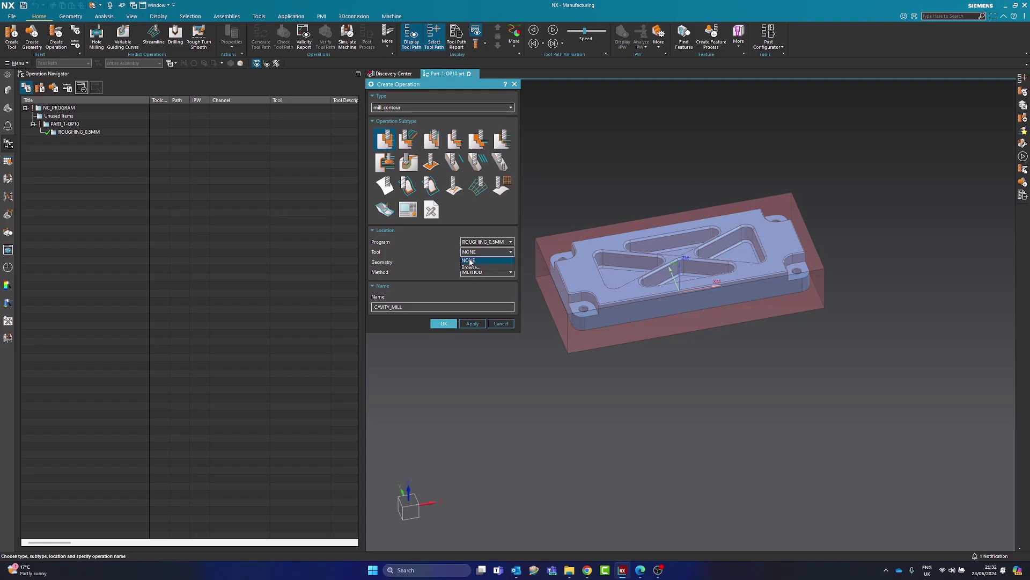
click(471, 254)
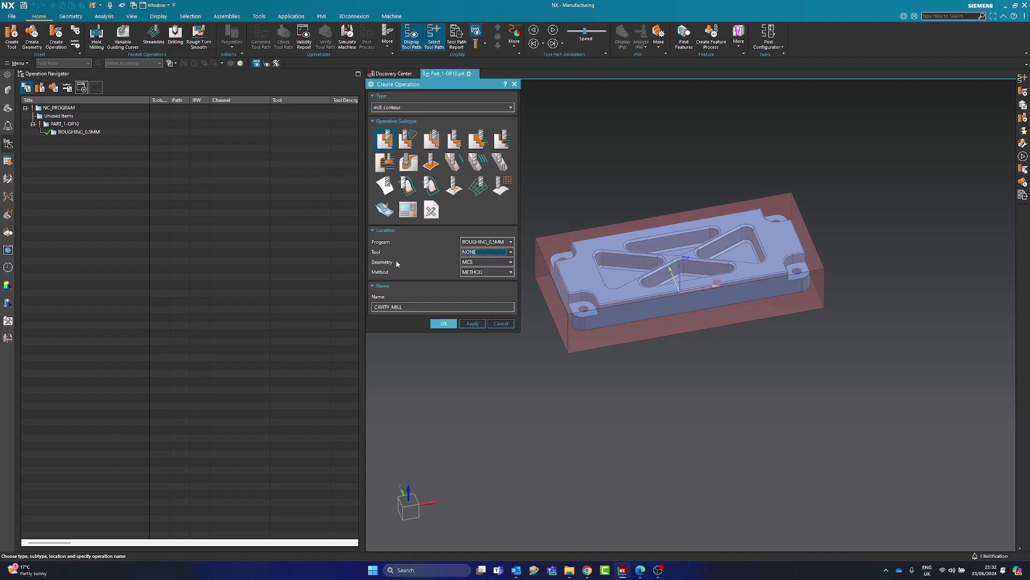
click(472, 262)
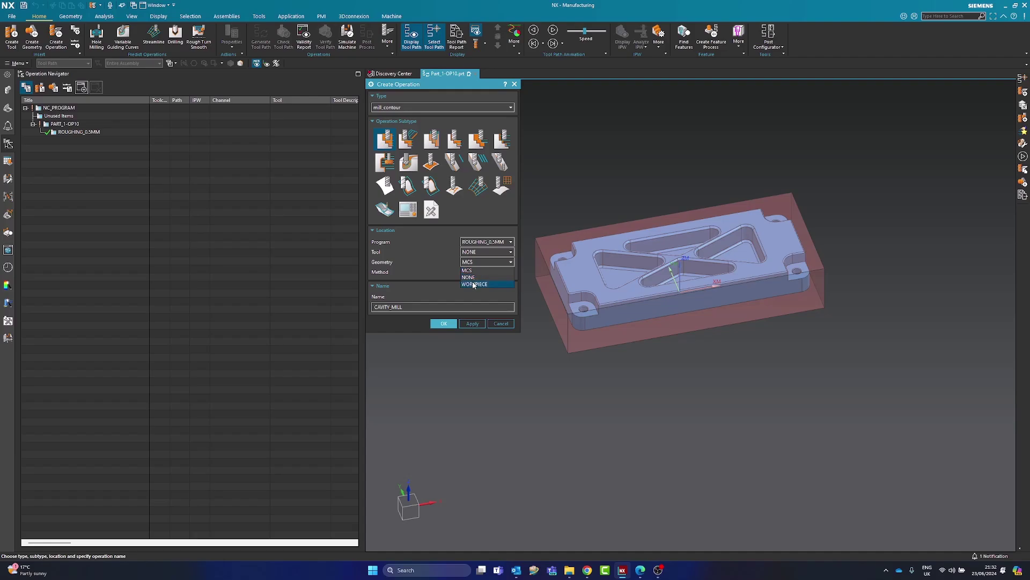
click(474, 284)
click(473, 262)
click(479, 285)
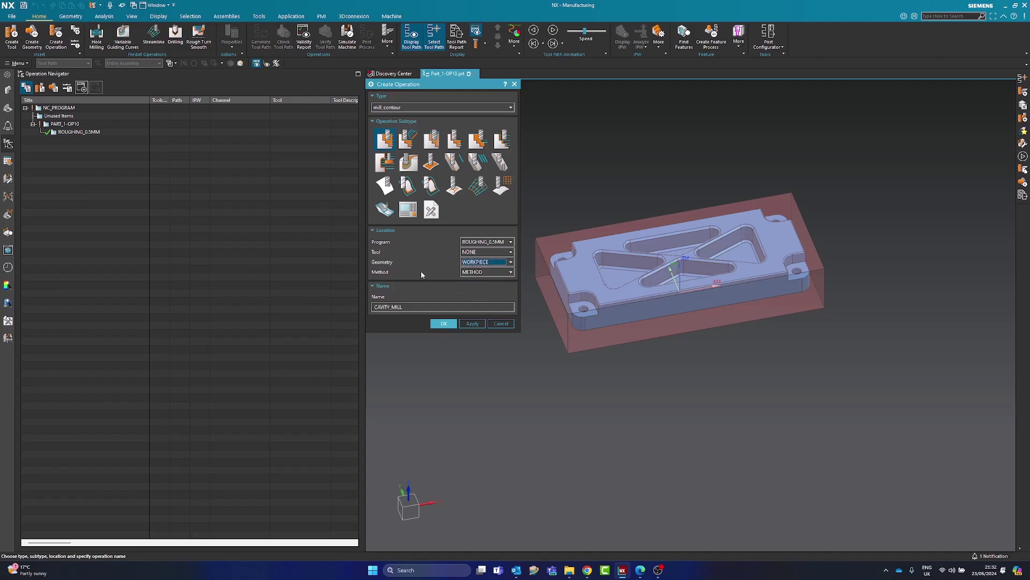
click(482, 272)
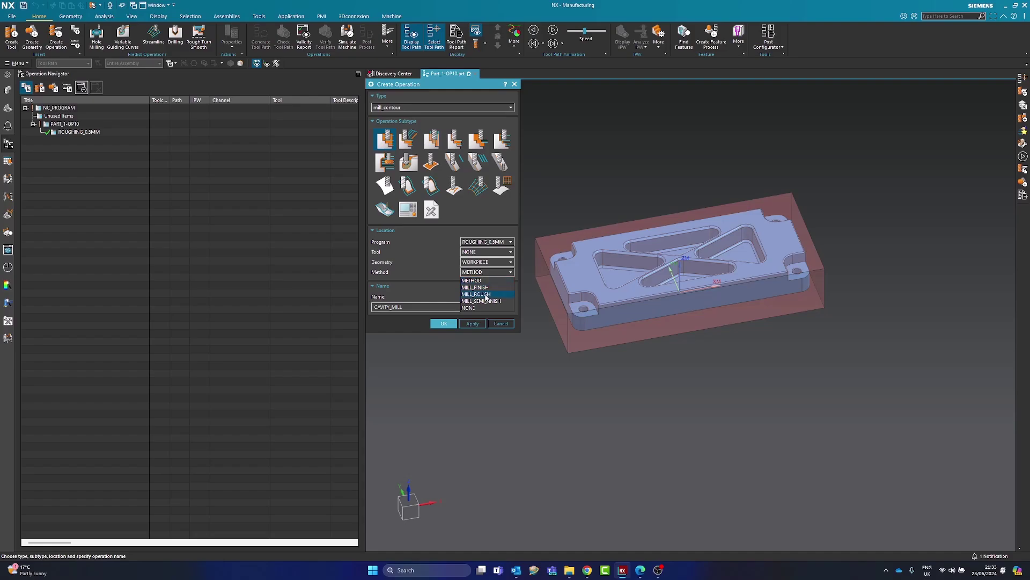
click(486, 294)
click(450, 323)
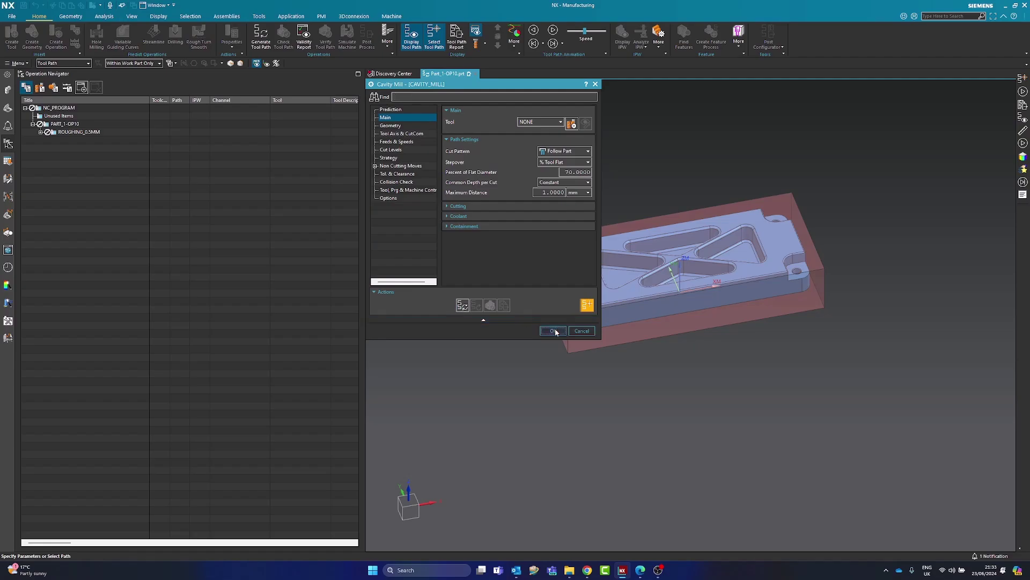
click(552, 330)
Set the part stock of the MILL_ROUGH method to 0.5 mm, matching the ROUGHING_0.5MM program folder.
click(67, 88)
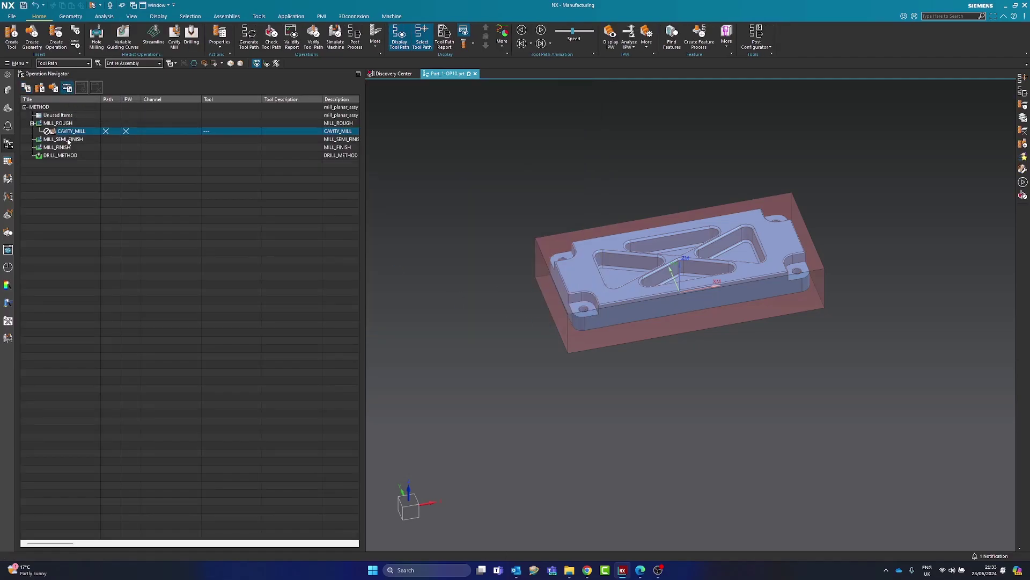
double_click(60, 123)
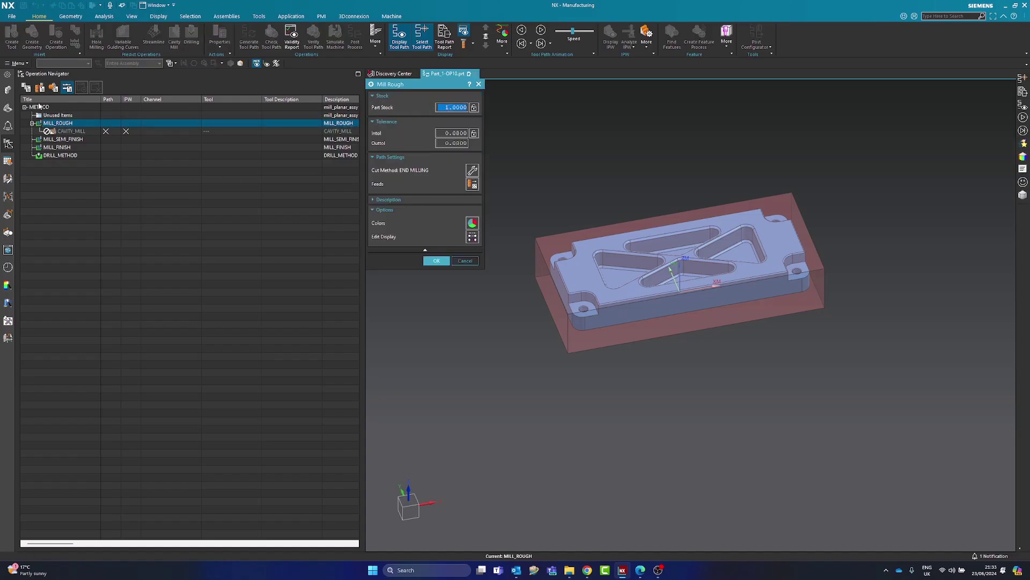
click(30, 88)
click(78, 132)
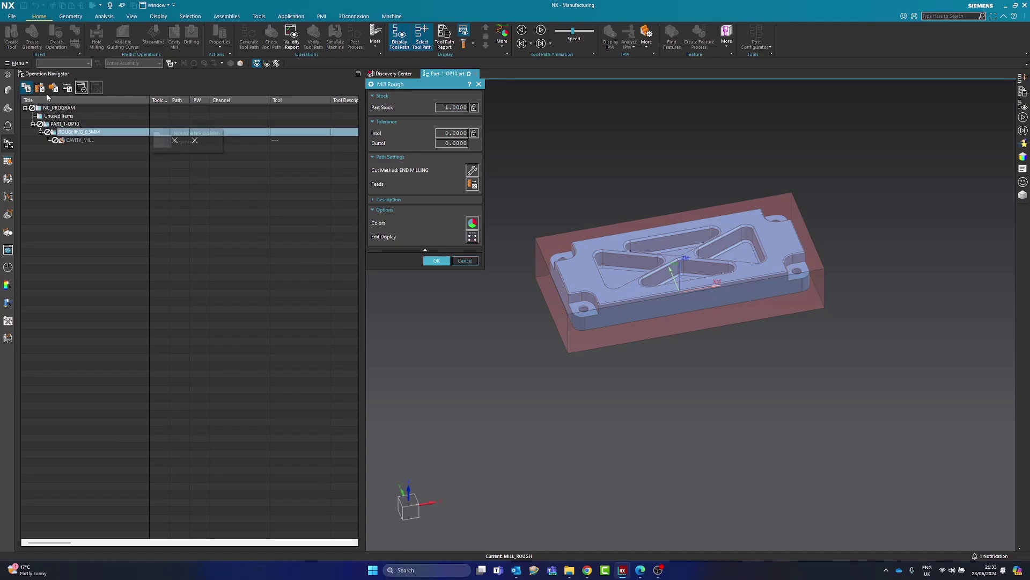
click(67, 87)
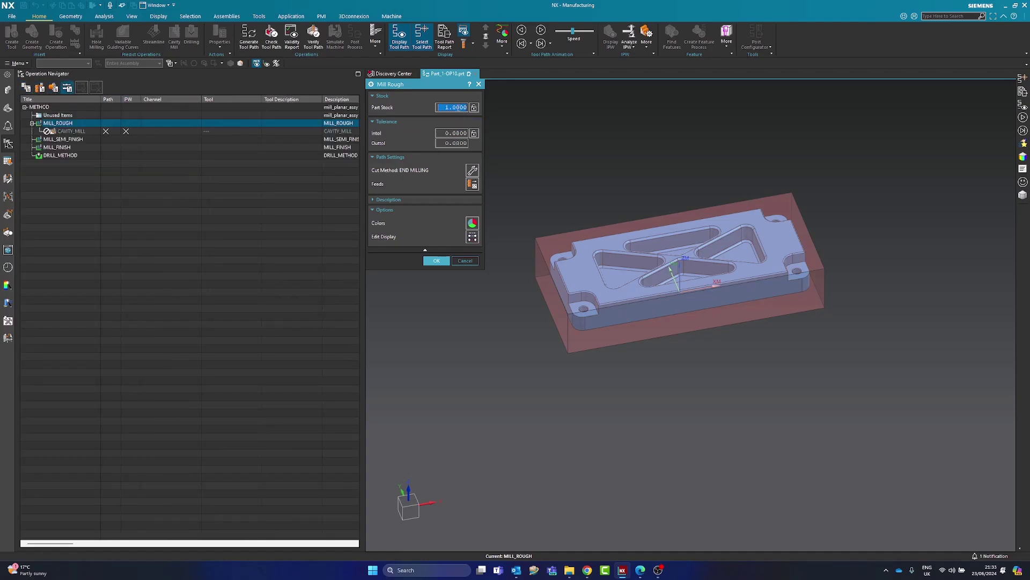
click(472, 108)
click(488, 128)
double_click(455, 107)
text(0.5)
key(Tab)
Switch to Paint and move its window so the Mill Rough stock and tolerance values stay uncovered.
click(434, 570)
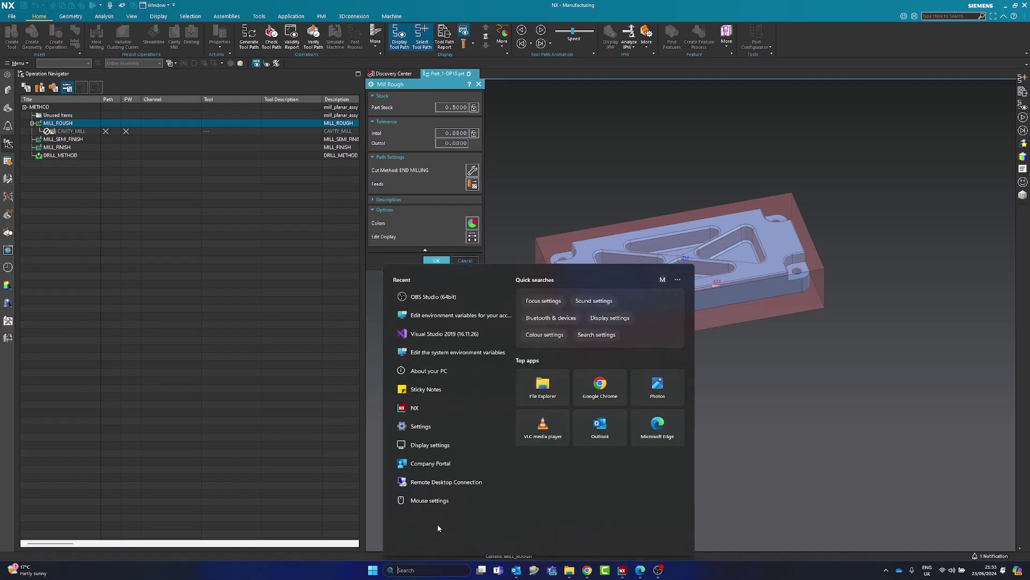
text(PAINT)
click(427, 322)
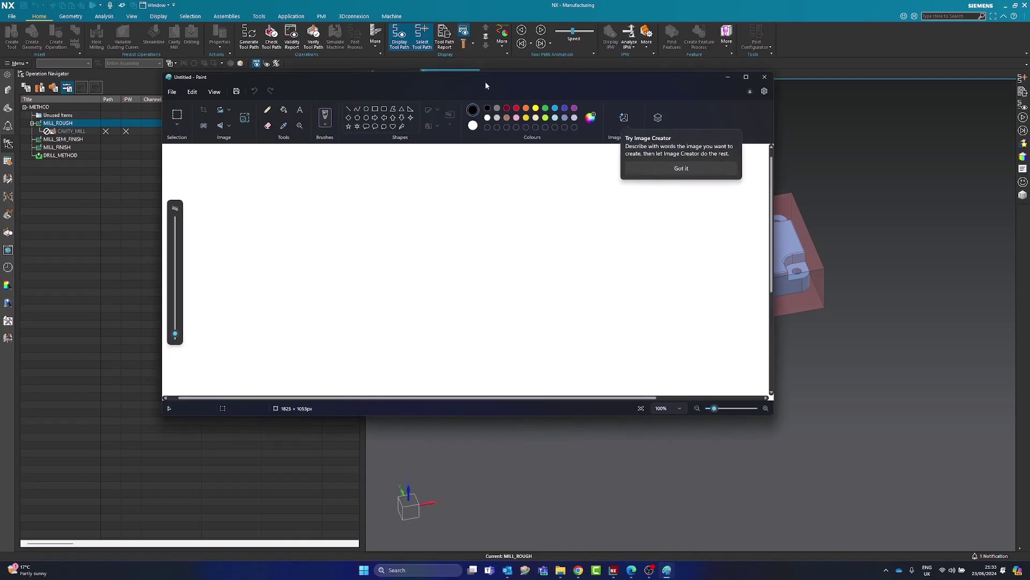
mouse_move(485, 81)
mouse_down()
mouse_move(523, 175)
mouse_move(525, 235)
mouse_move(526, 195)
mouse_up()
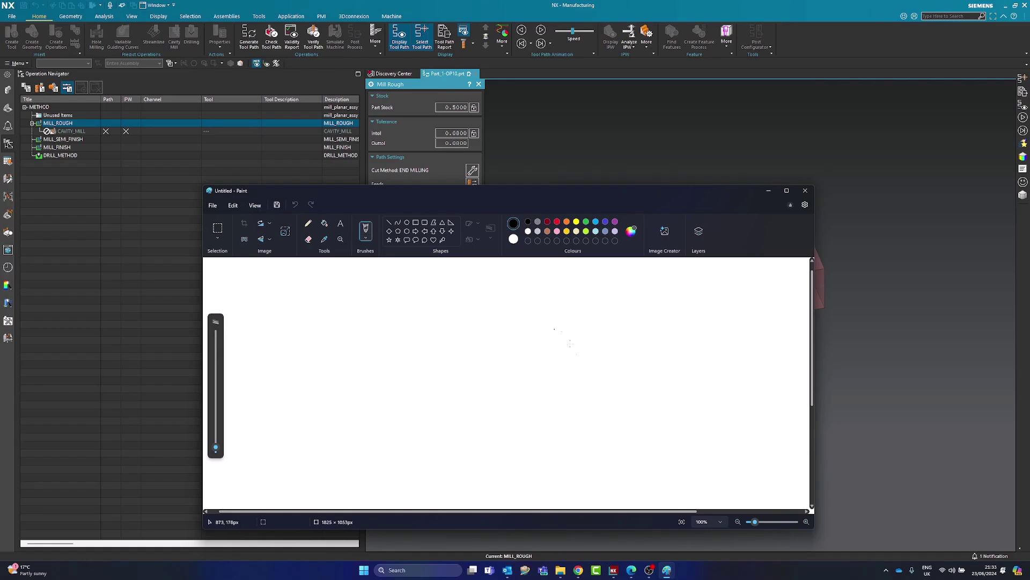
Sketch a freehand rectangle with a slightly smaller outline inside it and a slightly larger one around it as a tolerance band.
mouse_move(526, 396)
mouse_down()
mouse_move(451, 398)
mouse_move(434, 380)
mouse_move(434, 316)
mouse_move(581, 313)
mouse_up()
mouse_move(575, 380)
mouse_down()
mouse_move(573, 398)
mouse_move(527, 396)
mouse_up()
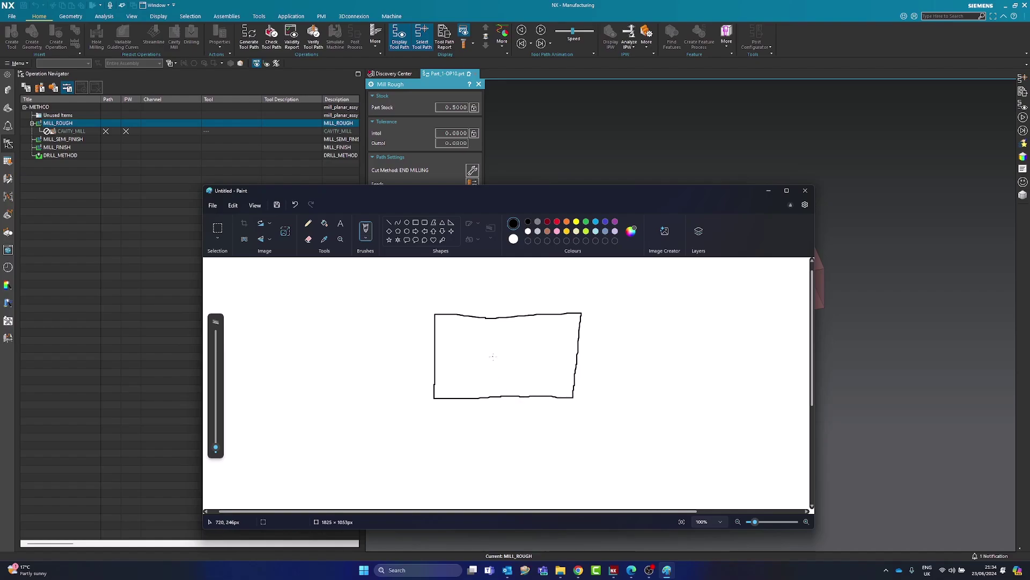
ctrl+scroll(497, 356, up, 5)
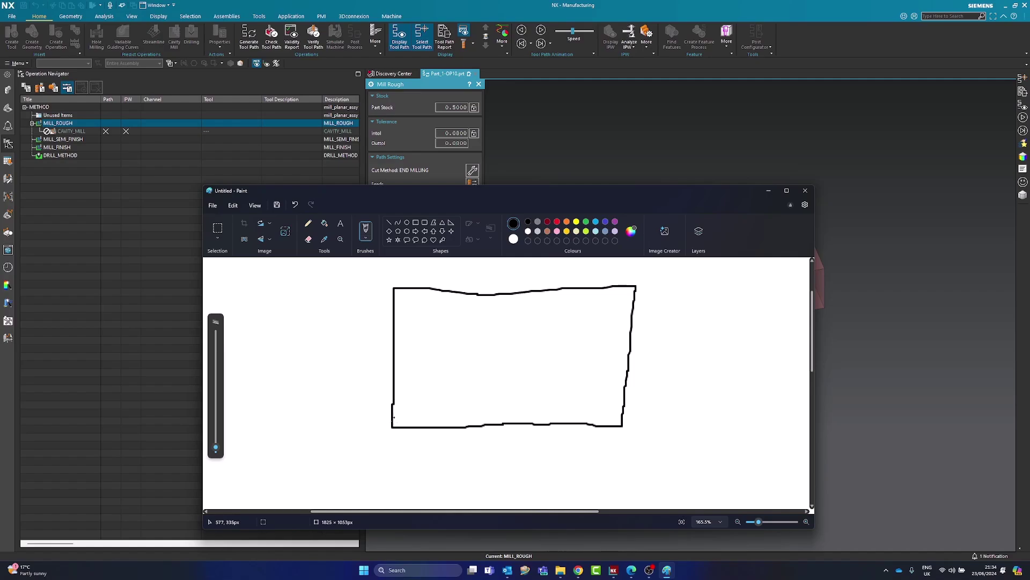
mouse_move(400, 420)
mouse_down()
mouse_move(401, 303)
mouse_move(417, 293)
mouse_move(615, 294)
mouse_move(624, 303)
mouse_move(618, 408)
mouse_move(406, 418)
mouse_up()
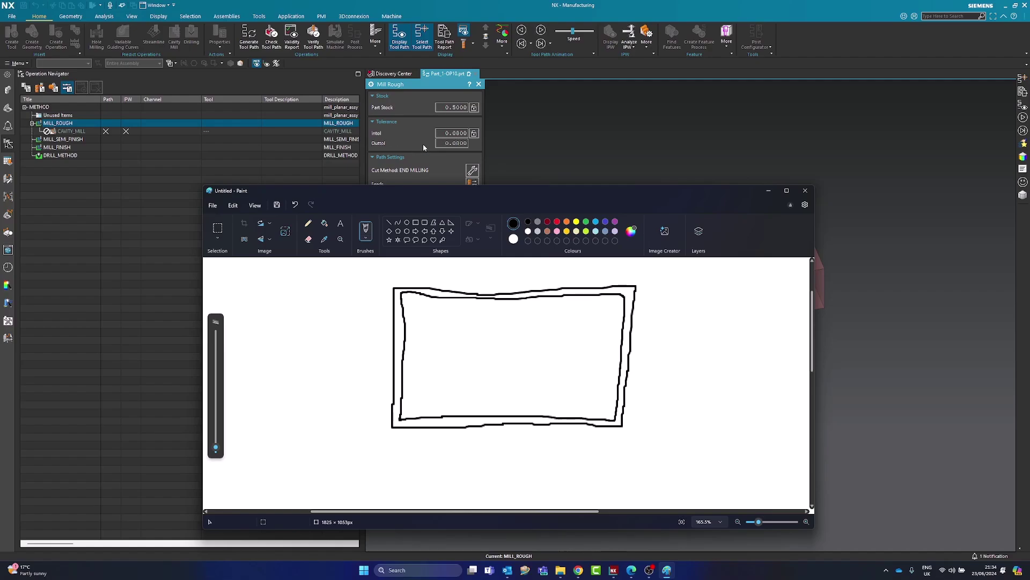
mouse_move(385, 384)
mouse_down()
mouse_move(387, 276)
mouse_move(657, 283)
mouse_move(638, 409)
mouse_move(600, 437)
mouse_move(427, 437)
mouse_move(374, 418)
mouse_move(387, 373)
mouse_up()
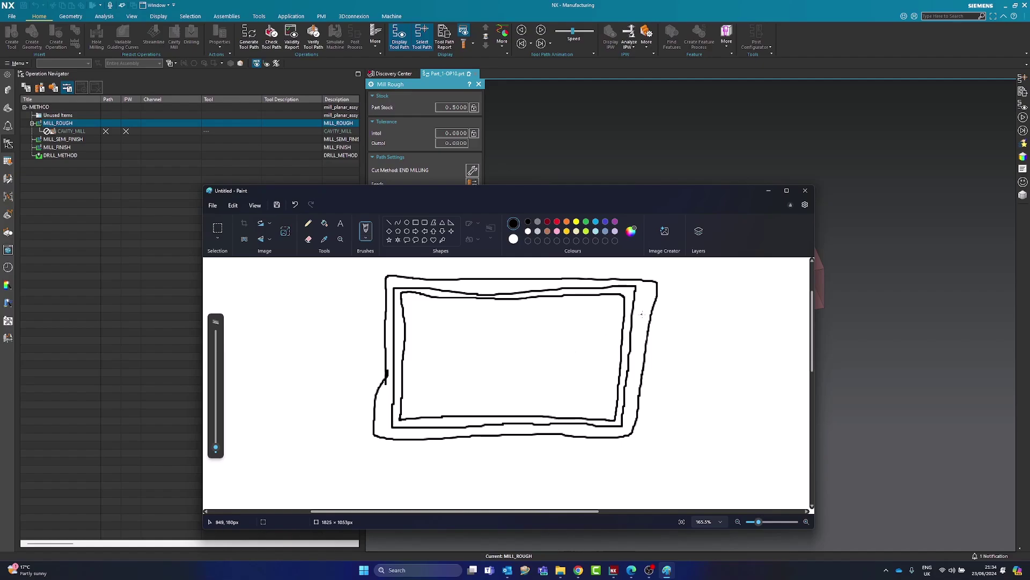
Draw a wavy path weaving between the inner and outer outlines, and mark the band at the upper edge with 0.8.
mouse_move(631, 306)
mouse_down()
mouse_move(636, 287)
mouse_move(589, 289)
mouse_up()
mouse_move(527, 281)
mouse_down()
mouse_move(537, 267)
mouse_move(560, 277)
mouse_move(558, 262)
mouse_up()
mouse_move(573, 290)
mouse_down()
mouse_move(527, 277)
mouse_move(473, 293)
mouse_move(454, 278)
mouse_move(421, 295)
mouse_move(393, 276)
mouse_move(384, 298)
mouse_move(403, 322)
mouse_move(387, 360)
mouse_move(400, 395)
mouse_move(384, 423)
mouse_move(437, 440)
mouse_move(481, 419)
mouse_move(495, 435)
mouse_move(518, 422)
mouse_move(552, 435)
mouse_move(572, 416)
mouse_move(605, 439)
mouse_move(611, 418)
mouse_move(634, 425)
mouse_move(620, 391)
mouse_move(641, 358)
mouse_move(622, 334)
mouse_move(646, 306)
mouse_move(631, 287)
mouse_move(622, 297)
mouse_up()
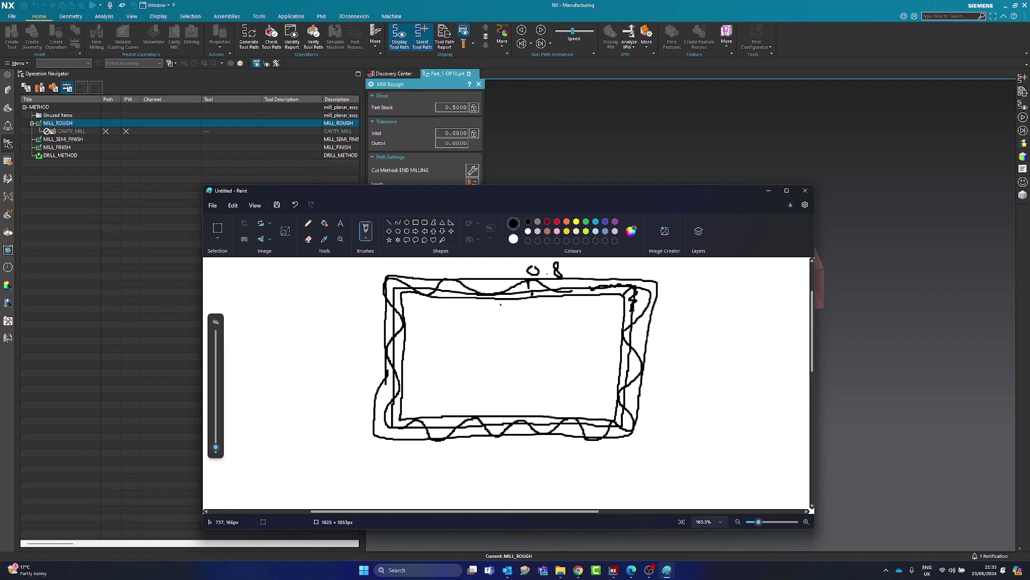
Close the Paint sketch without saving it and return to the Mill Rough settings in NX.
drag(414, 289, 416, 294)
click(805, 191)
click(508, 390)
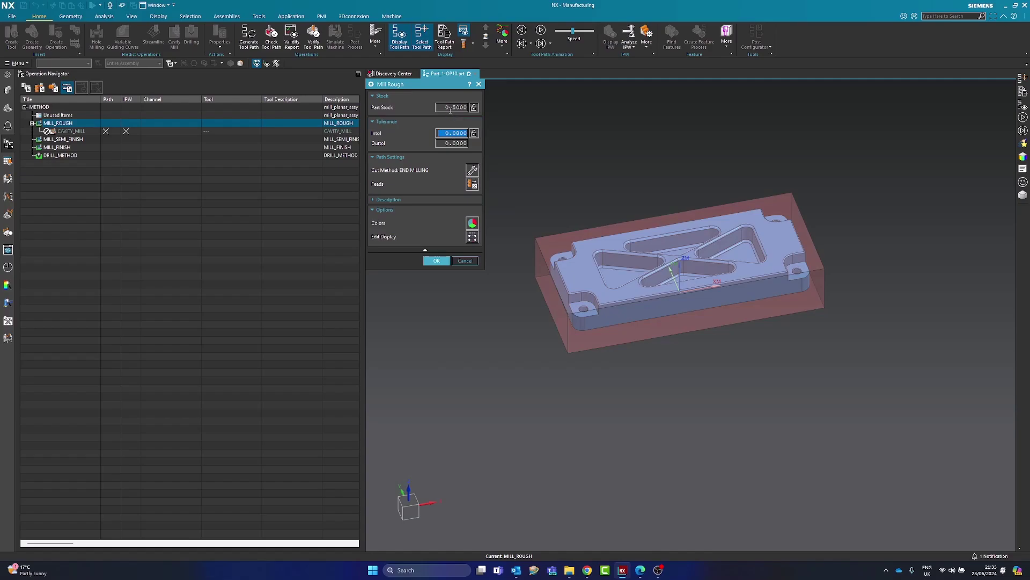
Try 0.1 for the intol, outtol and part stock of the MILL_ROUGH method.
text(0.1)
click(447, 144)
text(0.1)
double_click(454, 108)
text(0.1)
key(Tab)
click(447, 134)
Set the MILL_ROUGH method's part stock to 0.5 and both intol and outtol to 0.08, and accept the settings.
double_click(451, 107)
text(5)
key(Tab)
text(0.08)
click(448, 142)
text(0.)
key(XF86AudioLowerVolume)
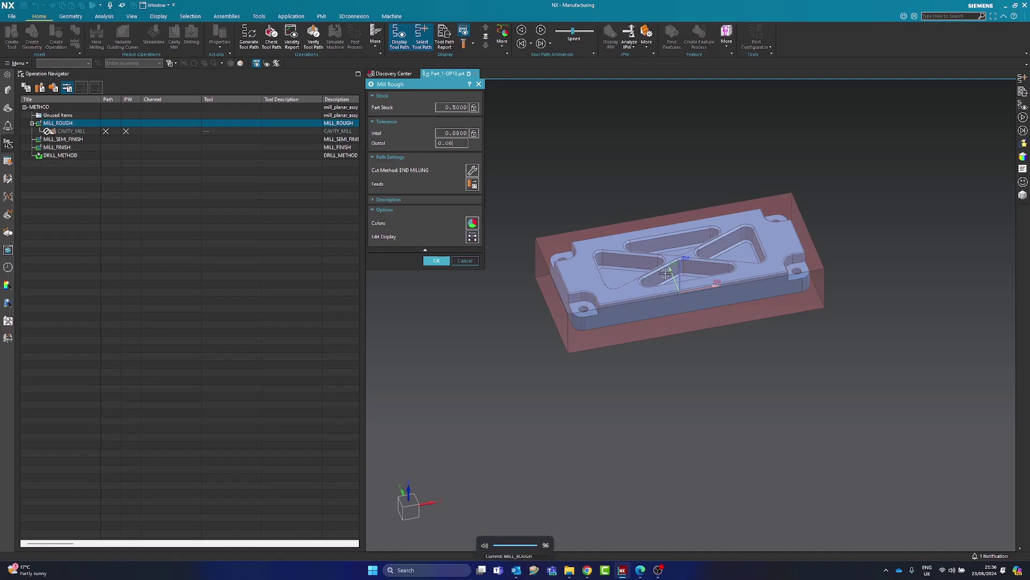
key(shift+Tab)
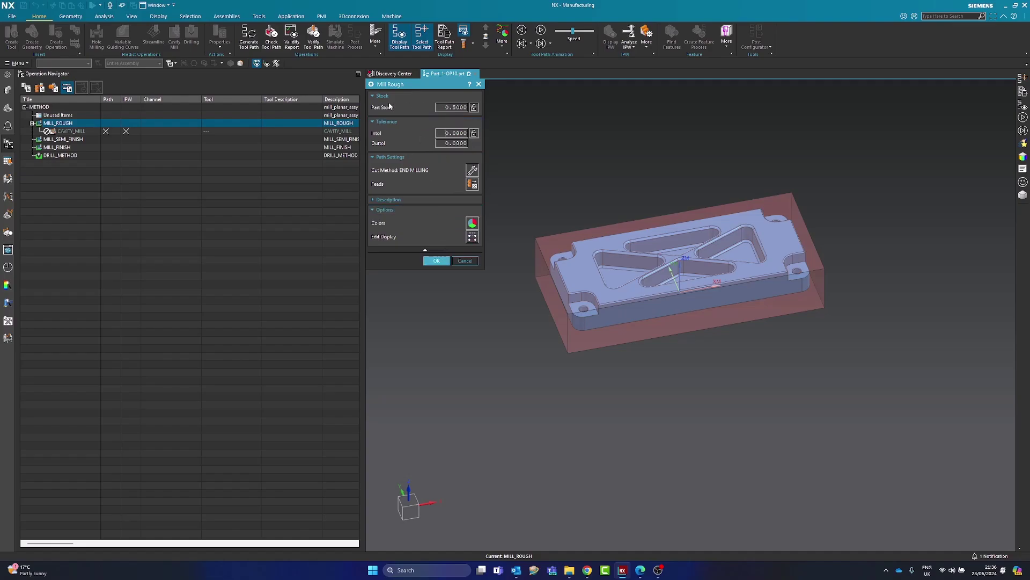
click(436, 260)
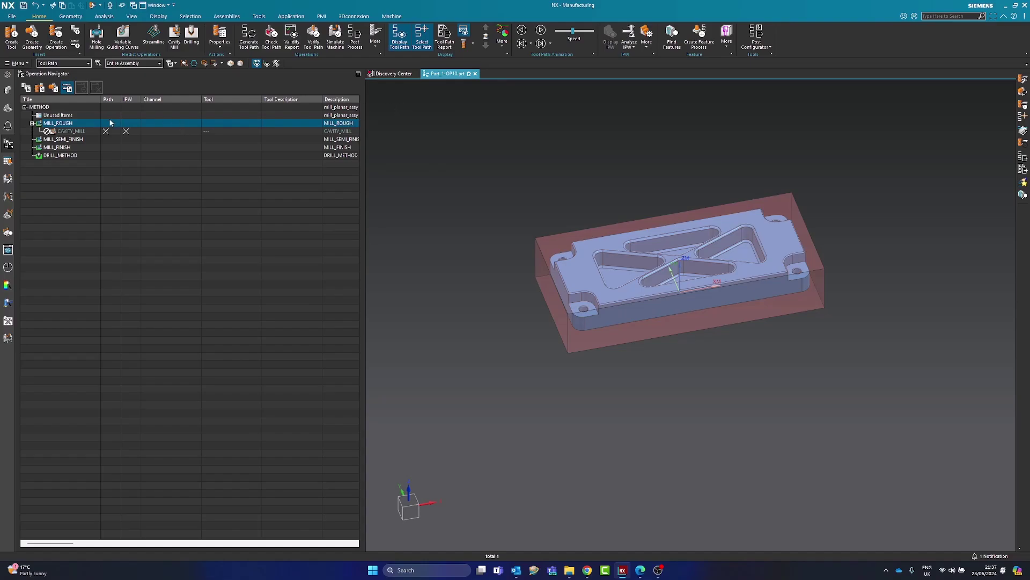
Rename the MILL_ROUGH method to MILL_ROUGH_0.5MM and widen the navigator's title column to fit the name.
click(77, 124)
click(75, 123)
text(_0.5MM)
click(80, 178)
drag(101, 99, 142, 99)
click(62, 124)
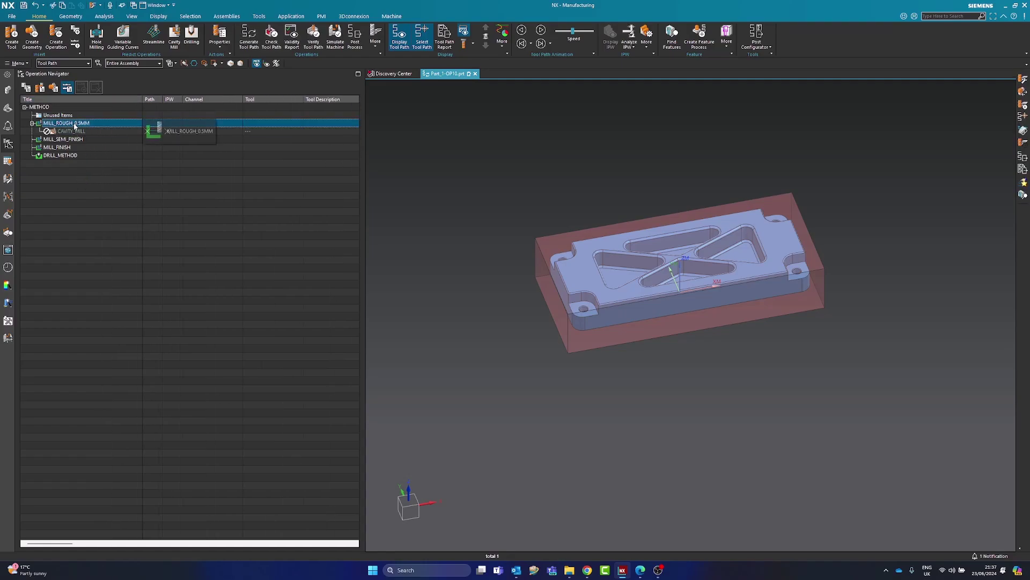
Open the CAVITY_MILL operation from the program order and check which method its part side stock is inherited from.
drag(75, 127, 56, 116)
click(25, 87)
click(79, 139)
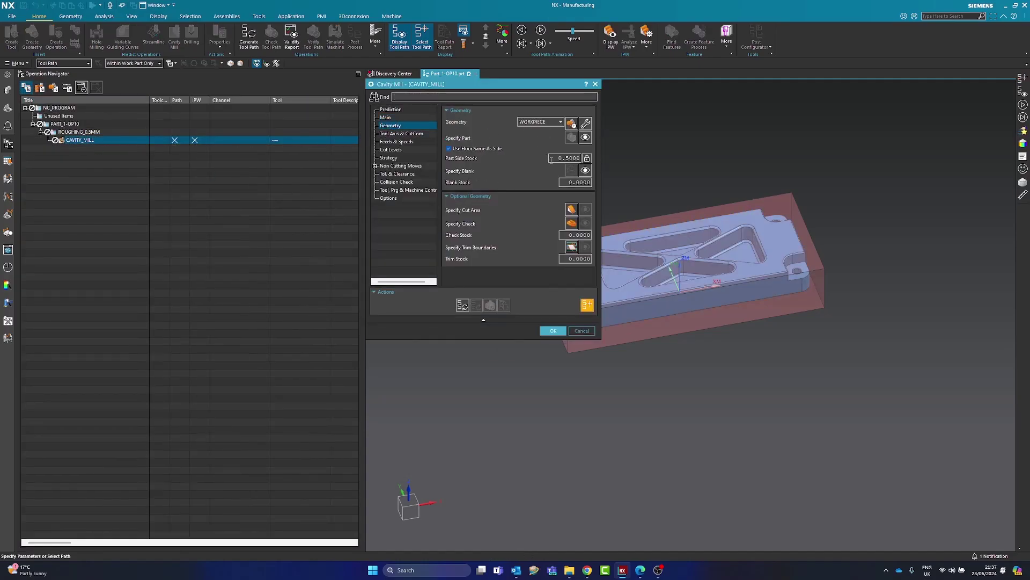
mouse_move(587, 160)
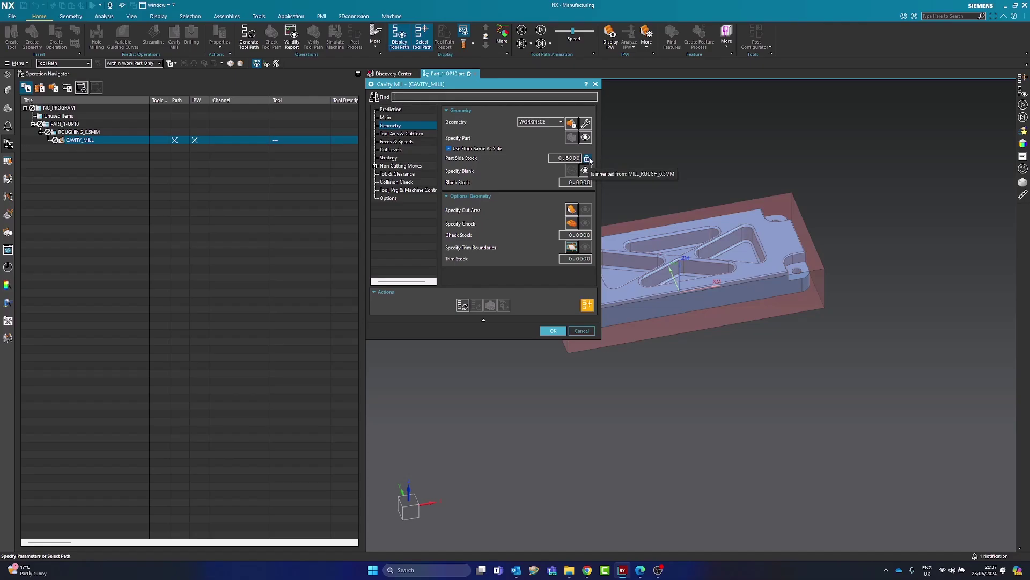
Check the operation's tolerances and look through the available machining methods, keeping MILL_ROUGH_0.5MM.
click(397, 173)
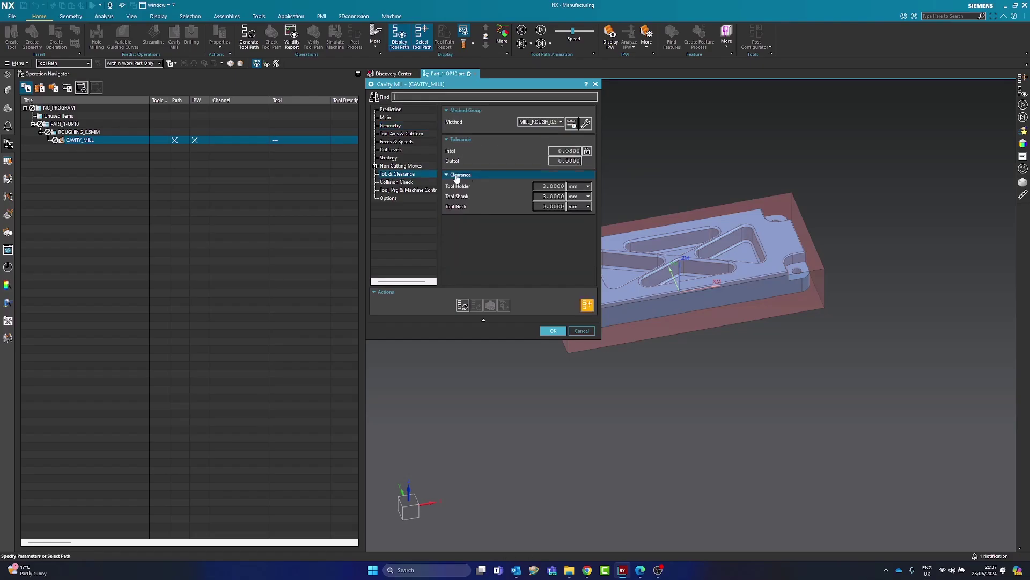
click(540, 122)
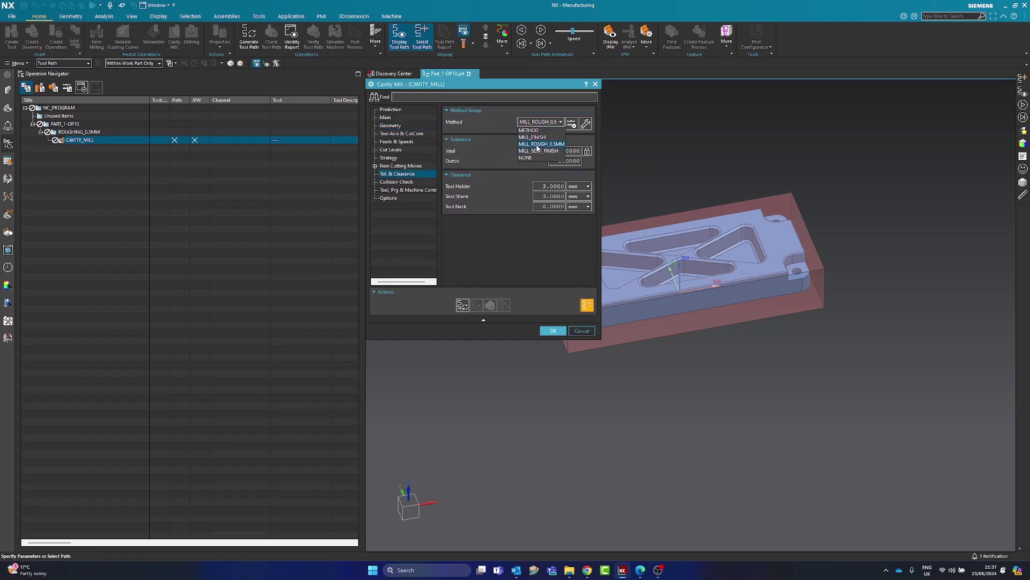
click(512, 150)
Review the operation's main path settings, including the cutting and coolant options.
click(402, 118)
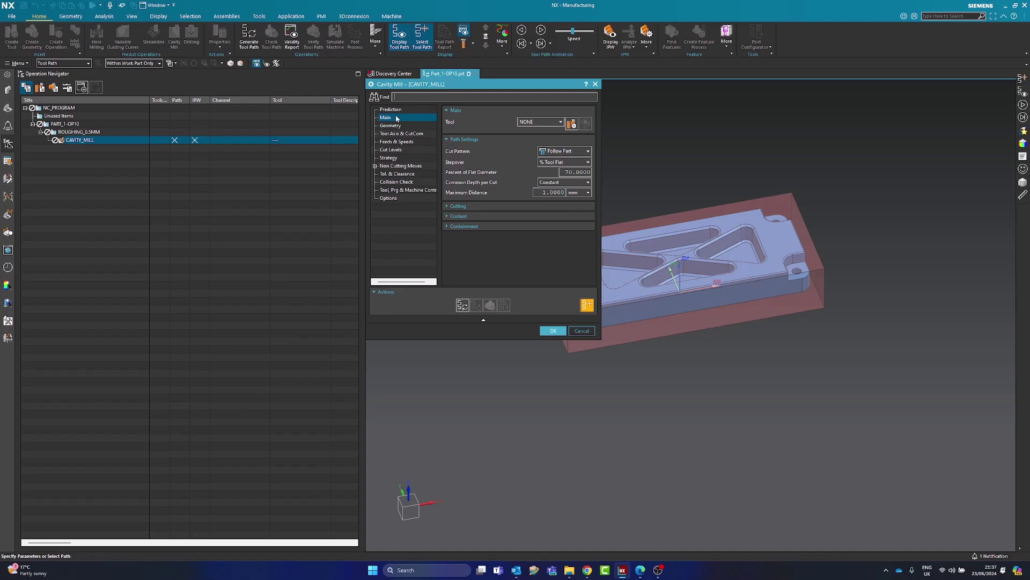
click(467, 206)
click(472, 243)
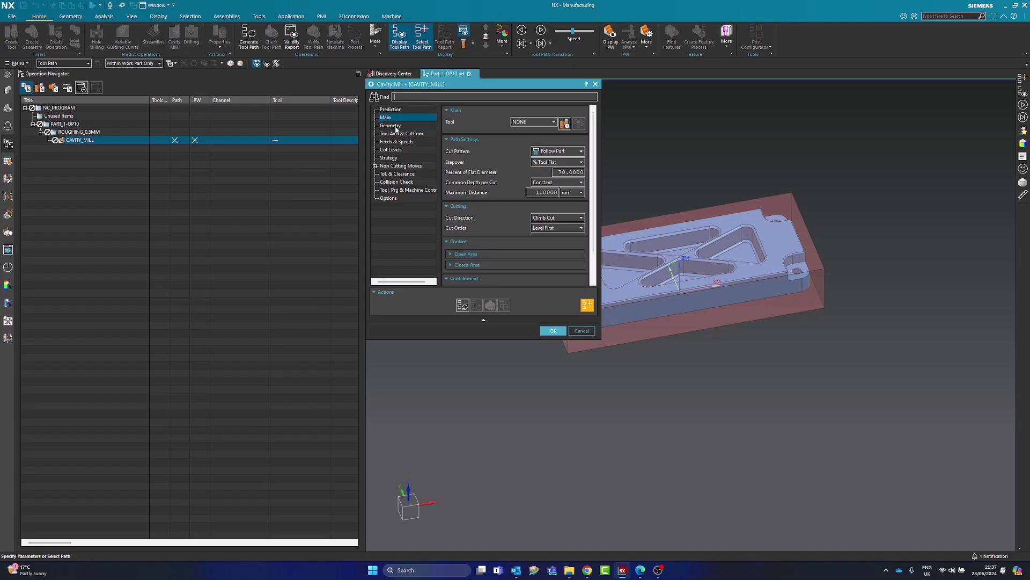
Display the part and blank geometry the operation takes from the WORKPIECE to check both.
click(394, 126)
click(585, 138)
scroll(823, 286, down, 2)
scroll(763, 284, up, 2)
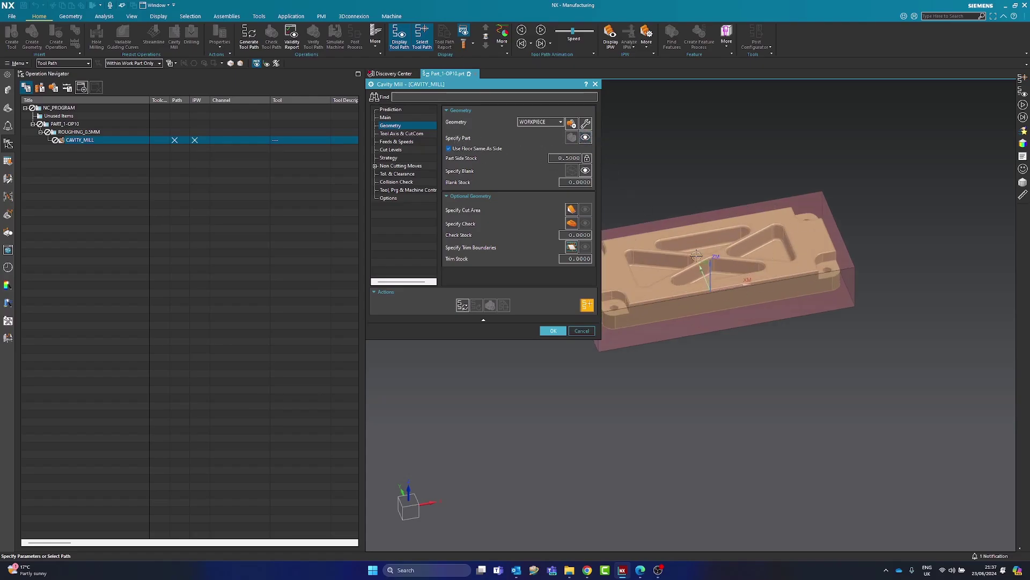
click(585, 170)
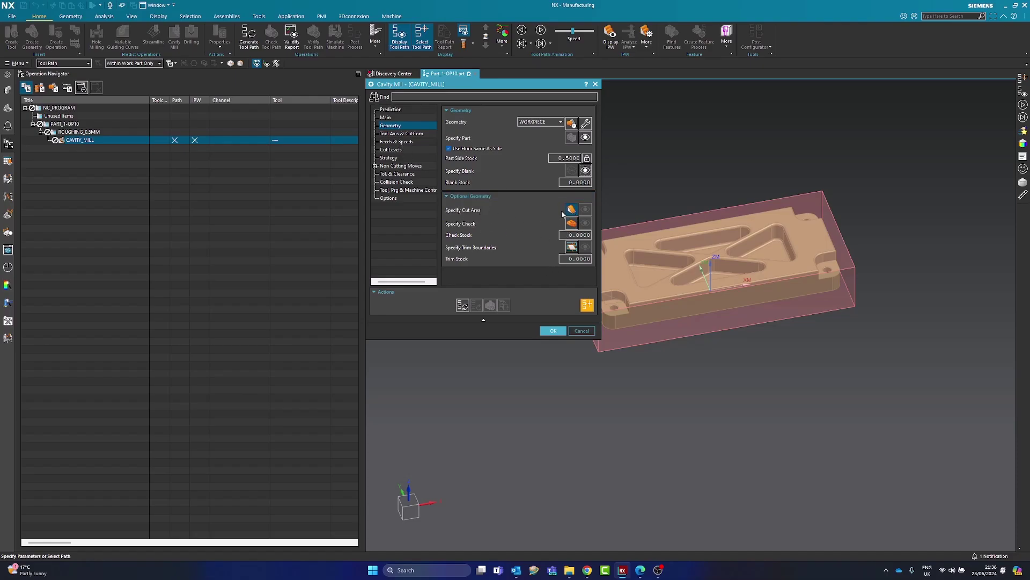
Examine the operation's tool axis setting and compare it with the ZM direction on the part.
click(400, 134)
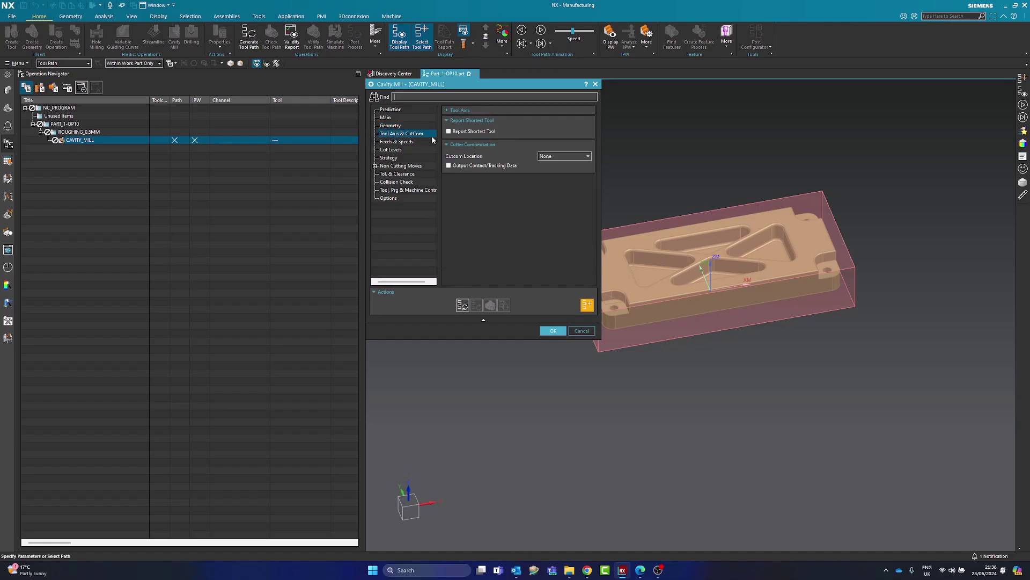
click(457, 111)
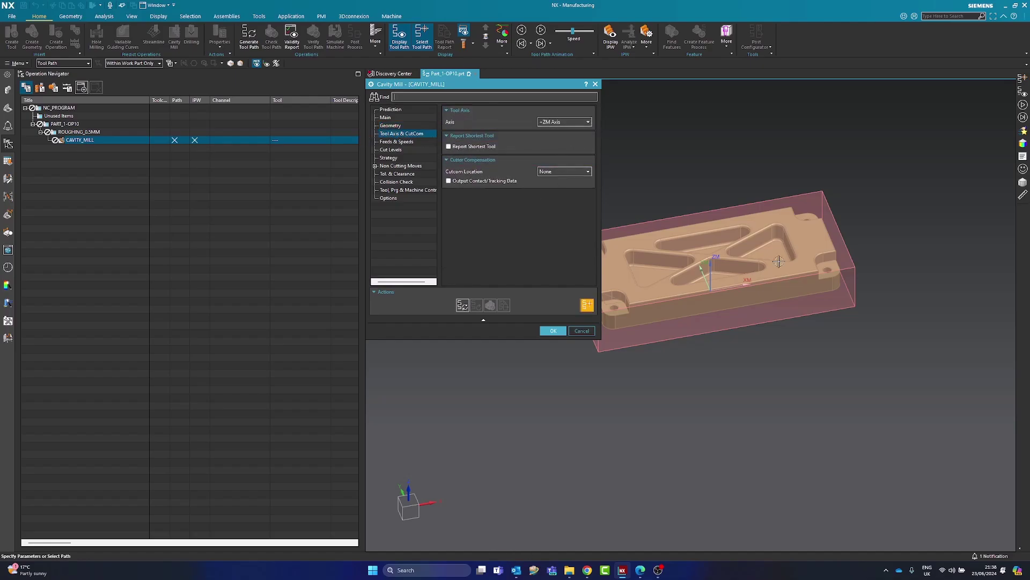
middle_drag(757, 351, 739, 397)
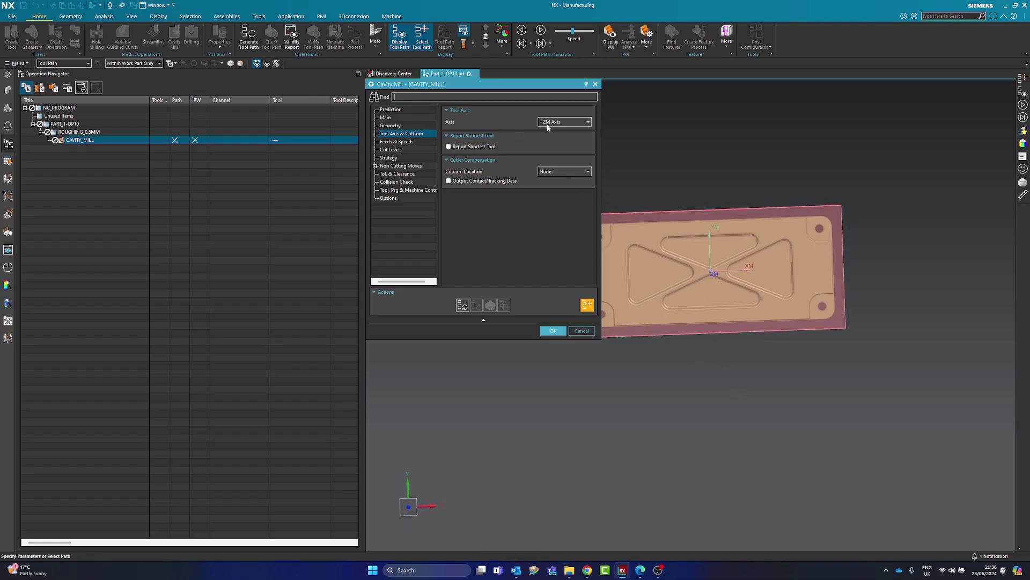
middle_drag(739, 438, 736, 356)
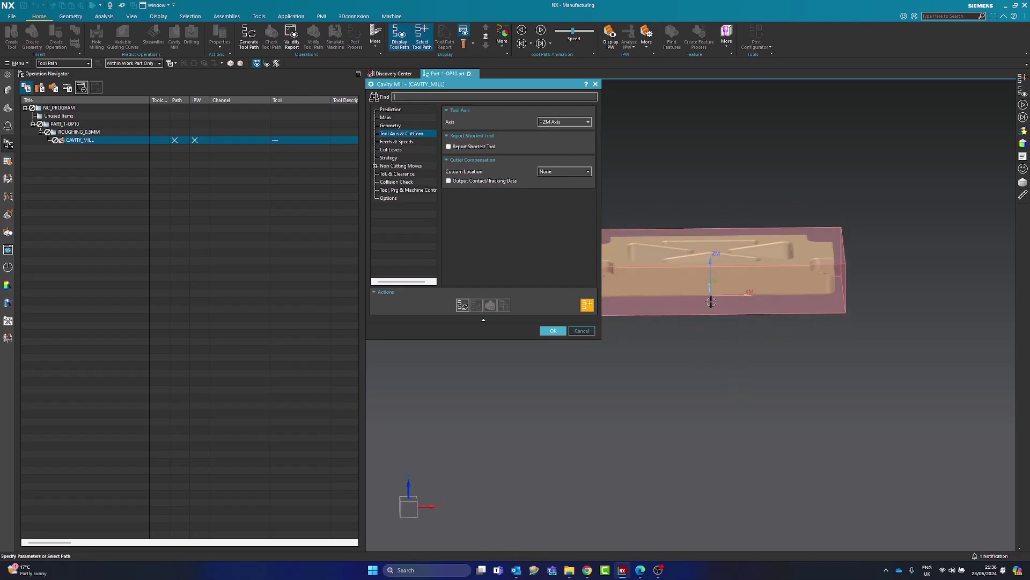
middle_drag(720, 172, 721, 268)
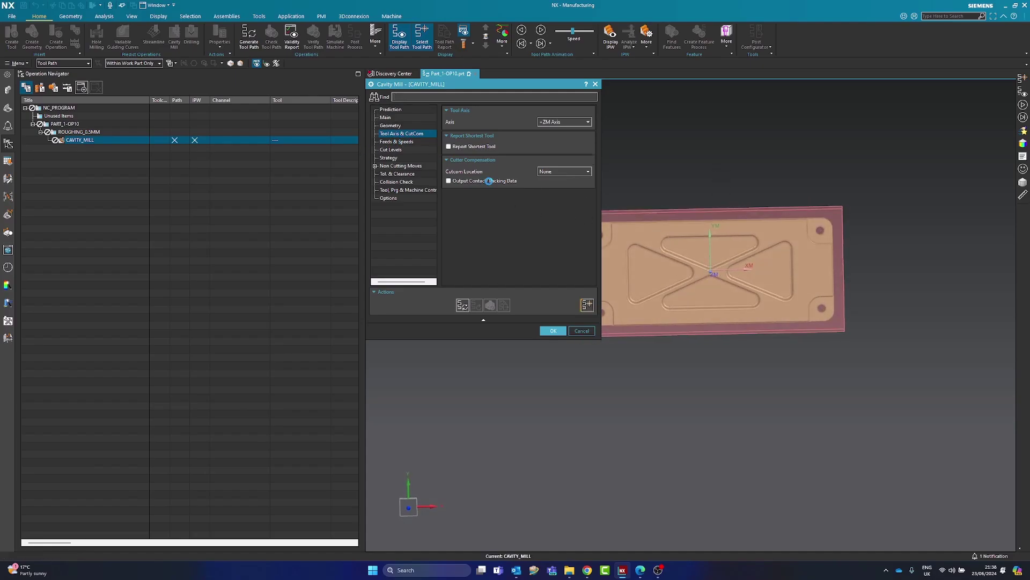
Review the feeds and speeds, and examine the cut level ranges against the side of the part.
click(400, 141)
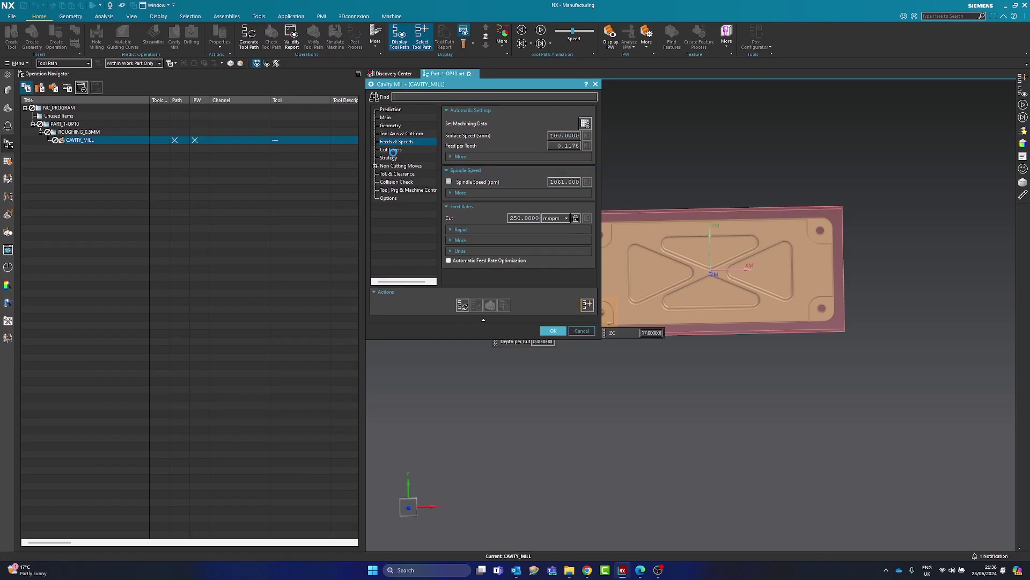
click(391, 150)
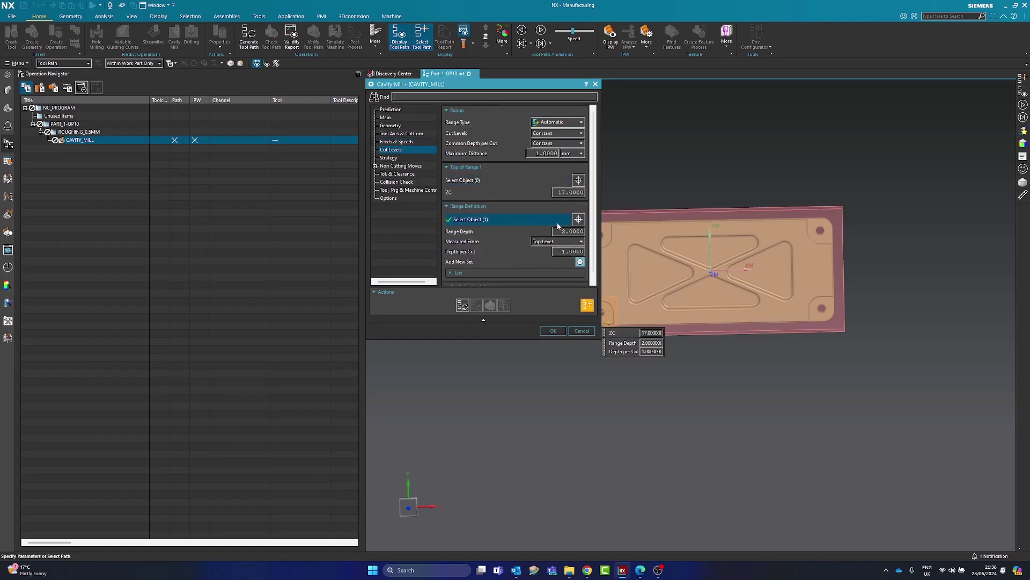
middle_drag(727, 362, 752, 295)
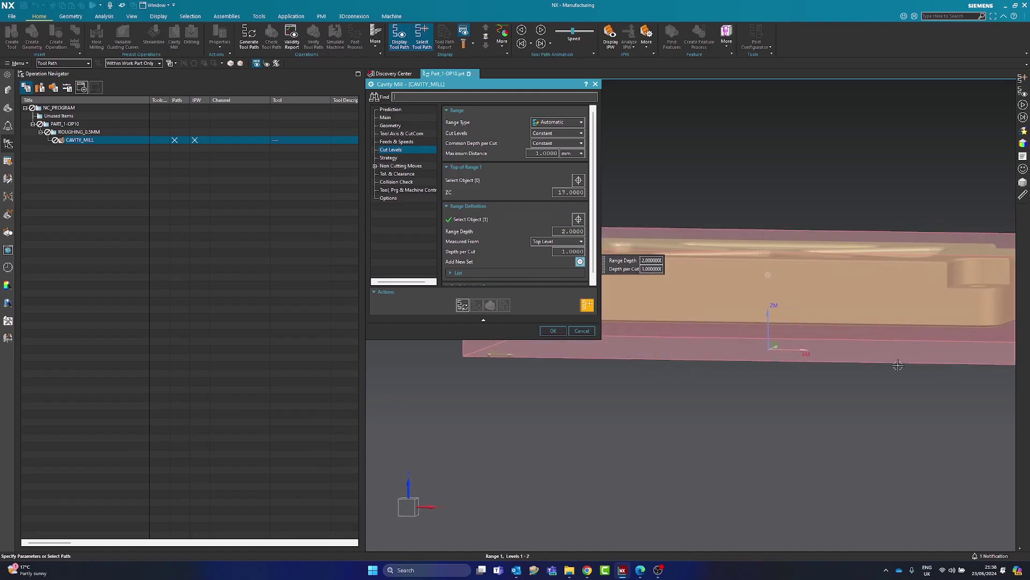
Review the cutting strategy settings, from path extension and corner shape to finish passes and region sequencing.
click(388, 157)
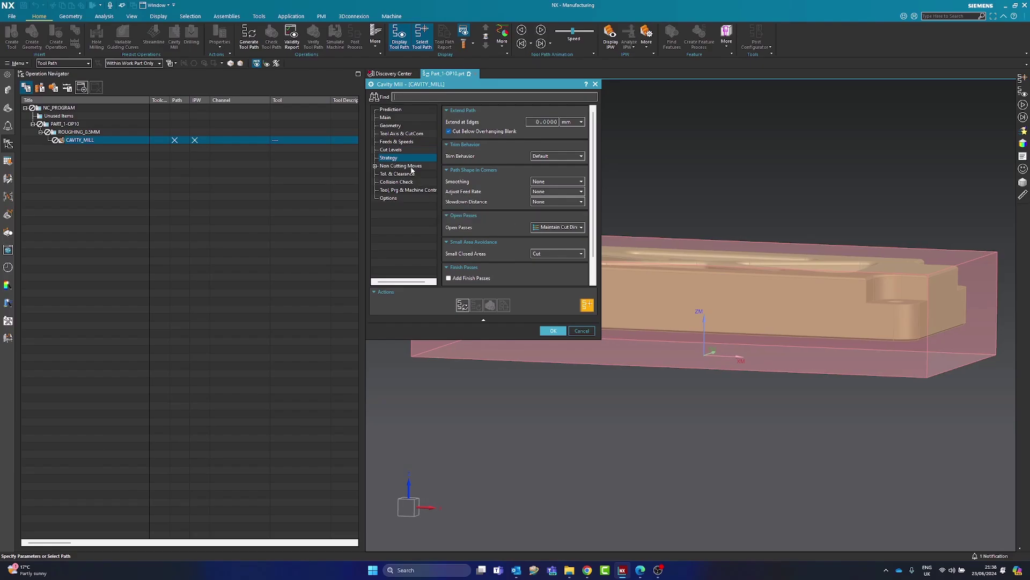
mouse_move(727, 244)
middle_down()
mouse_move(731, 273)
mouse_move(714, 268)
middle_up()
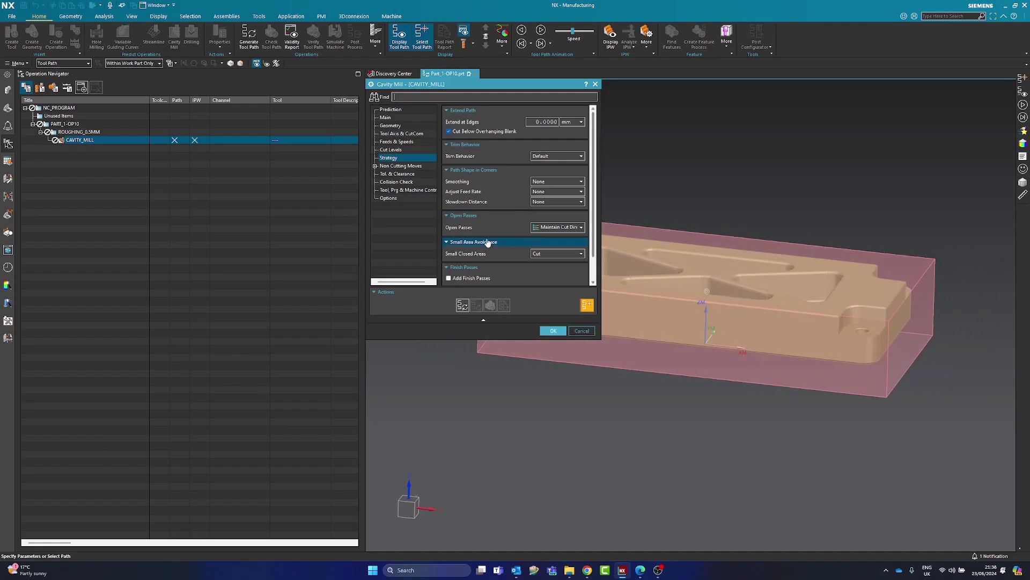
scroll(485, 241, down, 3)
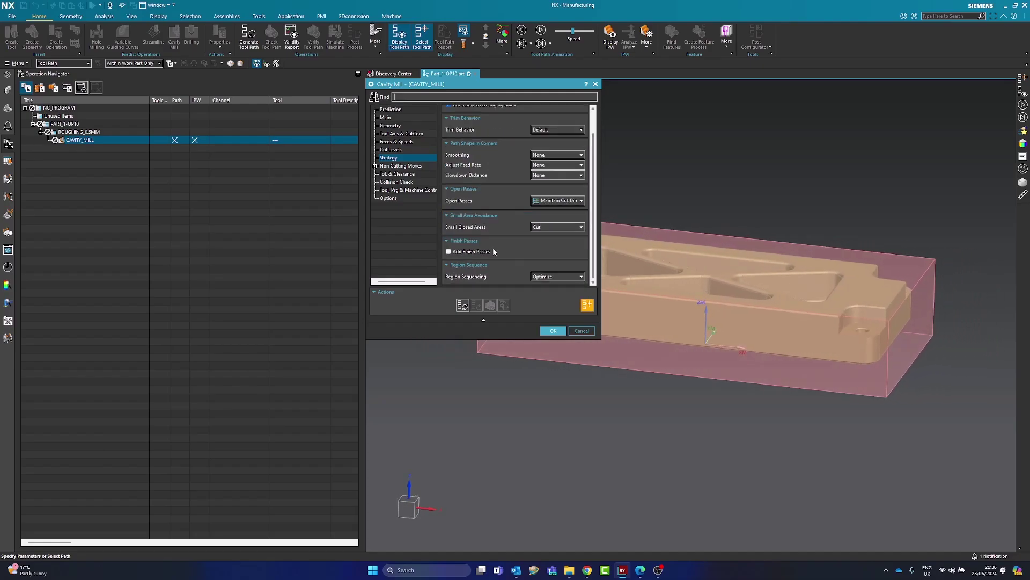
Review the non cutting moves, covering the engage, transfer/rapid and start/drill point settings.
click(396, 165)
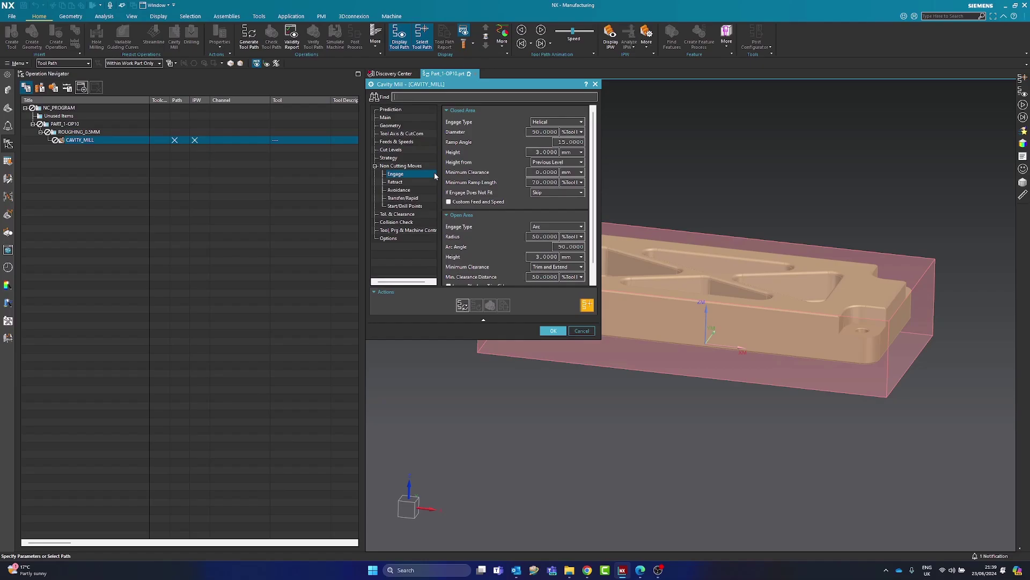
middle_drag(658, 287, 676, 310)
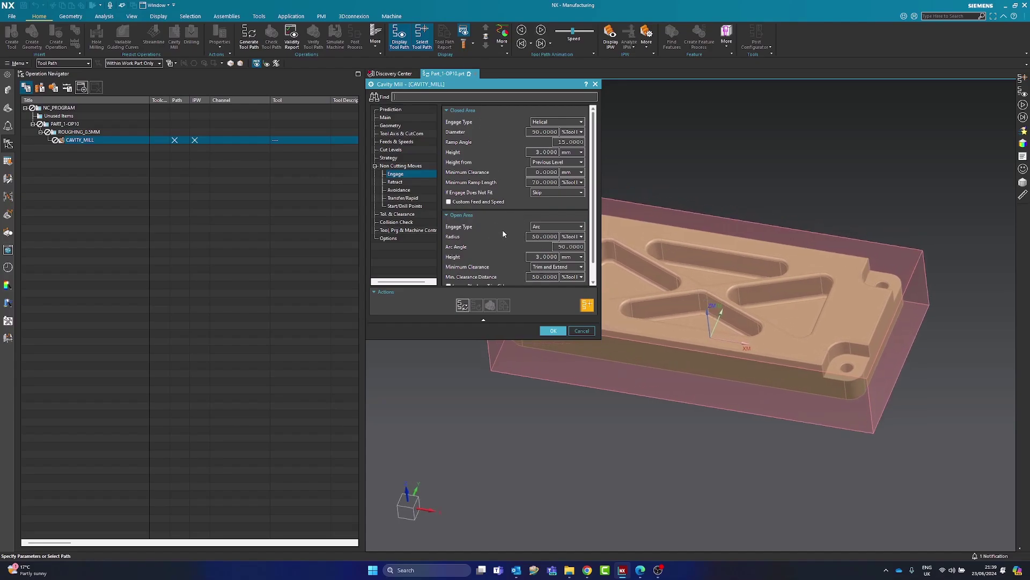
click(404, 198)
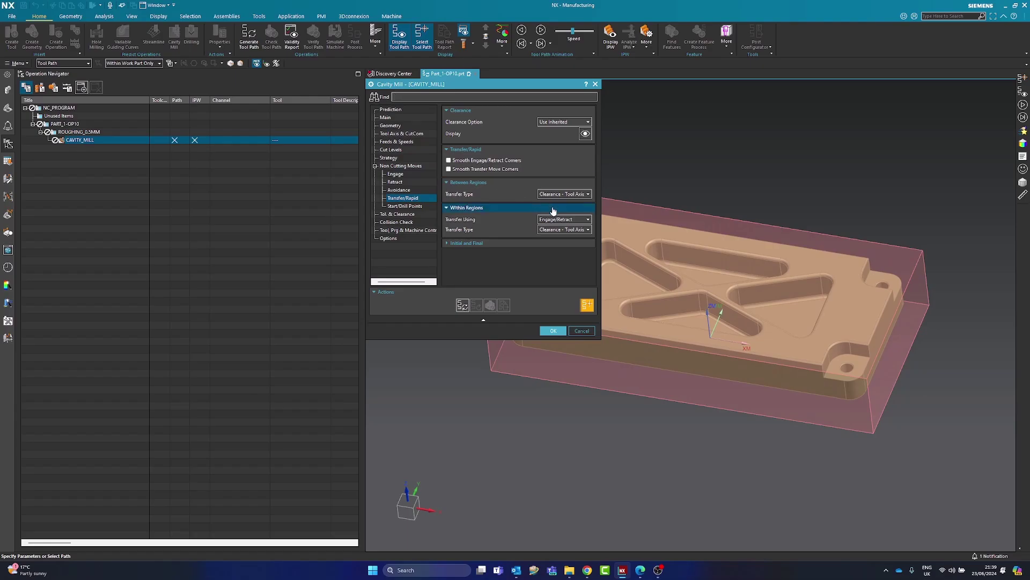
click(411, 206)
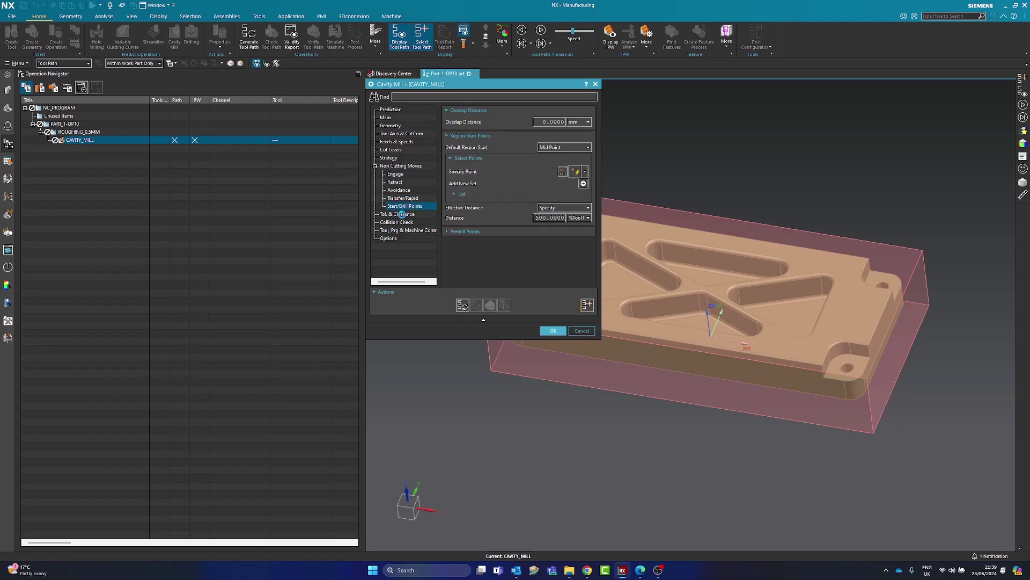
Recheck the assigned method and its alternatives together with the tool holder, shank and neck clearances.
click(401, 214)
click(375, 166)
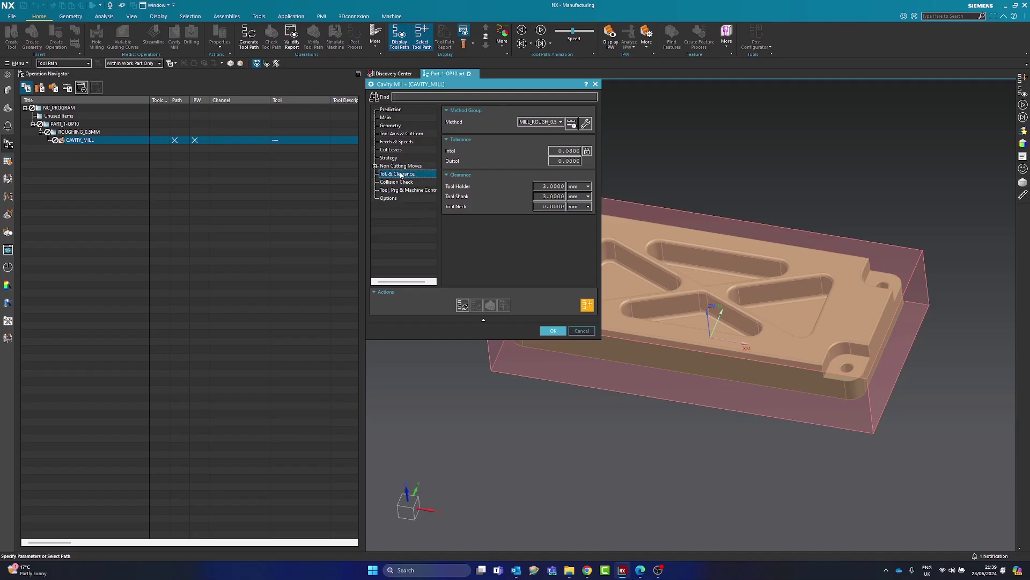
click(528, 123)
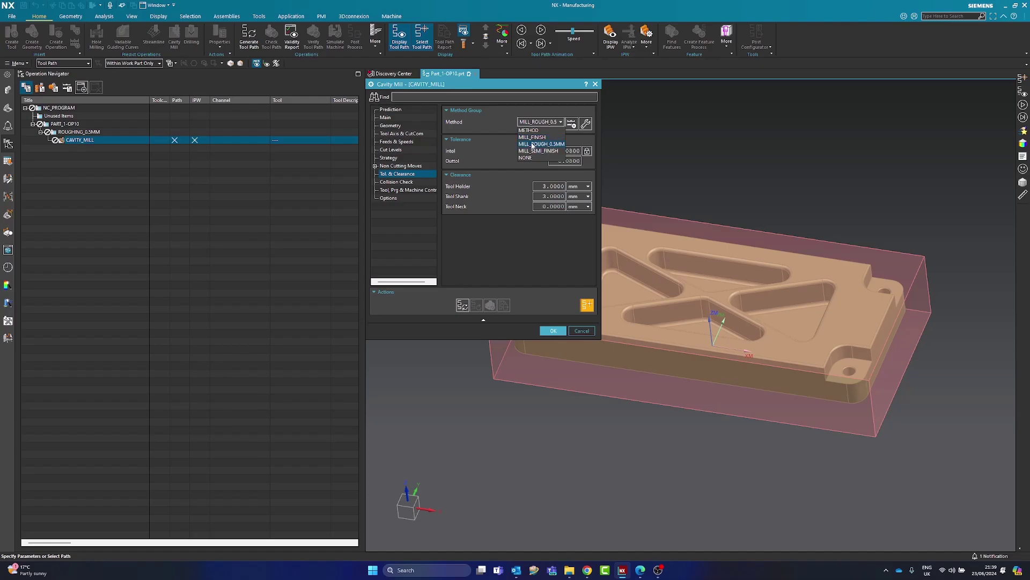
click(484, 161)
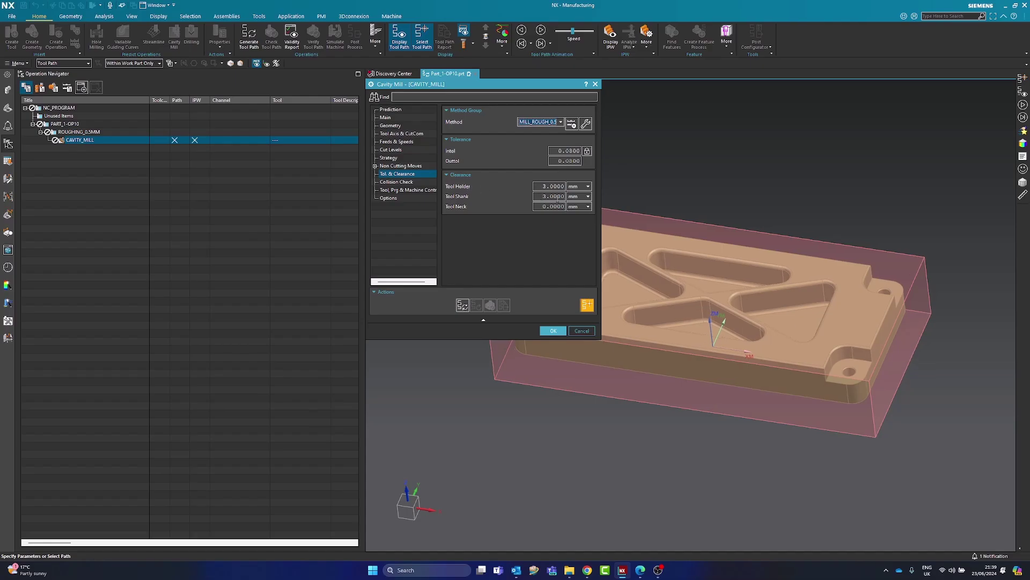
Review the collision check options and the program and machine control settings, including output and tool change.
click(400, 183)
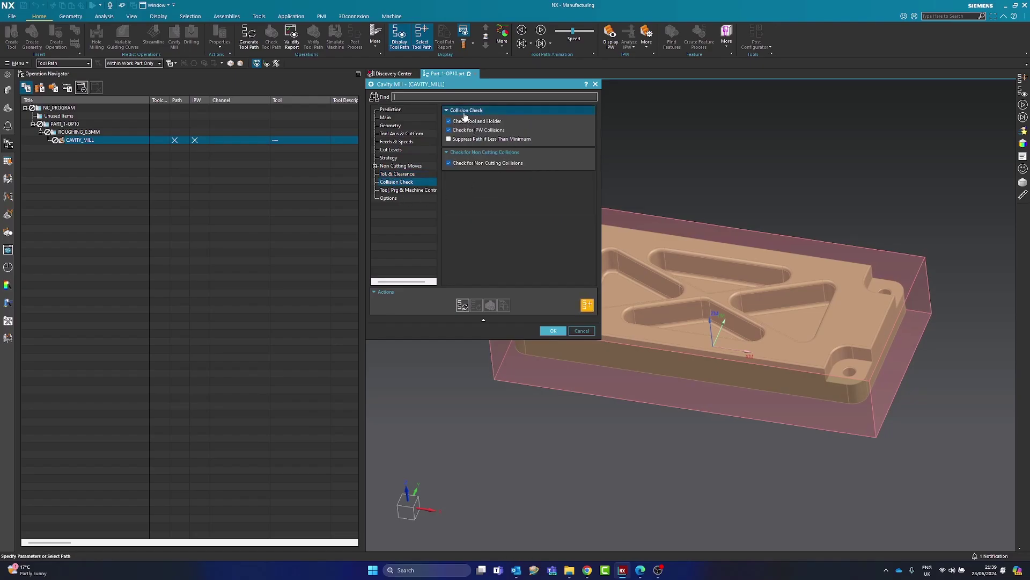
mouse_move(471, 160)
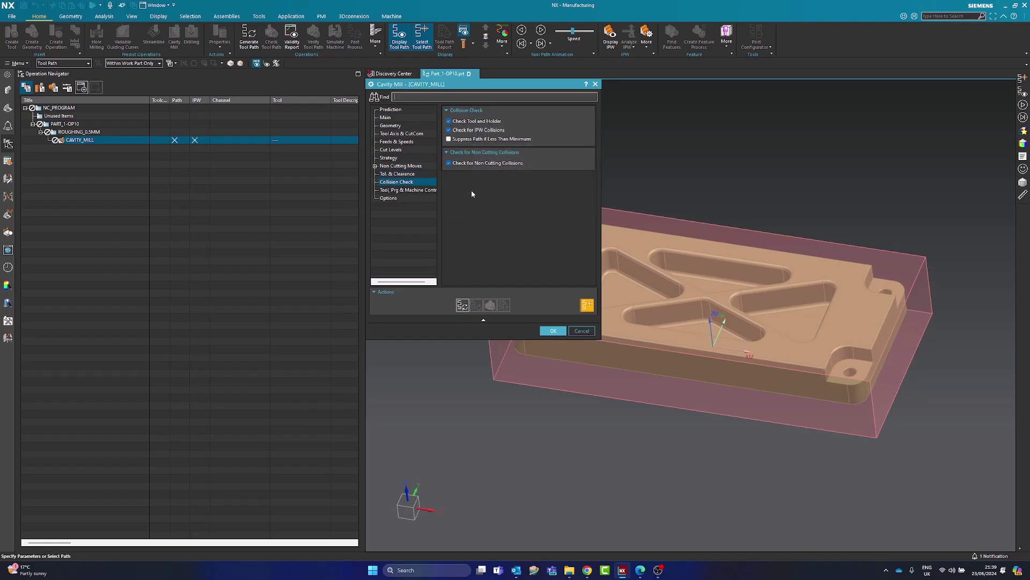
click(389, 190)
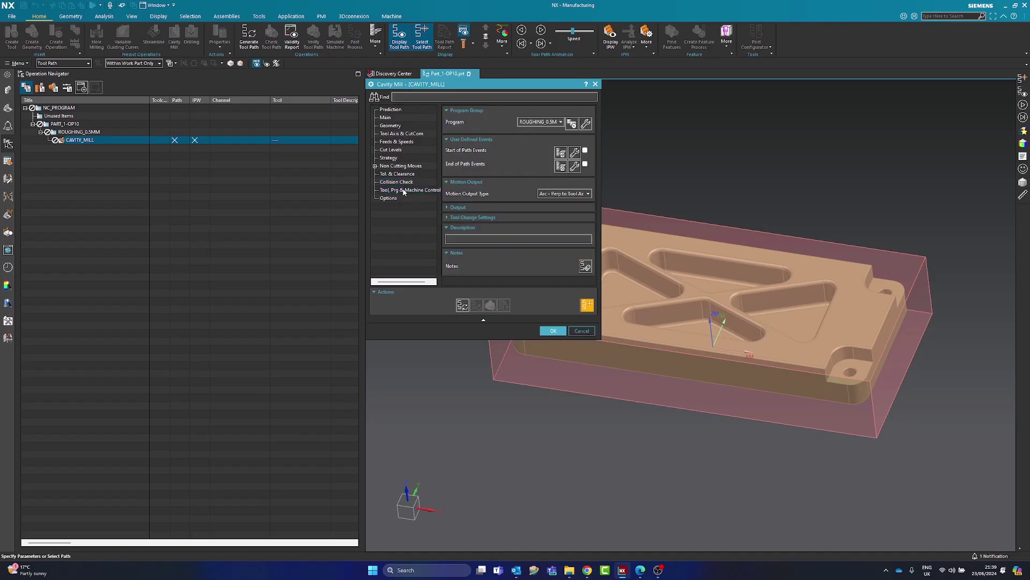
click(504, 208)
click(486, 263)
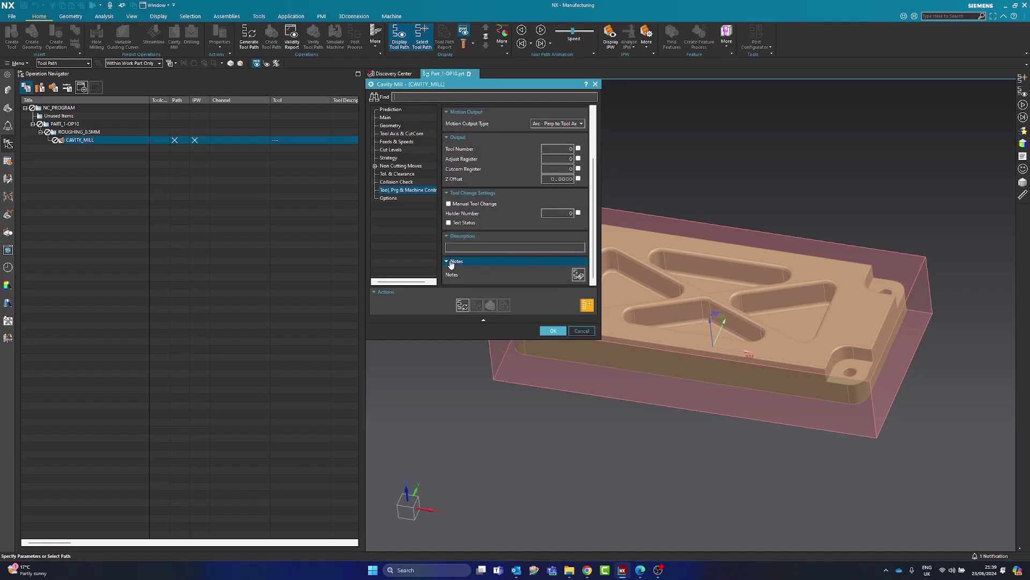
Review the remaining output, tool change and display option settings of the cavity mill operation and accept it.
scroll(491, 244, up, 3)
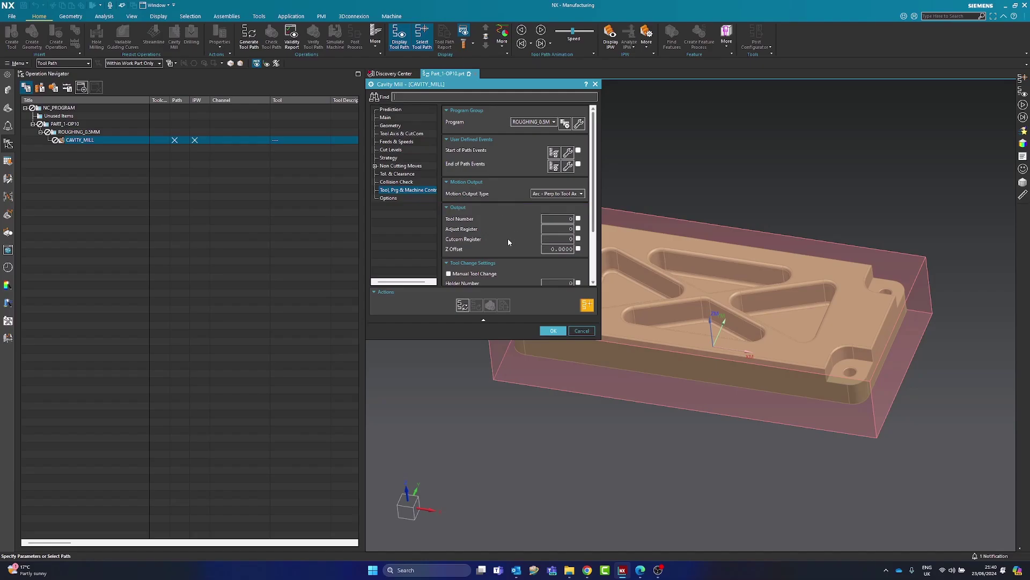
scroll(498, 225, down, 3)
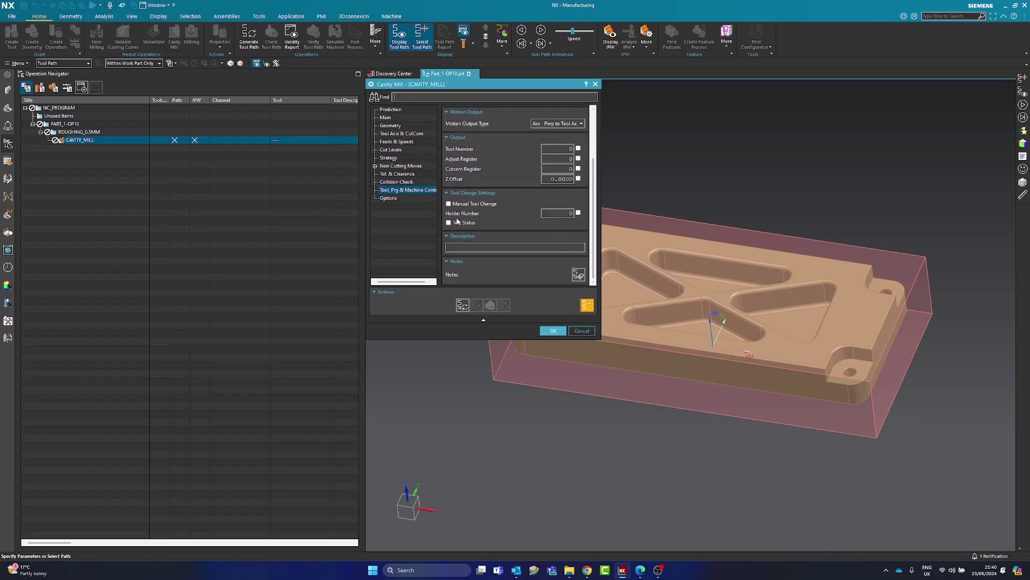
click(389, 198)
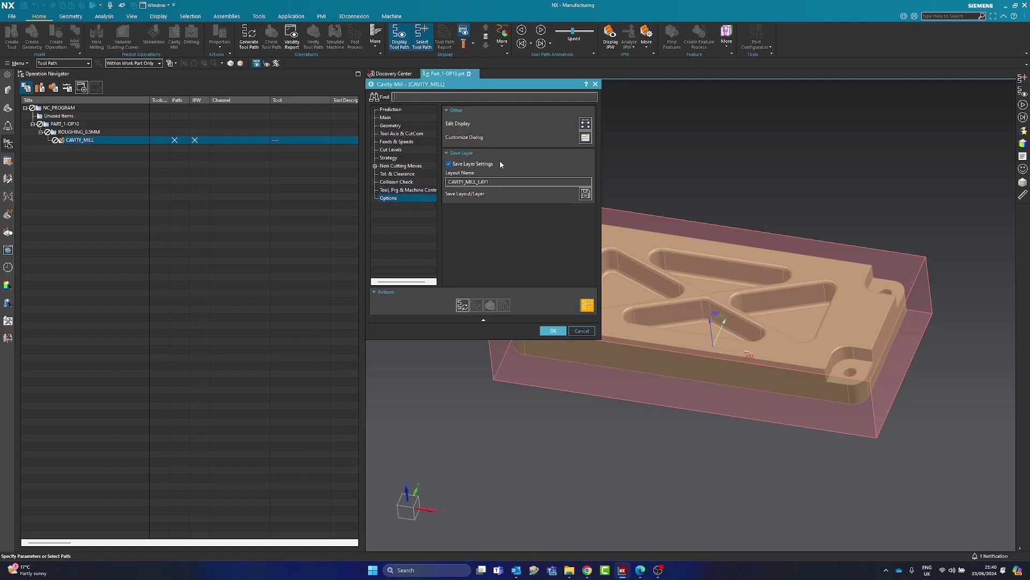
click(396, 118)
click(551, 331)
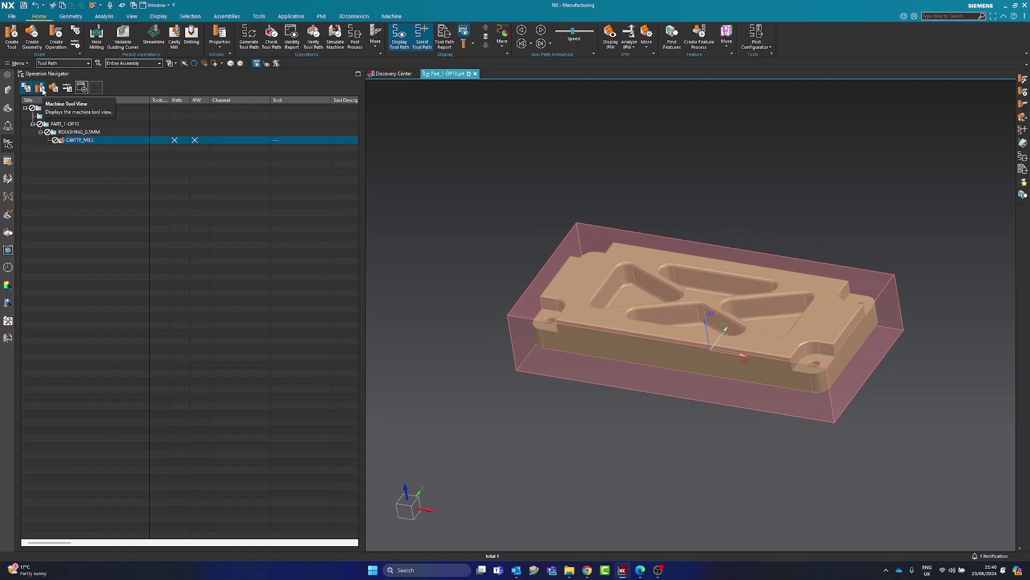
Show the program organised by machine tool and inspect the GENERIC_MACHINE library, tool mounting and time estimate settings.
click(41, 88)
middle_drag(439, 281, 617, 396)
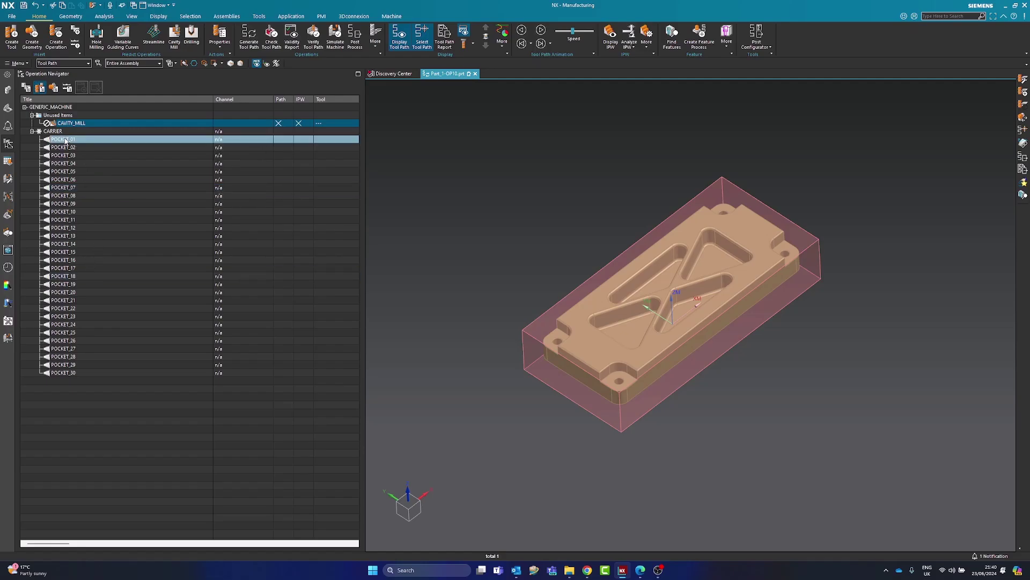
click(54, 109)
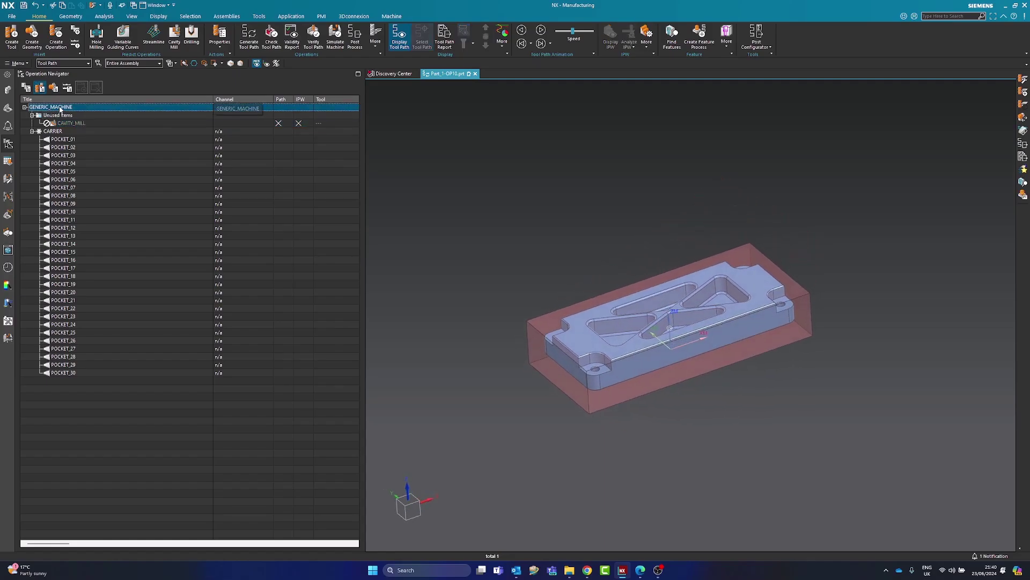
right_click(58, 109)
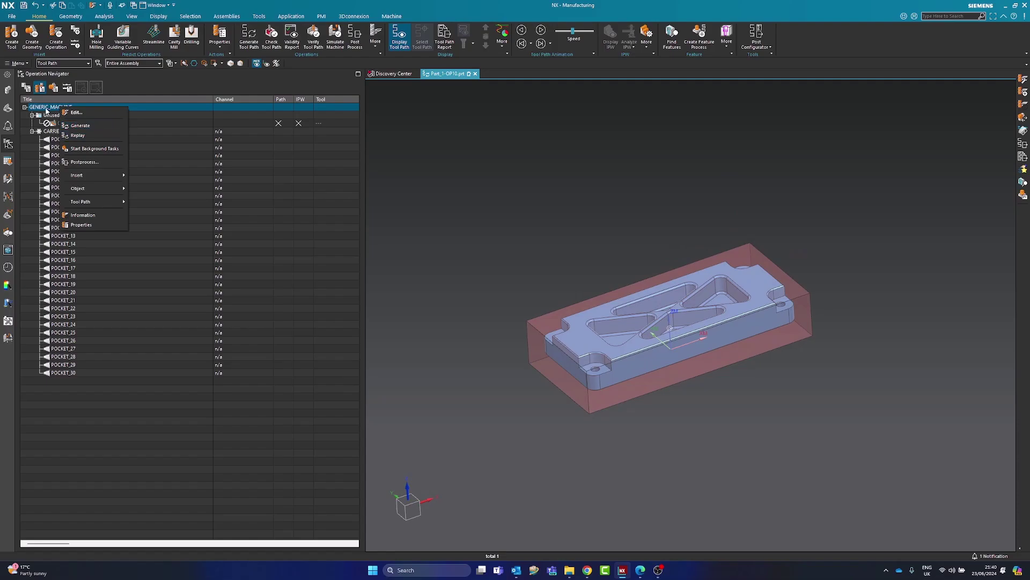
double_click(51, 108)
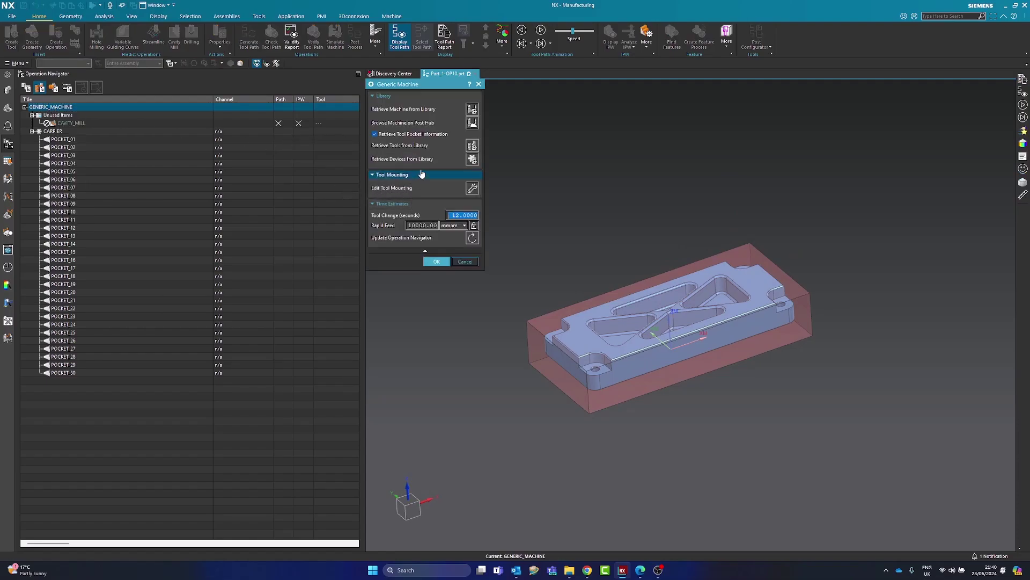
click(435, 263)
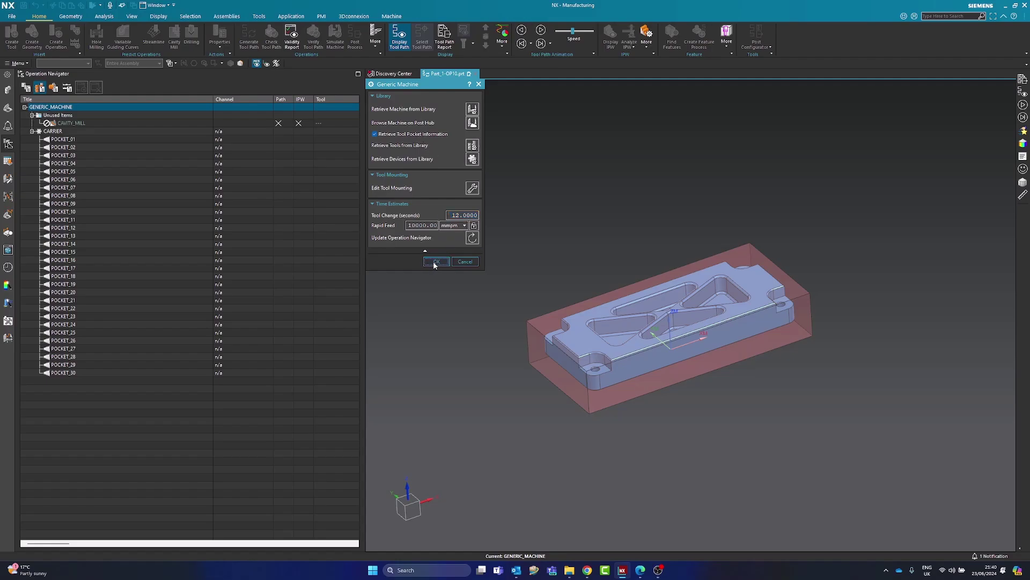
Delete the CARRIER and all of its tool pockets from GENERIC_MACHINE.
click(54, 131)
right_click(59, 133)
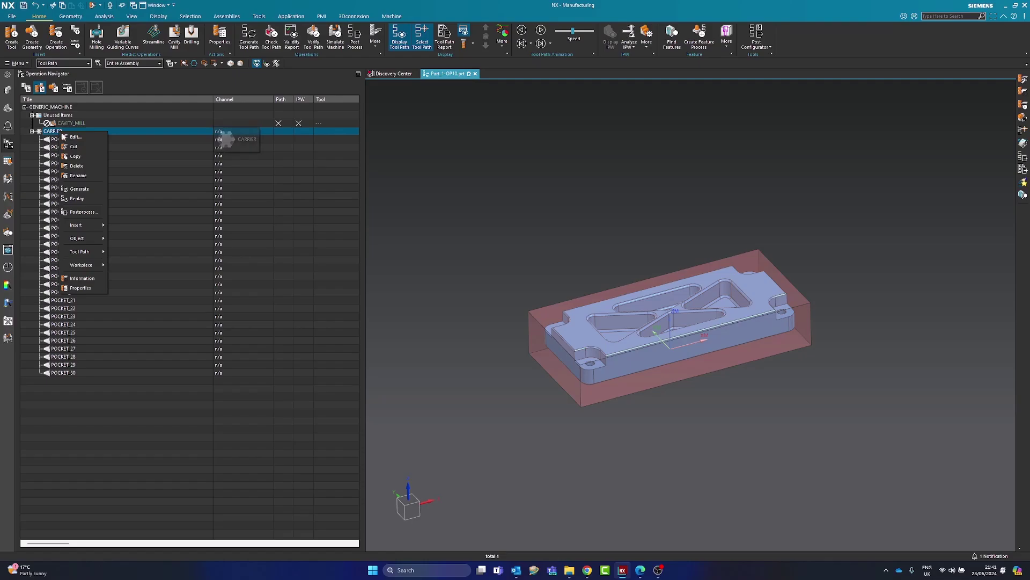
click(75, 165)
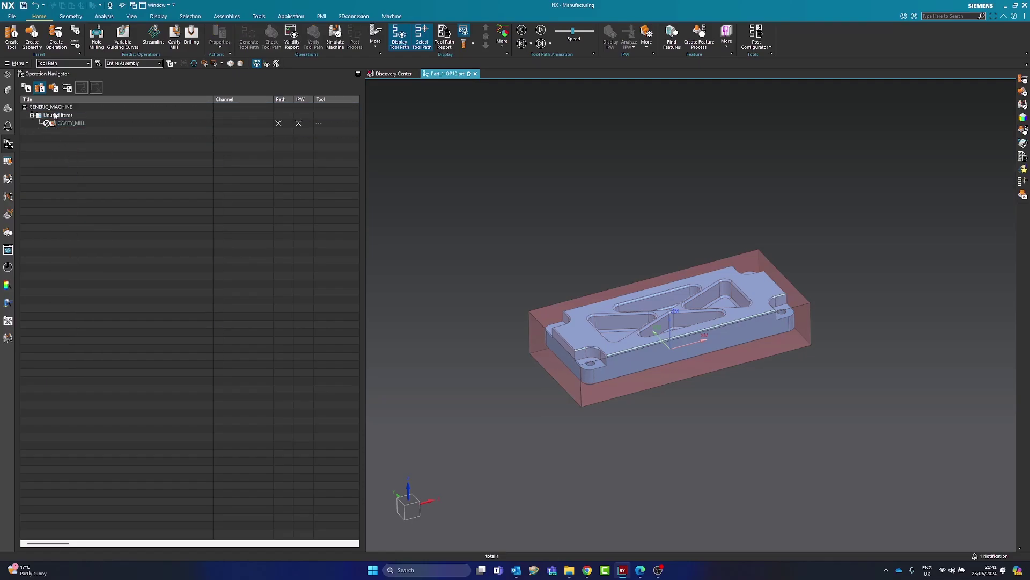
click(54, 107)
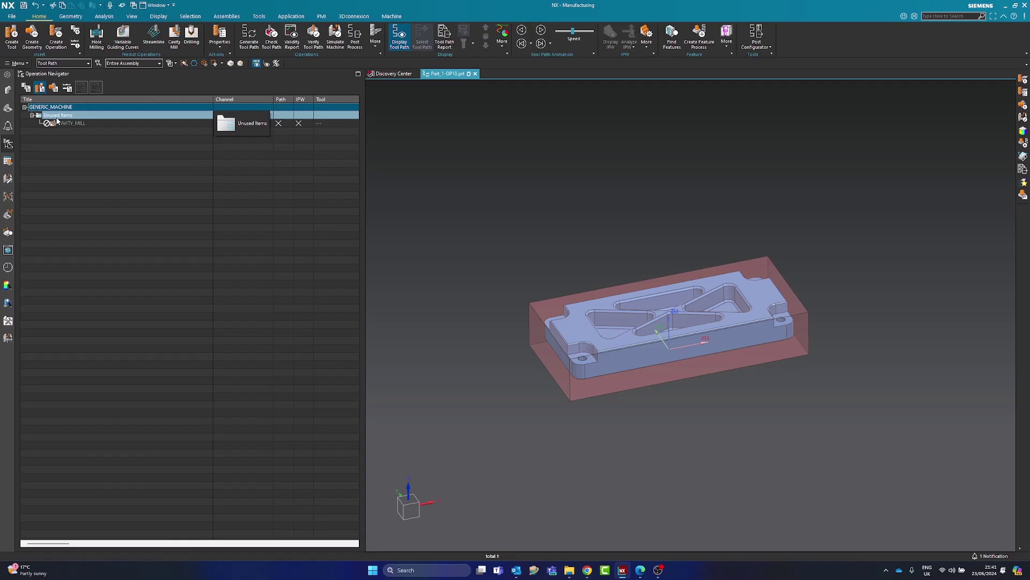
click(95, 153)
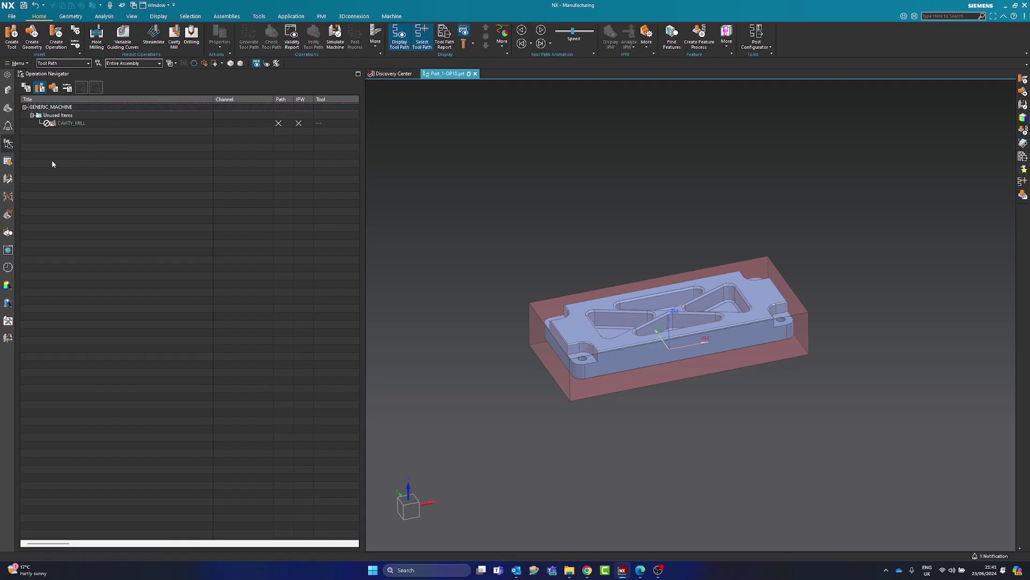
click(61, 109)
right_click(62, 112)
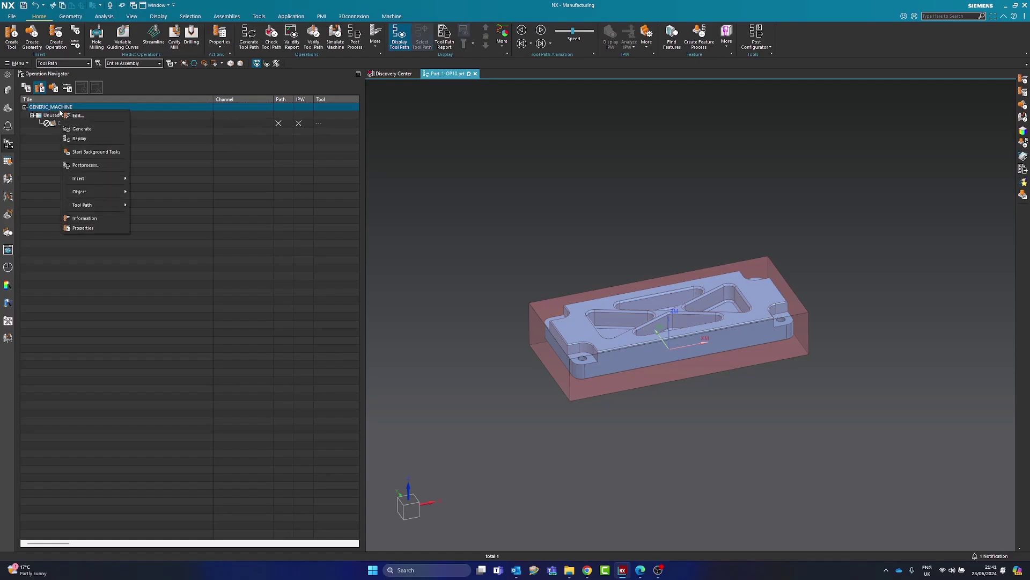
mouse_move(89, 178)
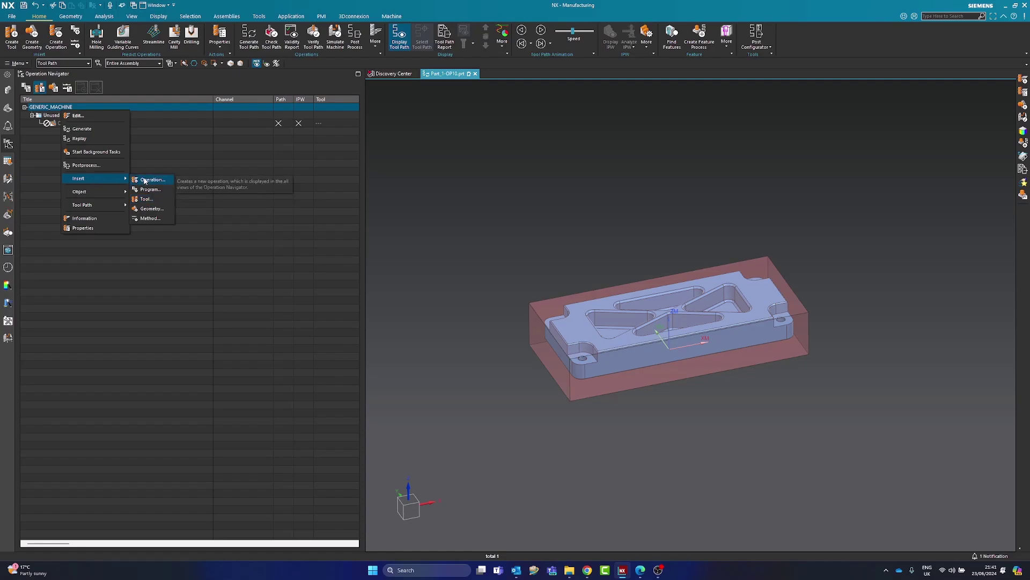
click(146, 244)
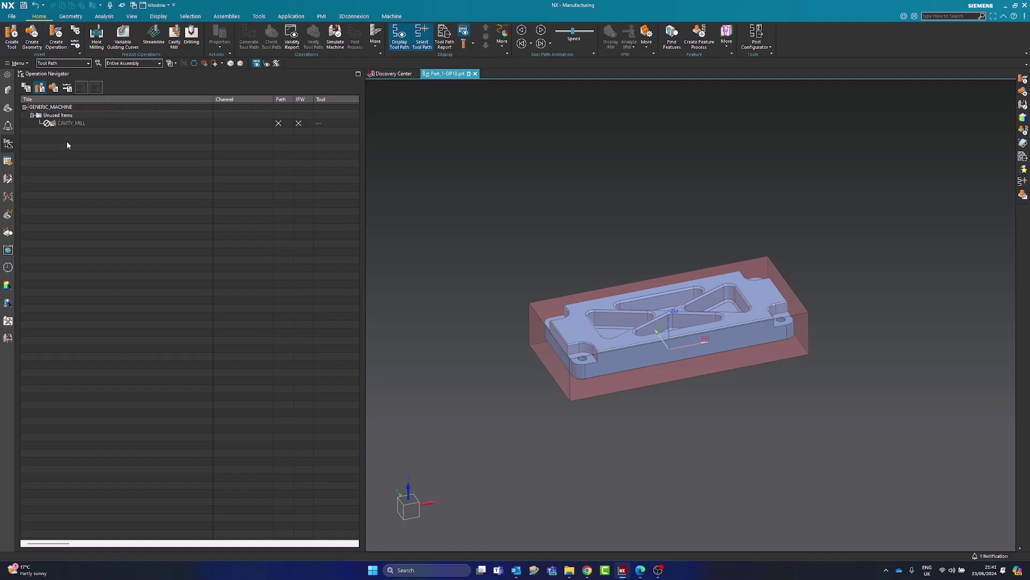
right_drag(70, 130, 74, 176)
click(464, 305)
right_drag(230, 243, 229, 252)
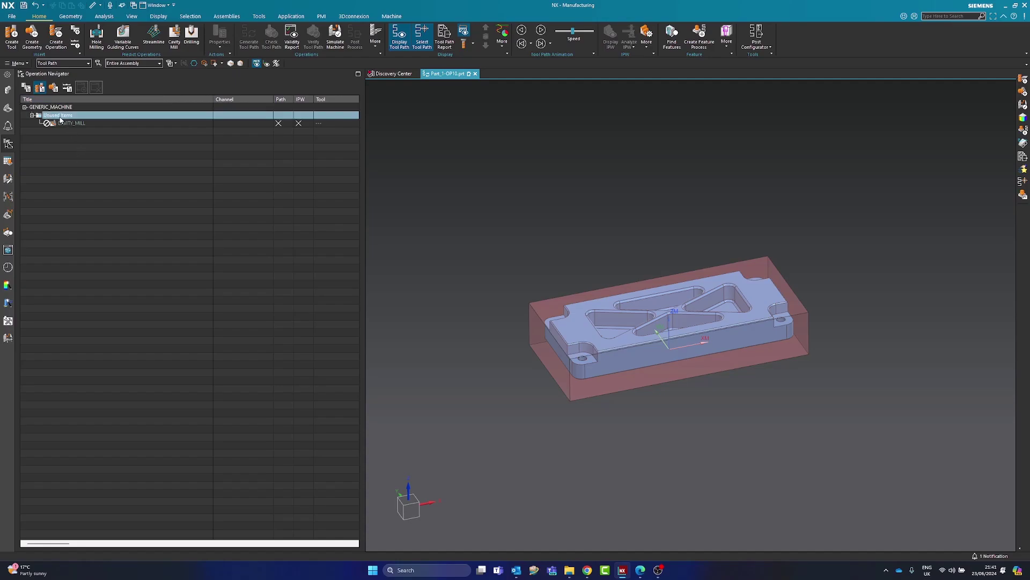
Start creating a tool under GENERIC_MACHINE and look through the available tool types, keeping mill_contour.
click(79, 107)
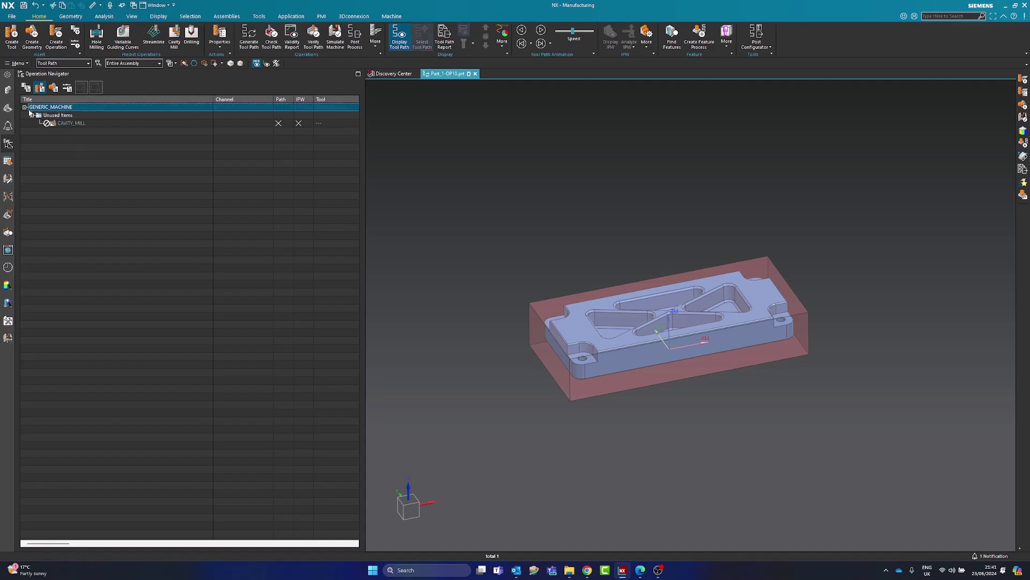
click(11, 35)
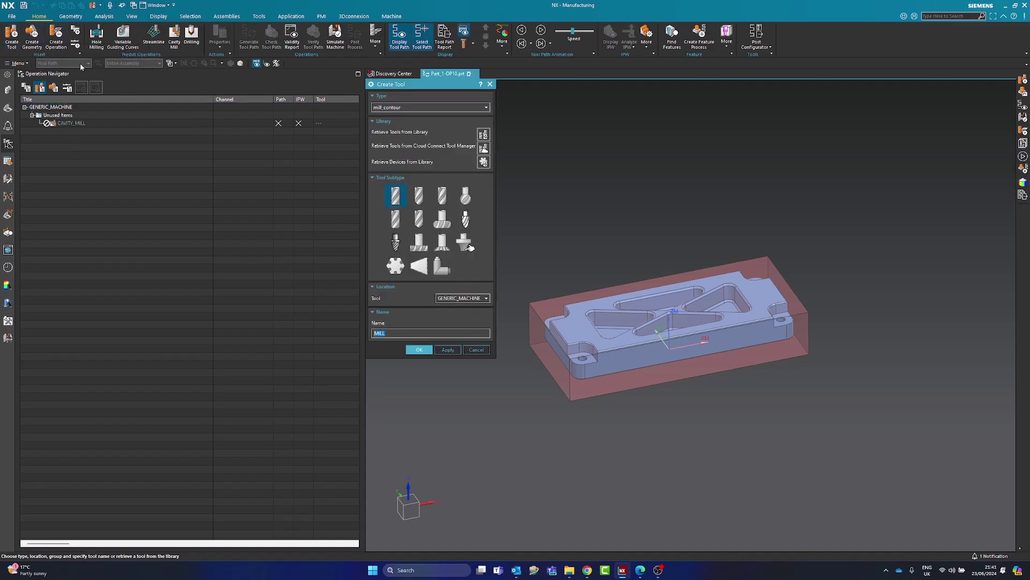
click(404, 108)
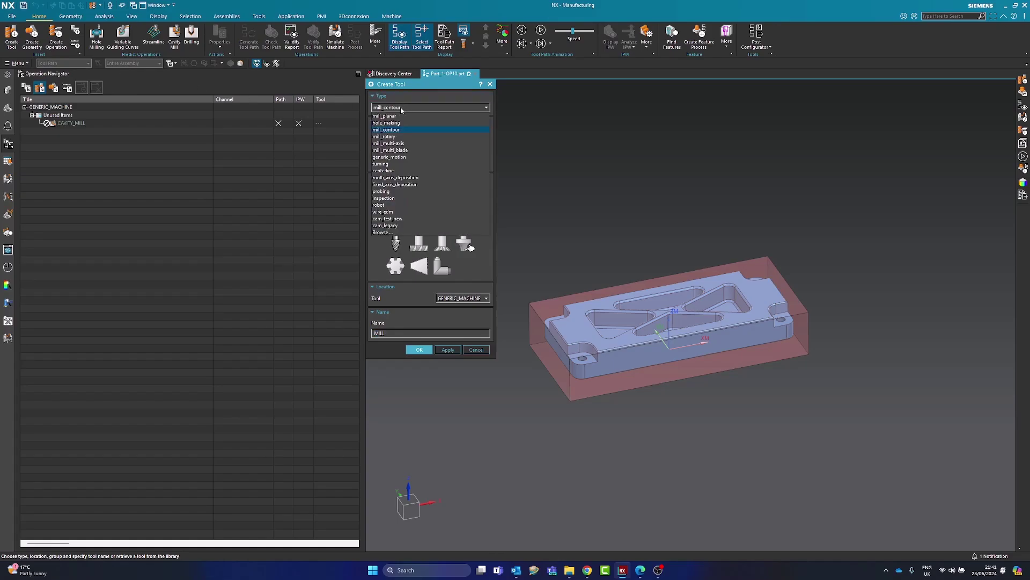
click(378, 253)
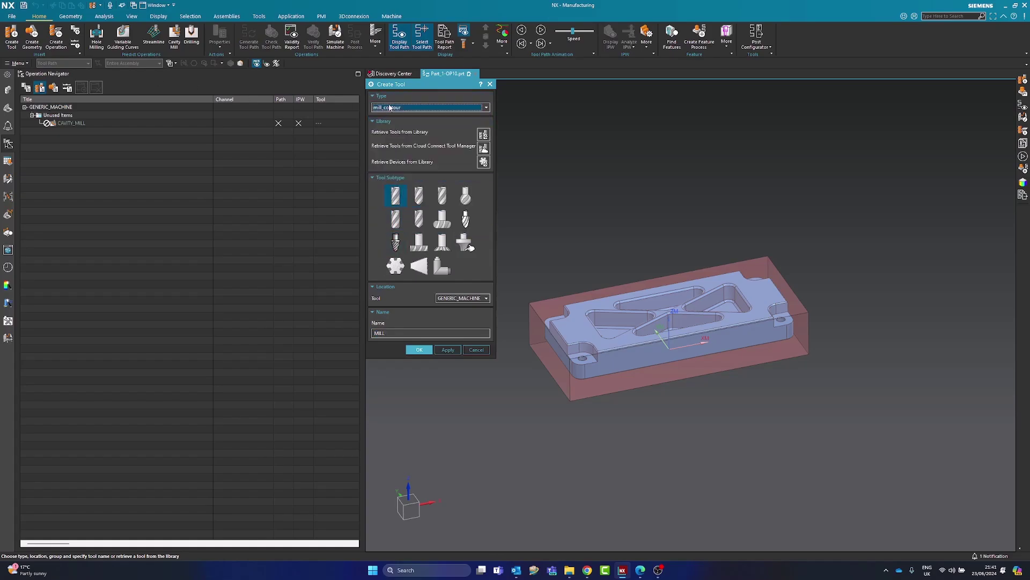
click(413, 107)
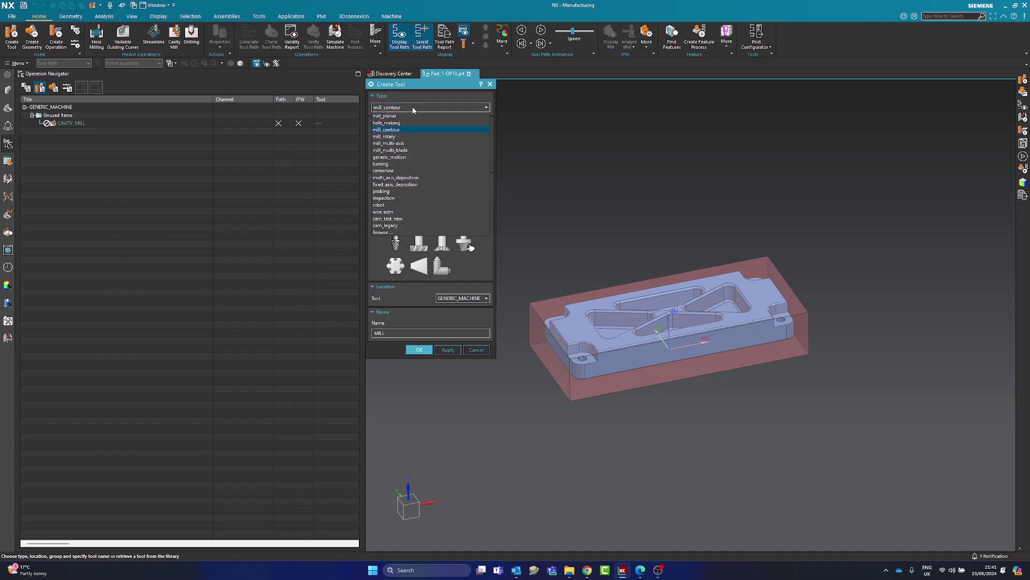
click(396, 130)
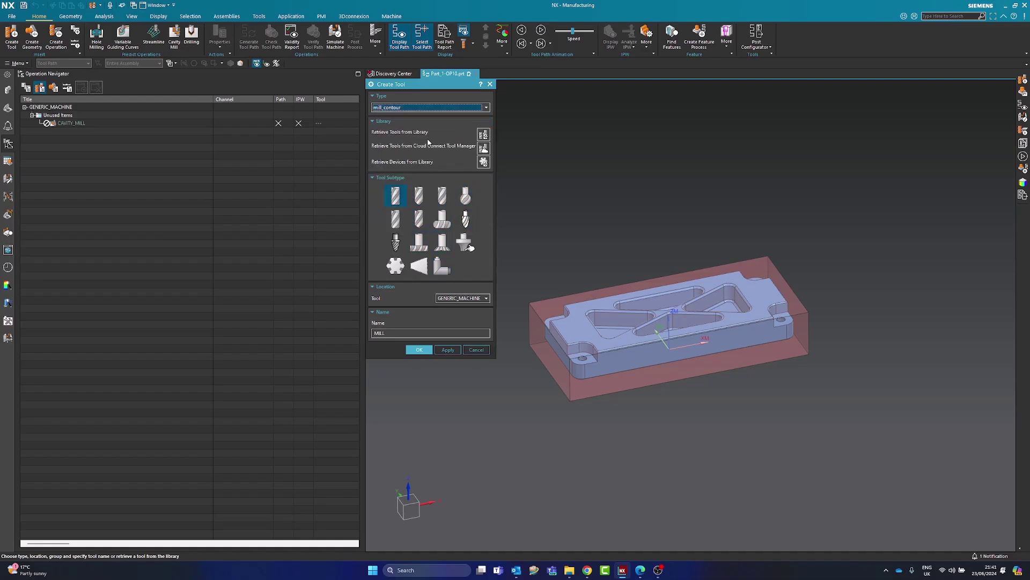
Compare the tool subtypes offered by the mill_planar, turning and hole_making types.
click(410, 108)
click(408, 116)
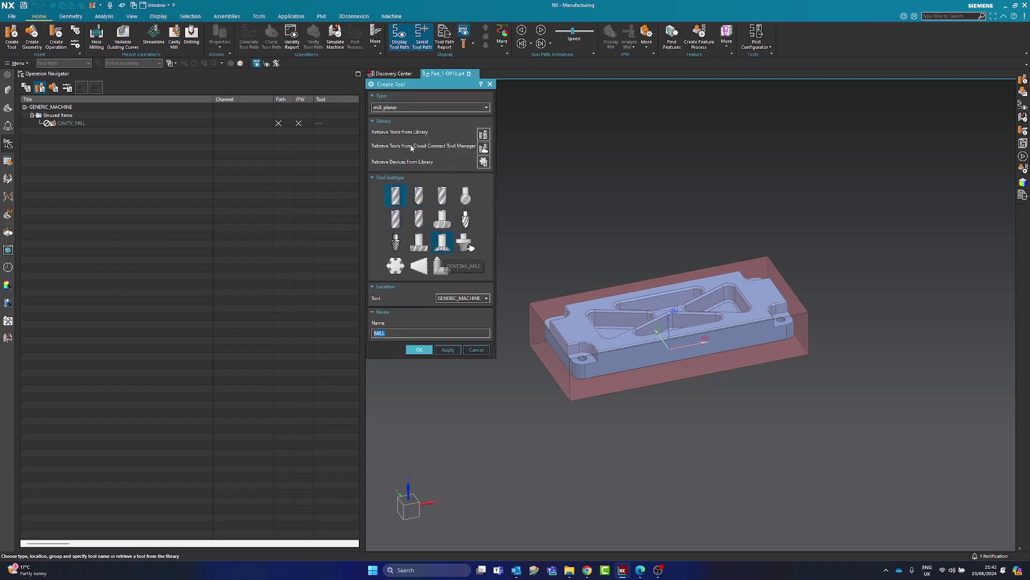
click(392, 109)
click(394, 116)
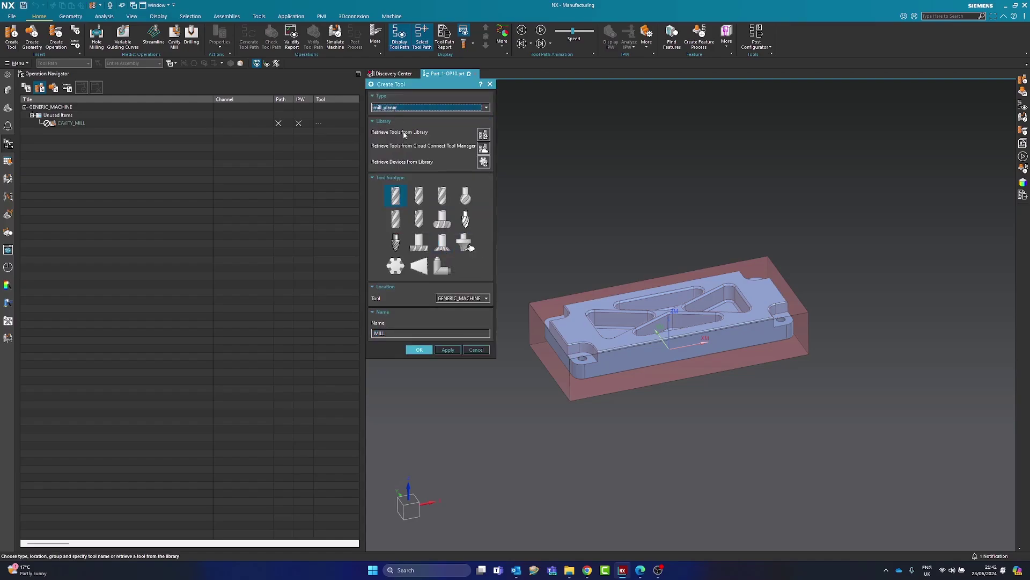
click(397, 109)
click(388, 164)
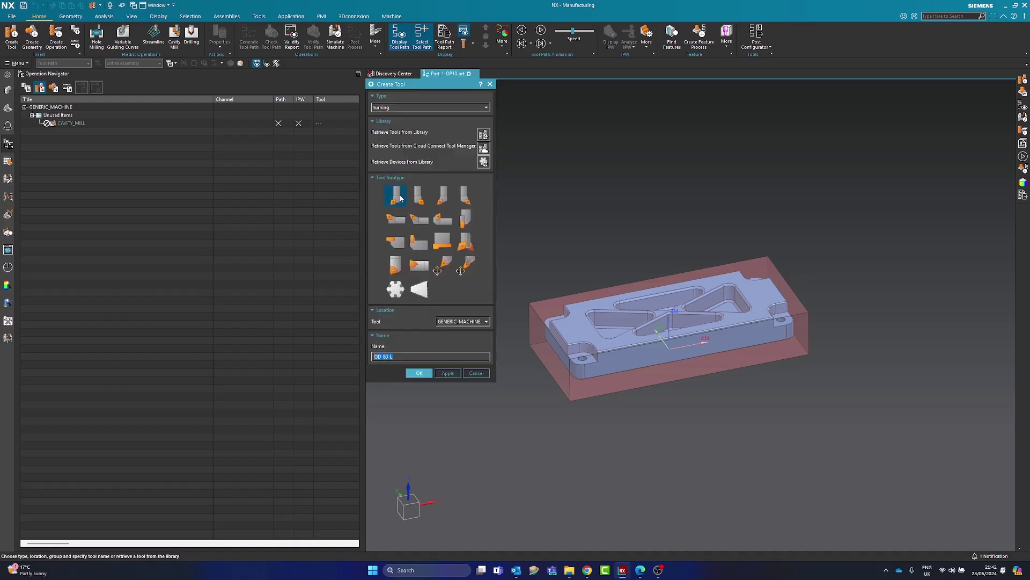
click(405, 108)
click(389, 130)
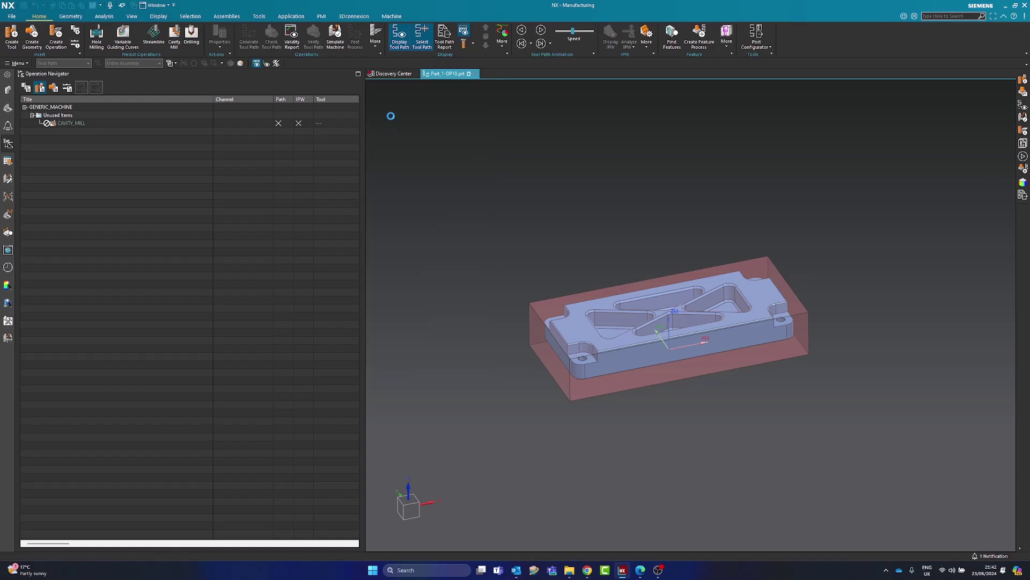
click(396, 108)
click(382, 147)
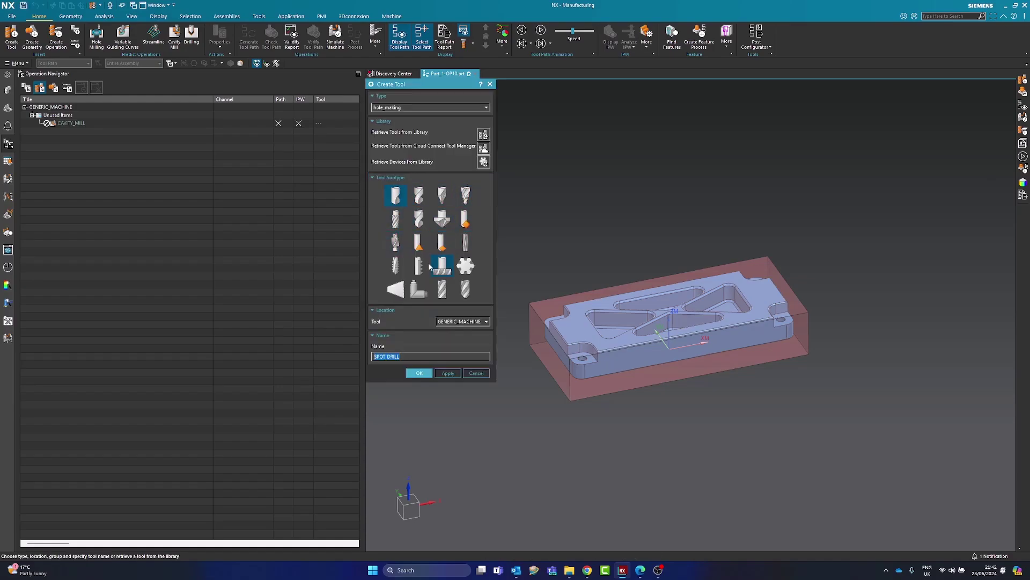
Create a mill_contour tool of the MILL subtype under GENERIC_MACHINE, named 16MM_ENDMILL_R1.
click(407, 108)
click(404, 127)
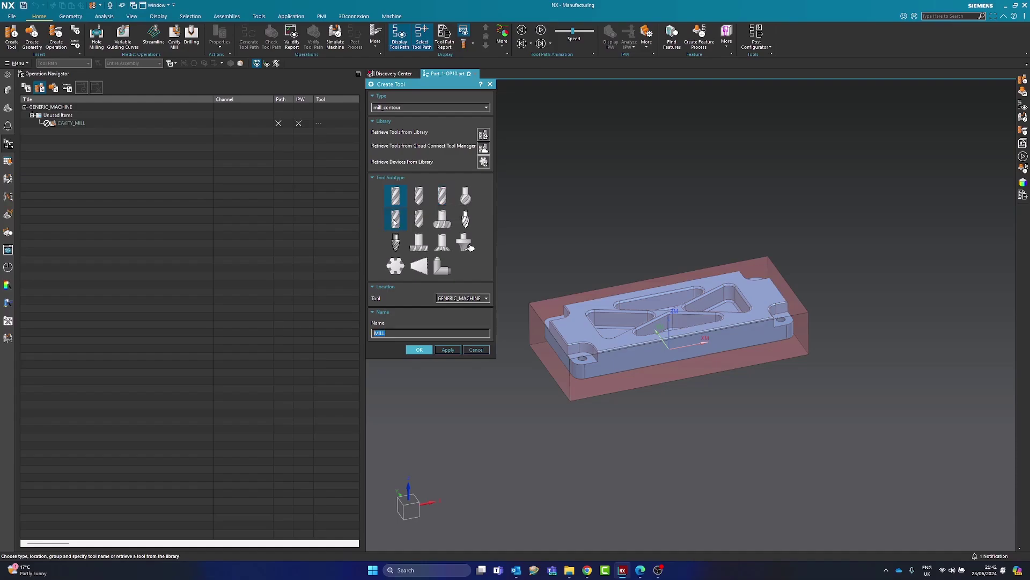
click(395, 199)
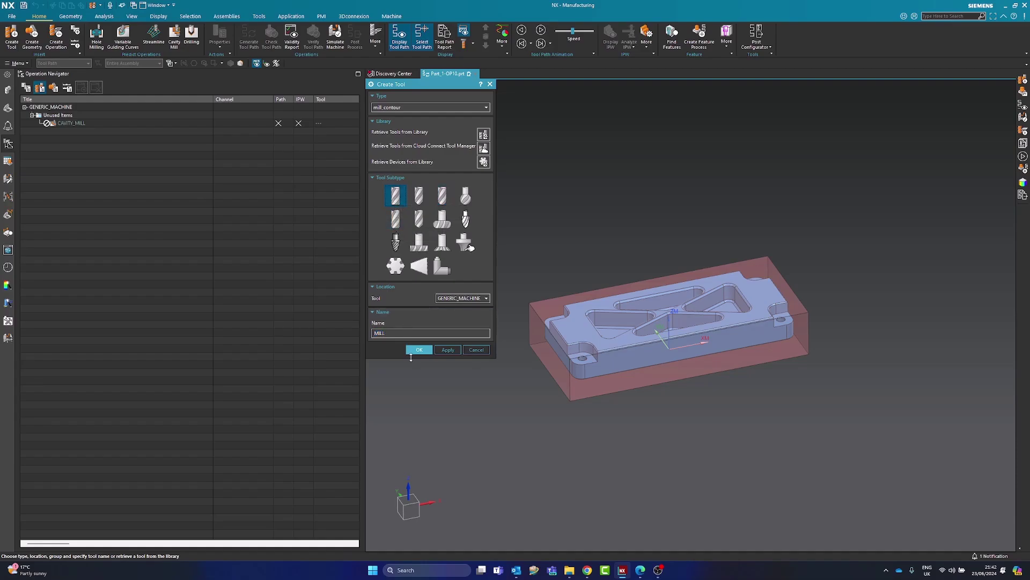
drag(400, 333, 363, 334)
text(16MM_ENDMILL)
click(420, 350)
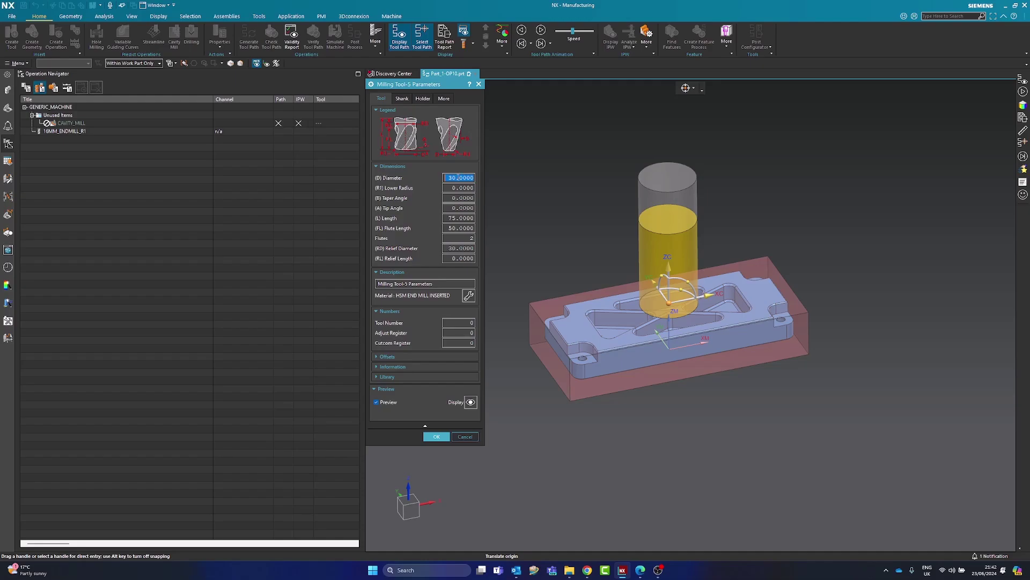
Set the end mill's diameter to 16 mm and its lower radius to 1 mm.
text(16)
key(Tab)
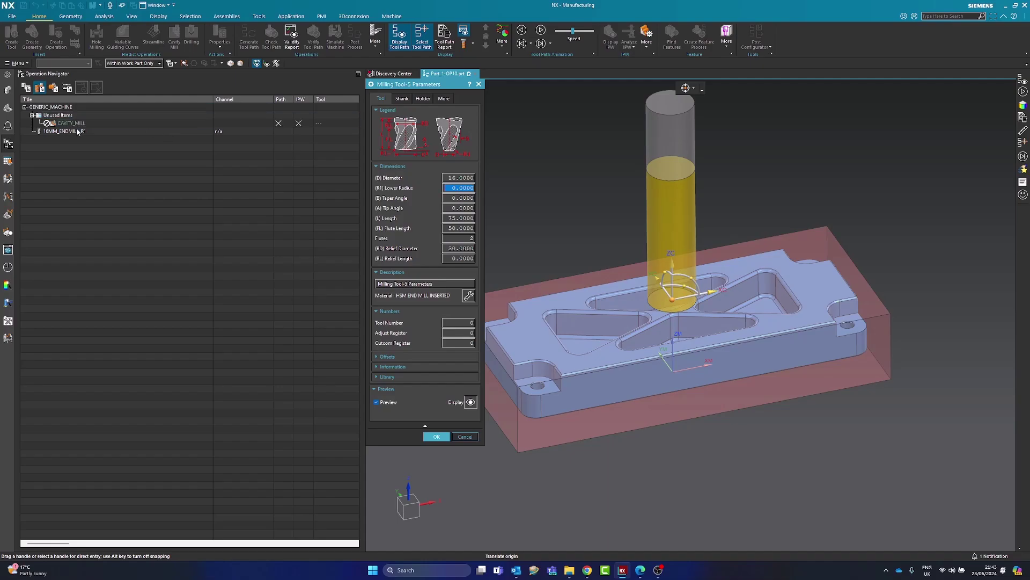
text(1)
key(Tab)
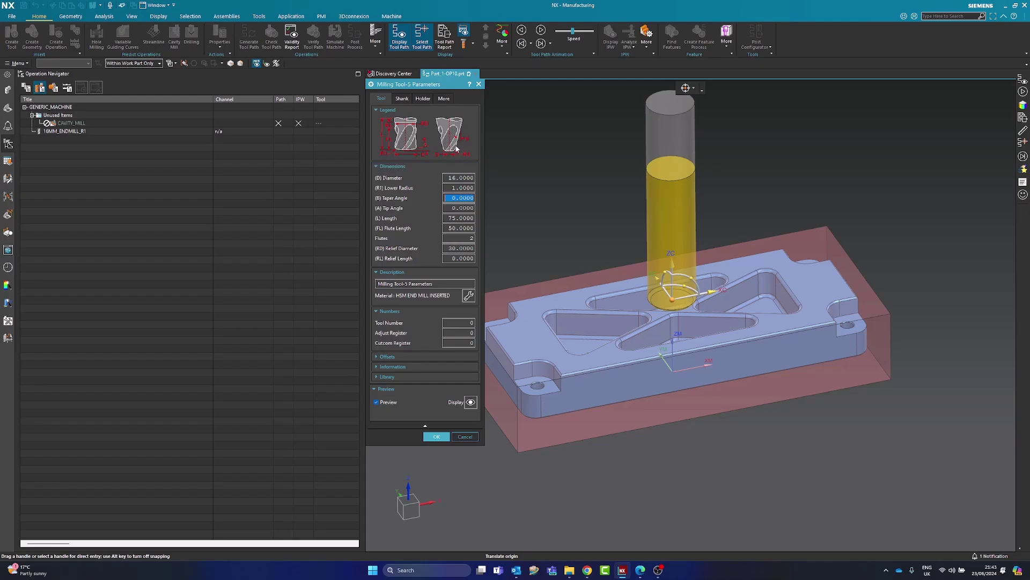
Set the end mill's flute length to 40 mm and its number of flutes to 3.
click(452, 208)
double_click(453, 218)
double_click(453, 228)
text(40)
key(Tab)
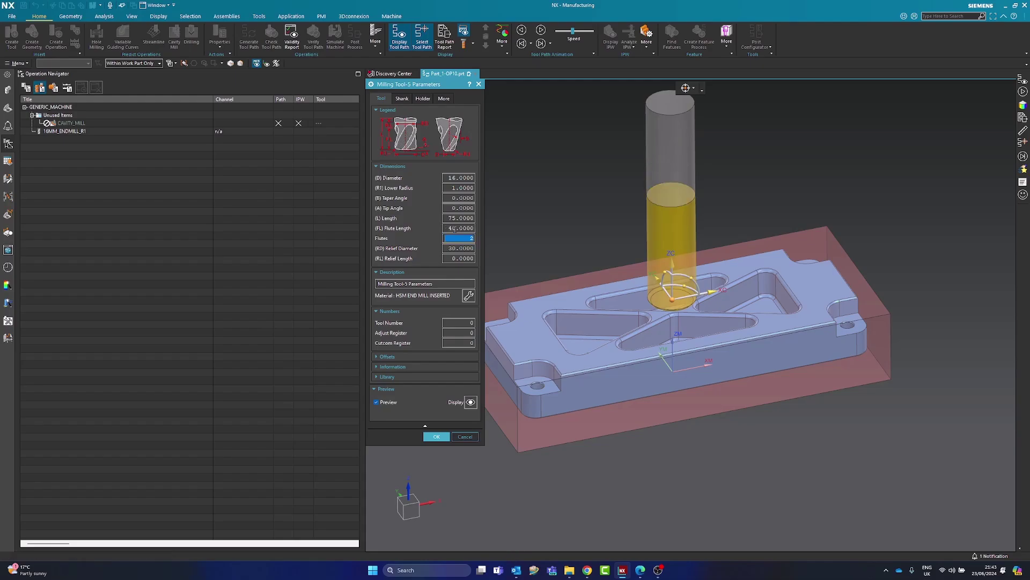
text(3)
key(Tab)
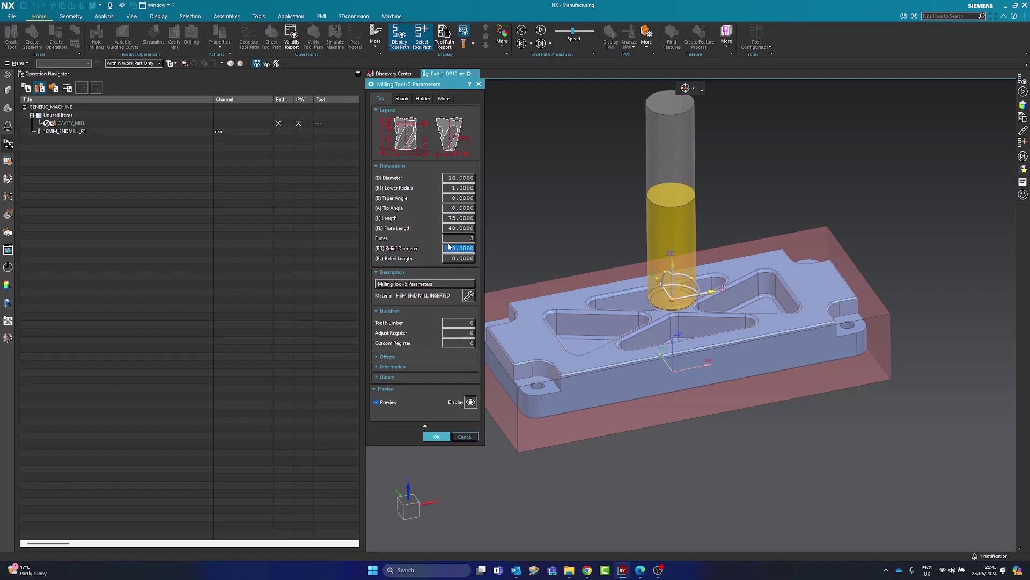
Set the end mill's relief diameter to 15 mm and its relief length to 10 mm.
text(15)
key(Tab)
text(50)
key(Tab)
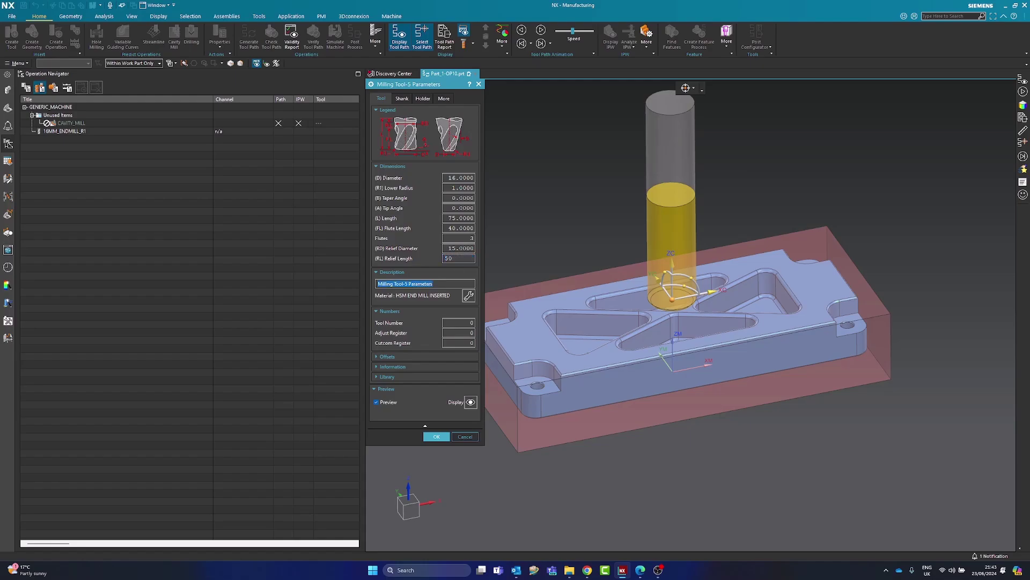
click(460, 258)
text(10)
key(Tab)
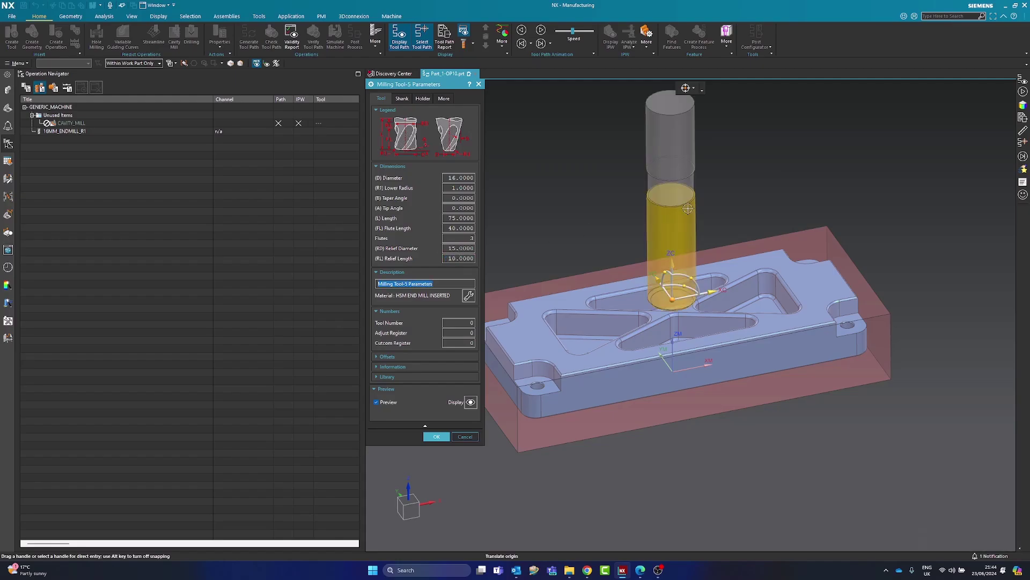
scroll(686, 208, up, 3)
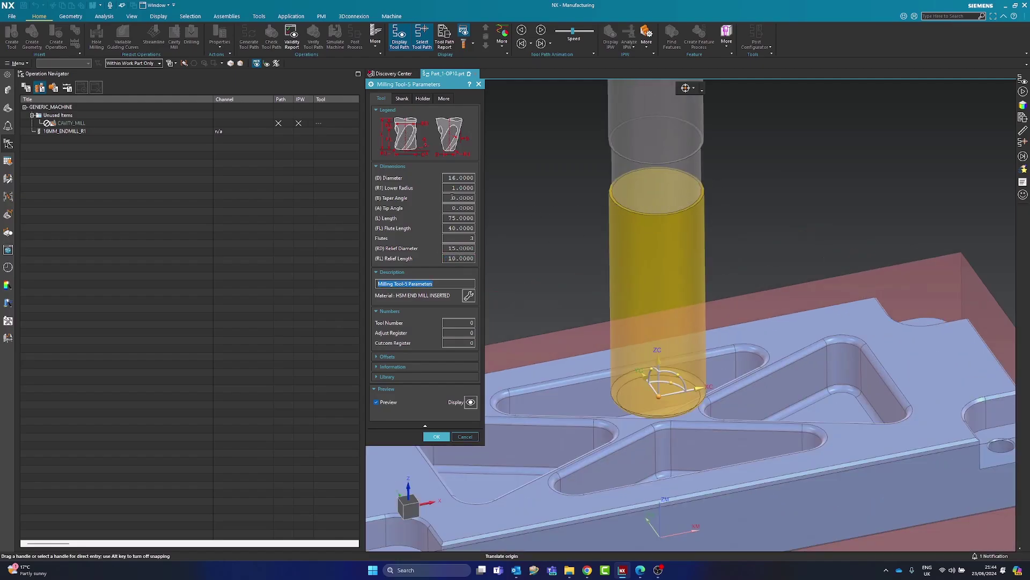
scroll(506, 195, down, 3)
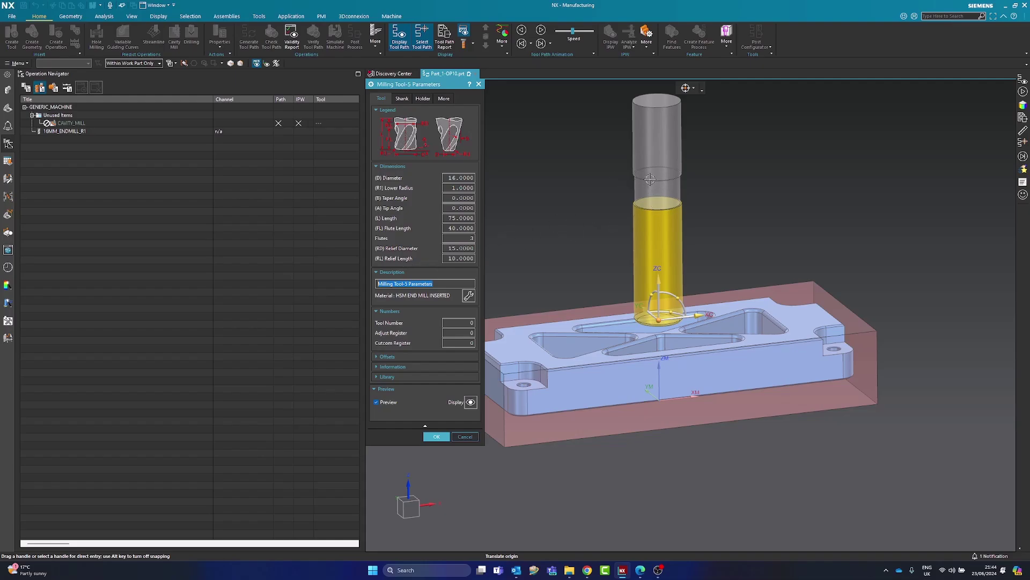
Assign tool number 1 to the end mill.
click(462, 324)
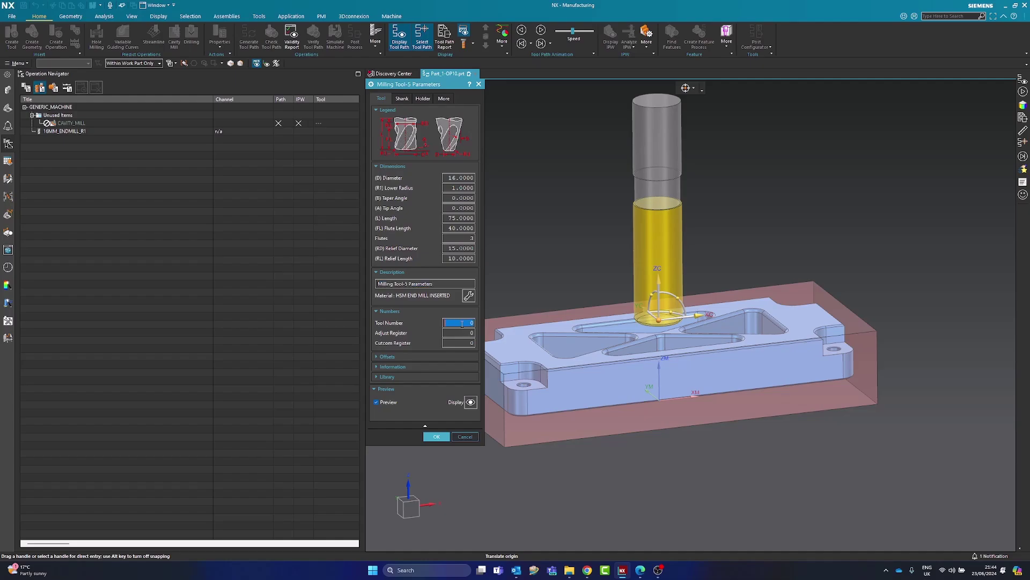
text(1)
key(Tab)
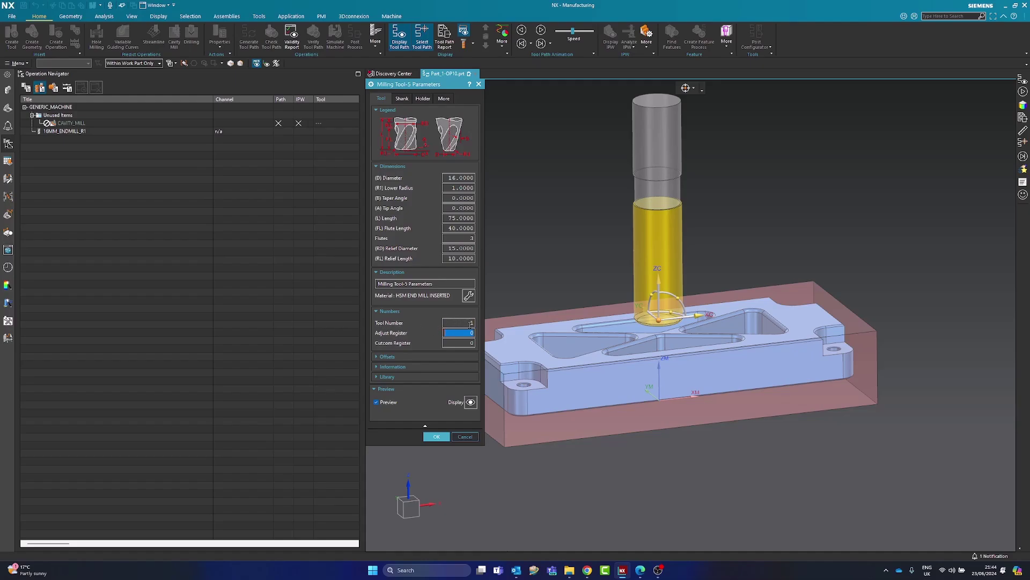
click(437, 436)
Review the end mill's shank, holder and additional settings, and accept the tool definition.
click(402, 98)
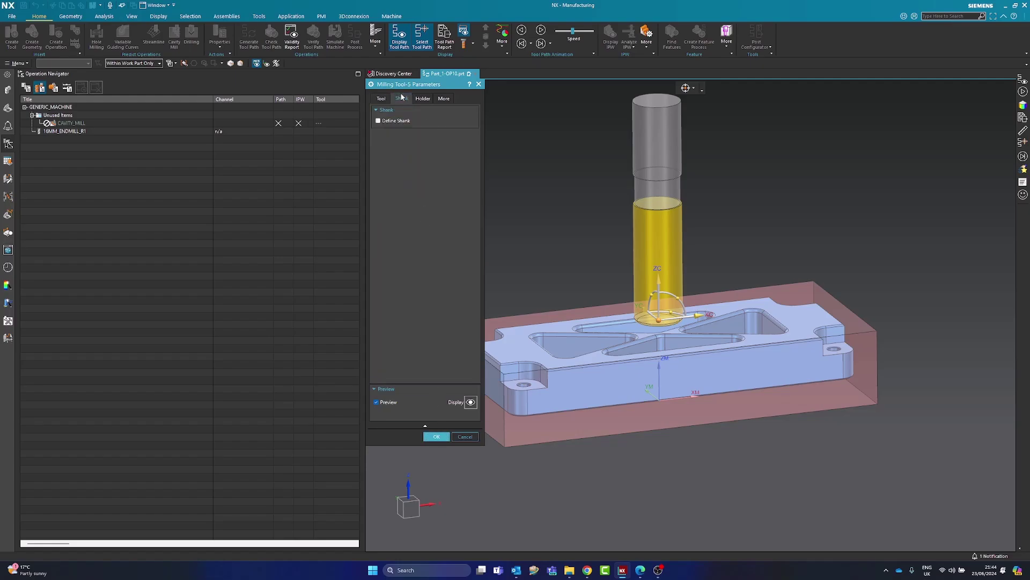
click(421, 99)
click(406, 99)
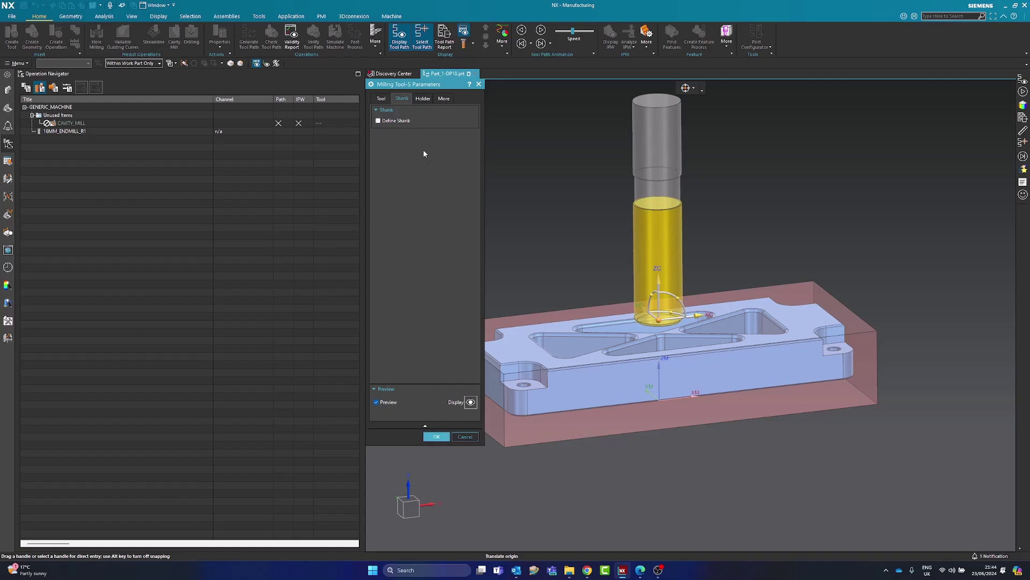
click(423, 99)
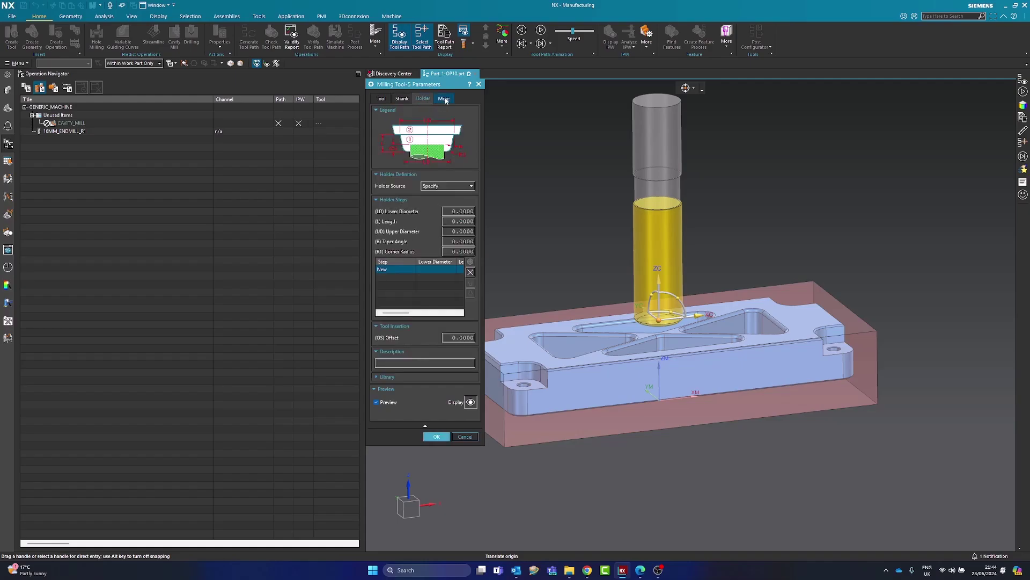
click(444, 99)
click(421, 99)
click(444, 99)
click(422, 99)
click(381, 99)
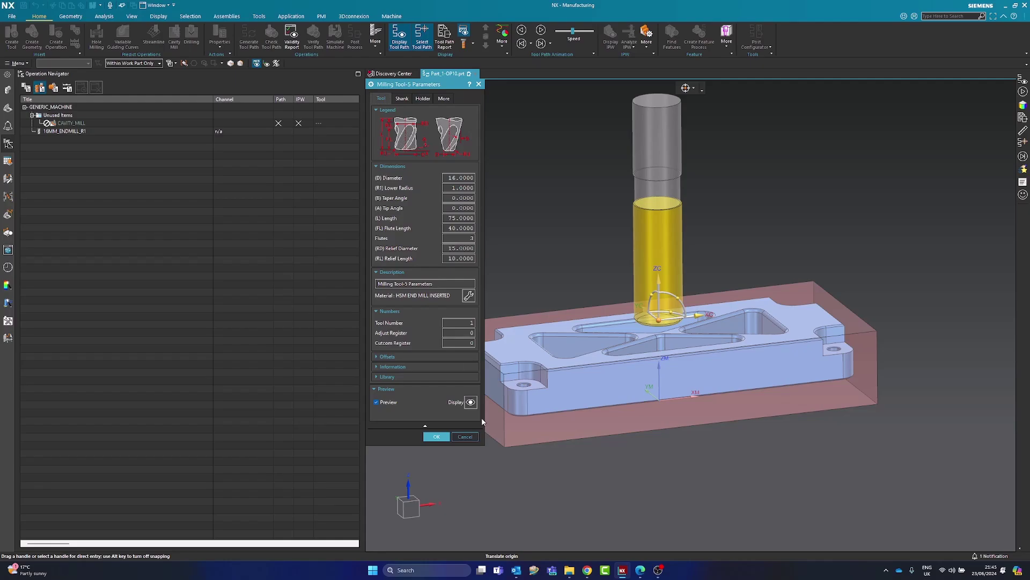
click(437, 436)
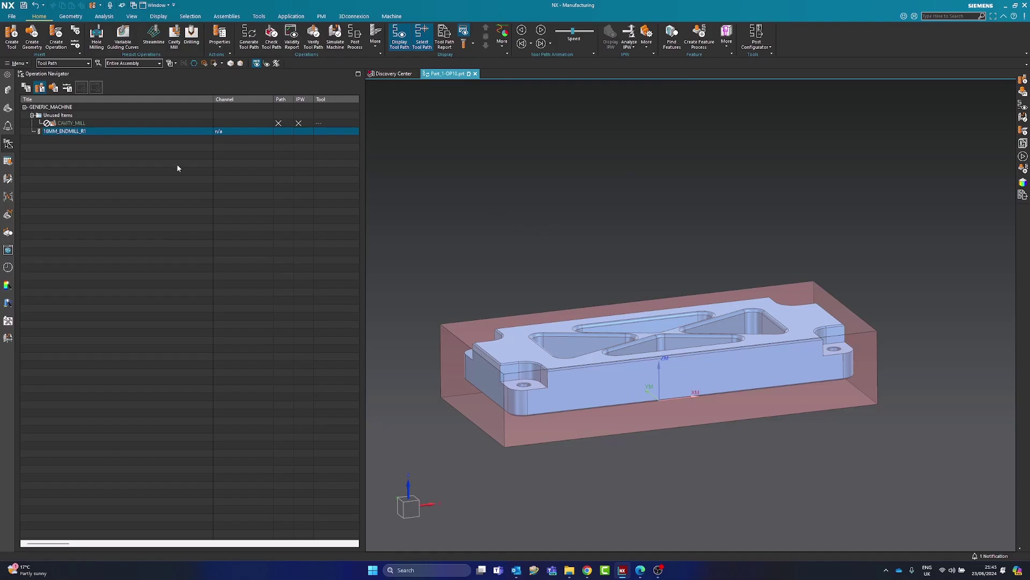
click(164, 190)
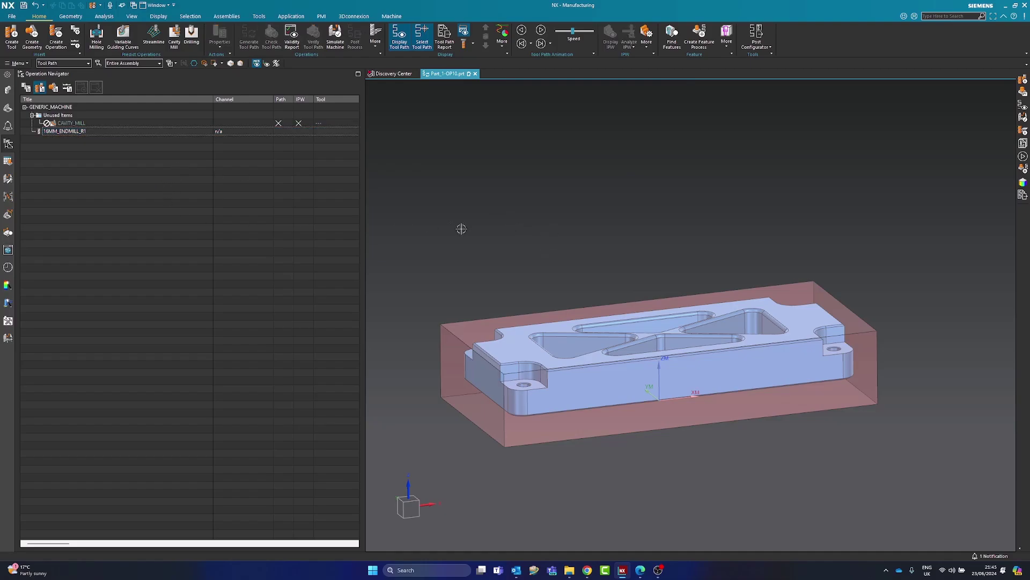
Show the operations in program order and briefly open the CAVITY_MILL operation under ROUGHING_0.5MM.
mouse_move(517, 230)
middle_down()
mouse_move(466, 246)
mouse_move(504, 216)
middle_up()
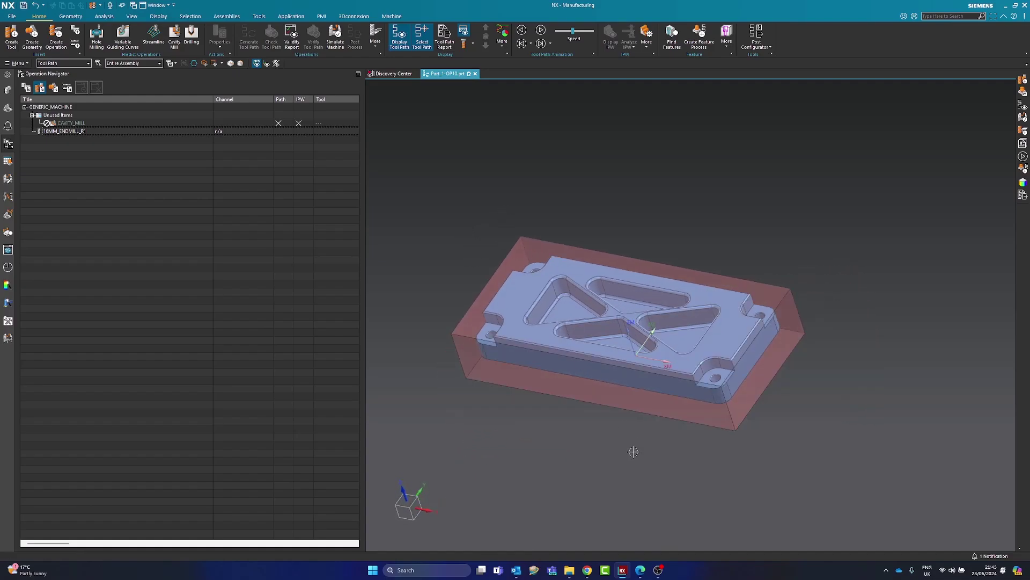
middle_drag(633, 443, 650, 440)
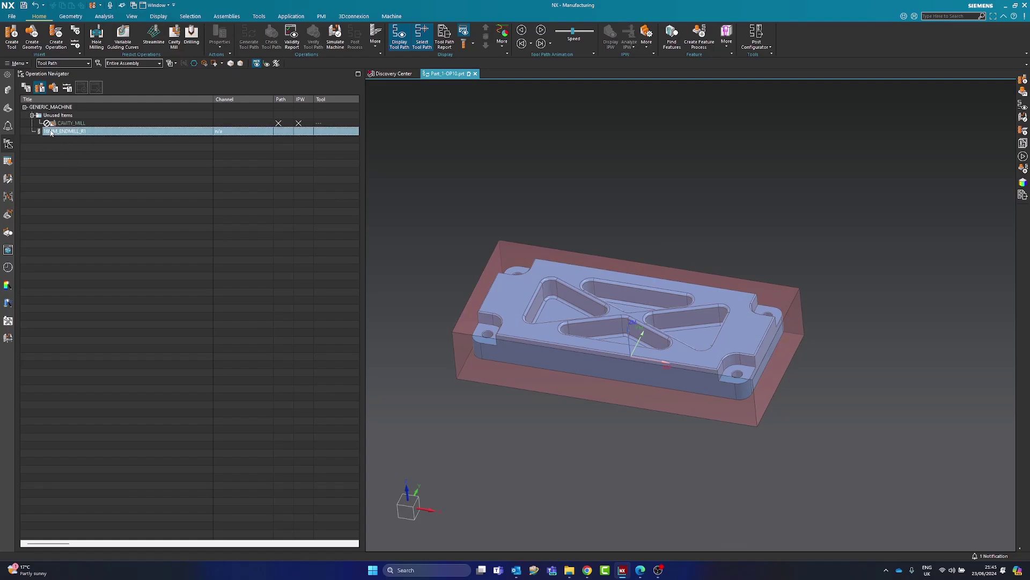
click(26, 87)
double_click(84, 140)
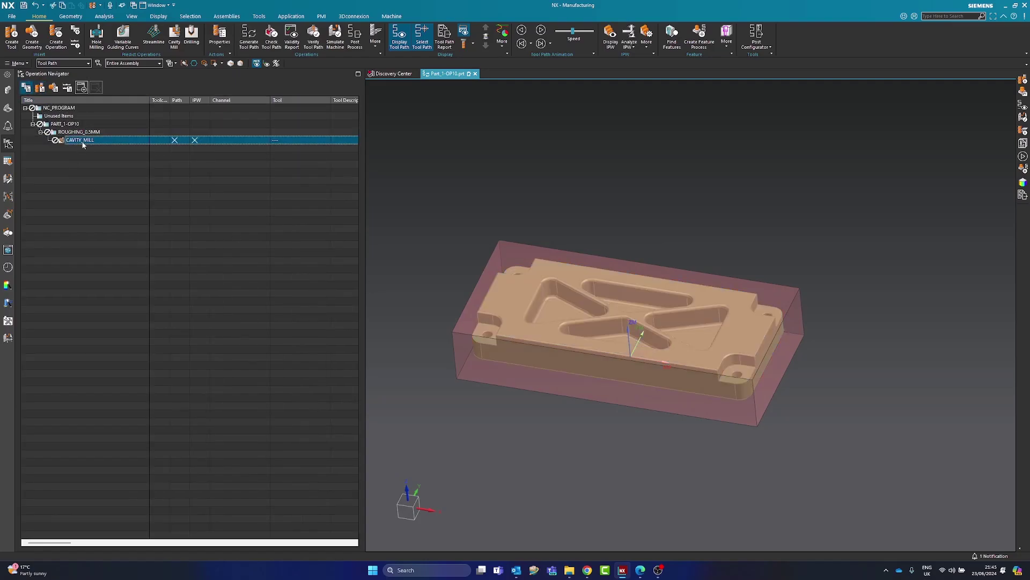
middle_drag(766, 414, 716, 427)
scroll(716, 428, up, 4)
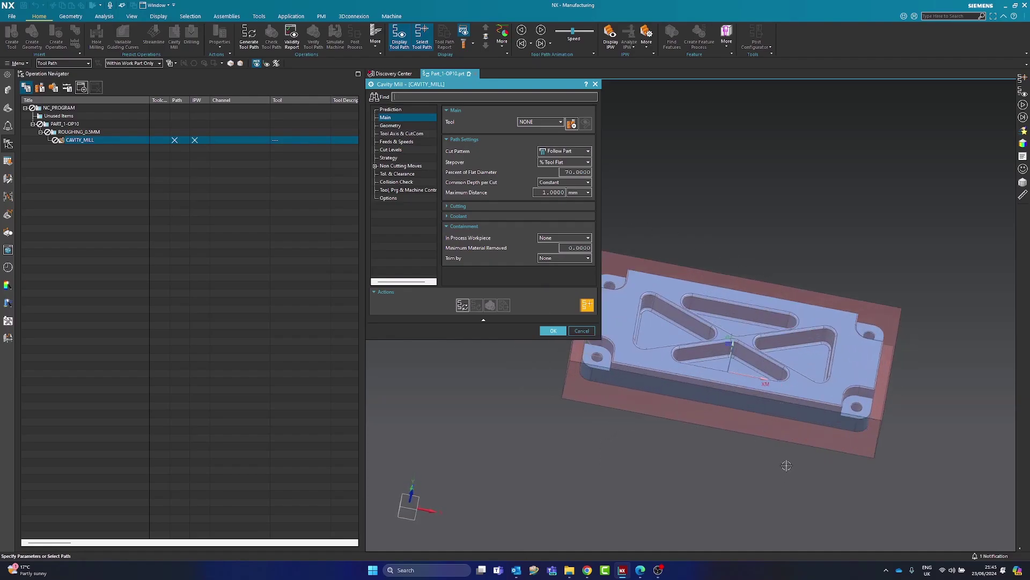
middle_drag(782, 467, 555, 336)
middle_click(554, 335)
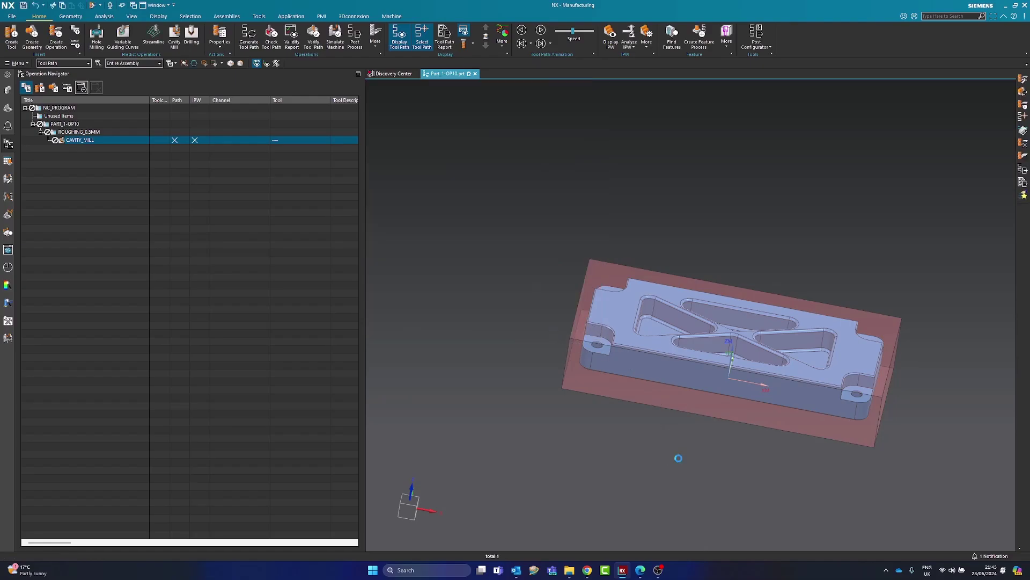
Examine the part's pockets, corner steps and surrounding blank from above and from several angles.
middle_drag(709, 416, 856, 342)
middle_drag(773, 358, 951, 343)
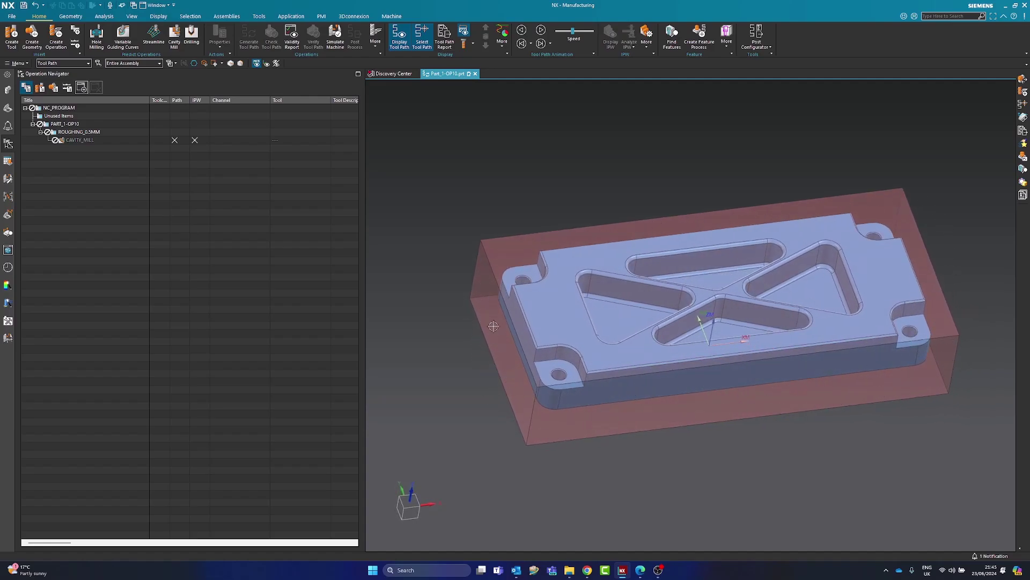
mouse_move(542, 352)
middle_down()
mouse_move(569, 383)
mouse_move(587, 381)
mouse_move(671, 322)
mouse_move(914, 235)
middle_up()
key(F8)
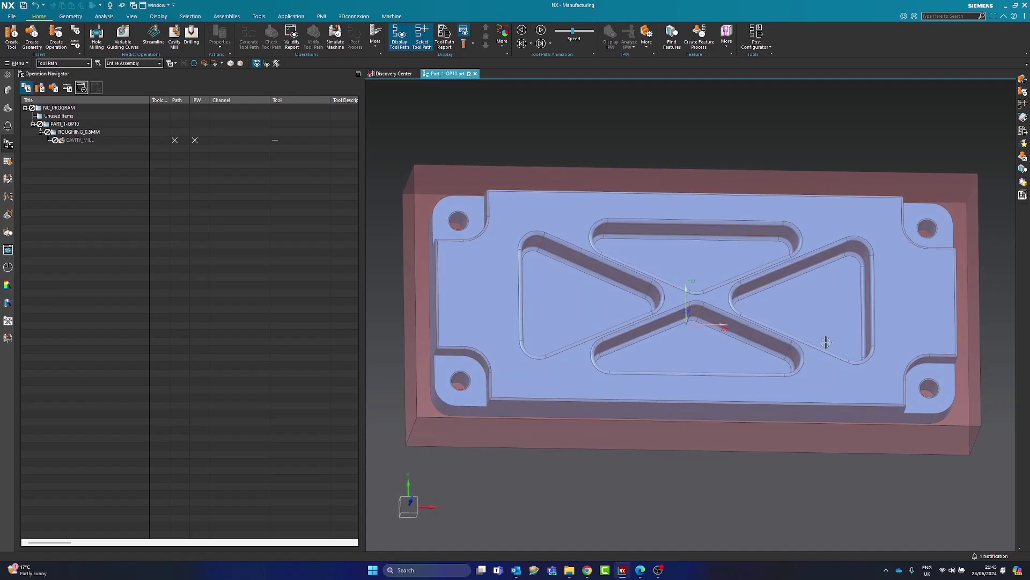
middle_drag(823, 288, 773, 314)
mouse_move(627, 218)
middle_down()
mouse_move(755, 318)
mouse_move(771, 379)
mouse_move(923, 386)
mouse_move(933, 373)
middle_up()
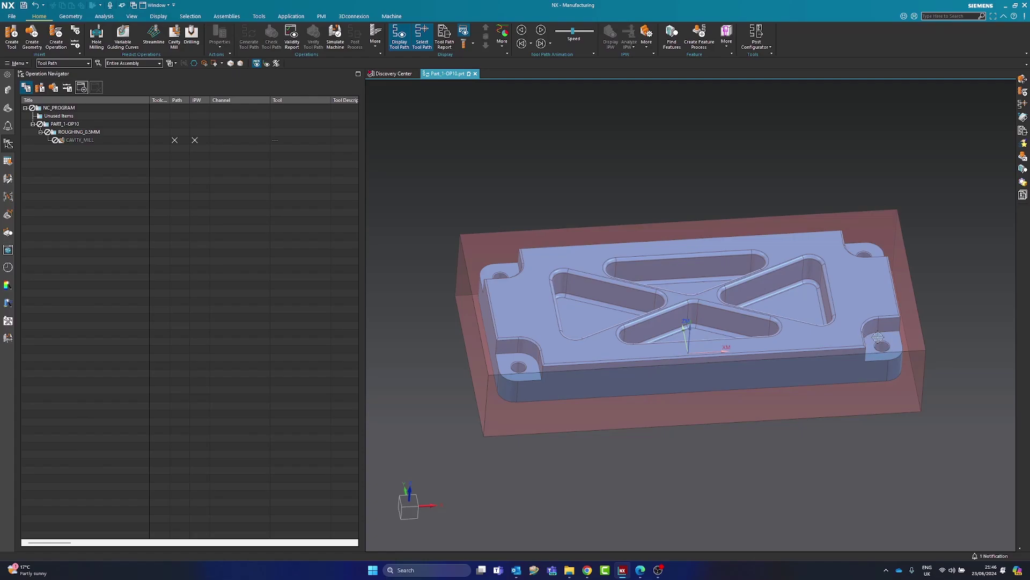
middle_drag(728, 271, 711, 327)
middle_drag(688, 254, 815, 424)
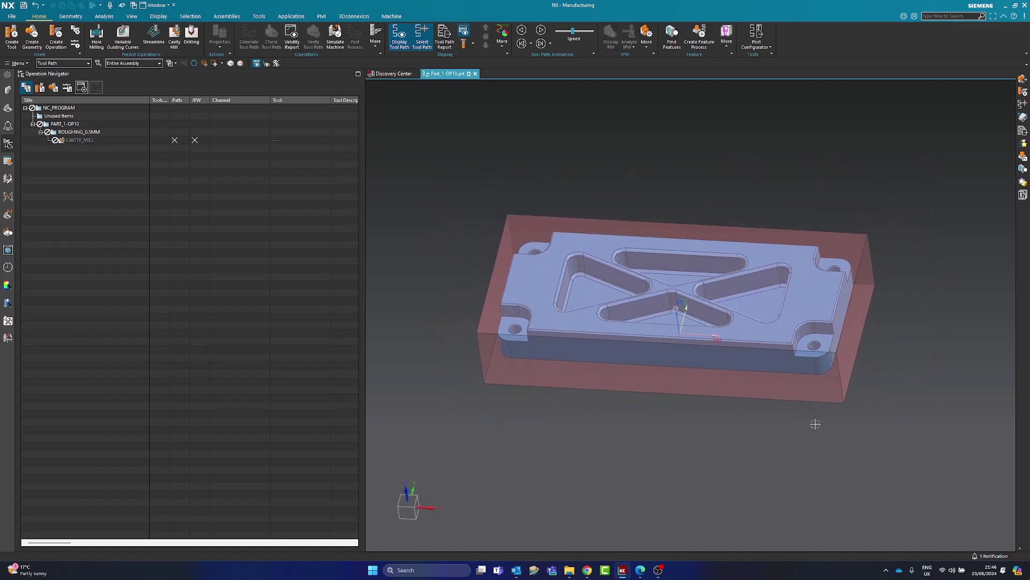
scroll(669, 331, up, 3)
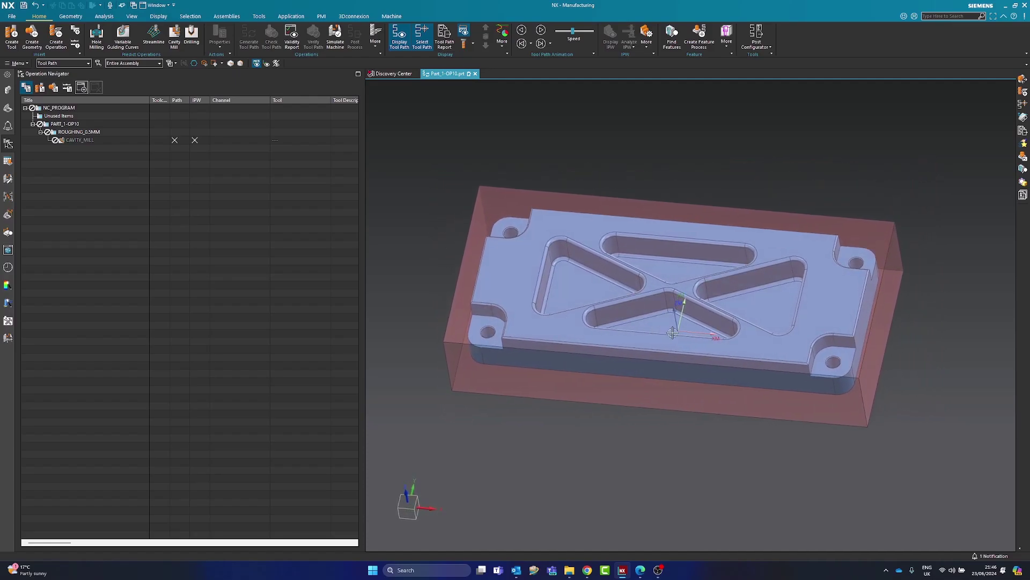
scroll(673, 332, up, 1)
middle_drag(470, 277, 445, 268)
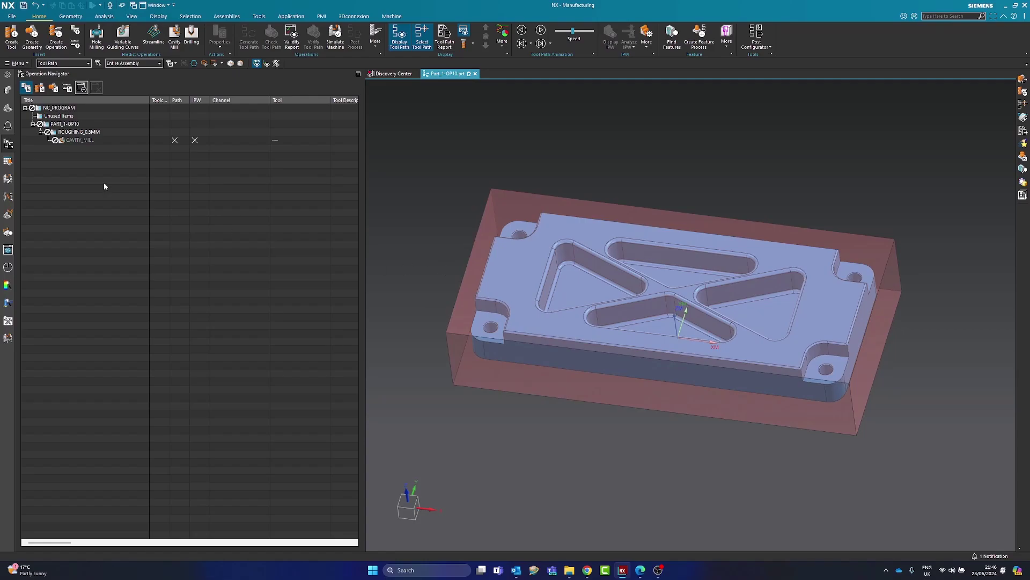
Assign the 16MM_ENDMILL_R1 tool to the CAVITY_MILL operation.
click(75, 140)
double_click(75, 140)
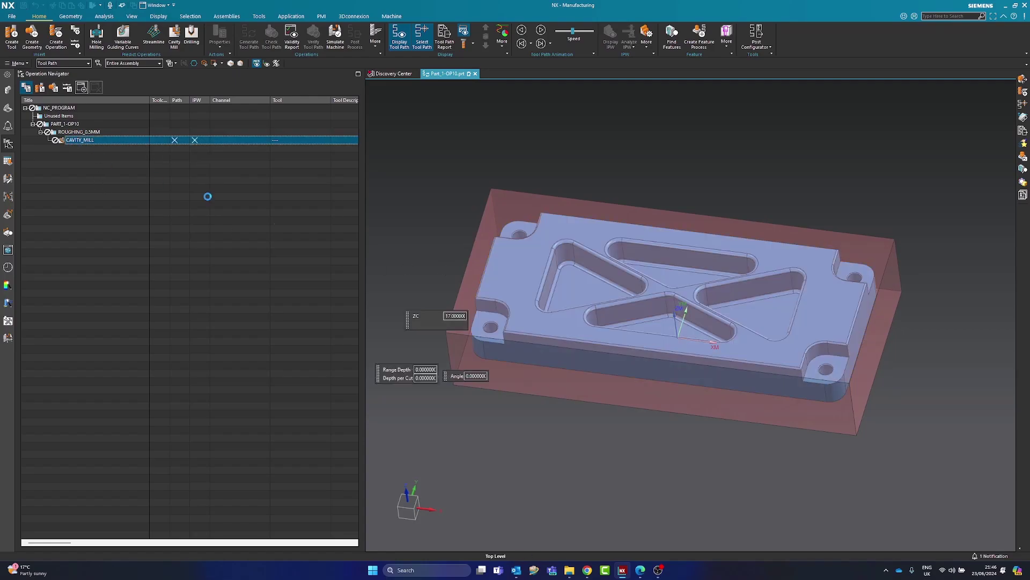
scroll(870, 410, down, 2)
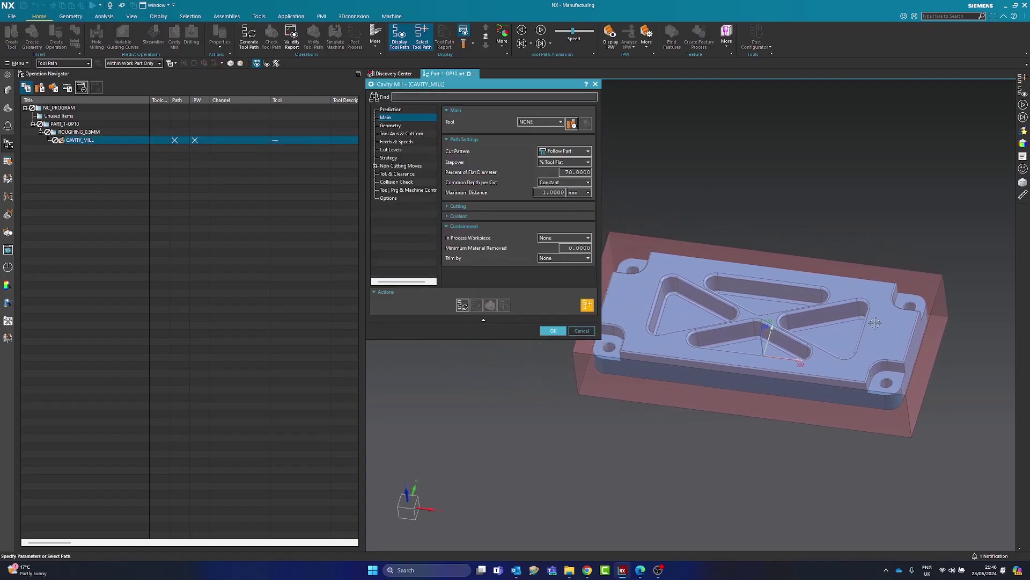
click(536, 122)
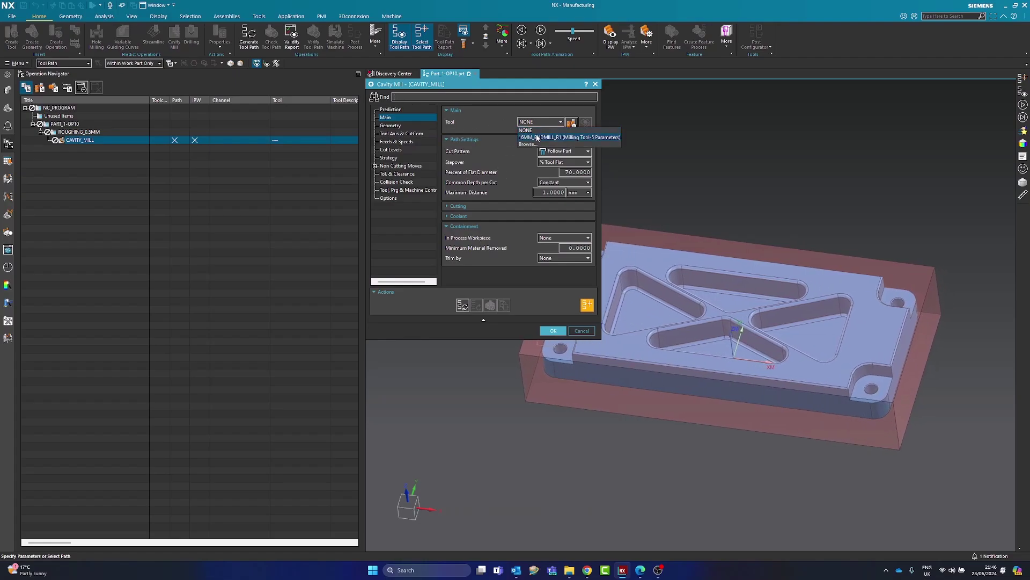
click(537, 138)
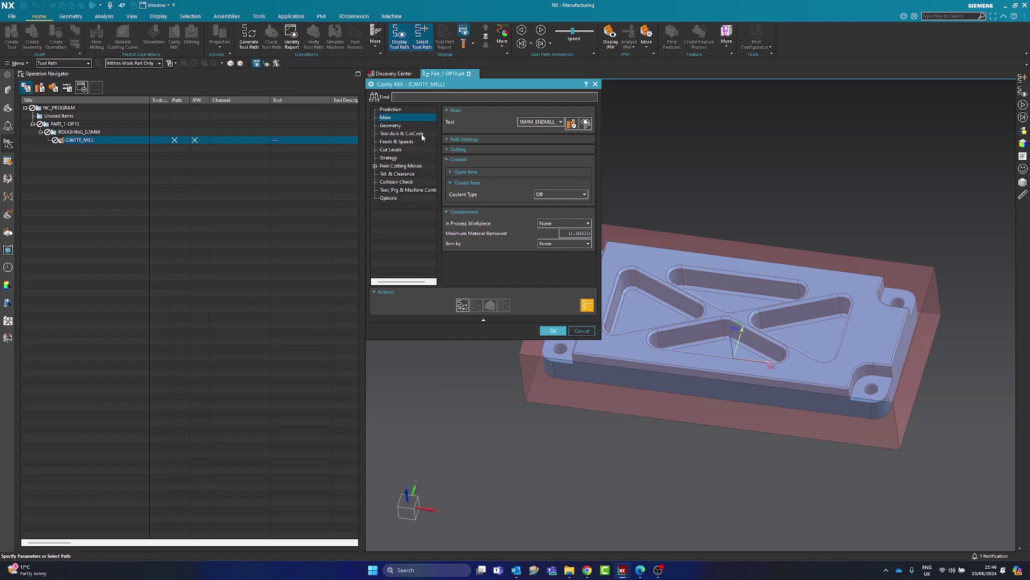
Compare the operation's Follow Part, Follow Periphery and Profile cut patterns in the path settings, ending with Zig Zag selected.
click(463, 139)
click(459, 206)
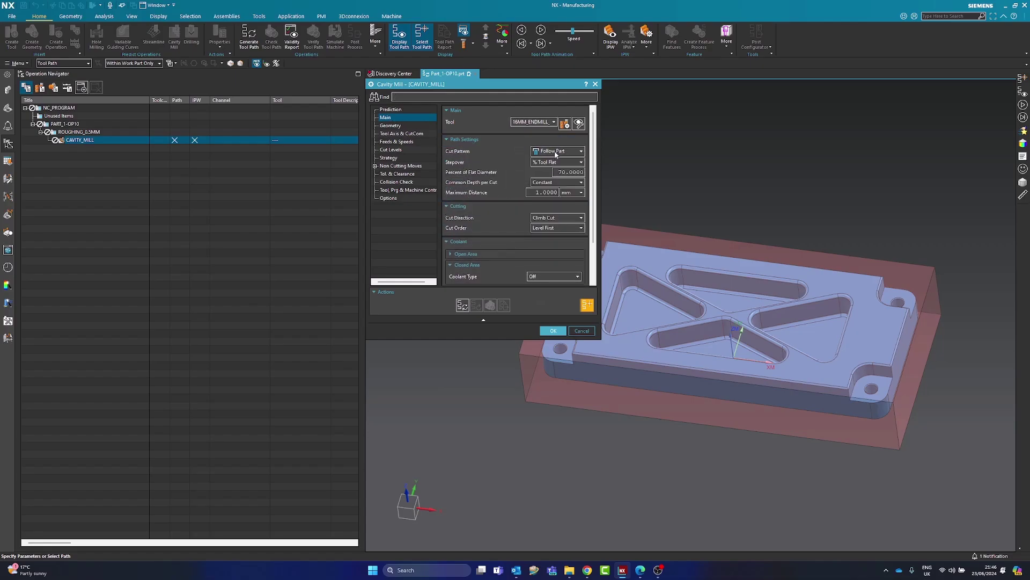
click(555, 152)
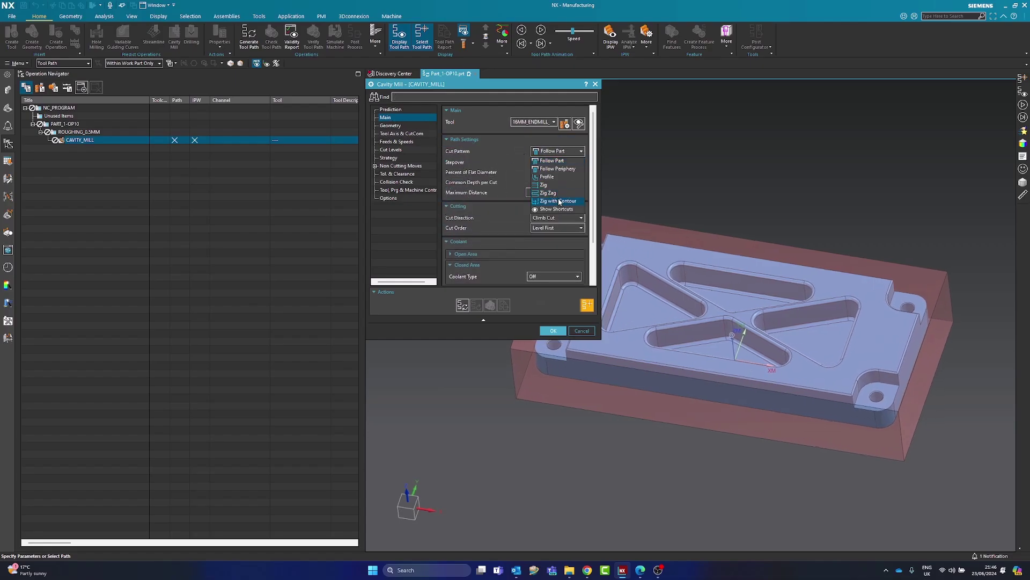
click(555, 161)
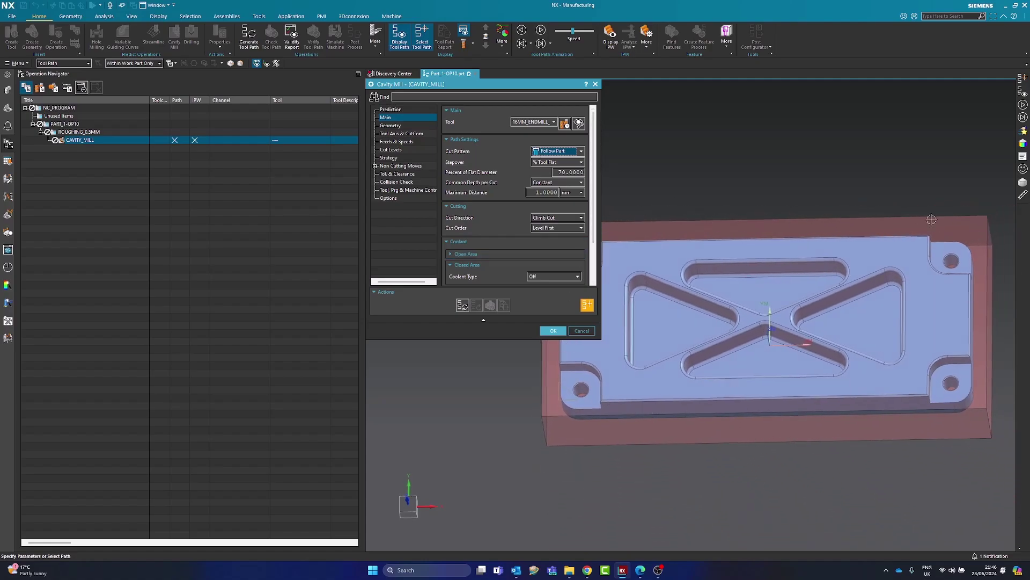
click(552, 152)
click(550, 170)
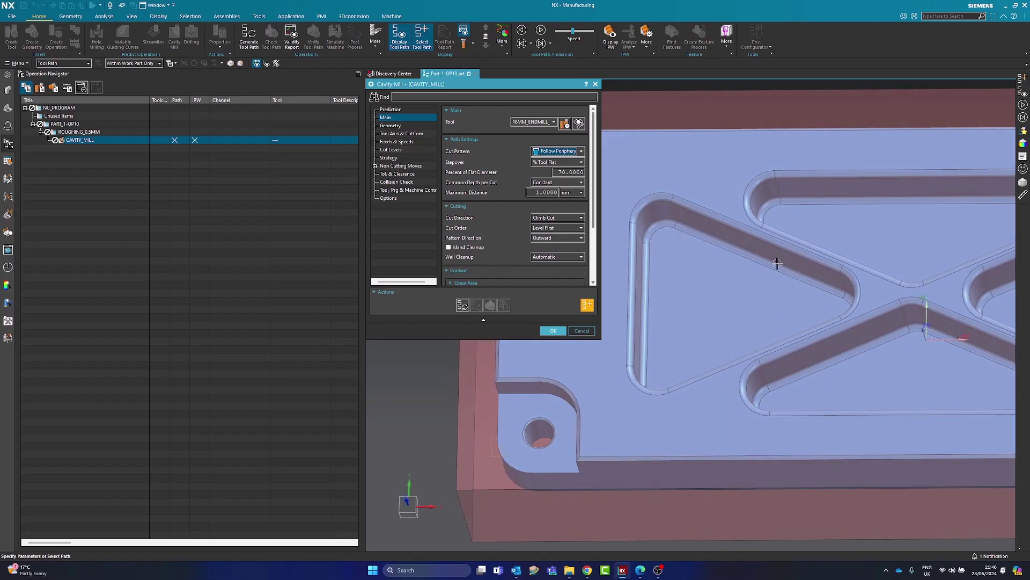
click(558, 151)
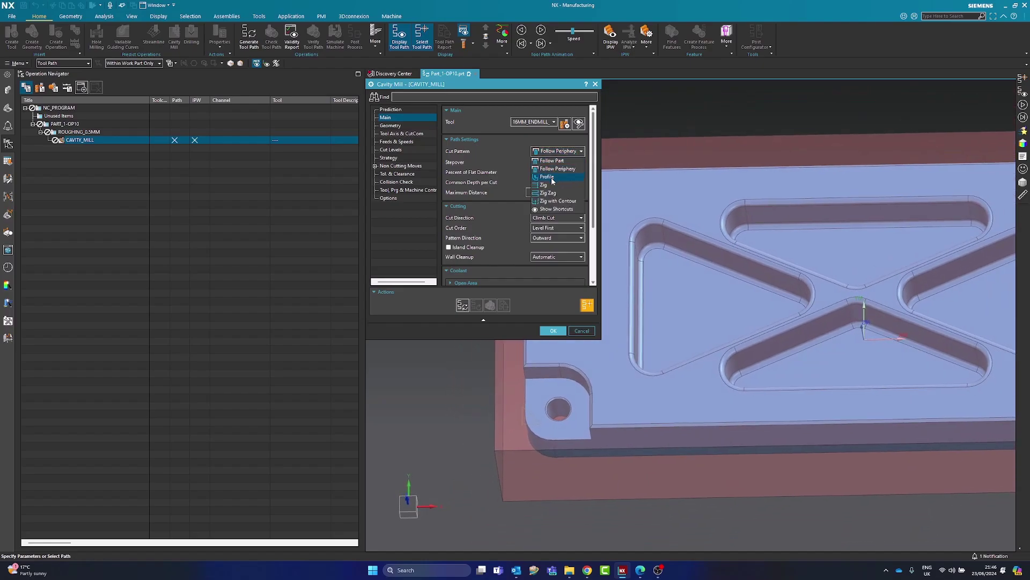
click(547, 177)
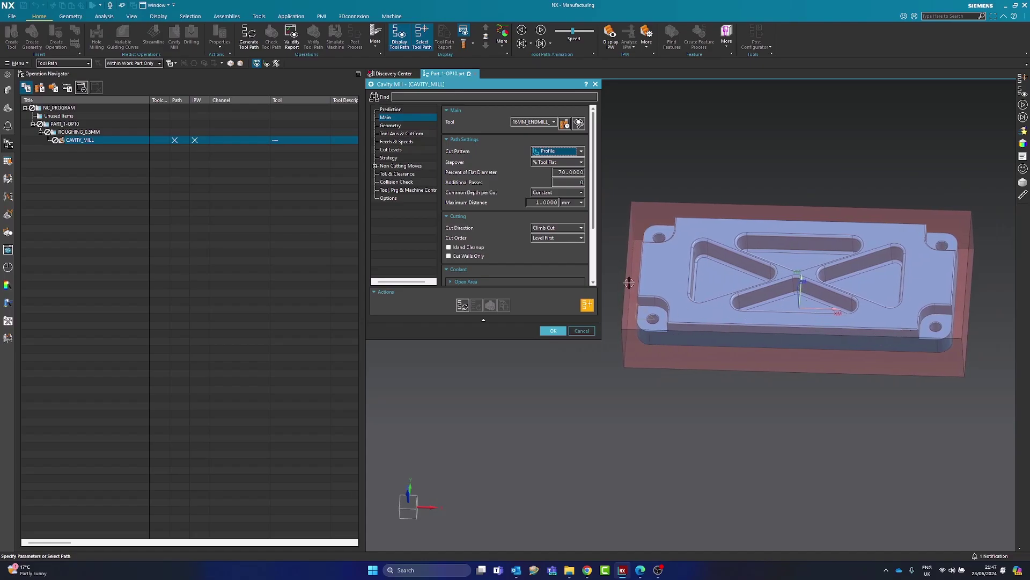
click(555, 152)
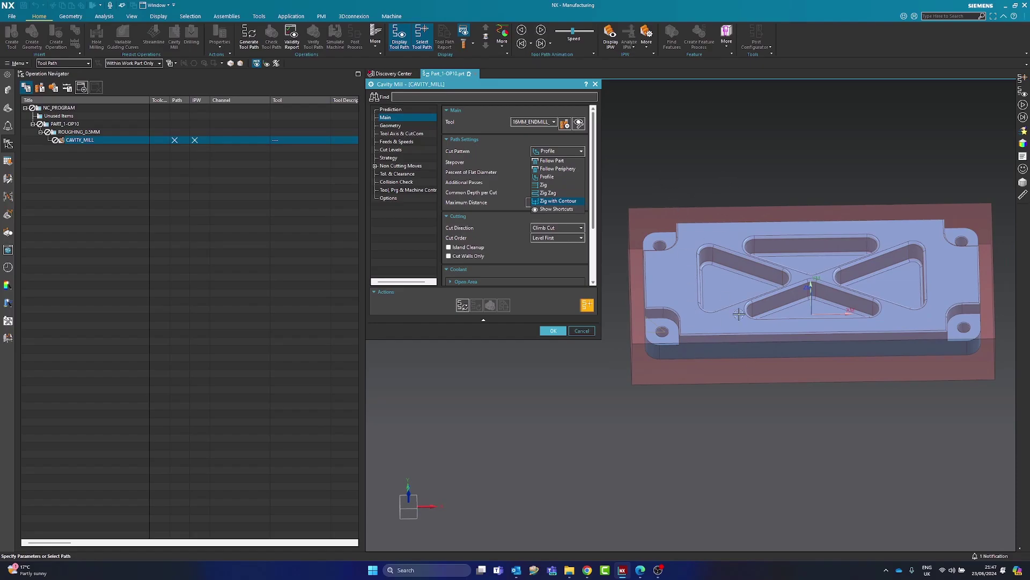
click(554, 193)
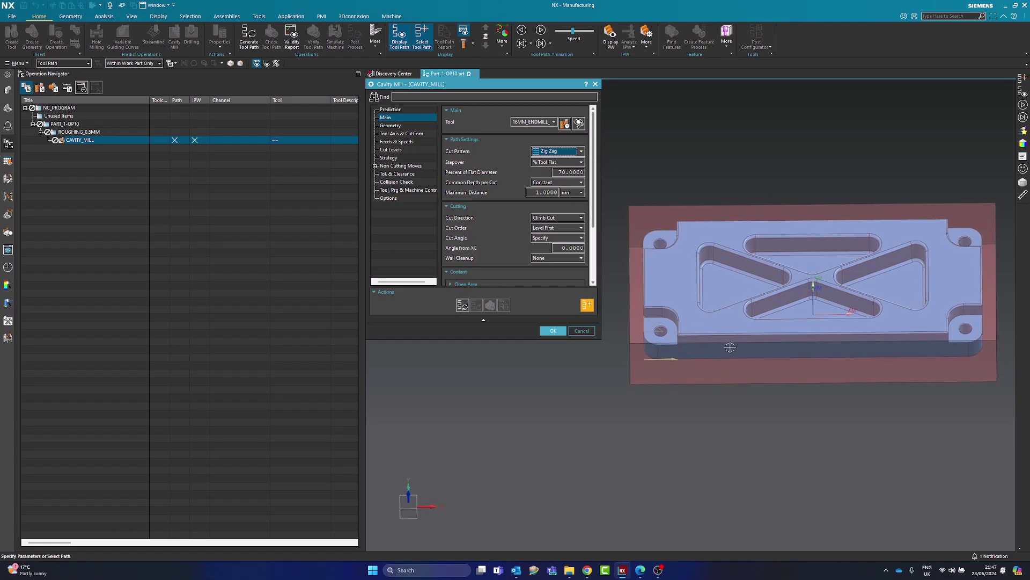
Try the Zig with Contour cut pattern, then set the operation's cut pattern to Follow Part.
click(552, 153)
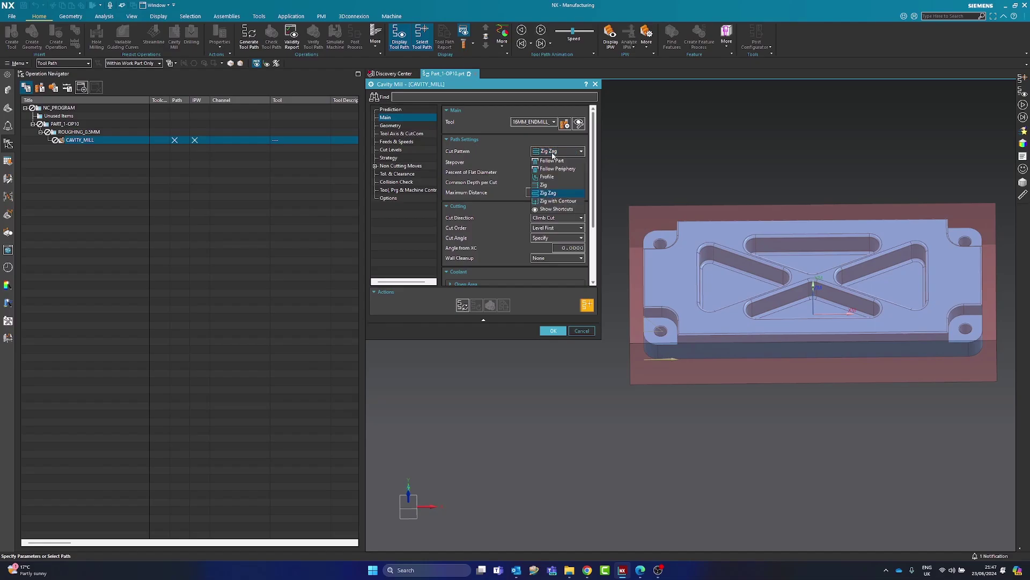
click(555, 201)
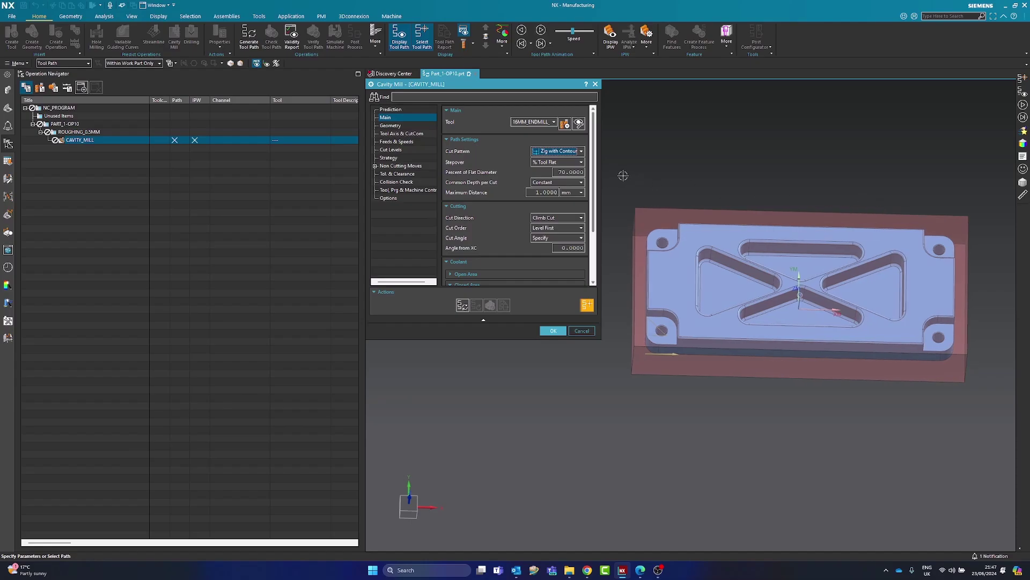
click(553, 151)
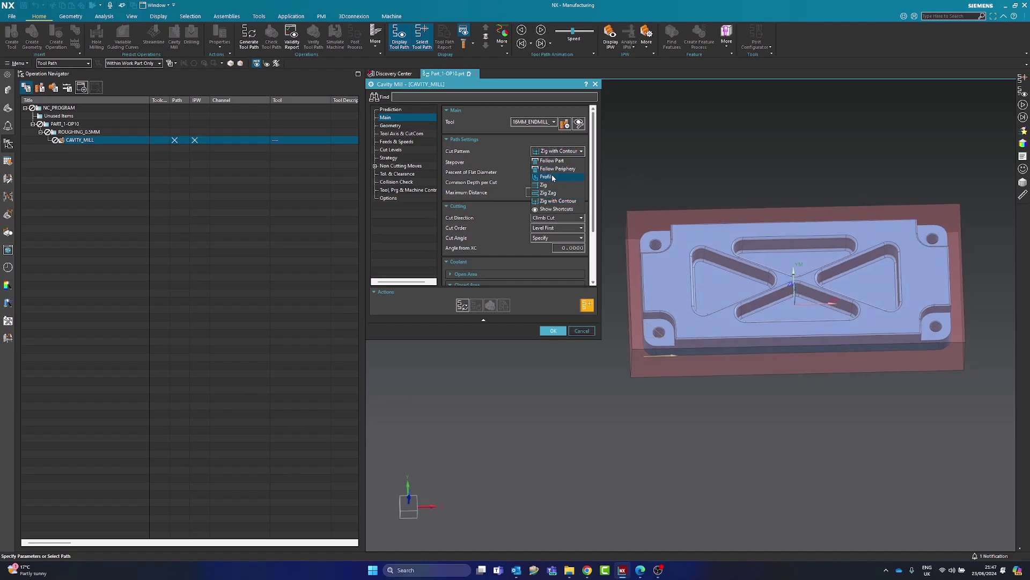
click(554, 154)
click(553, 154)
click(554, 161)
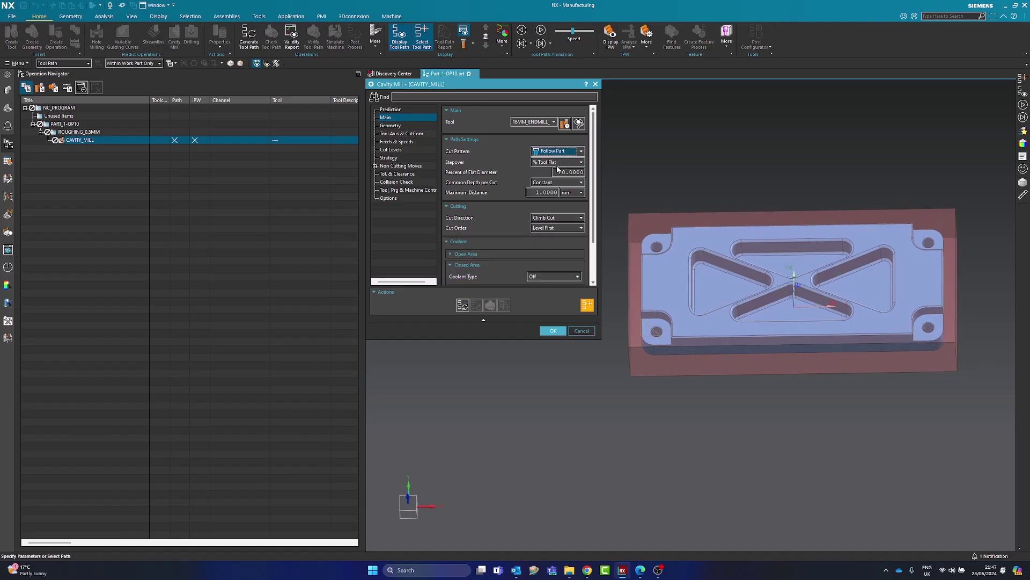
Set the stepover to Constant with a maximum distance of 10 mm.
click(553, 162)
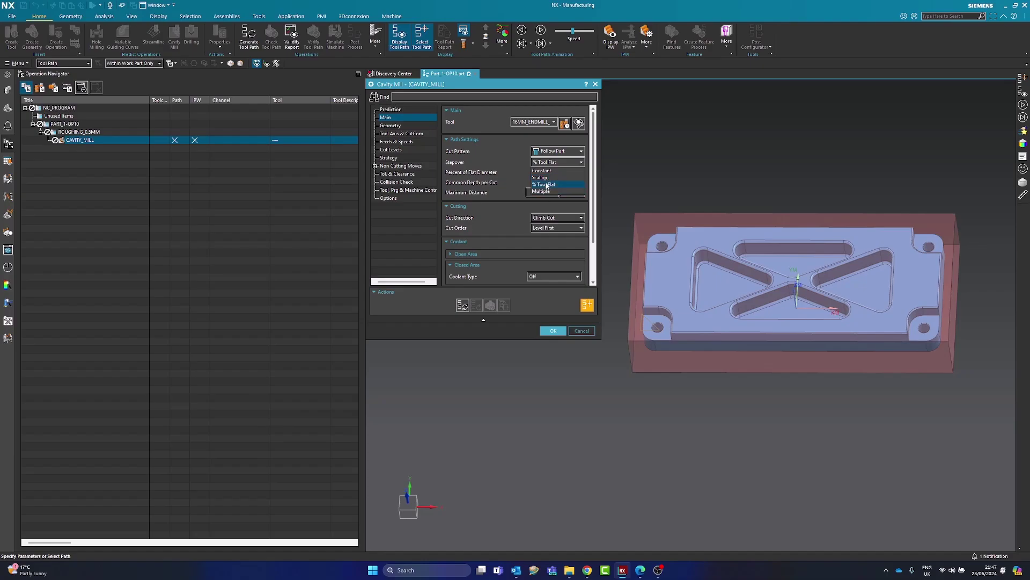
click(544, 171)
click(544, 172)
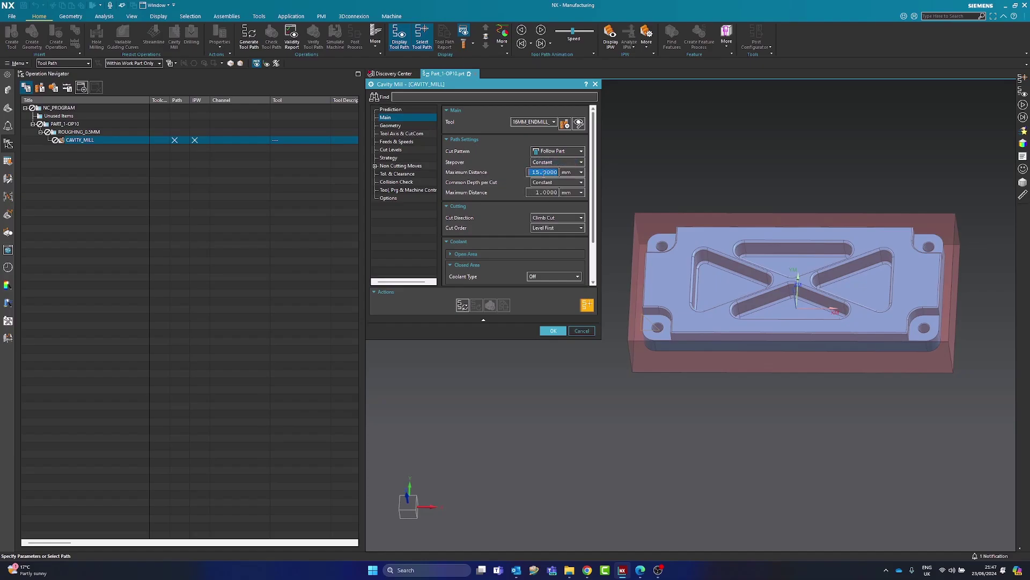
text(10)
key(Tab)
Switch the stepover's maximum distance to %Tool Diameter and set it to 100.
click(572, 172)
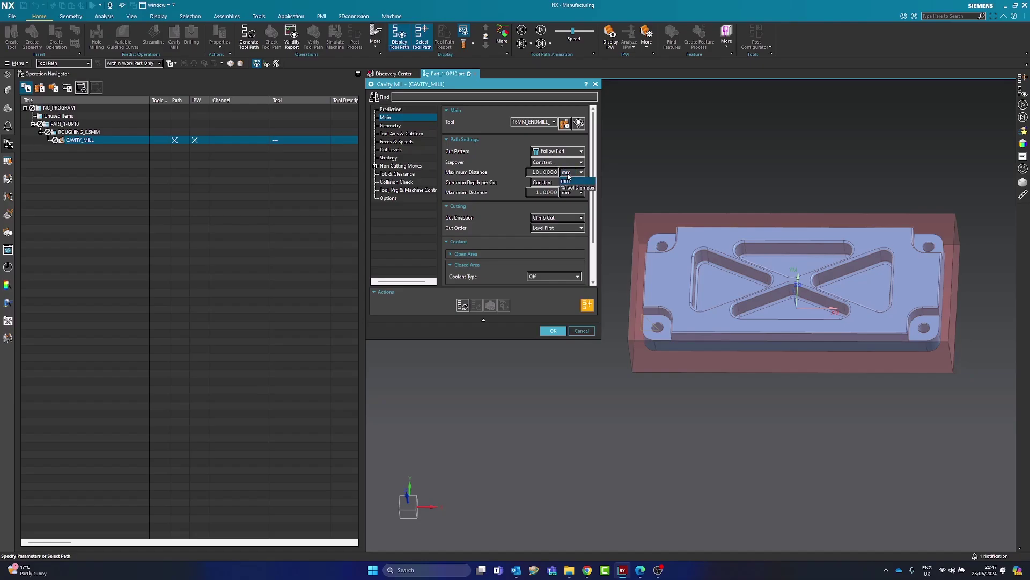
click(572, 187)
double_click(546, 171)
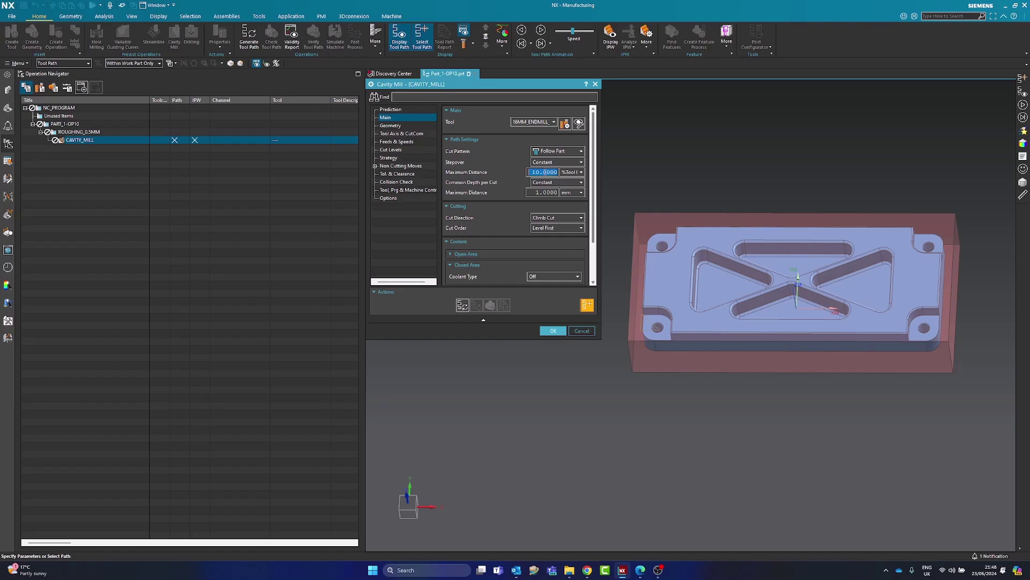
text(100)
Review the stepover's distance units and its Constant, Scallop, % Tool Flat and Multiple options, keeping Constant.
click(575, 173)
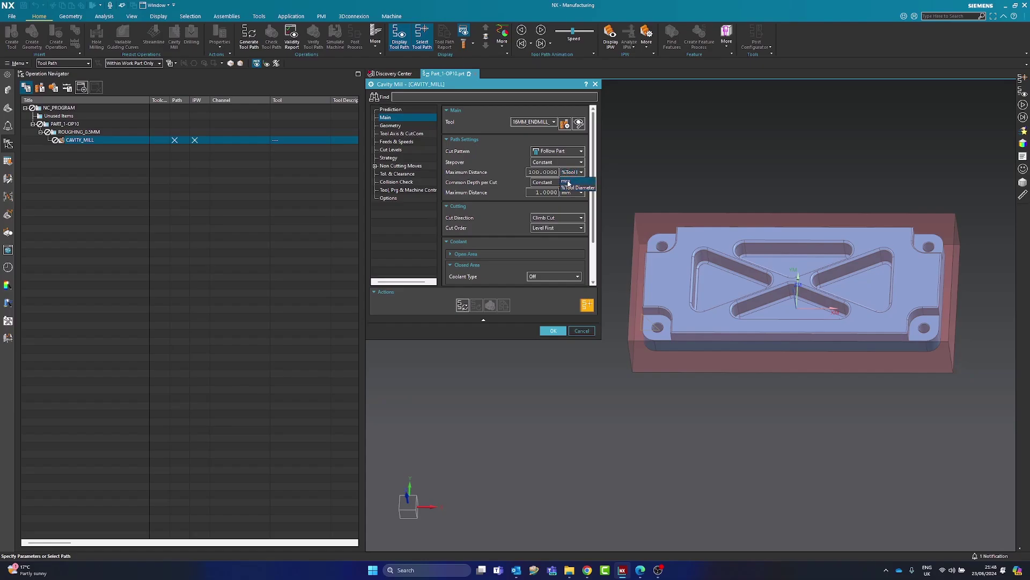
click(551, 163)
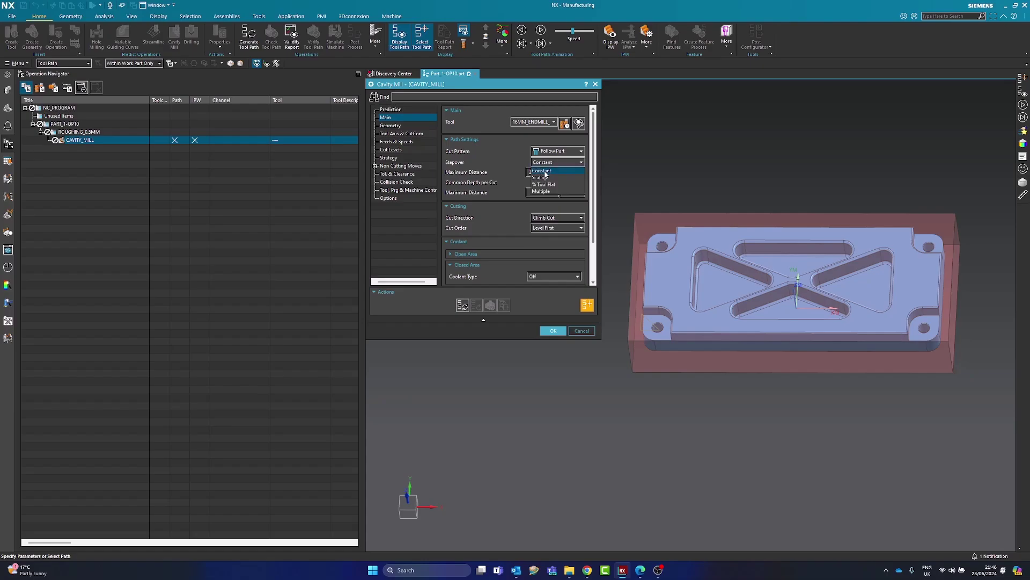
click(542, 171)
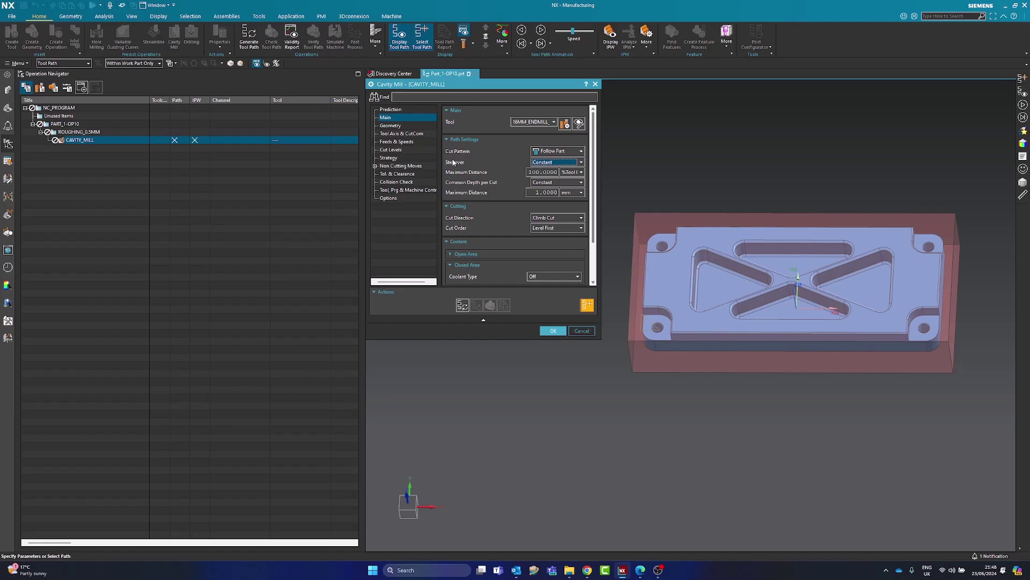
click(552, 163)
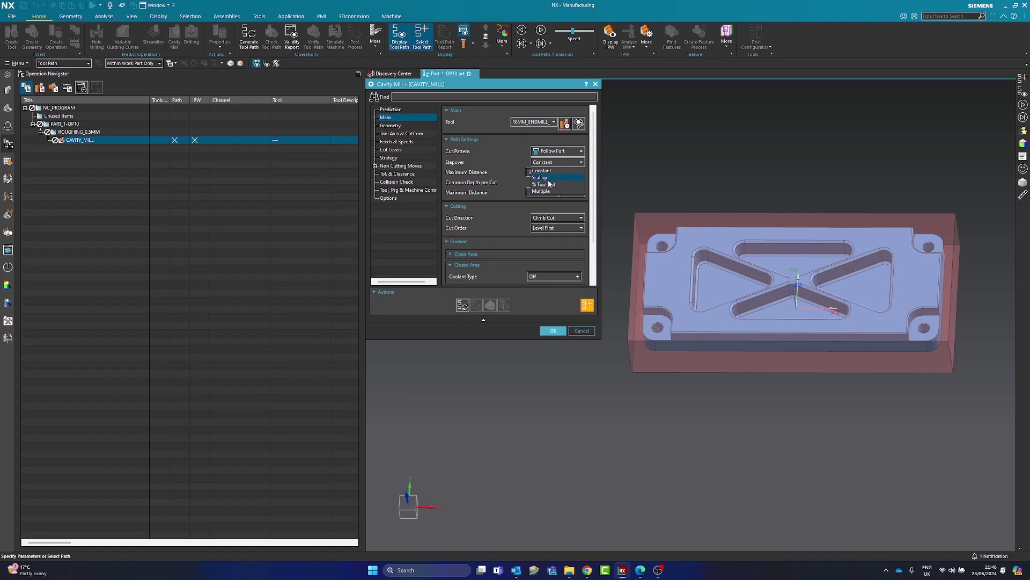
click(547, 164)
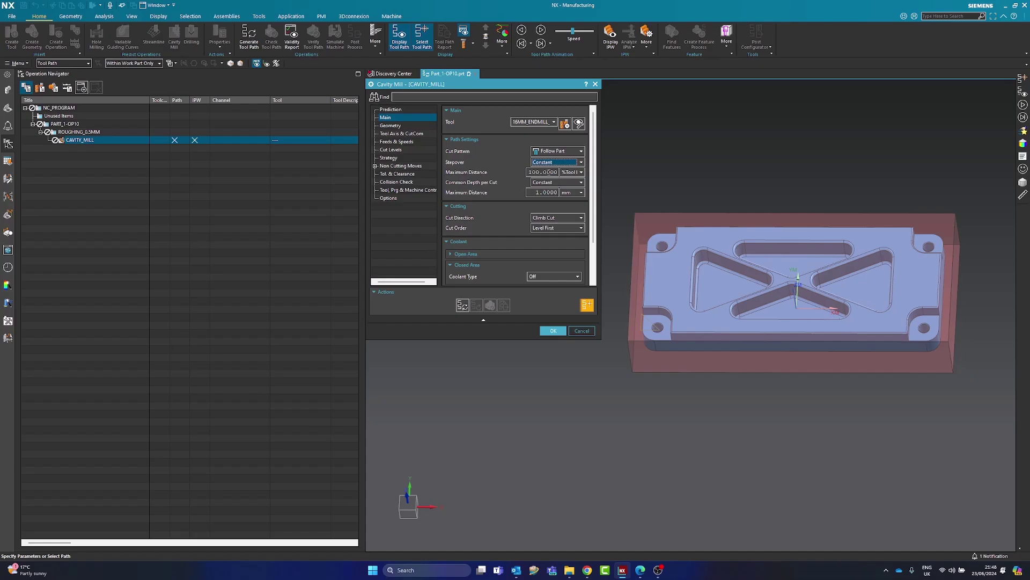
click(547, 162)
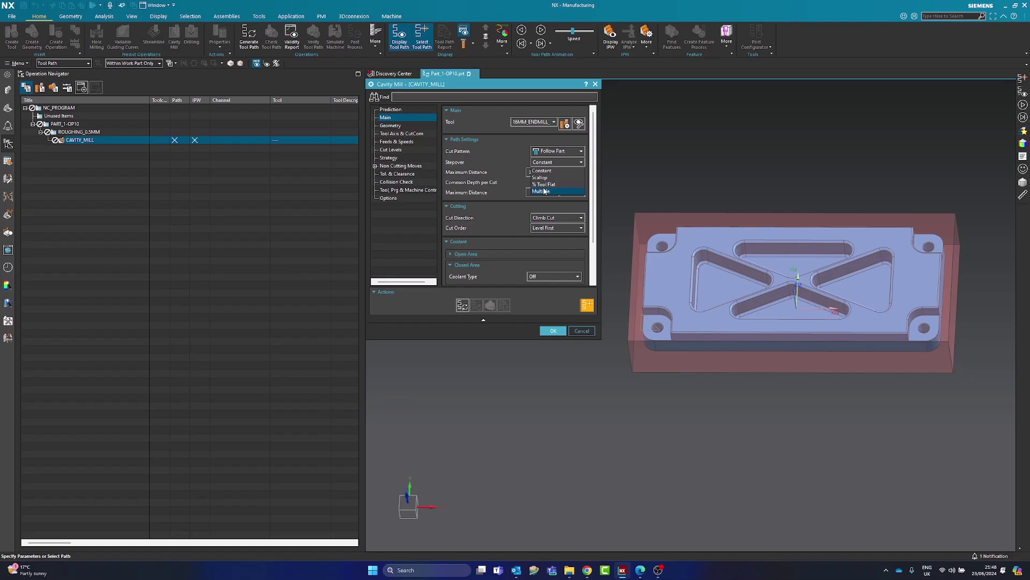
click(506, 162)
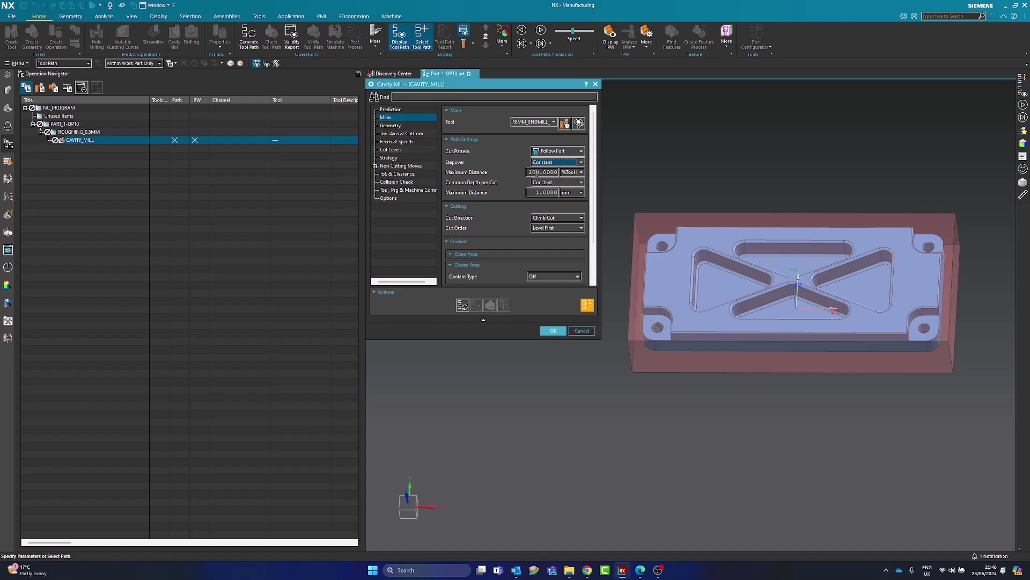
Set the constant stepover's maximum distance to 75 %Tool Diameter.
click(571, 172)
click(572, 188)
double_click(535, 172)
text(75)
key(Tab)
Set the maximum distance of the common depth per cut to 85 %Flute Length.
click(570, 192)
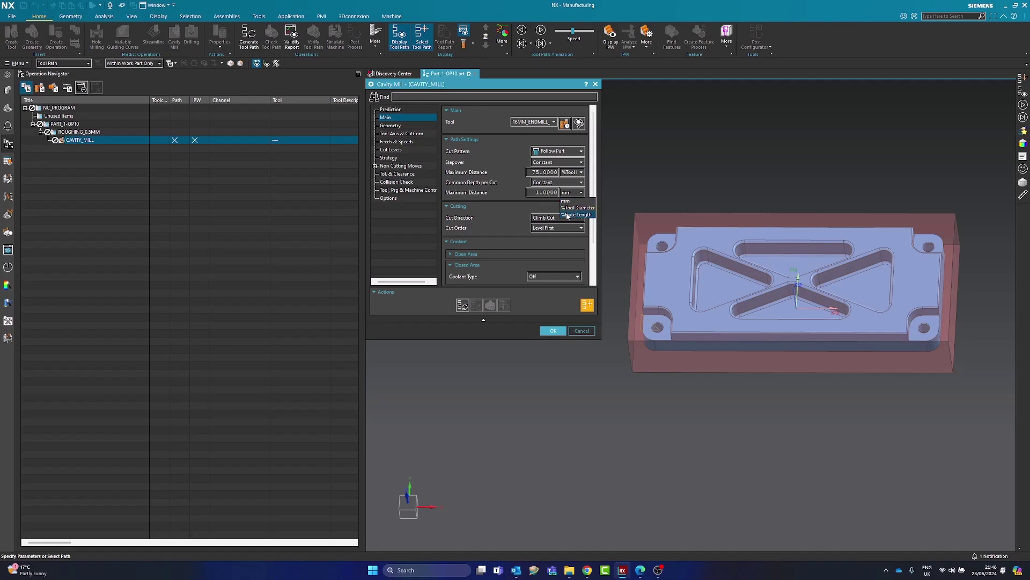
click(570, 215)
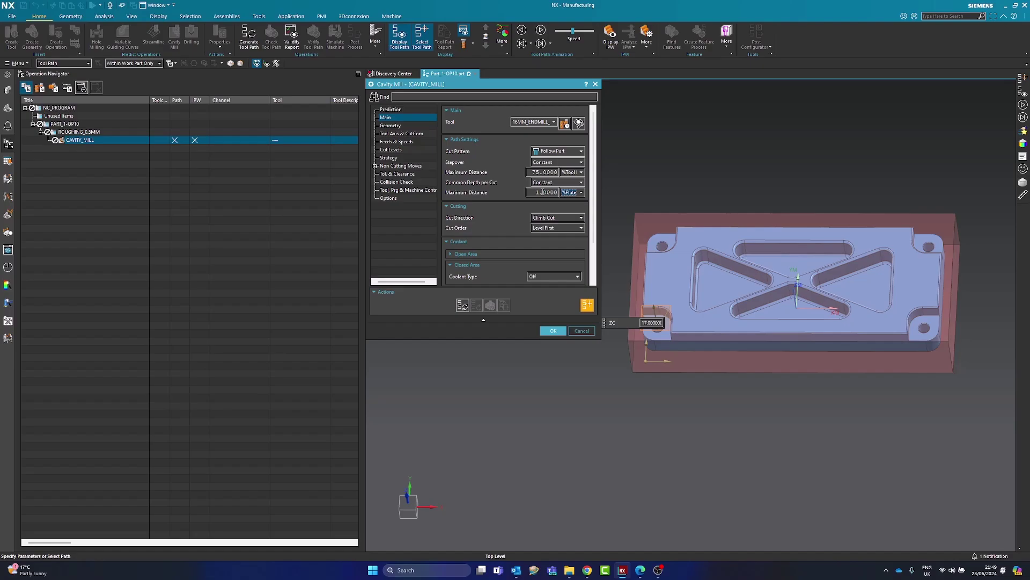
double_click(542, 192)
text(86)
key(Tab)
Review the Climb Cut and Conventional Cut directions against the part, keeping Climb Cut.
scroll(524, 195, down, 3)
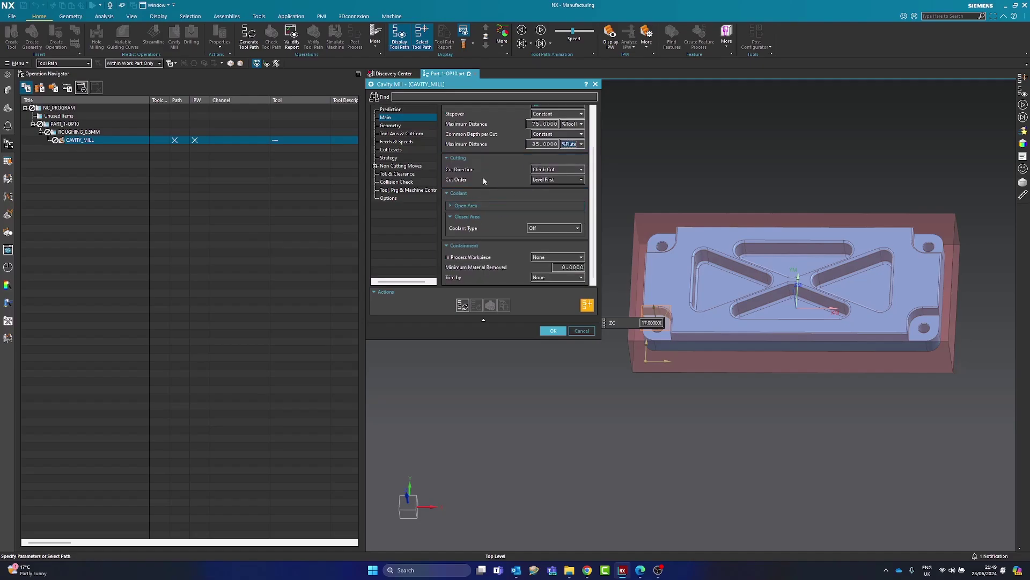
middle_drag(754, 399, 736, 341)
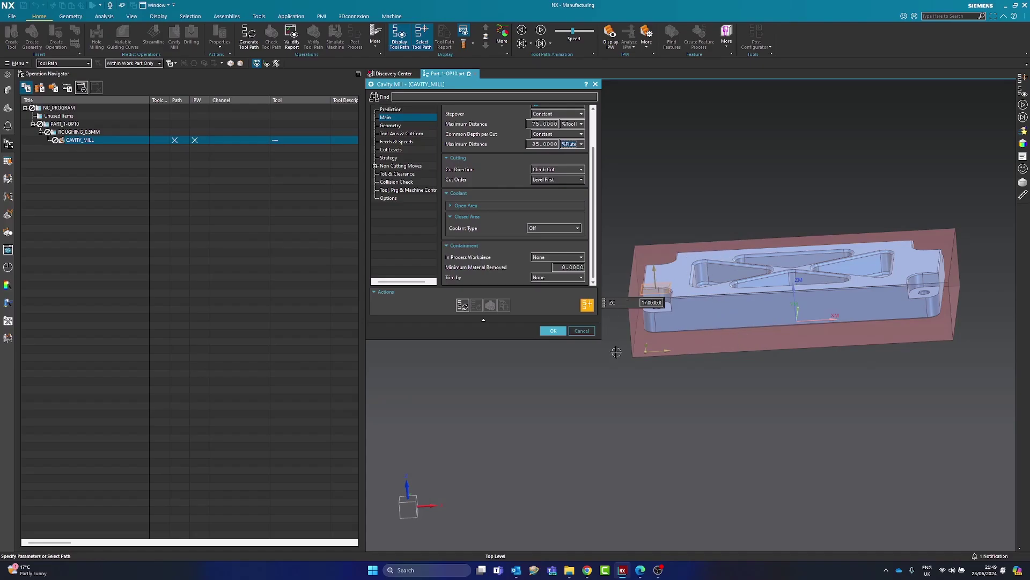
middle_drag(617, 354, 591, 342)
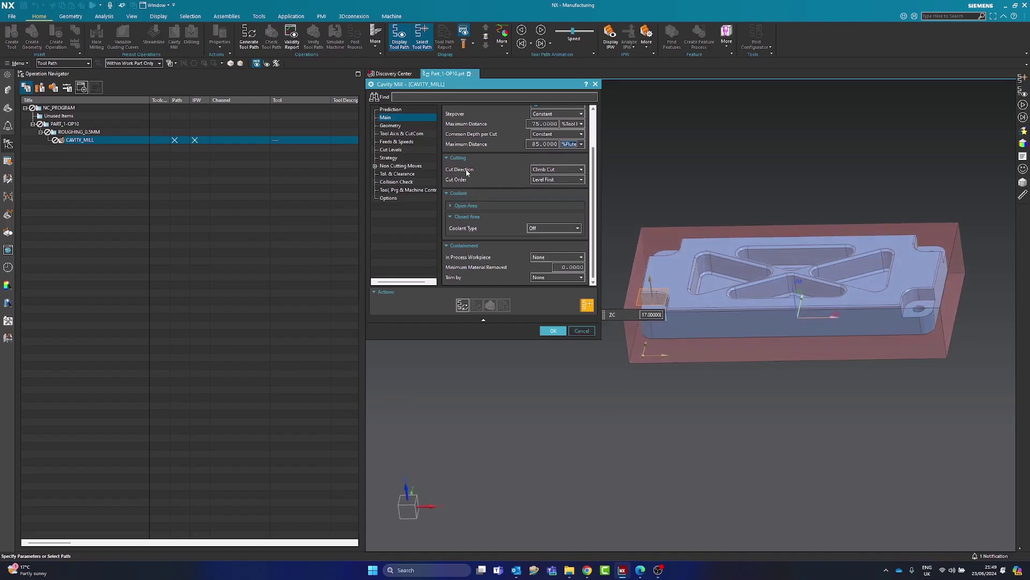
click(546, 169)
click(548, 178)
scroll(740, 280, down, 1)
scroll(700, 227, up, 2)
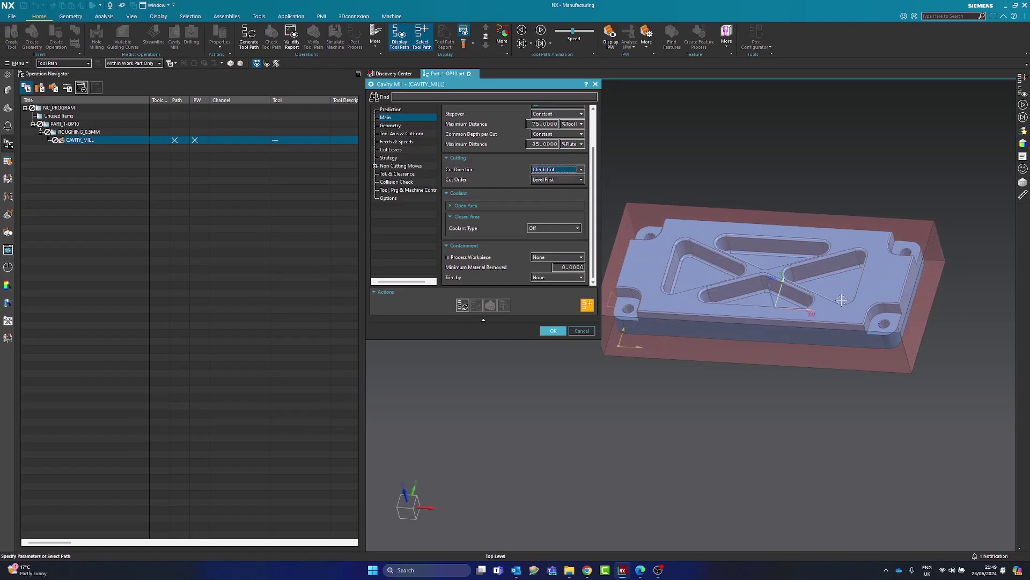
click(544, 171)
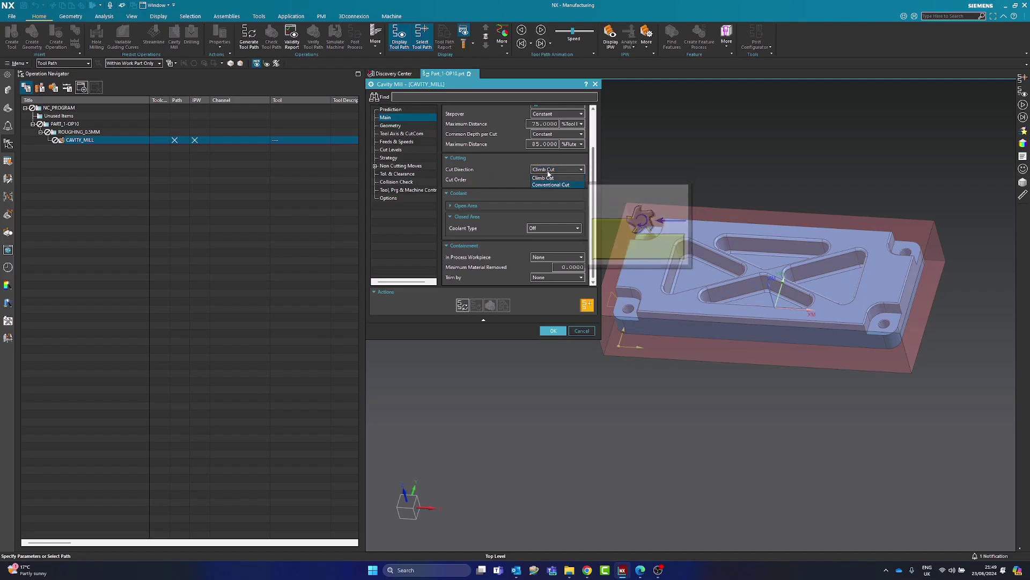
click(558, 178)
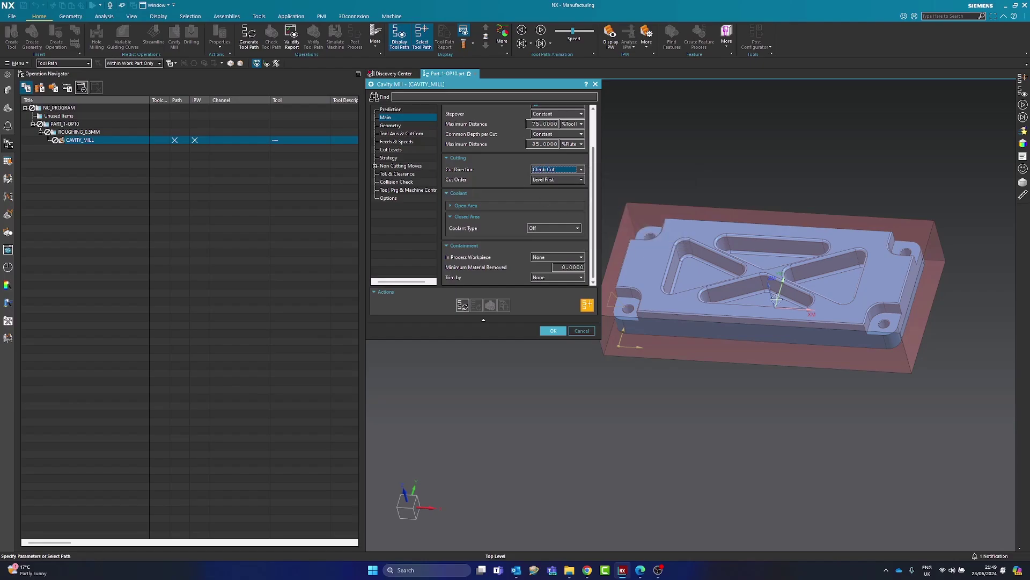
Review the Level First and Depth First cut orders and examine the part's pockets up close.
scroll(853, 311, down, 1)
scroll(763, 318, up, 1)
click(535, 181)
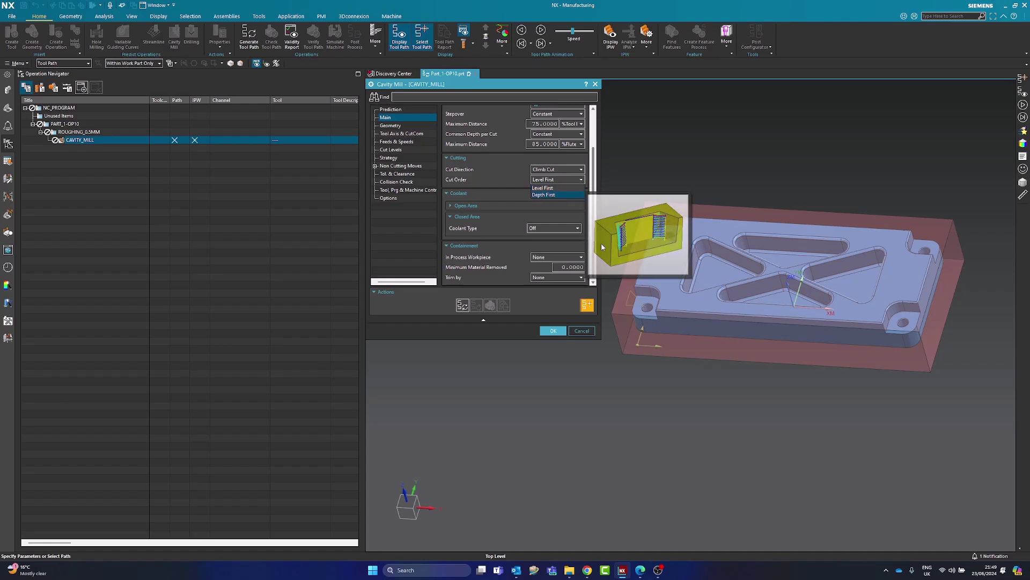
click(520, 178)
scroll(711, 249, up, 3)
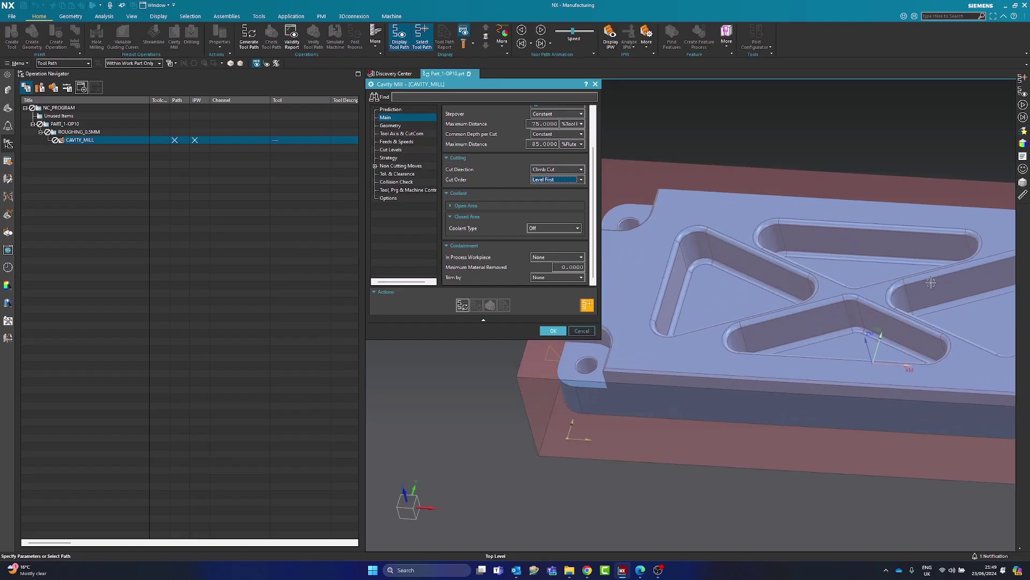
scroll(607, 212, down, 1)
scroll(818, 248, up, 1)
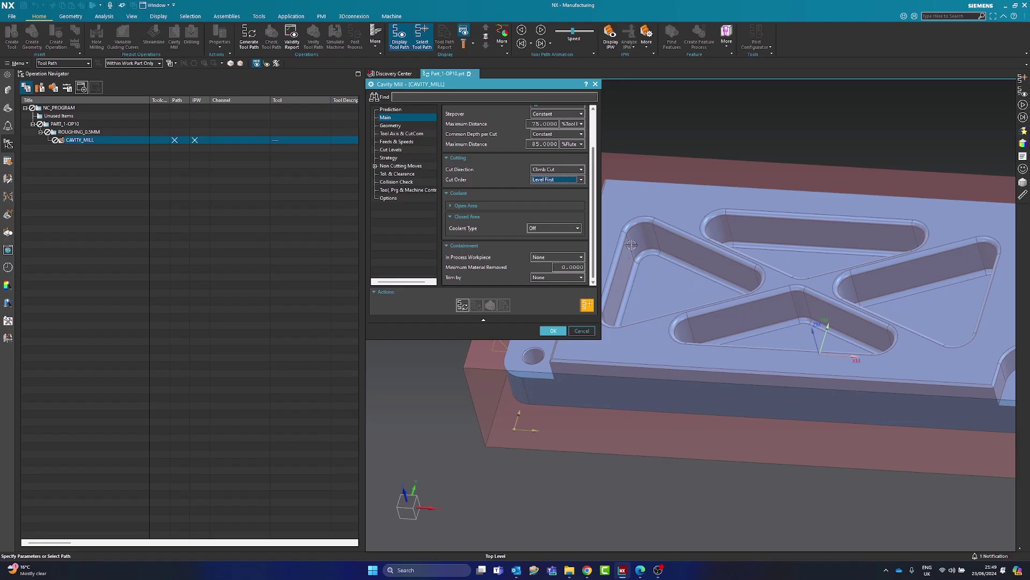
Set the operation's cut order to Depth First.
click(548, 181)
click(545, 194)
click(541, 181)
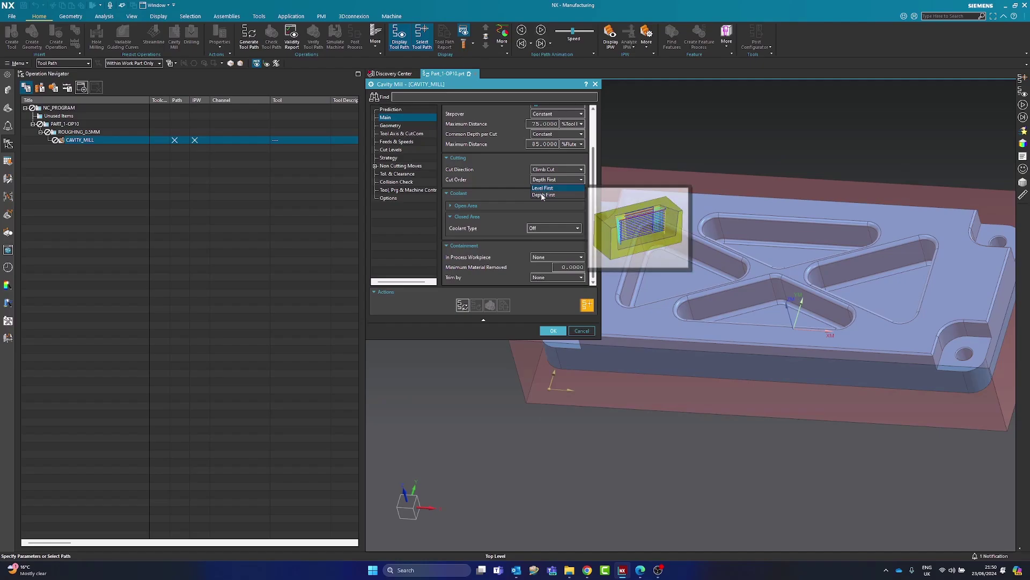
click(543, 195)
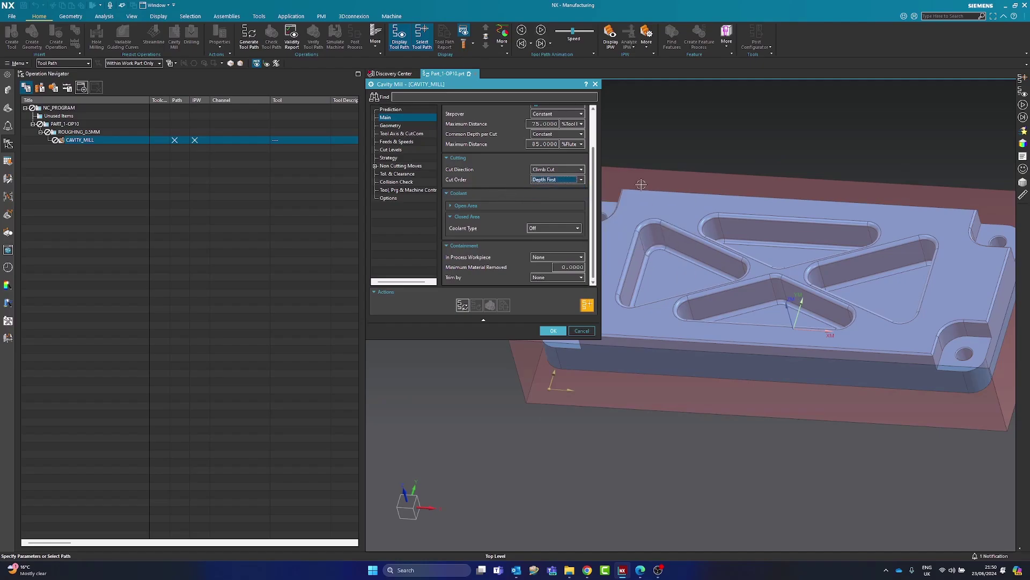
click(556, 179)
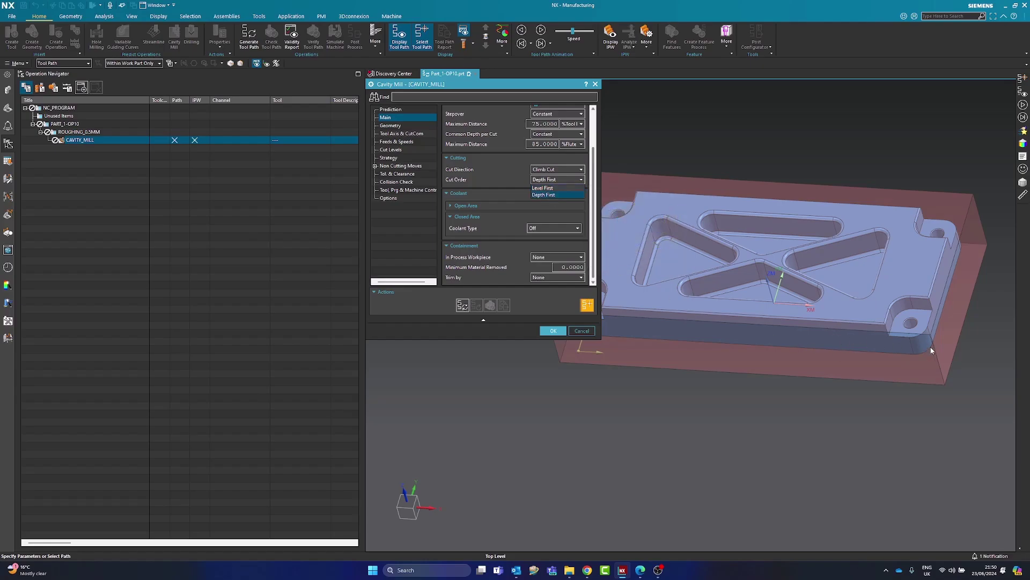
click(543, 195)
middle_drag(698, 252, 617, 250)
mouse_move(548, 183)
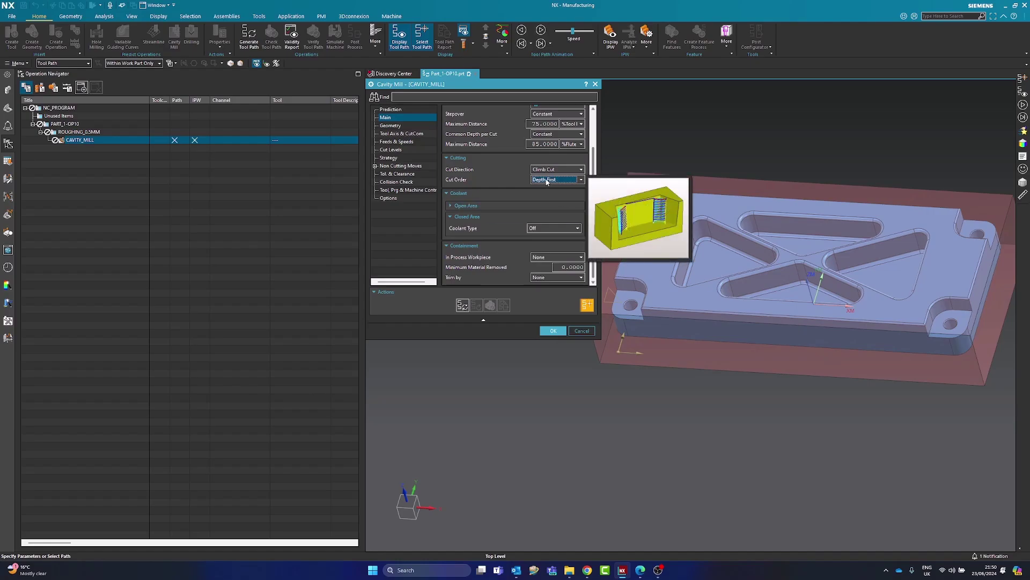
Switch the cut order to Level First and back to Depth First to compare them.
click(547, 182)
click(544, 187)
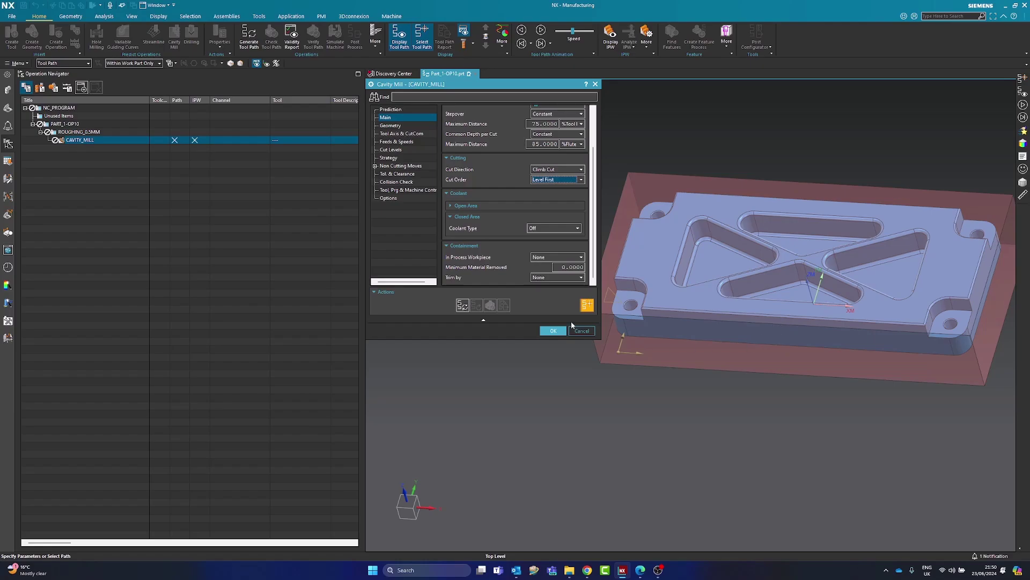
click(557, 179)
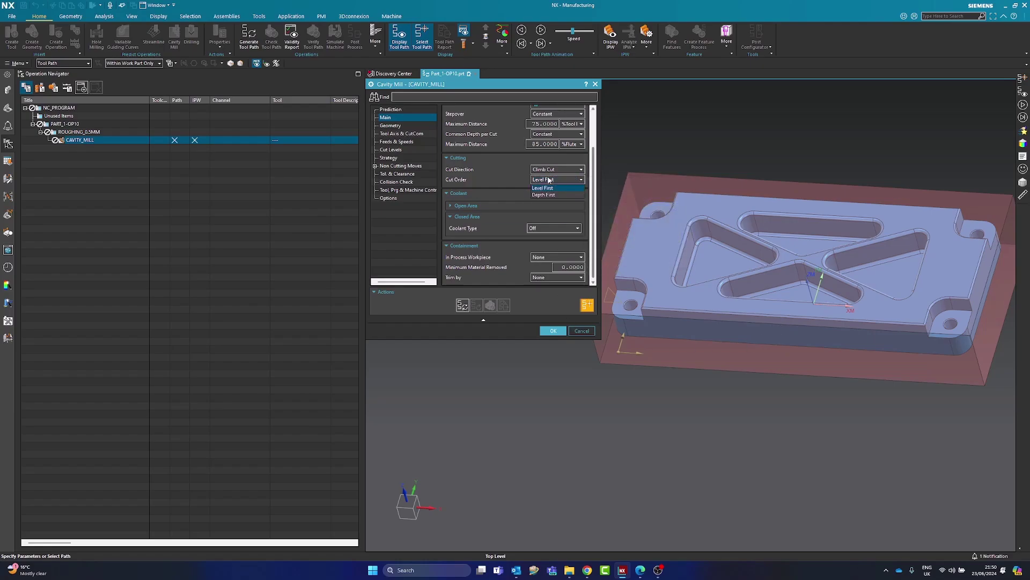
click(545, 195)
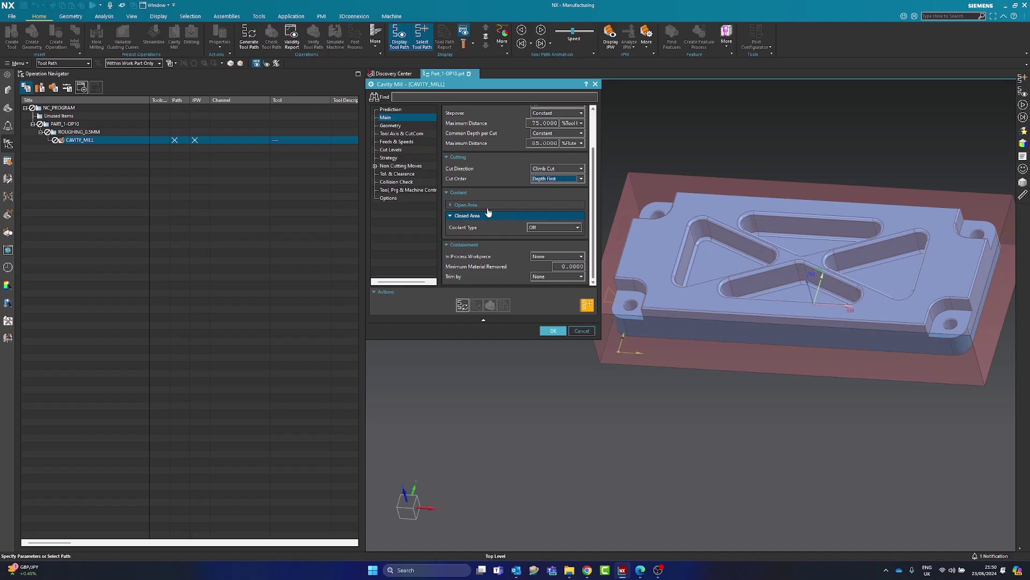
Review the coolant types offered for the open and closed areas, keeping both set to Off.
click(468, 205)
click(552, 217)
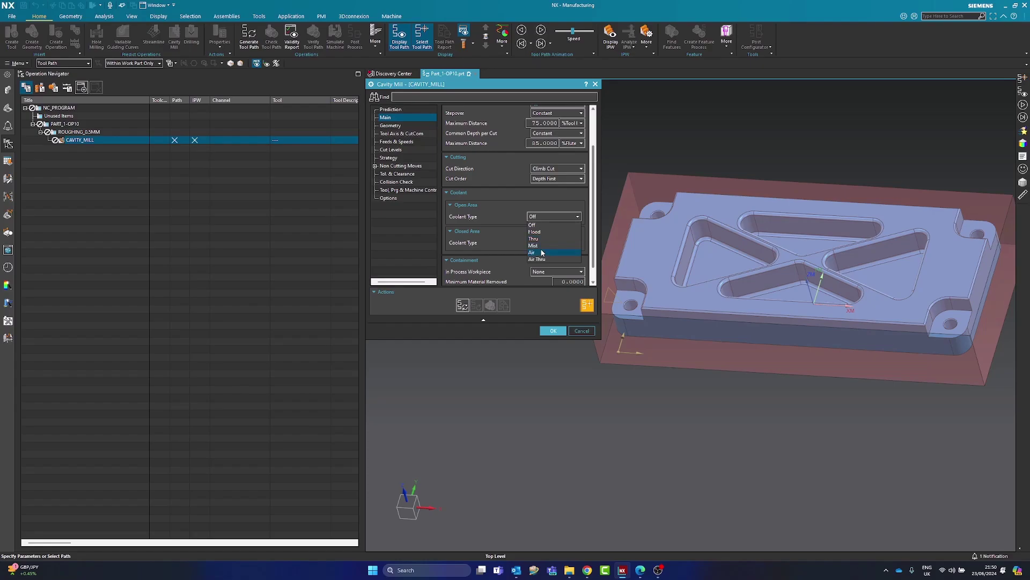
click(517, 236)
click(544, 242)
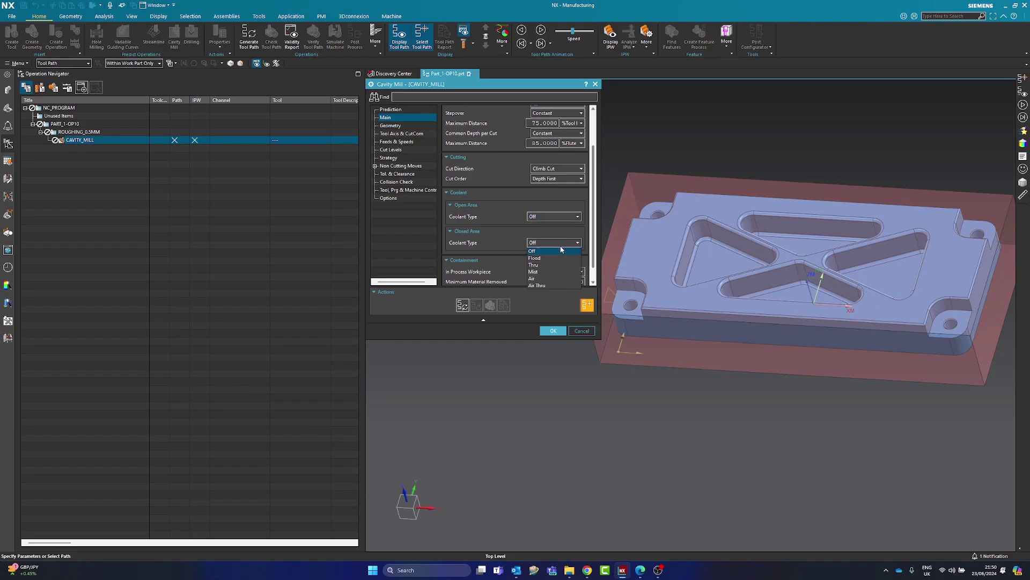
click(523, 217)
click(541, 216)
click(469, 212)
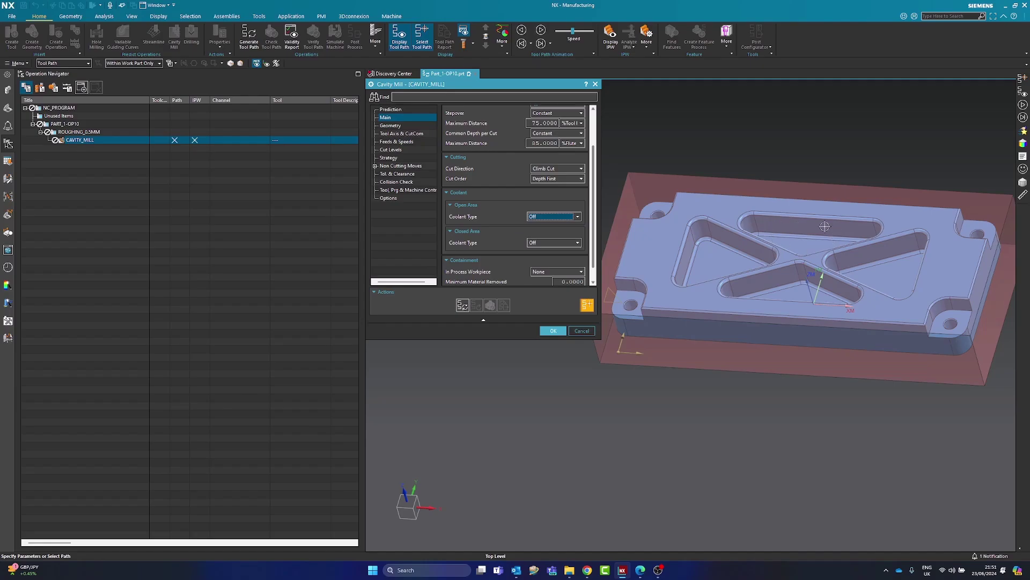
Set the containment's In Process Workpiece to Use 3D and apply the operation's settings.
scroll(509, 234, down, 1)
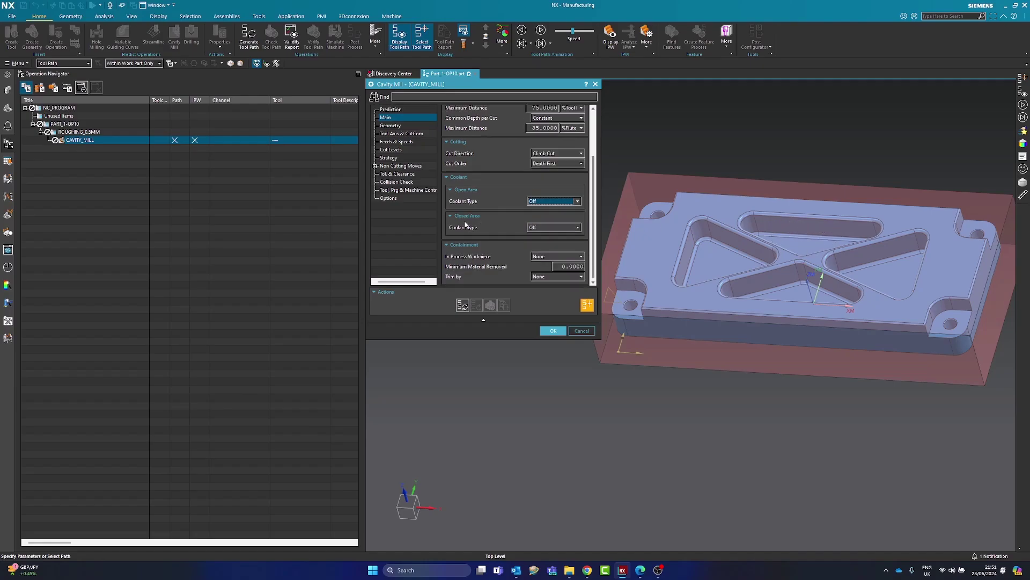
click(549, 260)
click(539, 268)
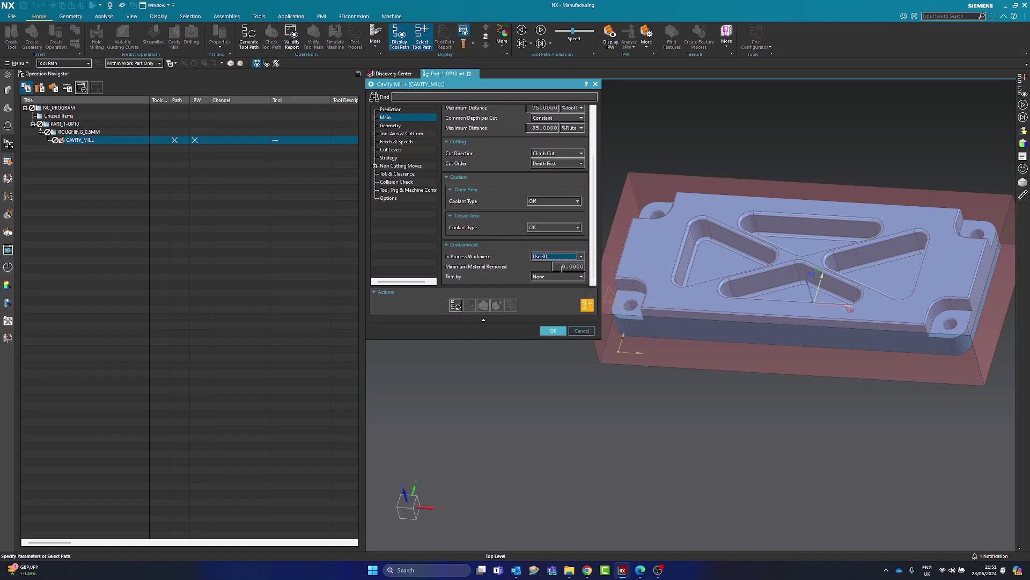
click(587, 306)
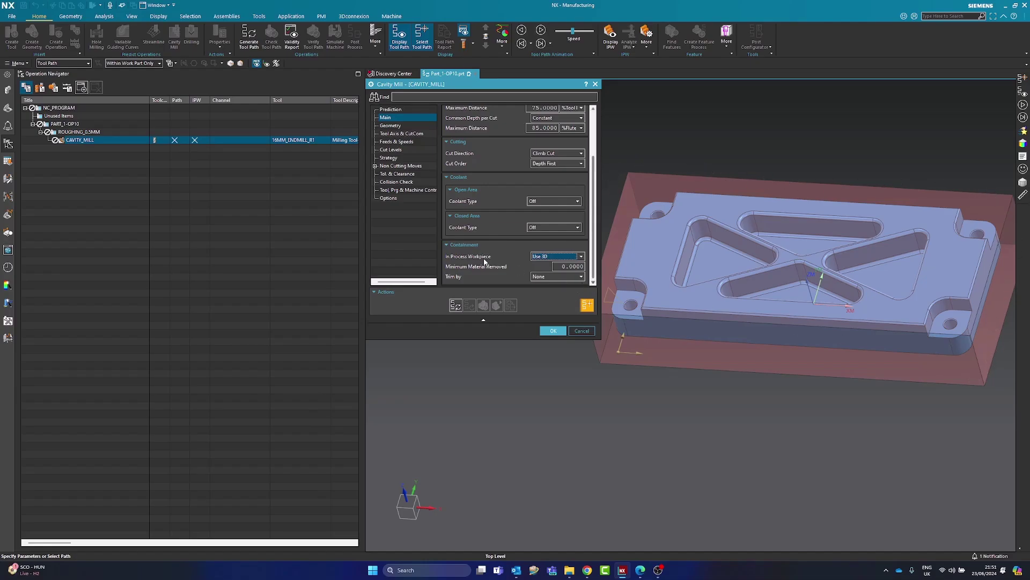
mouse_move(558, 260)
mouse_move(490, 270)
double_click(562, 266)
Review the operation's geometry parent, part side stock and blank stock settings, keeping WORKPIECE, and examine the part inside its blank from above.
click(394, 127)
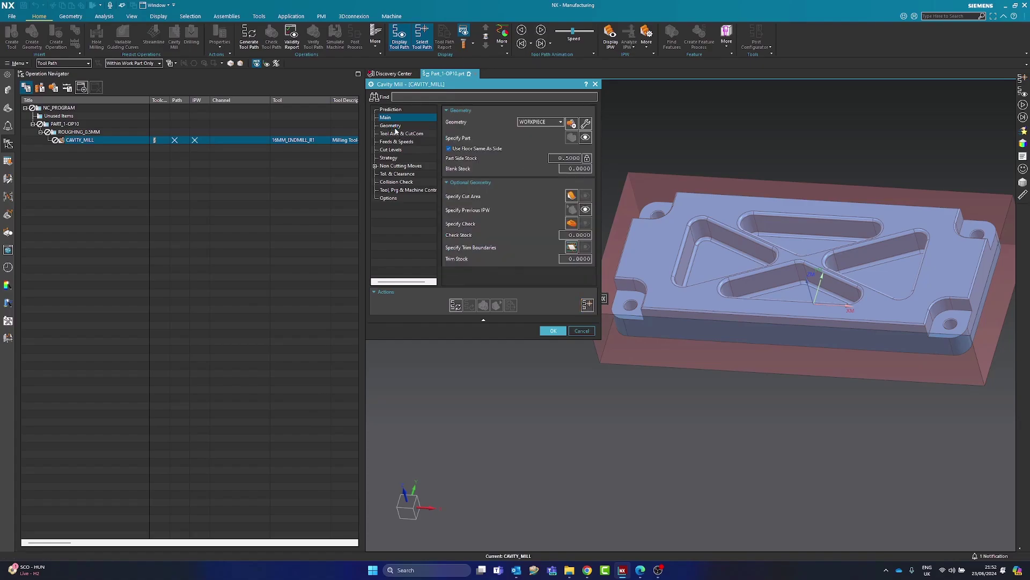
scroll(754, 219, down, 1)
scroll(676, 257, down, 1)
scroll(780, 282, up, 2)
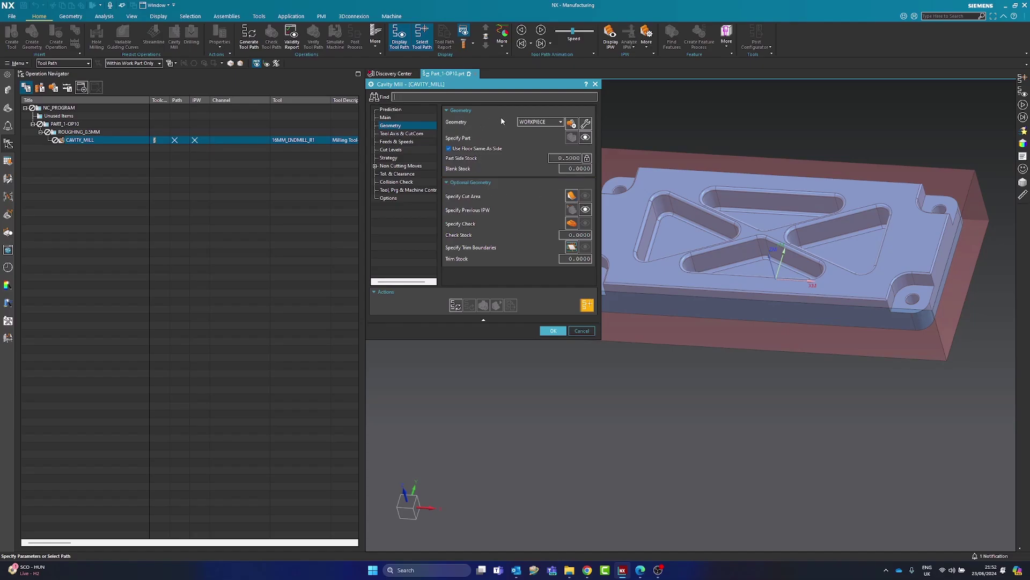
click(540, 122)
click(500, 139)
scroll(859, 284, down, 1)
middle_drag(720, 148, 740, 179)
key(F8)
scroll(803, 257, up, 1)
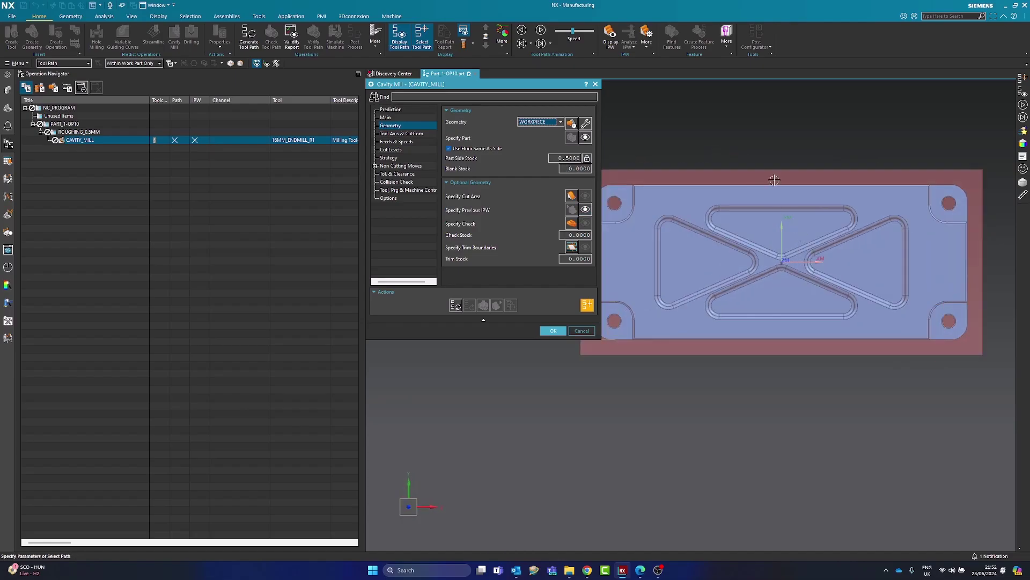
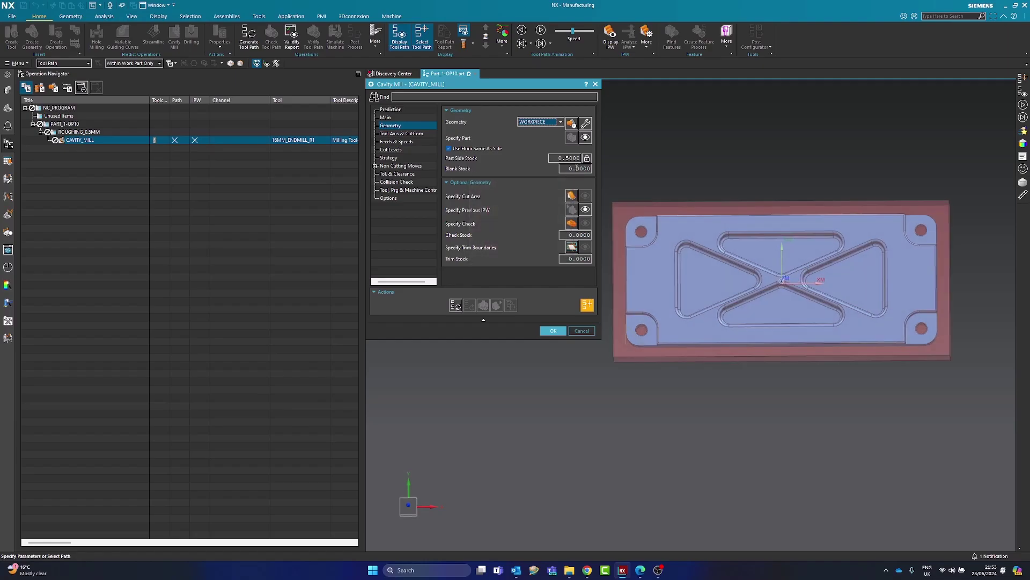
click(573, 169)
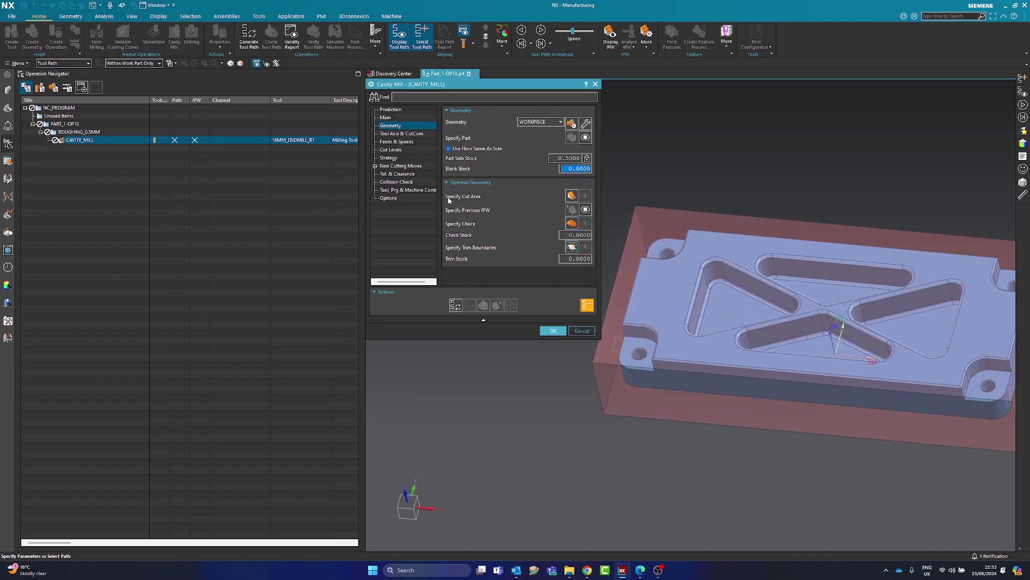
Hide the CAM_WORKPIECE feature group to expose the part body.
click(8, 109)
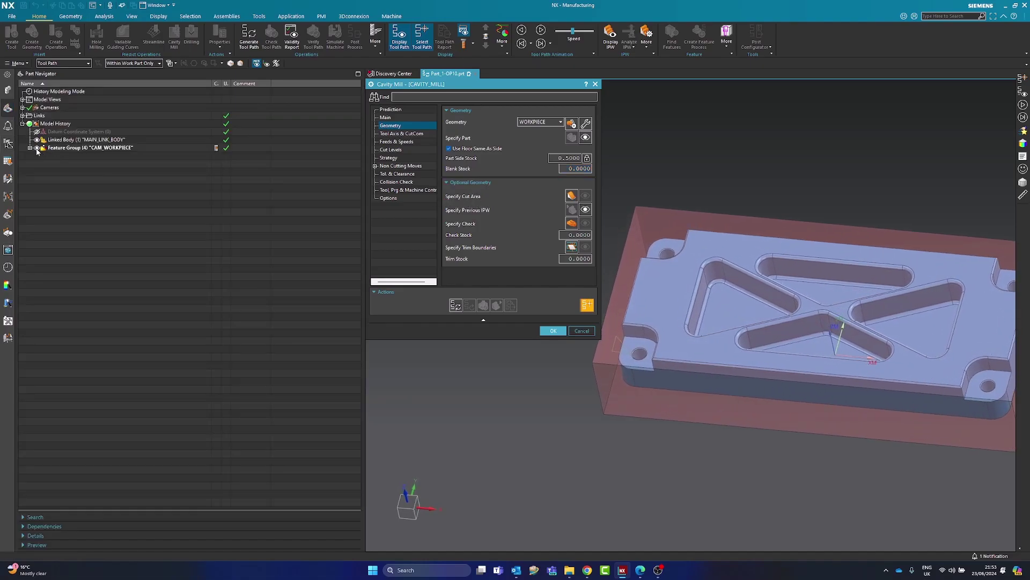
click(37, 149)
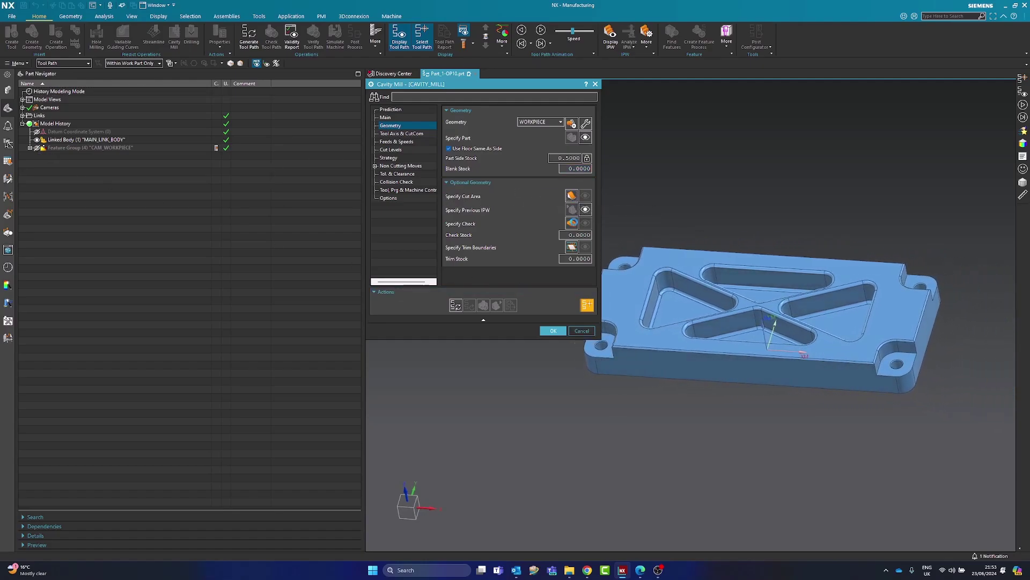
Specify the cut area by picking the part's outer side faces one at a time.
click(571, 195)
click(761, 344)
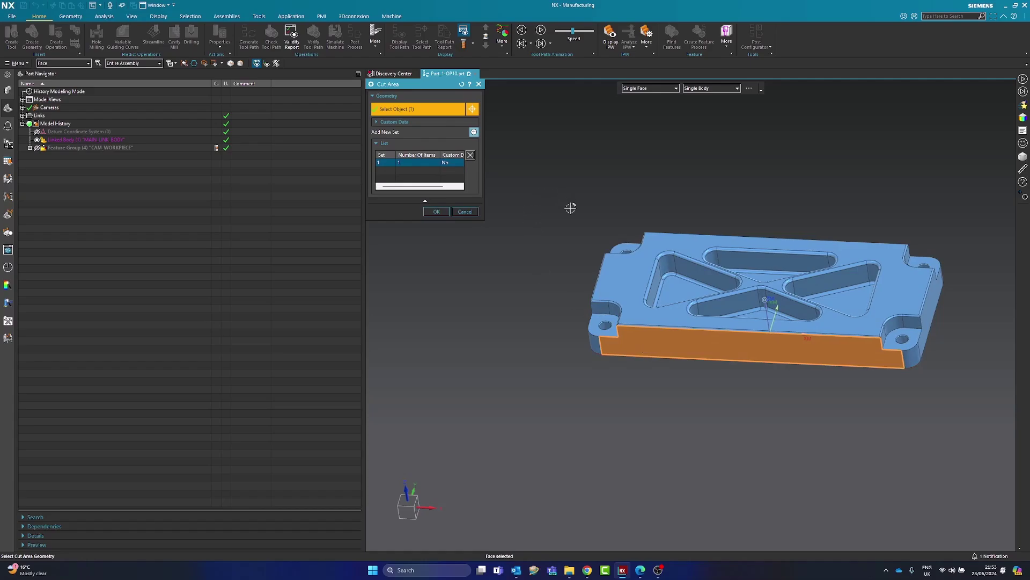
click(636, 349)
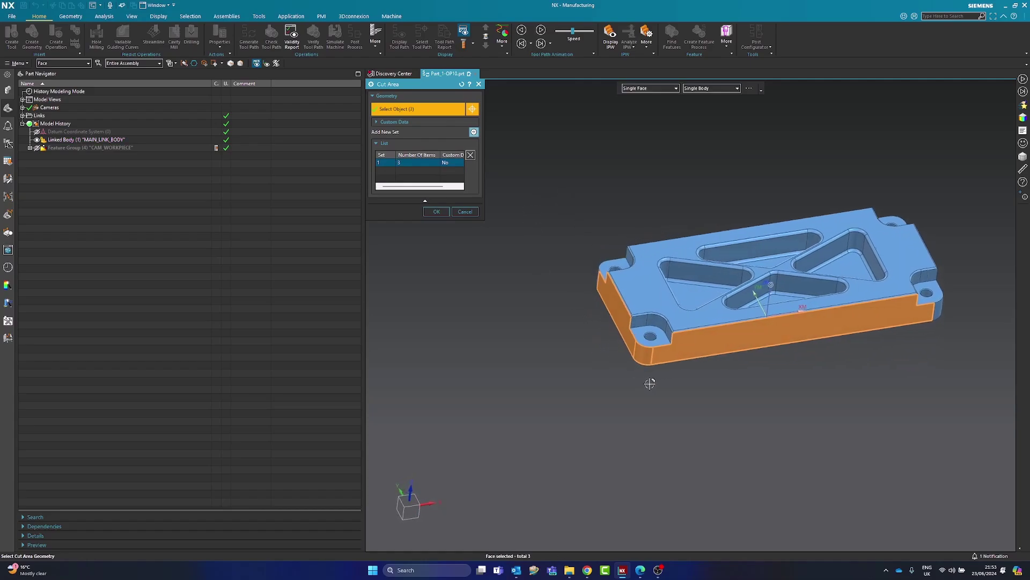
click(759, 391)
click(789, 355)
click(778, 348)
middle_drag(778, 349, 437, 211)
click(673, 350)
click(638, 354)
click(436, 212)
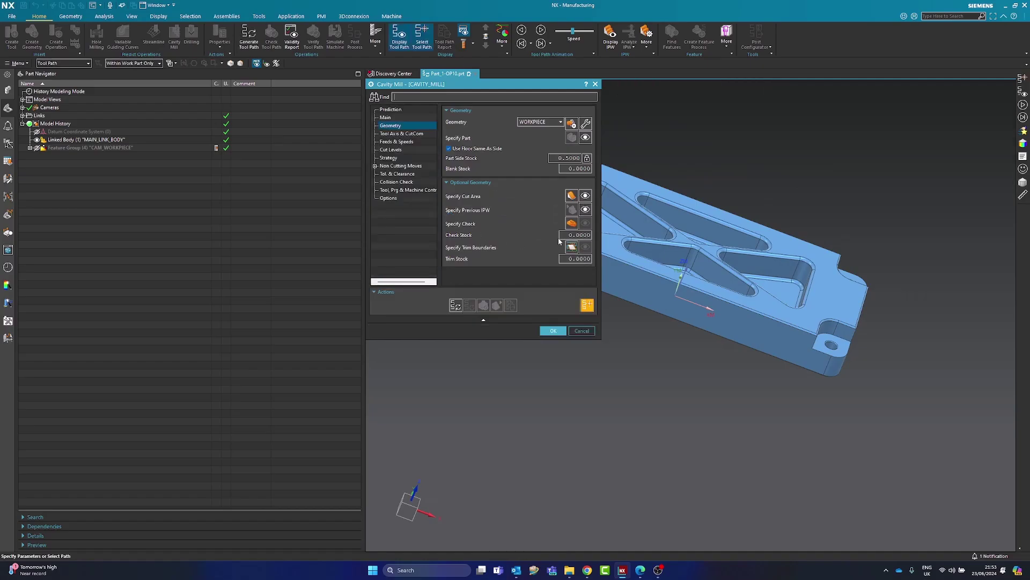
Remove the existing cut area set and reselect the part's outer side walls as the cut area using the Tangent Faces rule.
click(576, 199)
click(471, 165)
middle_drag(456, 175, 668, 94)
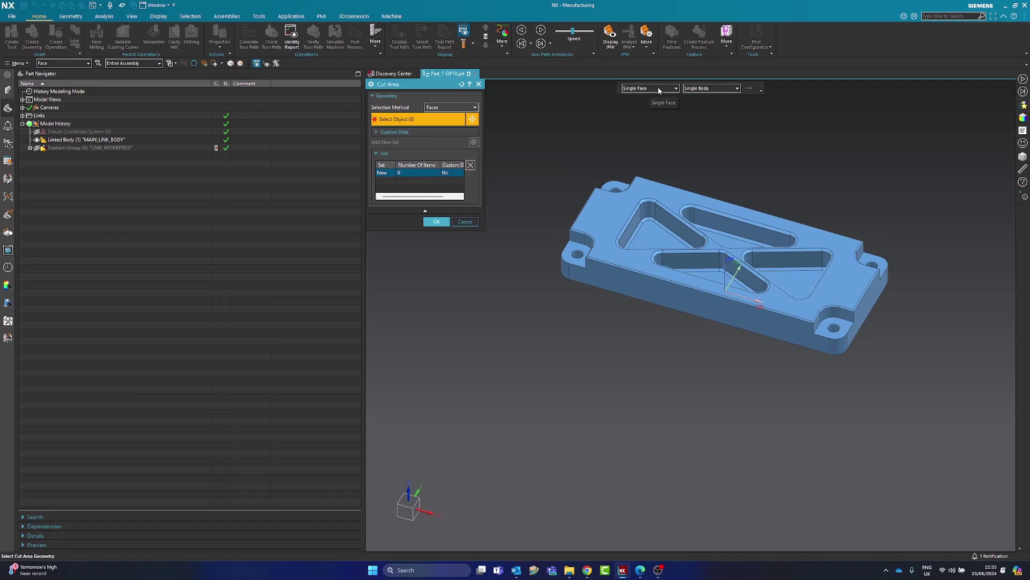
click(658, 88)
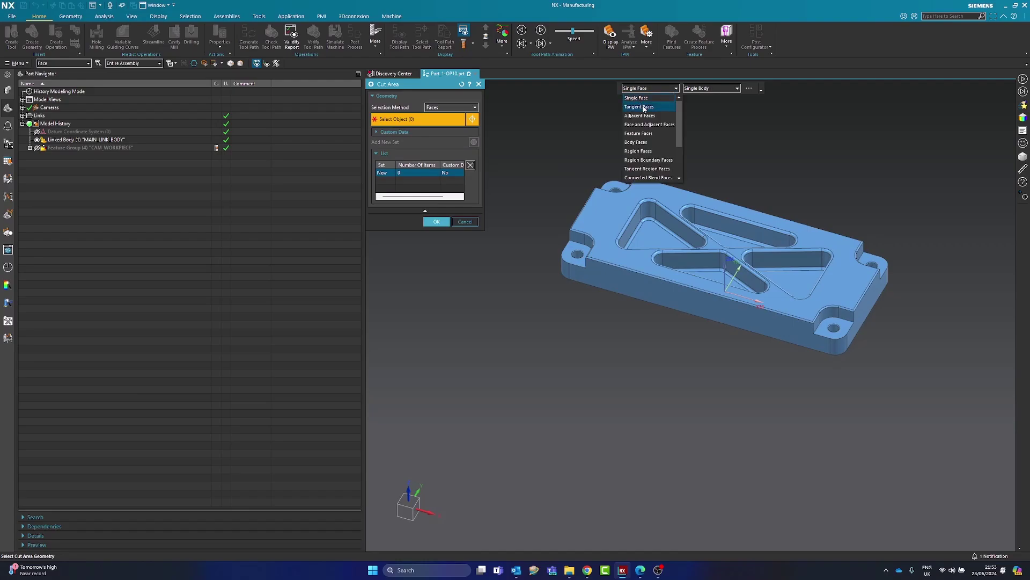
scroll(648, 155, down, 1)
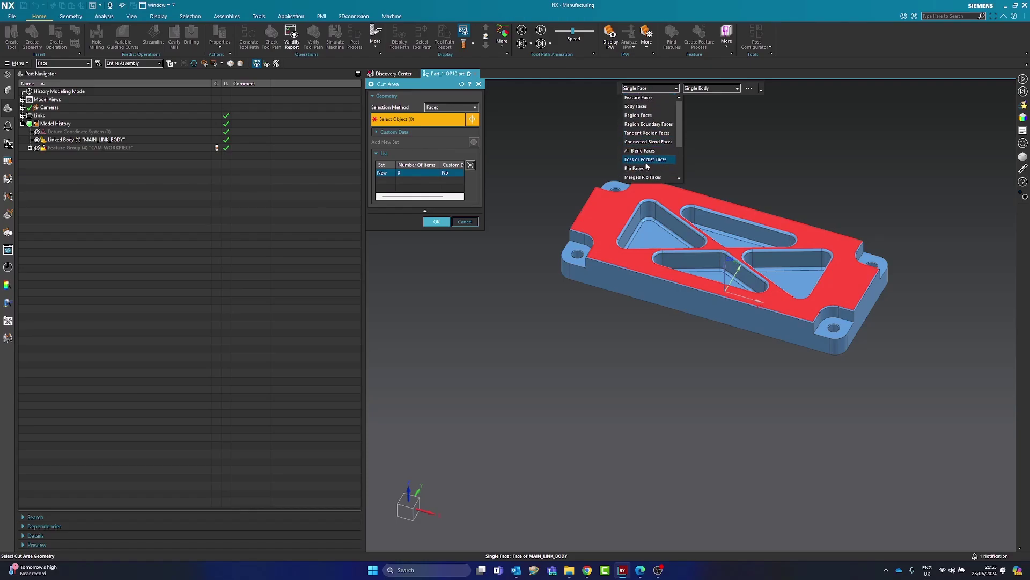
click(649, 88)
click(650, 88)
click(648, 107)
middle_drag(644, 268, 642, 334)
click(650, 286)
middle_drag(570, 258, 665, 122)
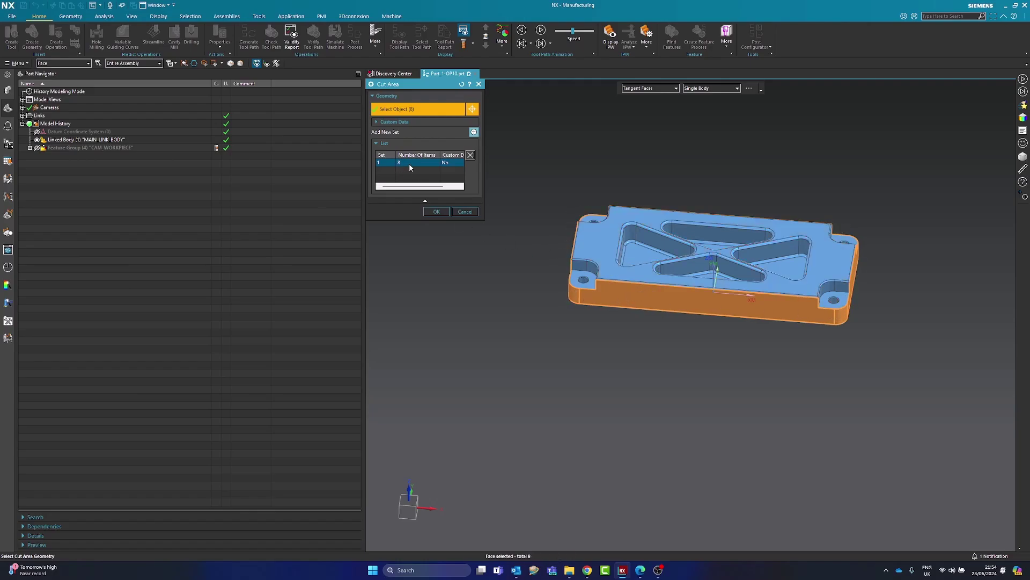
click(432, 211)
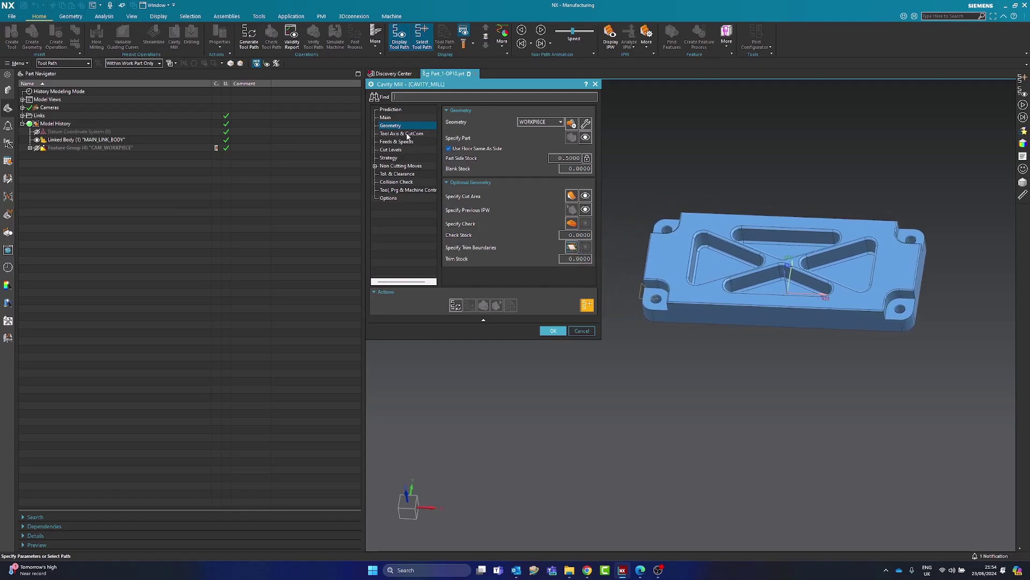
Review the tool axis and cutter compensation settings, keeping the +ZM Axis.
click(407, 133)
click(555, 126)
middle_drag(785, 276, 745, 171)
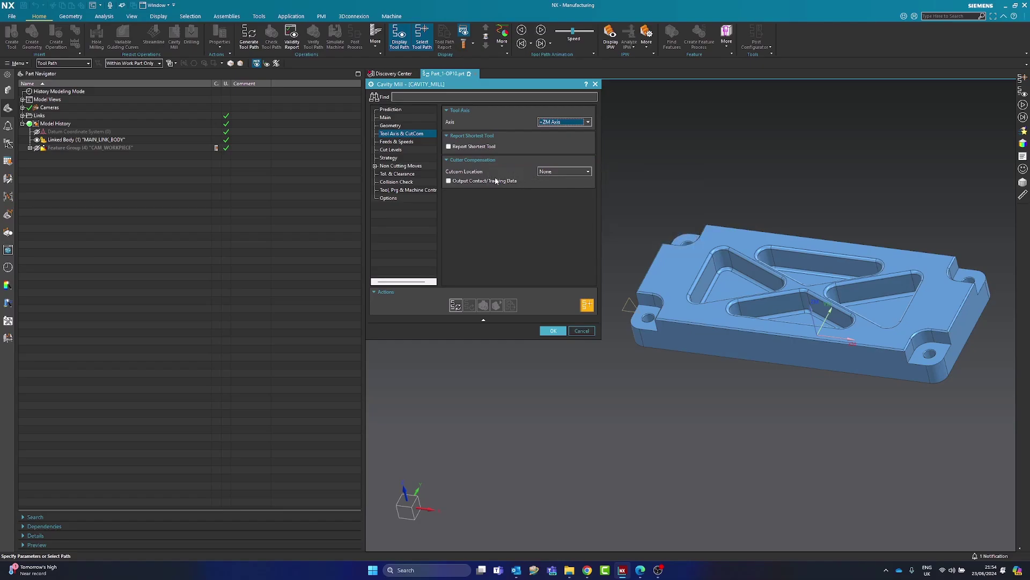
Set the spindle speed to 12500 rpm and the cut feed rate to 6500 mmpm.
click(396, 142)
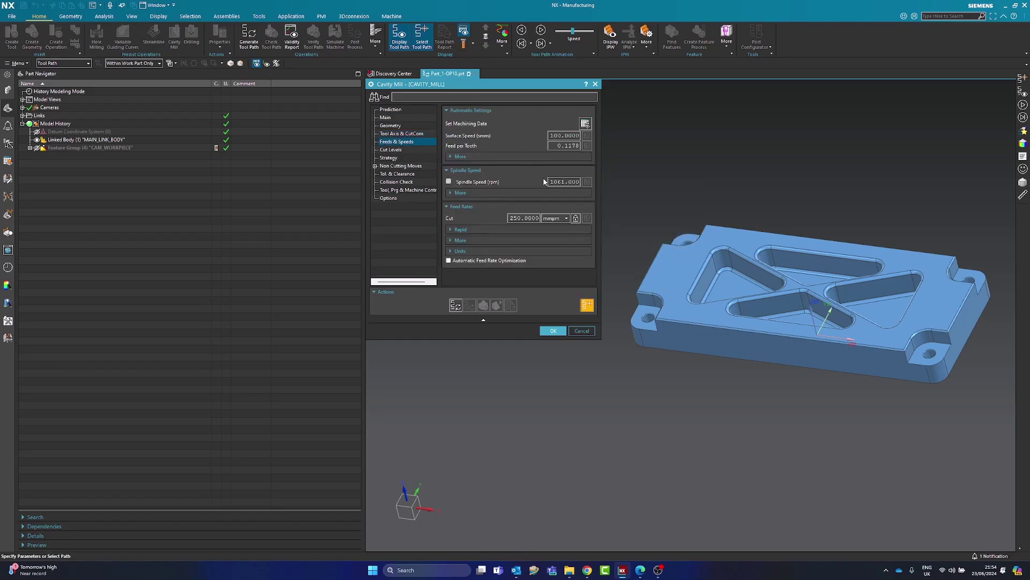
double_click(559, 181)
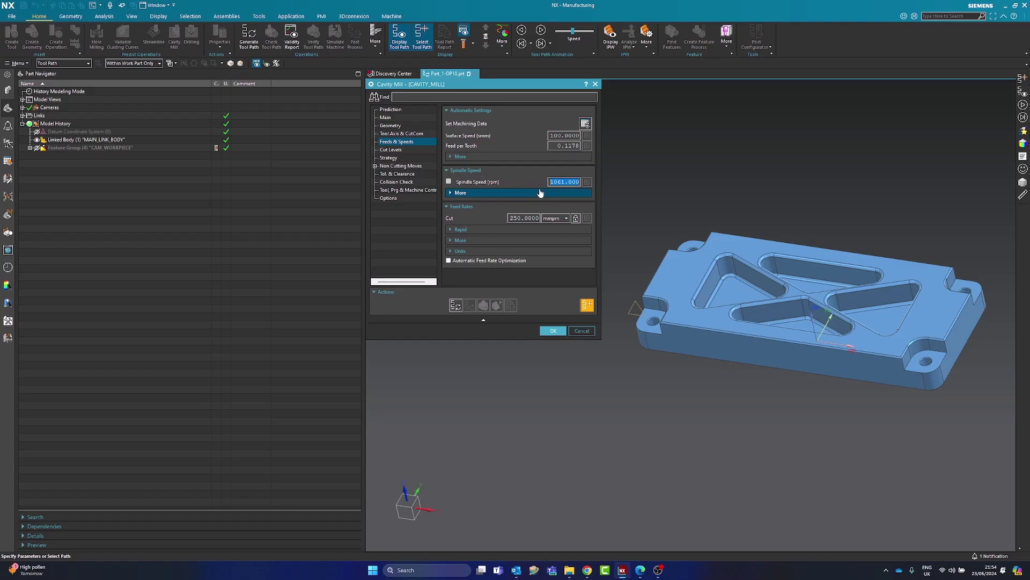
text(12500)
key(Tab)
text(6500)
click(406, 149)
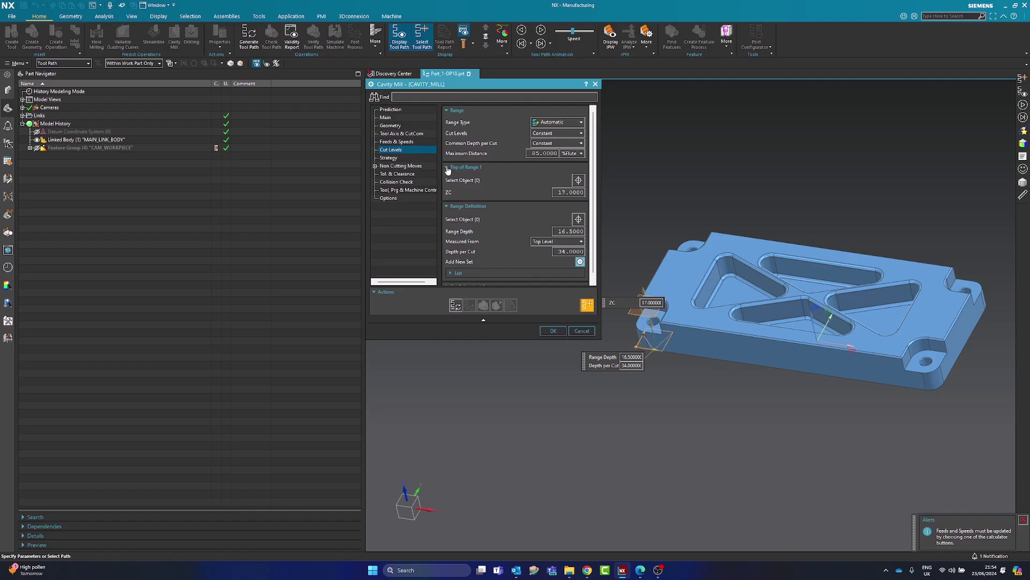
click(400, 141)
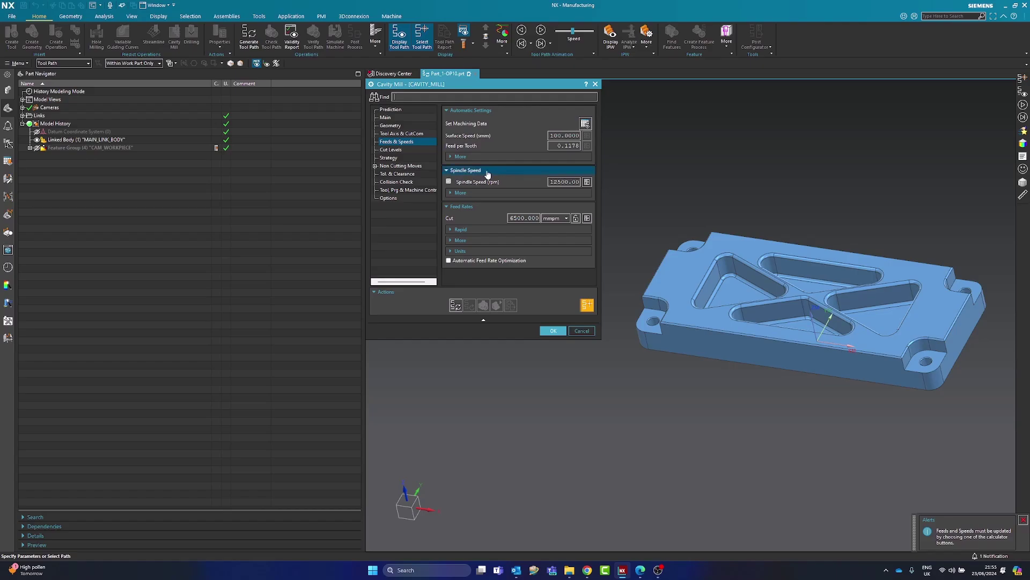
Show the CAM_WORKPIECE feature group and set the top of cut range 1 to the blank's top face.
click(402, 150)
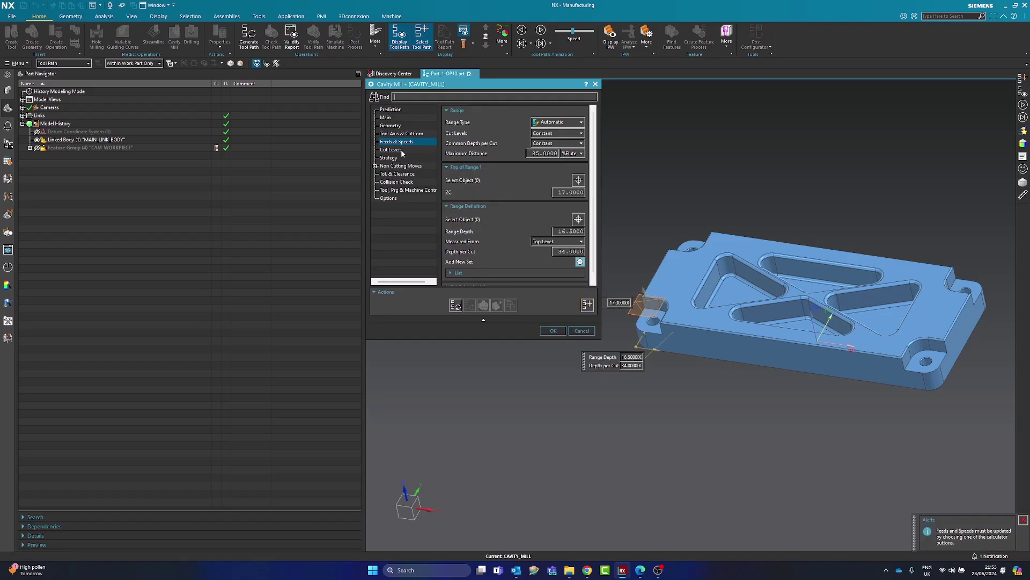
click(495, 181)
middle_drag(719, 391, 736, 405)
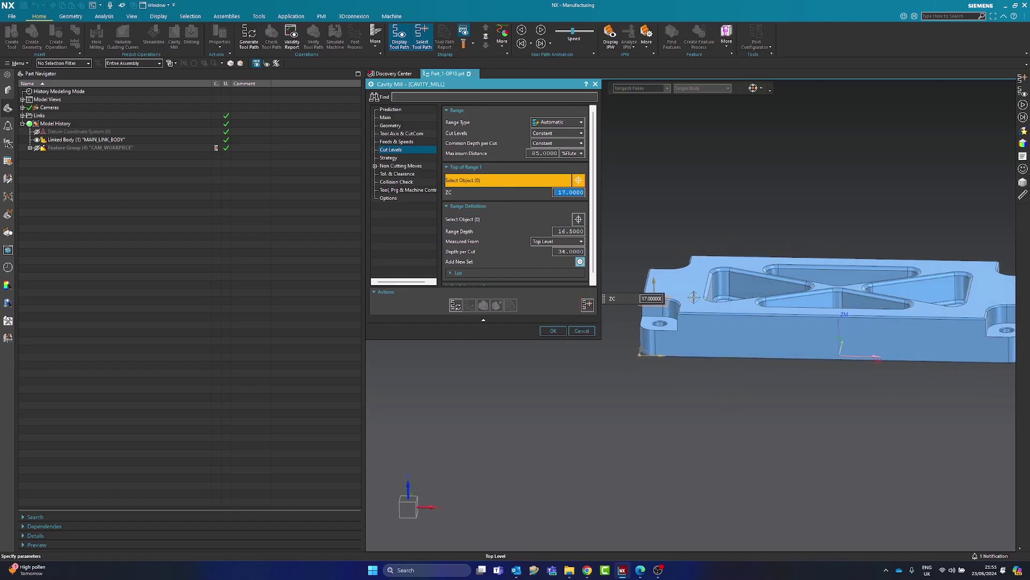
middle_drag(682, 288, 752, 270)
click(37, 148)
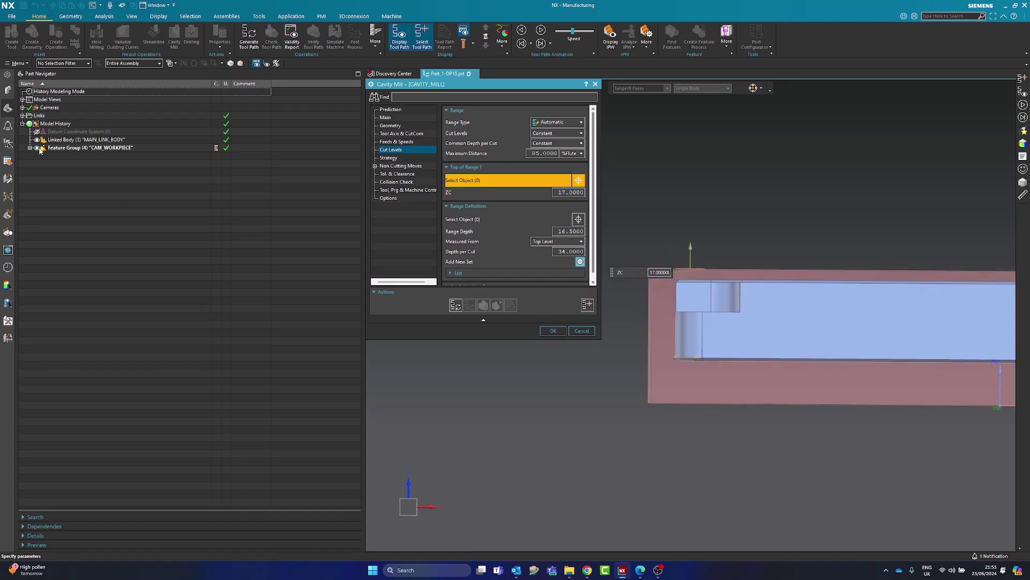
middle_drag(734, 304, 731, 307)
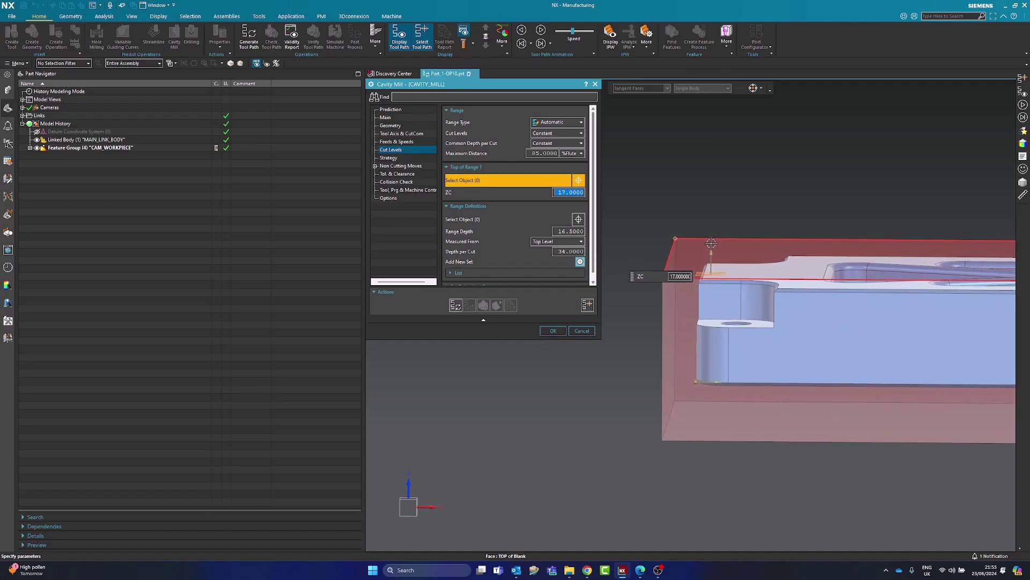
click(698, 247)
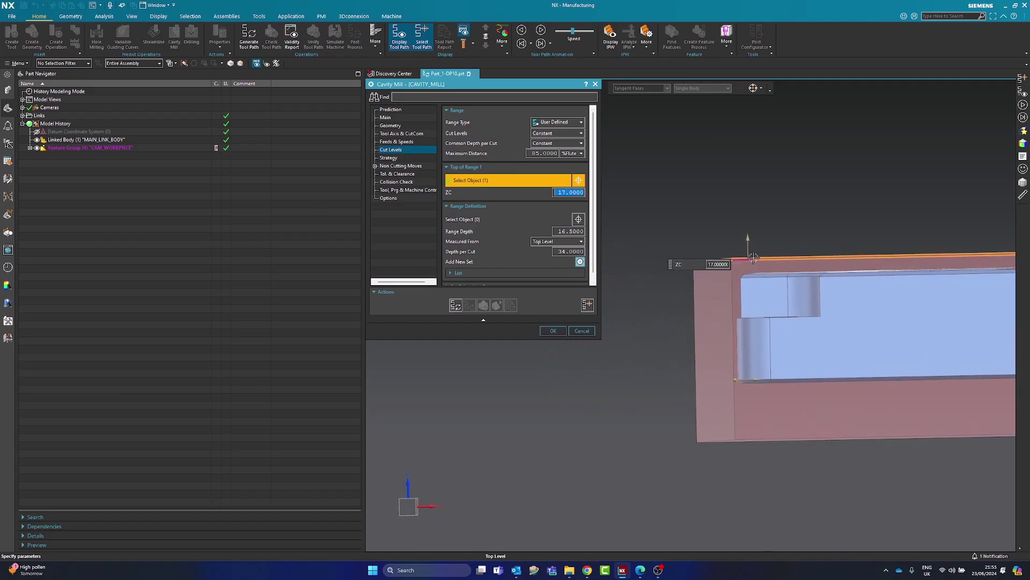
middle_click(750, 386)
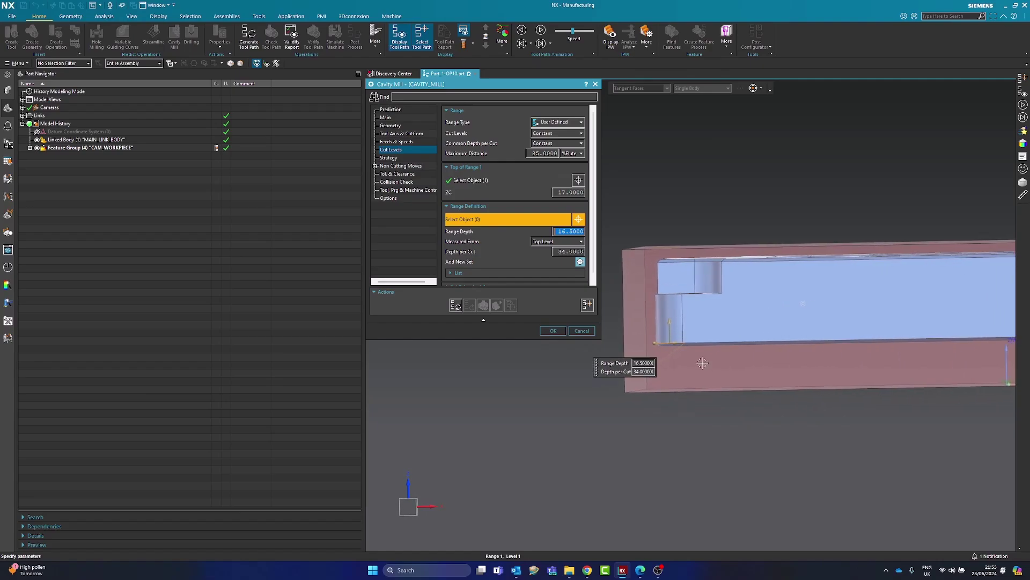
Remove the existing cut range, define a new one at the blank's bottom face, and set its range depth to 20 mm.
click(555, 275)
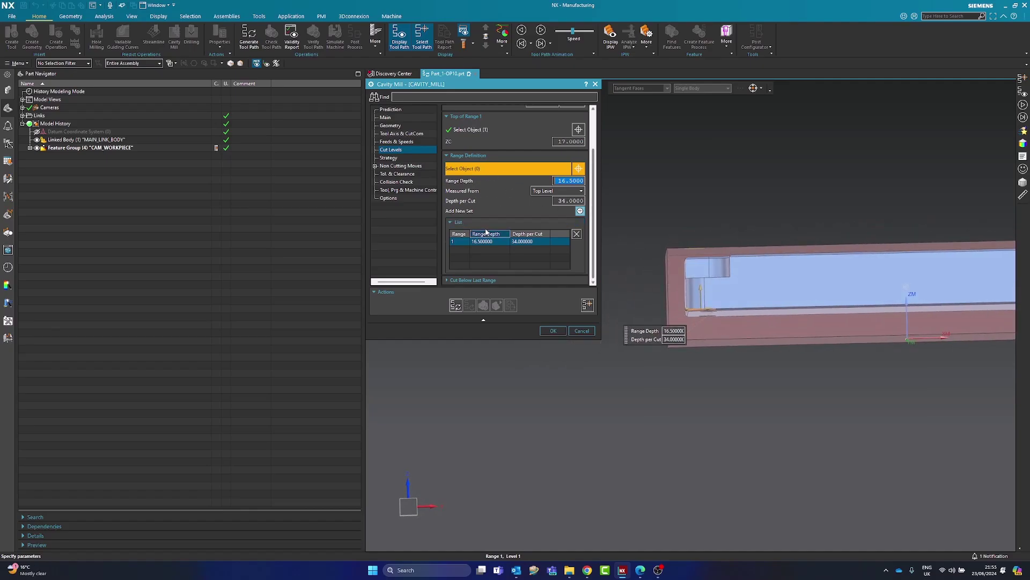
scroll(463, 216, up, 2)
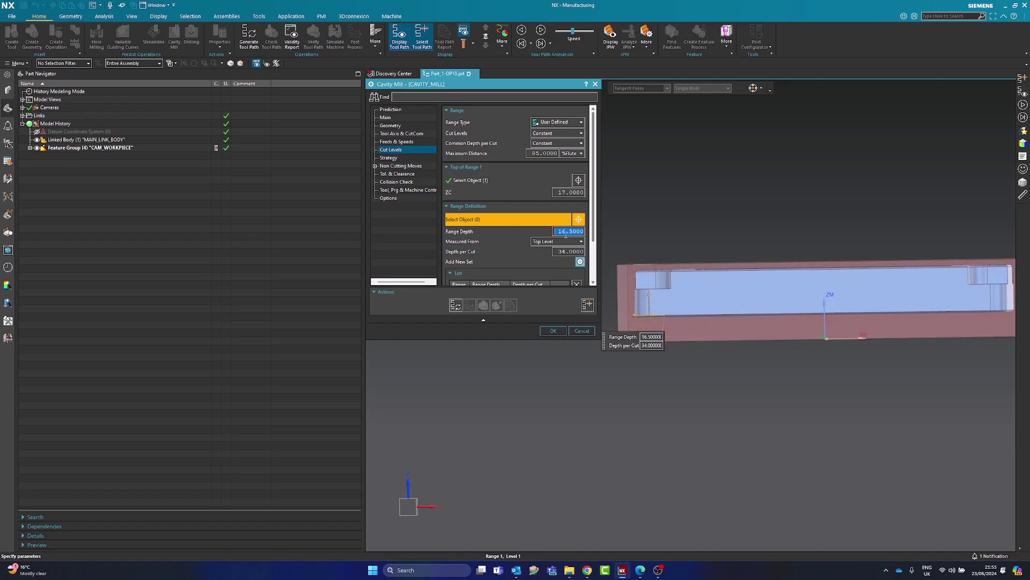
click(580, 262)
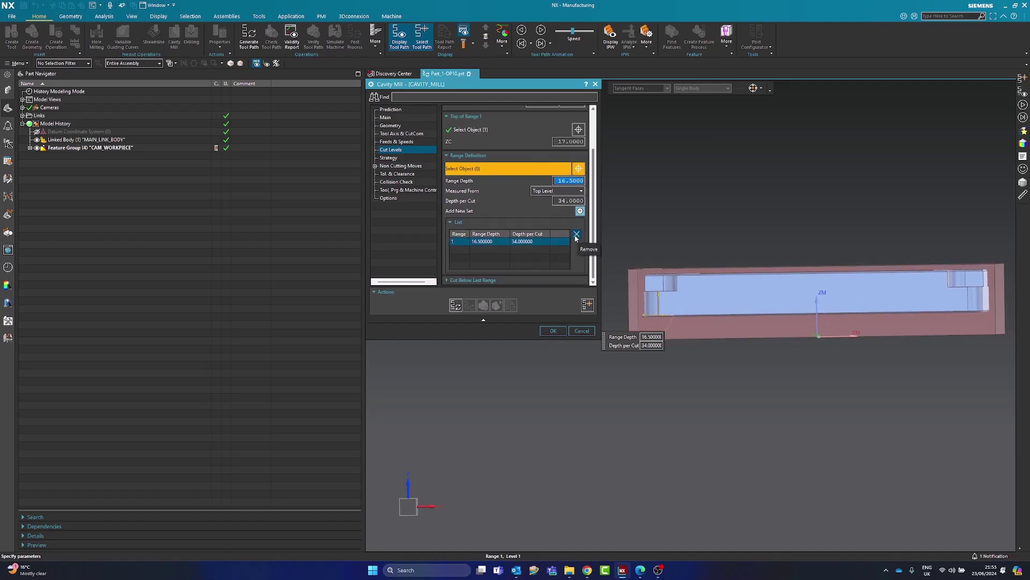
click(576, 236)
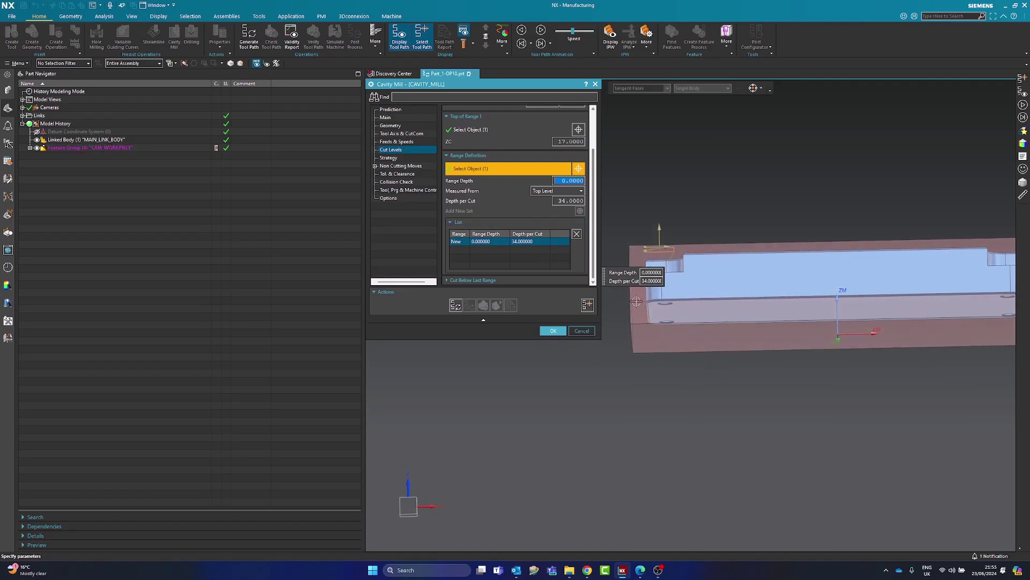
click(650, 348)
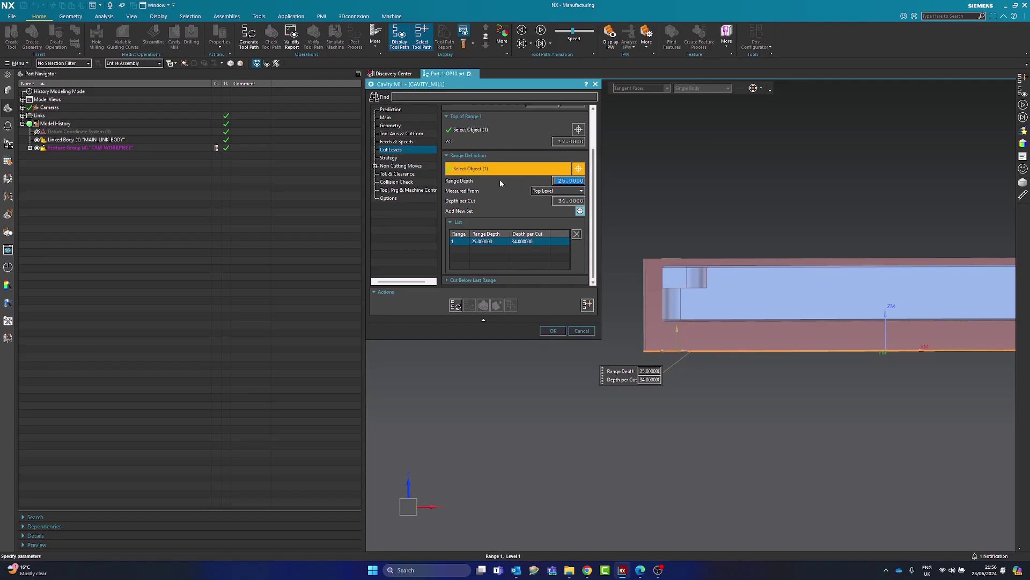
click(566, 181)
key(Return)
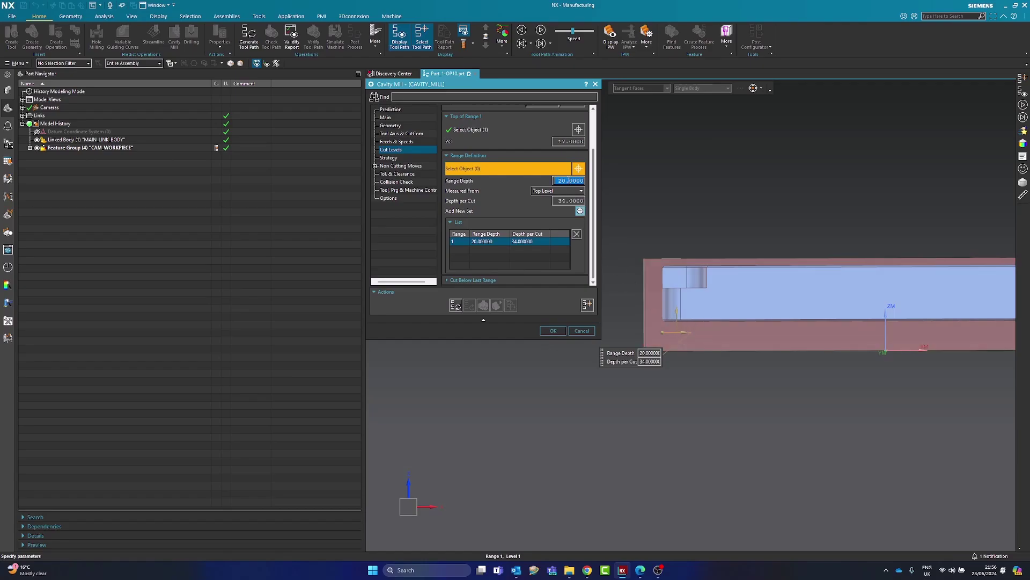
Reselect the blank's bottom face for range 1 and reduce the range depth by 5 mm to 20 mm.
middle_drag(720, 401, 717, 380)
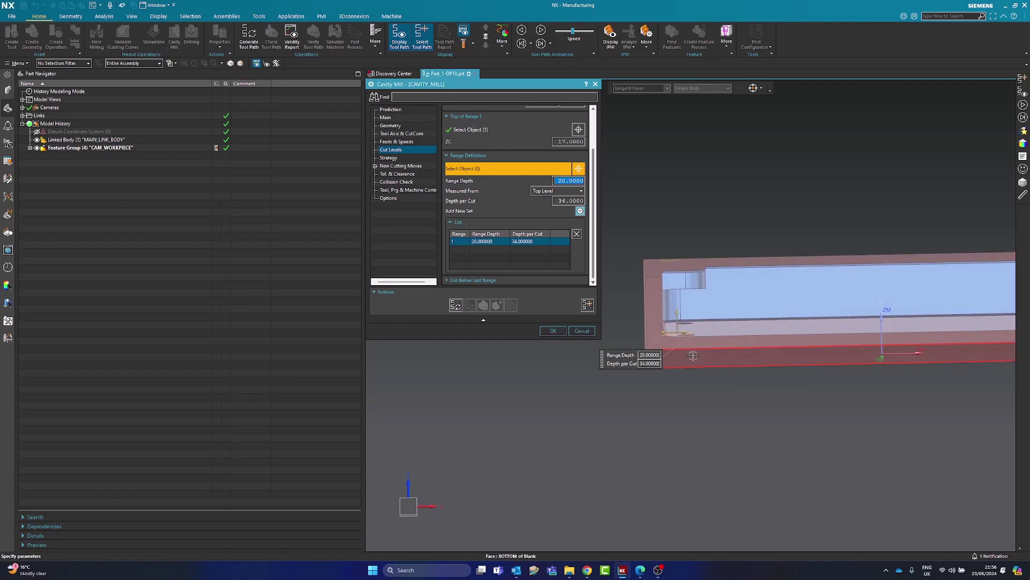
click(711, 360)
middle_drag(700, 417, 696, 434)
click(569, 180)
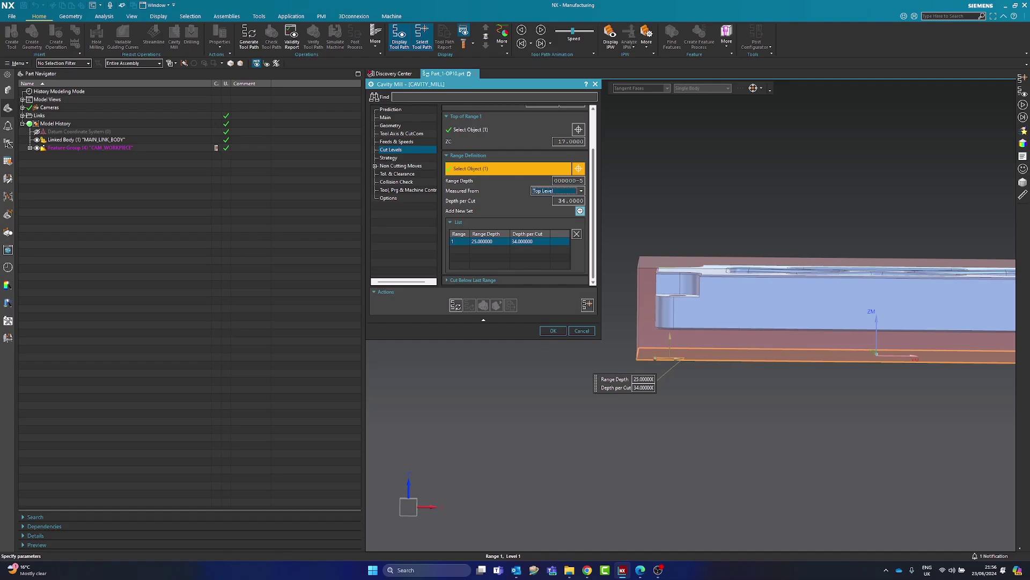
key(Return)
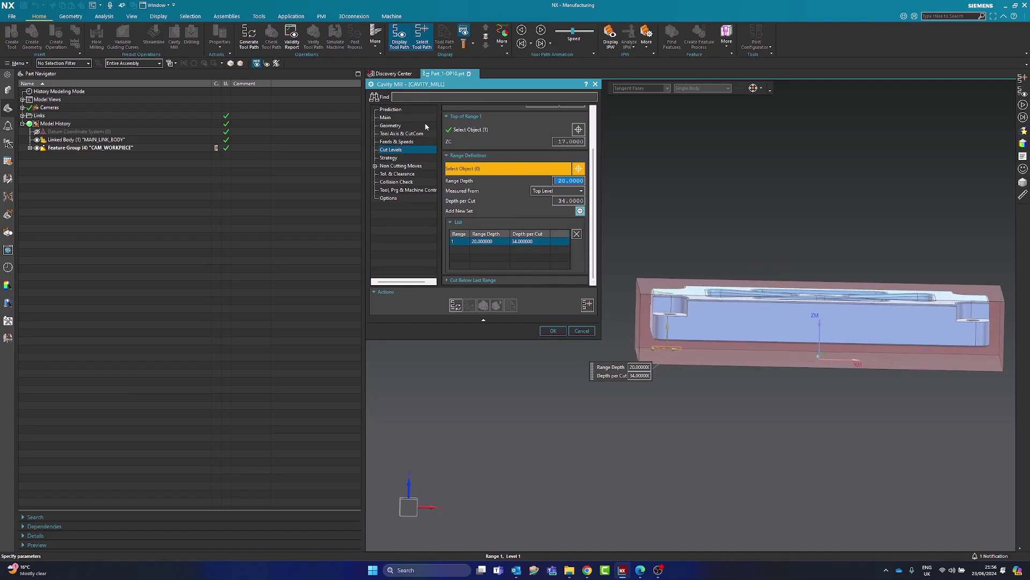
Set the common depth per cut to a maximum distance of 5 mm and check it in the cut levels list.
click(396, 119)
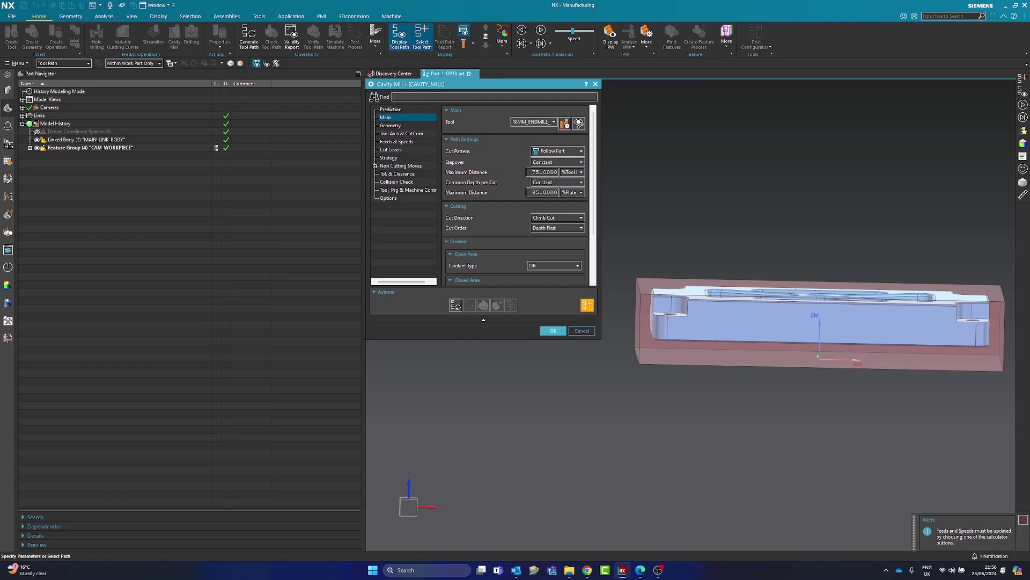
click(576, 192)
click(570, 202)
click(546, 192)
text(5)
key(Tab)
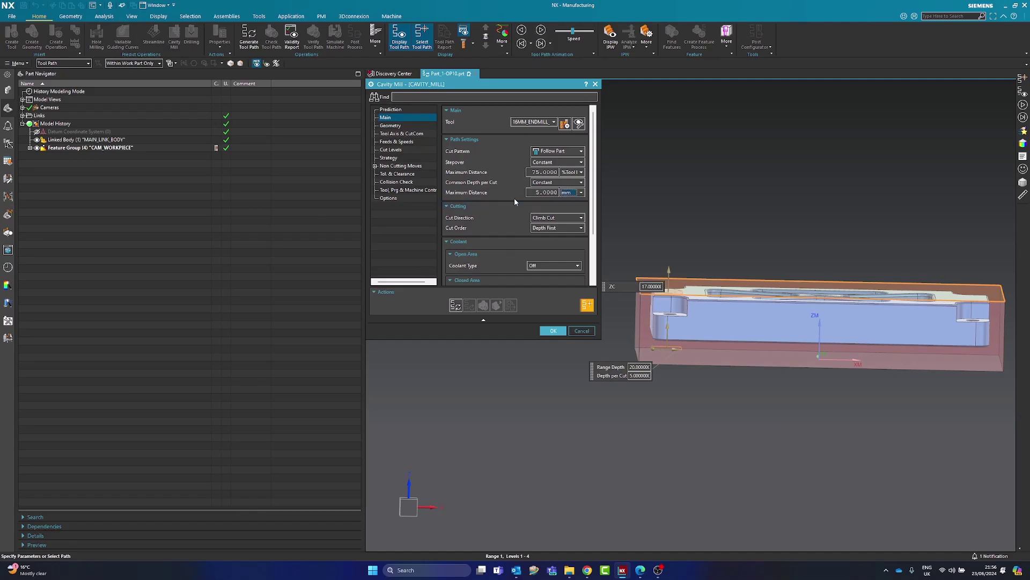
click(395, 150)
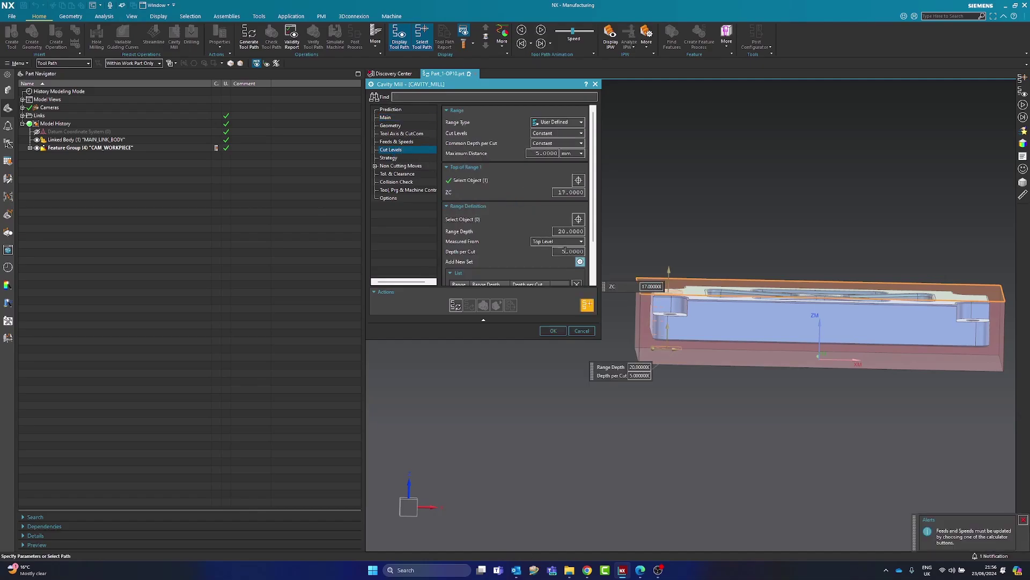
scroll(564, 248, down, 2)
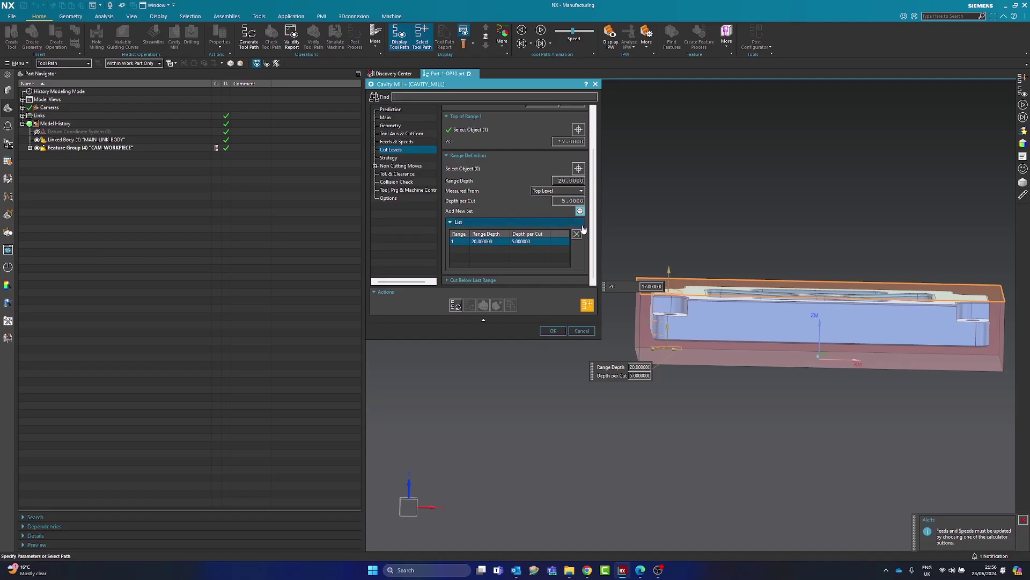
click(398, 151)
Keep the open area engage type as Arc and set its radius to 5 mm in the non-cutting moves.
click(389, 157)
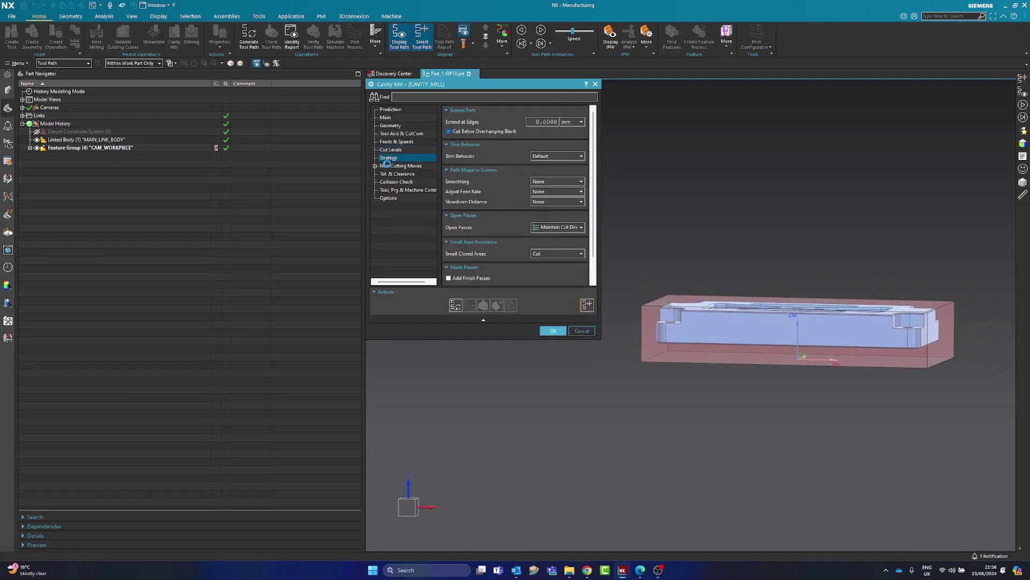
click(395, 166)
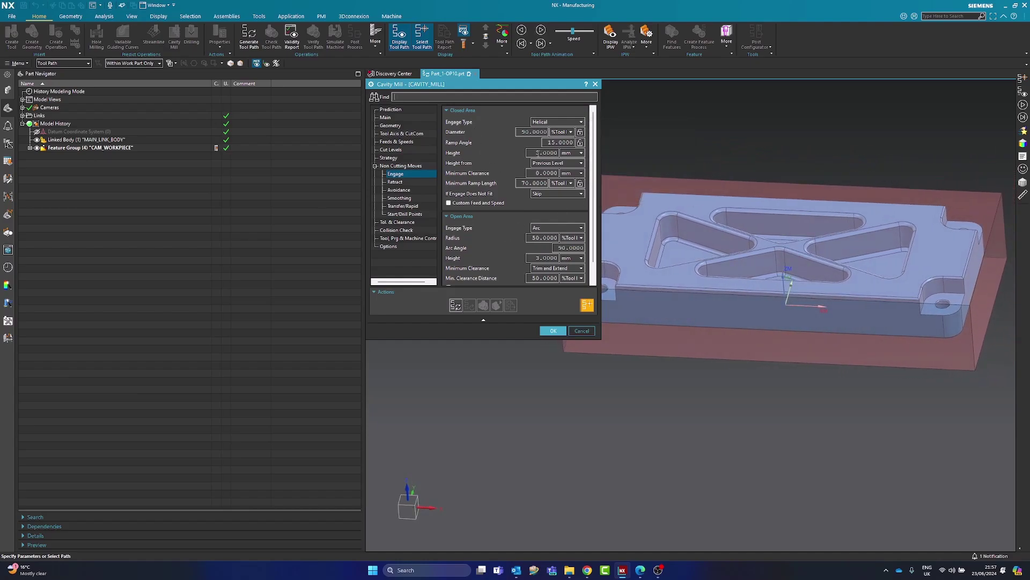
scroll(485, 238, down, 1)
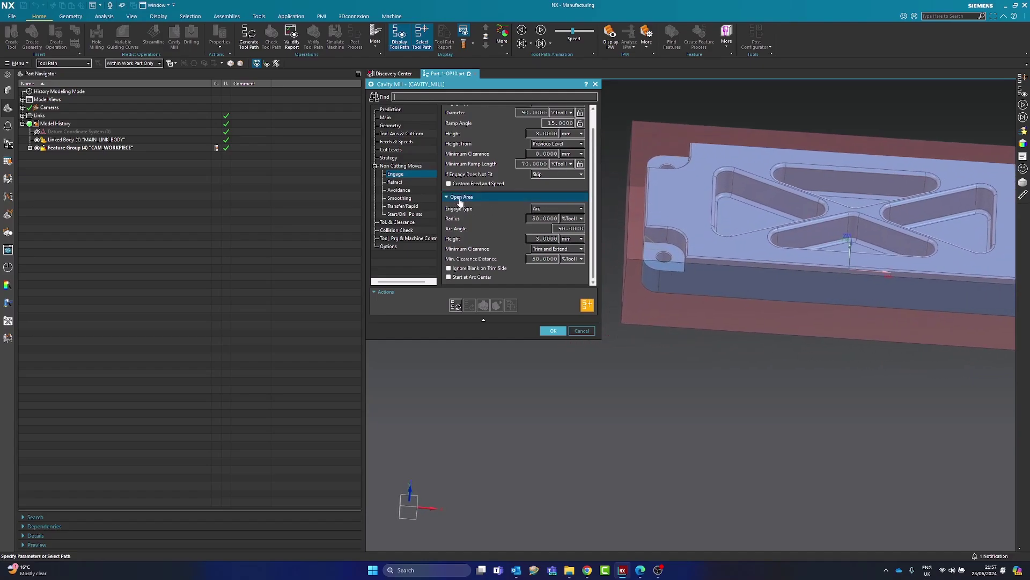
click(545, 210)
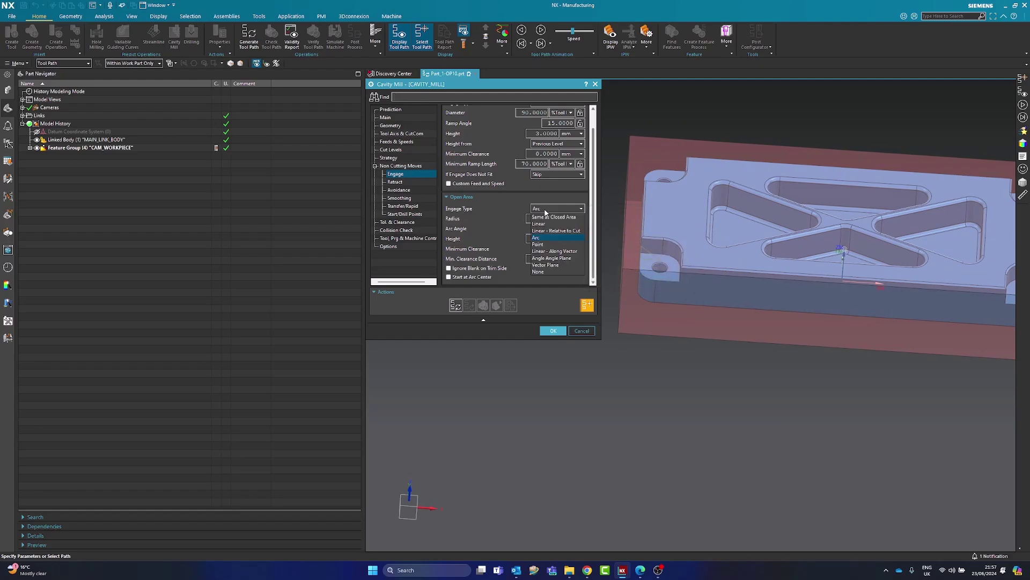
click(537, 237)
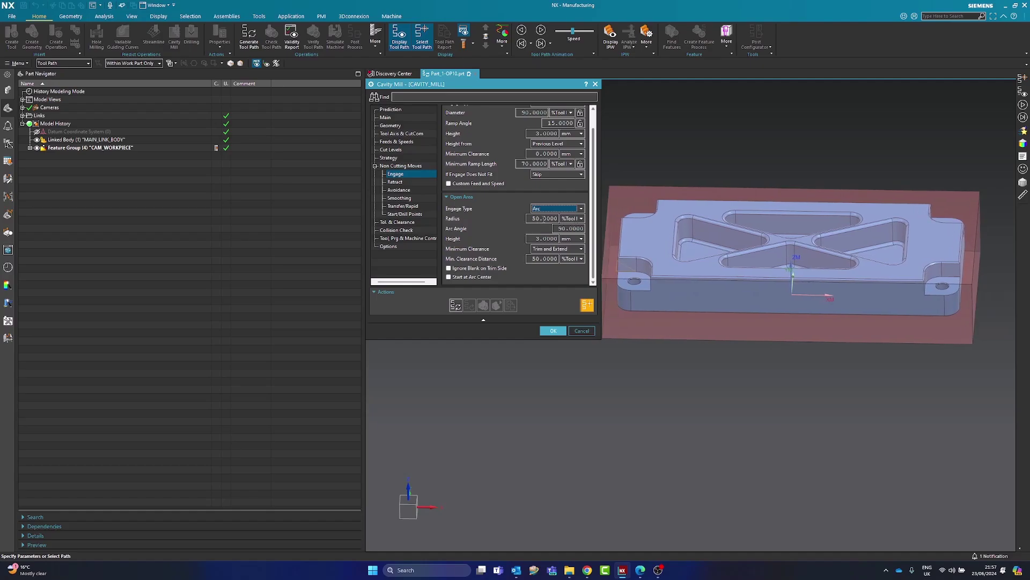
click(571, 221)
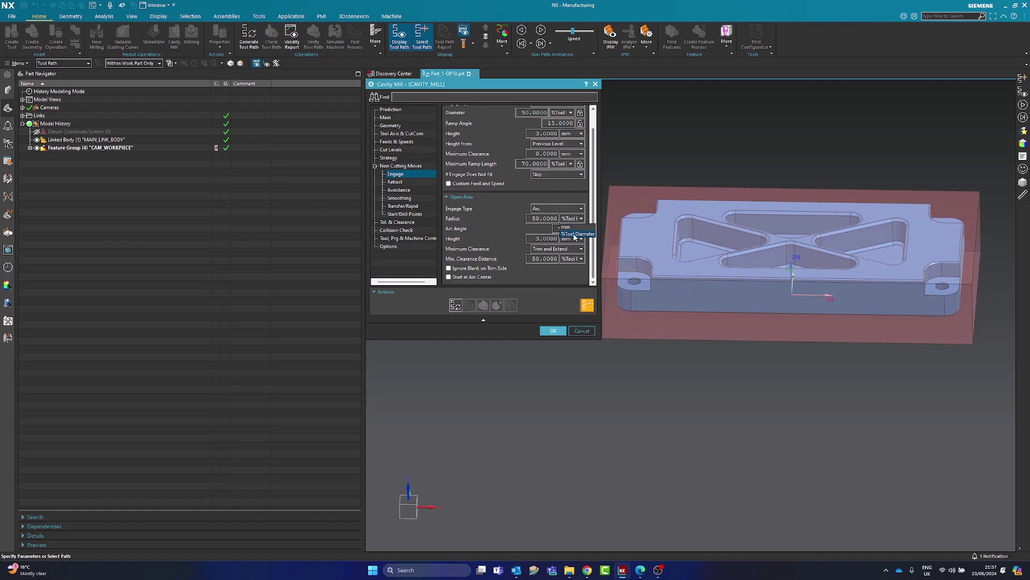
click(575, 219)
click(574, 227)
click(550, 218)
text(5)
Review the retract, avoidance and smoothing settings, keeping the retract type Same as Engage.
click(400, 183)
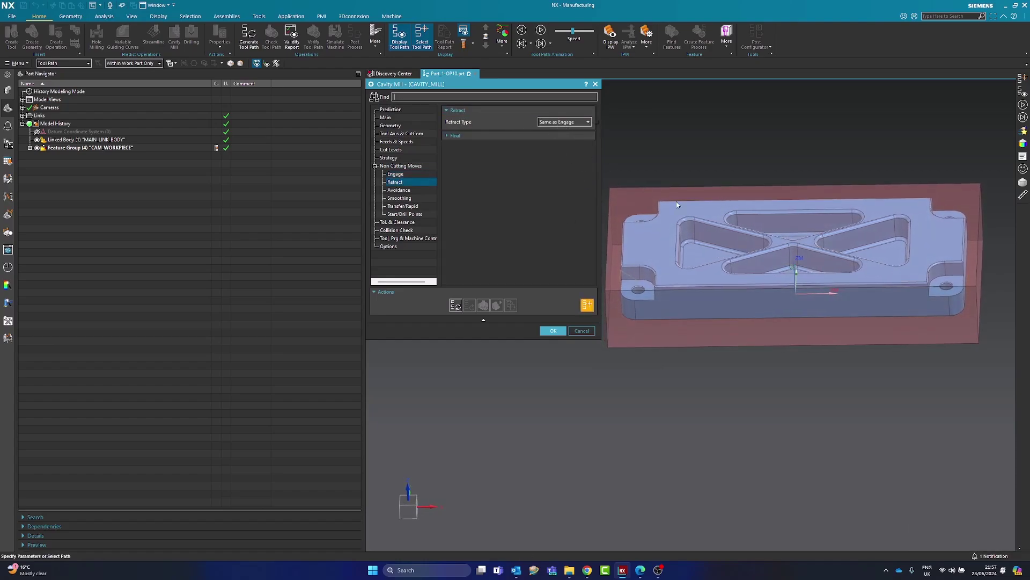
click(406, 175)
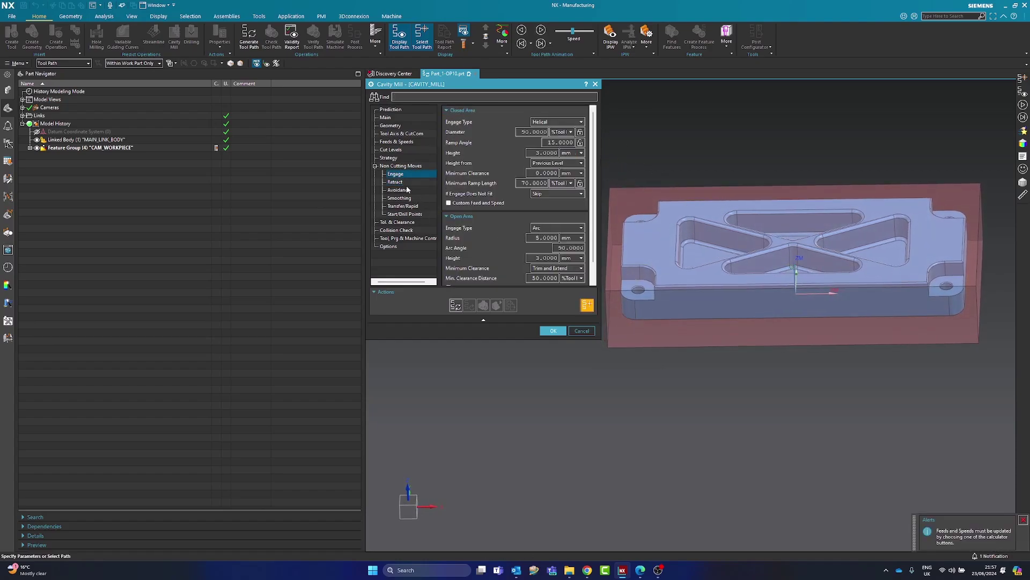
click(409, 181)
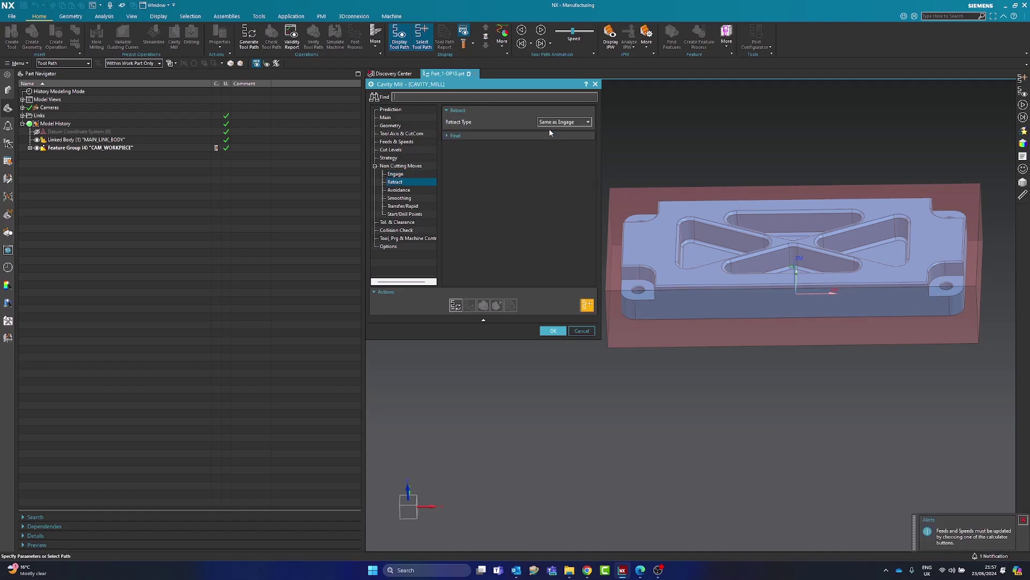
click(410, 190)
click(406, 198)
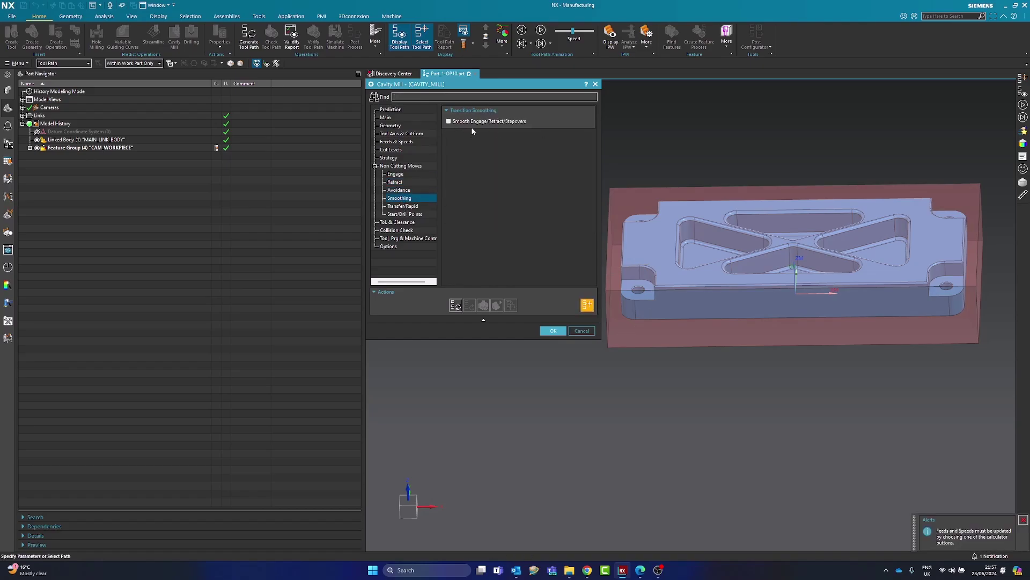
Set the clearance option to Automatic Plane, preview it at 5 mm, and set the safe clearance distance to 10 mm.
click(409, 207)
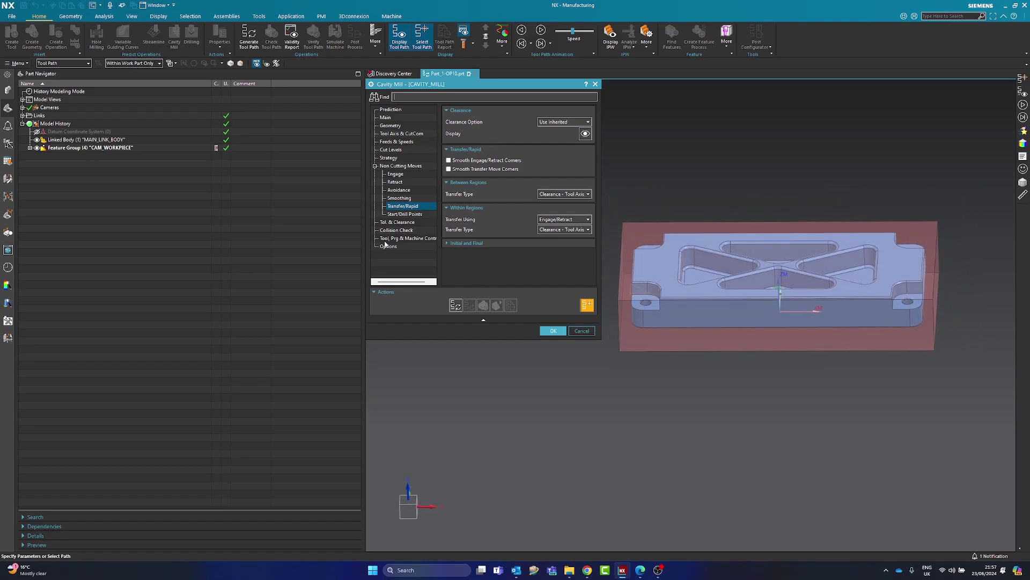
click(562, 122)
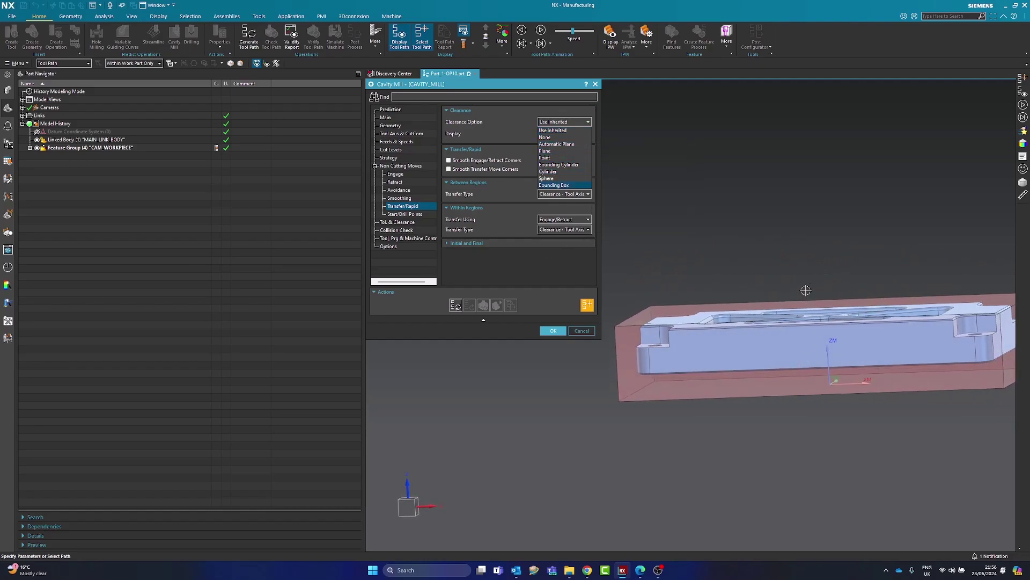
click(565, 144)
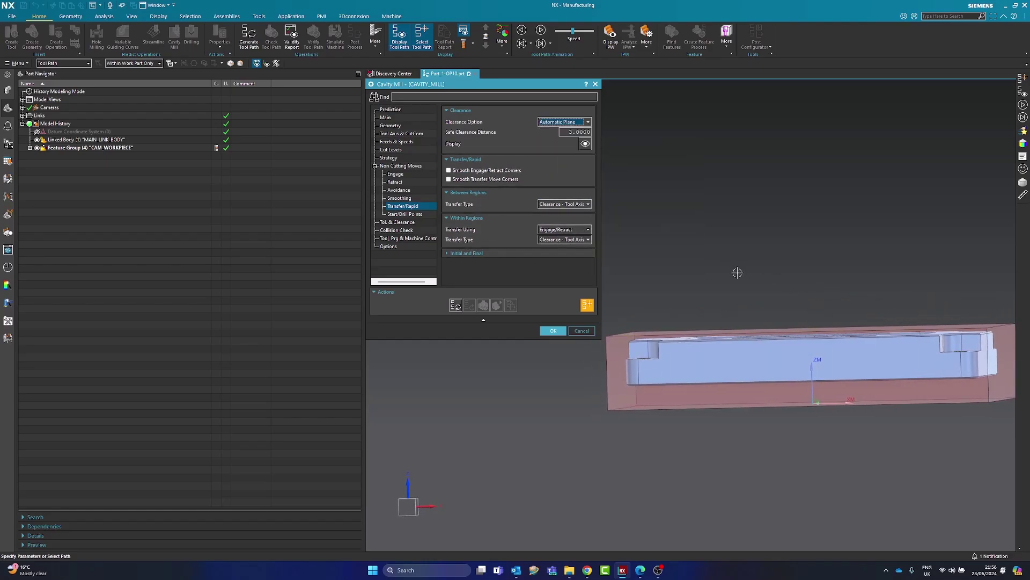
click(571, 133)
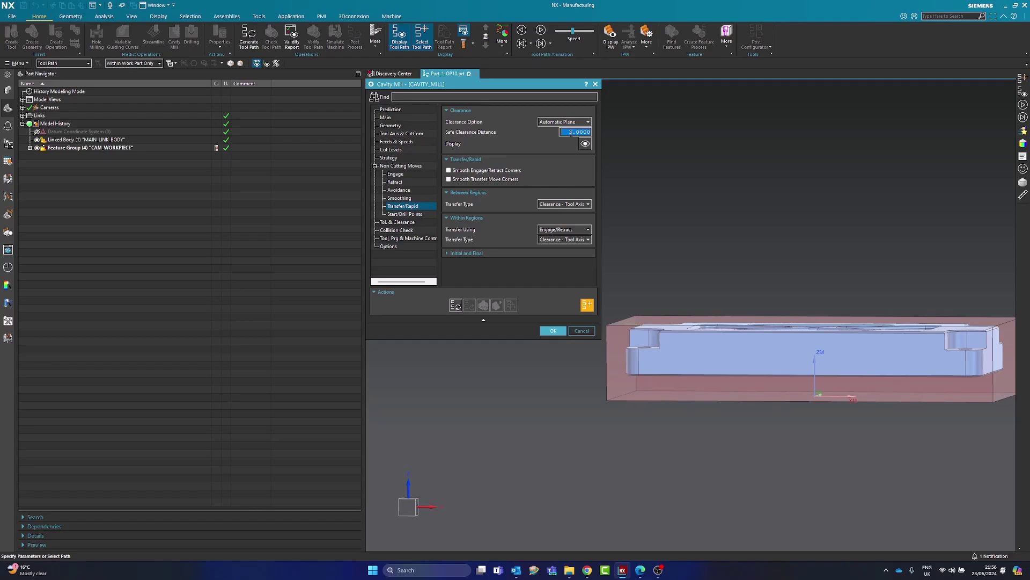
click(585, 144)
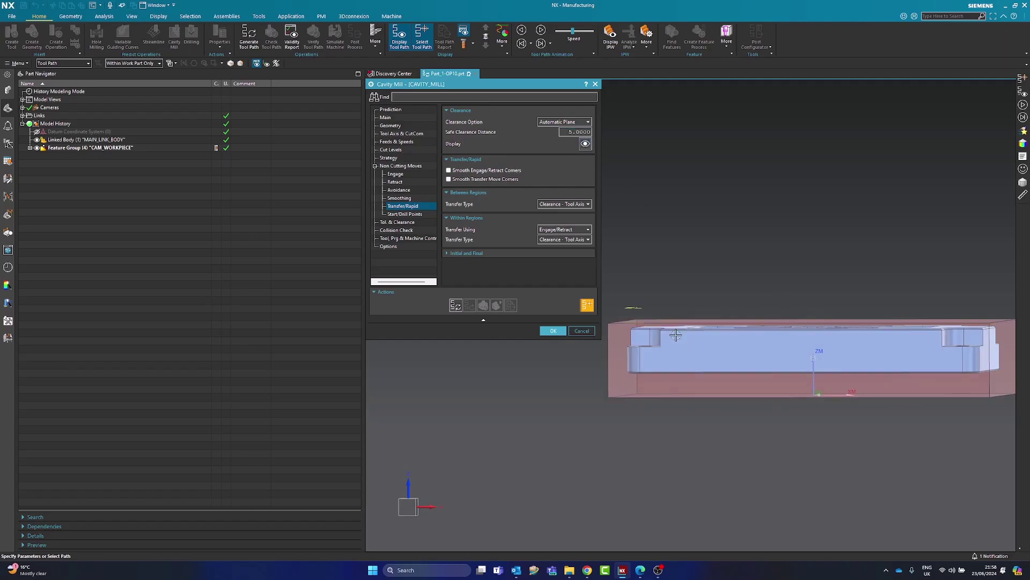
scroll(645, 322, up, 3)
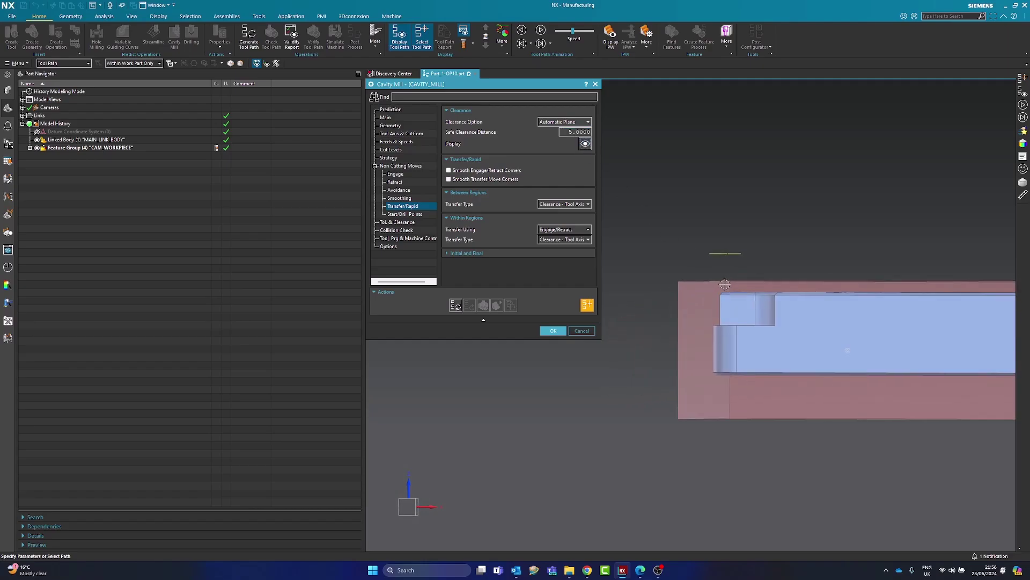
double_click(578, 131)
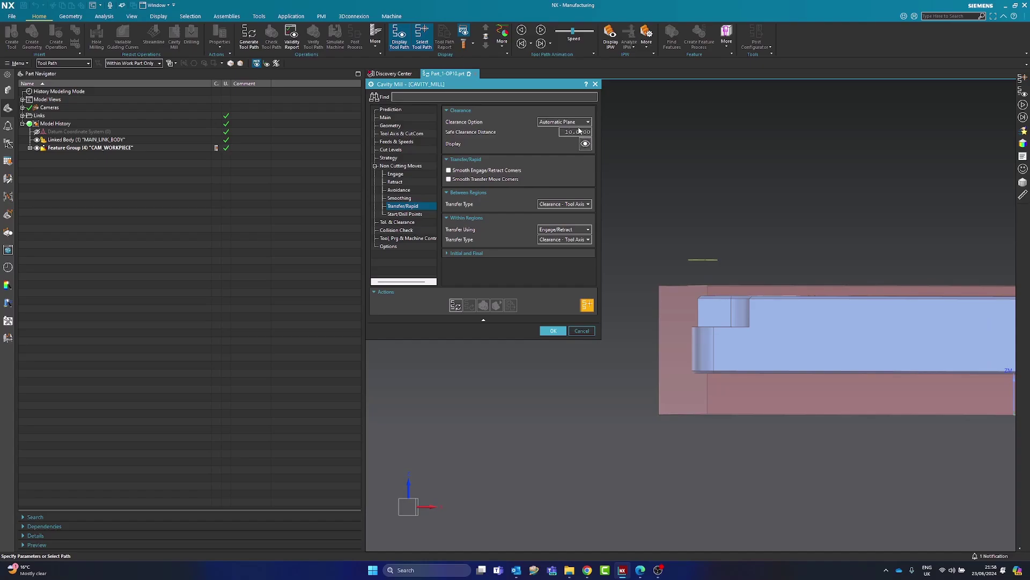
click(585, 144)
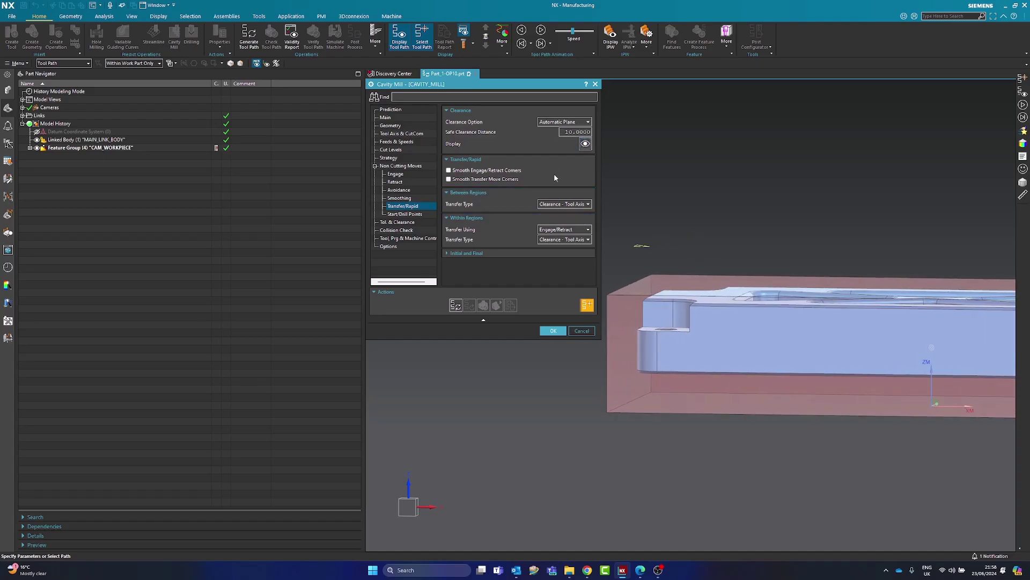
Try a Plane clearance option on the part's top face and switch back to Automatic Plane.
click(561, 123)
click(553, 154)
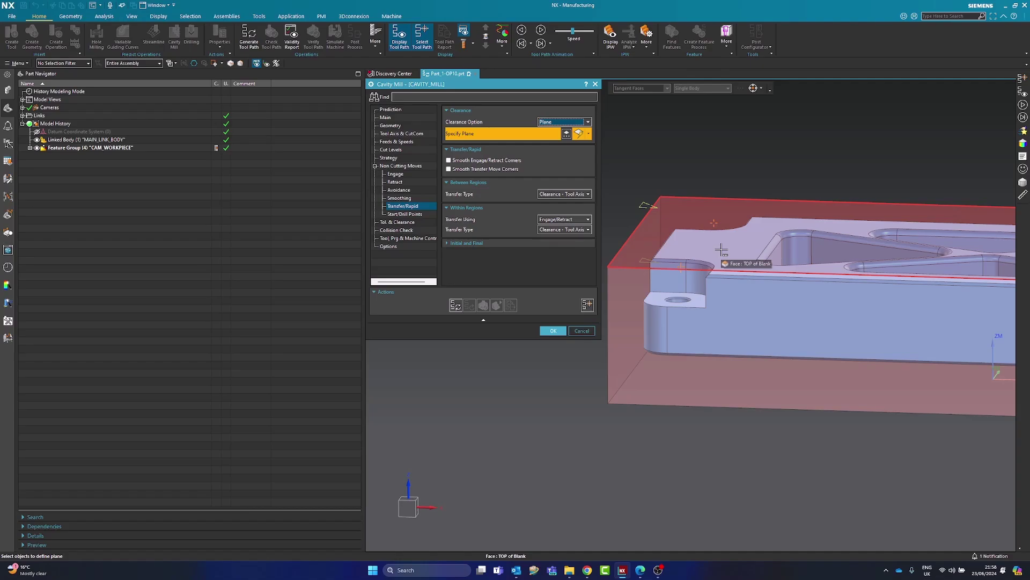
click(721, 251)
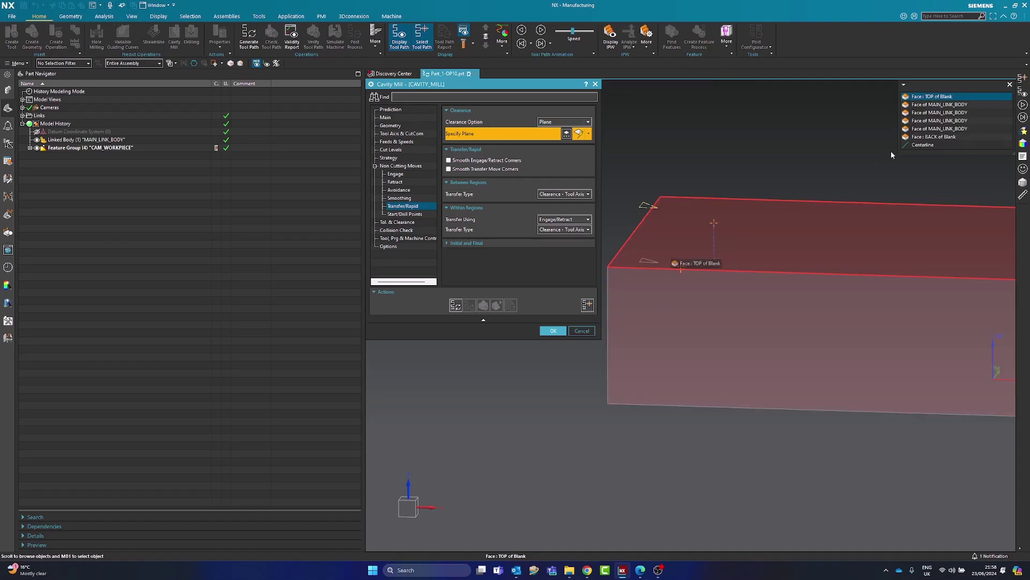
click(945, 112)
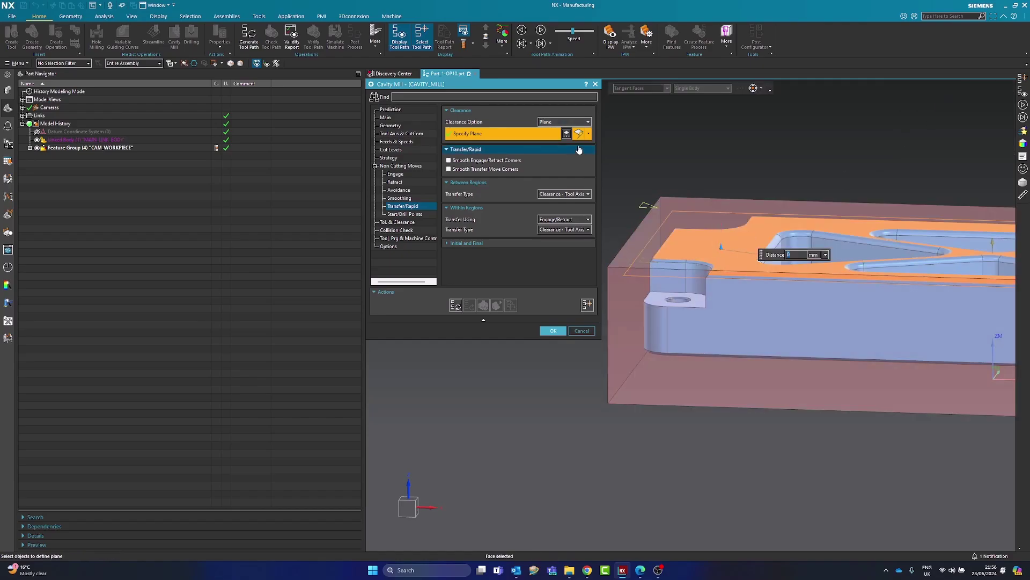
click(563, 122)
click(553, 144)
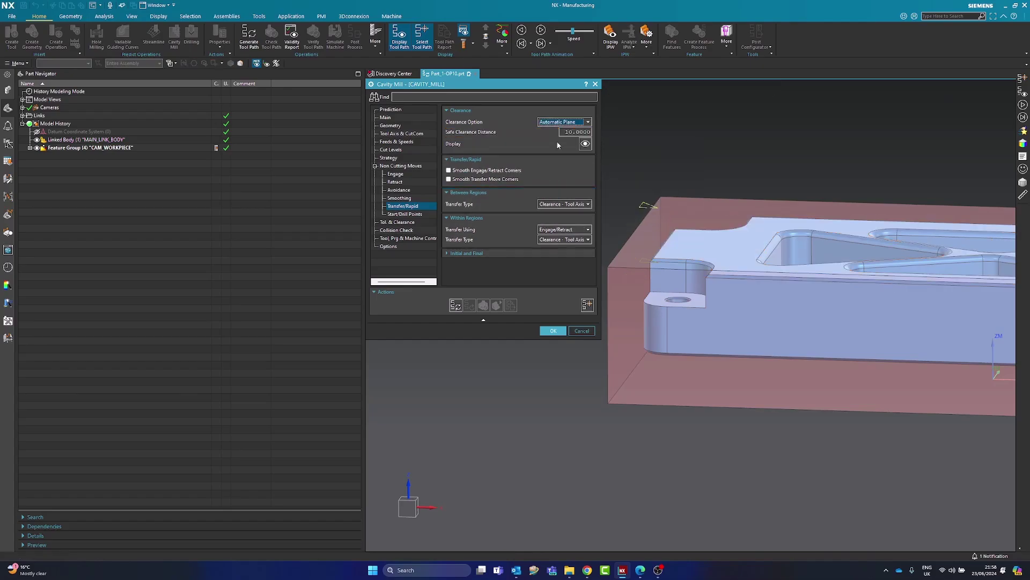
Preview the automatic clearance plane and review the tolerance, tool clearance and collision check settings.
click(585, 144)
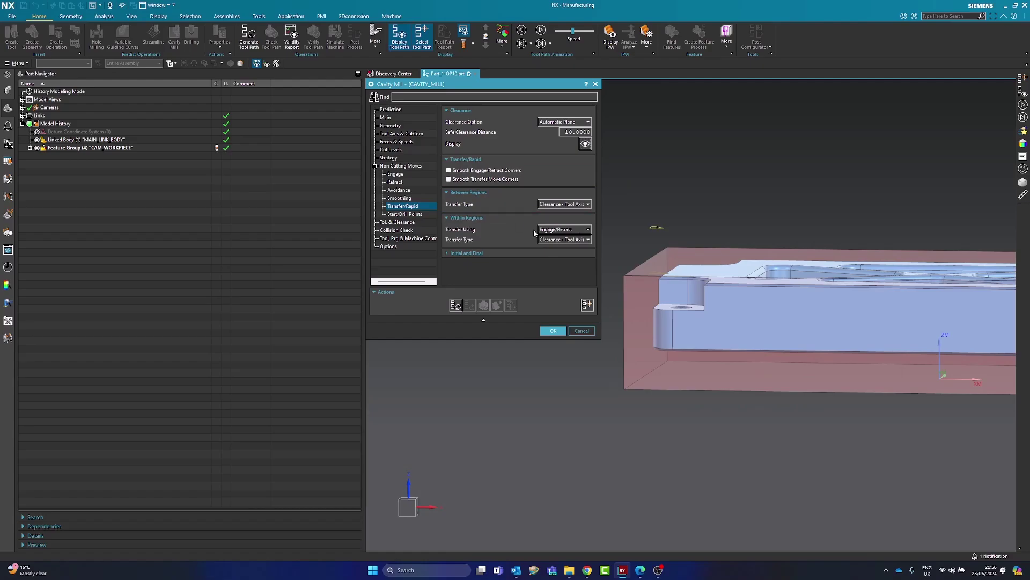
click(400, 222)
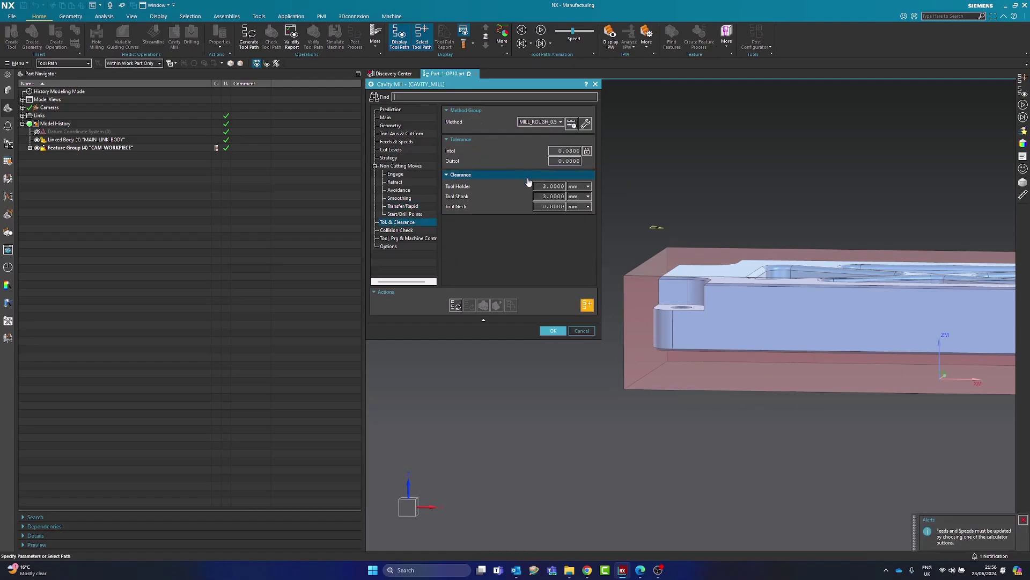
key(Down)
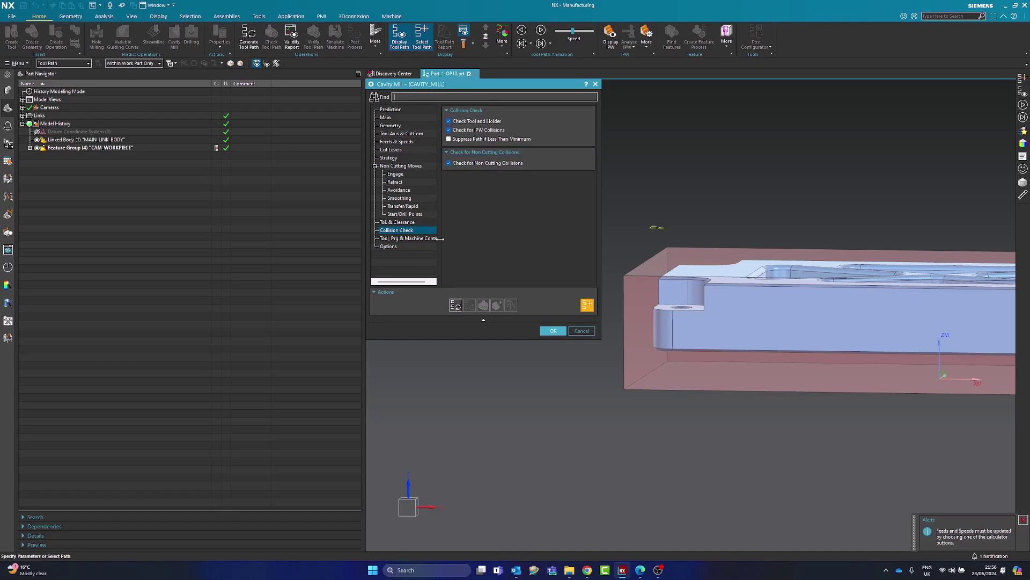
Generate the cavity mill tool path, accept the operation, and inspect the engage moves around the blank's corner.
click(455, 306)
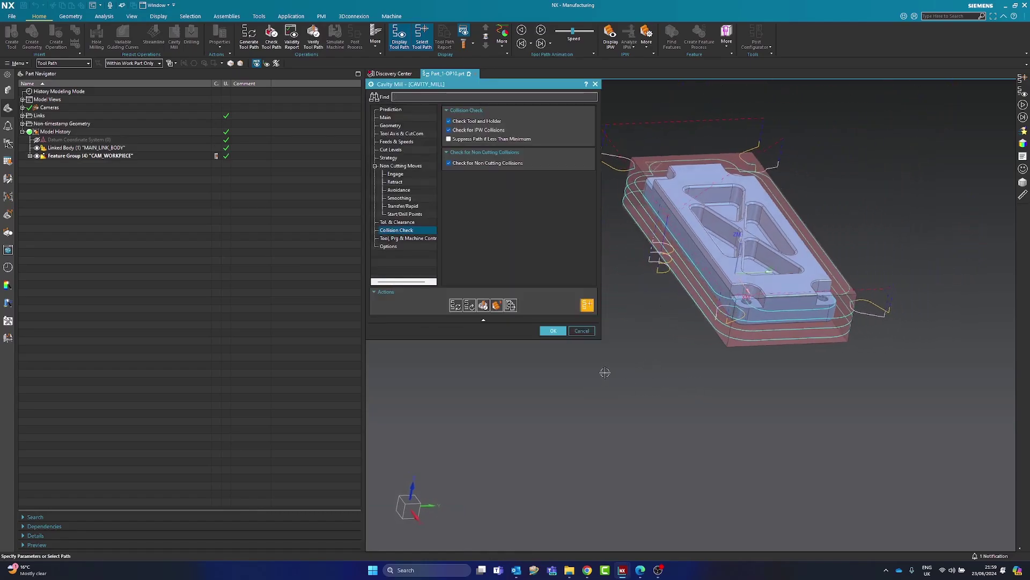
click(551, 332)
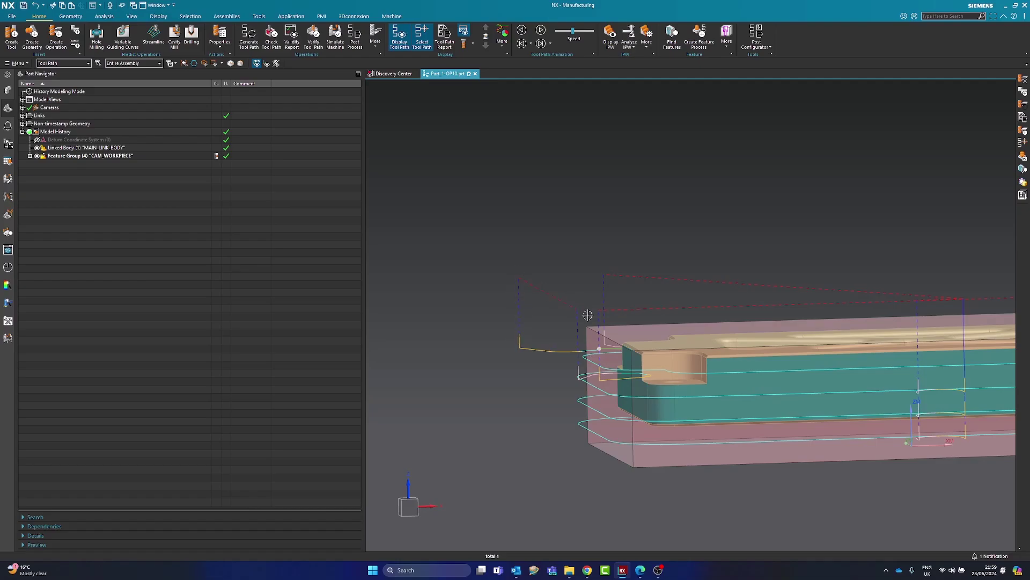
scroll(605, 321, down, 1)
scroll(488, 302, up, 4)
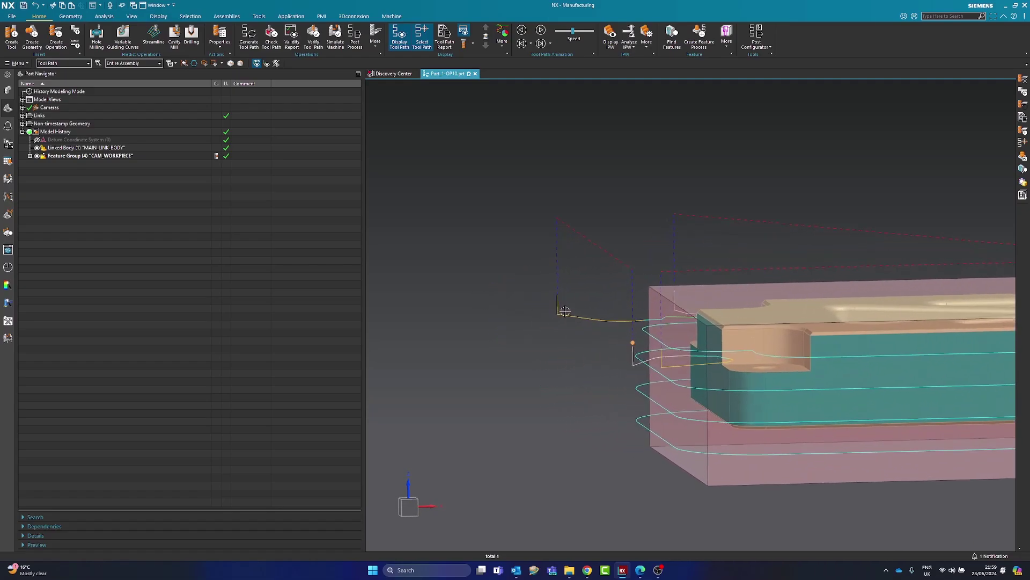
middle_drag(548, 308, 531, 322)
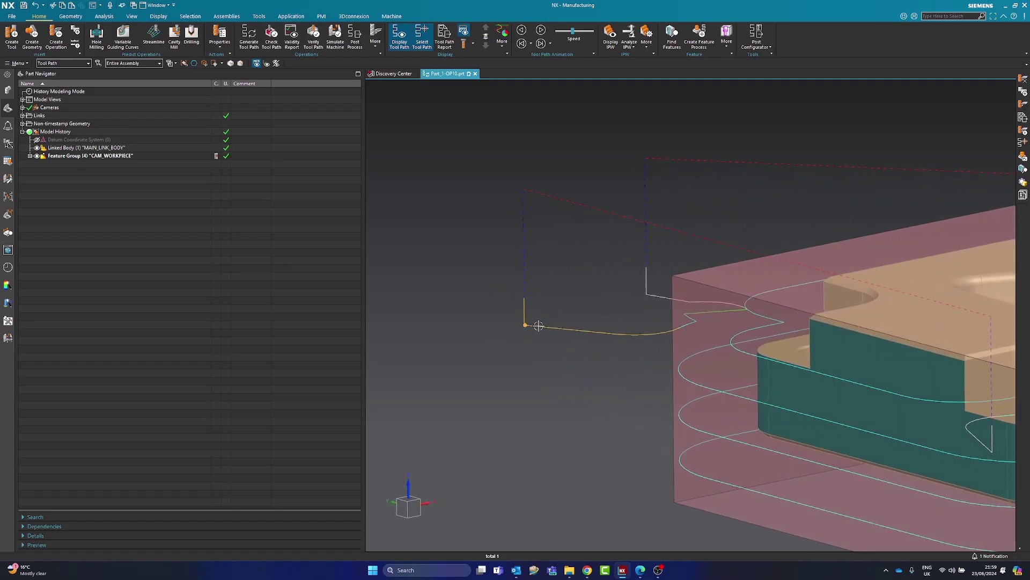
scroll(643, 355, up, 1)
middle_drag(642, 355, 571, 327)
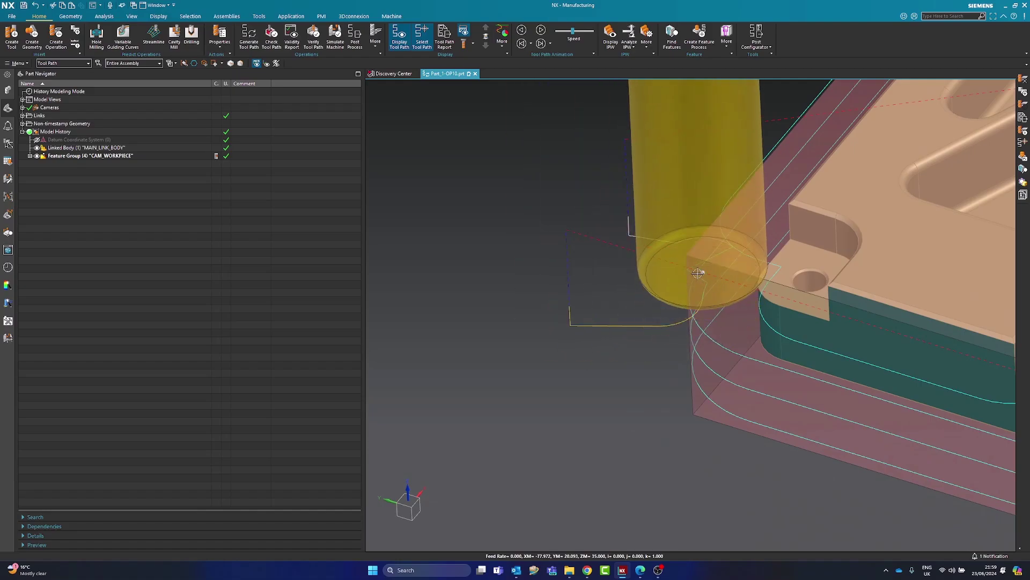
click(594, 297)
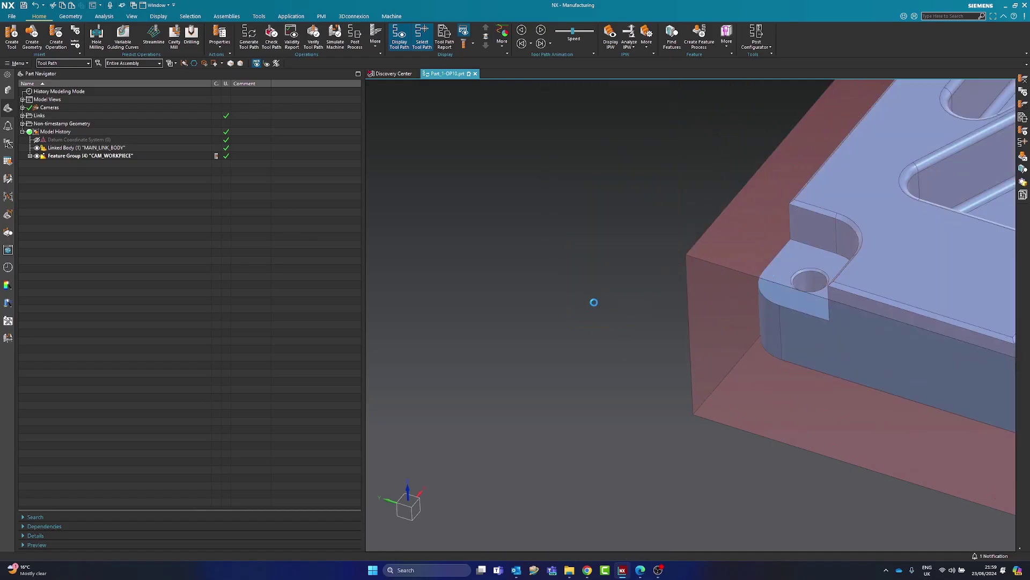
Select the CAVITY_MILL operation and switch its tool path display and tool path selection off and back on.
click(10, 145)
click(79, 139)
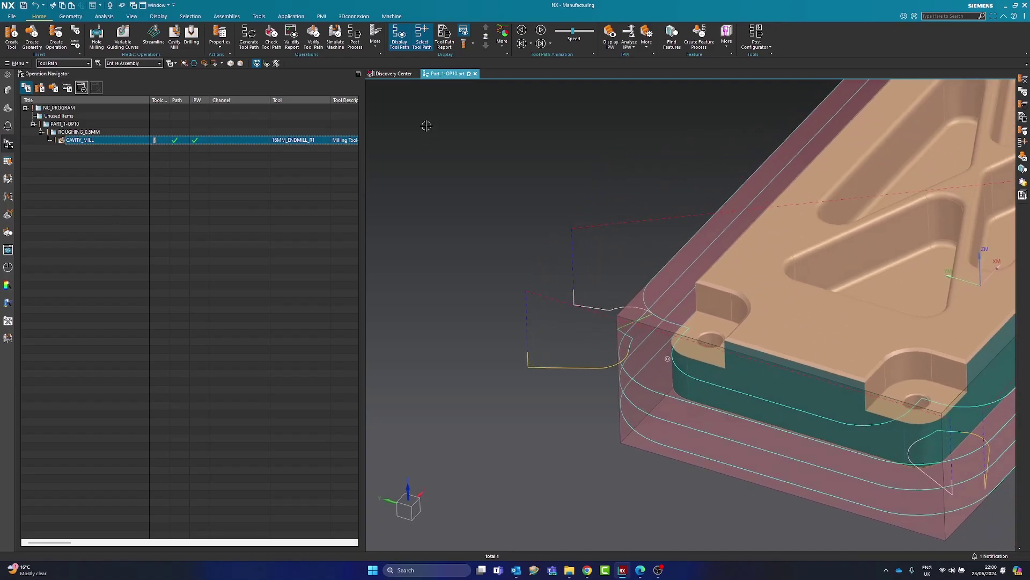
scroll(640, 301, down, 3)
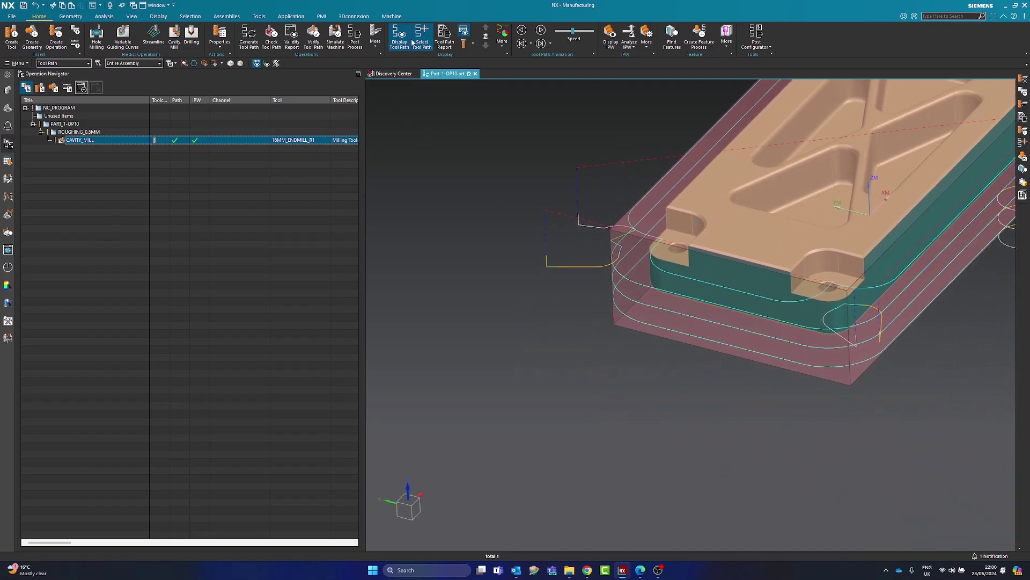
click(411, 46)
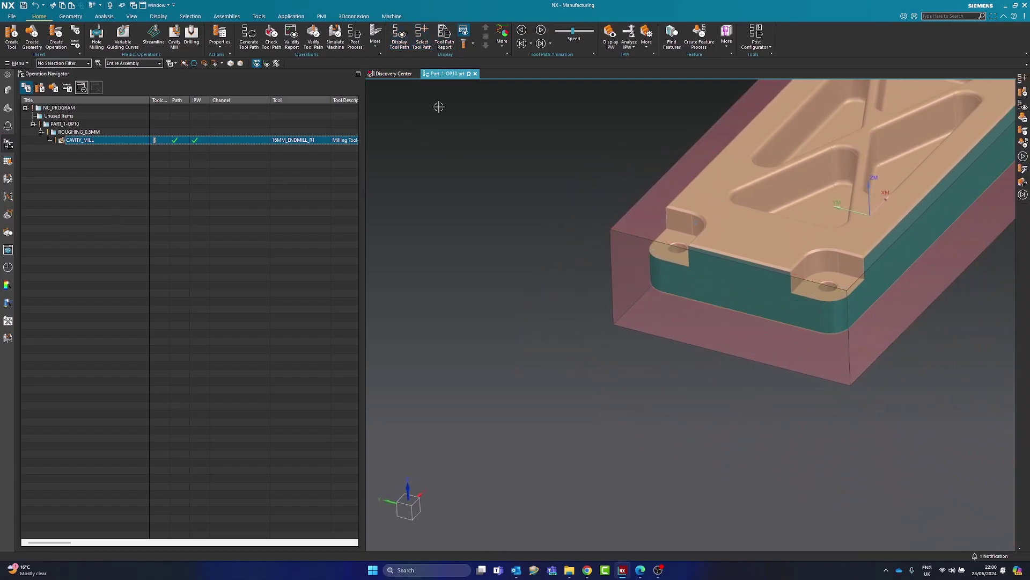
middle_drag(432, 95, 443, 166)
middle_drag(536, 188, 306, 212)
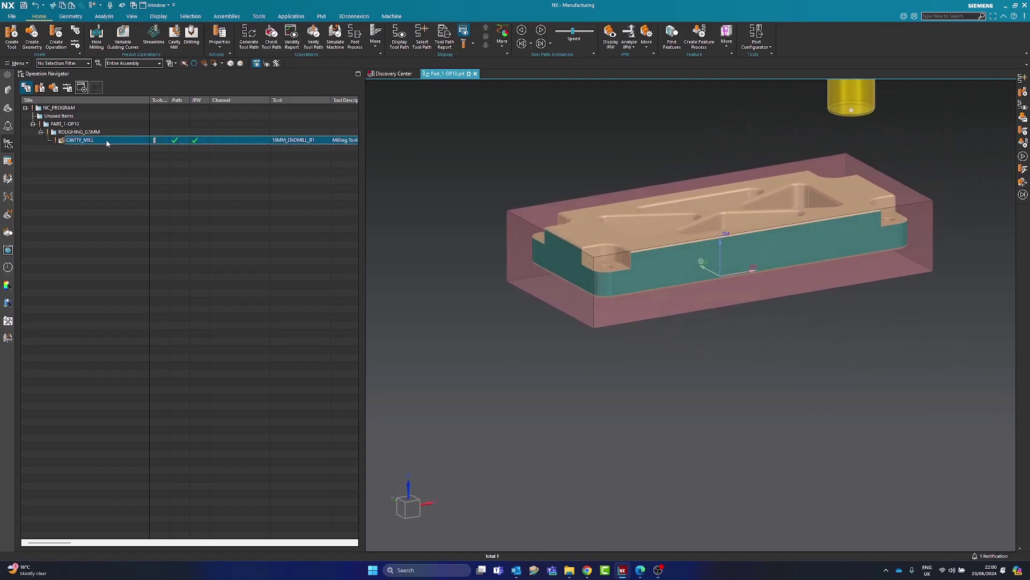
click(403, 43)
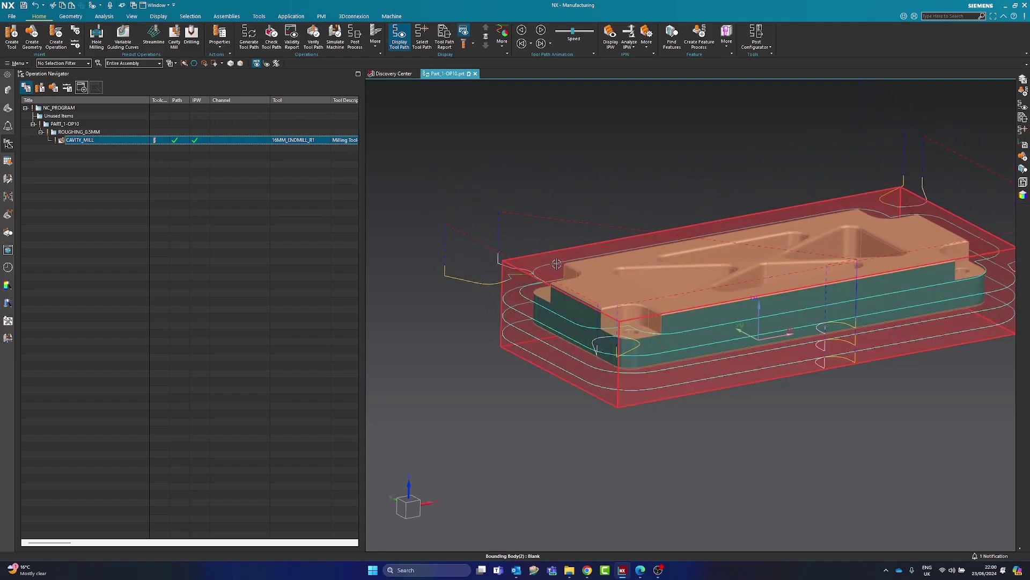
click(422, 37)
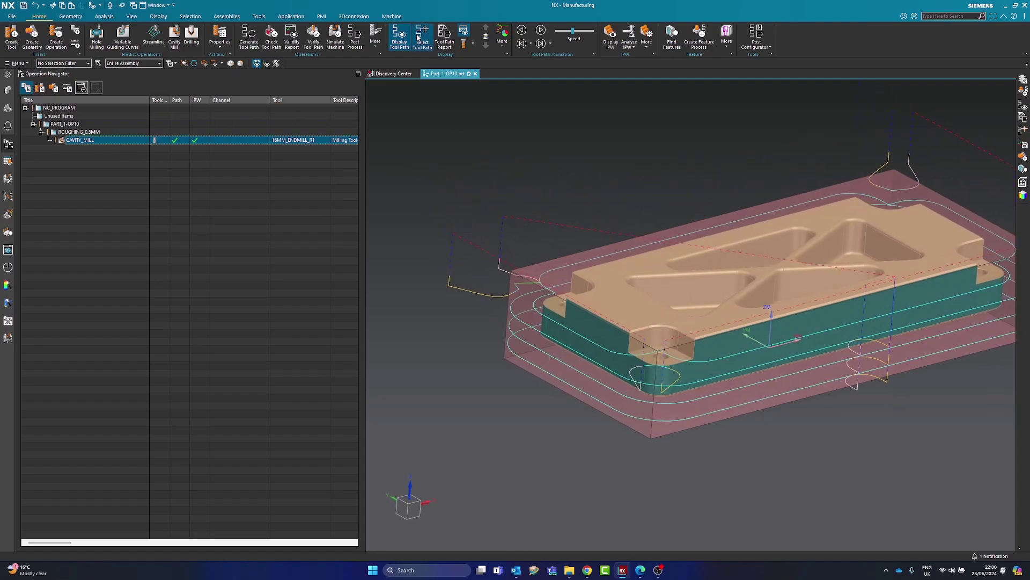
click(629, 243)
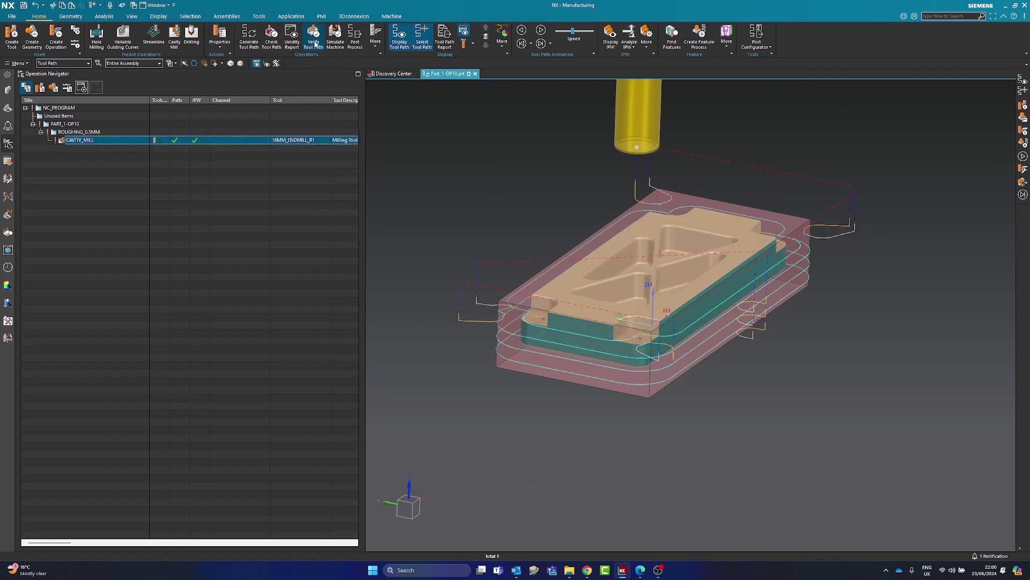
Hide the CAM_WORKPIECE feature group and open the tool path verification for the CAVITY_MILL operation.
click(9, 126)
click(37, 156)
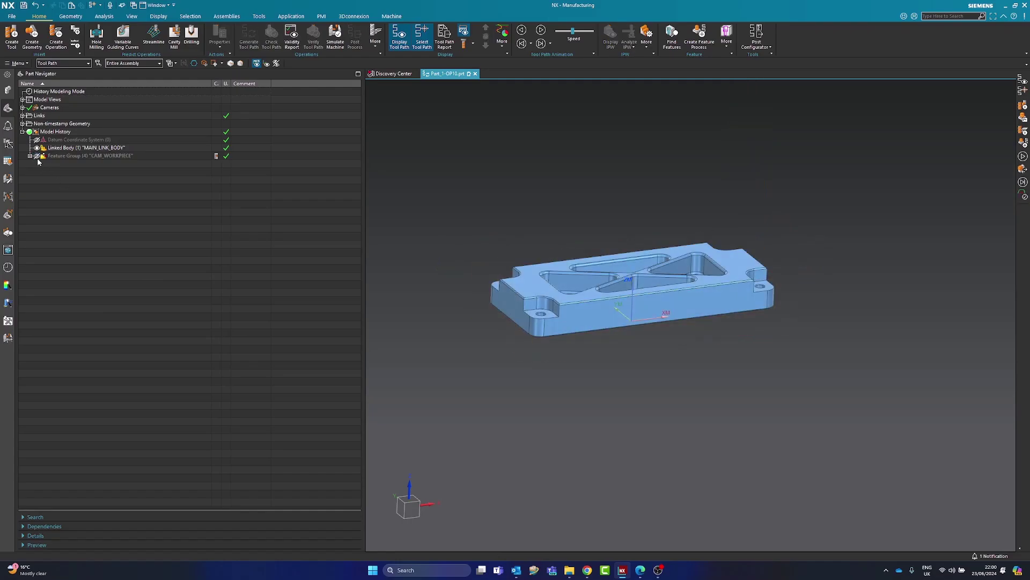
click(11, 144)
click(79, 139)
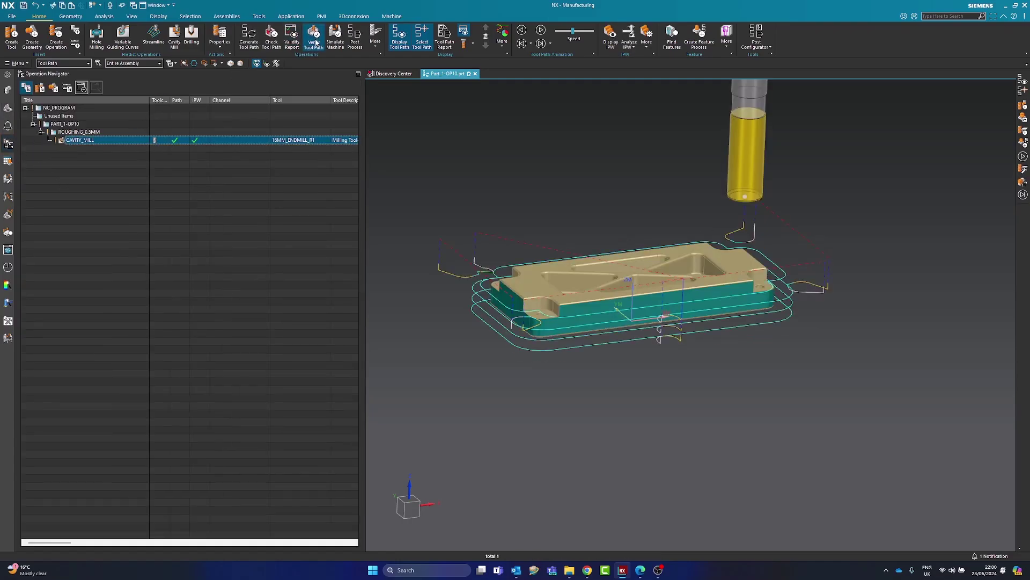
click(316, 43)
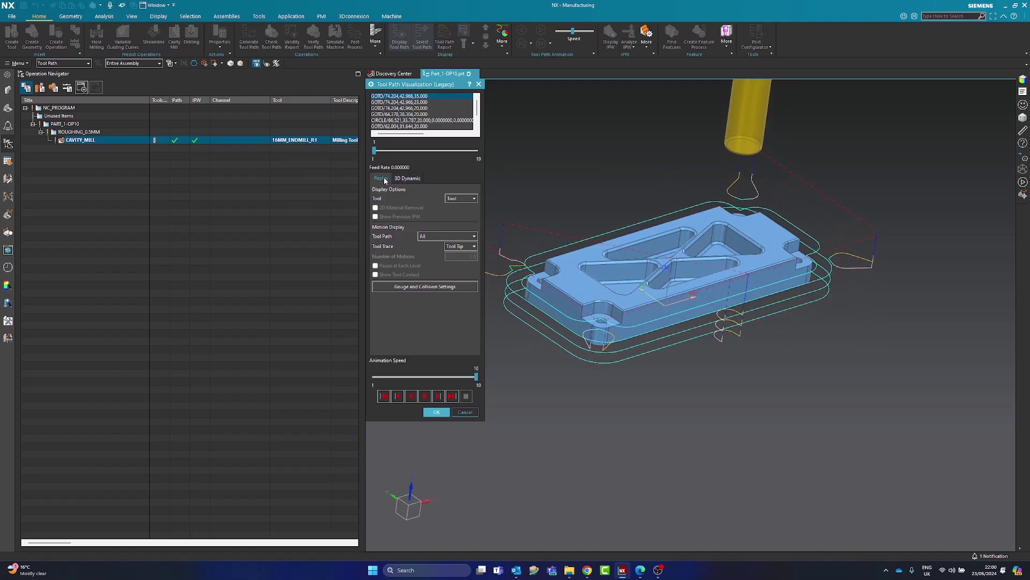
Replay the cavity mill tool path at animation speed 5, raise the speed to 8, and close the visualization.
click(408, 377)
click(406, 377)
click(425, 396)
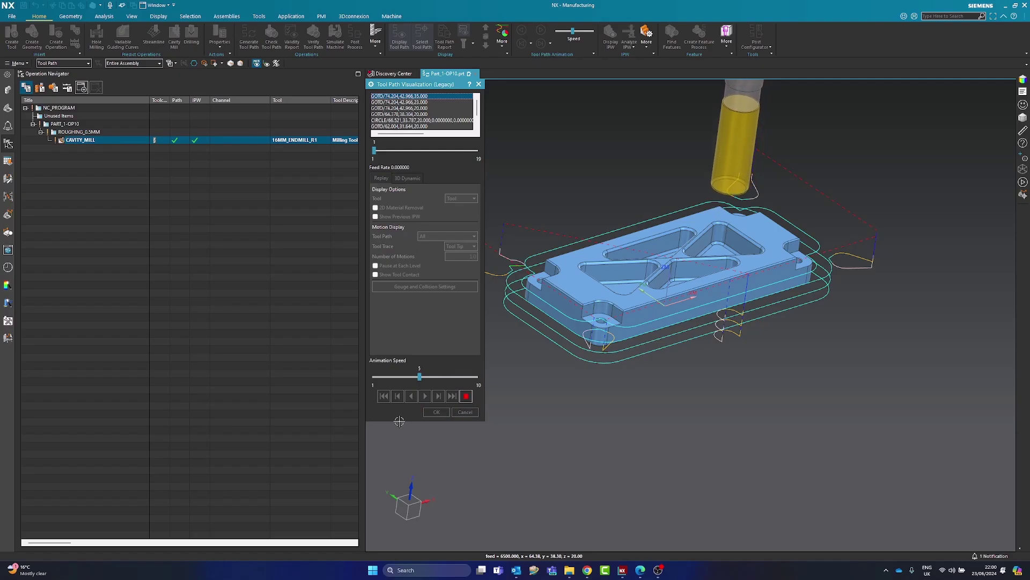
click(448, 377)
click(448, 378)
click(463, 377)
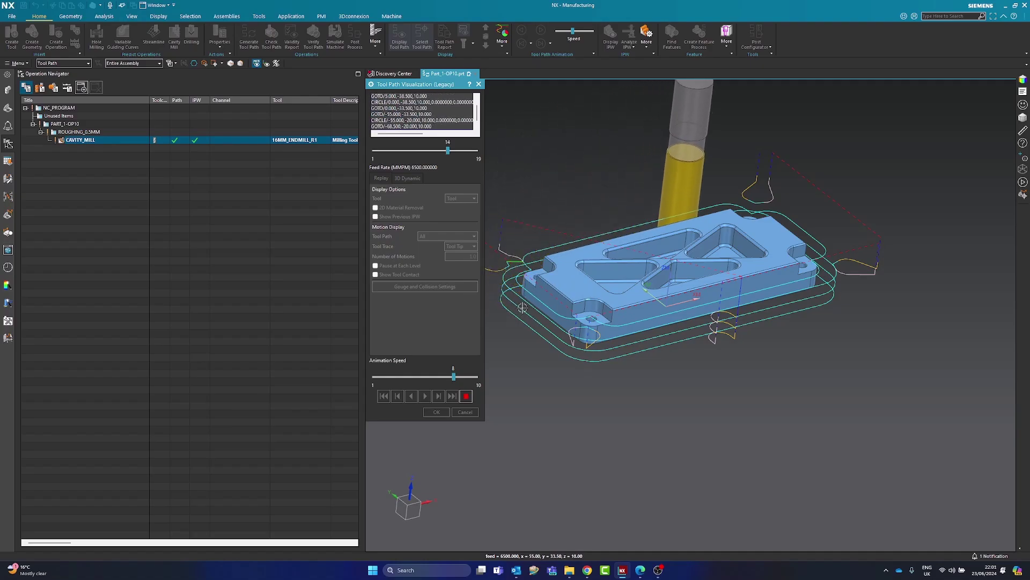
click(467, 396)
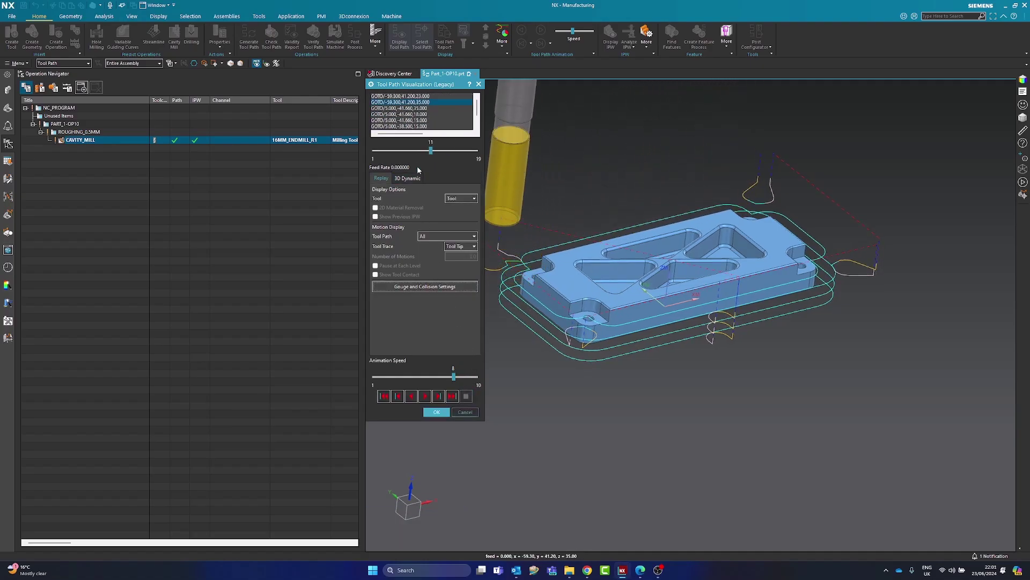
click(407, 178)
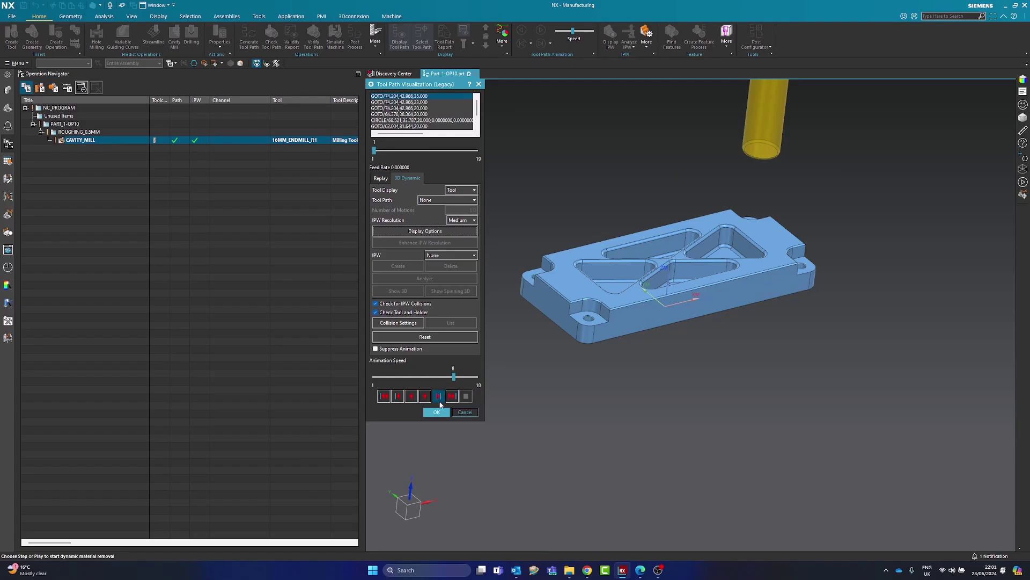
click(464, 411)
Verify CAVITY_MILL with the 3D Dynamic material removal simulation at animation speed 5 and close the visualization.
click(108, 141)
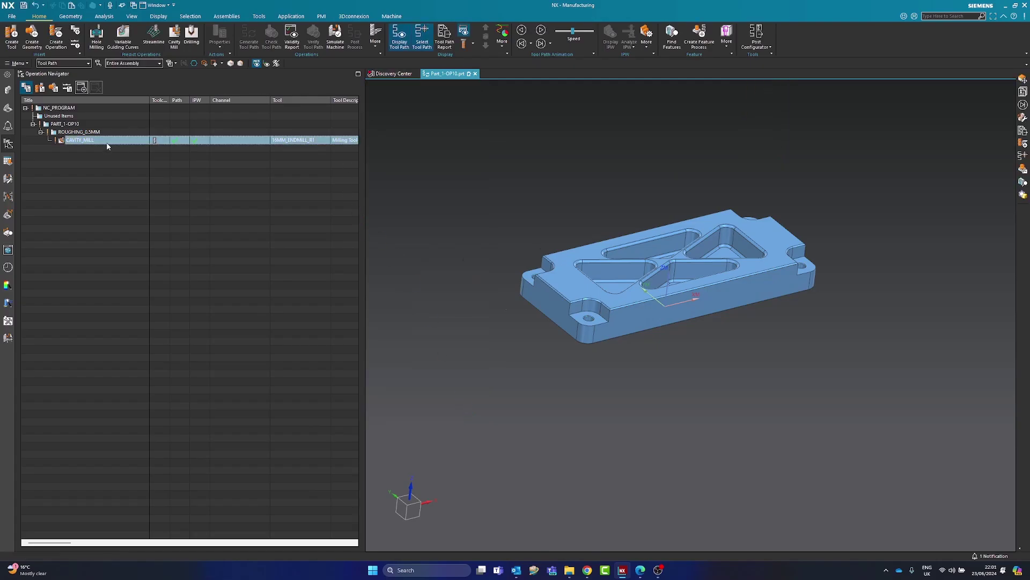
click(313, 37)
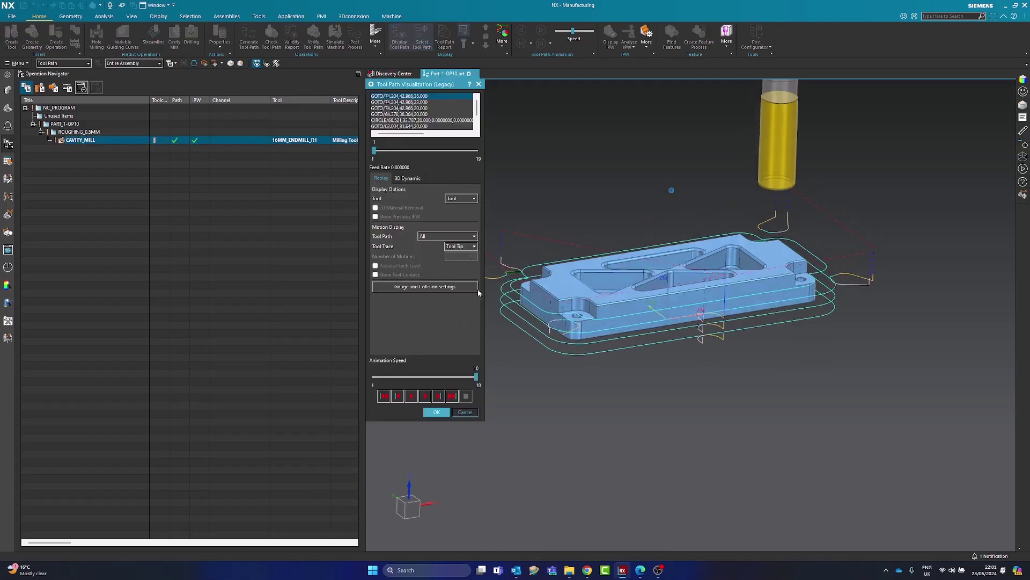
click(413, 179)
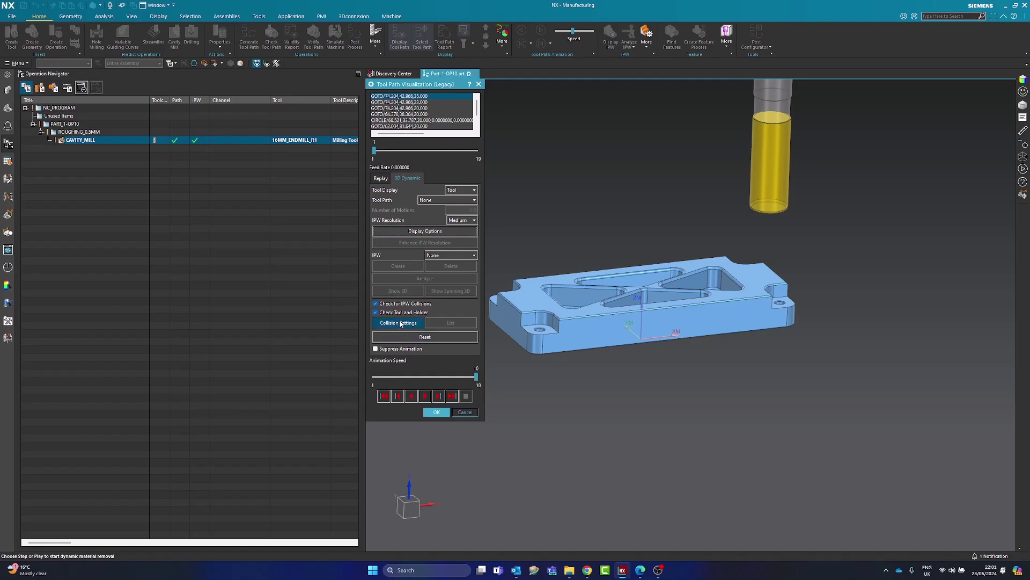
click(407, 377)
click(405, 377)
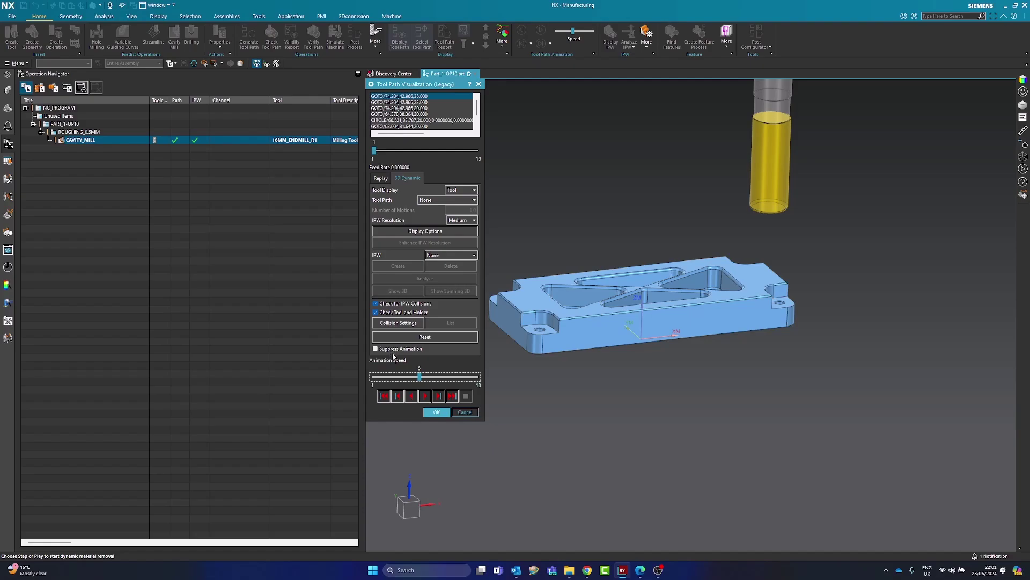
click(425, 396)
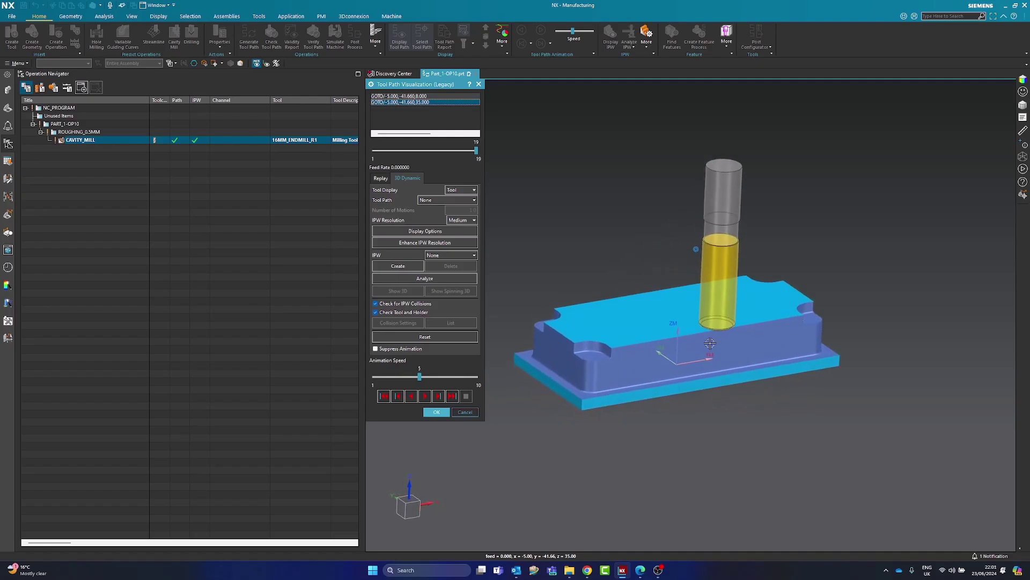
click(435, 413)
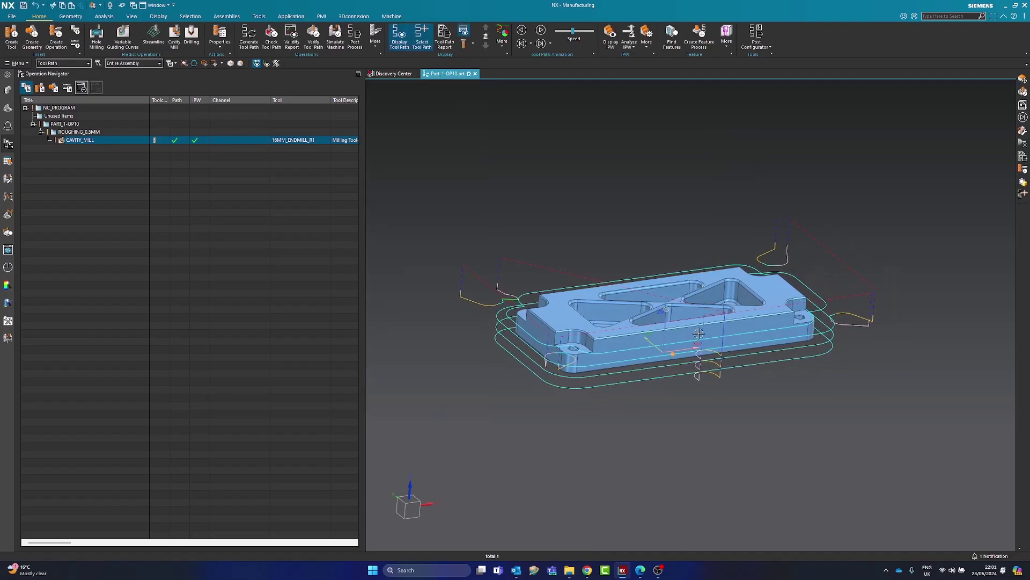
Move the CAVITY_MILL operation from the ROUGHING_0.5MM program into Unused Items.
click(84, 141)
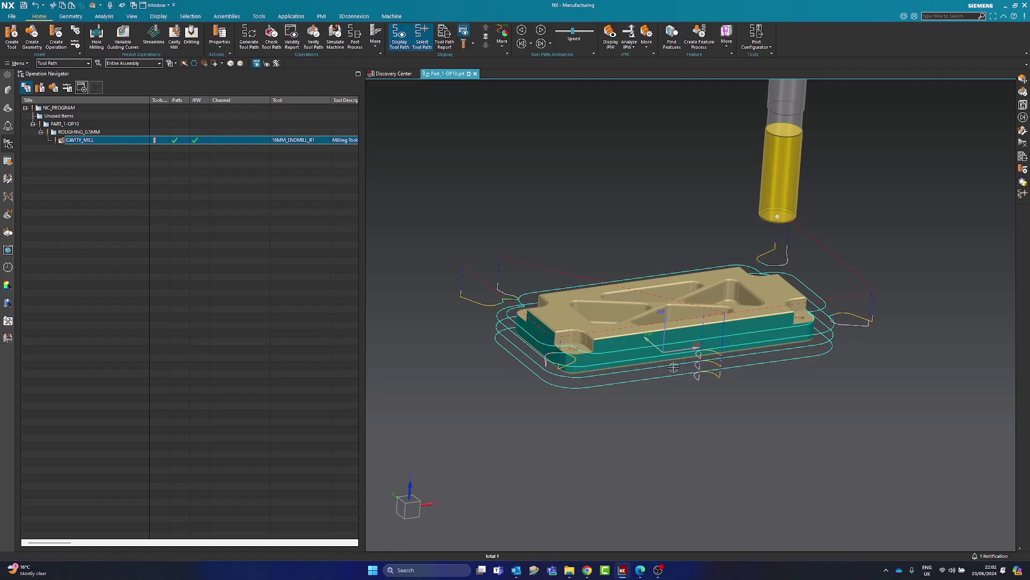
click(81, 149)
click(84, 141)
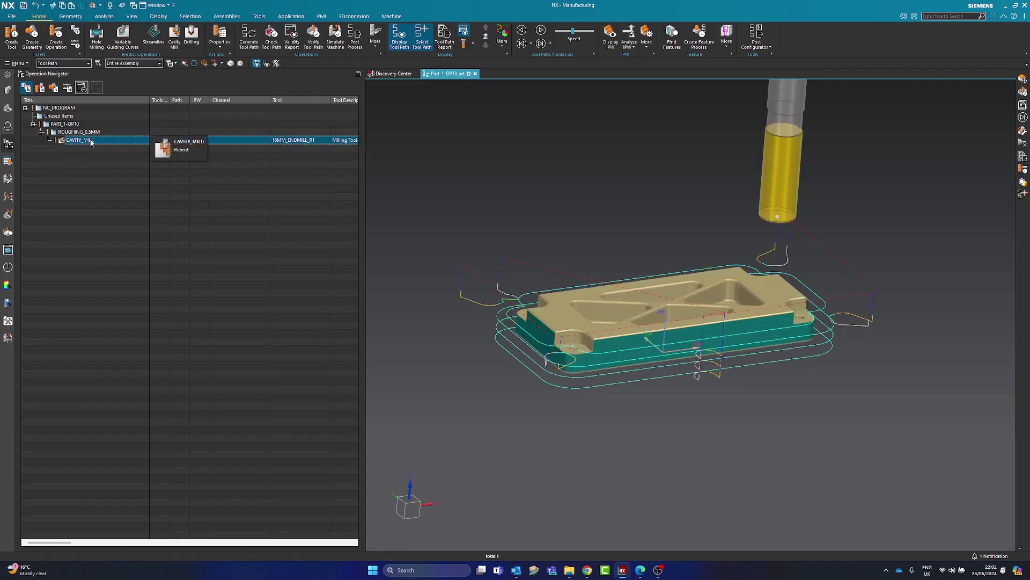
drag(84, 141, 59, 116)
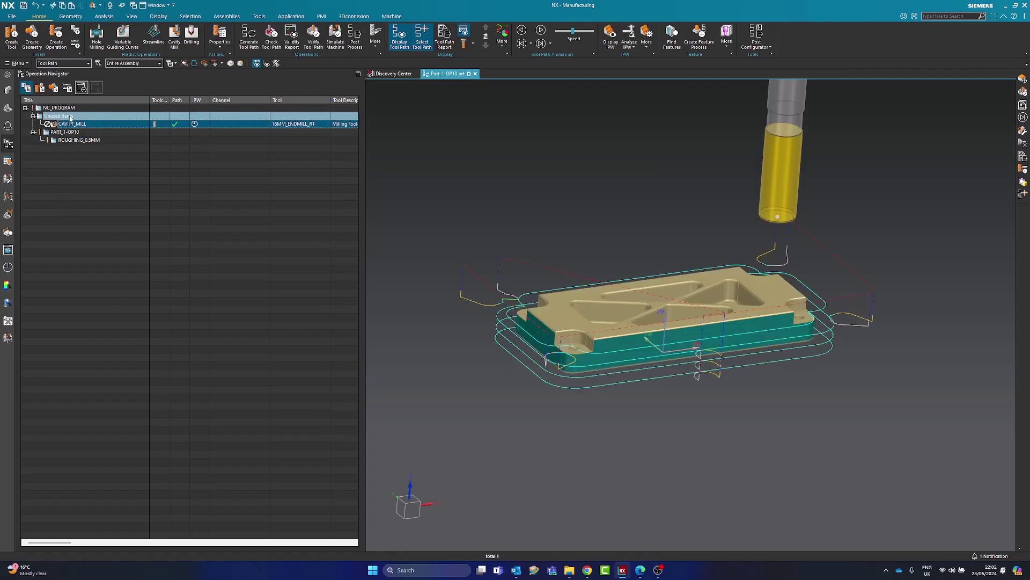
Start a new mill_contour operation in the ROUGHING_0.5MM program, choosing the 3D Adaptive Roughing subtype.
right_click(70, 139)
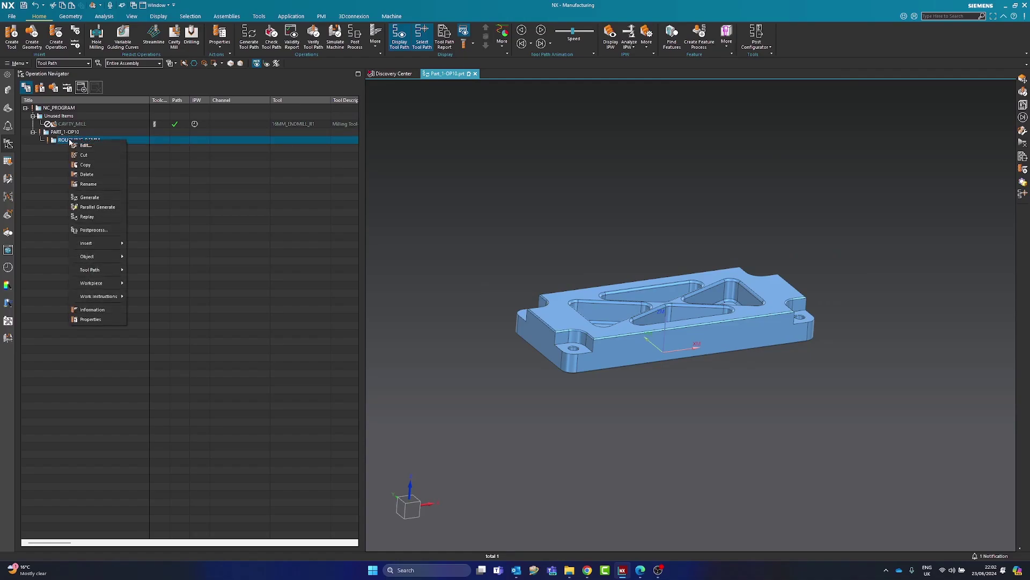
key(Escape)
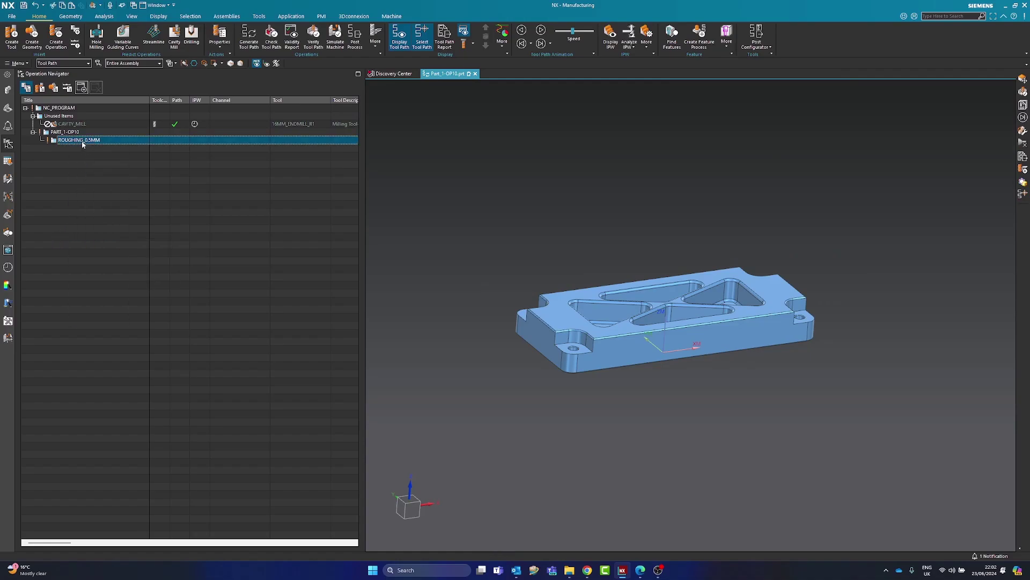
click(56, 37)
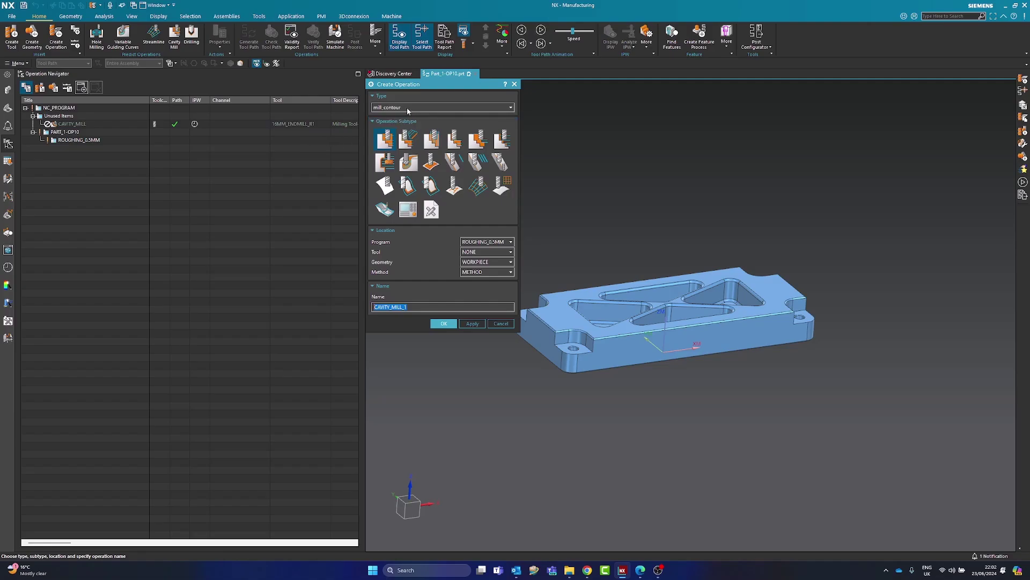
click(408, 141)
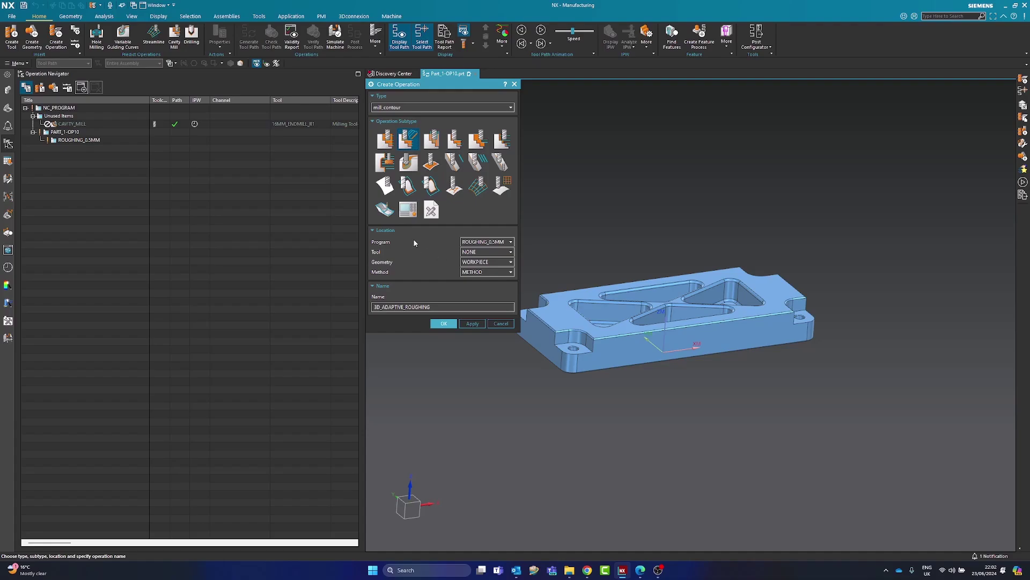
Assign the 16MM_ENDMILL_R1 tool and the 0.5 mm rough milling method on WORKPIECE, and create the 3D_ADAPTIVE_ROUGHING operation.
click(496, 242)
click(495, 242)
click(474, 252)
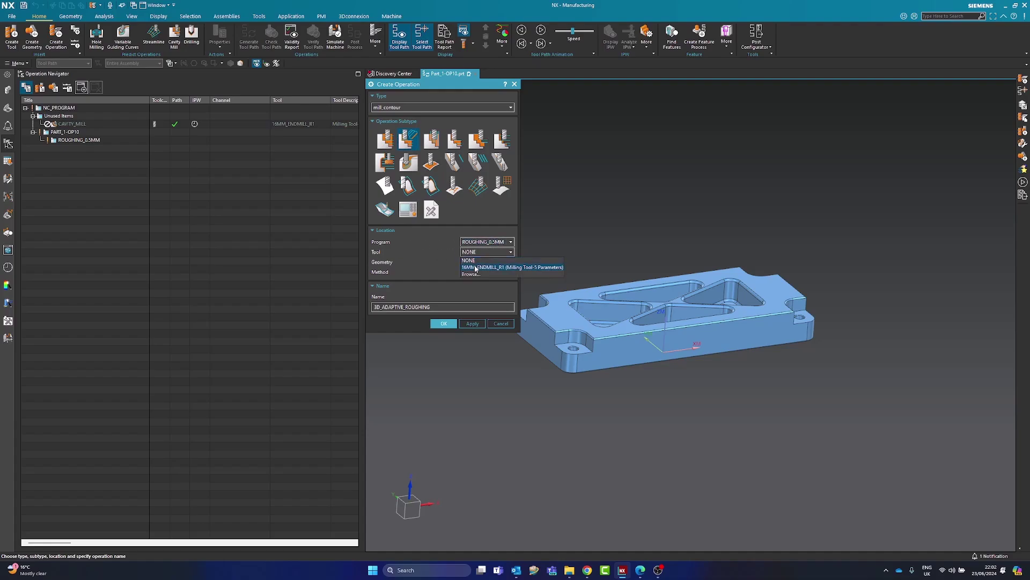
click(475, 267)
click(477, 263)
click(475, 275)
click(476, 272)
click(478, 294)
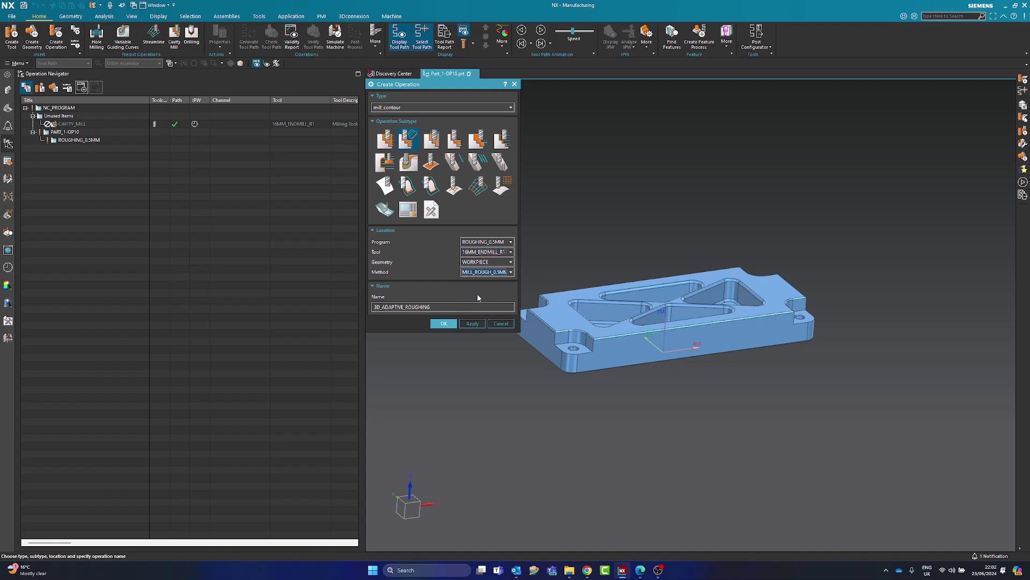
click(443, 323)
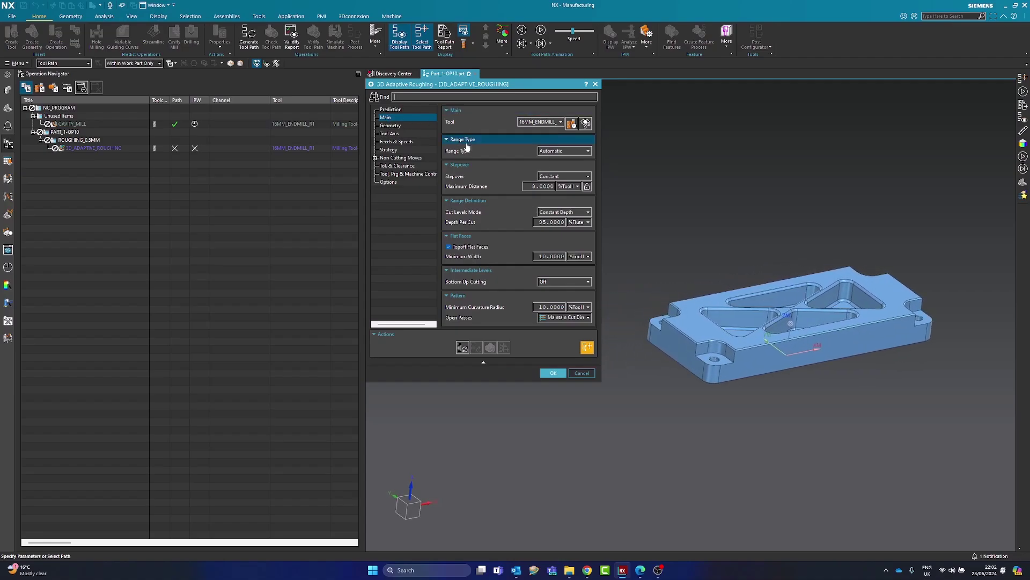
Change the Range Type to Specify and set the Bottom Level Distance to -20.
click(543, 150)
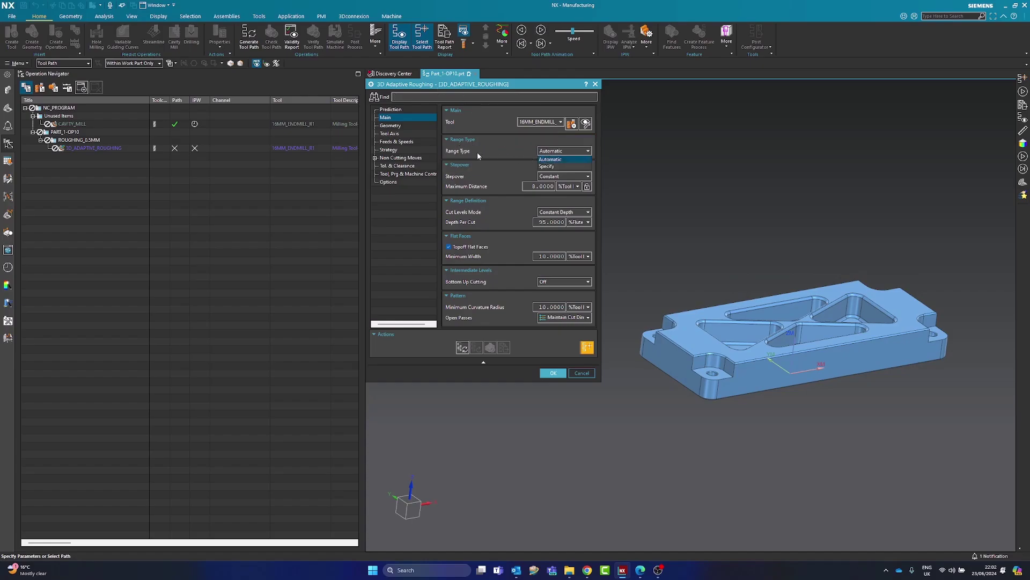
click(547, 166)
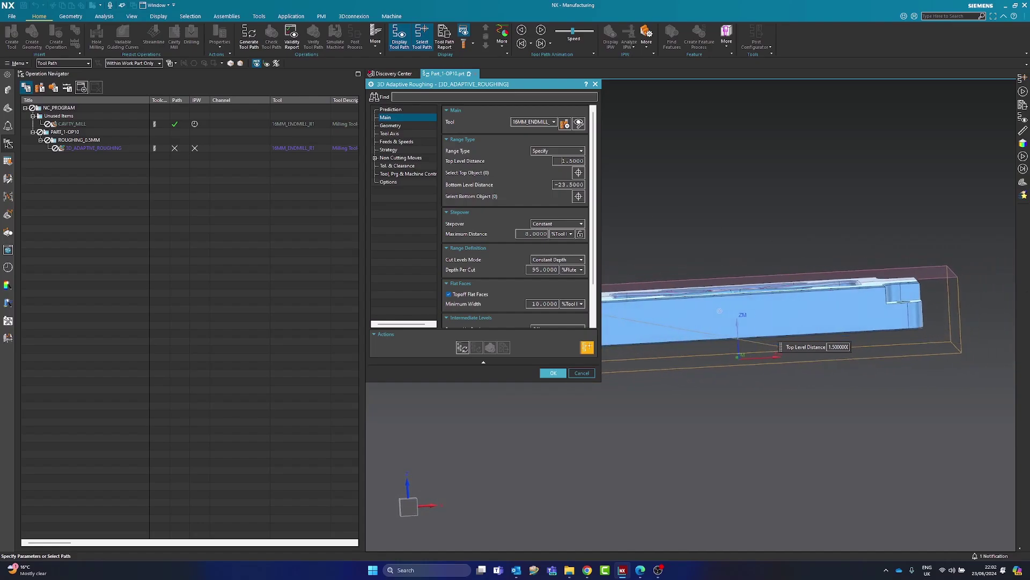
click(567, 184)
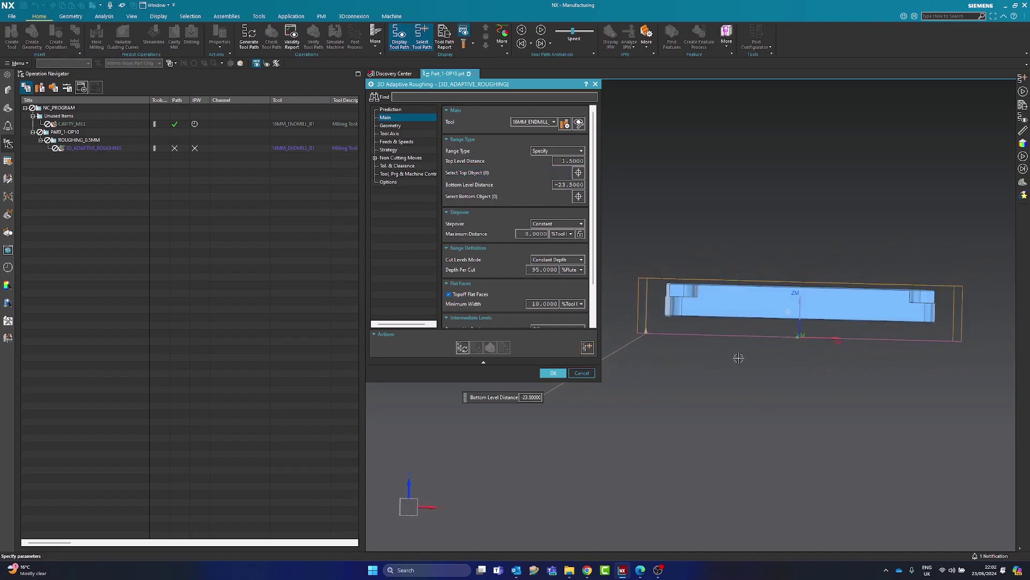
double_click(567, 185)
text(-20)
key(Return)
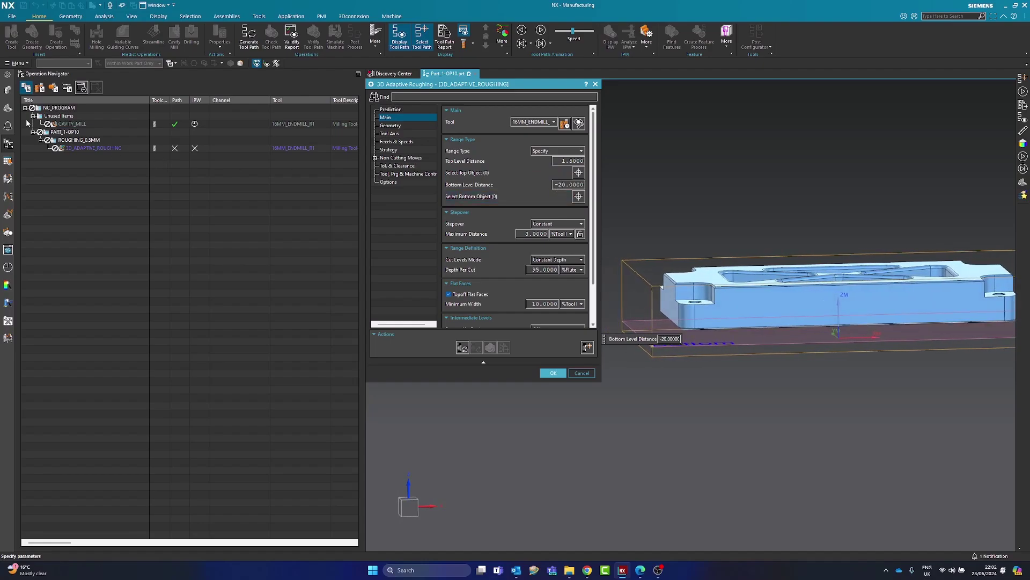
Show the CAM_WORKPIECE feature group and select the bottom face of the blank as the range's bottom object.
click(7, 109)
click(37, 156)
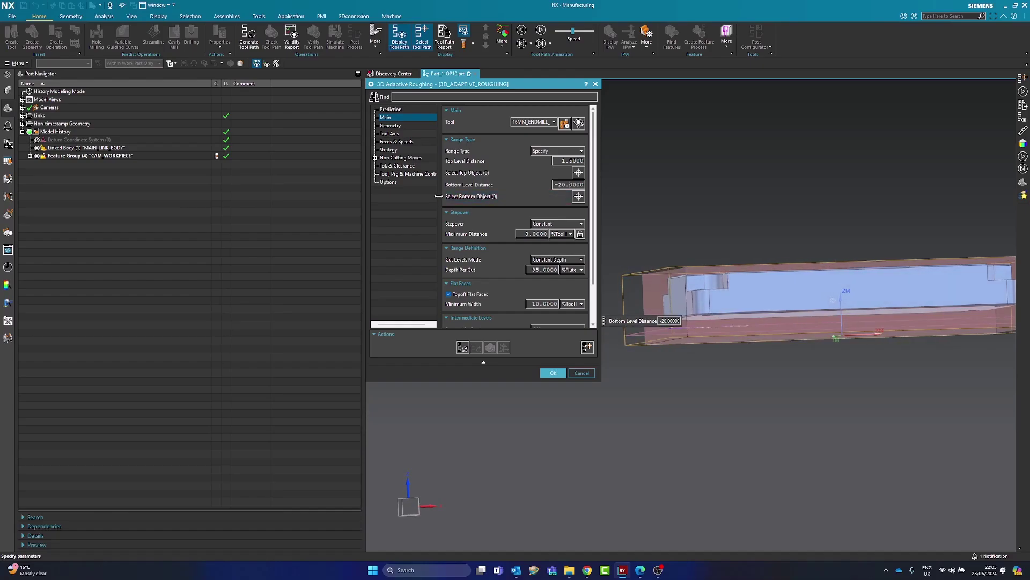
click(468, 196)
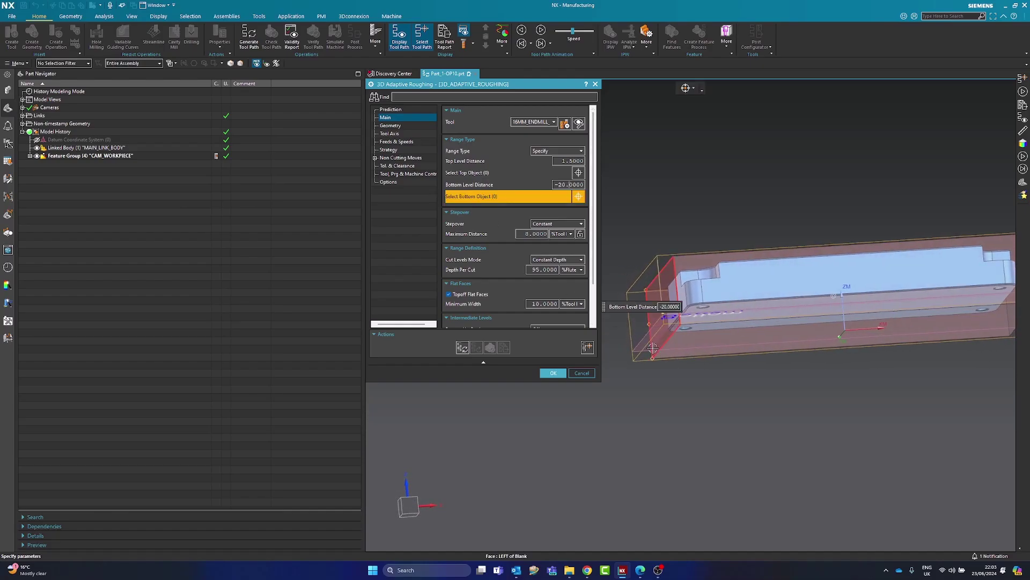
click(653, 348)
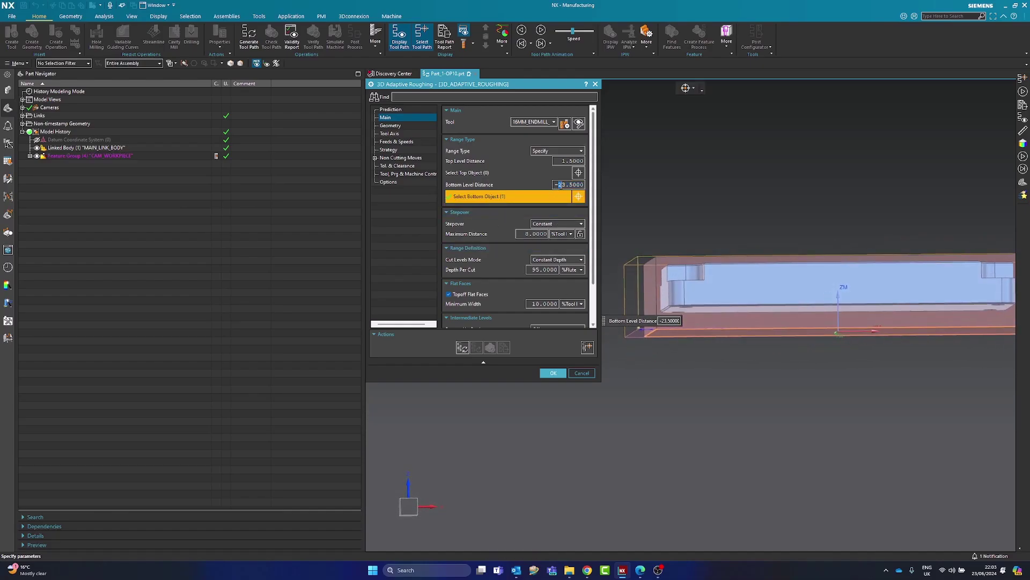
Try Bottom Level Distances of -27 and -13 with the blank face selected, and settle on -20.
triple_click(574, 184)
text(000000007)
key(Return)
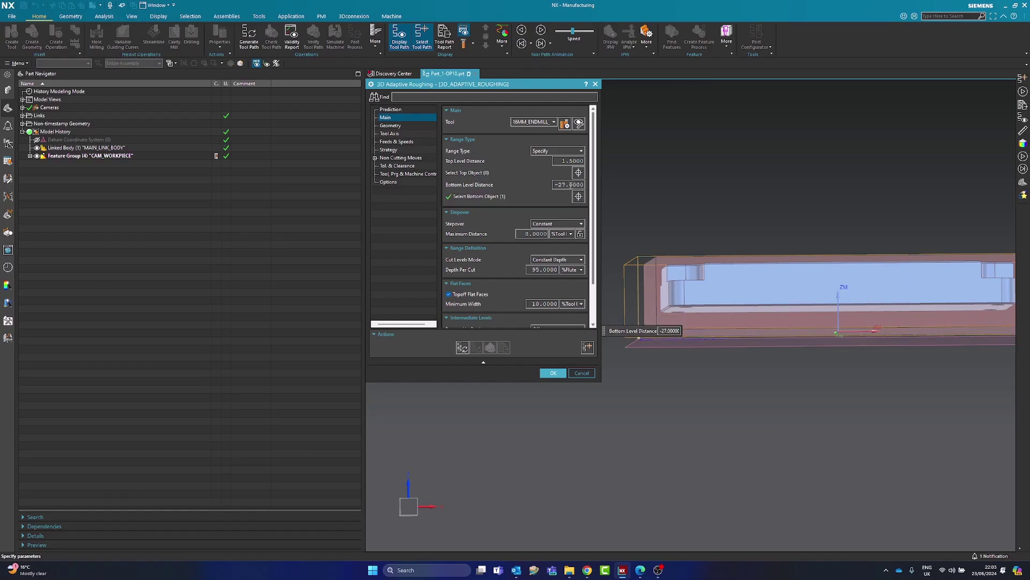
triple_click(570, 184)
text(00000000)
key(Return)
click(559, 184)
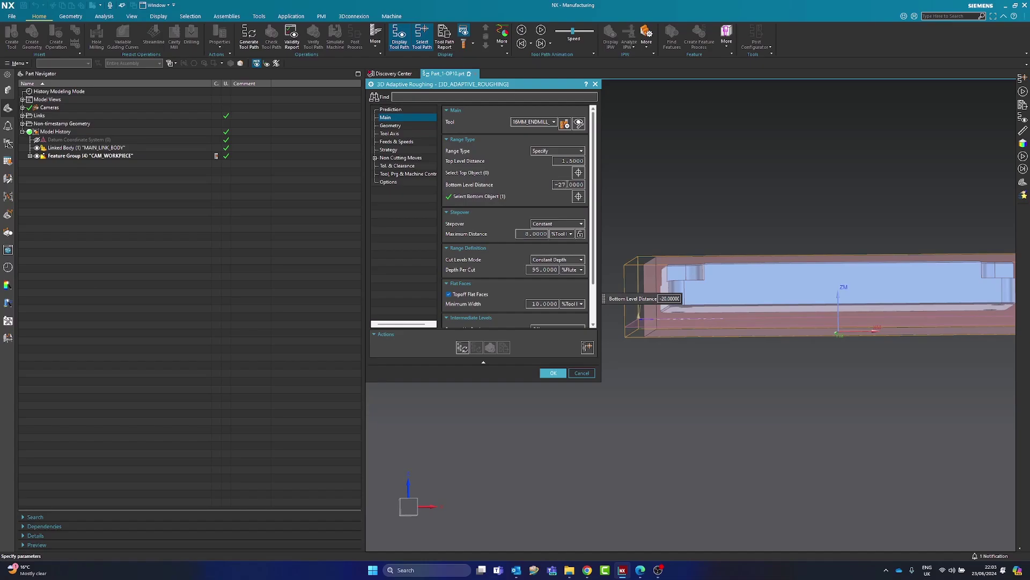
text(+7+7)
key(Return)
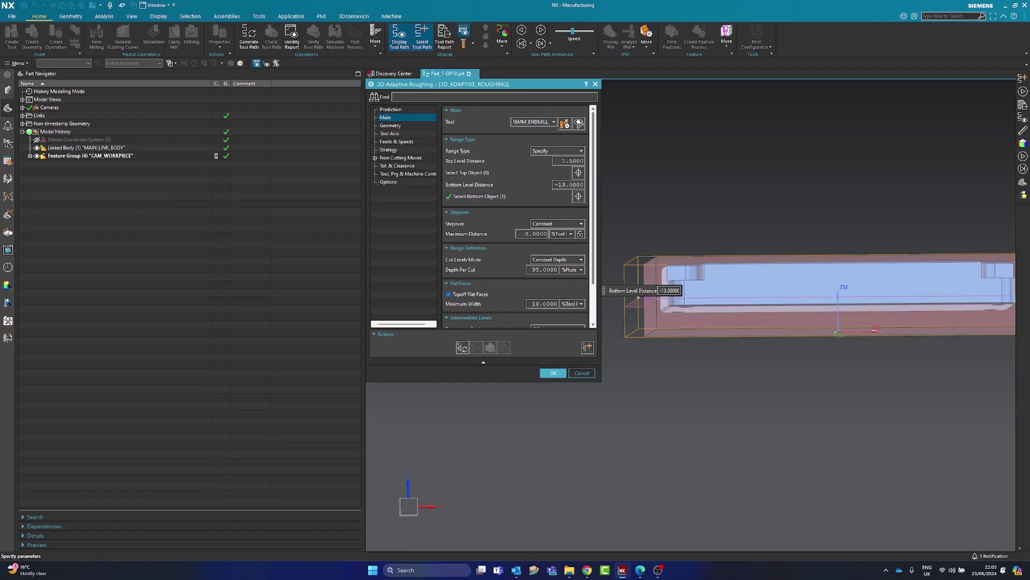
text(00000-1)
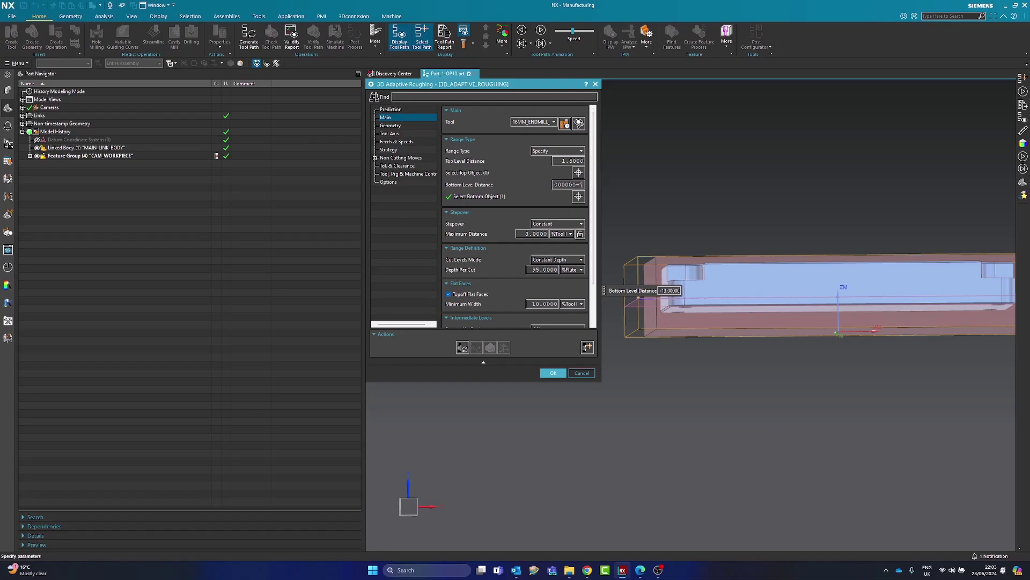
key(Return)
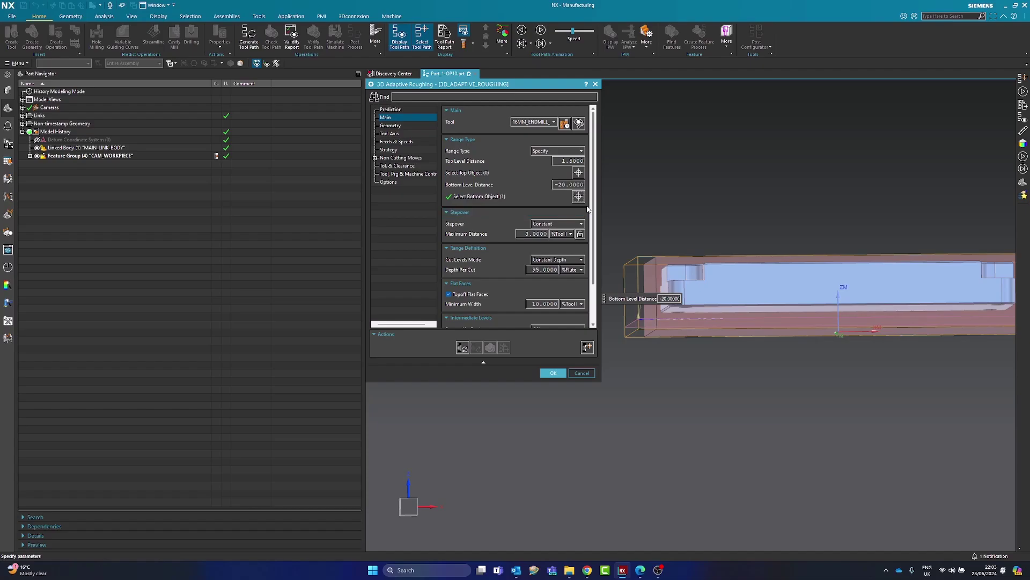
Set the constant stepover's Maximum Distance to 10 percent of the tool diameter.
middle_drag(740, 266, 747, 303)
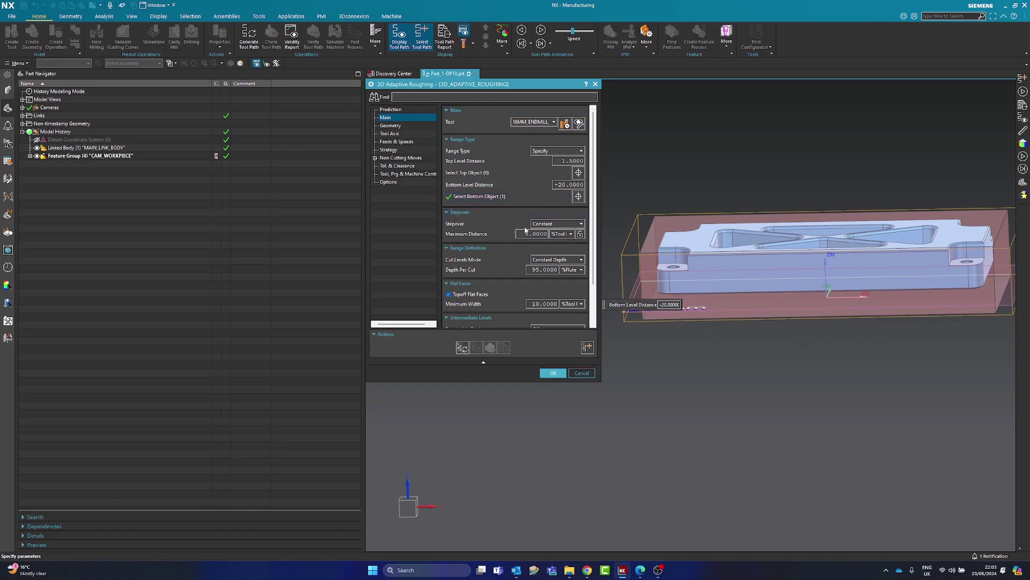
click(560, 234)
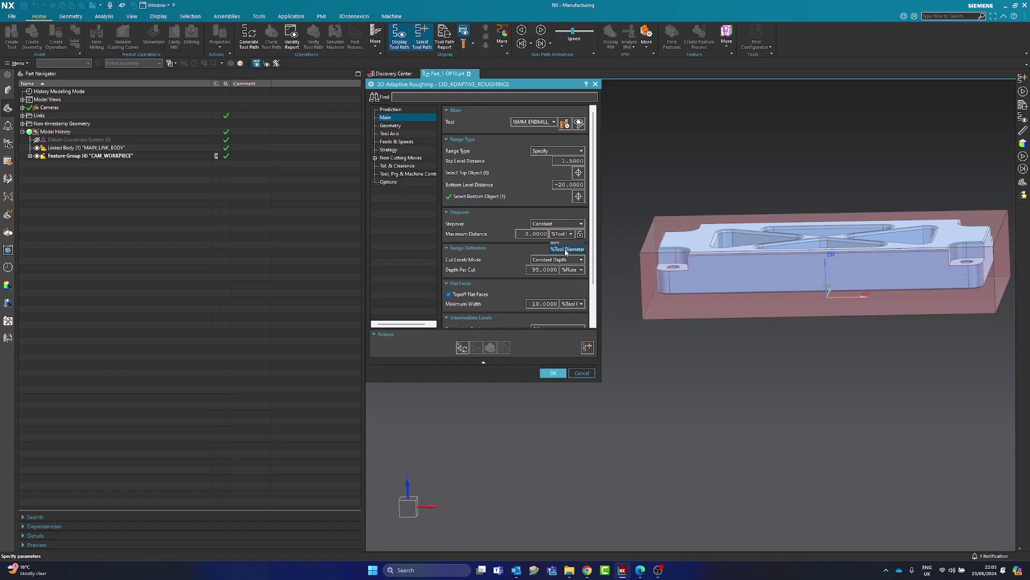
click(567, 250)
double_click(540, 233)
text(10)
key(Tab)
mouse_move(552, 229)
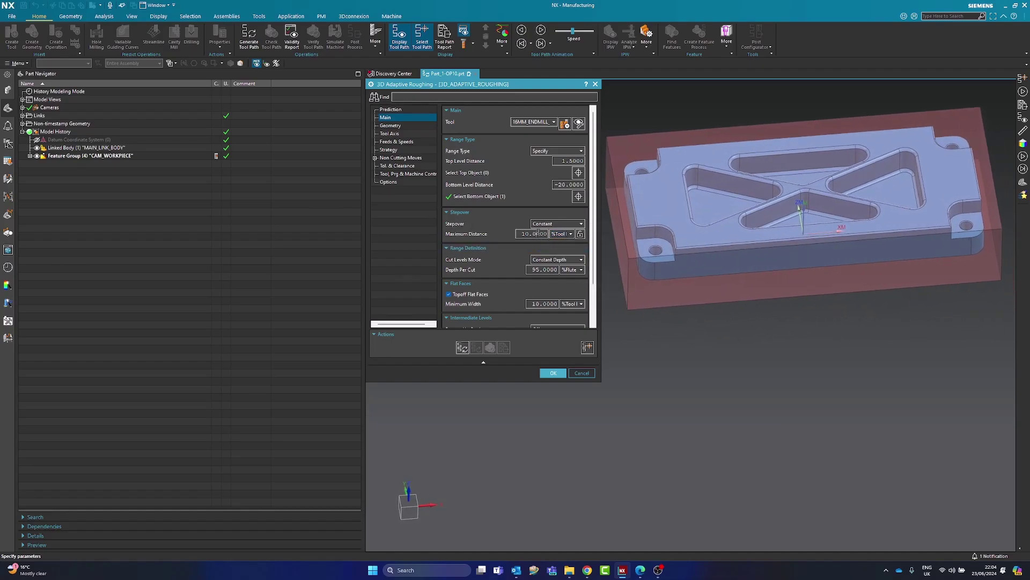
Set the stepover's Maximum Distance to 5 percent of the tool diameter and the Depth Per Cut to 85 percent of the flute length.
double_click(534, 234)
text(5)
key(Tab)
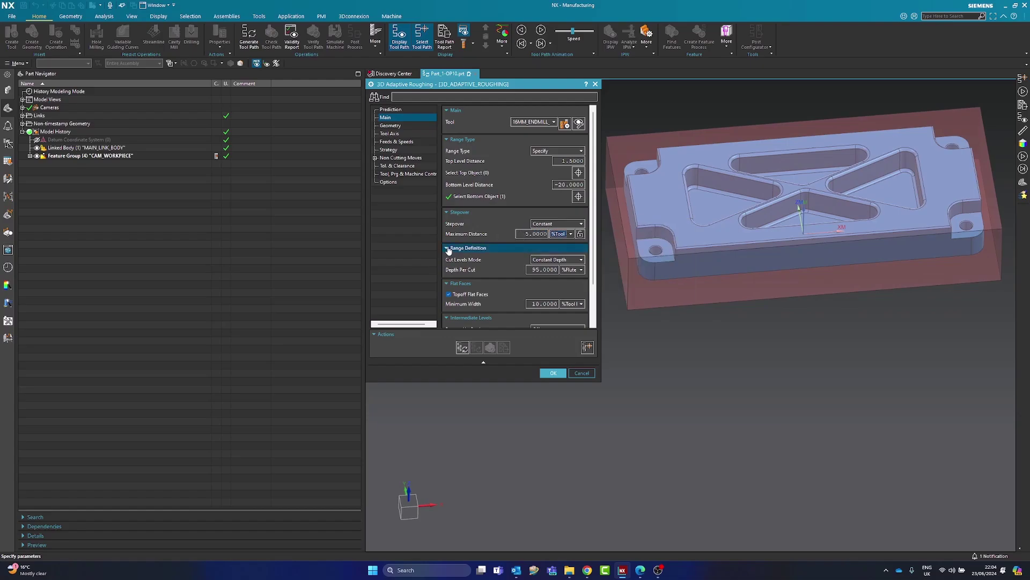
double_click(541, 269)
text(8)
key(Tab)
Turn off Topoff Flat Faces for the 3D adaptive roughing operation.
middle_drag(713, 301, 706, 224)
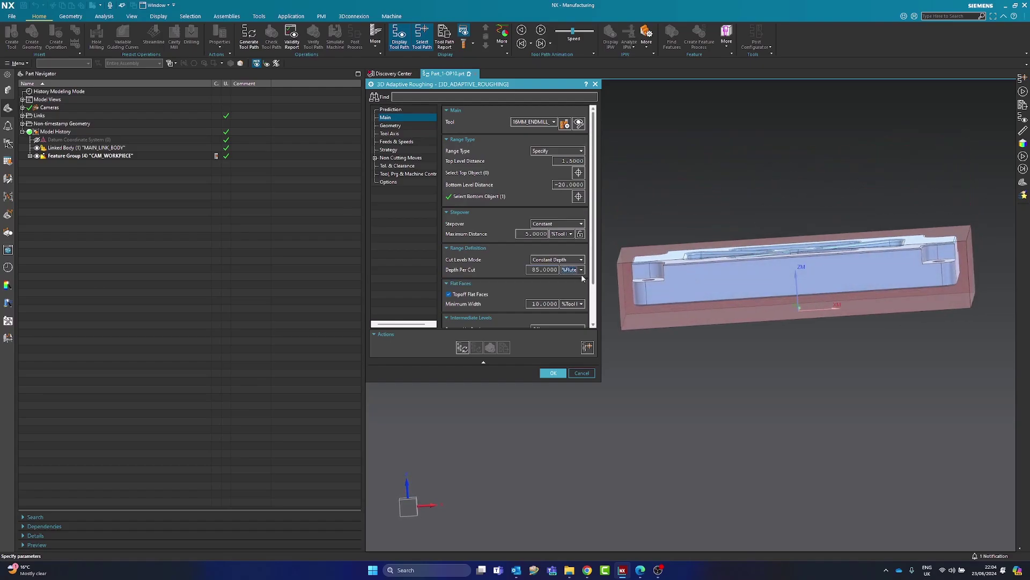
scroll(456, 296, down, 3)
mouse_move(460, 250)
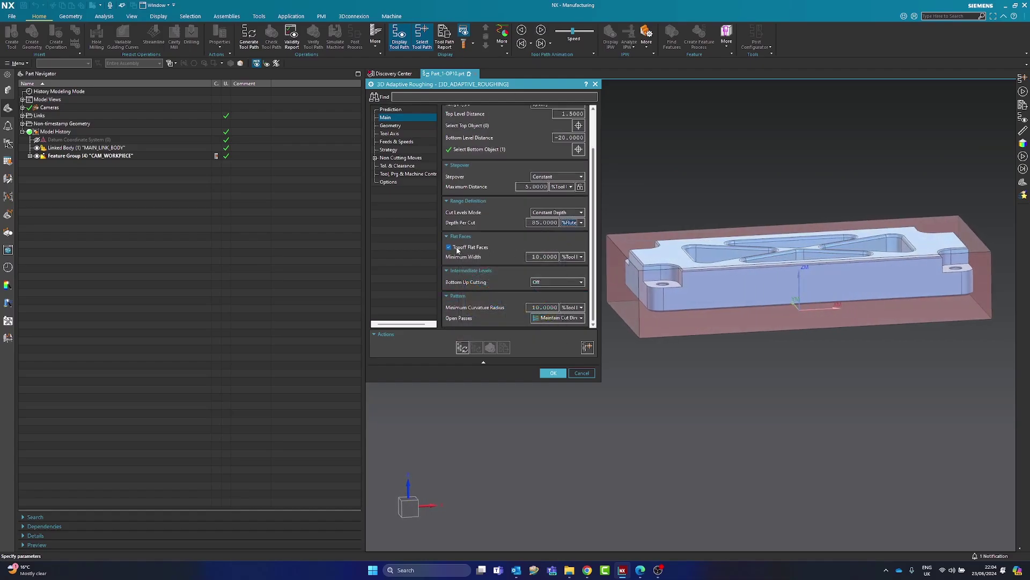
click(449, 247)
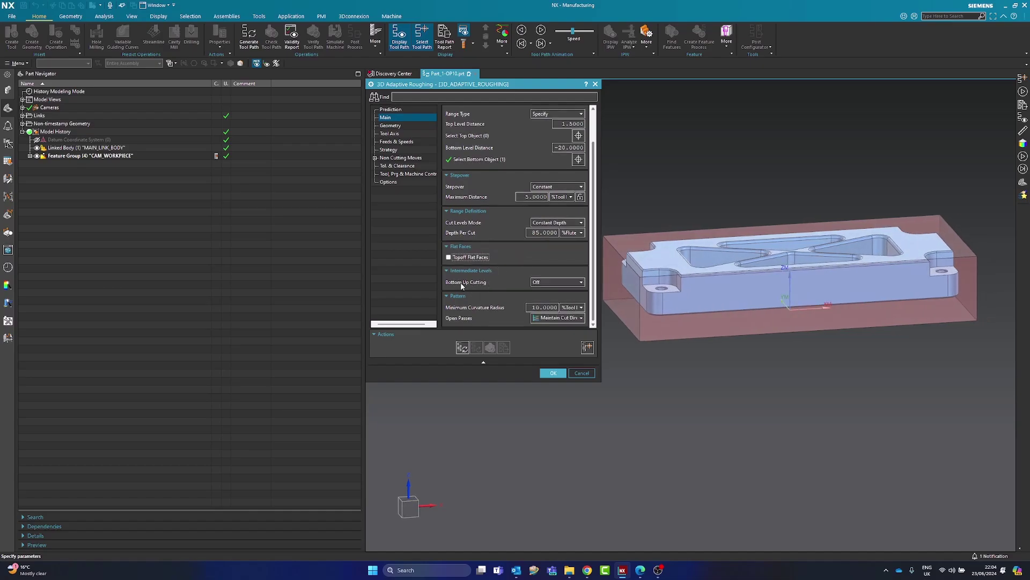
mouse_move(552, 282)
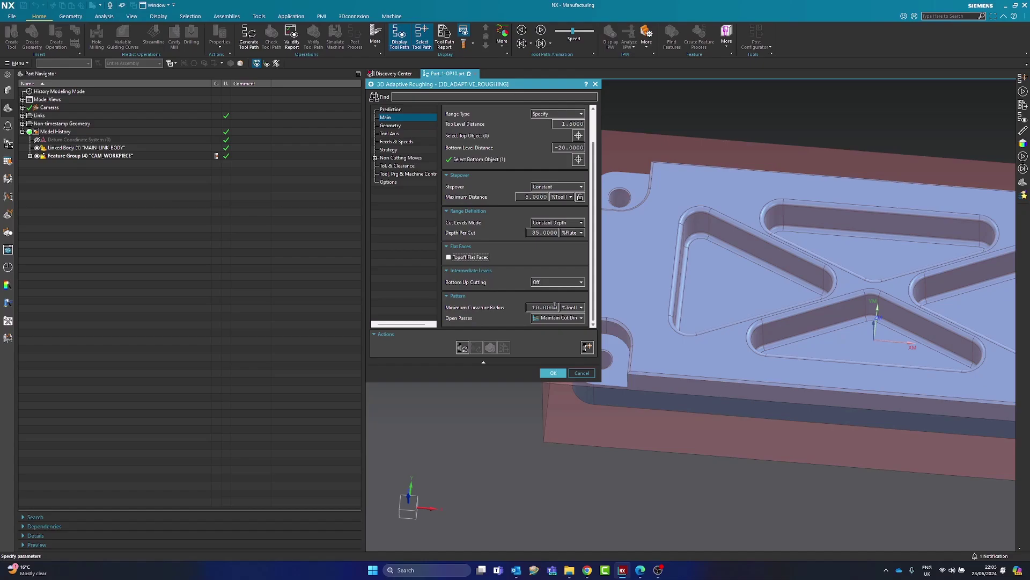
Enable the In Process Workpiece in the containment settings of the operation's geometry.
click(391, 126)
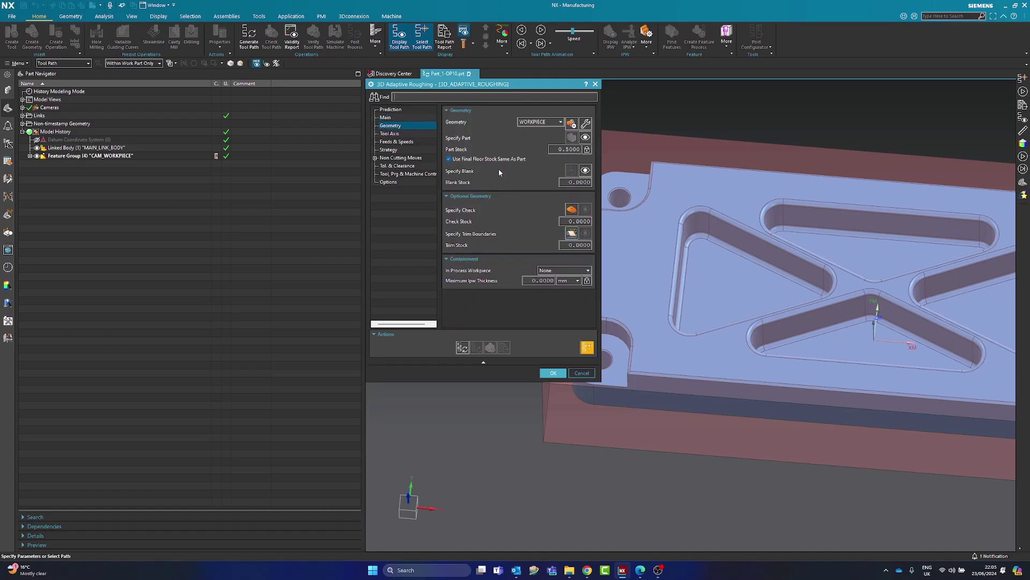
click(548, 269)
click(548, 285)
Check the tool axis, and set the spindle speed to 12500 rpm and the cut feed rate to 6500 mmpm.
click(390, 134)
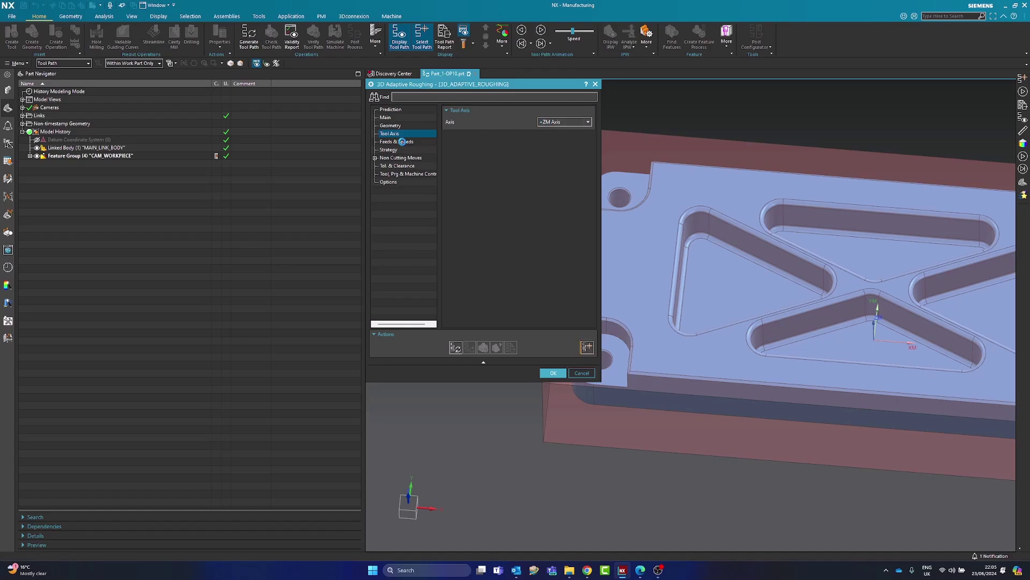
click(396, 142)
double_click(565, 182)
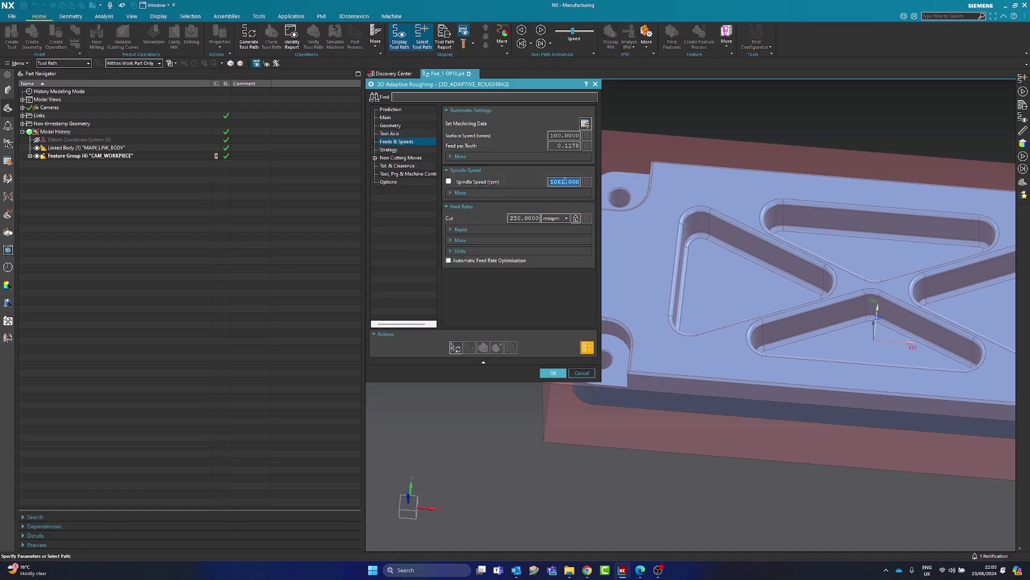
text(1)
key(Tab)
text(650)
key(Tab)
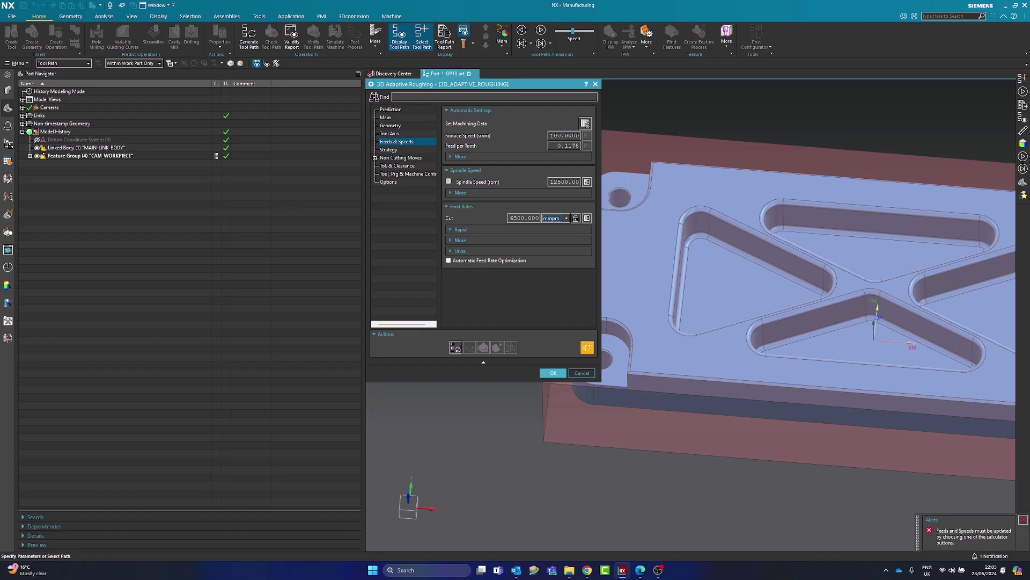
Examine the cutting strategy settings and the available Pillar Cutting options, keeping Continue Adaptive Pattern.
click(391, 150)
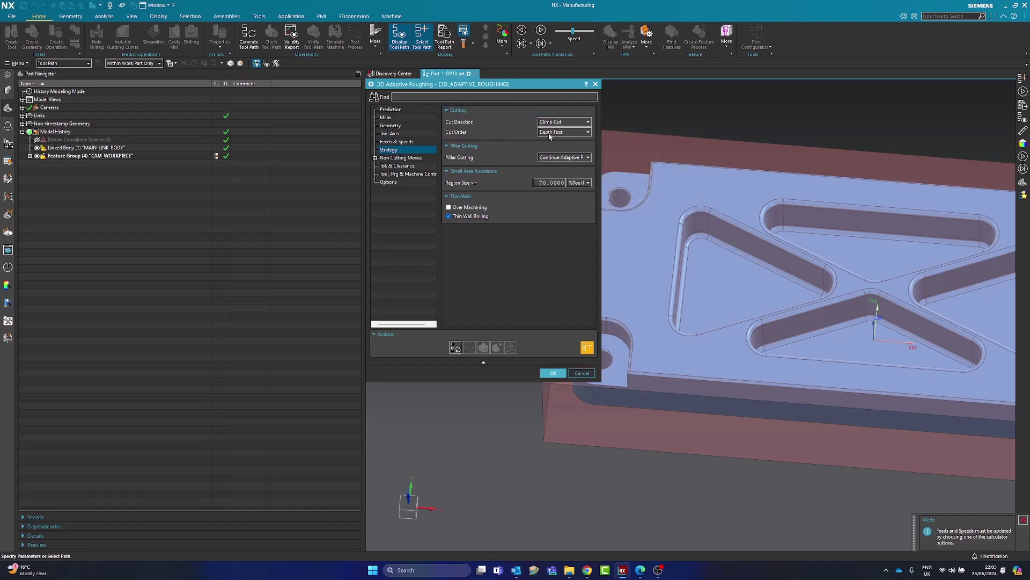
mouse_move(554, 157)
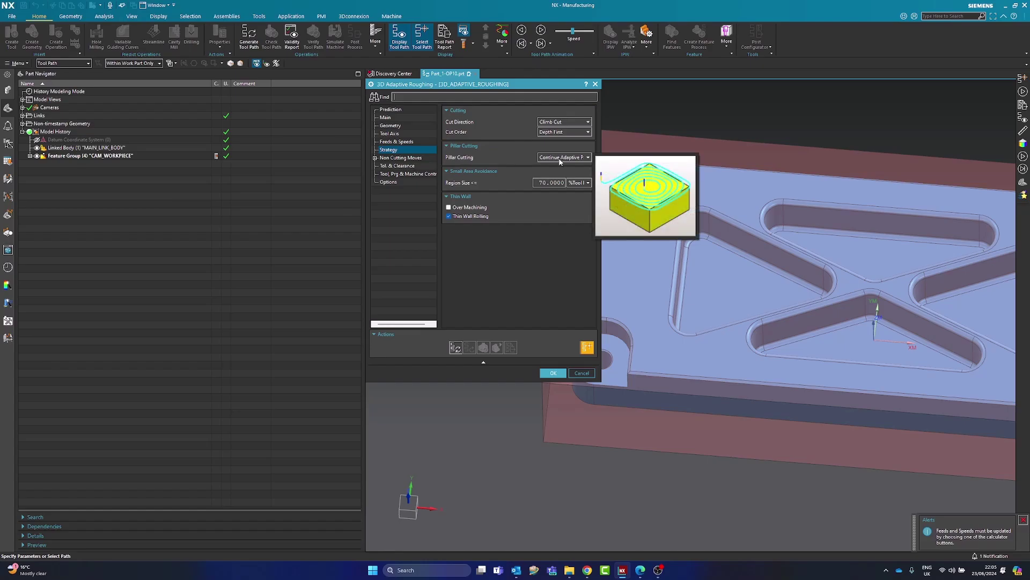
click(561, 157)
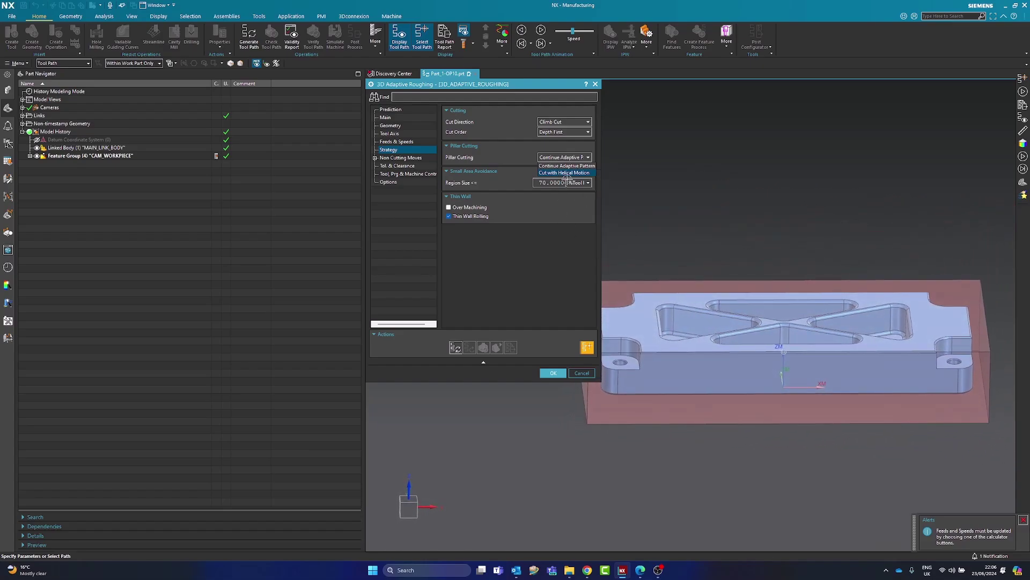
click(514, 158)
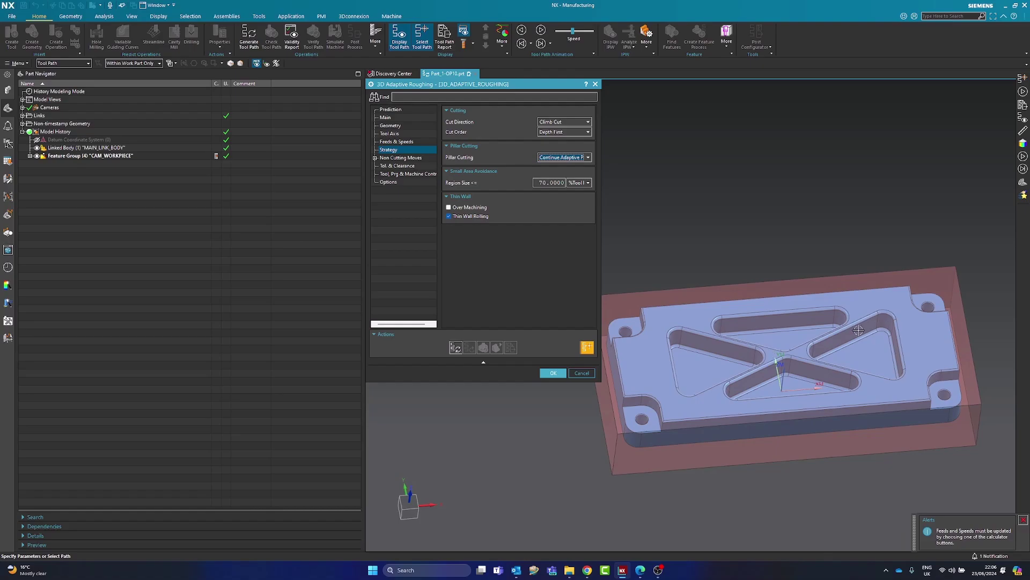
Try Cut with Helical Motion for the operation's pillar cutting, and return the option to Continue Adaptive Pattern.
click(564, 157)
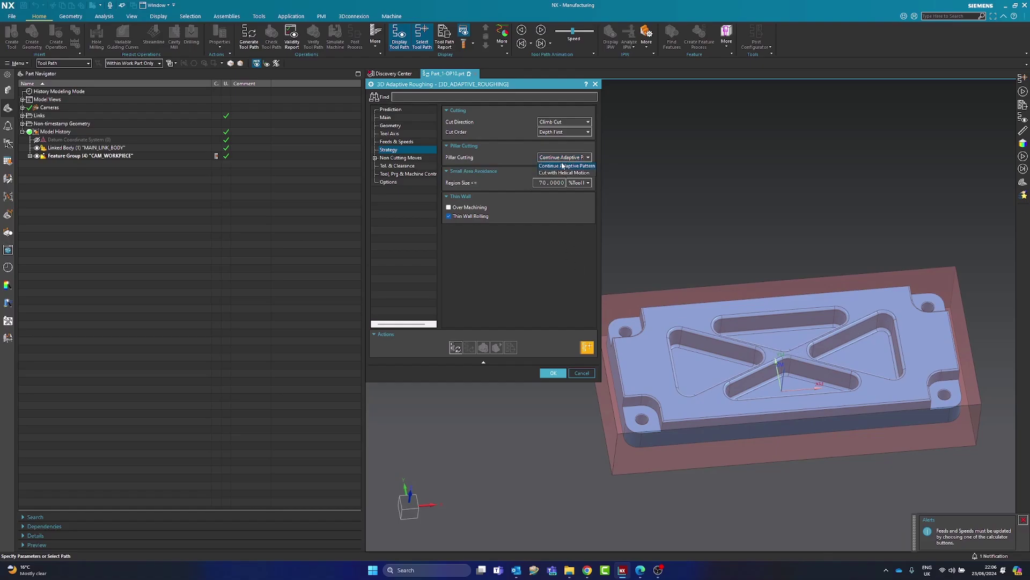
click(562, 172)
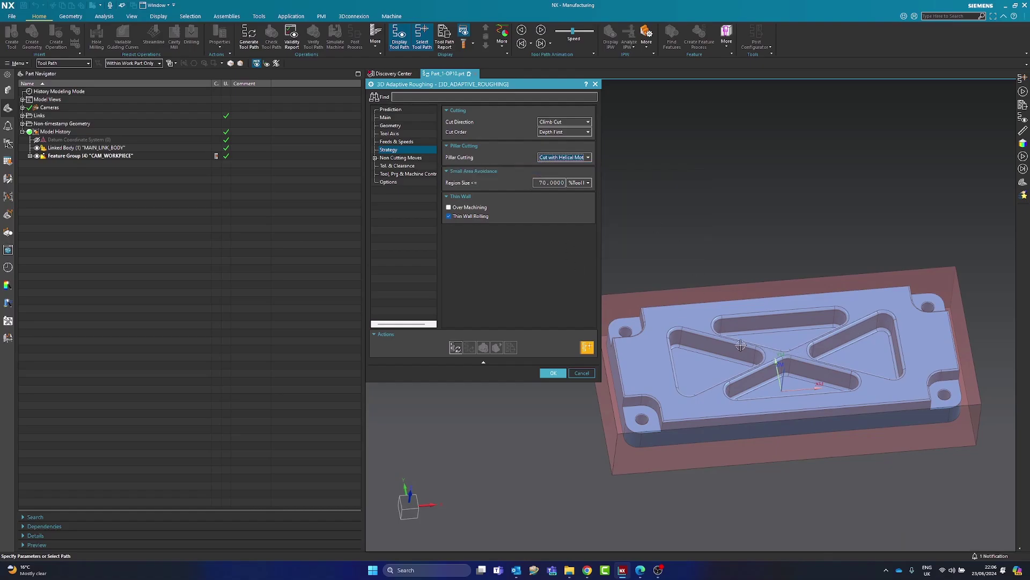
middle_drag(786, 353, 777, 360)
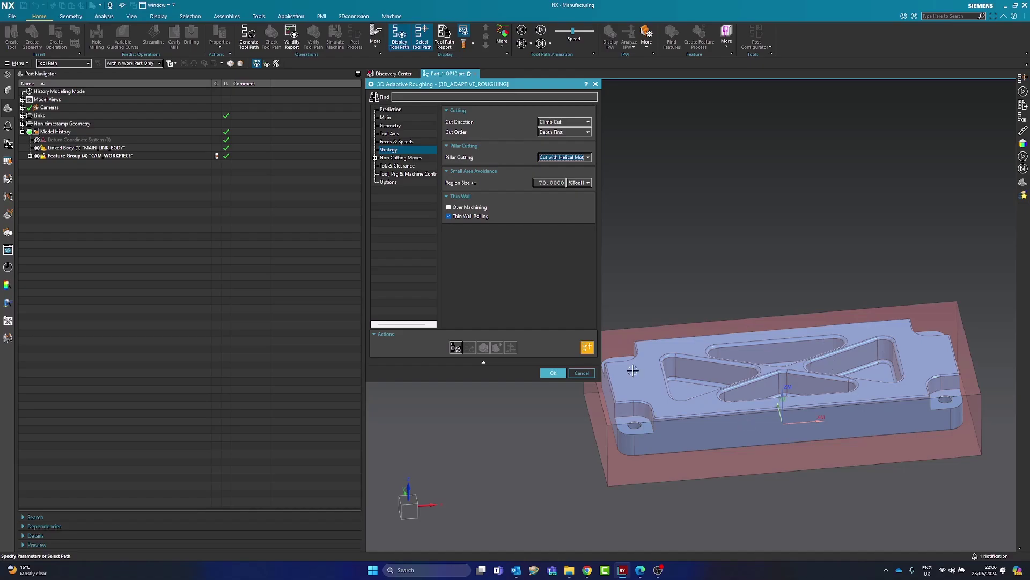
middle_drag(775, 366, 655, 355)
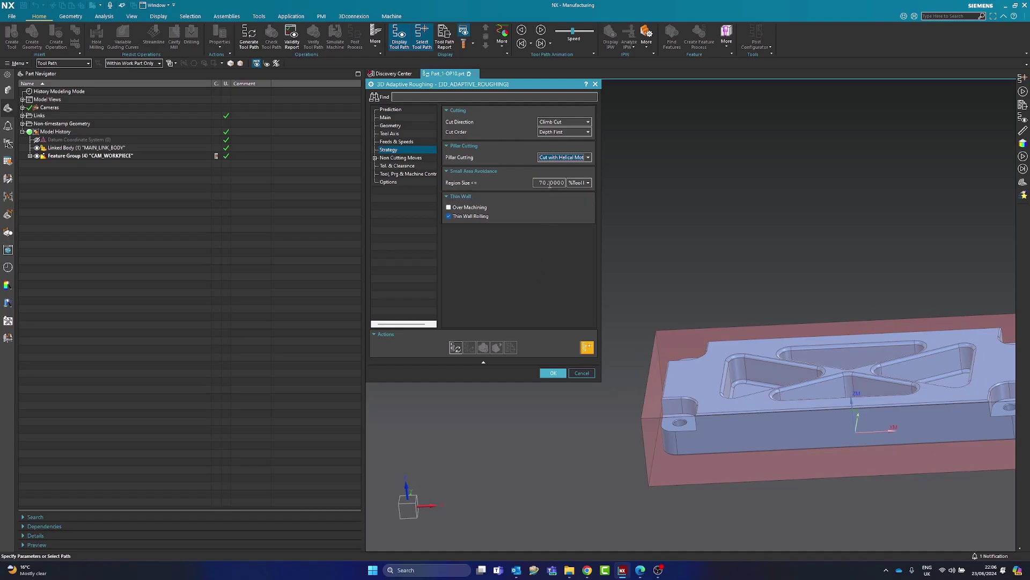
click(553, 158)
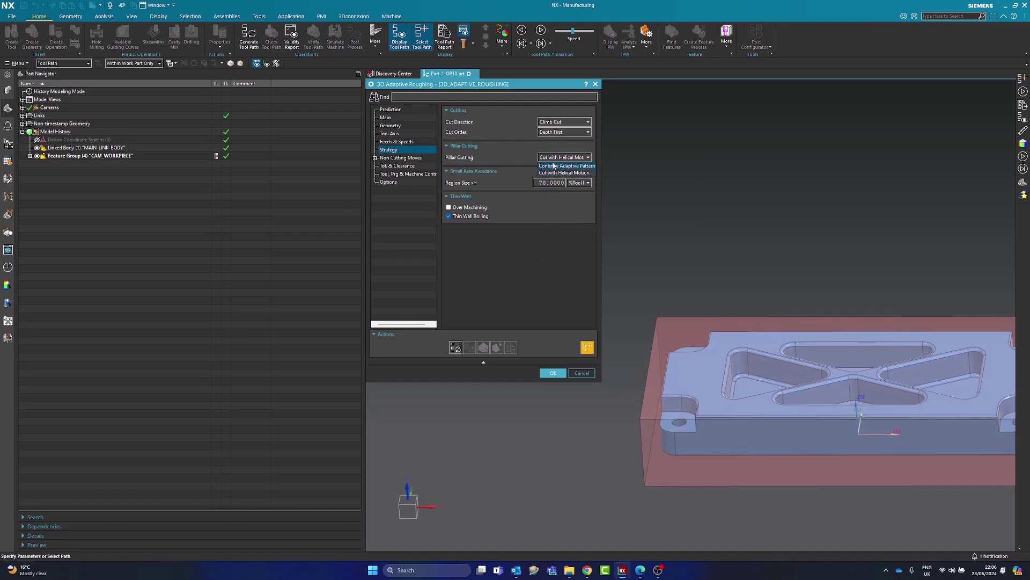
click(554, 168)
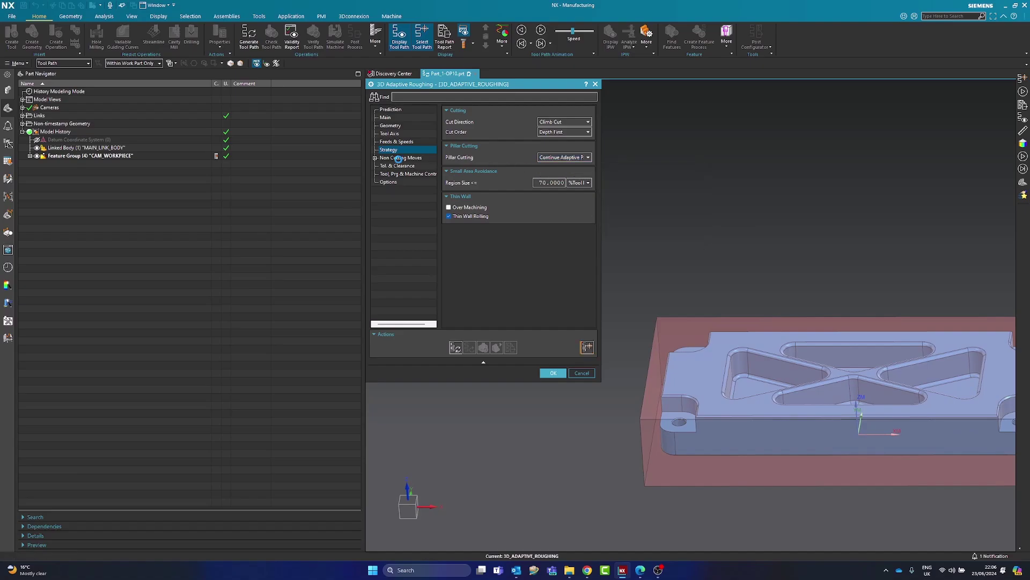
Review the closed-area engage settings of the non cutting moves, and check the operation's tolerances and tool clearances.
click(401, 159)
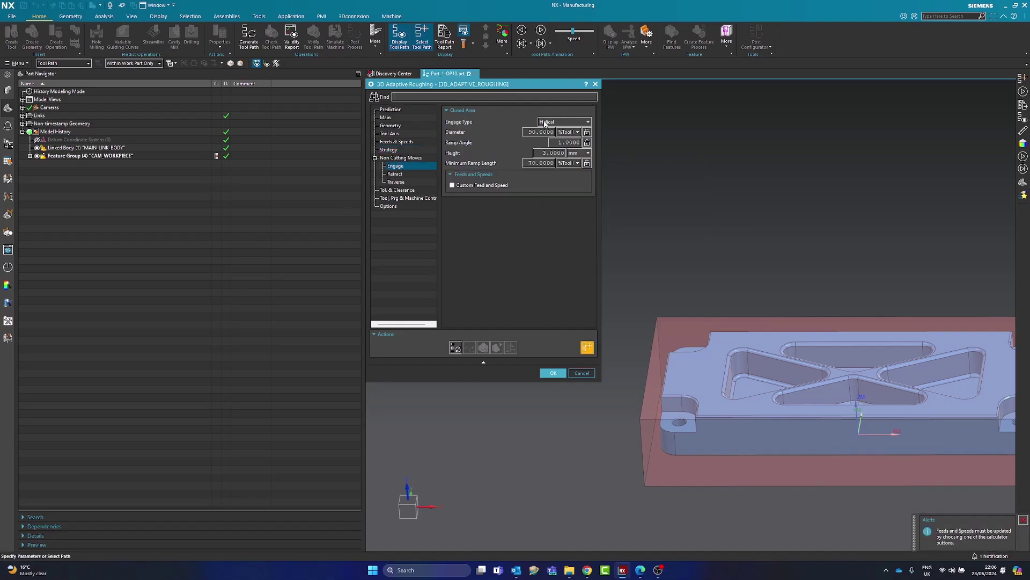
mouse_move(558, 125)
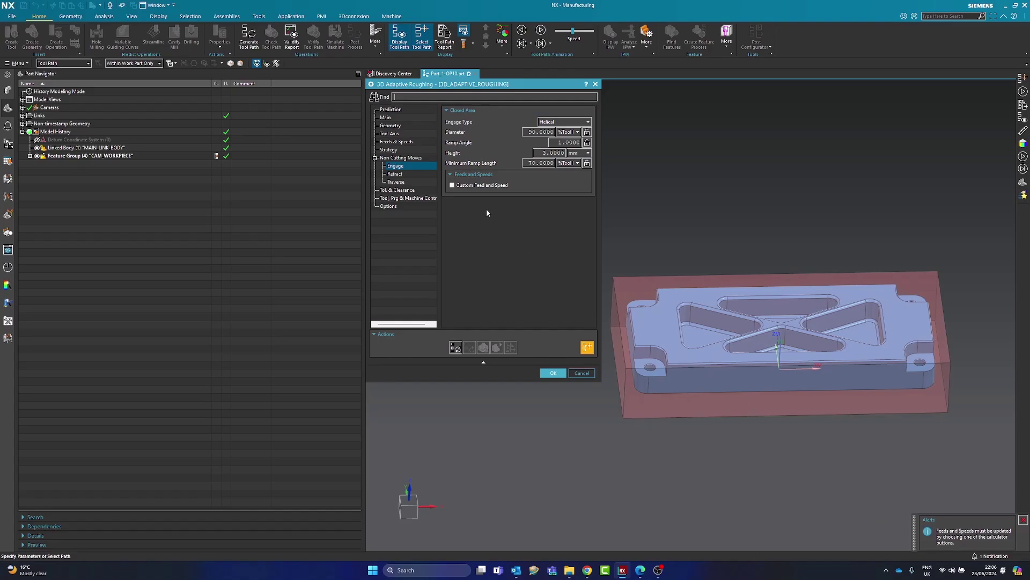
click(397, 190)
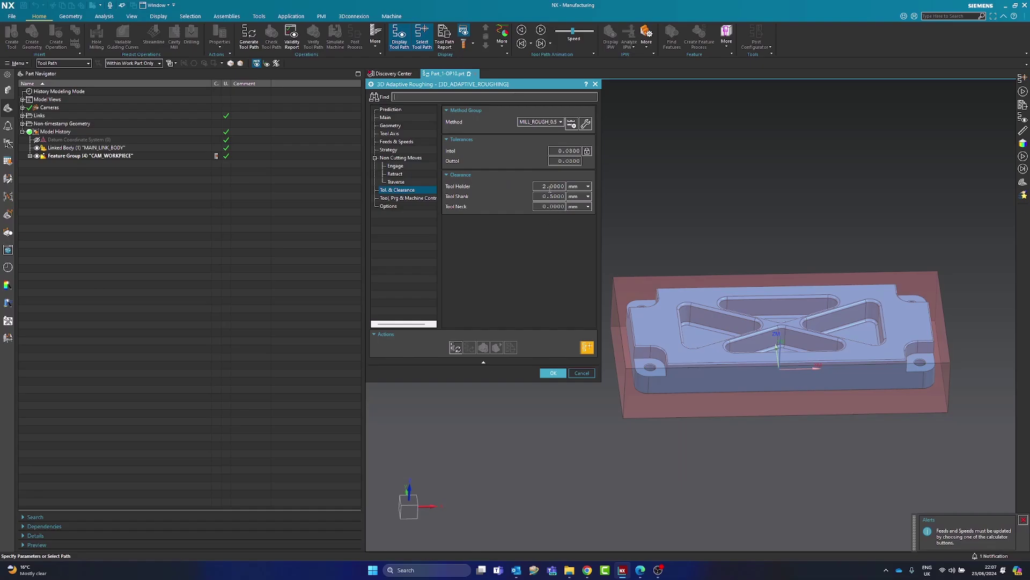
Generate the 3D adaptive roughing tool path, inspect it around the part and blank, and accept the operation.
click(456, 347)
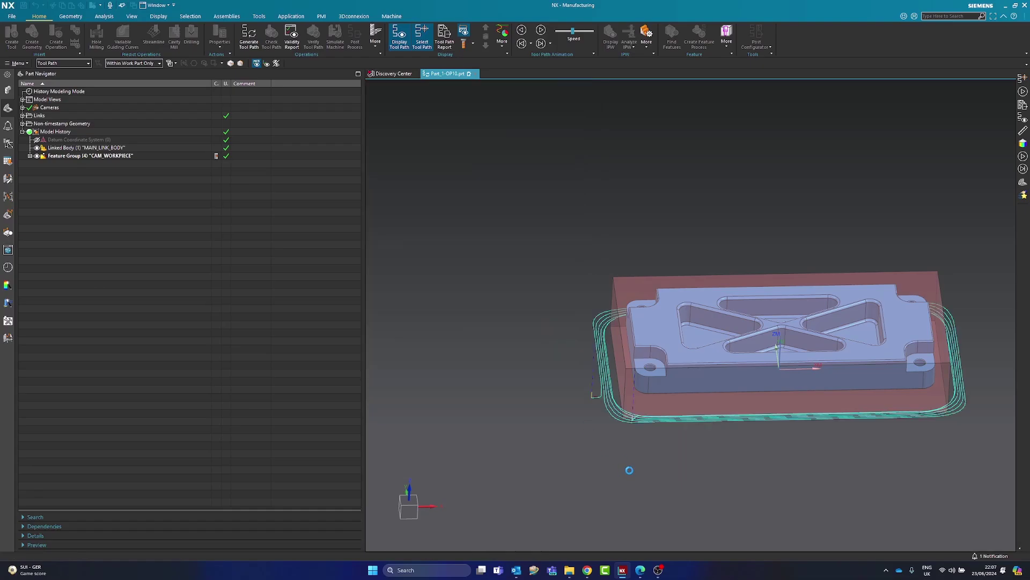
scroll(661, 392, up, 8)
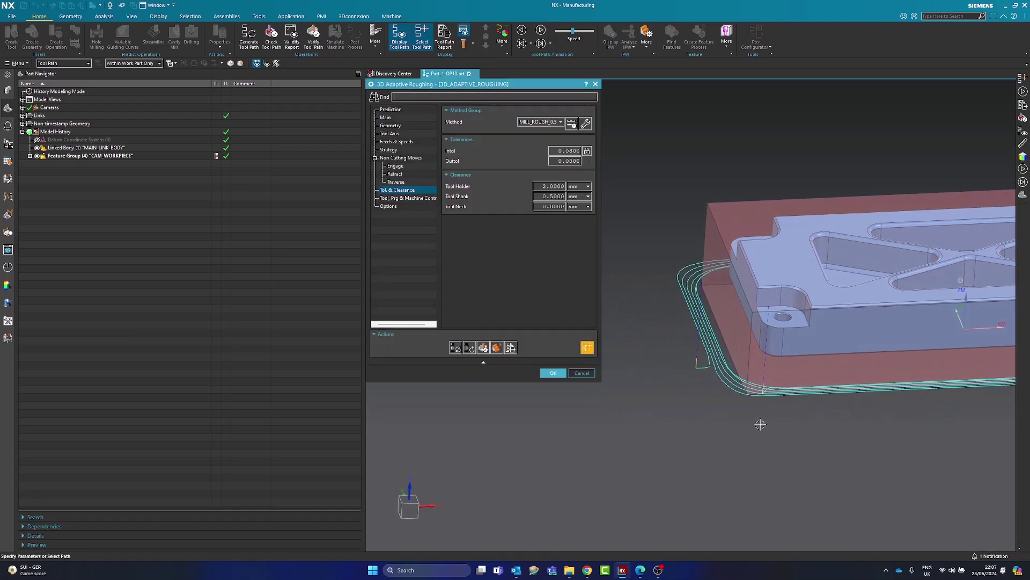
key(ctrl+alt+f)
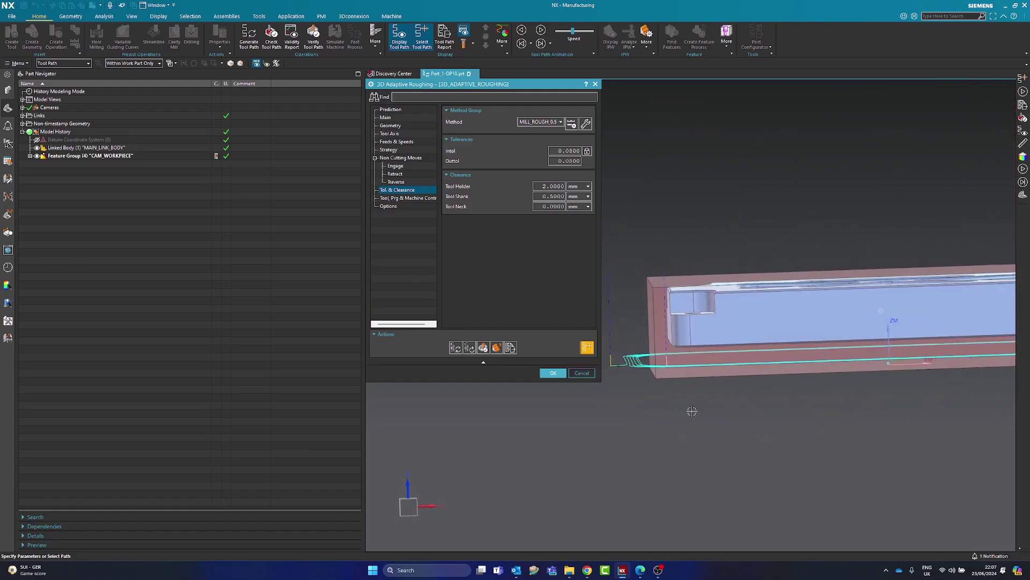
key(Home)
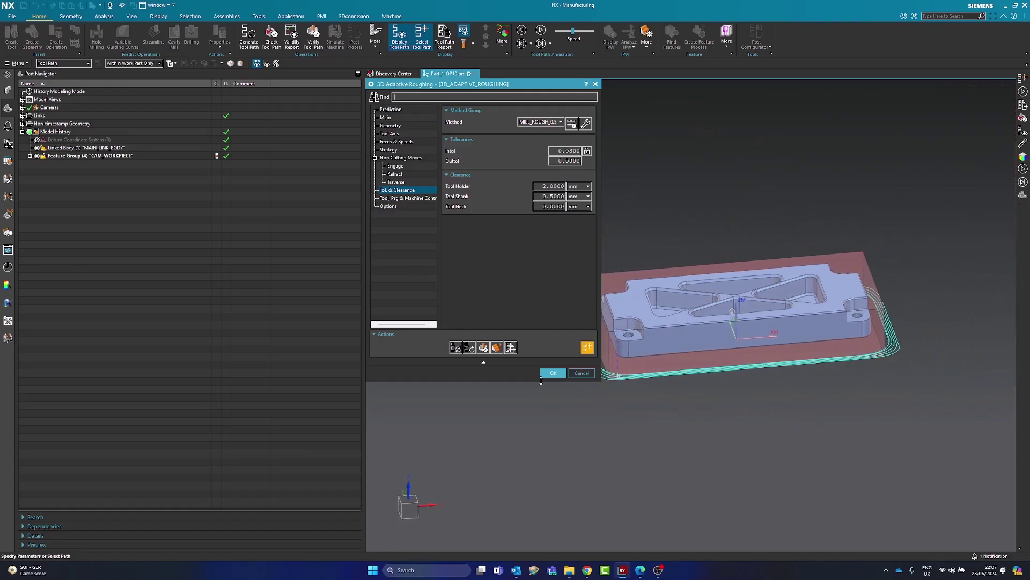
middle_click(710, 409)
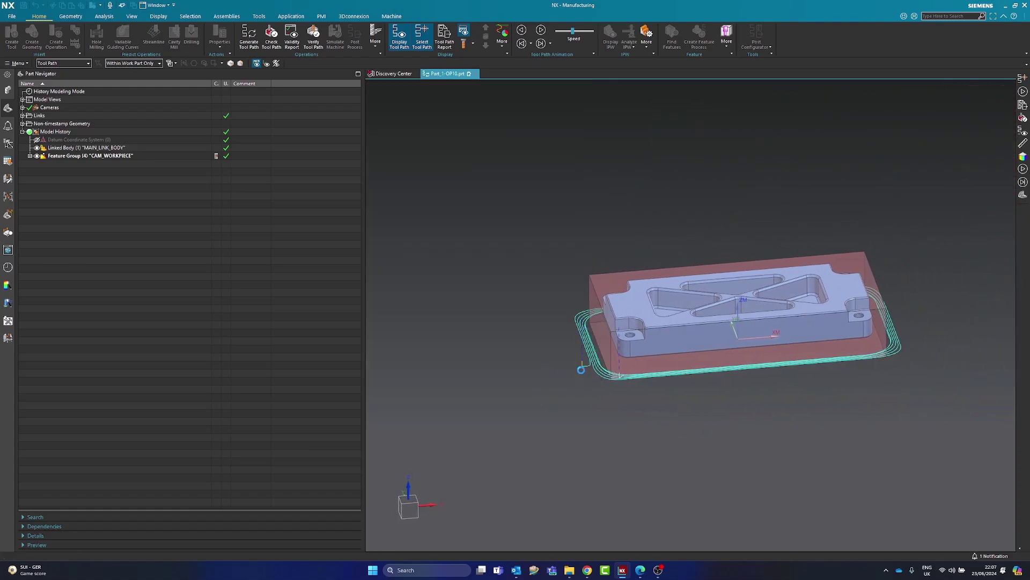
Run the 3D dynamic verification of the 3D_ADAPTIVE_ROUGHING tool path and close the visualization.
click(8, 143)
click(73, 124)
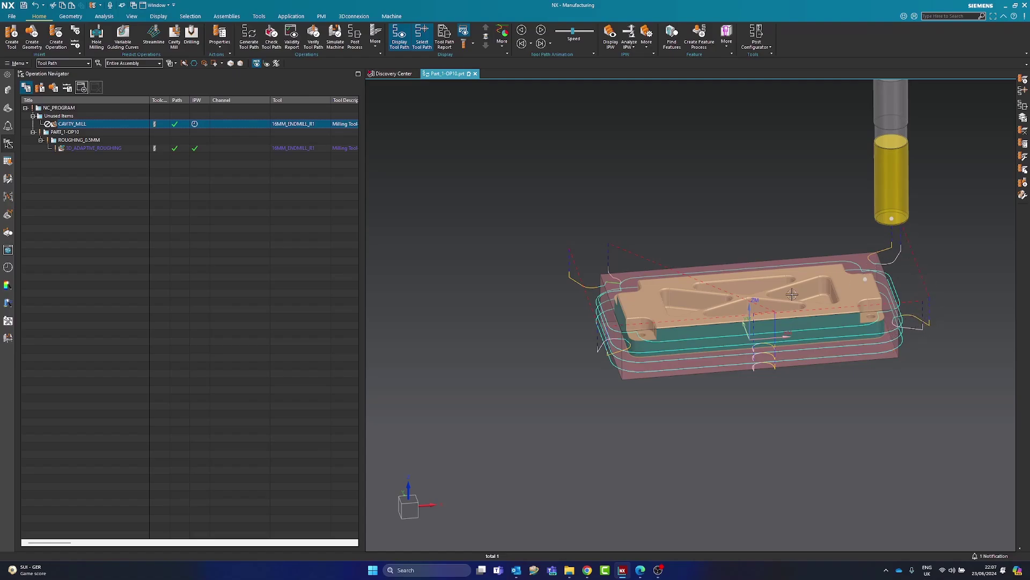
click(126, 149)
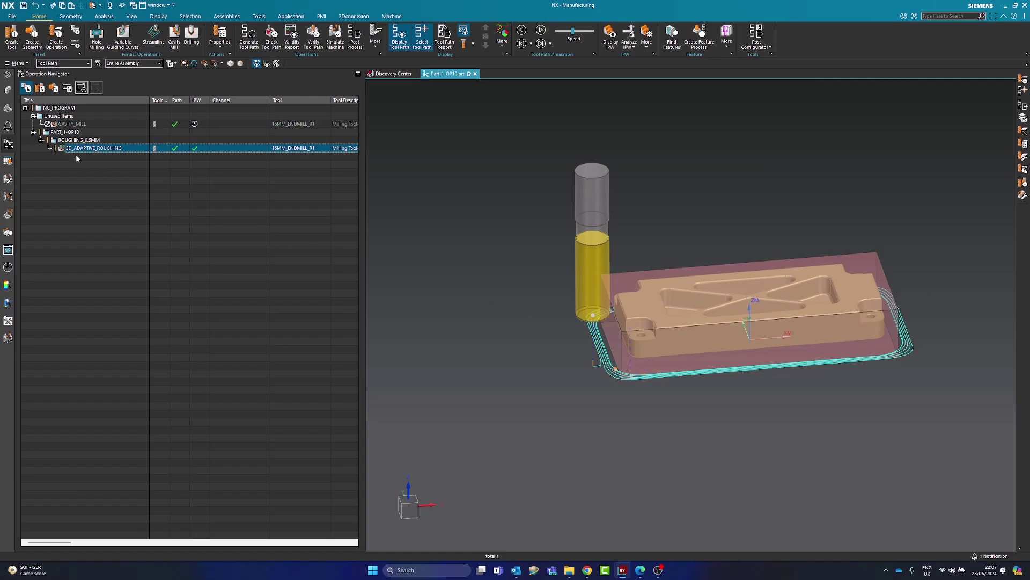
click(313, 36)
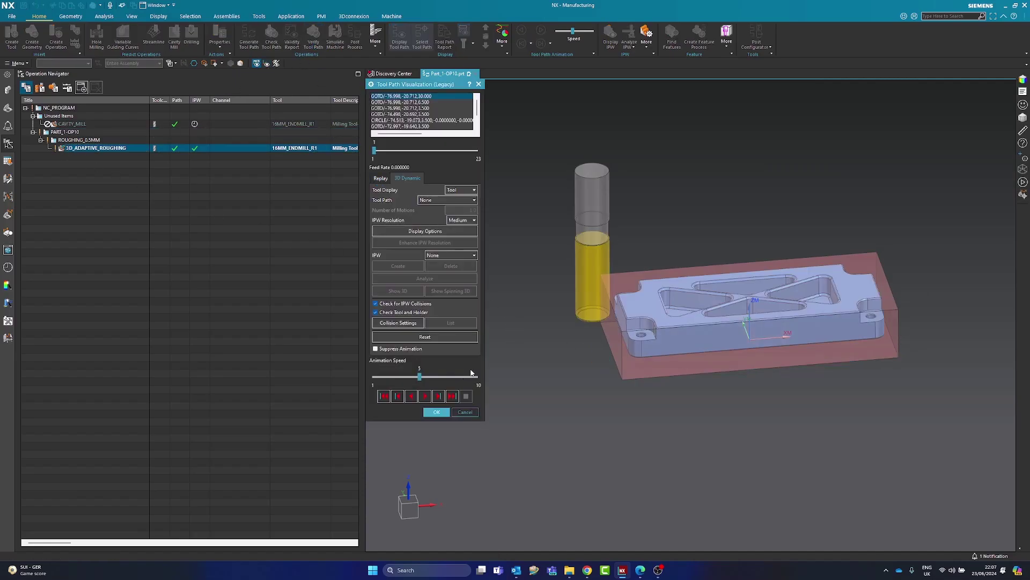
click(432, 394)
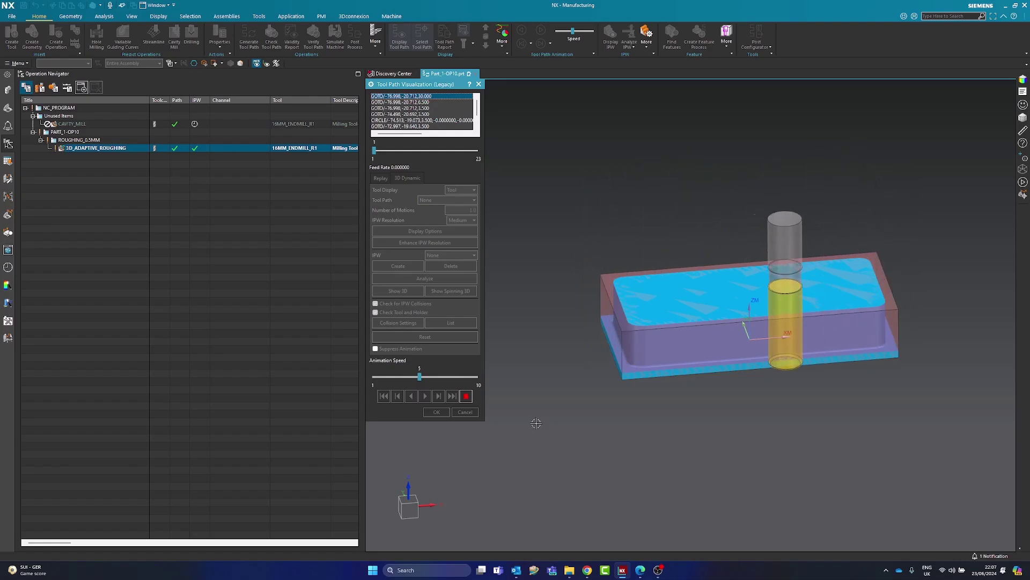
click(436, 412)
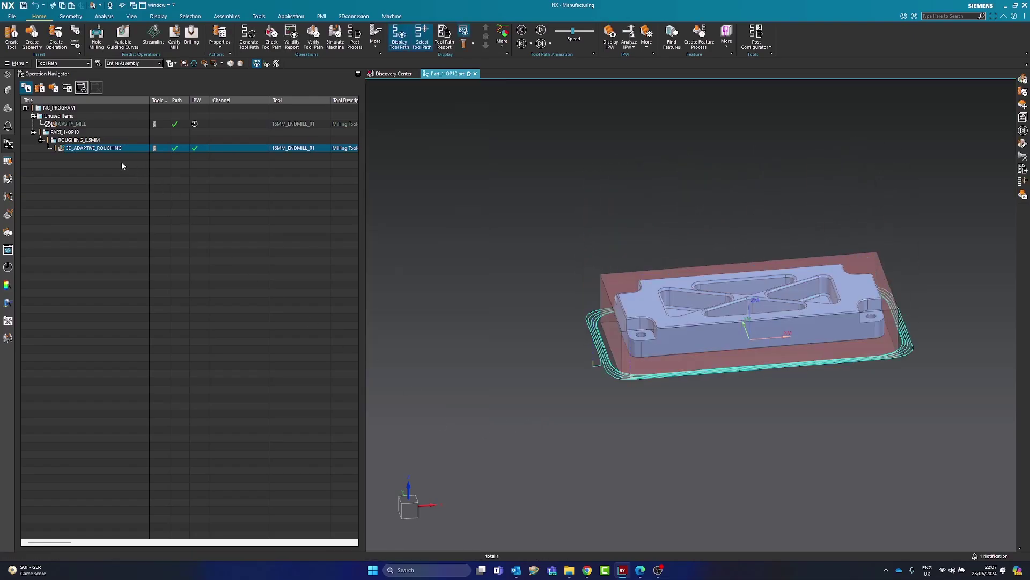
Regenerate the 3D_ADAPTIVE_ROUGHING tool path with a constant stepover and a maximum distance of 25 %Tool.
double_click(105, 149)
scroll(771, 414, up, 5)
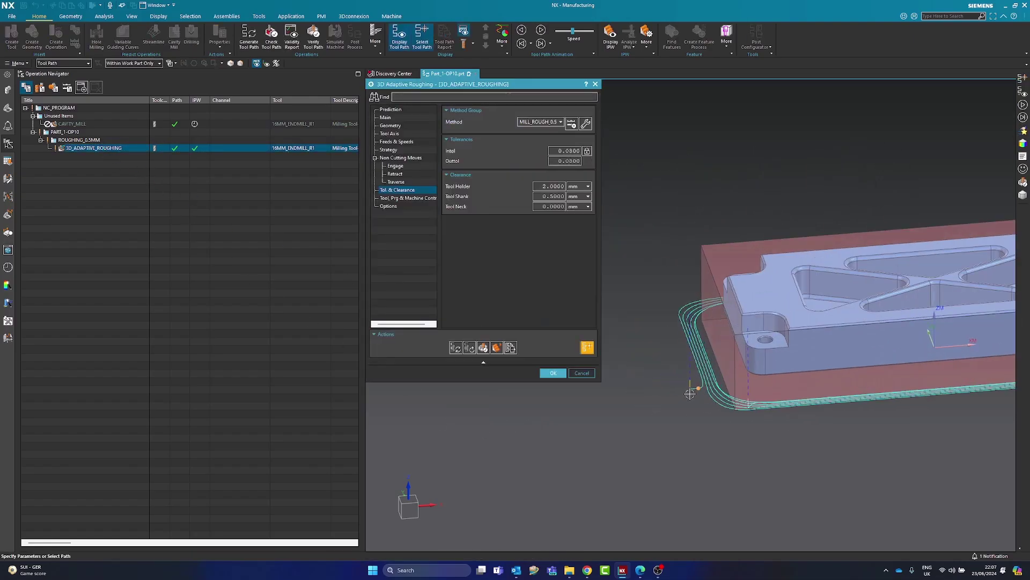
click(385, 117)
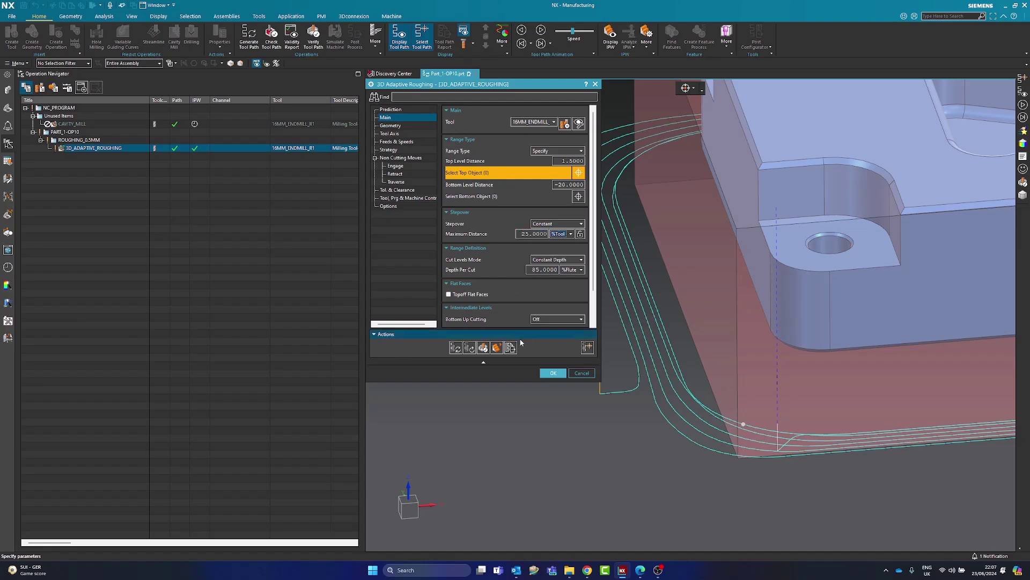
scroll(479, 297, down, 1)
click(456, 347)
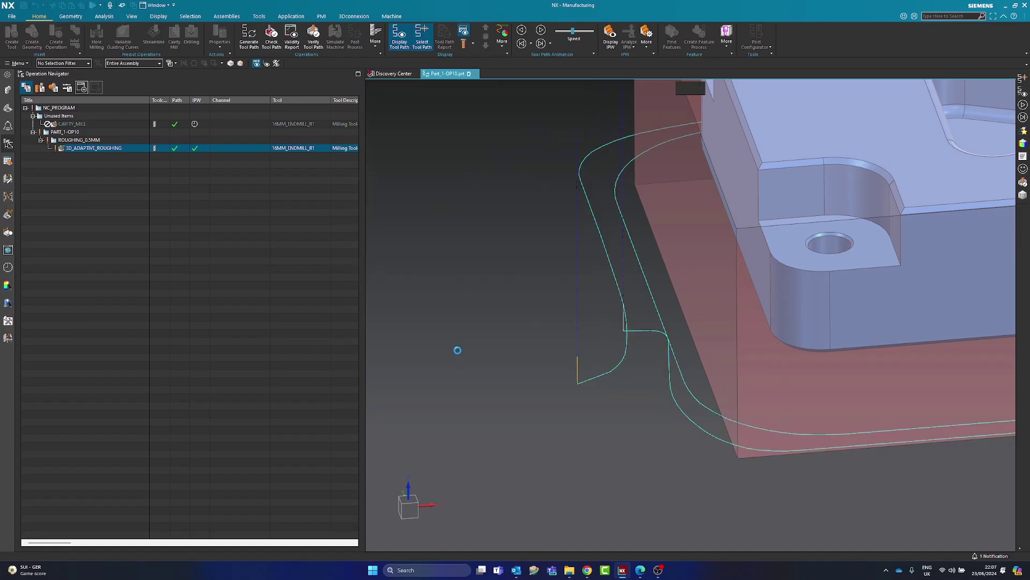
scroll(646, 374, down, 5)
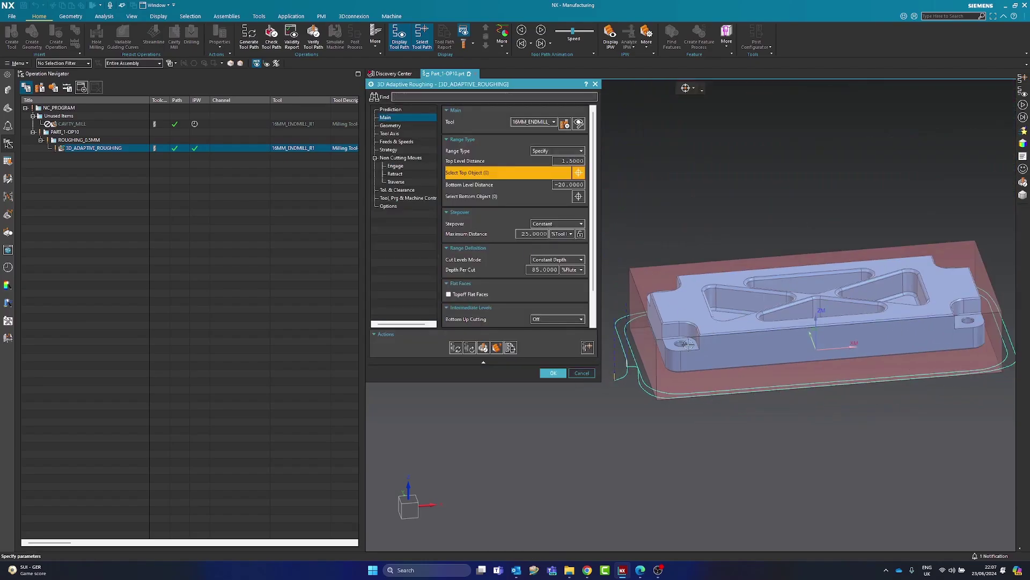
Enable Topoff Flat Faces for the adaptive roughing operation and regenerate its tool path.
scroll(688, 344, up, 2)
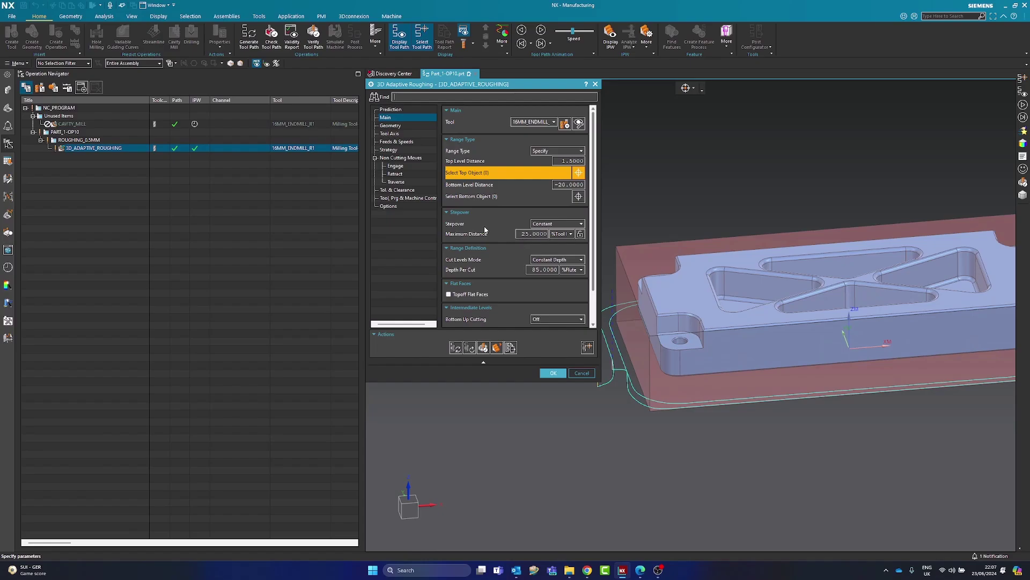
scroll(483, 265, down, 2)
click(452, 259)
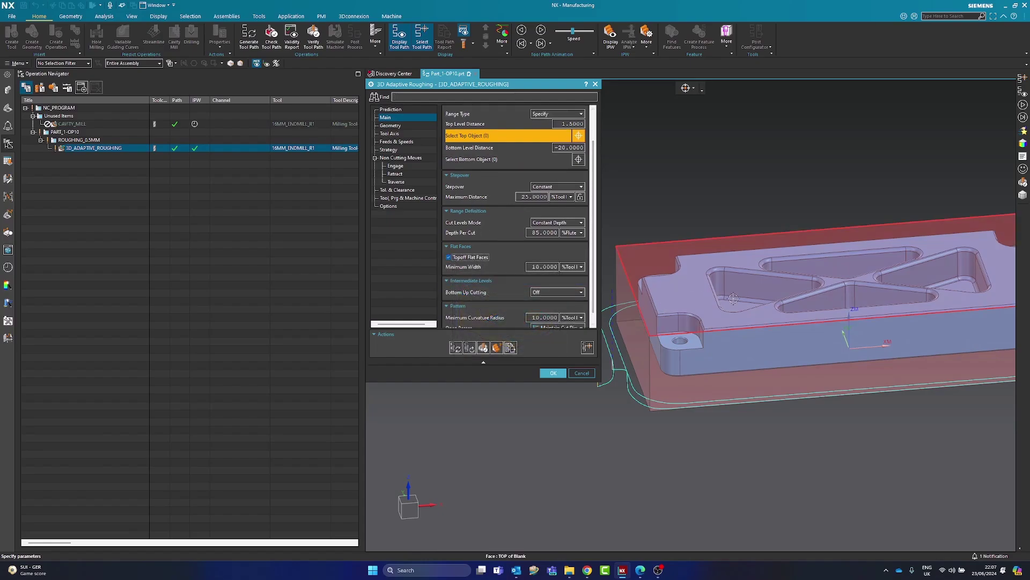
scroll(794, 293, down, 2)
scroll(785, 295, up, 2)
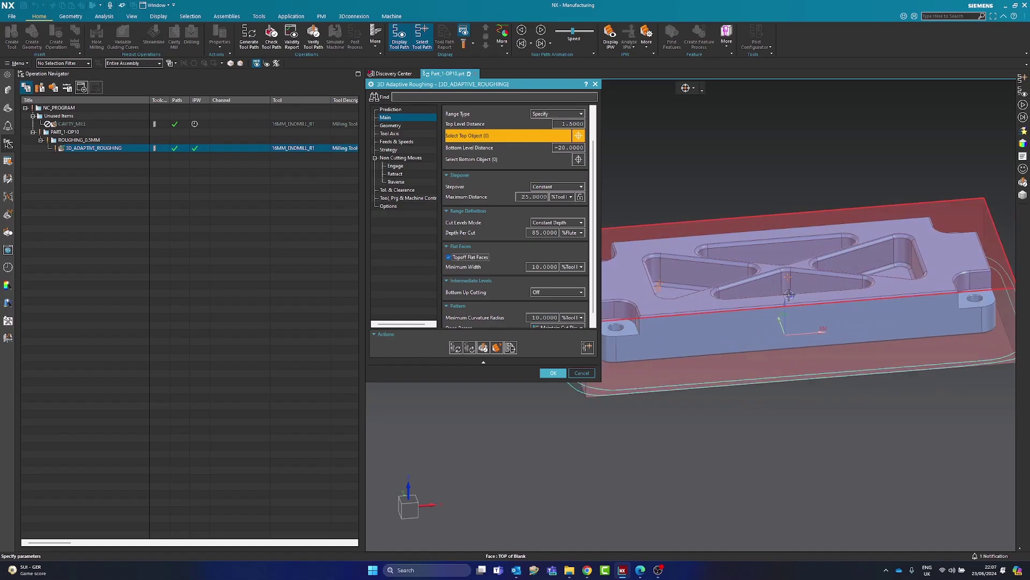
click(456, 347)
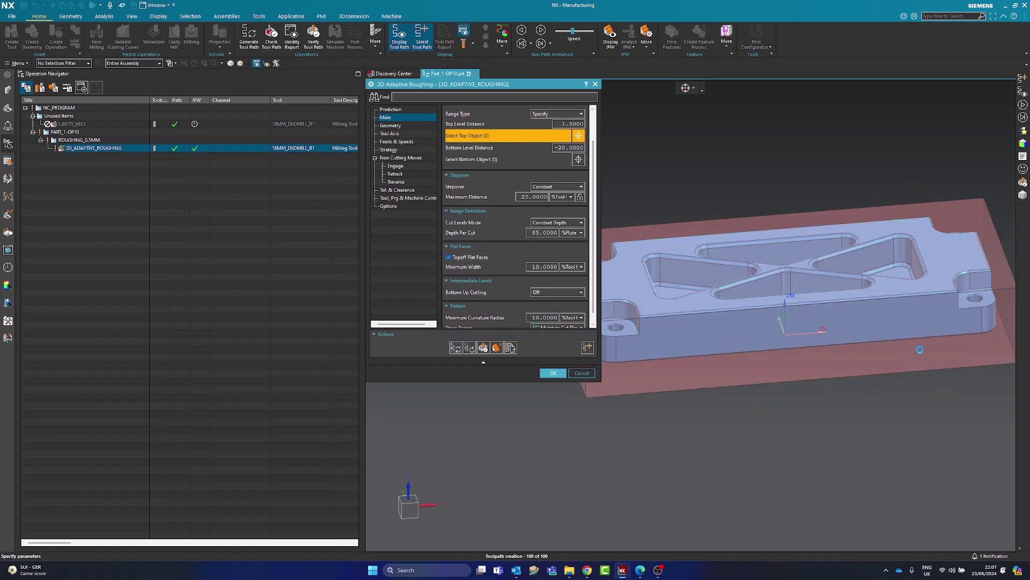
Examine the regenerated roughing passes around the corner recesses and top face from several angles and from the side.
scroll(880, 297, down, 2)
middle_drag(825, 388, 826, 365)
scroll(750, 287, up, 2)
middle_drag(751, 289, 789, 323)
scroll(671, 354, up, 2)
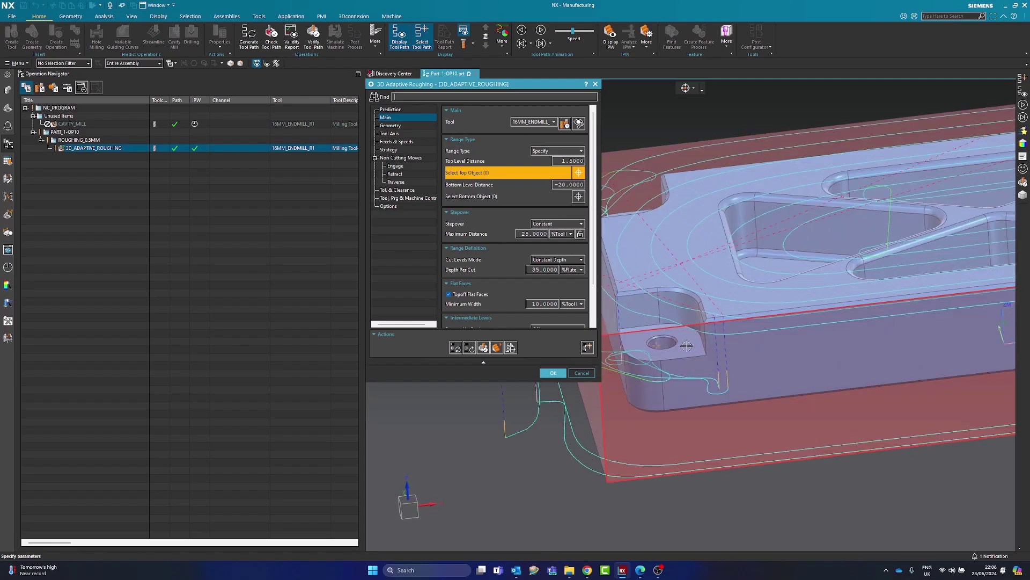
middle_drag(661, 335, 700, 340)
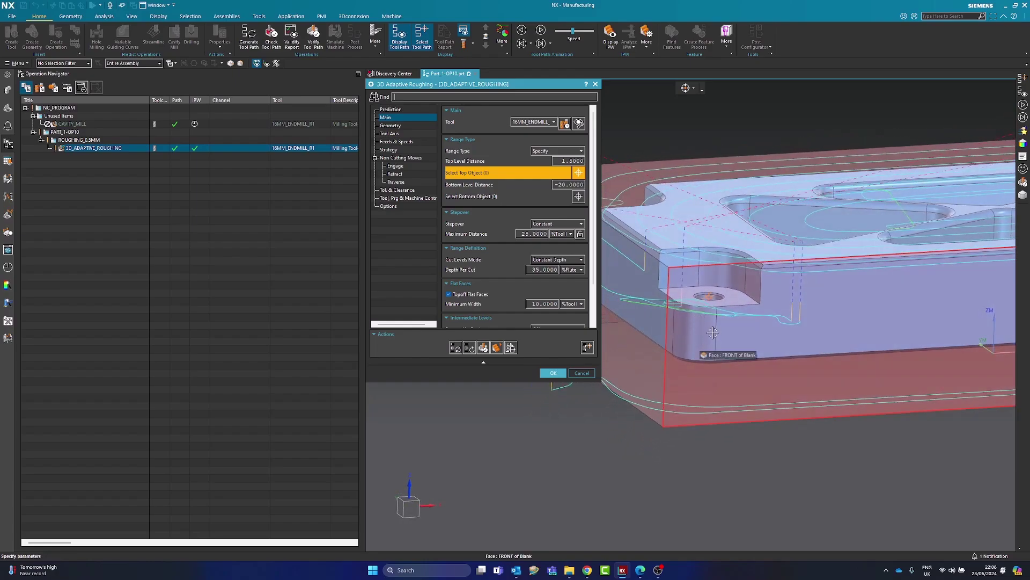
scroll(733, 340, down, 3)
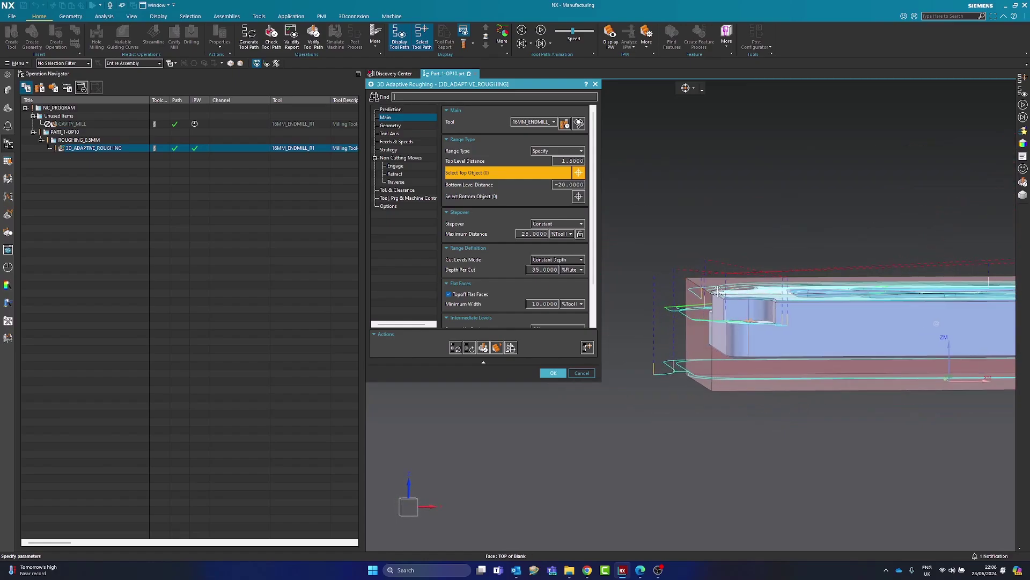
scroll(716, 291, up, 3)
middle_drag(717, 291, 608, 385)
middle_drag(751, 374, 740, 268)
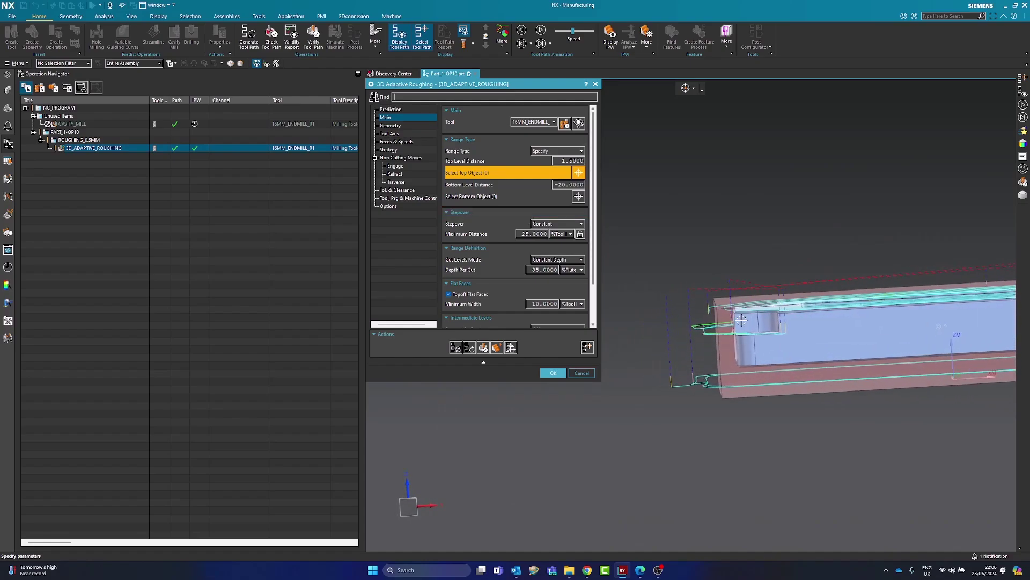
Lower the roughing range's top level distance to -2 and regenerate the tool path.
click(552, 161)
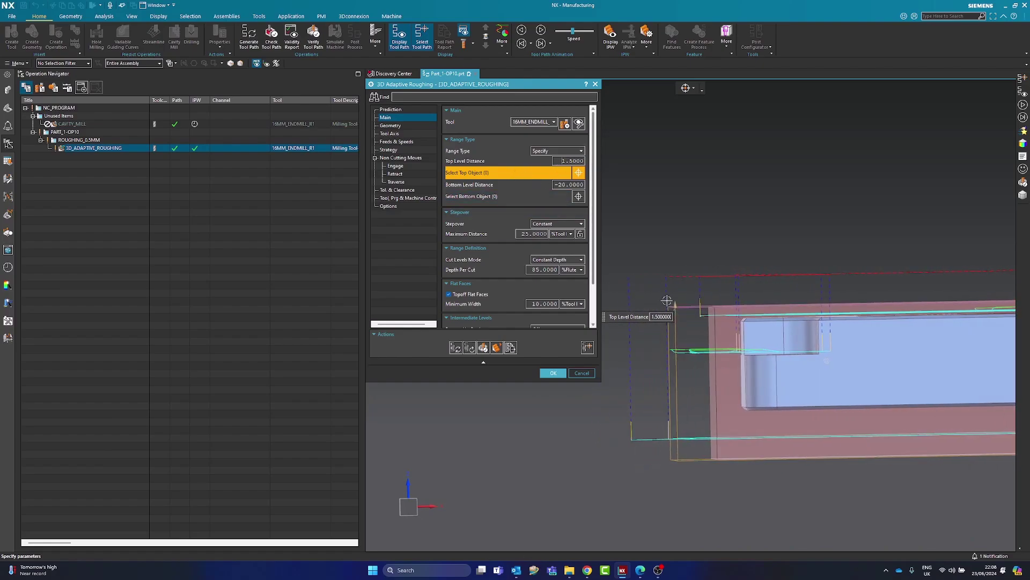
drag(676, 305, 678, 325)
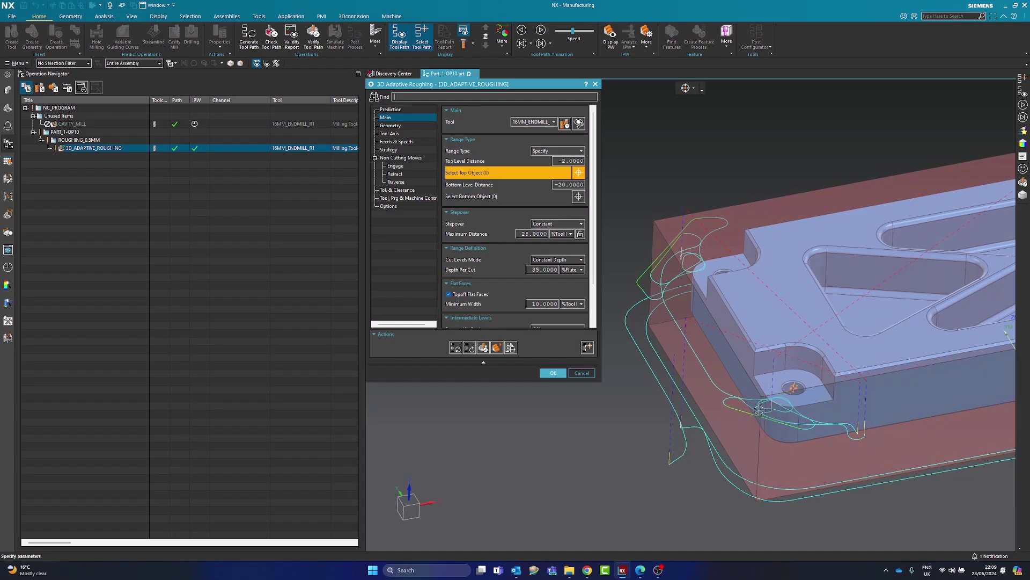
middle_drag(702, 306, 766, 360)
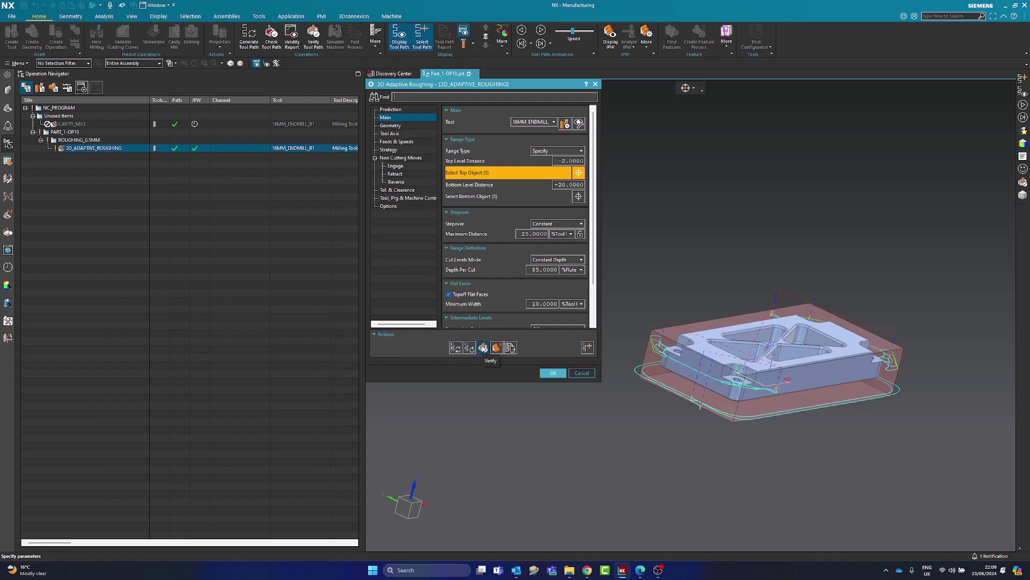
Verify the updated roughing tool path in a 3D dynamic simulation and accept the operation's settings.
click(483, 347)
middle_drag(589, 319, 618, 300)
click(427, 397)
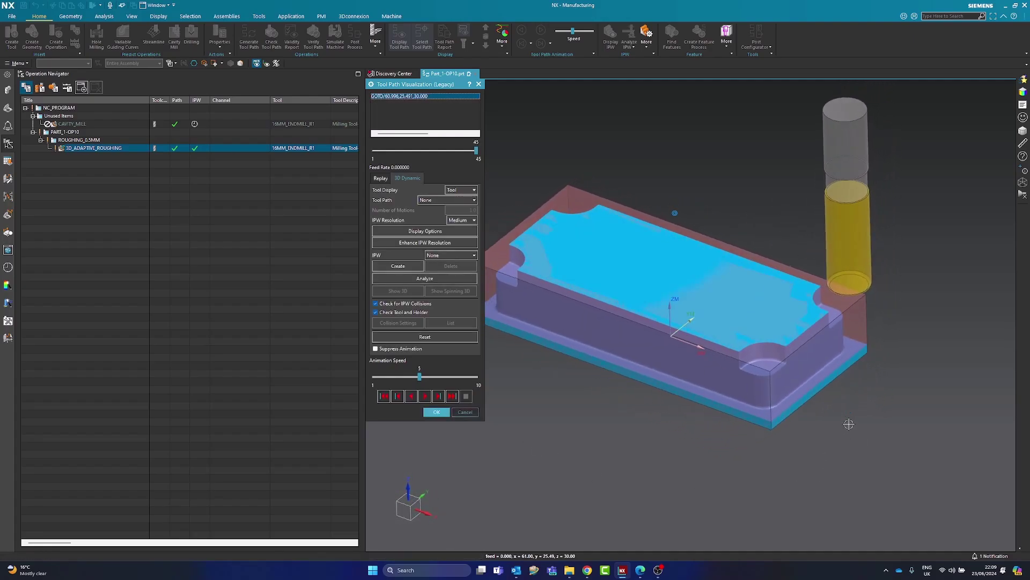
click(437, 412)
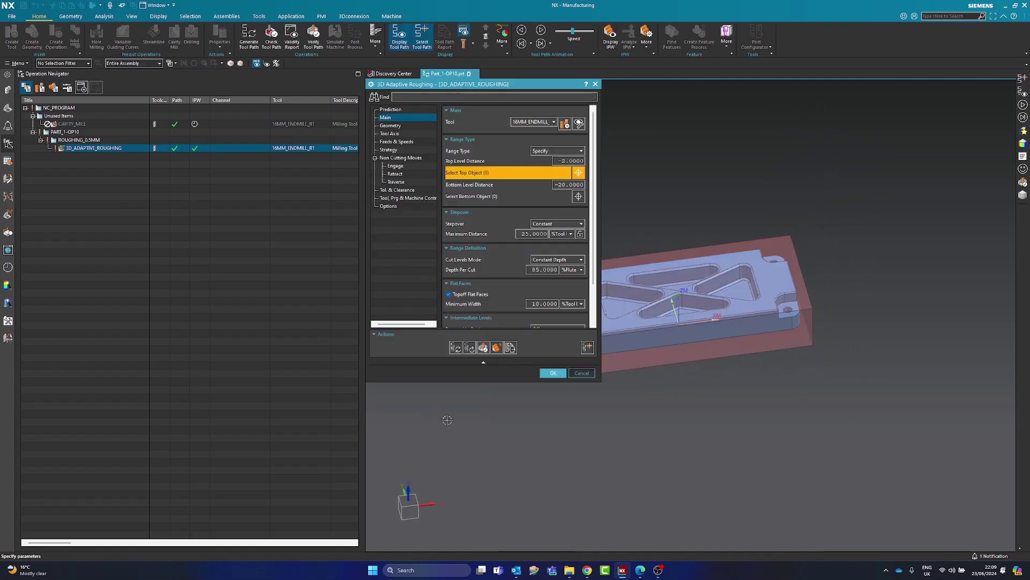
click(553, 373)
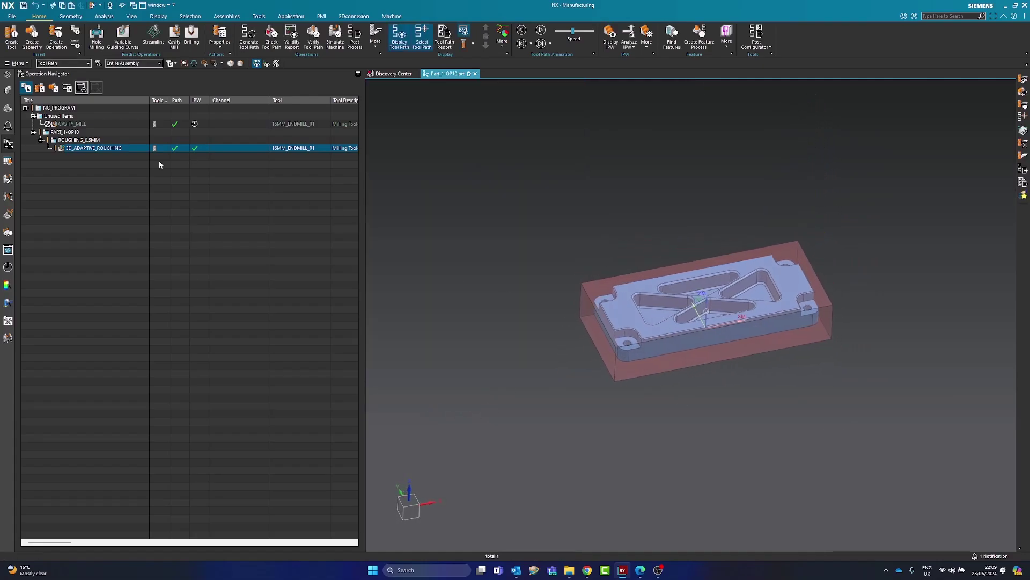
Hide the CAM_WORKPIECE feature group and inspect the corner recess of the finished part.
click(7, 113)
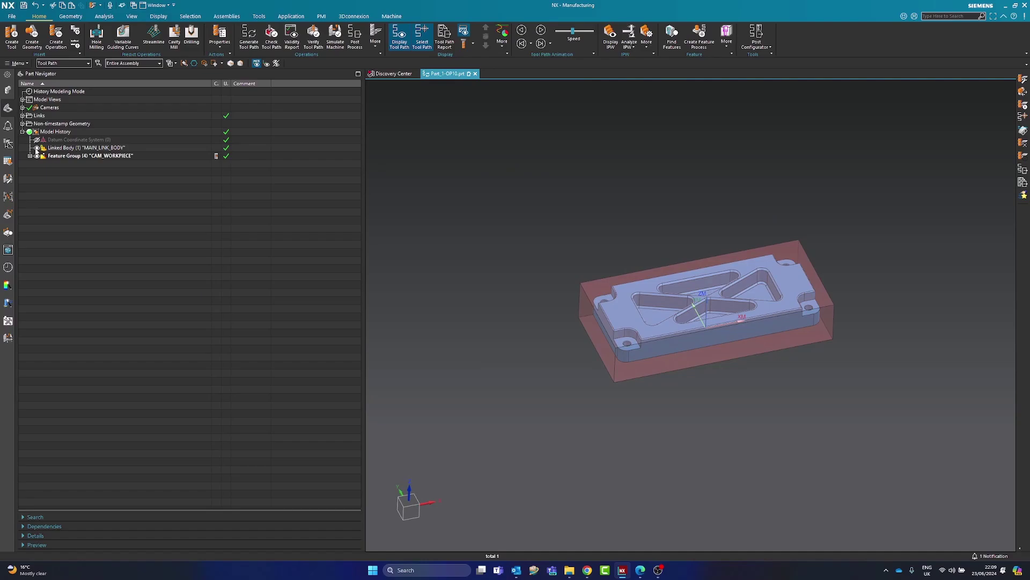
key(ctrl+b)
scroll(698, 293, up, 8)
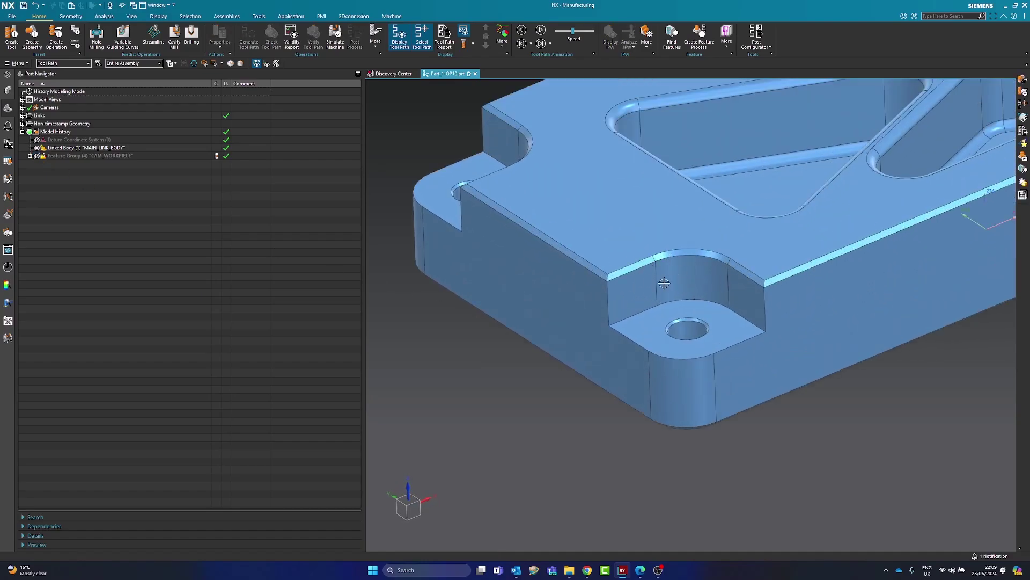
scroll(732, 282, down, 3)
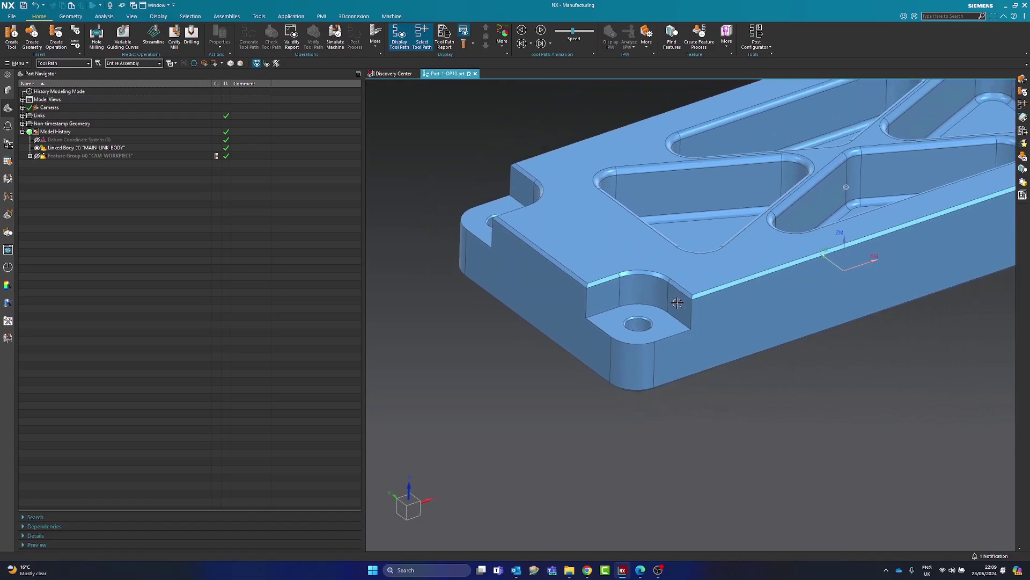
middle_drag(644, 296, 662, 318)
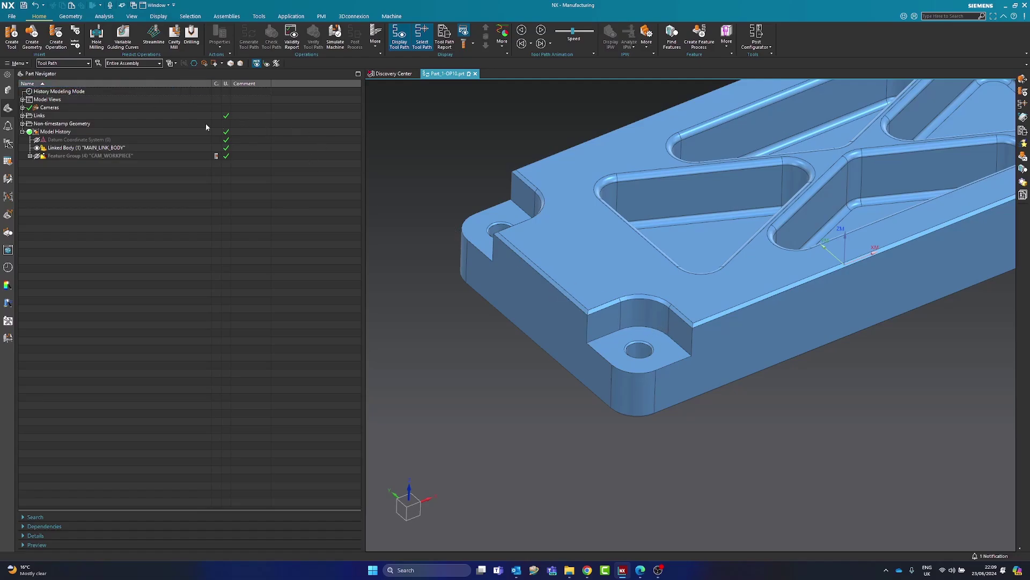
Check the local radius of the curved wall in the front corner recess and close the analysis.
click(104, 16)
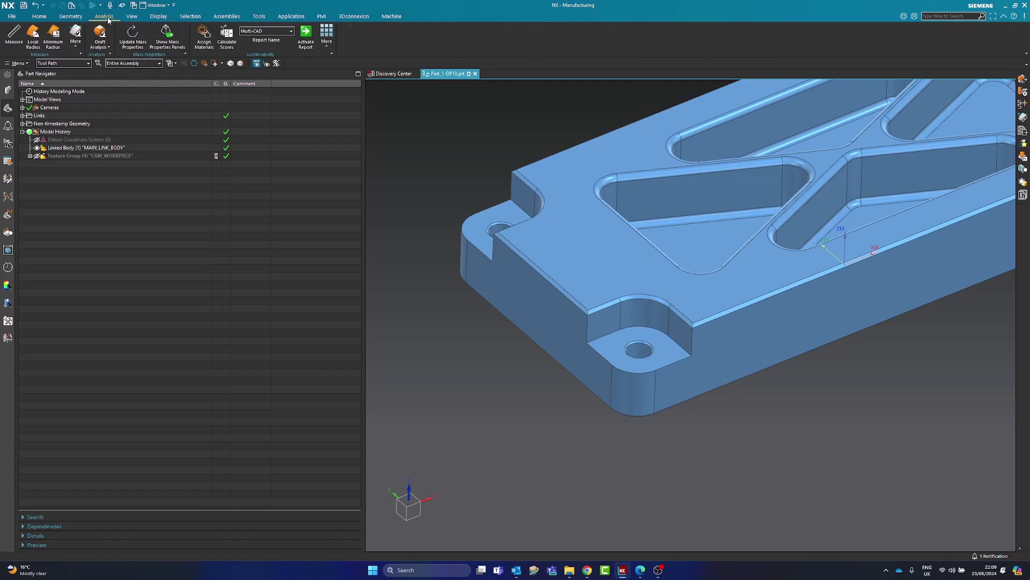
click(34, 34)
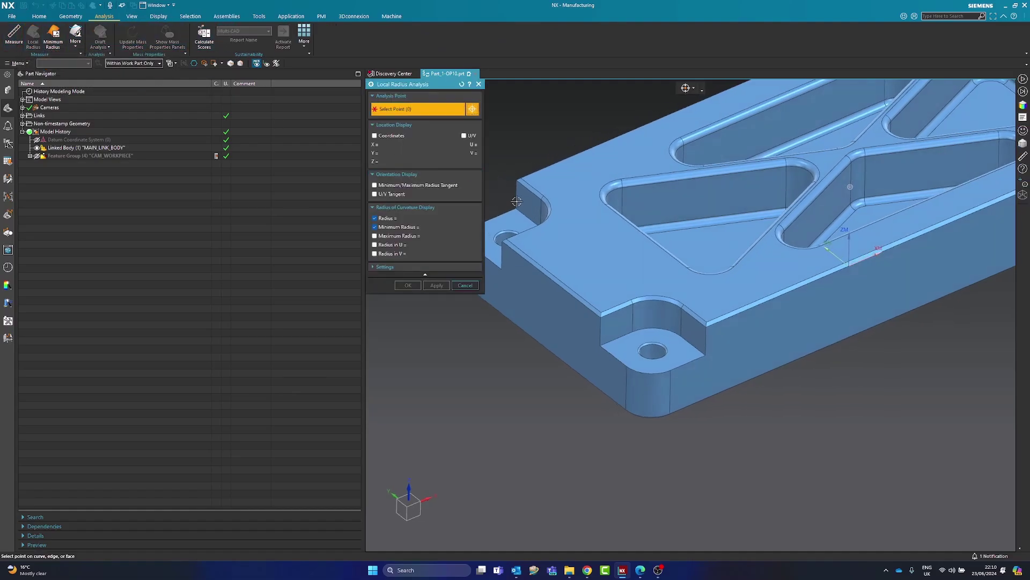
click(669, 299)
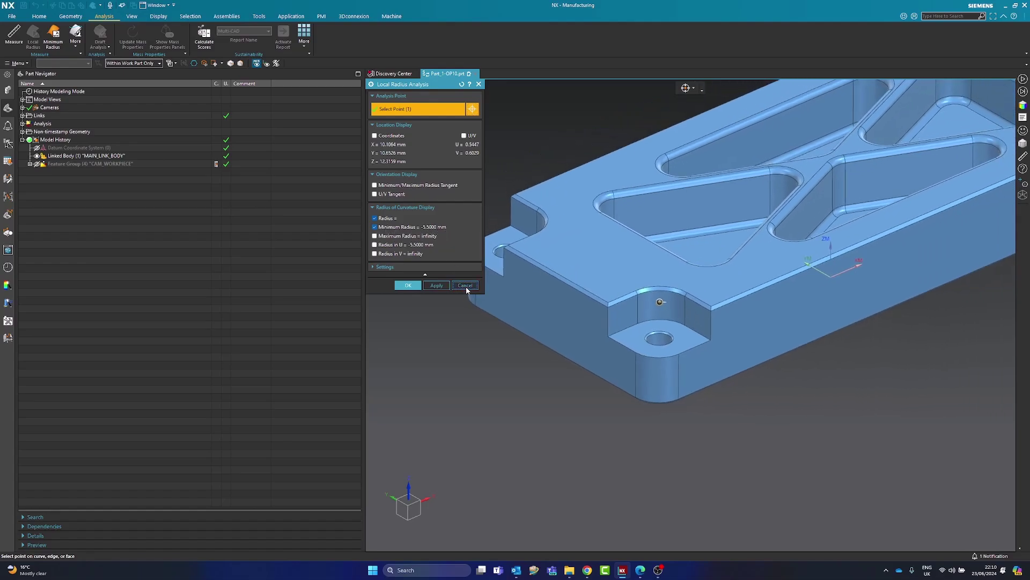
click(464, 285)
Measure the curved wall of the front corner recess and switch the radius result to diameter.
click(13, 35)
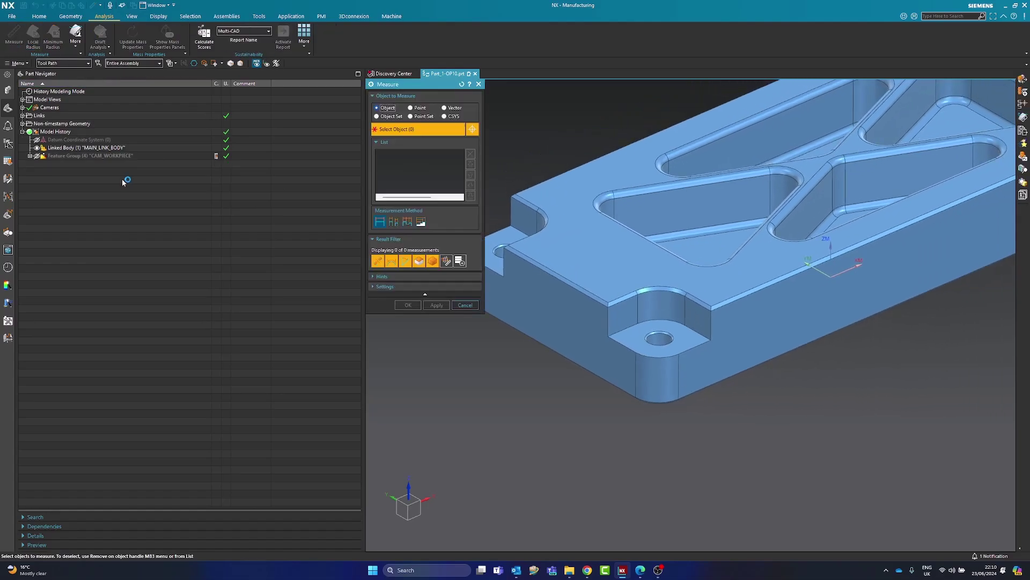
mouse_move(700, 296)
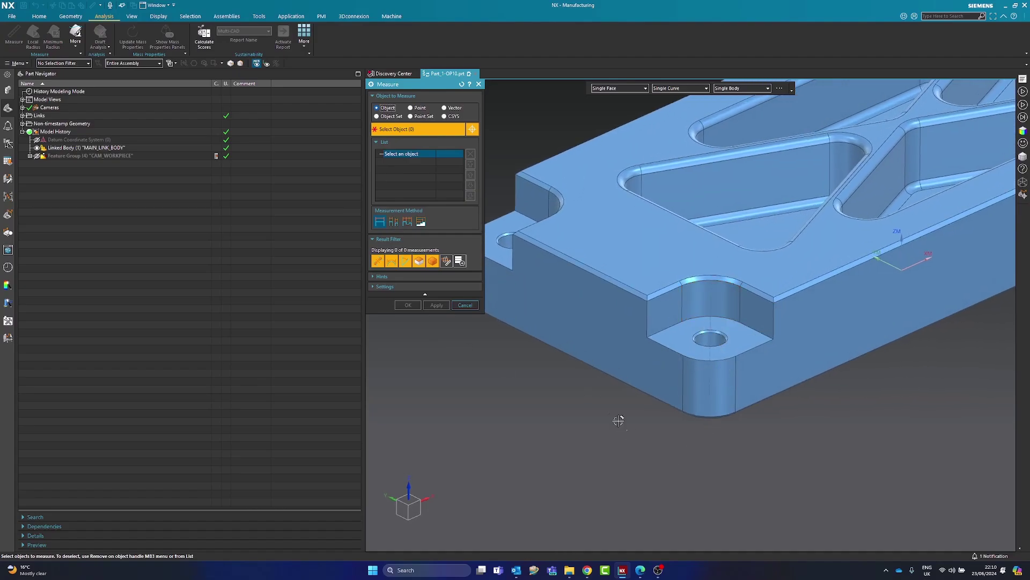
click(696, 297)
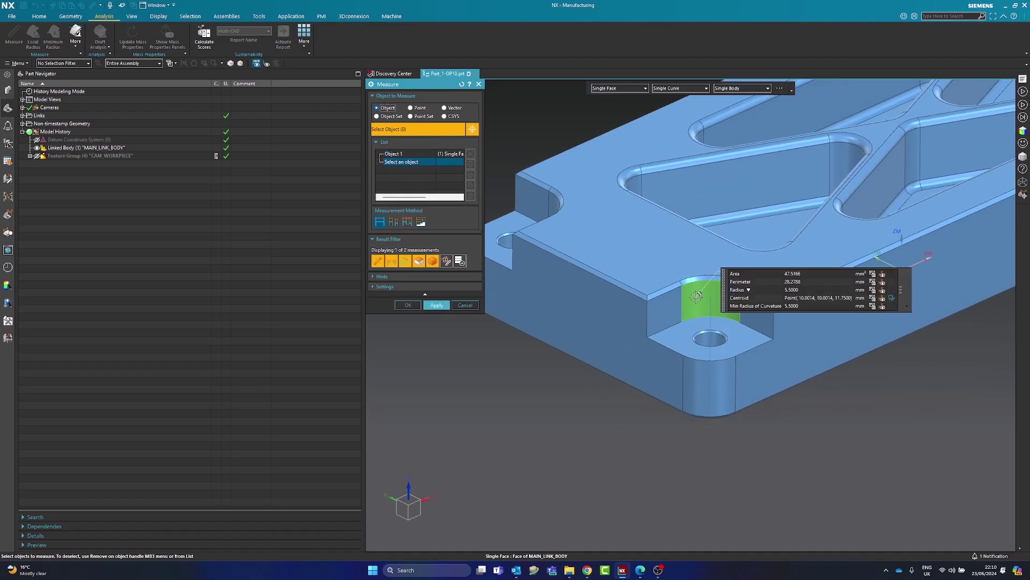
click(741, 290)
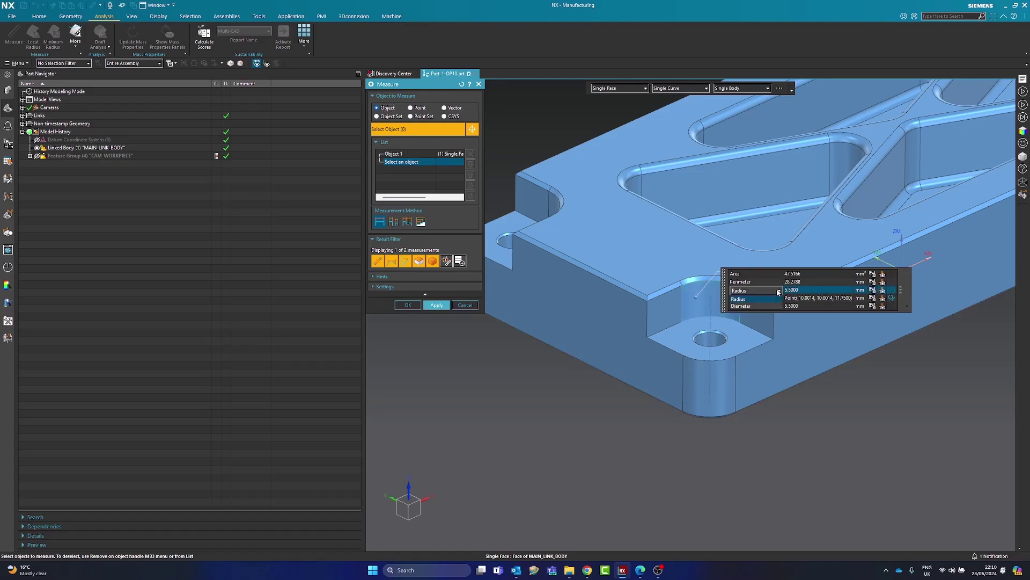
click(752, 306)
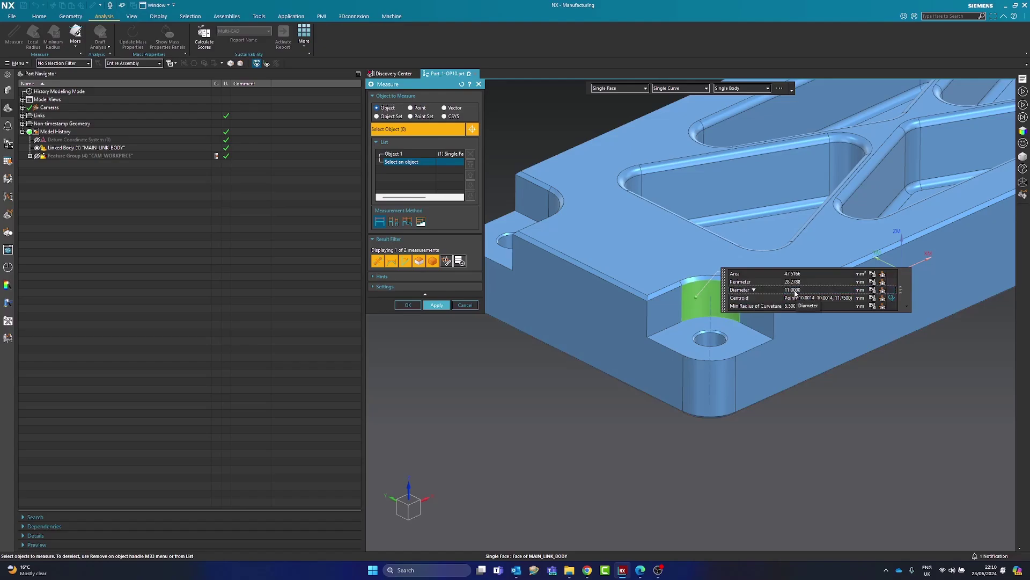
Inspect the diameter result on the front corner recess's curved wall and close the measurement.
scroll(785, 295, up, 2)
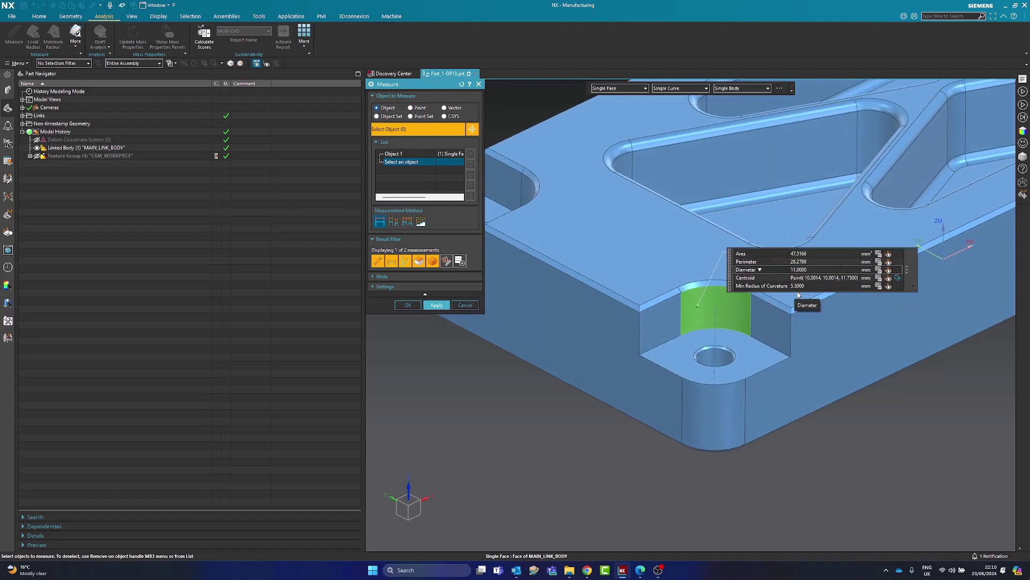
scroll(483, 279, down, 3)
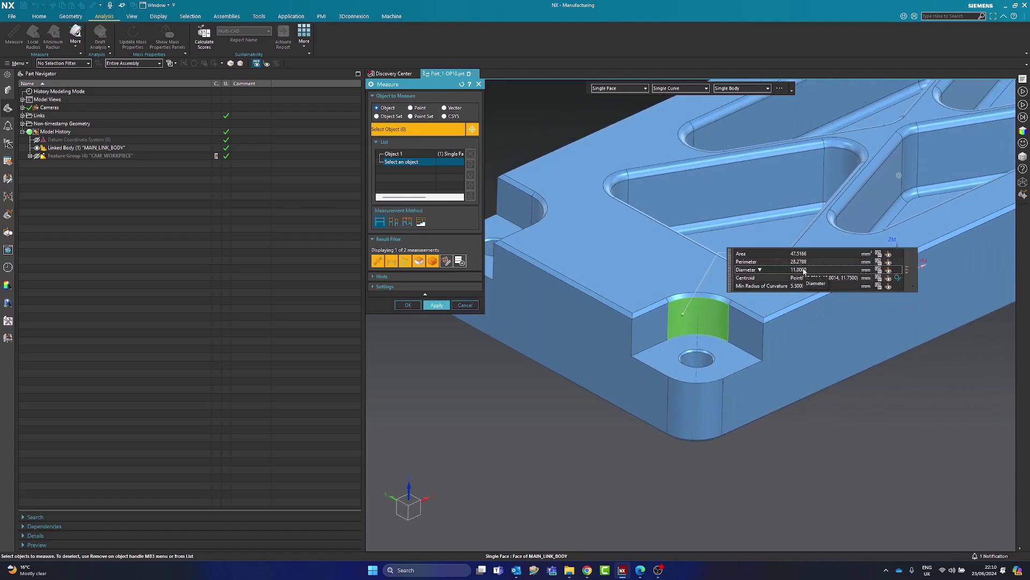
click(465, 305)
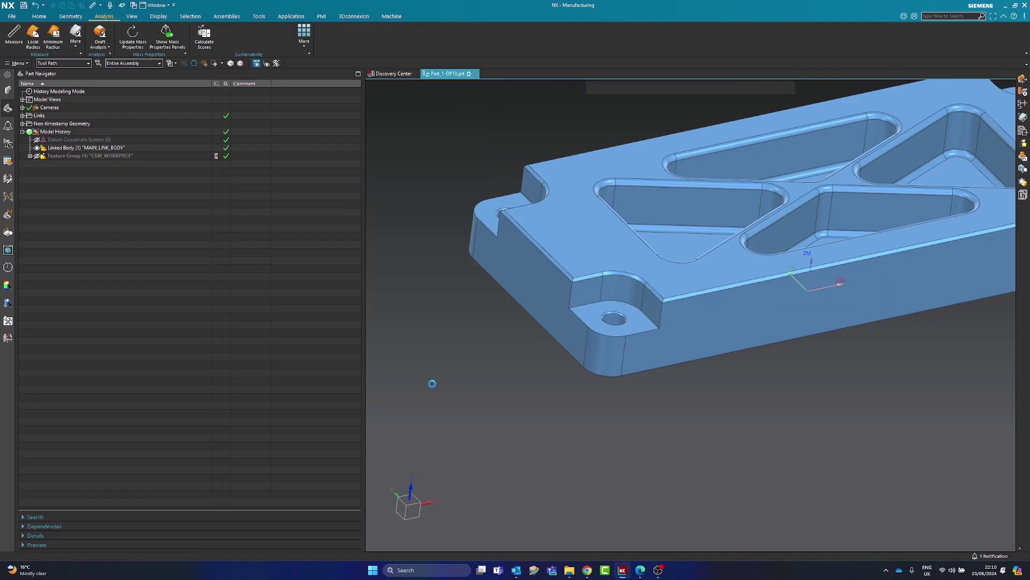
Turn off Topoff Flat Faces in the 3D_ADAPTIVE_ROUGHING operation, regenerate its tool path and accept the operation.
click(8, 143)
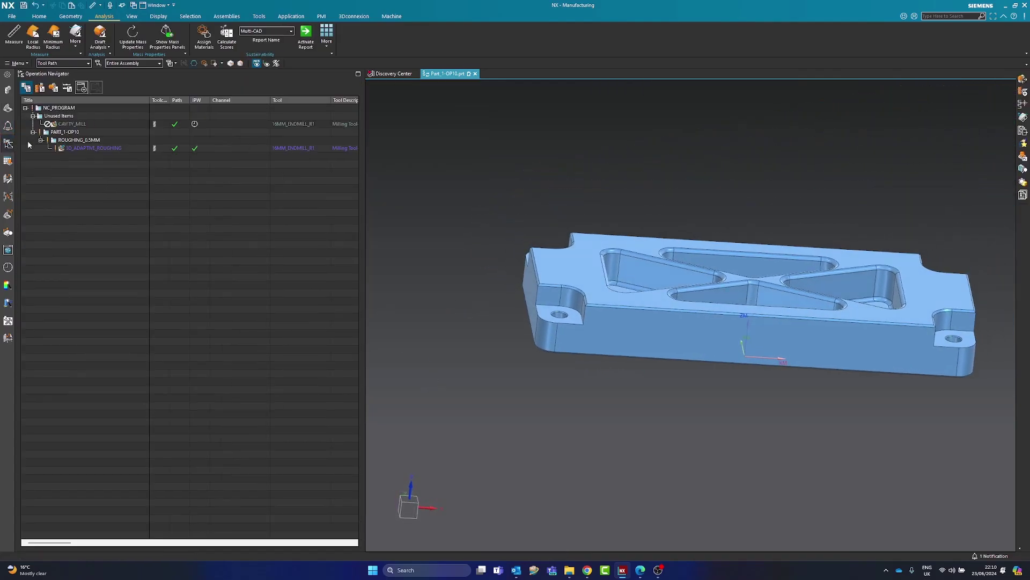
click(74, 149)
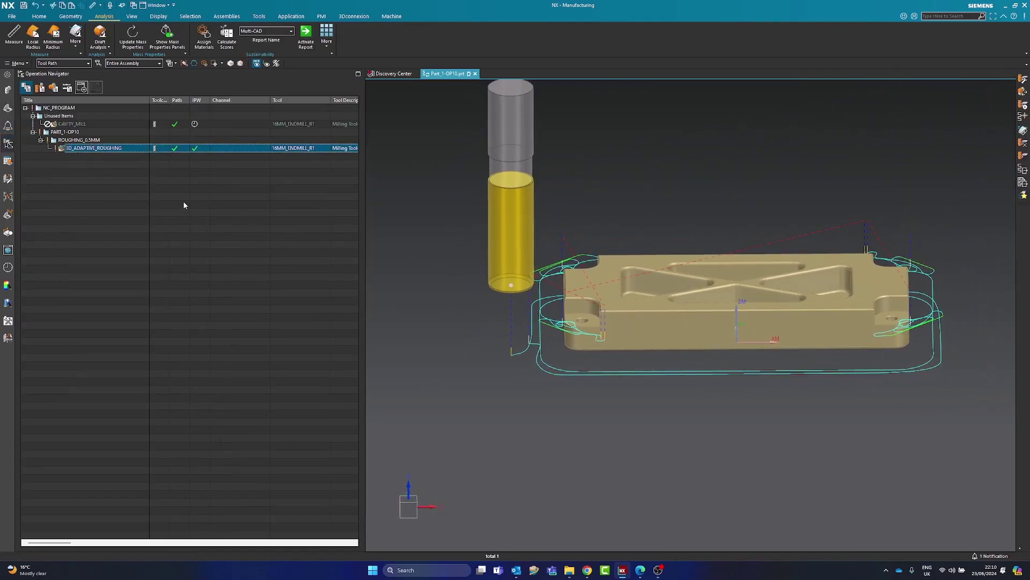
double_click(96, 149)
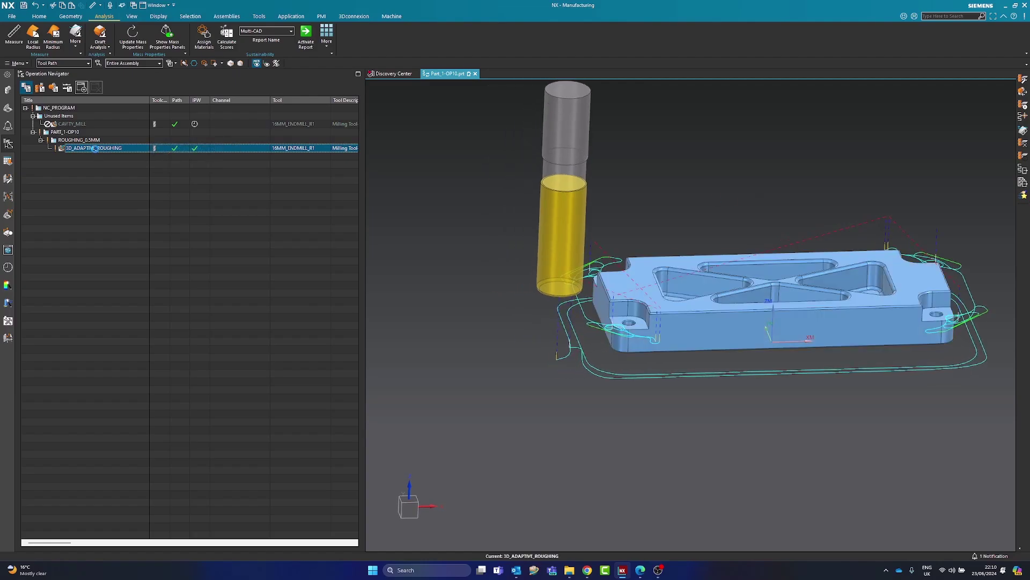
scroll(696, 299, up, 3)
middle_drag(665, 301, 734, 269)
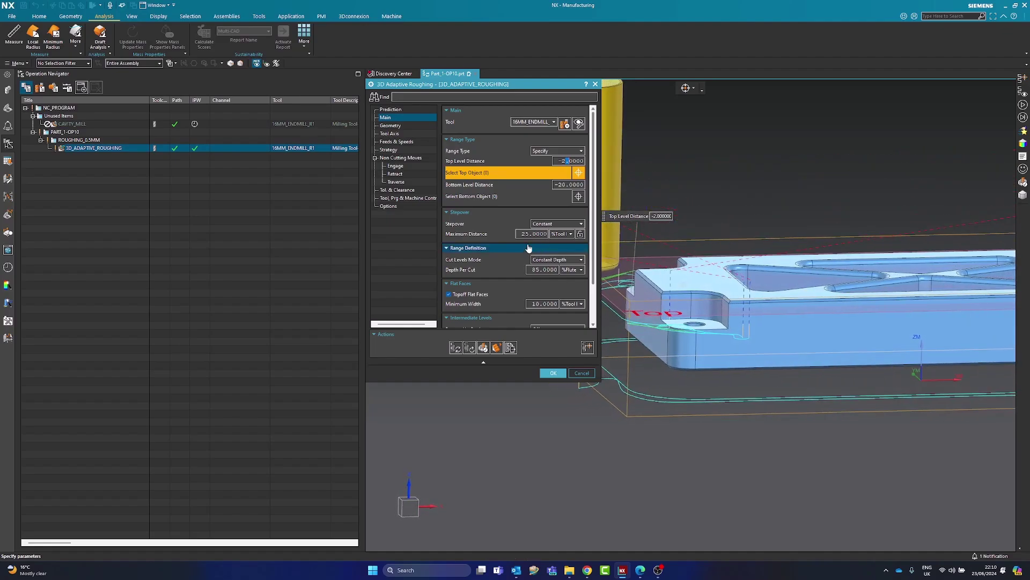
click(449, 294)
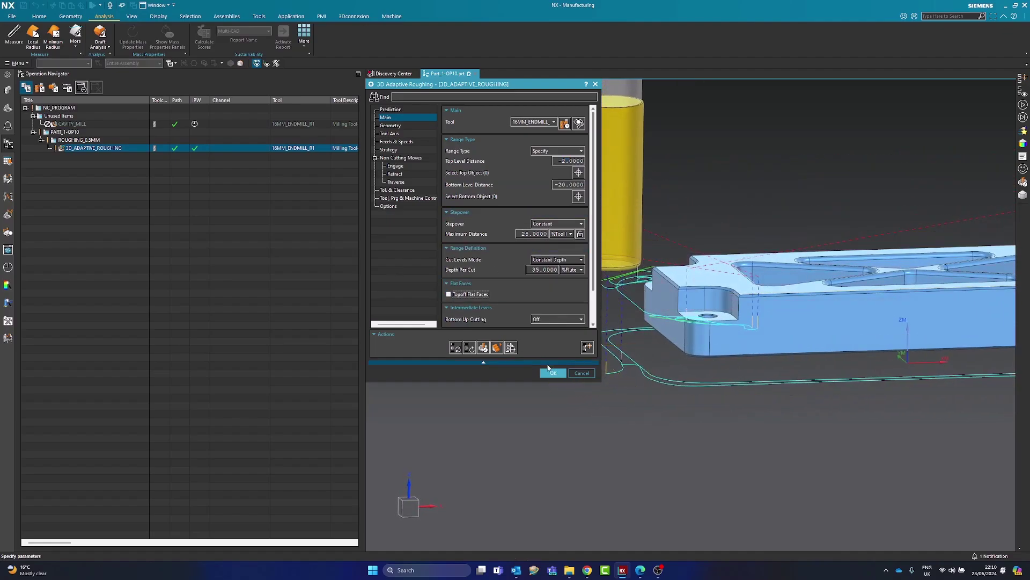
click(455, 347)
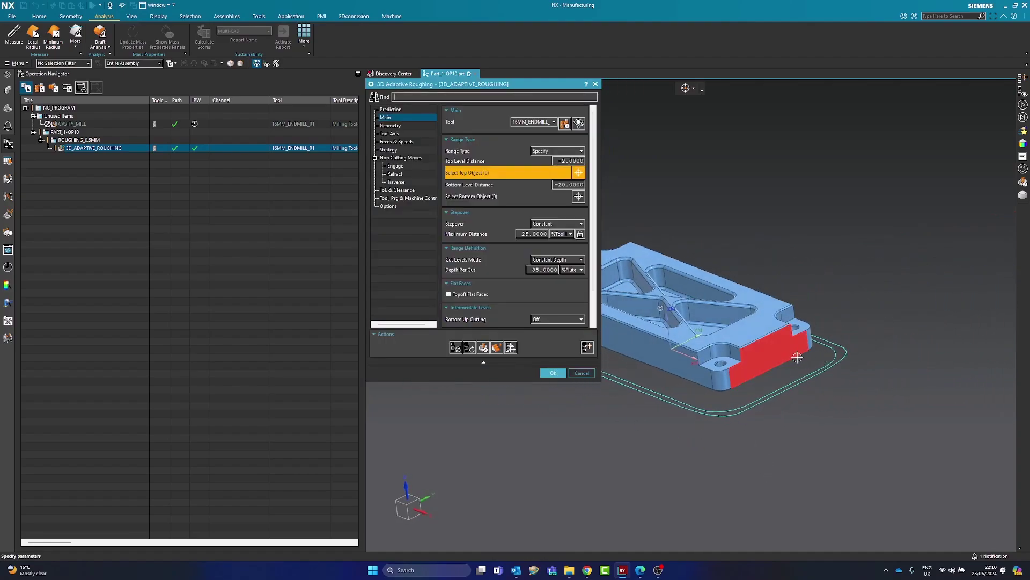
click(553, 373)
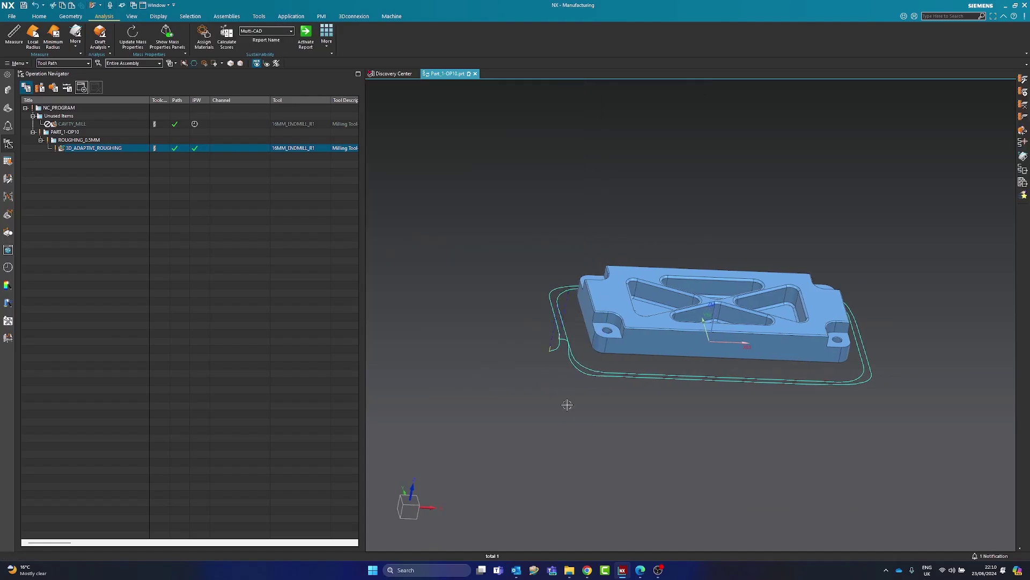
Delete the unused CAVITY_MILL operation and review the tool path of 3D_ADAPTIVE_ROUGHING.
right_click(67, 122)
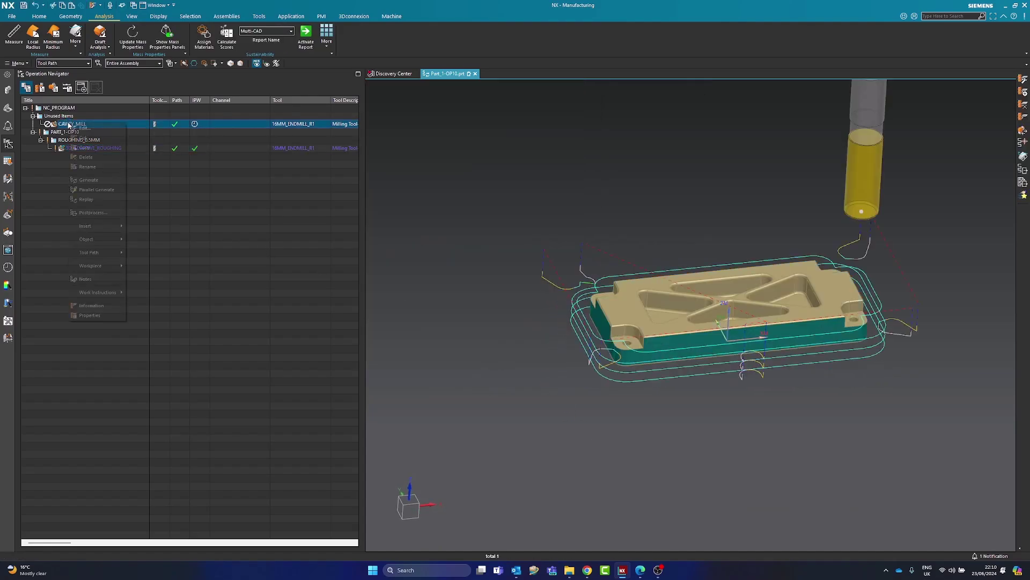
click(85, 157)
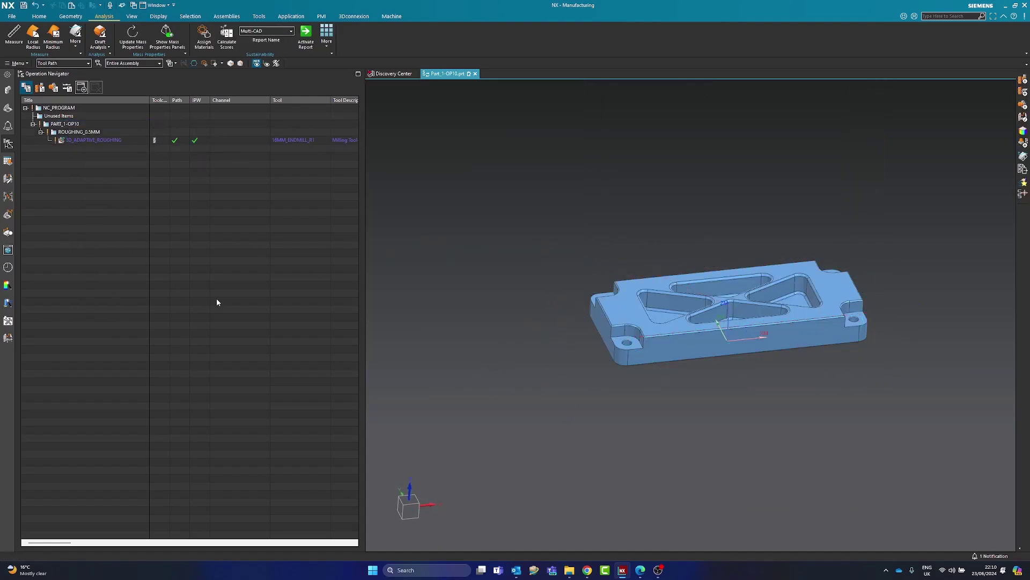
click(85, 140)
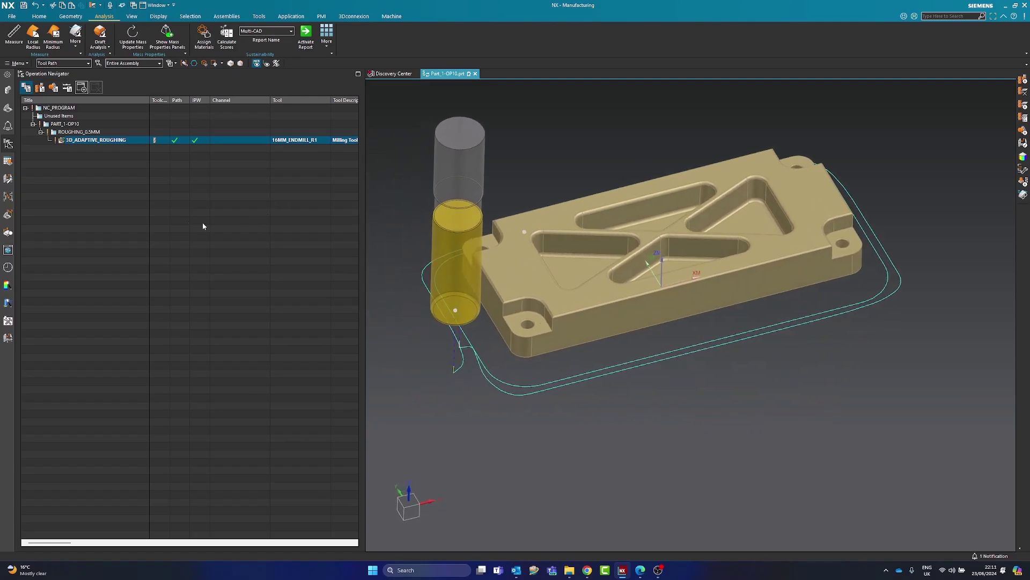
click(216, 223)
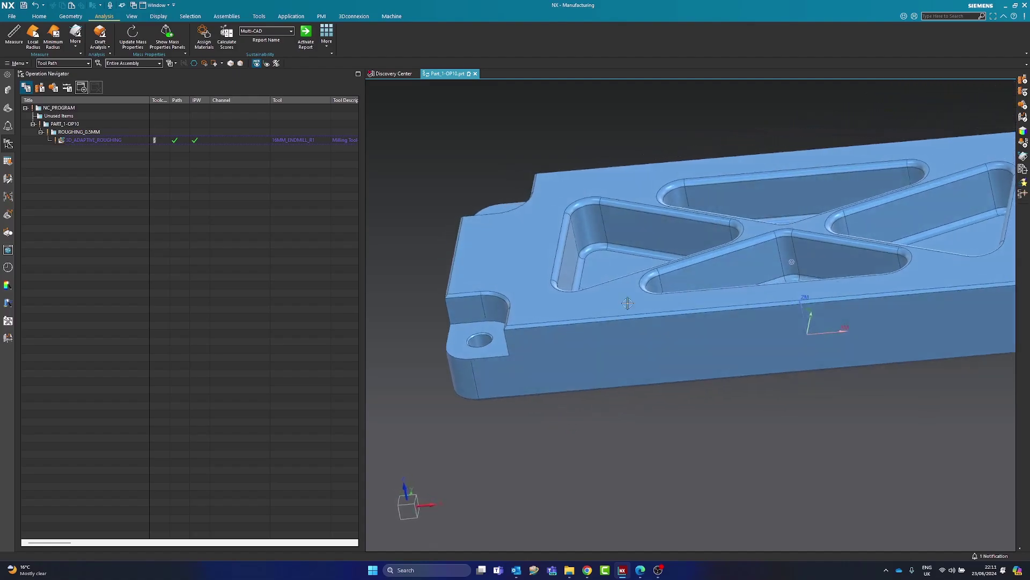
Measure the diameter of the vertical corner wall in the triangular pocket nearest the front corner recess.
click(14, 35)
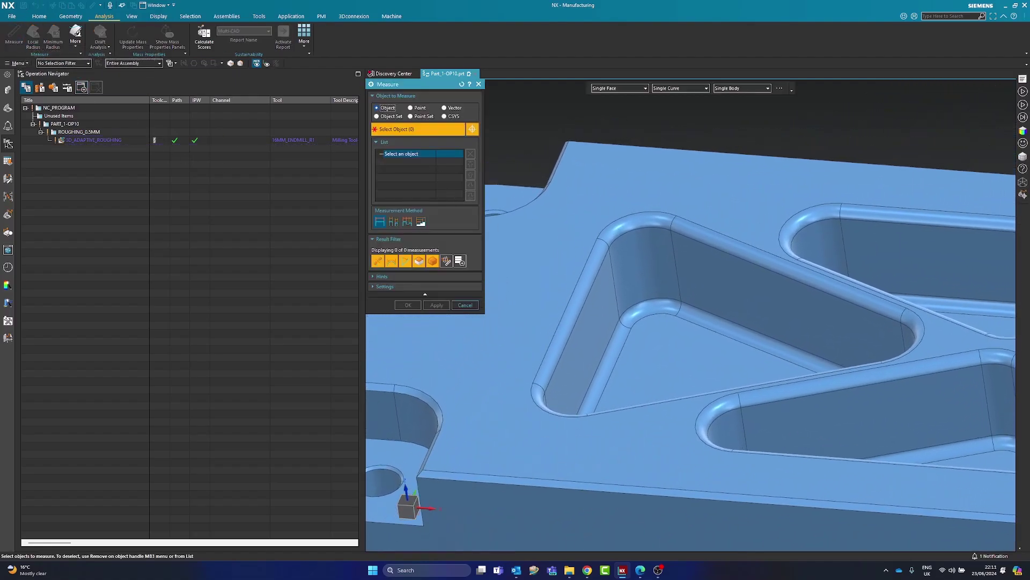
click(629, 269)
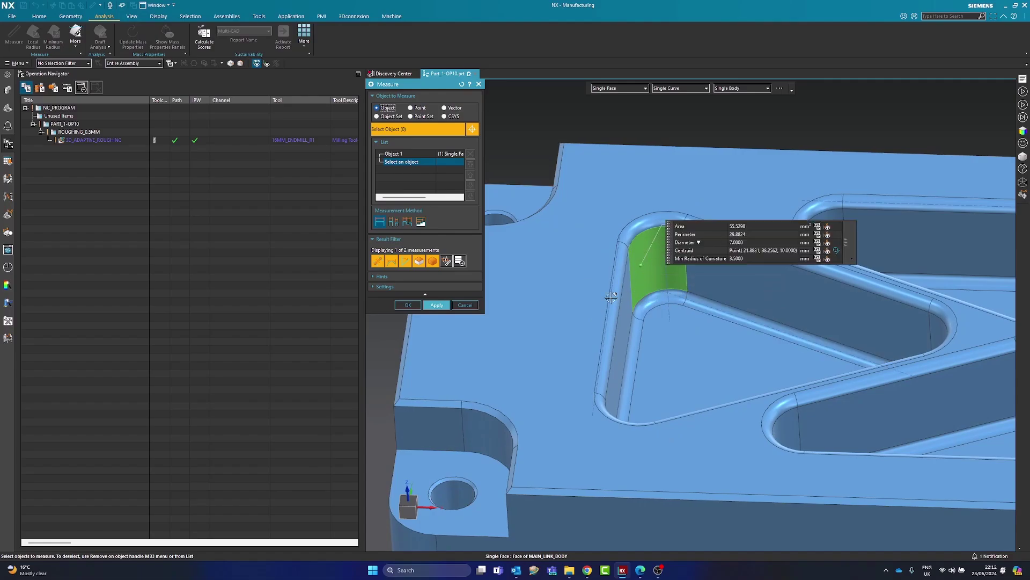
click(89, 141)
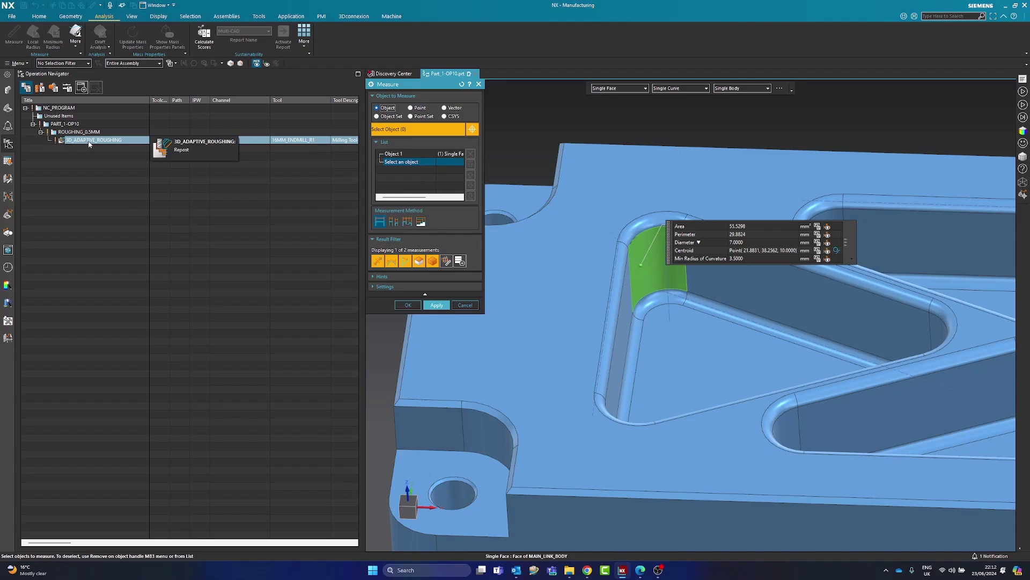
middle_drag(702, 316, 693, 344)
click(408, 304)
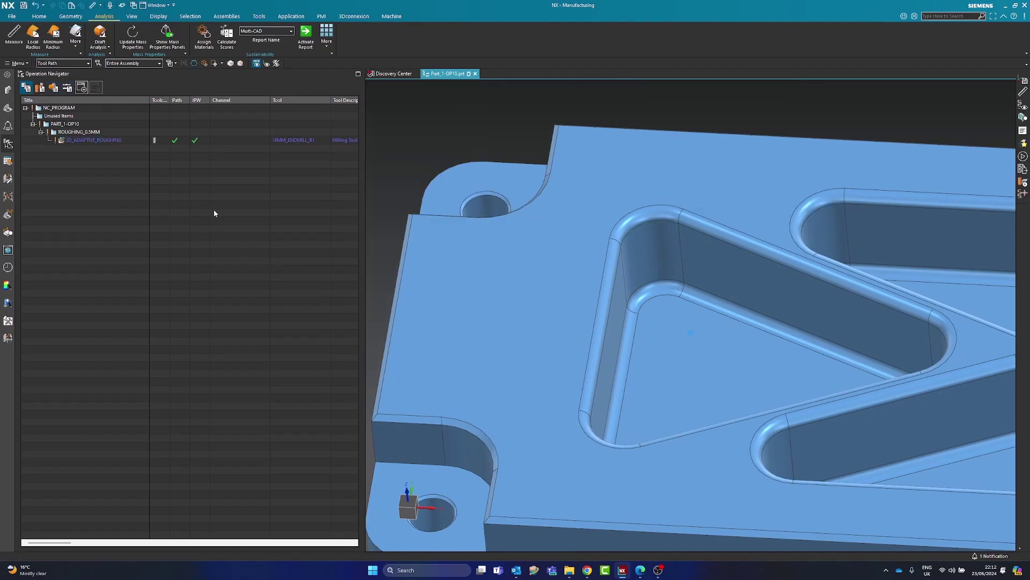
Check the radius of the floor fillet in the same triangular pocket and close the measurement.
scroll(427, 318, down, 4)
scroll(589, 269, up, 3)
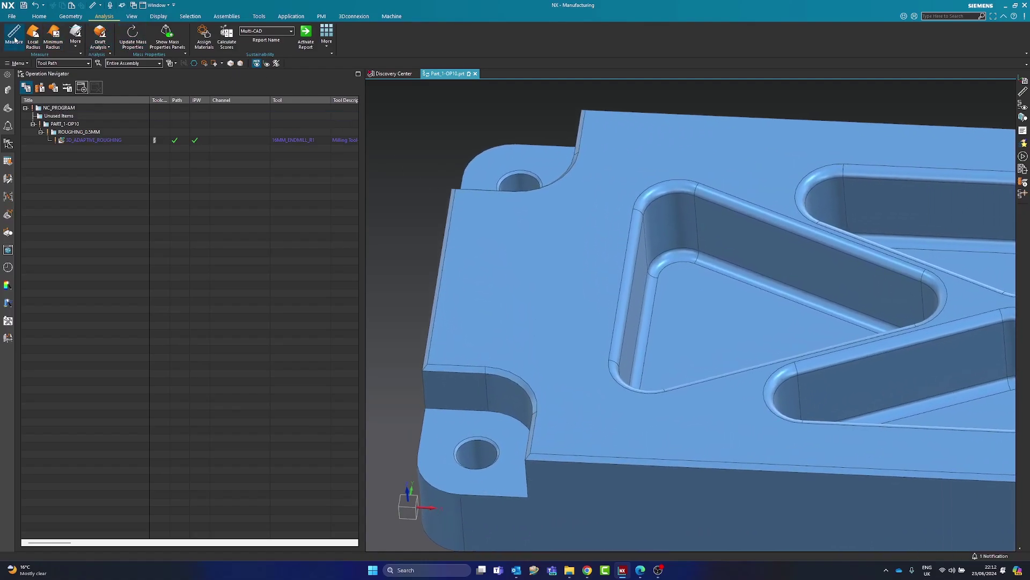
mouse_move(722, 297)
middle_down()
mouse_move(735, 308)
mouse_move(708, 292)
middle_up()
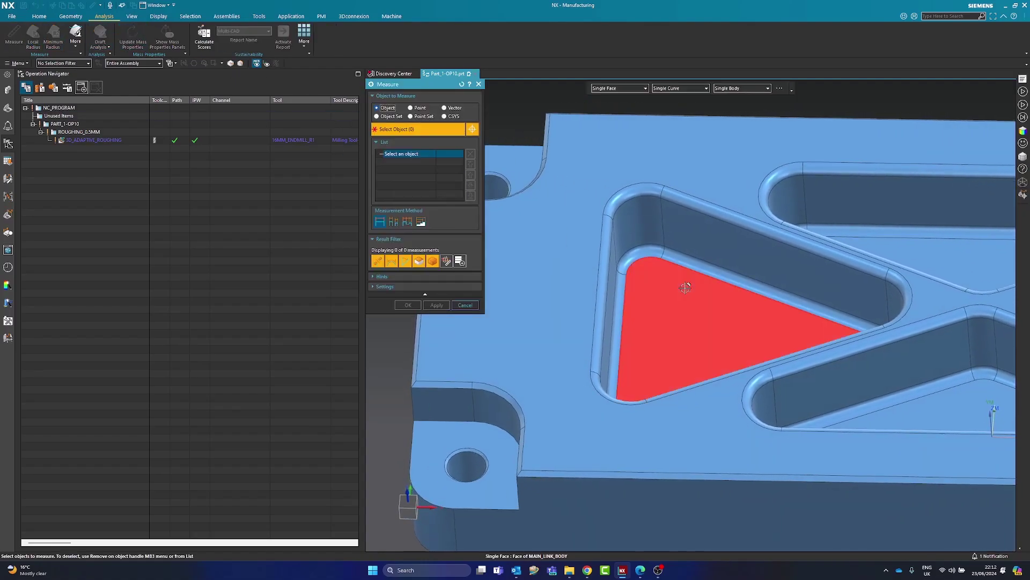
mouse_move(685, 256)
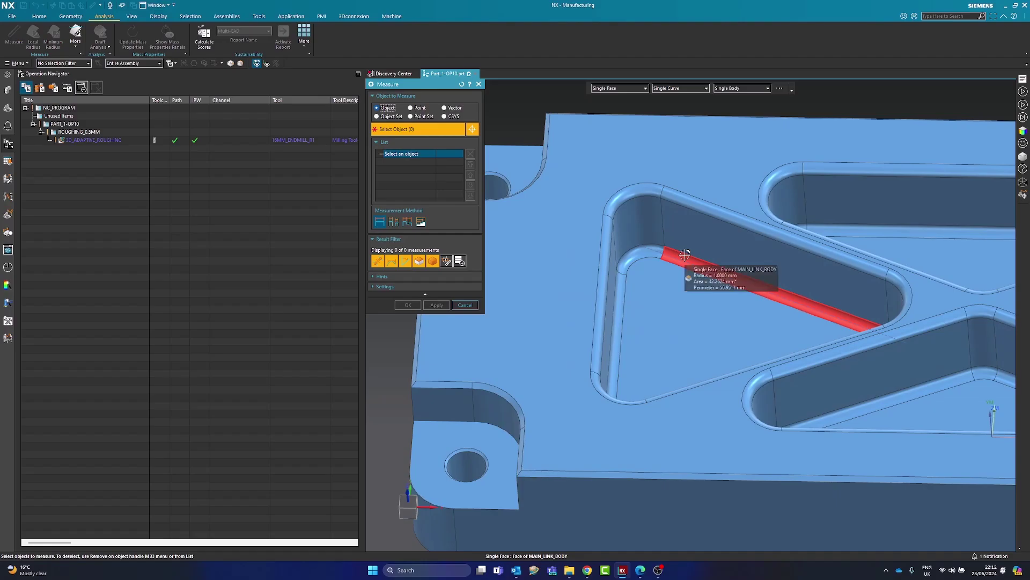
scroll(686, 257, up, 2)
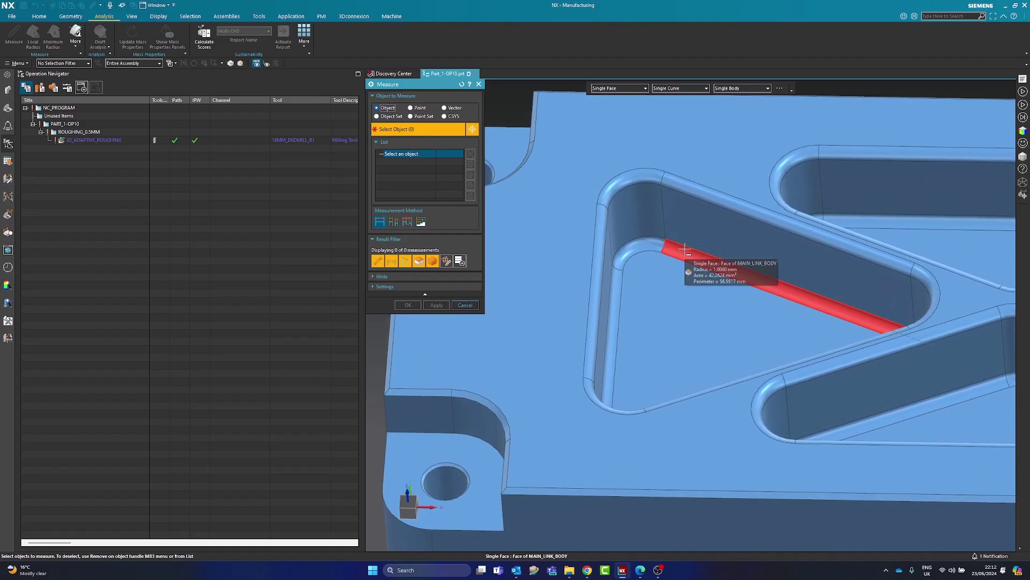
click(465, 305)
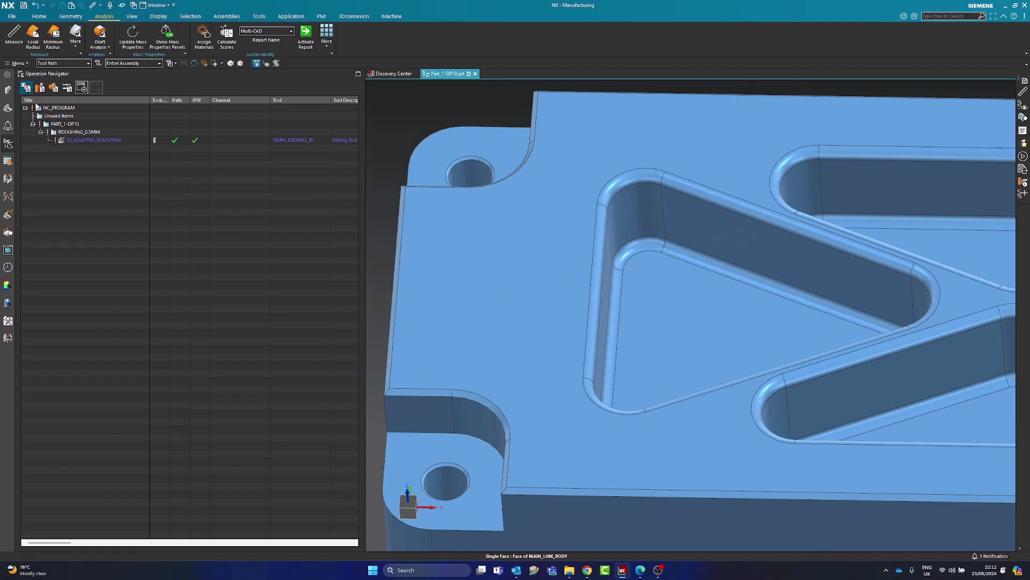
Show the tools in the machine tool view and create a mill tool named 6MM_ENDMILL_R1 under GENERIC_MACHINE.
click(40, 88)
click(60, 109)
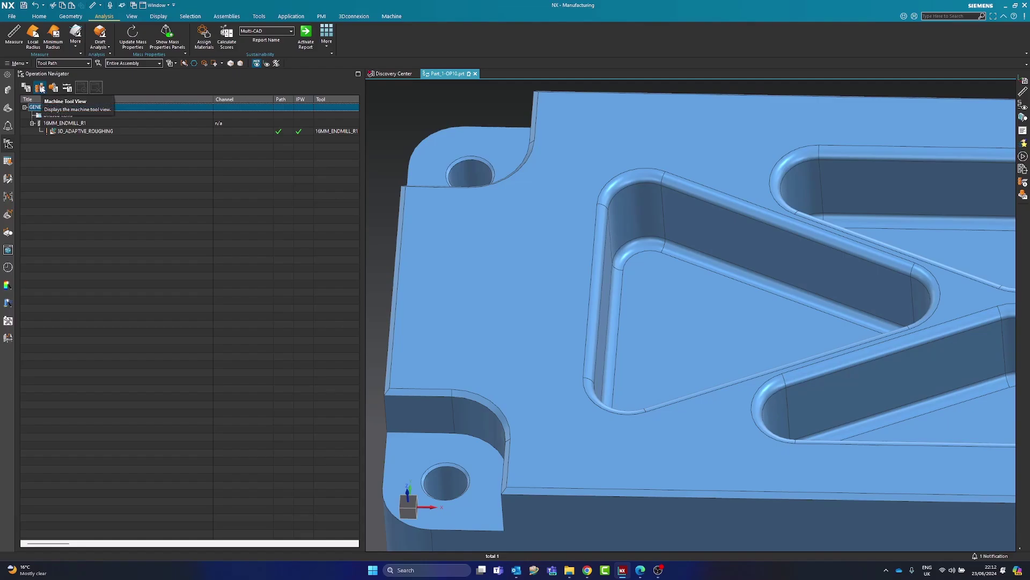
click(39, 17)
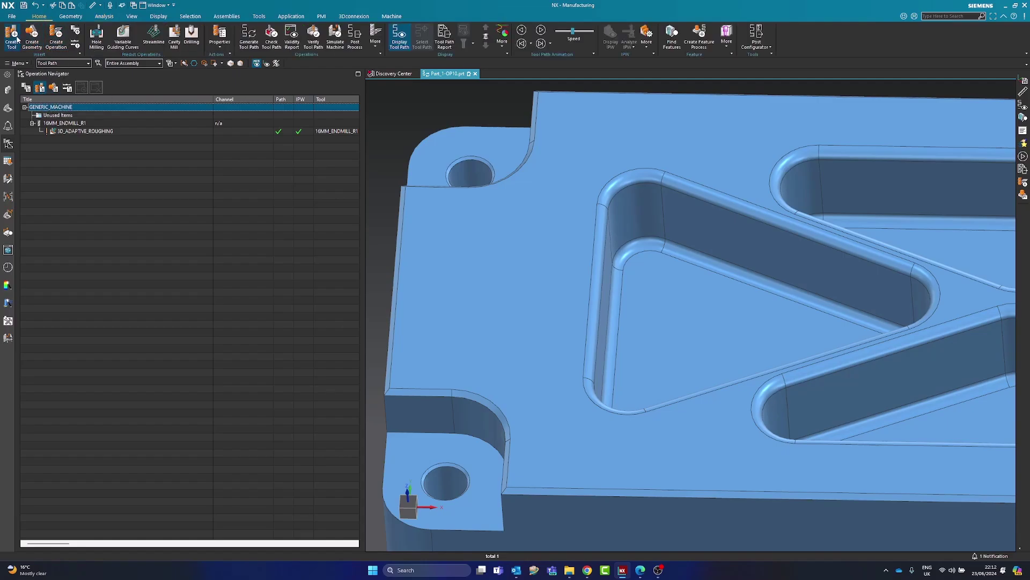
click(11, 36)
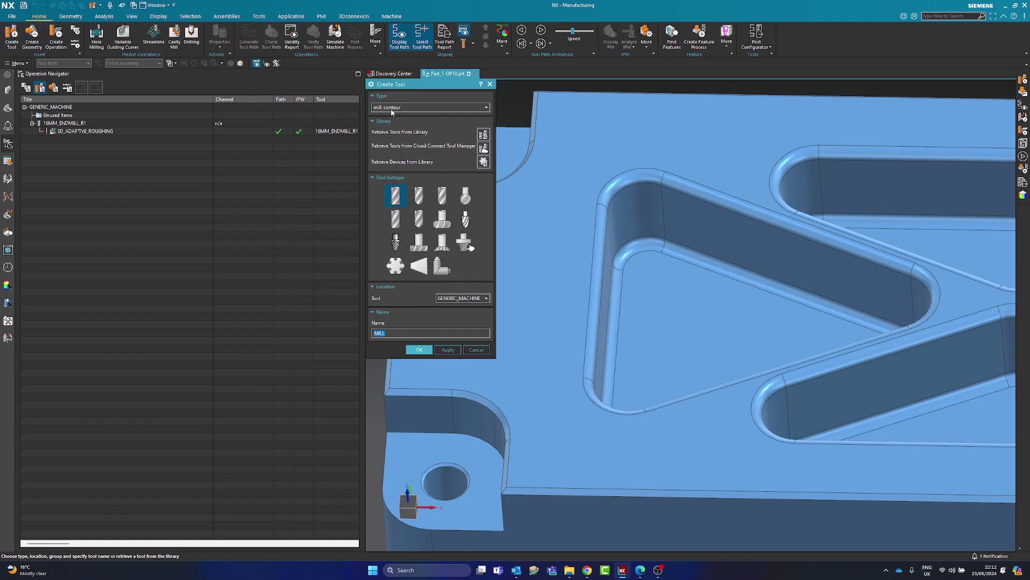
click(394, 203)
click(424, 350)
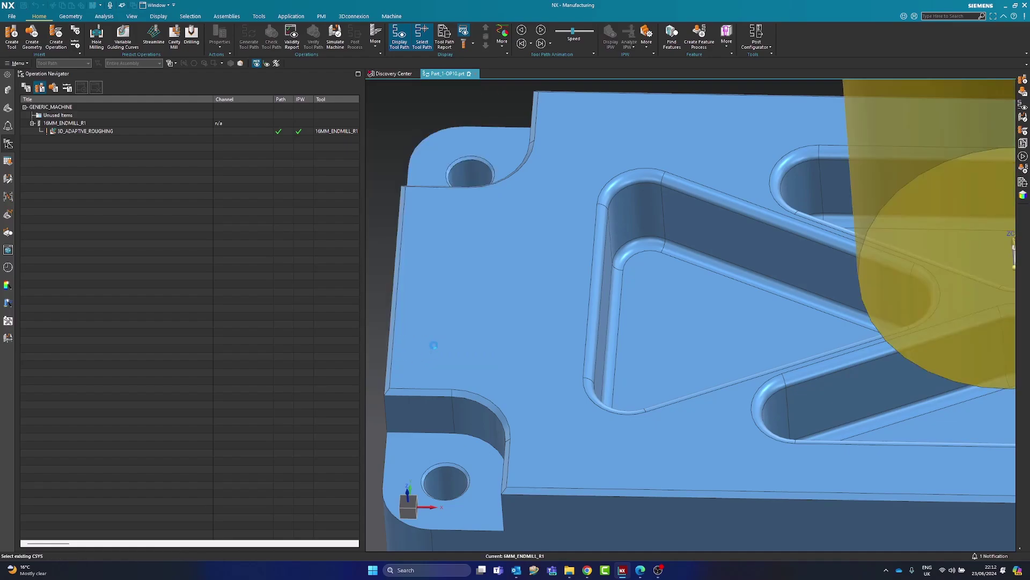
Set the new end mill's diameter to 6 mm and its lower radius to 1 mm.
text(6)
key(Tab)
text(1)
key(Tab)
key(Tab)
key(Tab)
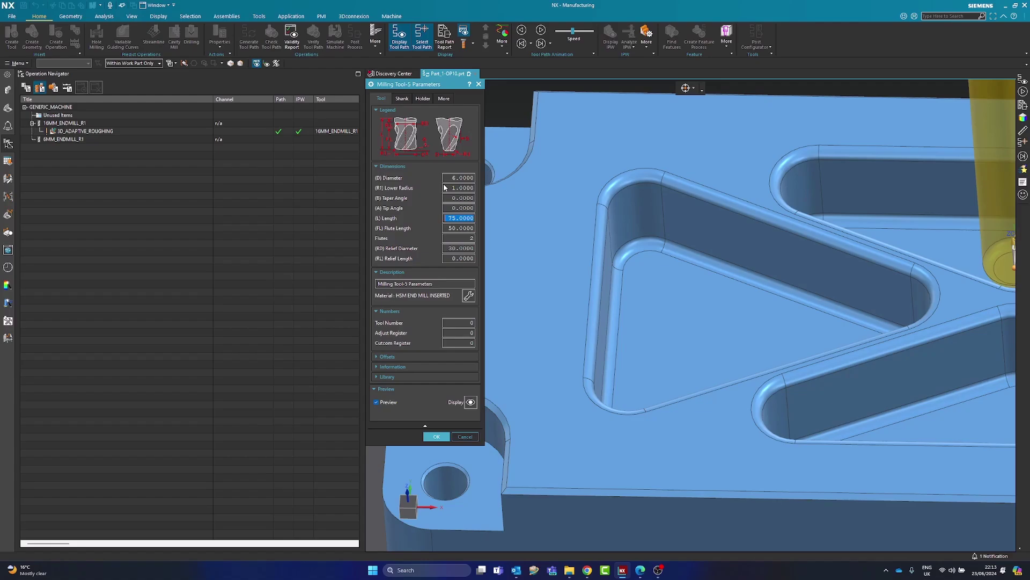
Set the end mill's length to 50 mm, flute length to 18 mm and number of flutes to 3.
text(40)
key(Tab)
text(18)
key(Tab)
text(2)
key(Tab)
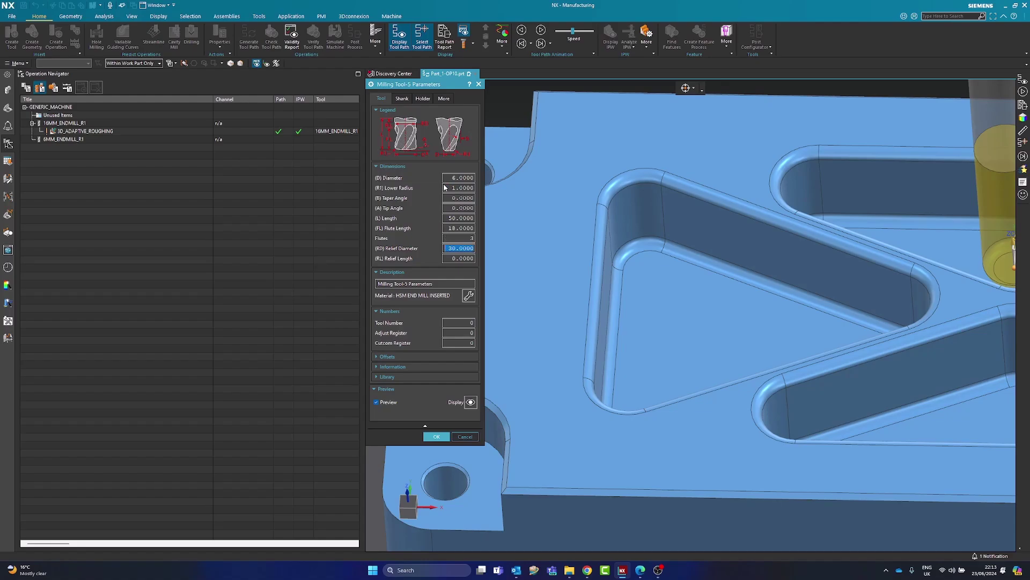
Set the end mill's relief diameter to 5.5 mm and relief length to 5 mm, and inspect the tool preview.
text(5.5)
key(Tab)
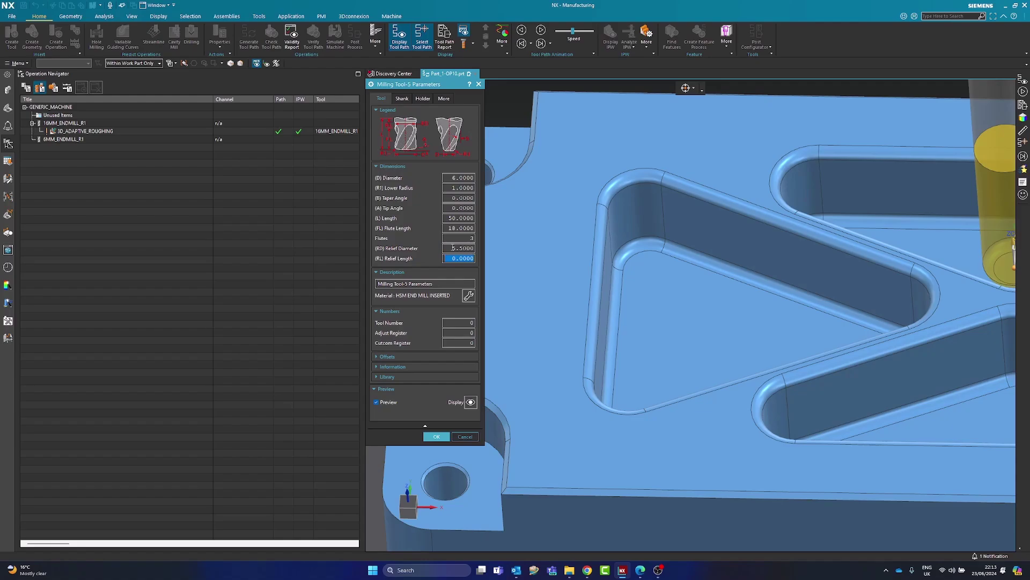
text(5)
key(Tab)
scroll(727, 279, down, 5)
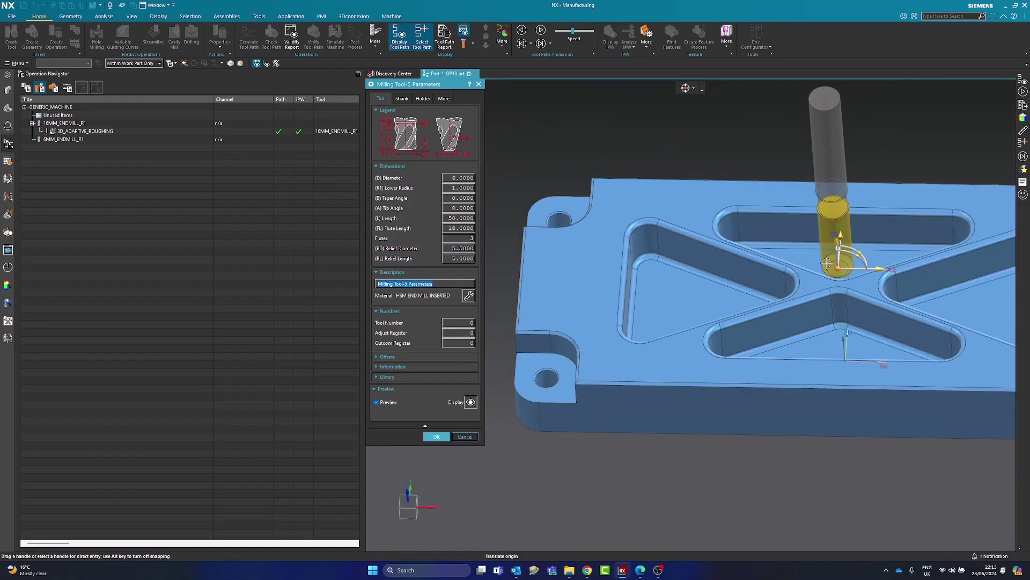
scroll(781, 230, up, 5)
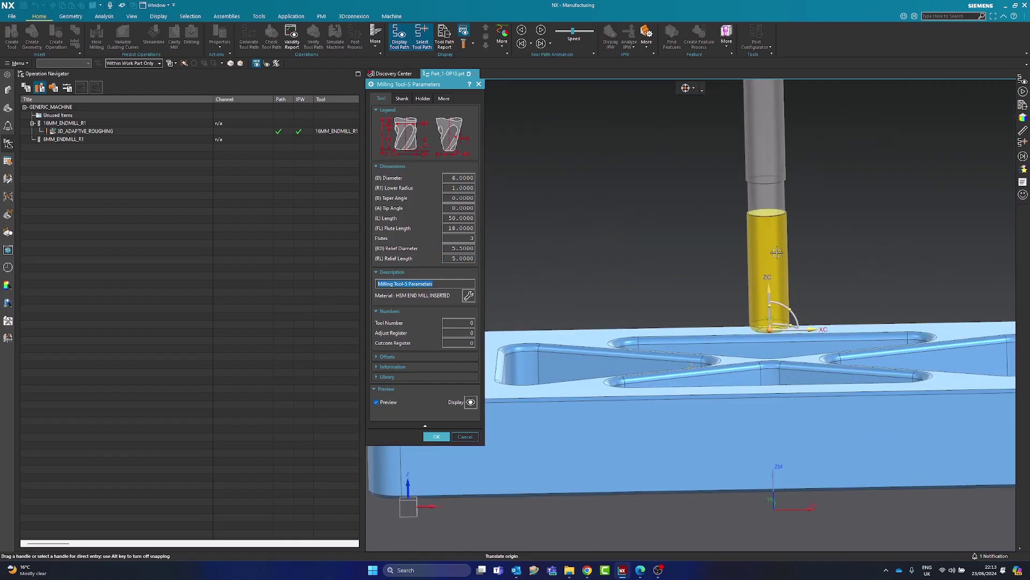
scroll(751, 232, up, 2)
scroll(665, 253, down, 4)
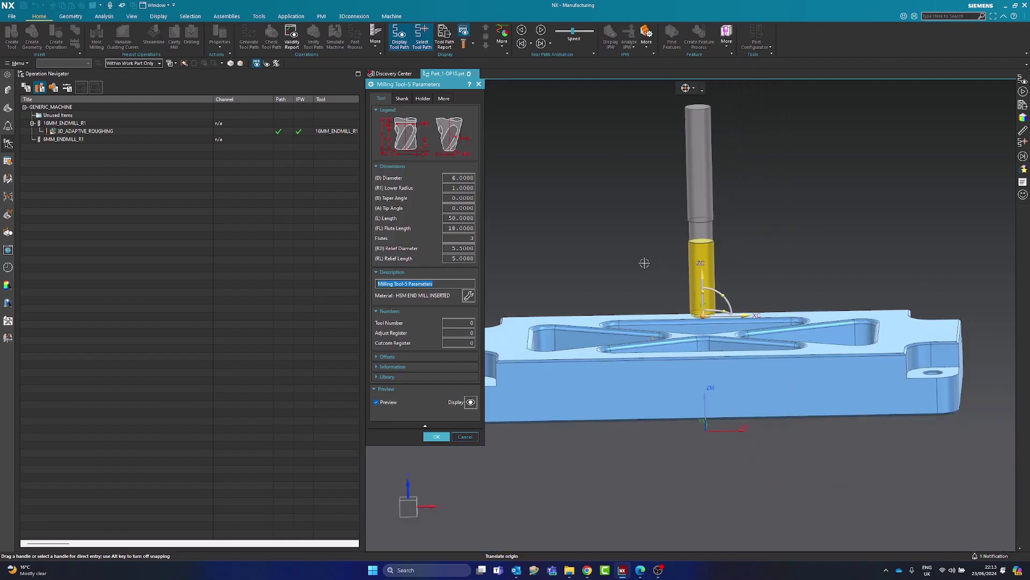
Assign tool number 2 to the 6 mm end mill, accept the tool and return to the program order view.
click(460, 322)
double_click(459, 322)
text(2)
click(437, 437)
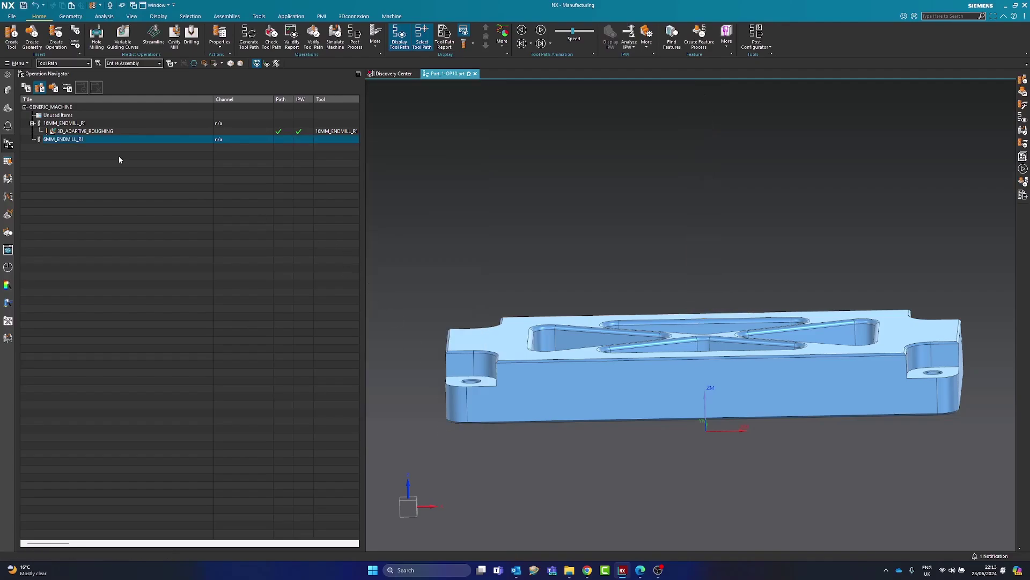
key(Home)
click(25, 88)
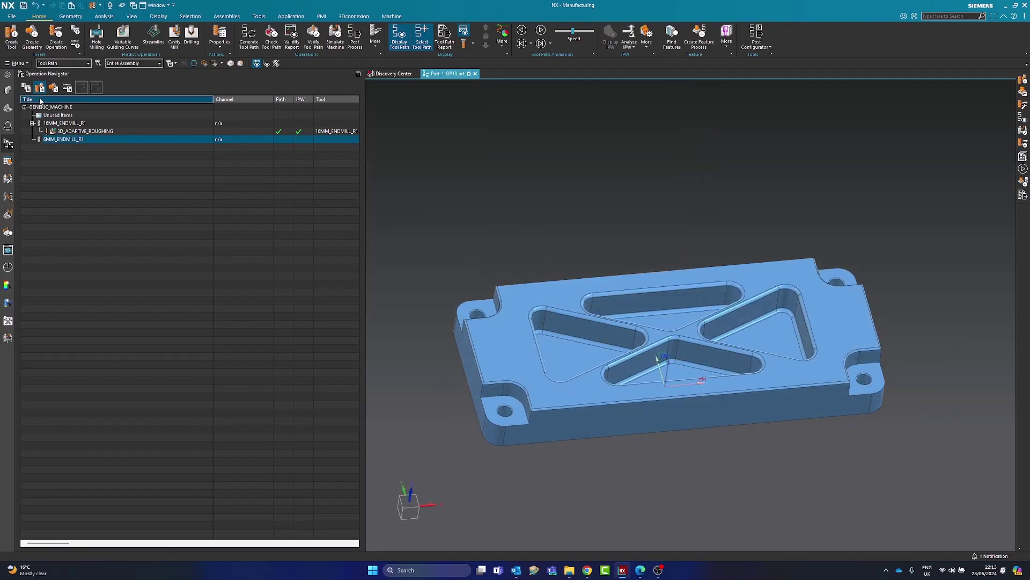
Copy the 3D_ADAPTIVE_ROUGHING operation and paste the duplicate after it in the ROUGHING_0.5MM group.
click(80, 140)
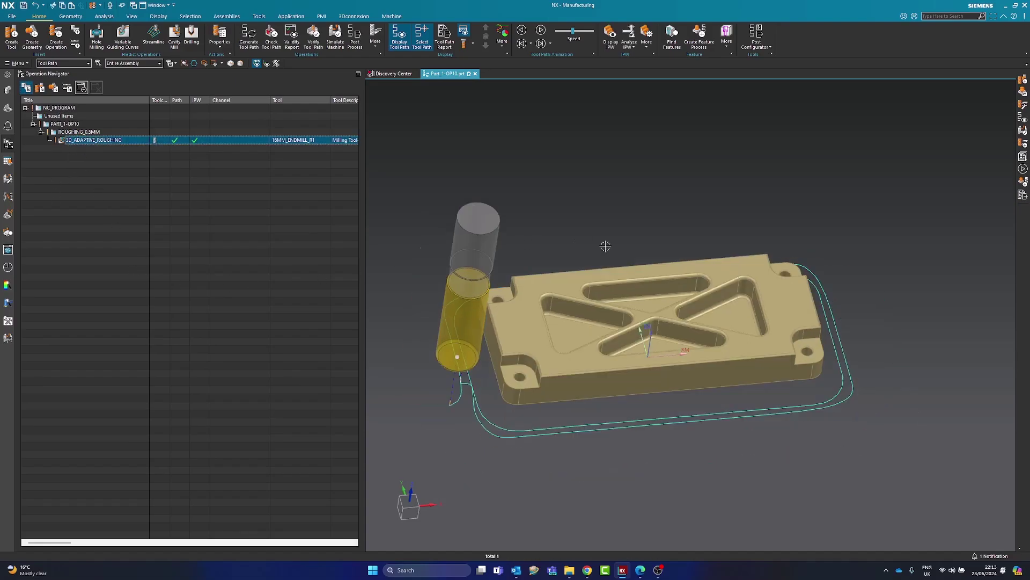
scroll(581, 240, up, 3)
click(200, 190)
click(86, 141)
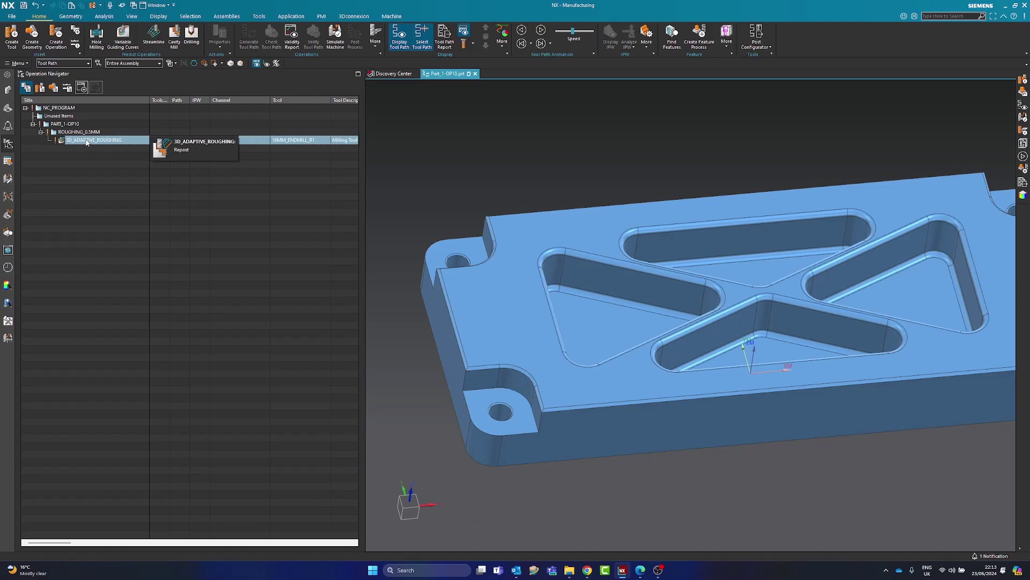
right_click(86, 141)
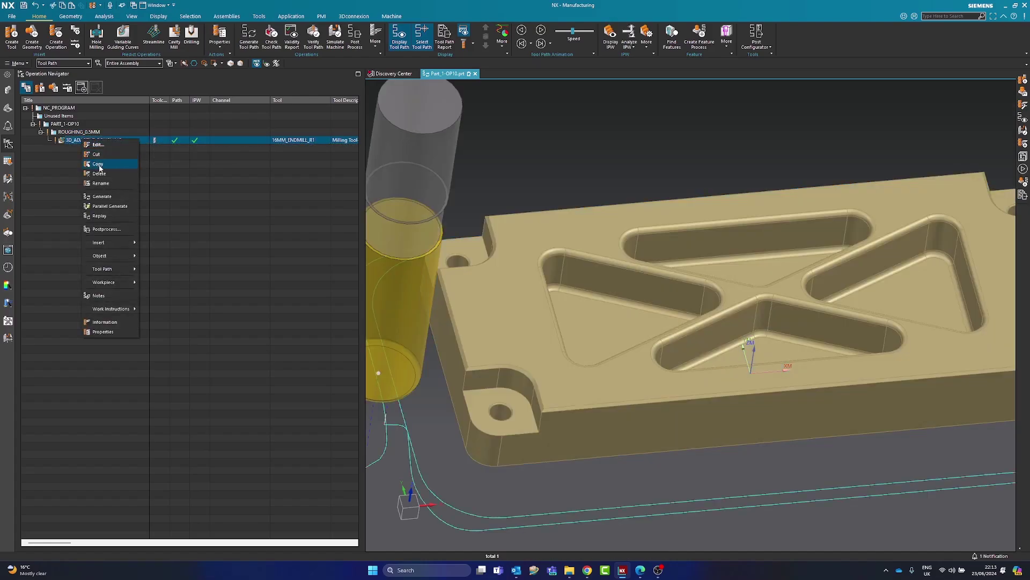
click(98, 164)
right_click(82, 142)
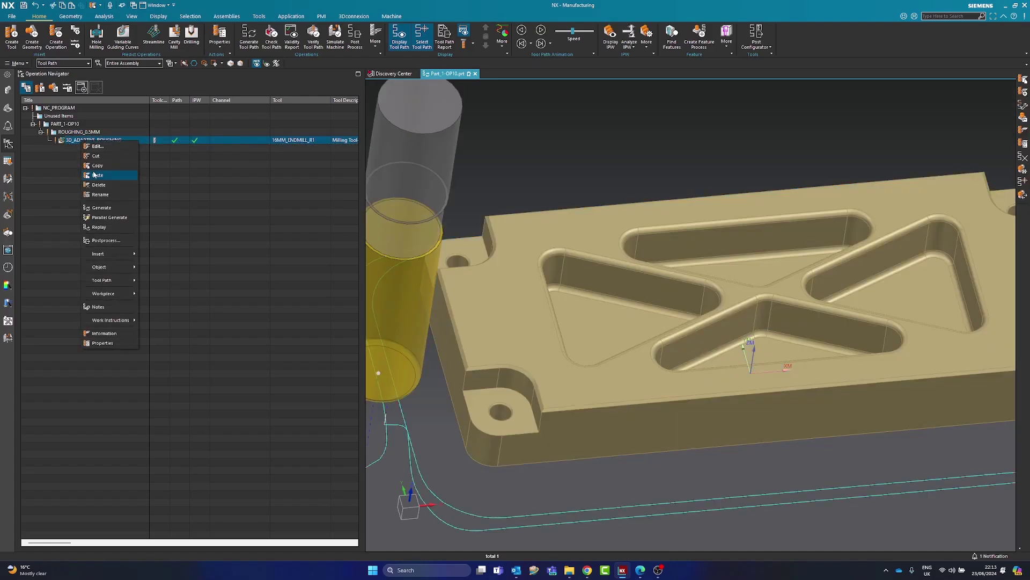
click(96, 172)
Open the copied adaptive roughing operation for editing and assign the 6MM_ENDMILL_R1 tool to it.
click(92, 149)
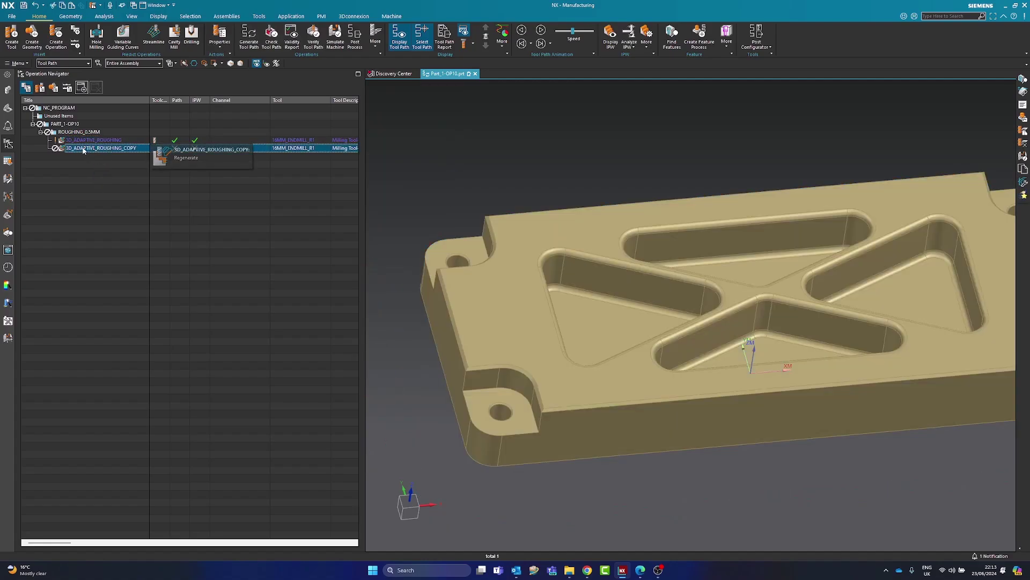
click(89, 149)
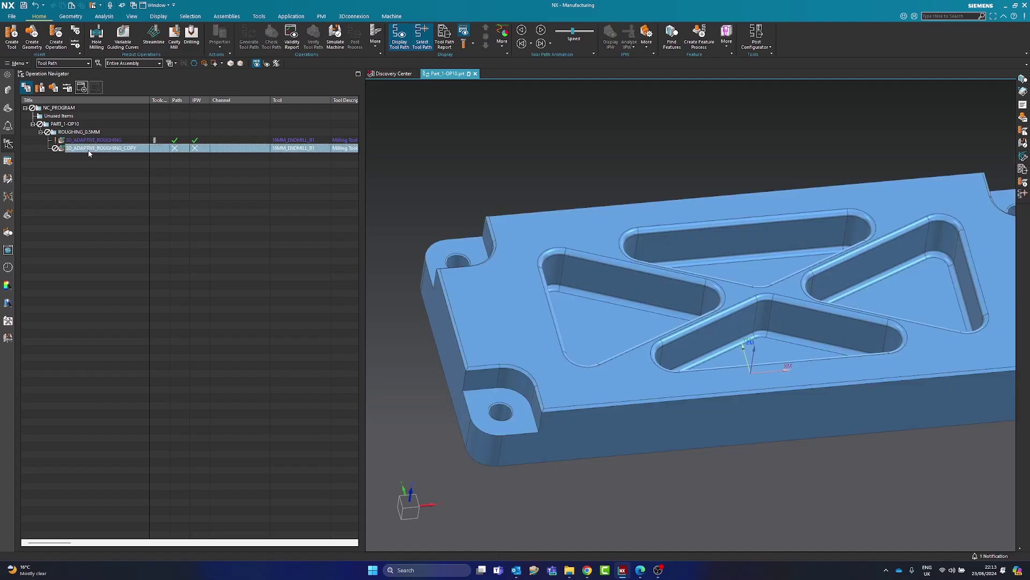
double_click(90, 149)
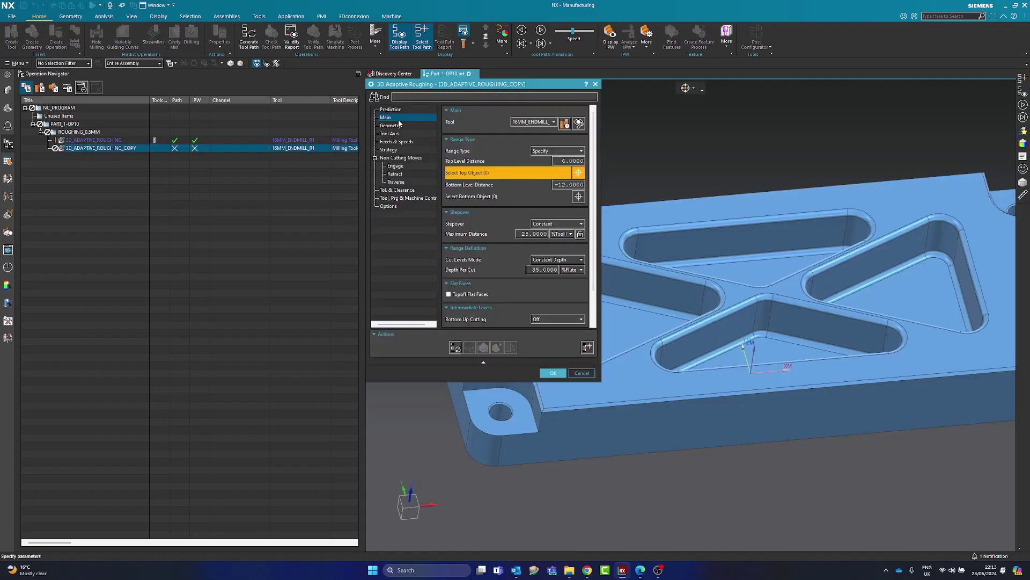
click(537, 123)
click(533, 144)
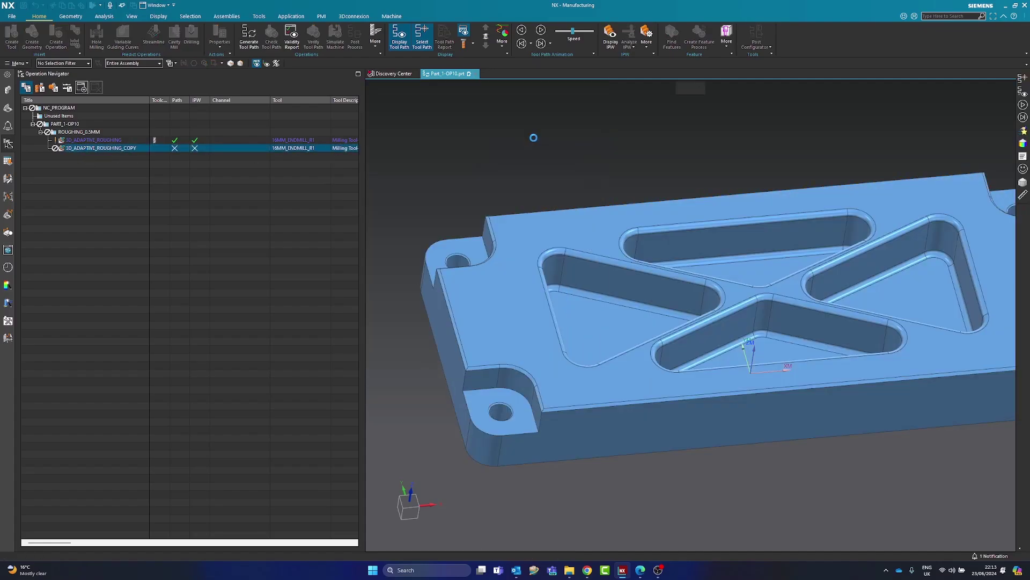
key(ctrl+f)
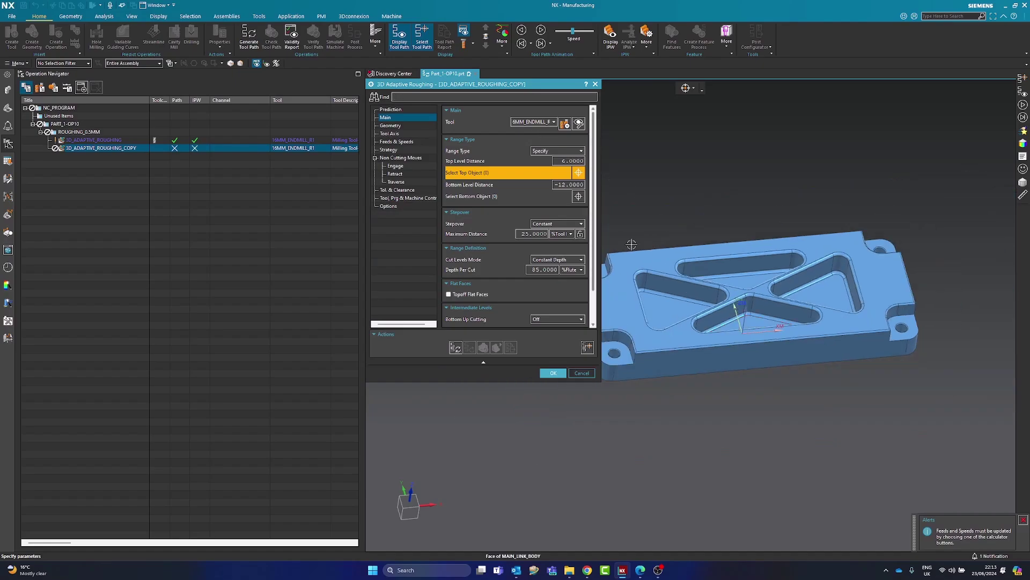
Review the copied operation's part stock and in-process workpiece settings, and examine the part's pockets from several angles.
middle_drag(685, 279, 679, 260)
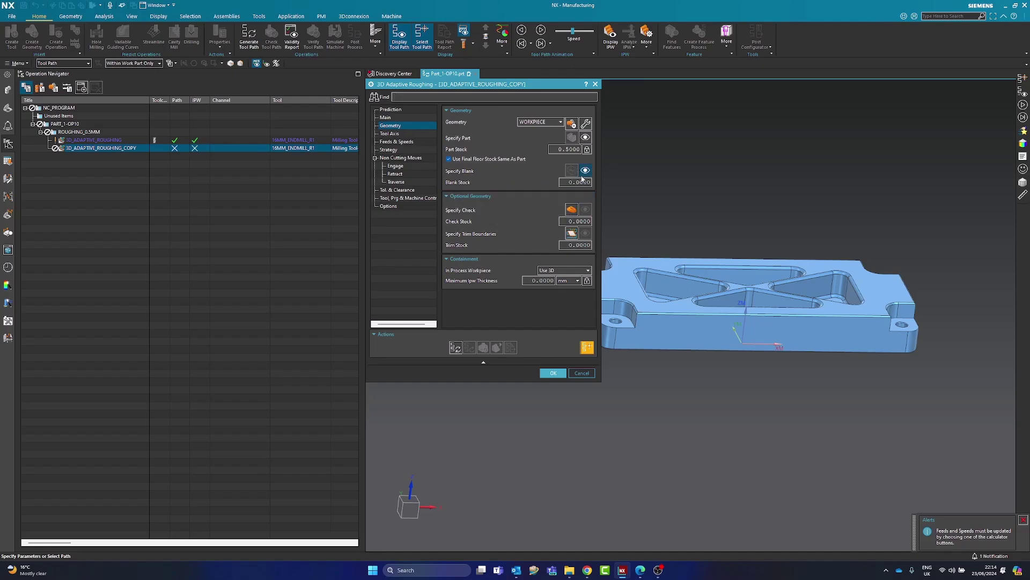
scroll(770, 363, down, 2)
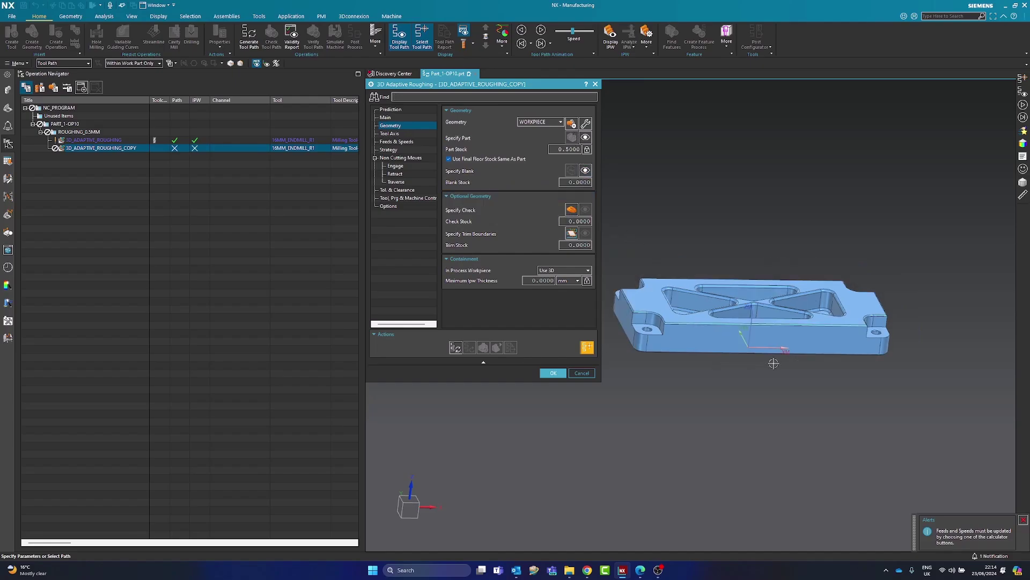
scroll(770, 363, down, 1)
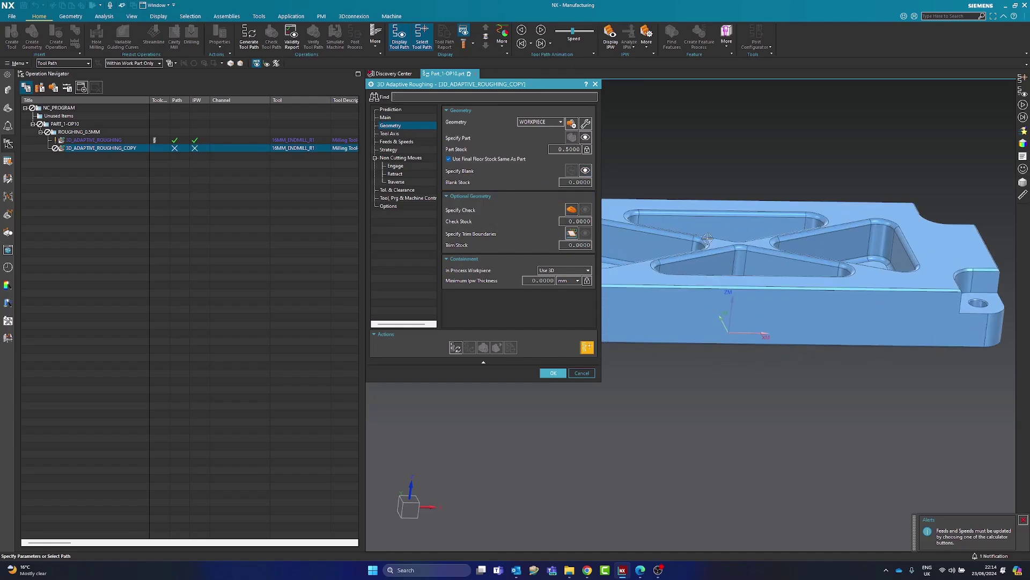
scroll(731, 261, up, 2)
middle_drag(731, 260, 754, 279)
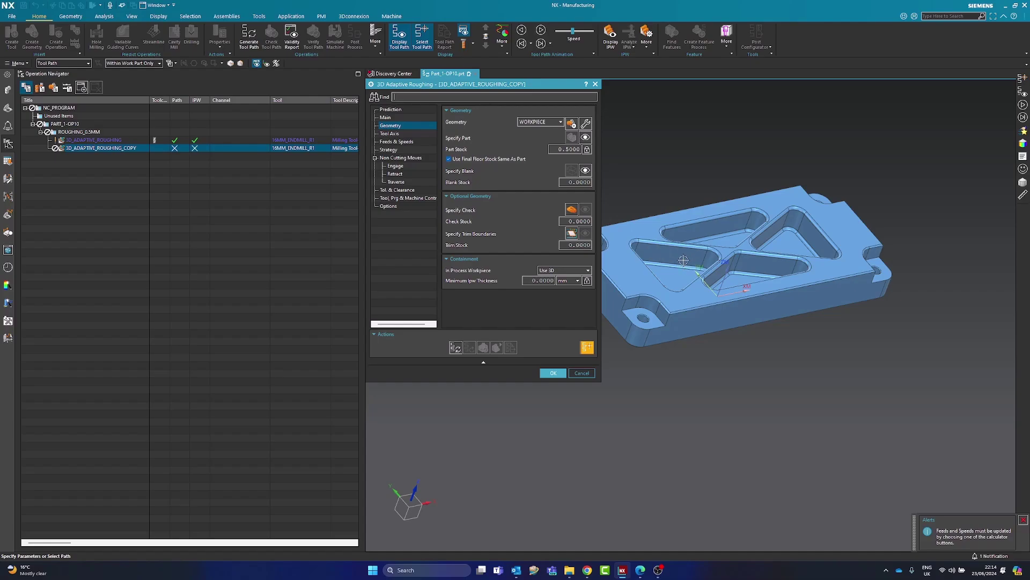
scroll(735, 264, down, 2)
middle_drag(721, 264, 704, 248)
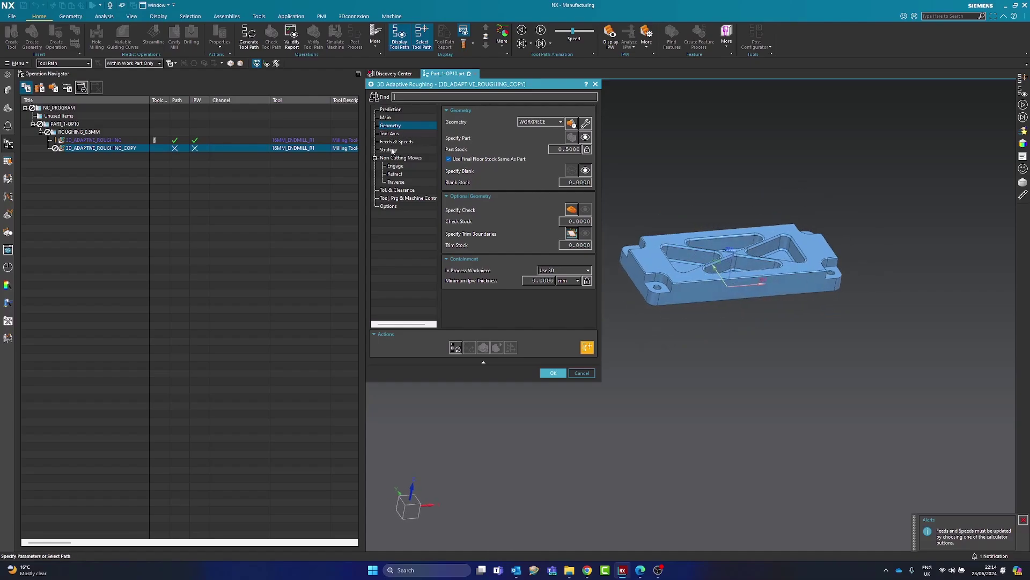
Keep the range type on Specify and use the part's top face as the top object of the cut range.
click(385, 117)
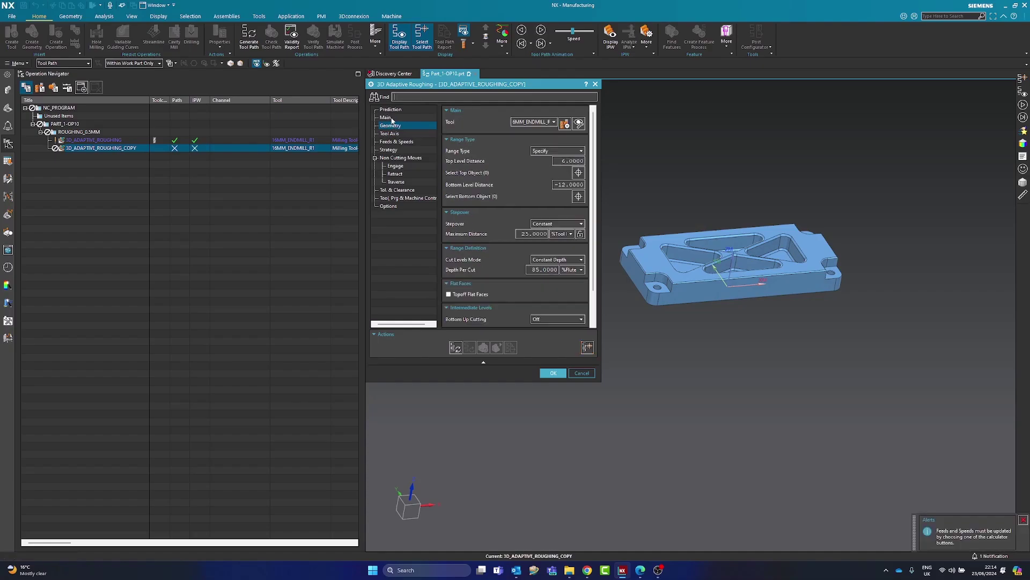
click(545, 152)
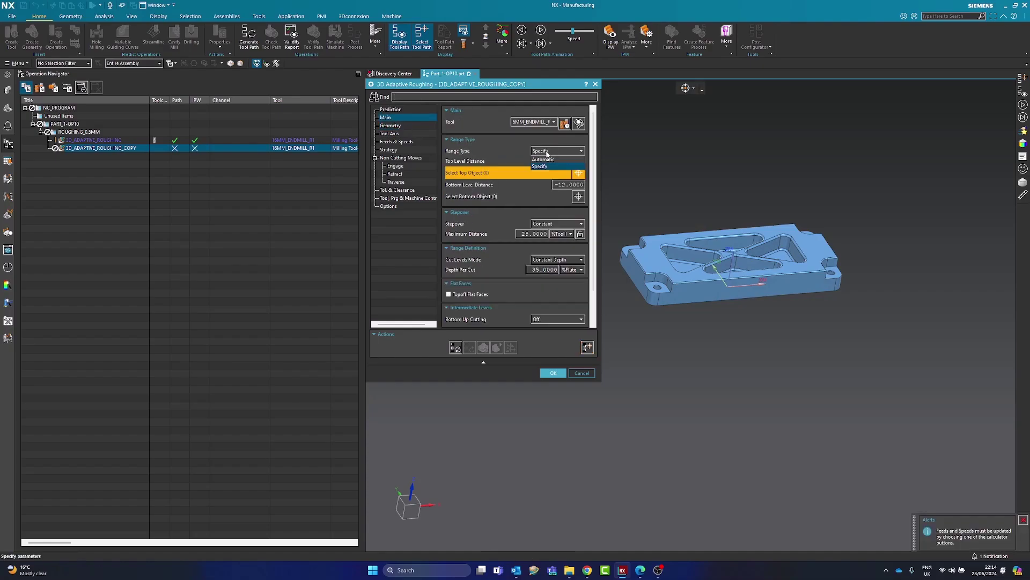
click(543, 166)
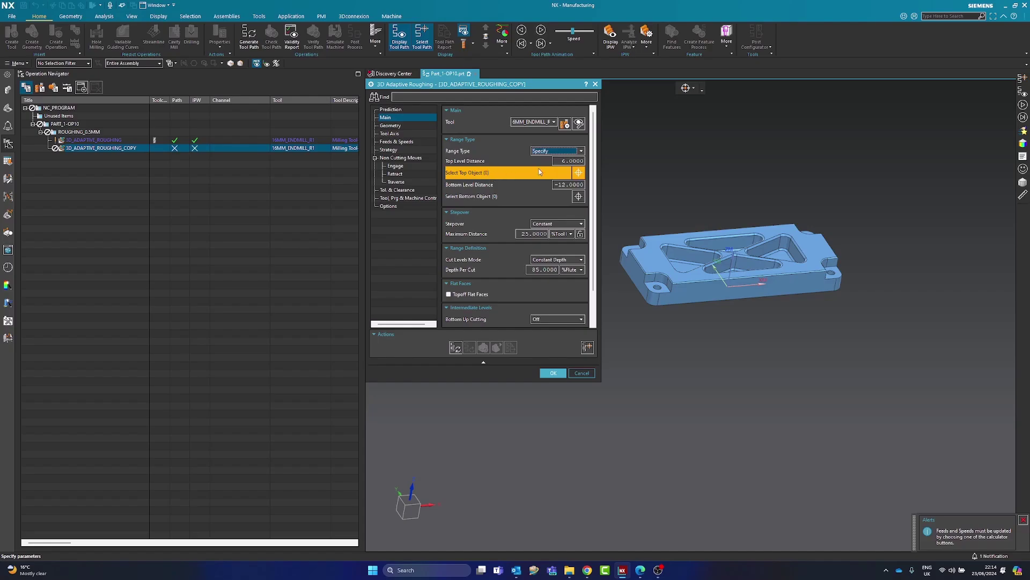
scroll(778, 295, down, 2)
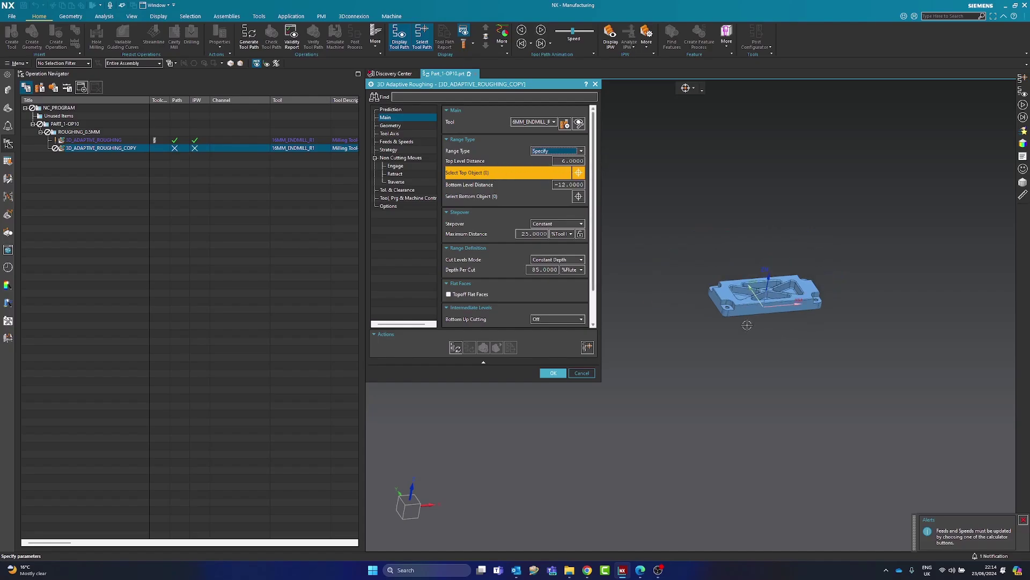
scroll(778, 295, up, 5)
middle_drag(778, 295, 739, 264)
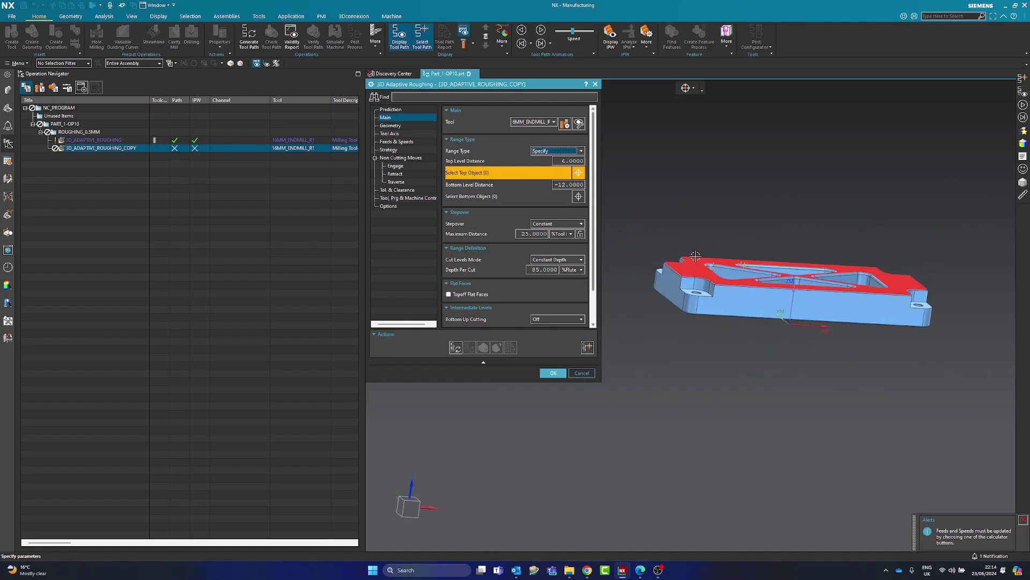
click(697, 268)
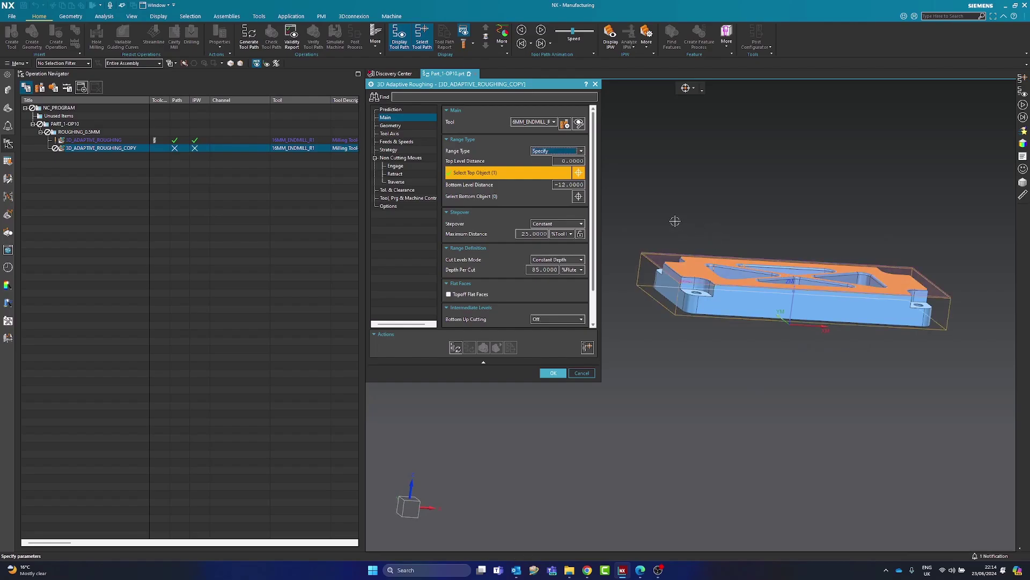
Examine the top level plane against the pockets and corner recesses from several angles.
scroll(830, 271, up, 4)
scroll(830, 272, down, 3)
mouse_move(781, 278)
middle_down()
mouse_move(784, 265)
mouse_move(792, 271)
middle_up()
middle_drag(717, 224, 765, 273)
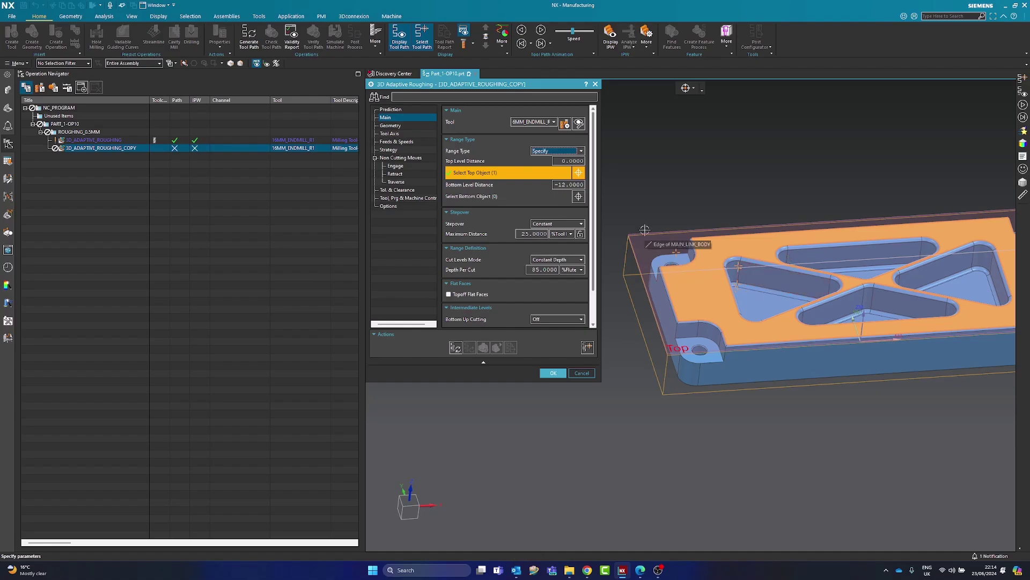
scroll(646, 222, down, 2)
scroll(770, 281, up, 3)
middle_drag(771, 280, 804, 248)
scroll(805, 248, down, 2)
scroll(746, 246, up, 3)
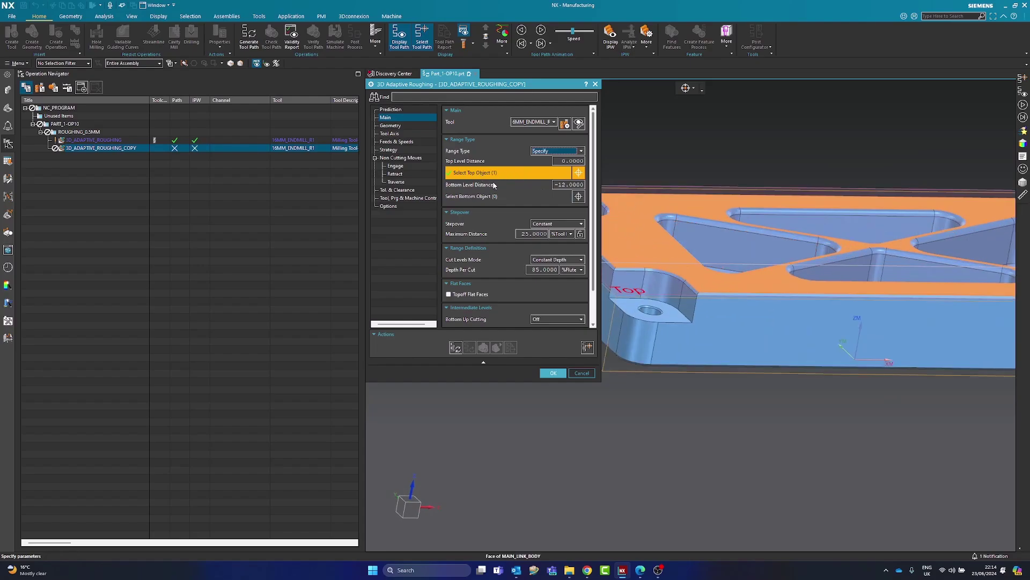
Use the floor of the triangular pocket as the bottom object of the cut range, and check the bottom level plane.
click(562, 196)
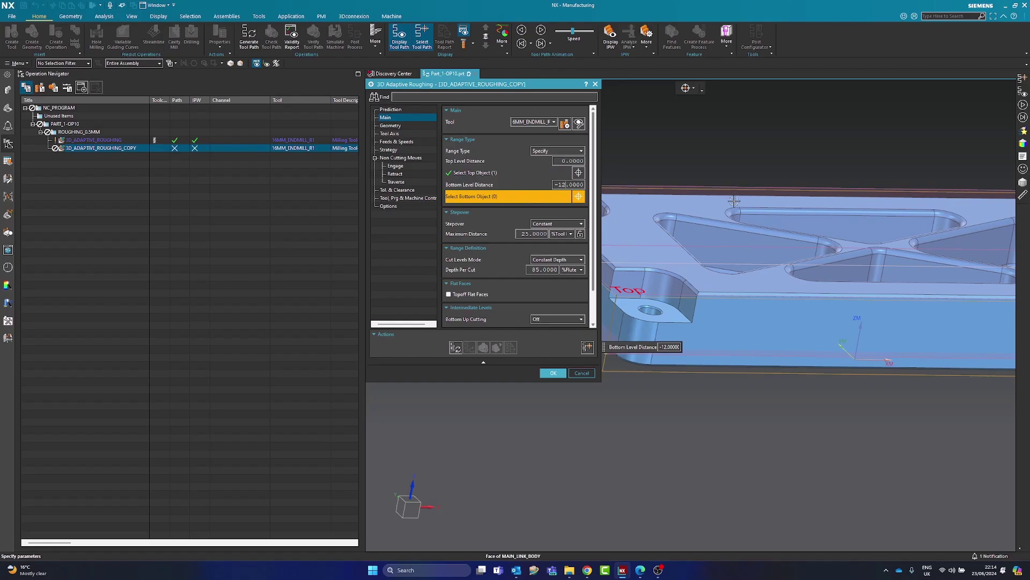
middle_drag(701, 204, 723, 260)
click(722, 293)
scroll(767, 260, down, 3)
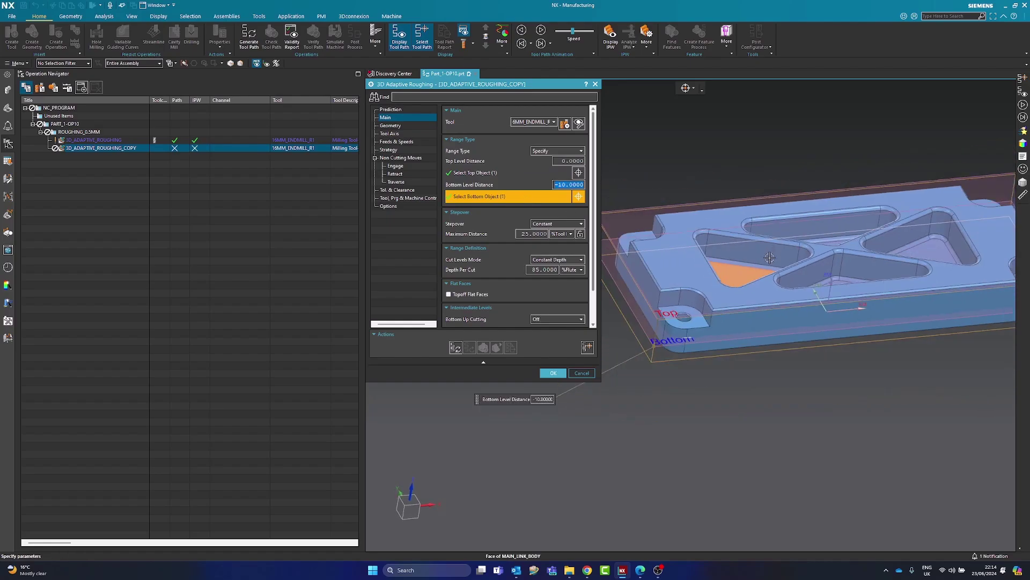
scroll(765, 271, up, 4)
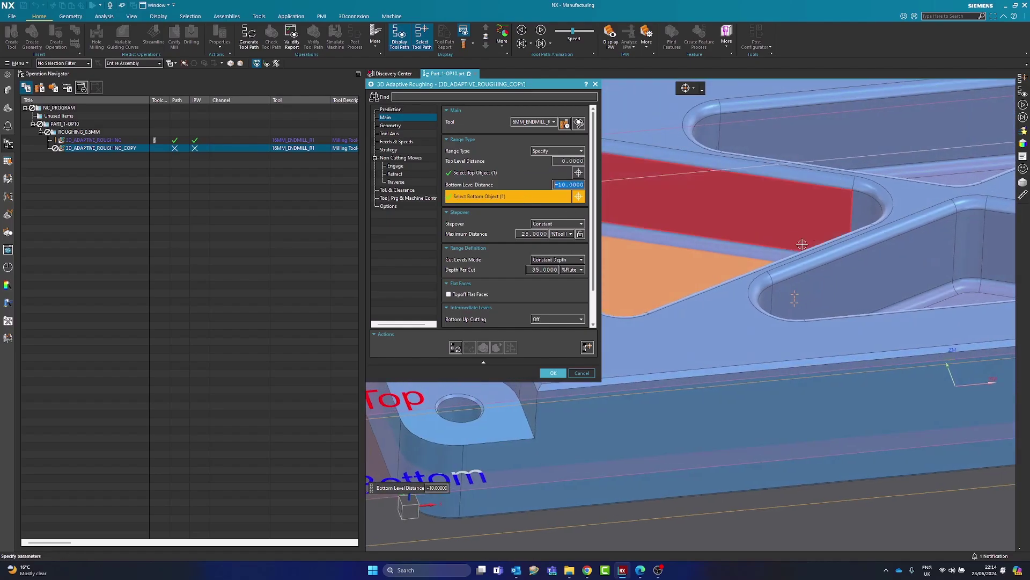
middle_drag(788, 247, 739, 244)
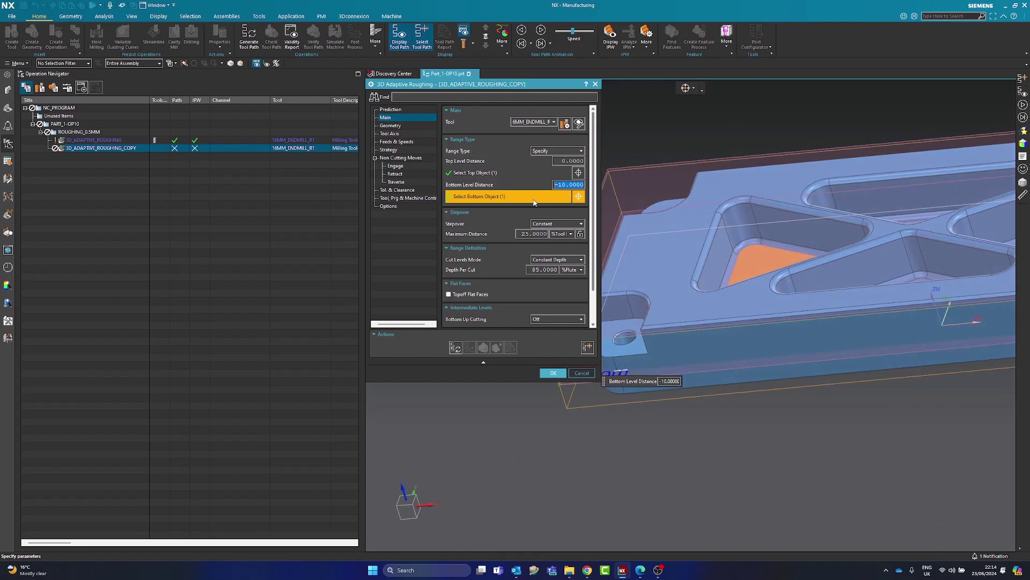
click(564, 185)
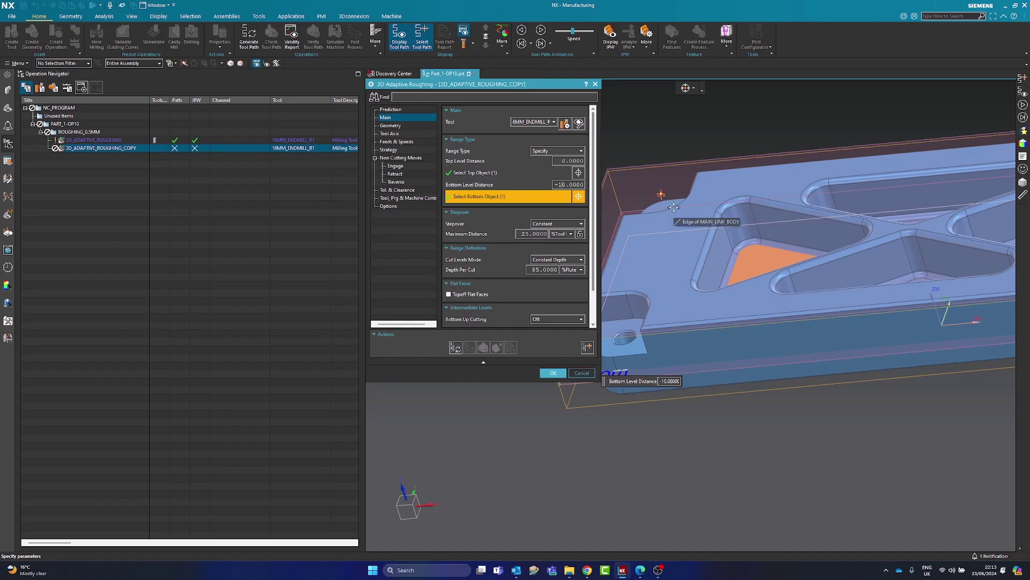
scroll(699, 260, down, 5)
scroll(699, 259, up, 5)
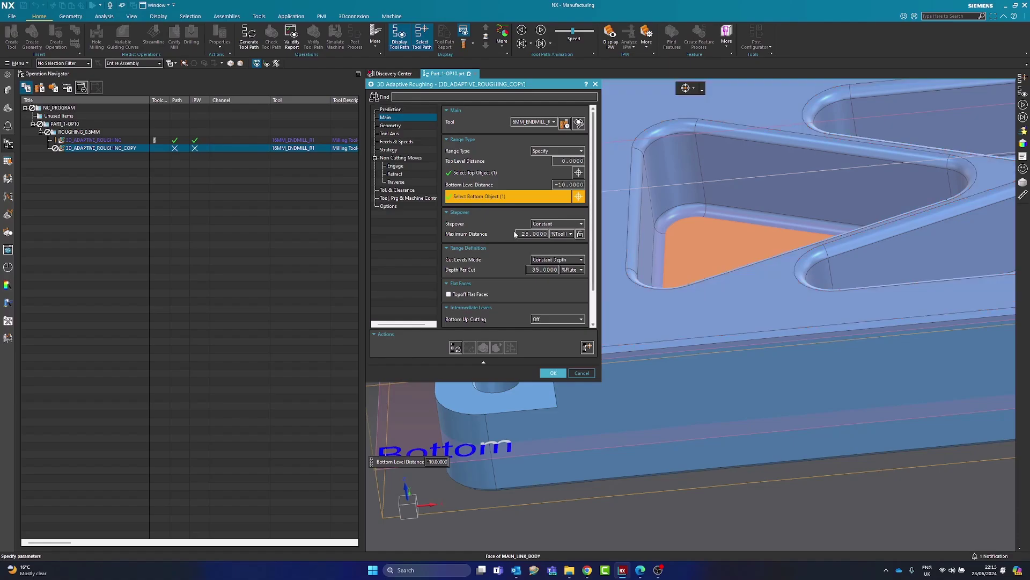
Set the constant stepover's maximum distance to 15 percent of the tool diameter.
double_click(526, 233)
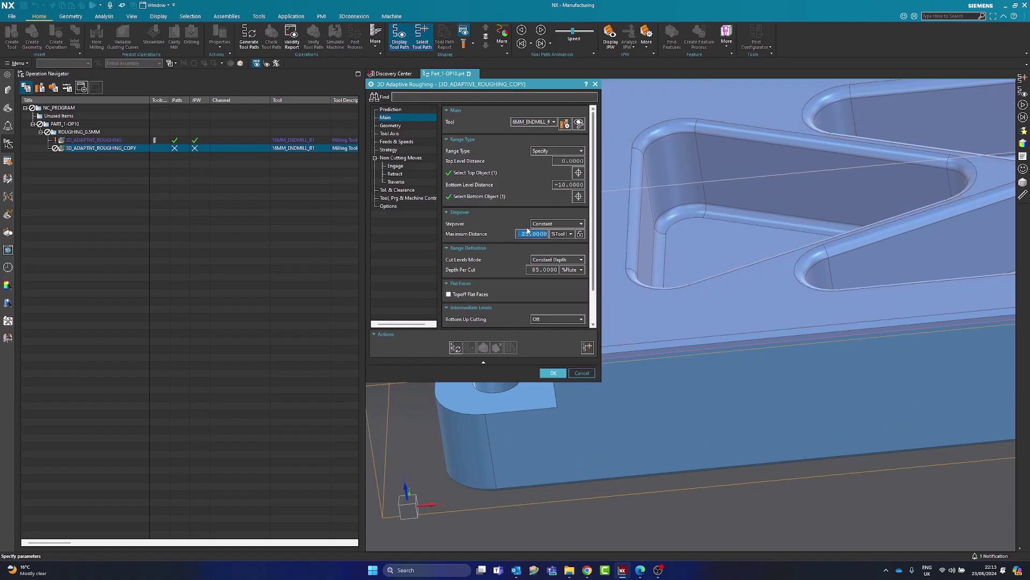
text(15)
key(Tab)
click(565, 236)
click(564, 242)
double_click(543, 235)
text(1)
click(561, 234)
click(564, 251)
click(520, 234)
text(5)
key(Tab)
Set the pattern's minimum curvature radius to 1 percent of the tool diameter.
double_click(542, 271)
scroll(701, 288, down, 3)
scroll(524, 304, down, 2)
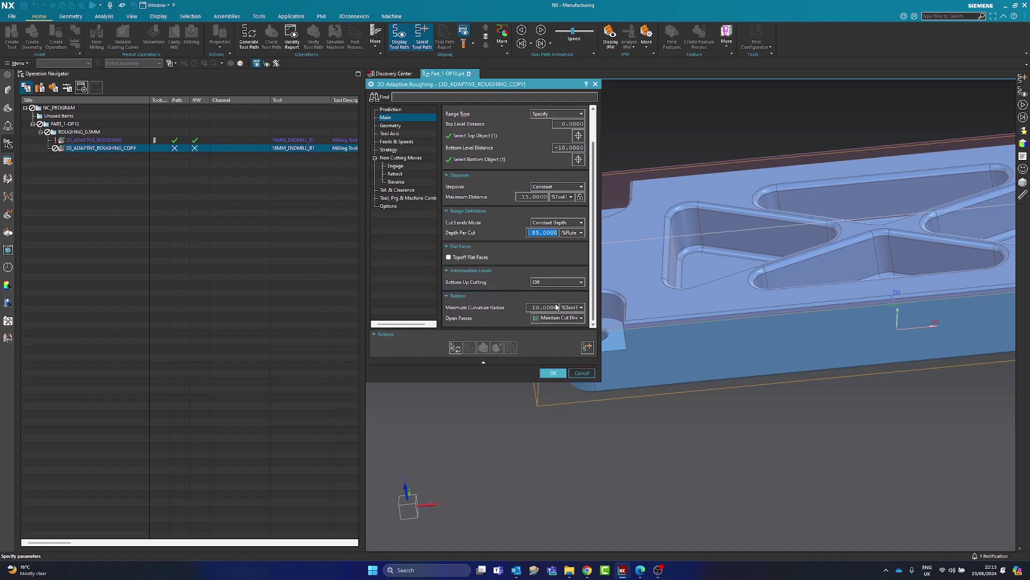
click(545, 308)
text(1)
key(Tab)
click(548, 308)
text(0)
key(Return)
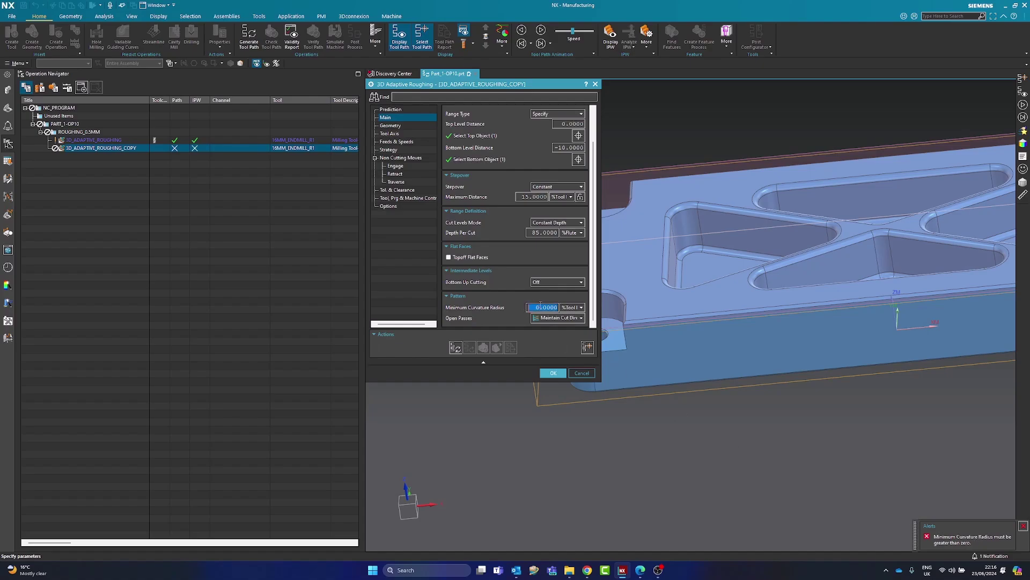
text(1)
key(Tab)
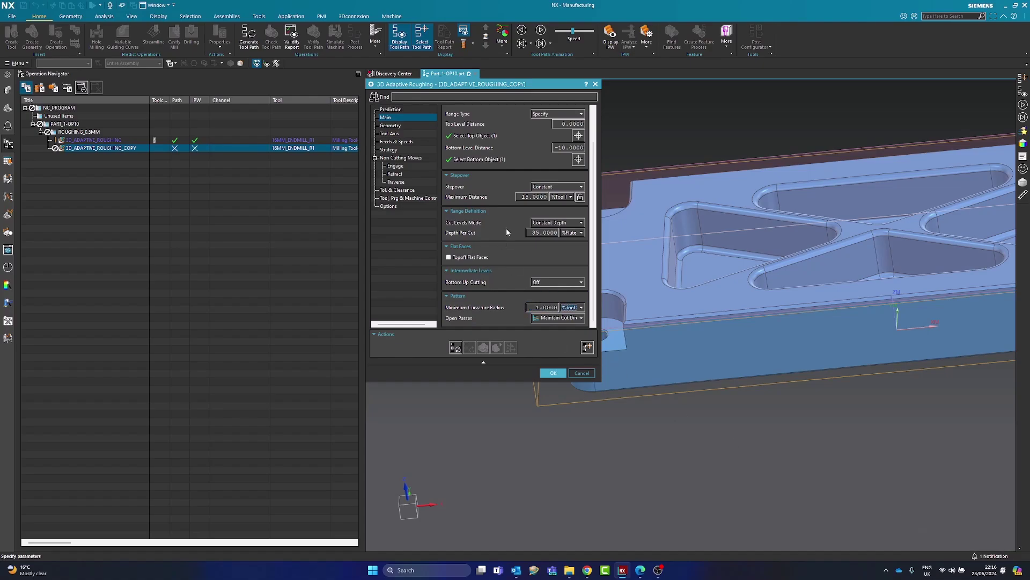
Set the copied roughing operation's spindle speed to 14500 rpm and its cut feed rate to 3250 mmpm.
click(390, 125)
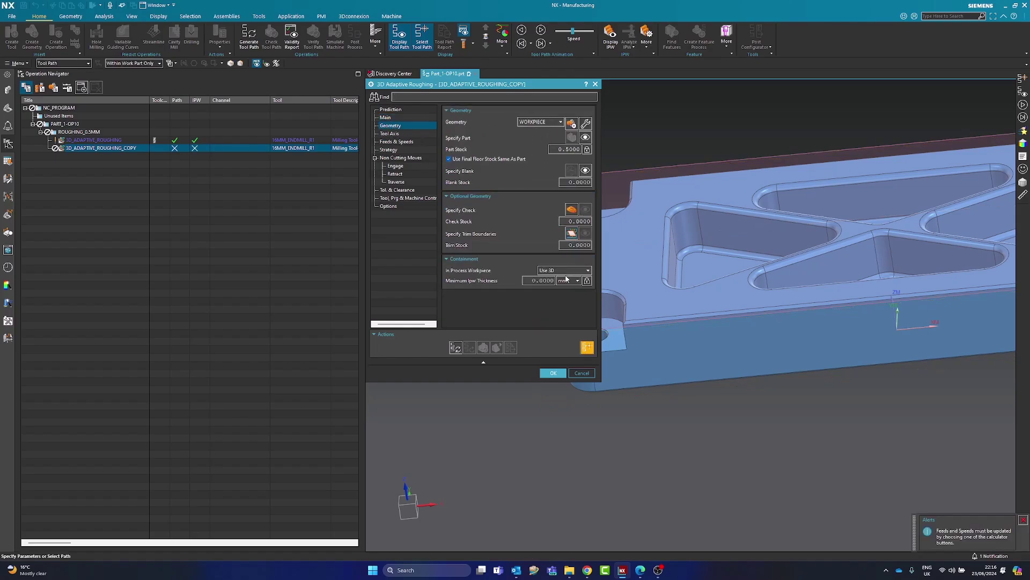
click(400, 134)
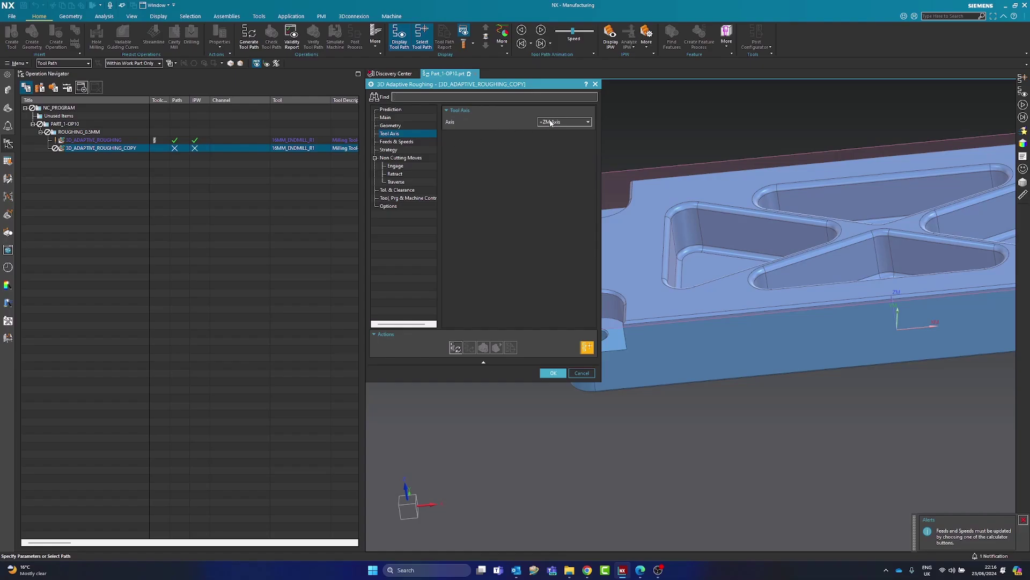
click(396, 142)
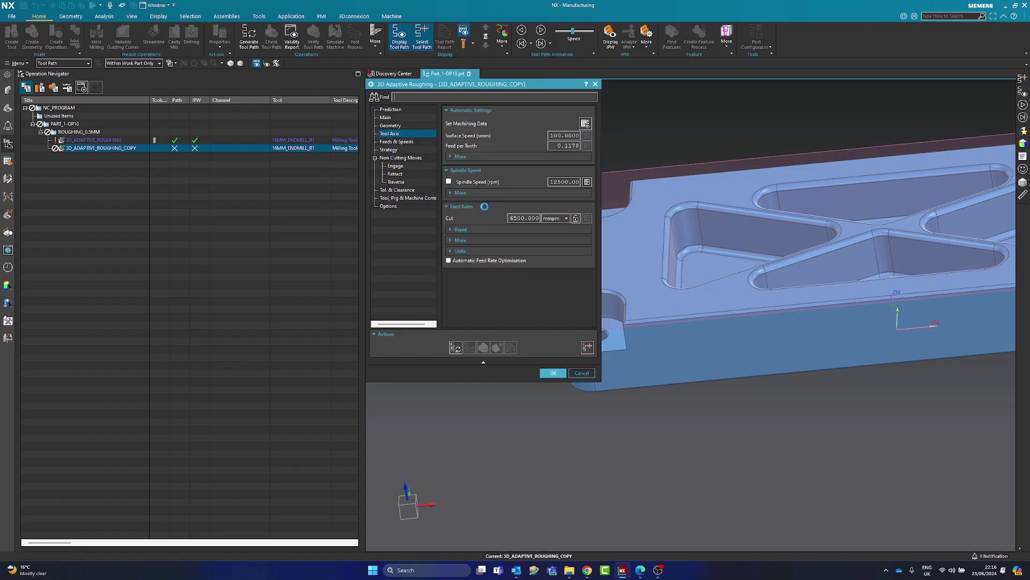
double_click(557, 181)
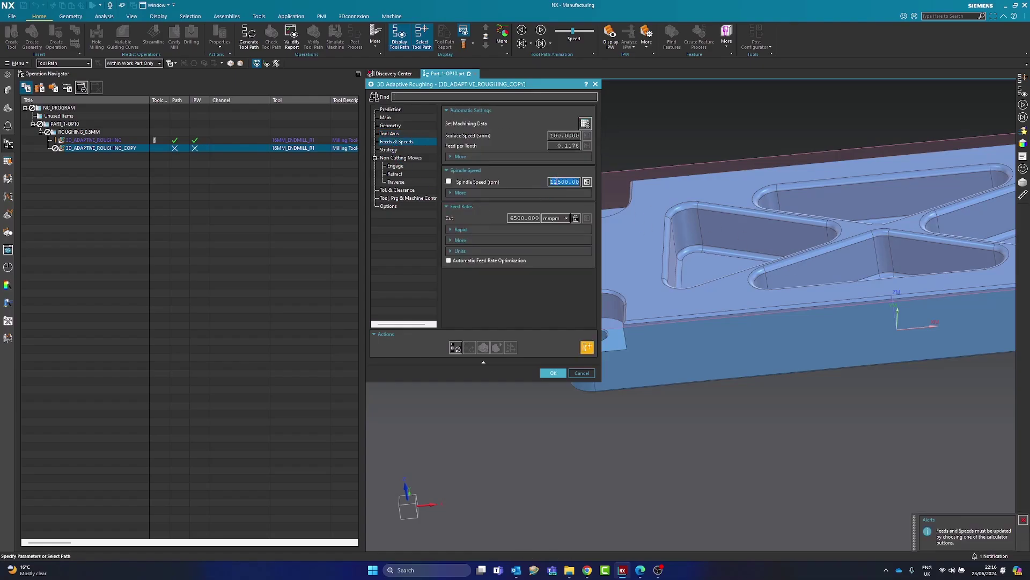
text(14500)
key(Tab)
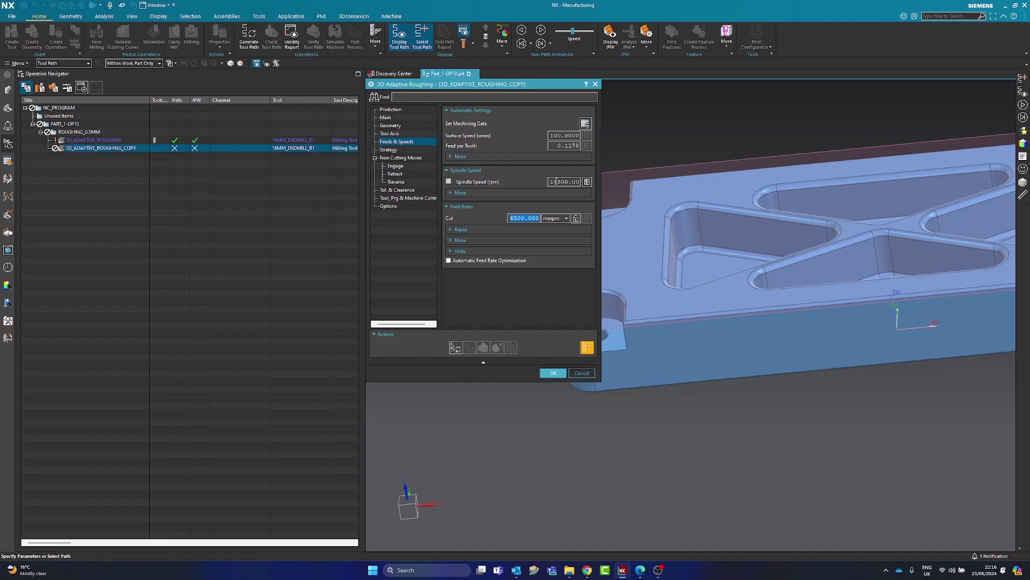
text(3)
key(Tab)
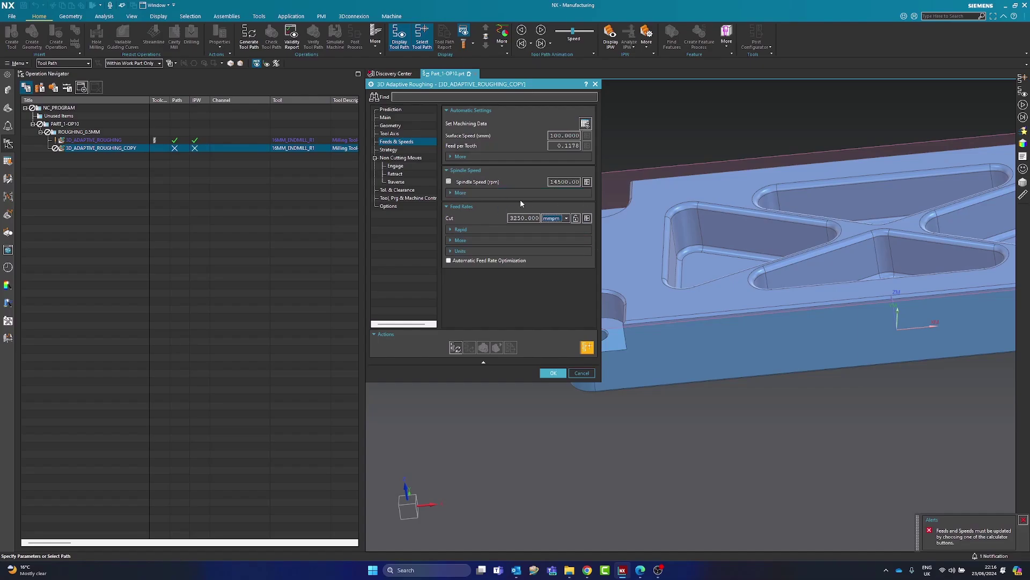
Review the cutting strategy and the closed-area engage settings against the size of the triangular pockets.
click(400, 151)
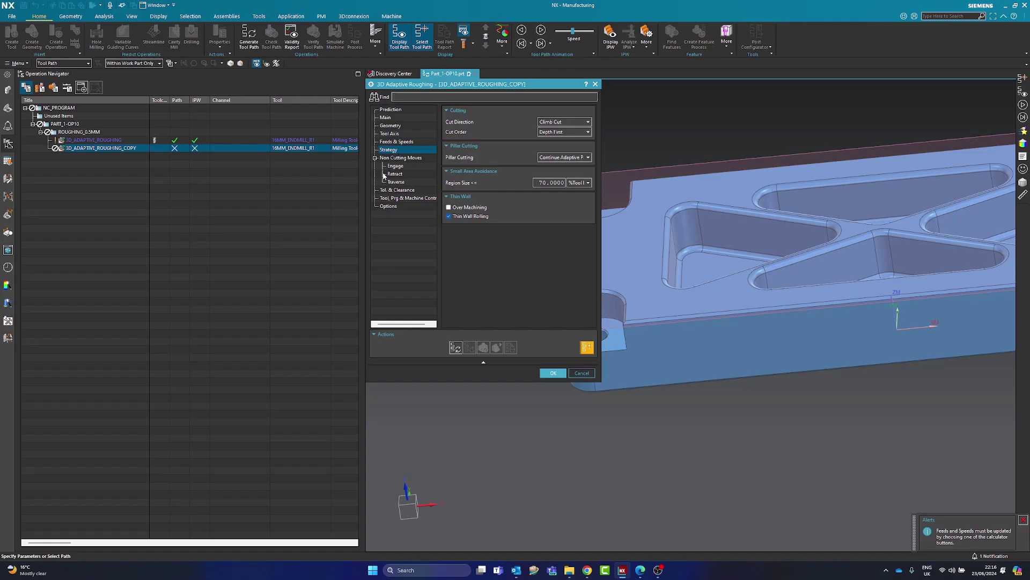
click(394, 166)
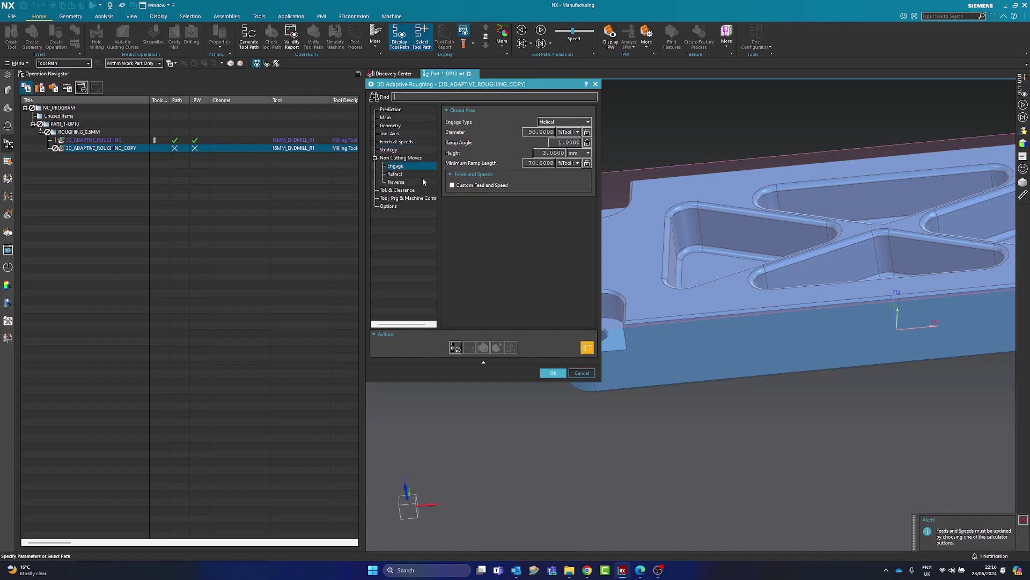
middle_drag(716, 238, 735, 292)
middle_drag(641, 246, 732, 359)
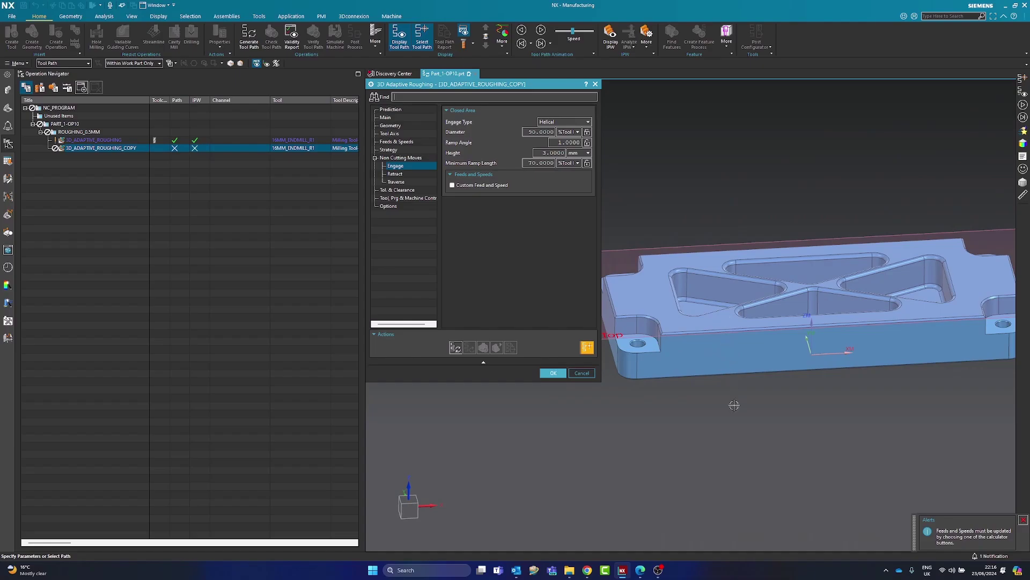
middle_drag(803, 310, 746, 362)
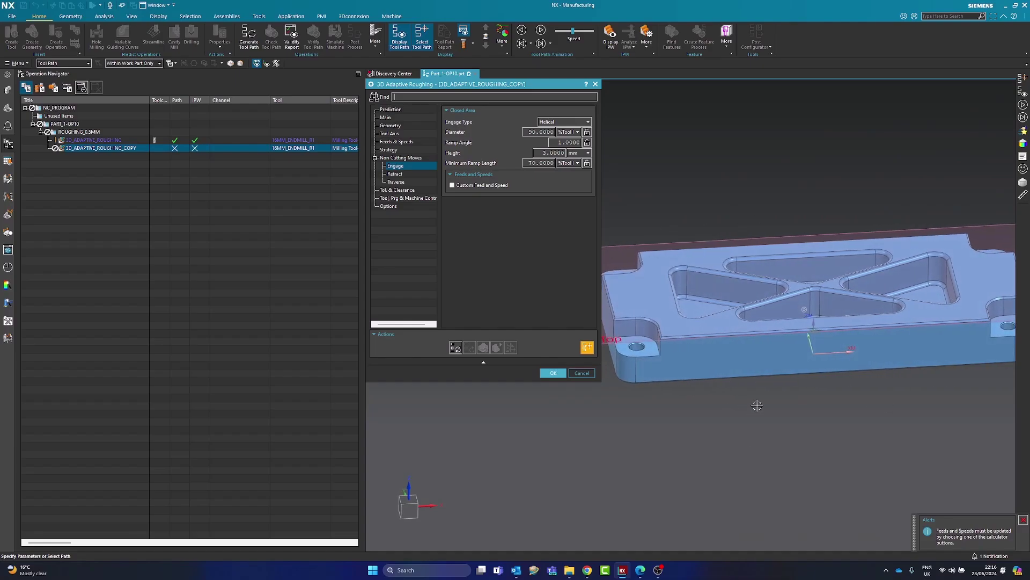
scroll(617, 285, up, 4)
scroll(773, 295, up, 4)
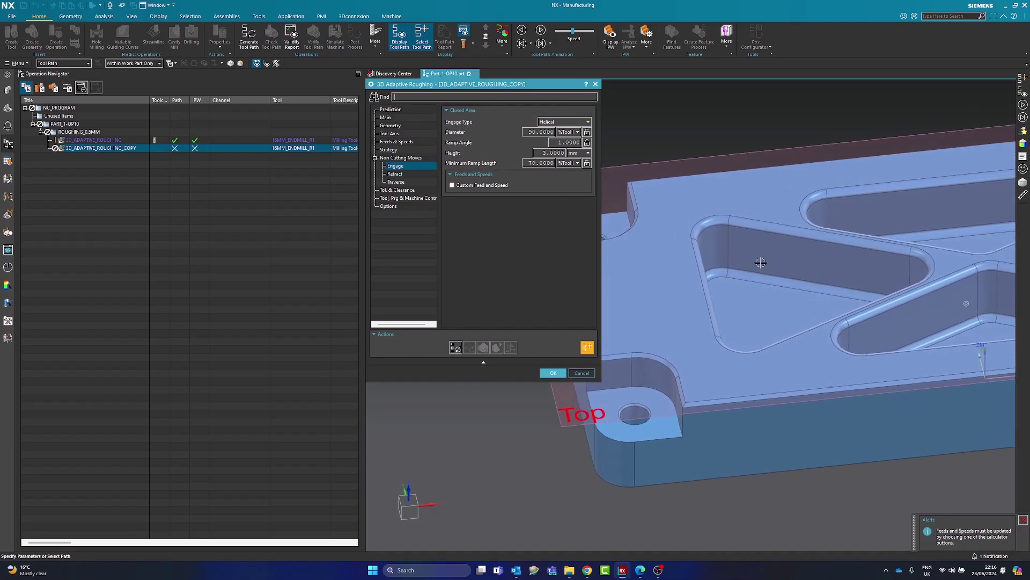
middle_drag(768, 341, 768, 340)
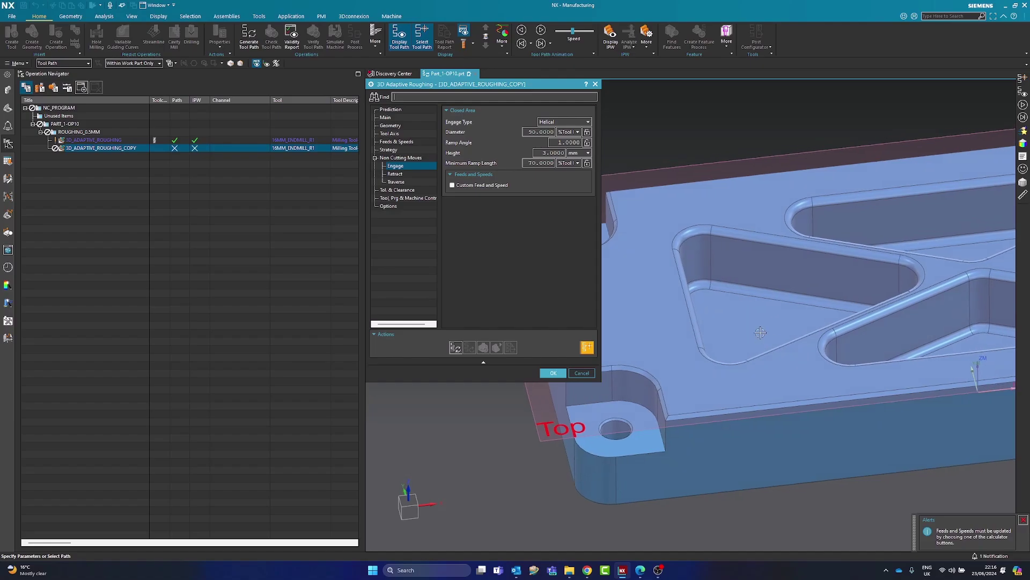
Keep the helical engage type and set its diameter to 100 percent of the tool diameter.
click(554, 122)
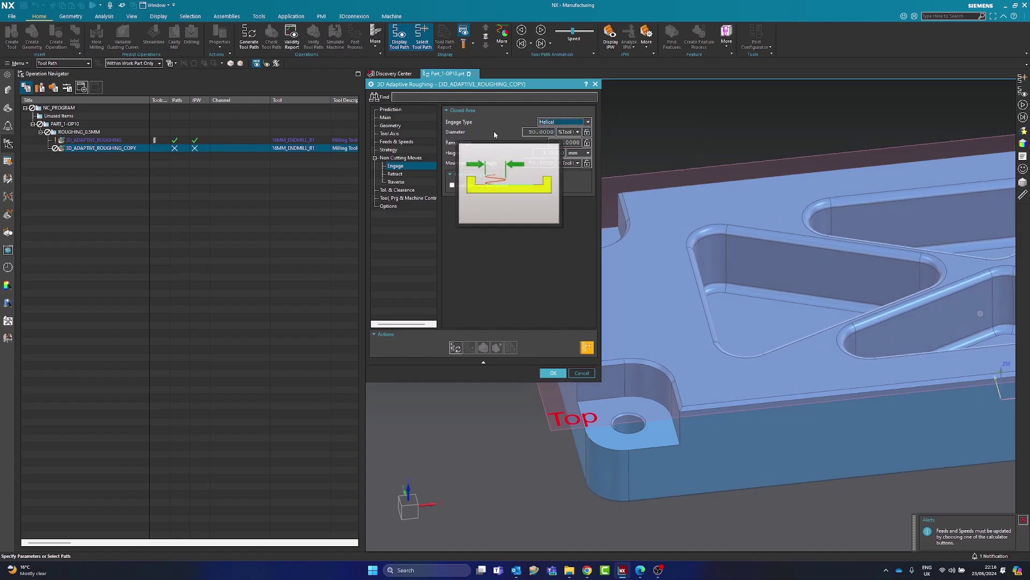
click(566, 132)
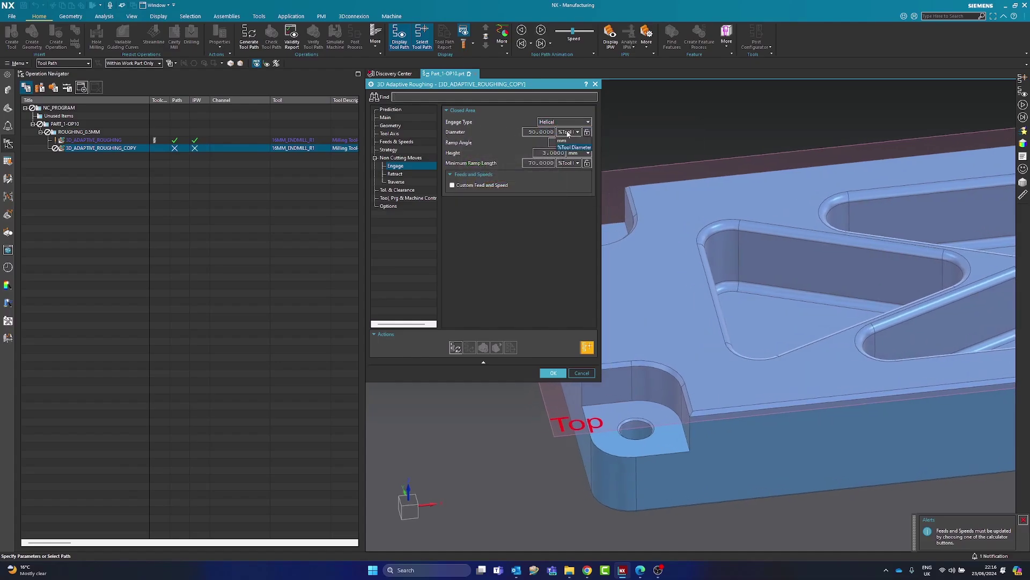
click(544, 136)
double_click(538, 132)
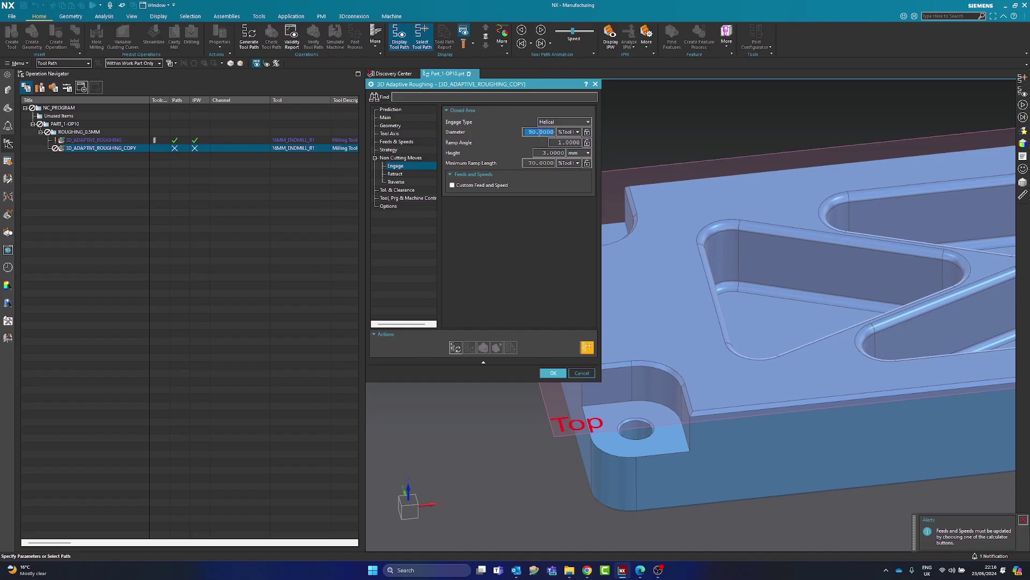
text(100)
key(Tab)
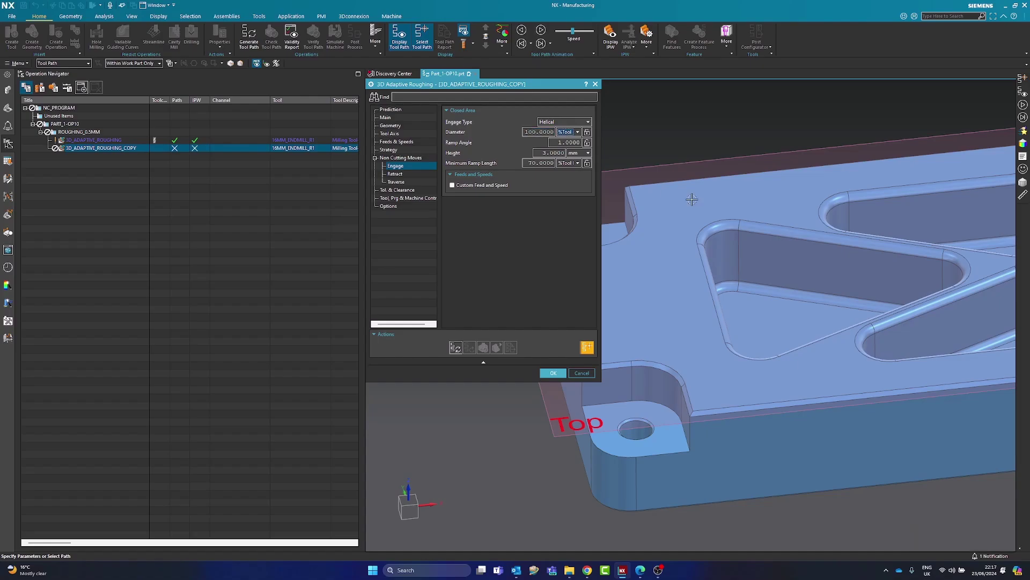
Set the helical engage diameter to 90 percent of the tool diameter.
scroll(835, 303, up, 5)
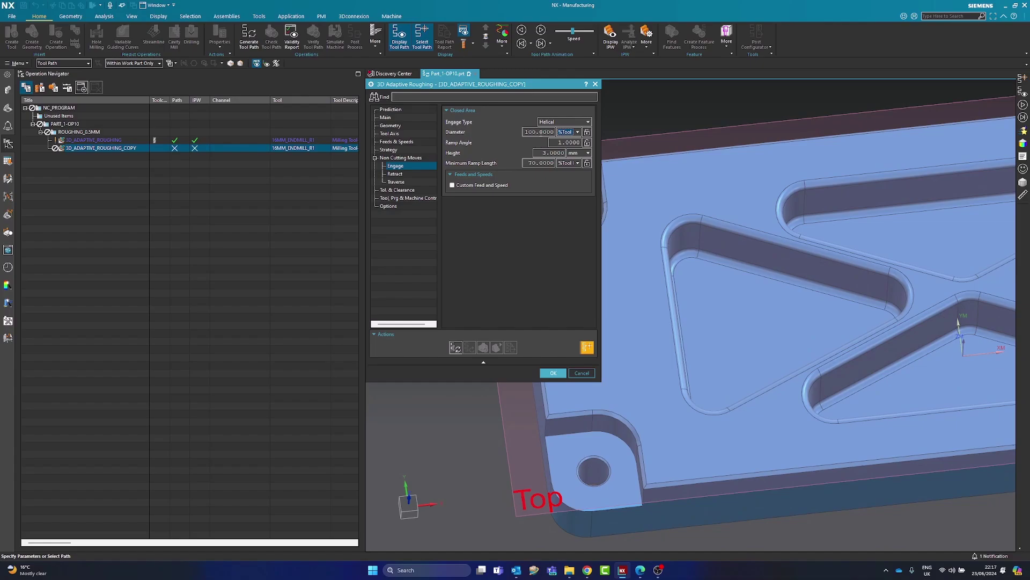
double_click(540, 134)
text(90)
key(Tab)
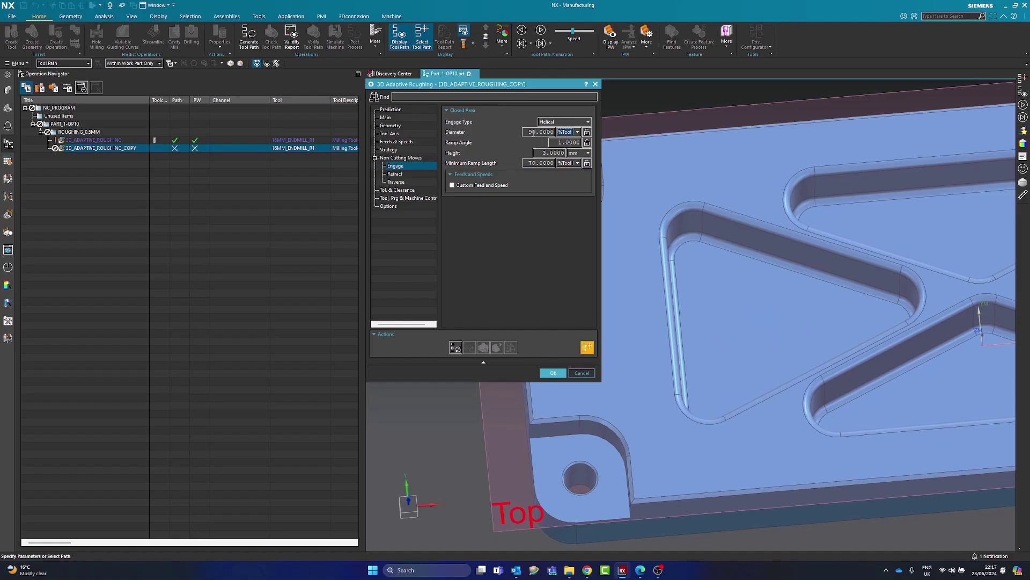
Set the helical engage ramp angle to 5 degrees and check the minimum ramp length.
click(560, 142)
middle_drag(740, 350, 709, 317)
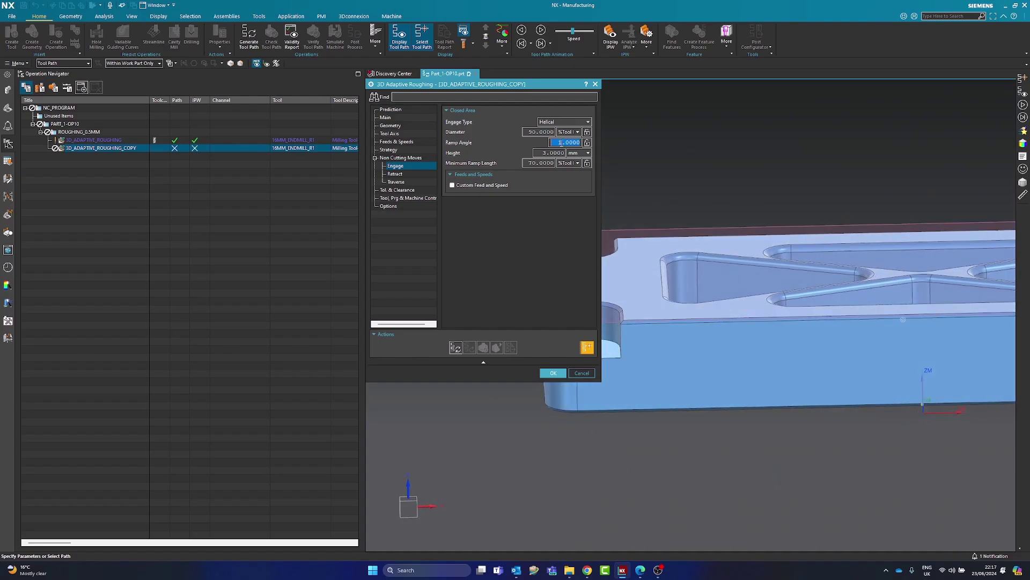
text(5)
key(Tab)
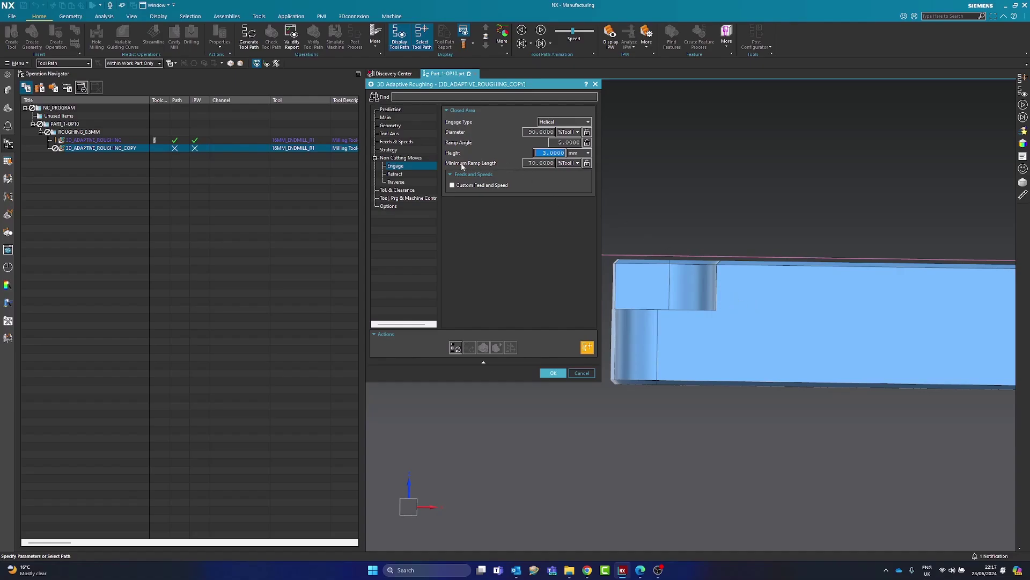
double_click(531, 164)
click(529, 162)
Check the retract height and set the traverse part safe clearance to 5 mm.
click(407, 174)
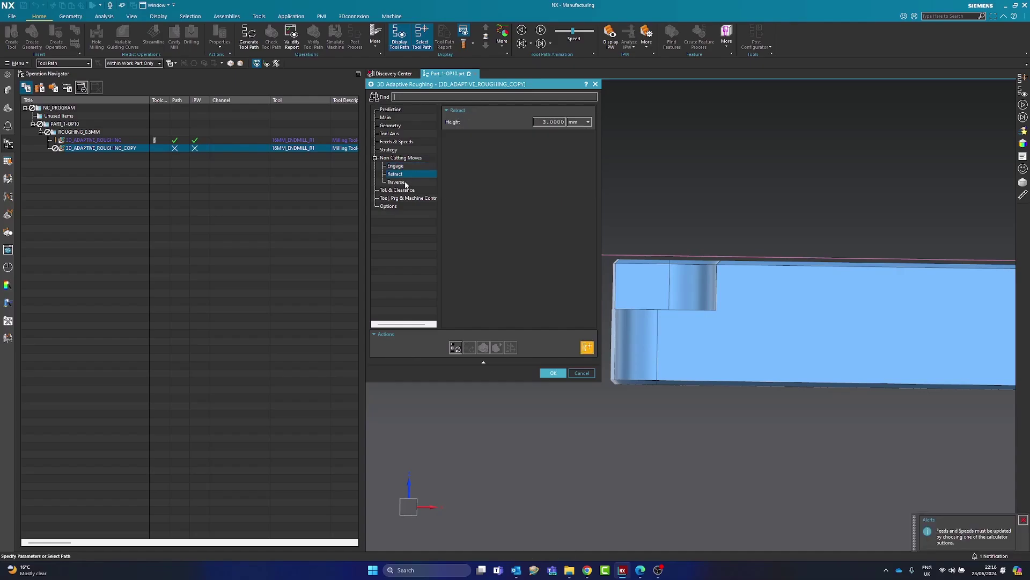
click(405, 182)
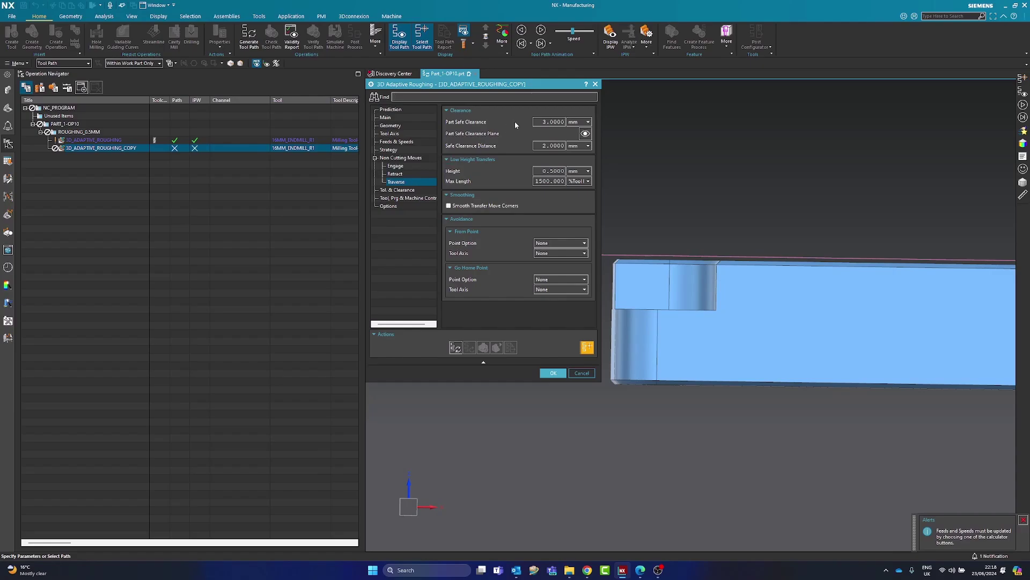
click(556, 122)
text(5)
key(Tab)
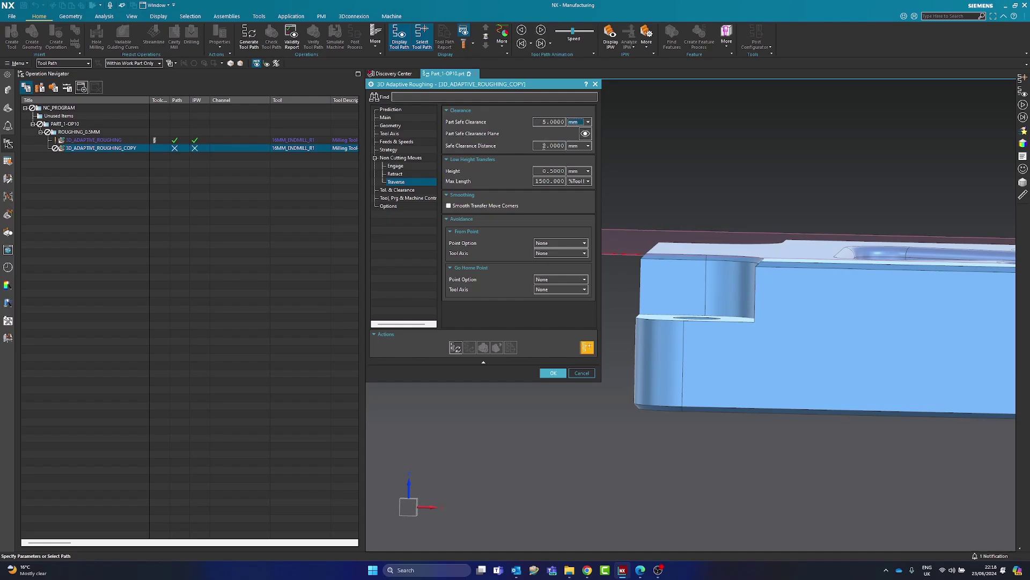
Set the part safe clearance to 3 mm and check the safe clearance distance and the low height transfer height.
click(552, 123)
text(3)
key(Tab)
mouse_move(460, 149)
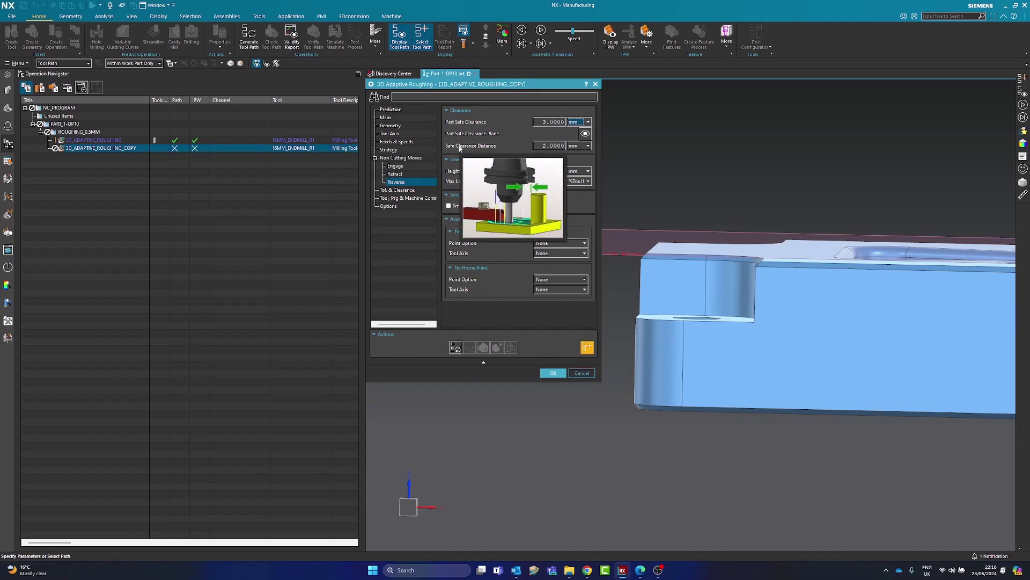
click(550, 145)
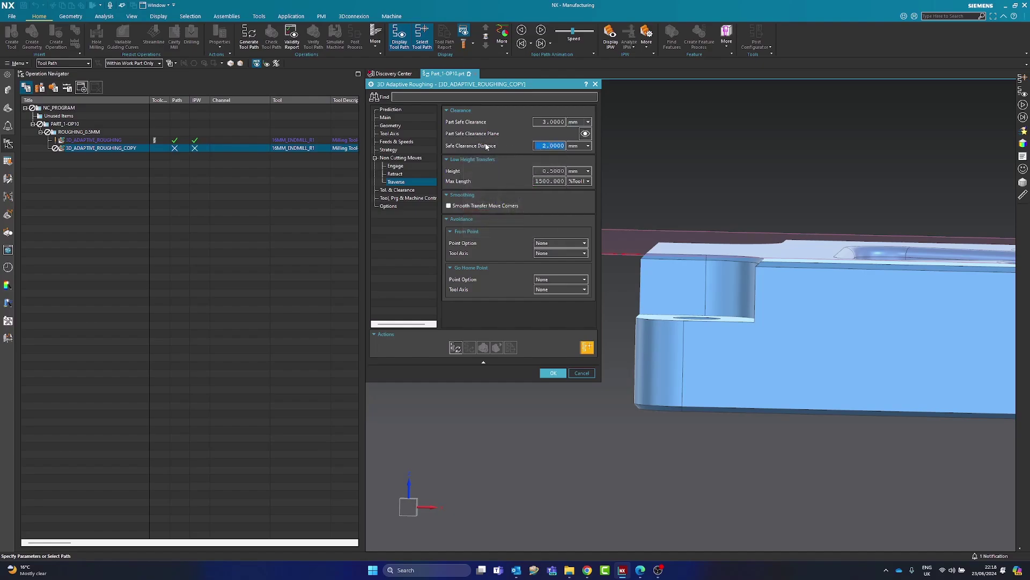
mouse_move(484, 149)
mouse_move(456, 173)
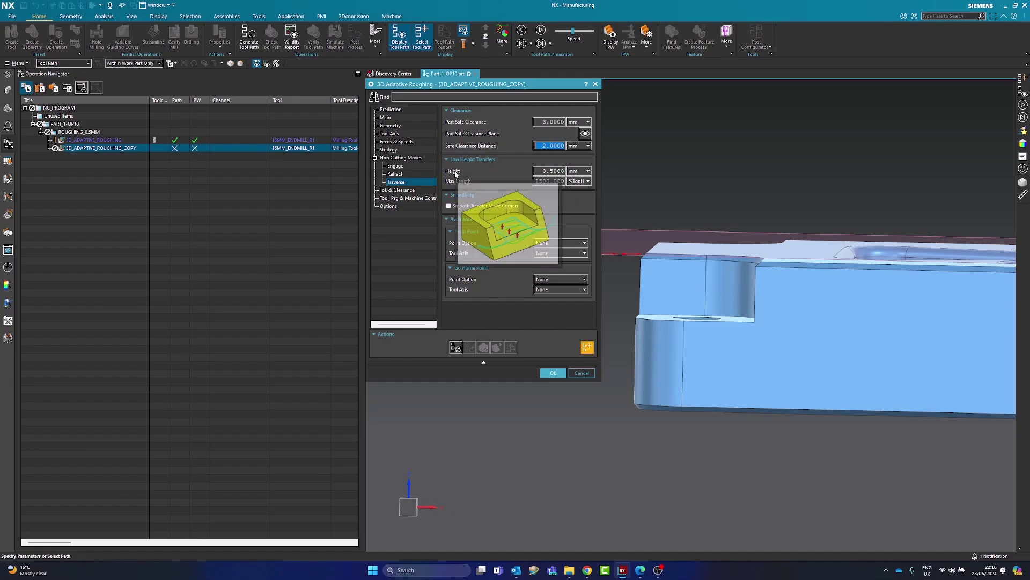
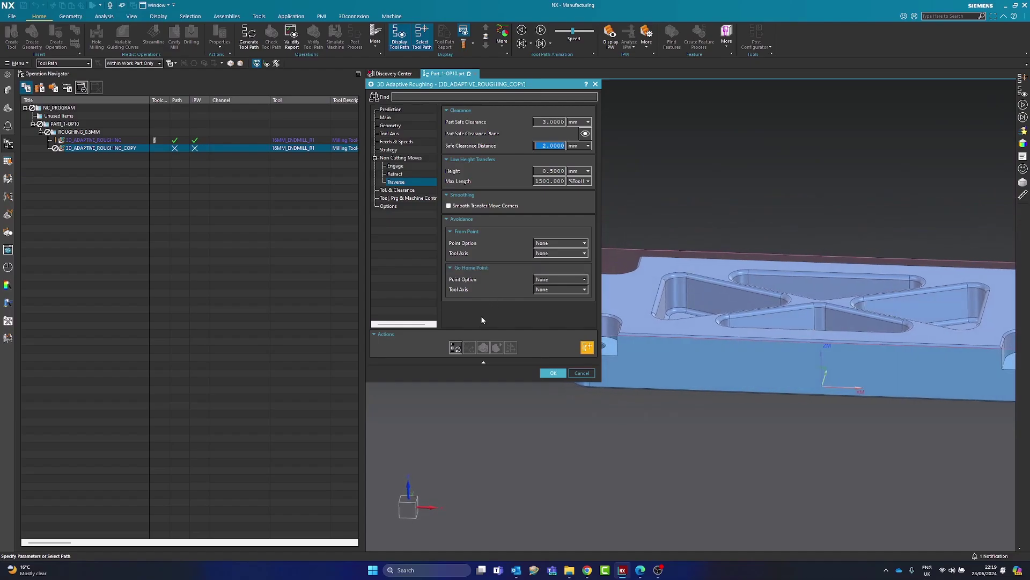
Generate the tool path for the copied adaptive roughing operation.
click(456, 347)
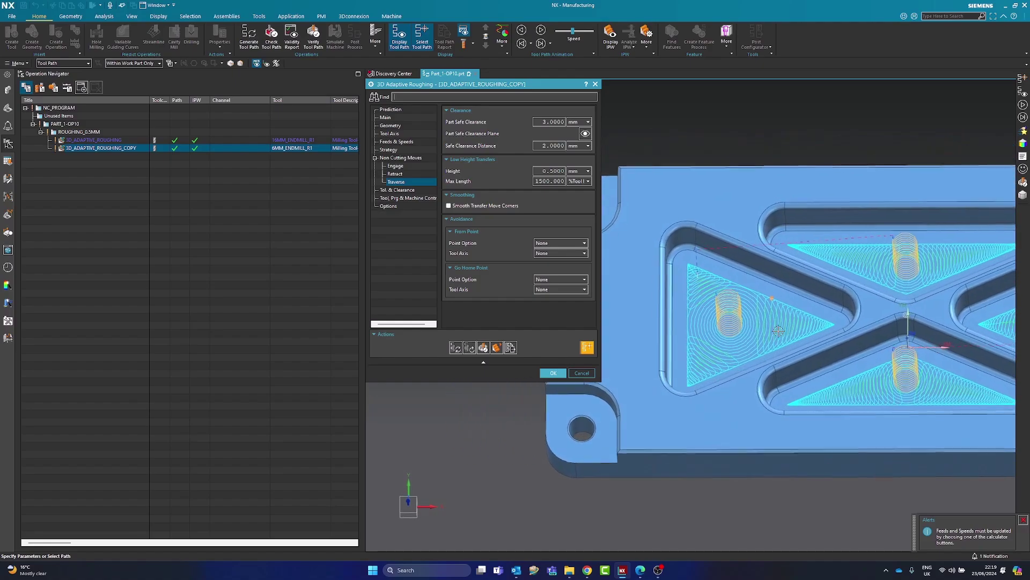
scroll(697, 251, up, 10)
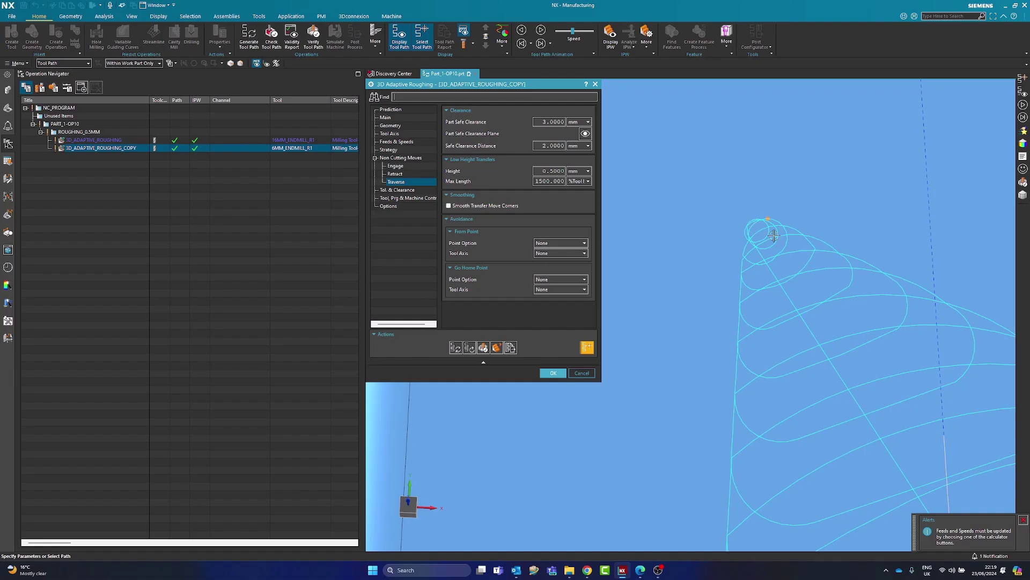
Display the tool at the path point in the triangular pocket's corner and examine its fit against the pocket walls.
scroll(763, 227, down, 5)
middle_drag(748, 223, 646, 262)
scroll(652, 274, up, 5)
click(655, 277)
scroll(655, 278, down, 6)
scroll(732, 379, down, 4)
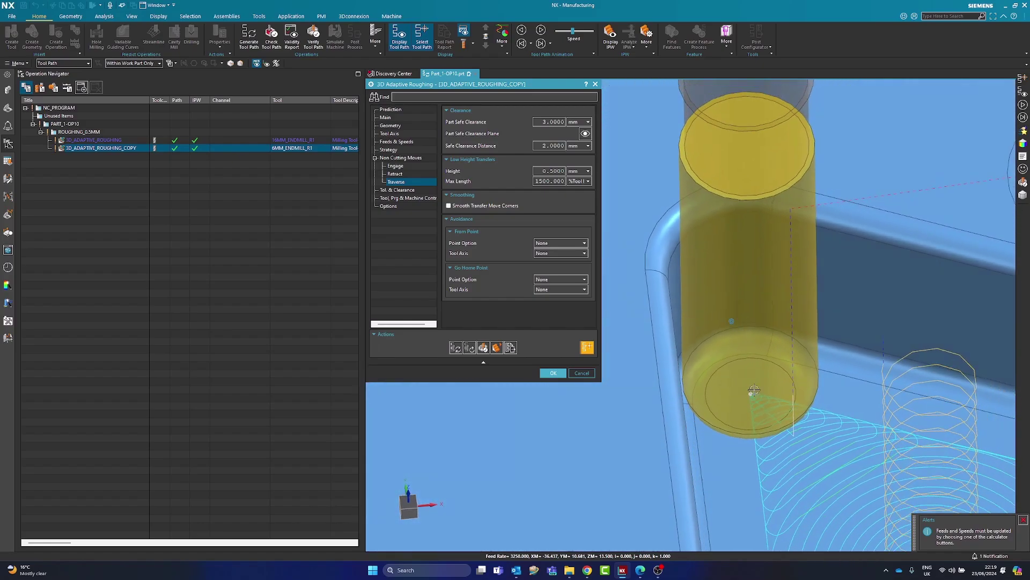
scroll(740, 343, up, 6)
scroll(746, 341, up, 1)
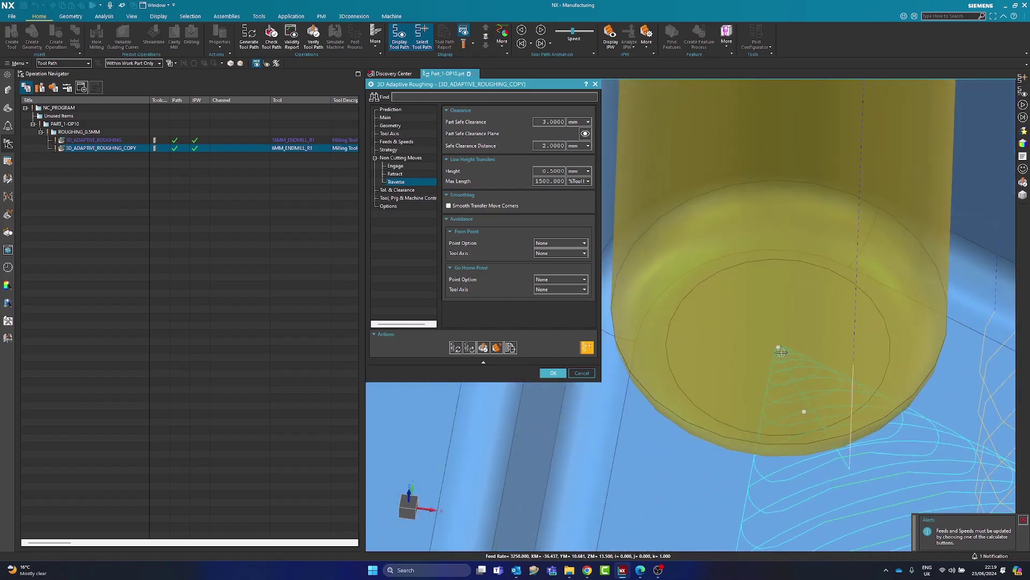
scroll(670, 224, down, 4)
scroll(674, 226, down, 5)
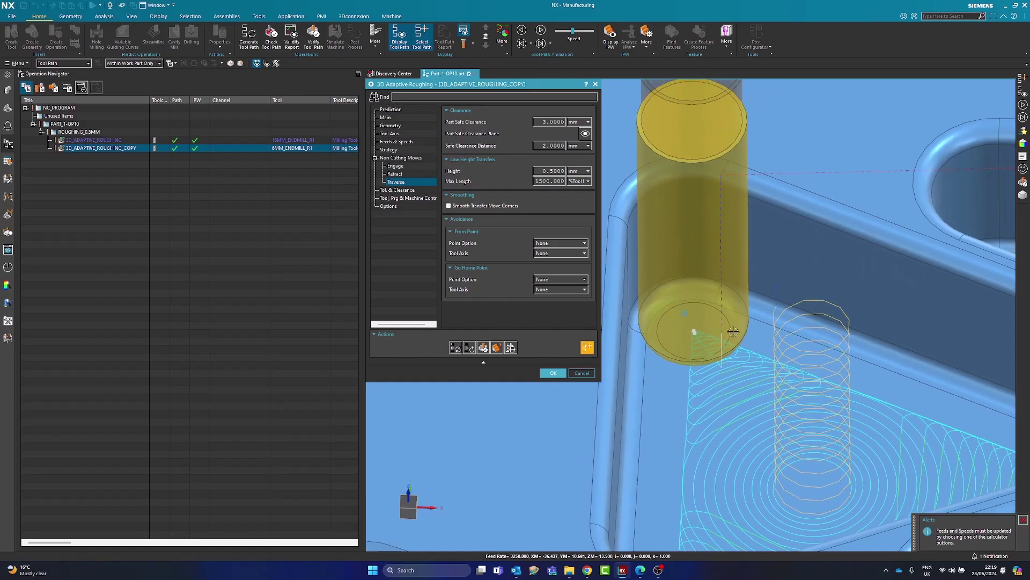
scroll(705, 303, up, 3)
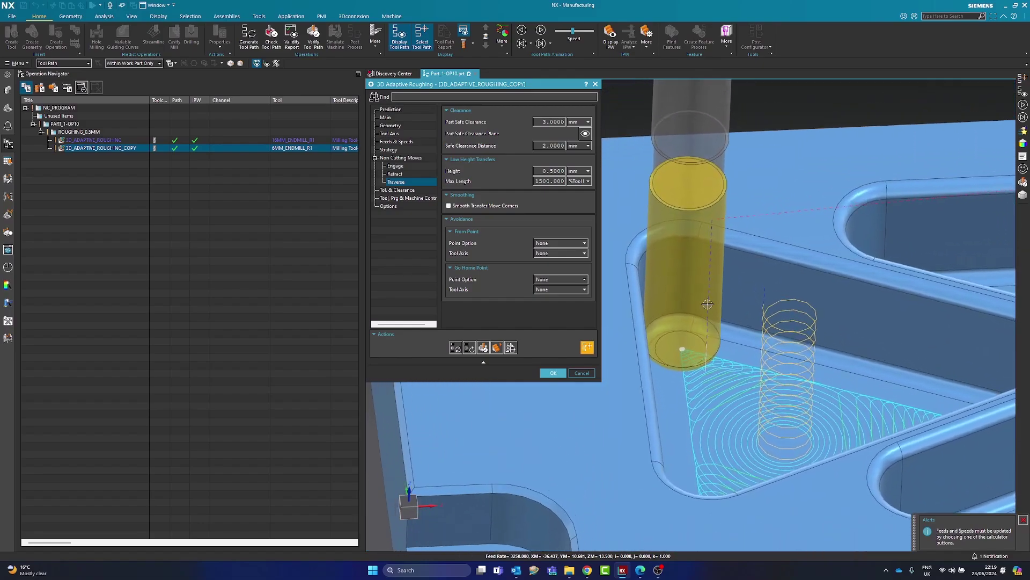
scroll(692, 376, up, 2)
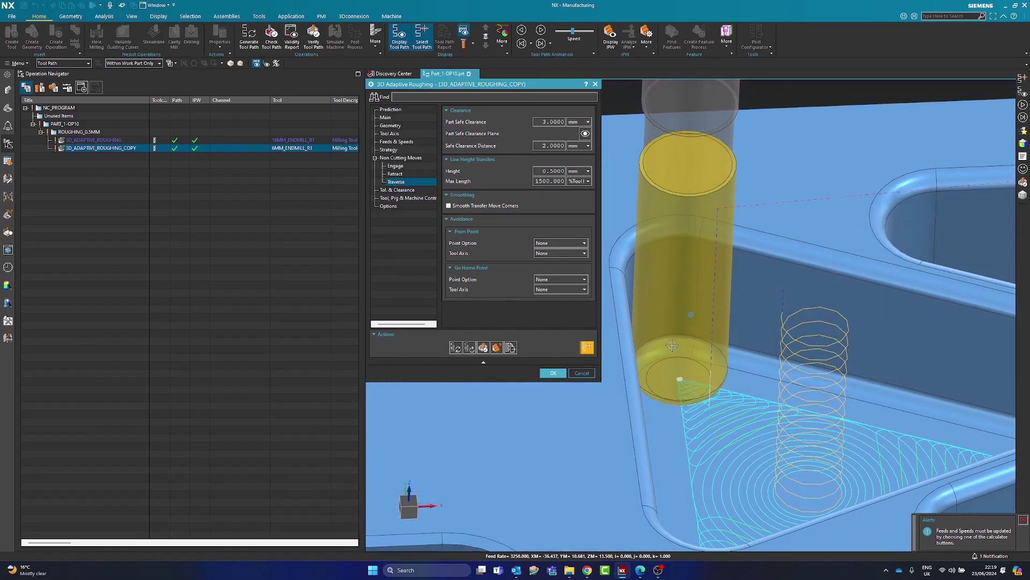
Set the copied adaptive roughing operation's minimum curvature radius to 20 percent of the tool and regenerate the tool path.
click(386, 117)
scroll(447, 197, down, 2)
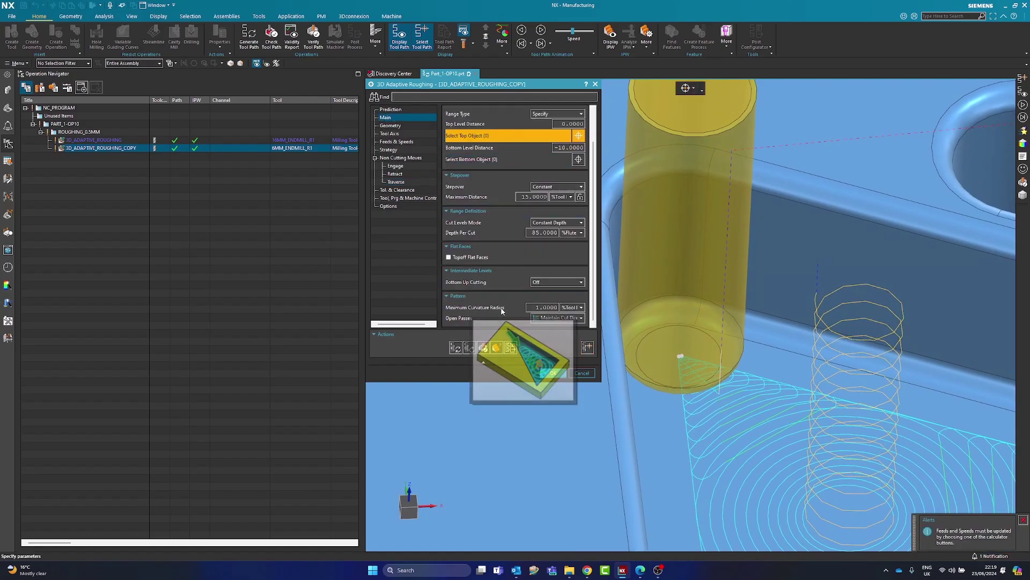
double_click(546, 307)
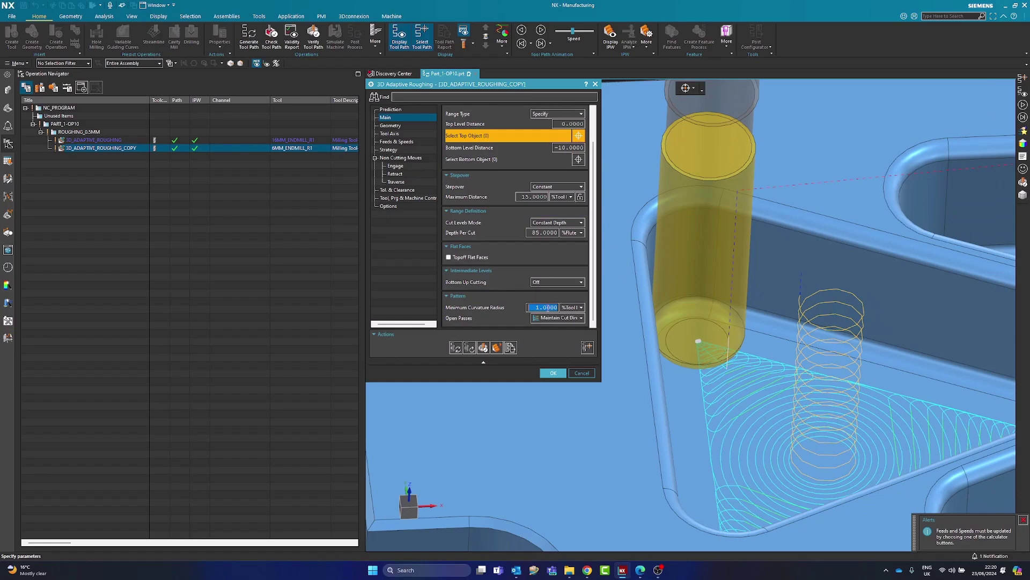
text(20)
key(Tab)
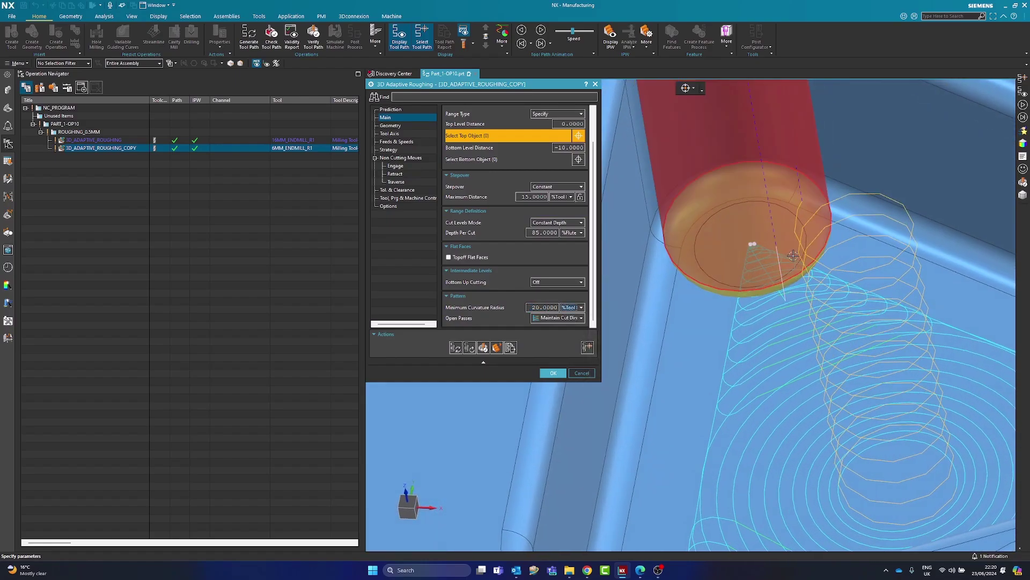
click(455, 347)
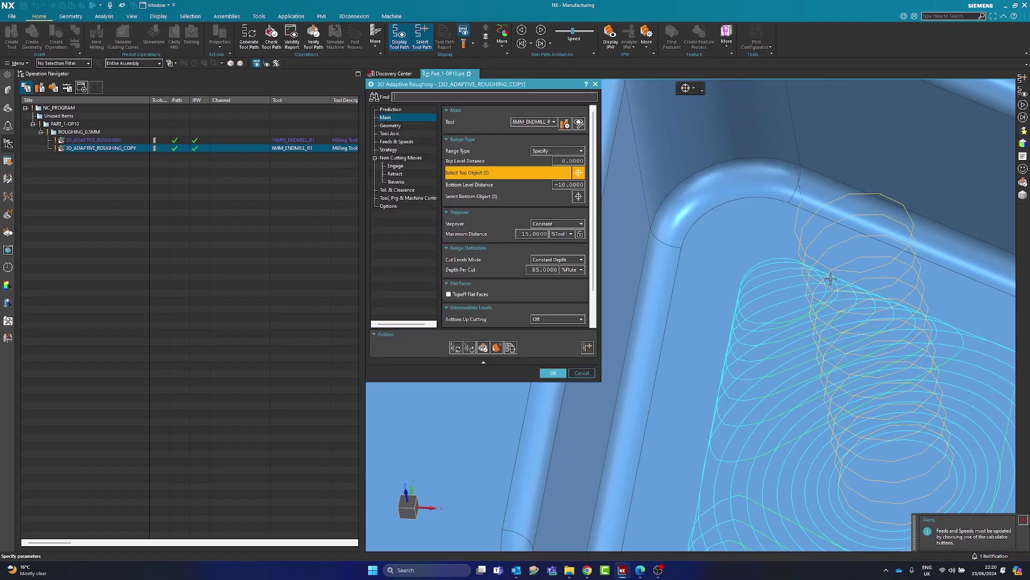
Examine the regenerated tool path in the triangular pockets and their corners.
click(771, 256)
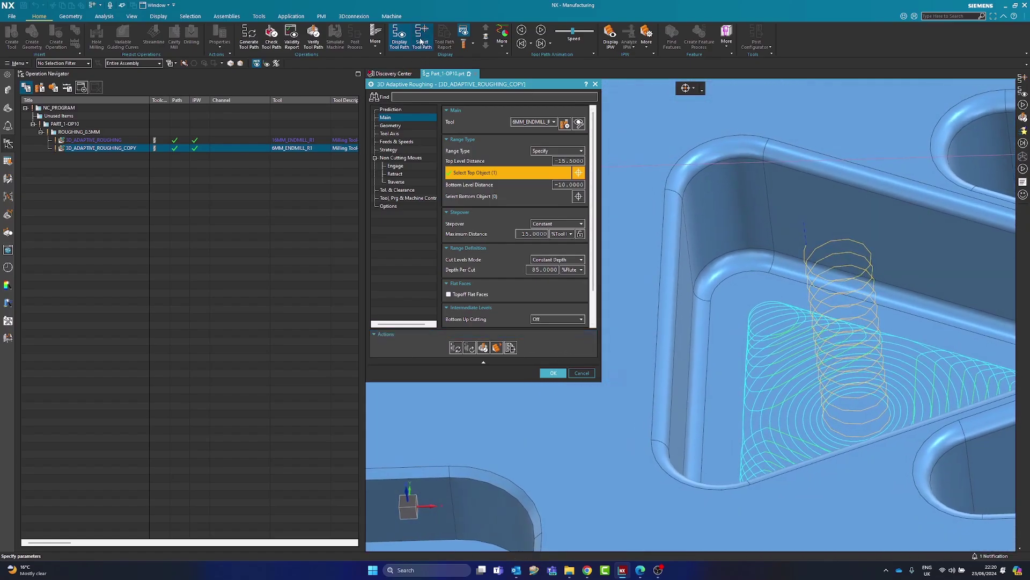
middle_click(772, 254)
middle_drag(772, 253, 768, 435)
middle_drag(830, 513, 697, 344)
scroll(917, 415, down, 3)
scroll(686, 370, up, 3)
scroll(763, 341, down, 3)
scroll(722, 359, up, 6)
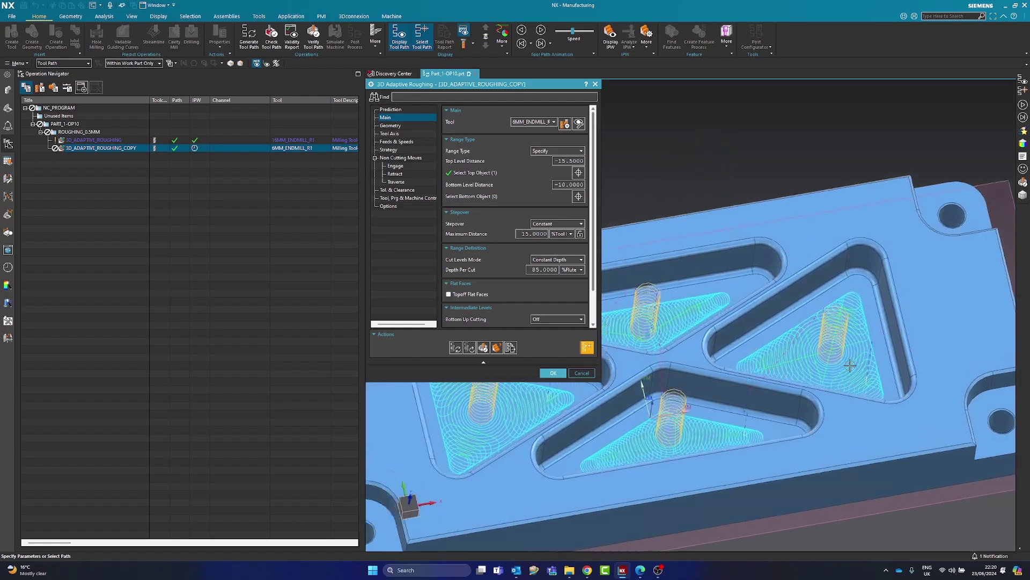
scroll(722, 360, down, 5)
Verify the copied operation with a 3D dynamic simulation, starting at animation speed 2 and finishing at 6, and accept the operation.
click(484, 348)
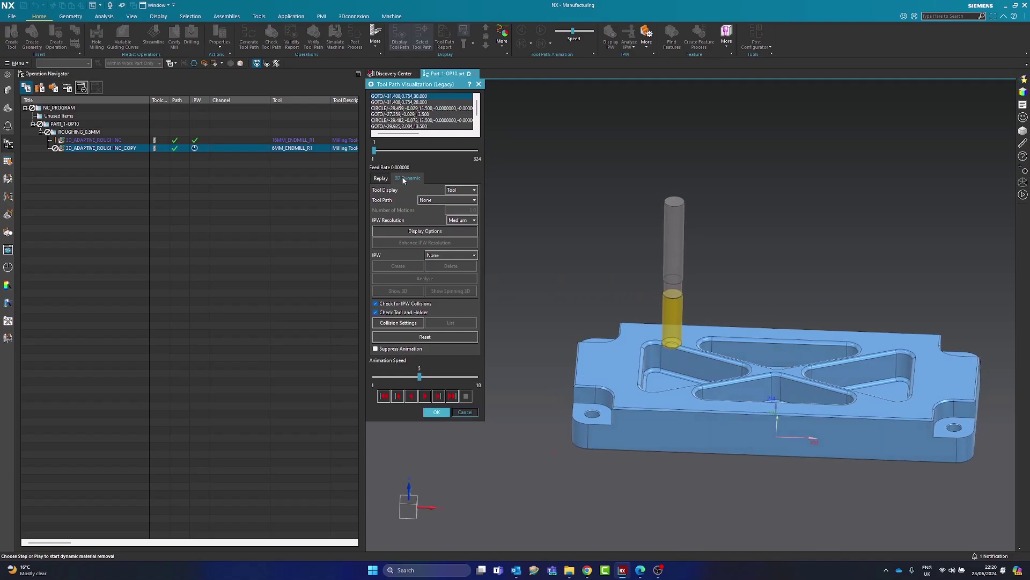
click(425, 396)
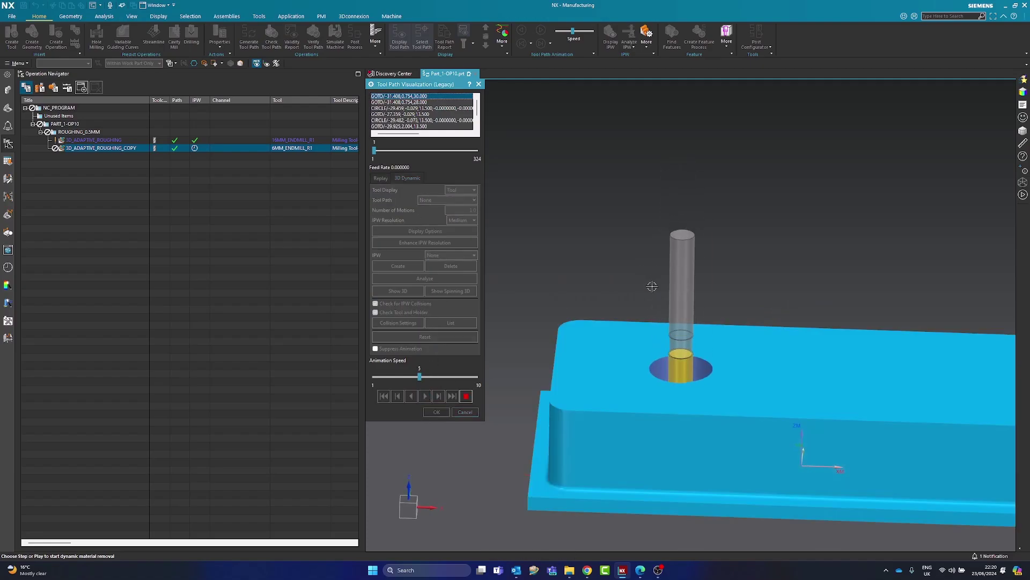
drag(419, 377, 395, 377)
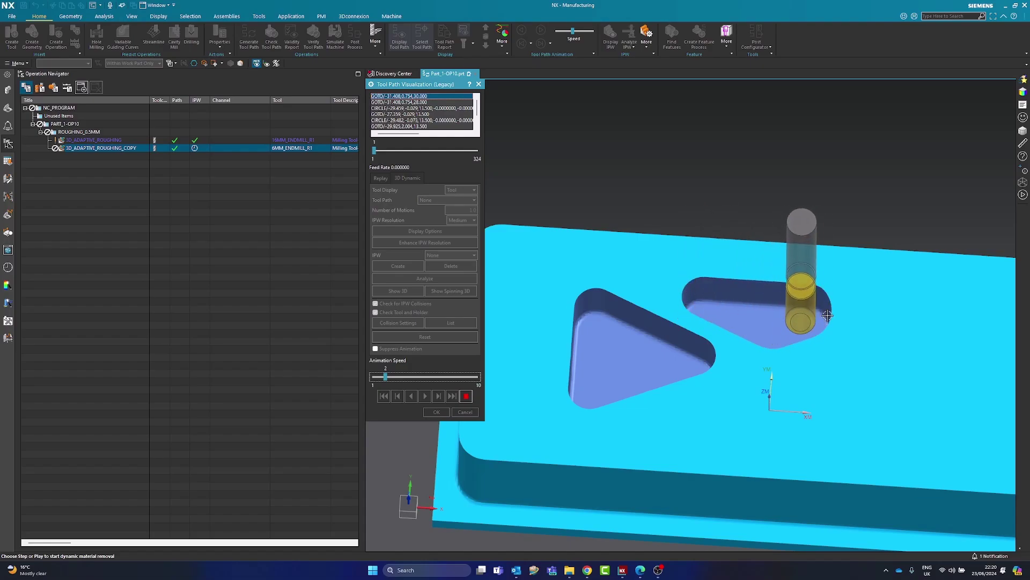
middle_drag(835, 328, 775, 324)
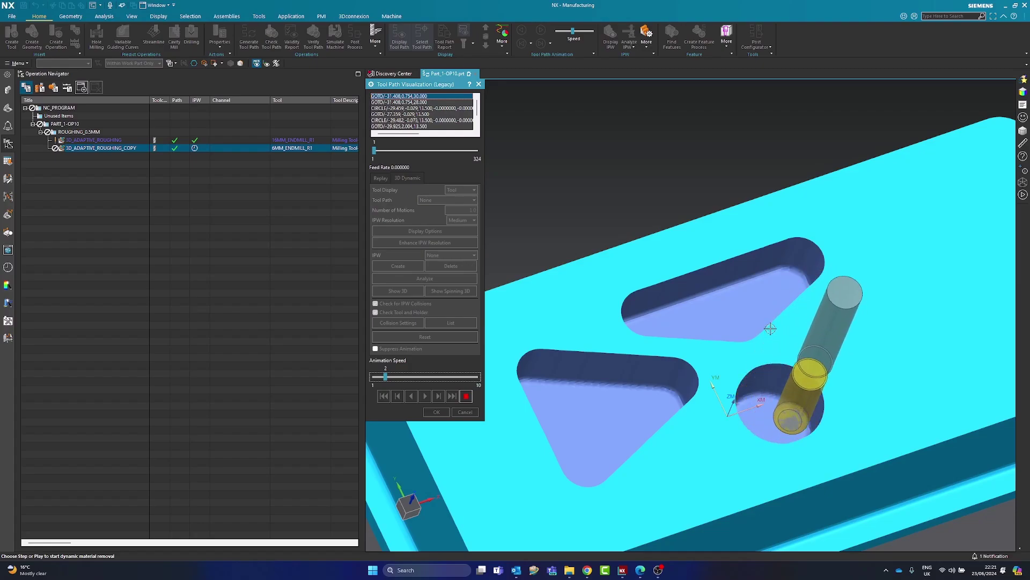
middle_drag(769, 331, 760, 282)
click(442, 378)
click(442, 379)
click(445, 379)
click(449, 378)
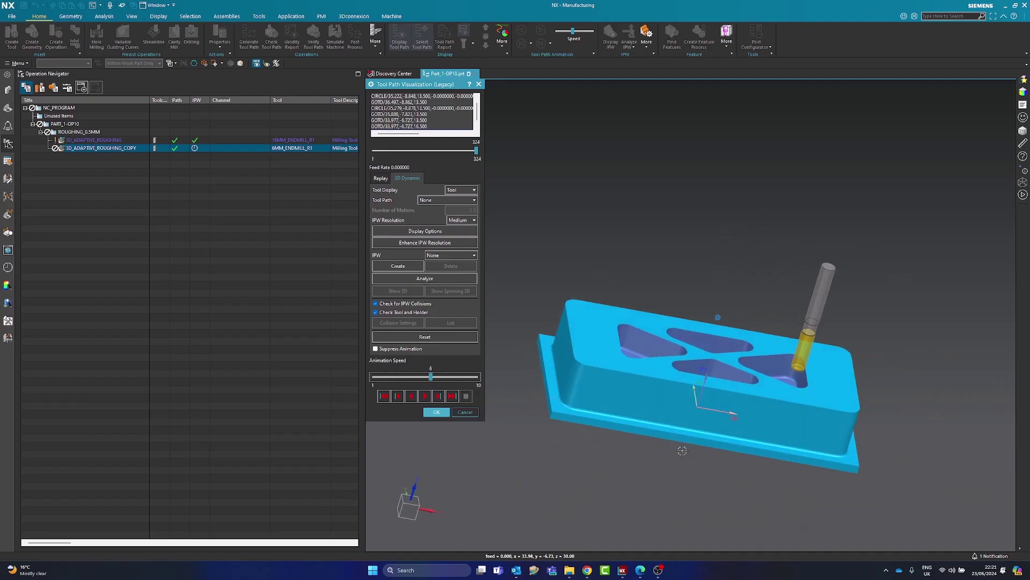
click(434, 413)
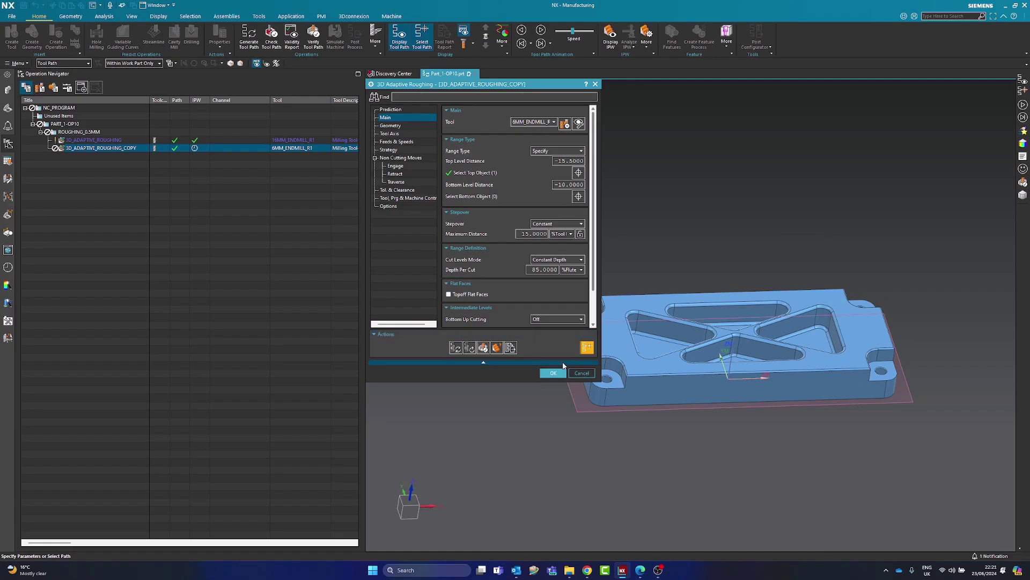
click(553, 370)
Compare the tool paths of both adaptive roughing operations and review the copied operation's main cutting parameters.
scroll(648, 335, up, 5)
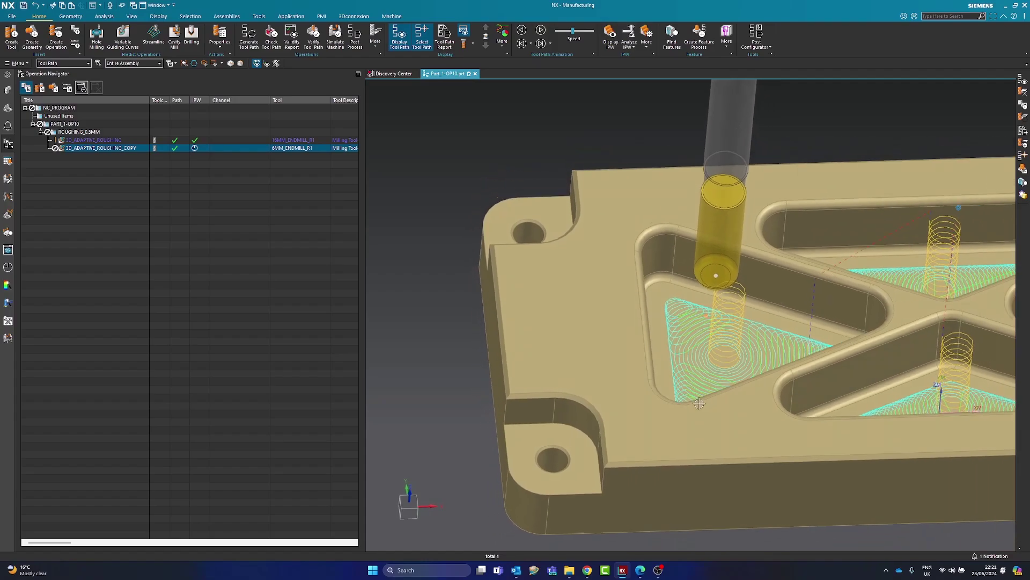
click(90, 172)
click(88, 140)
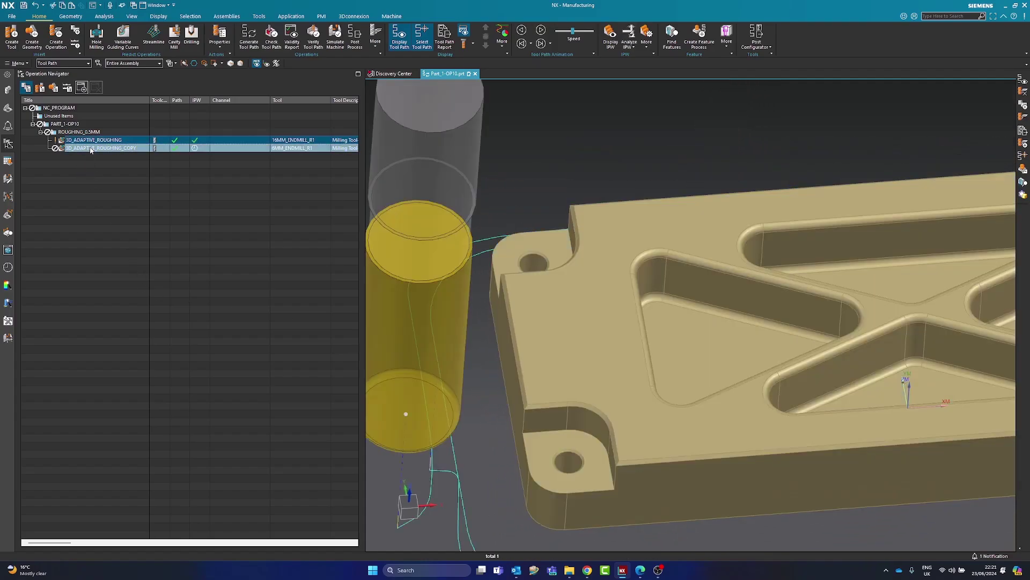
click(90, 148)
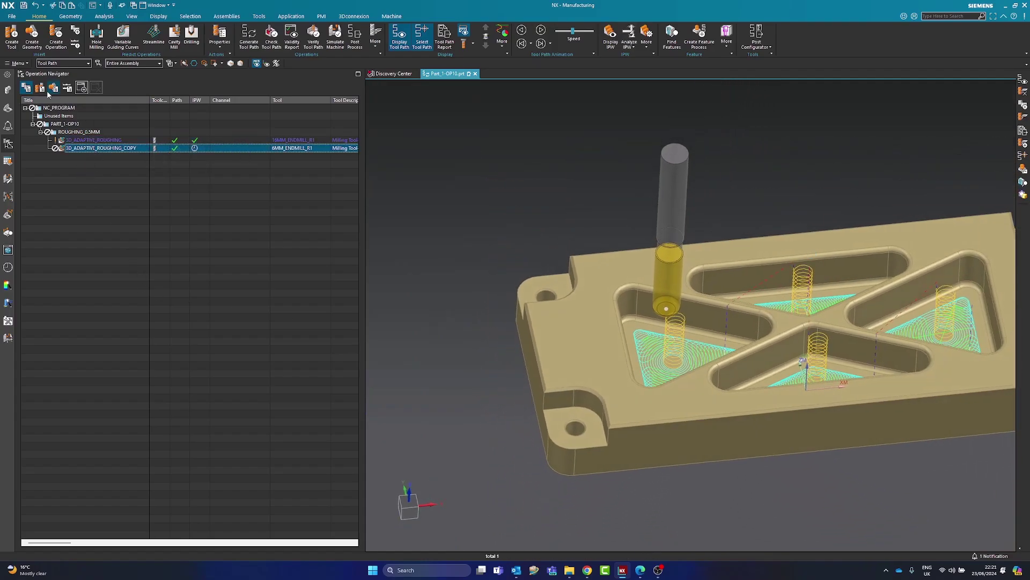
double_click(81, 148)
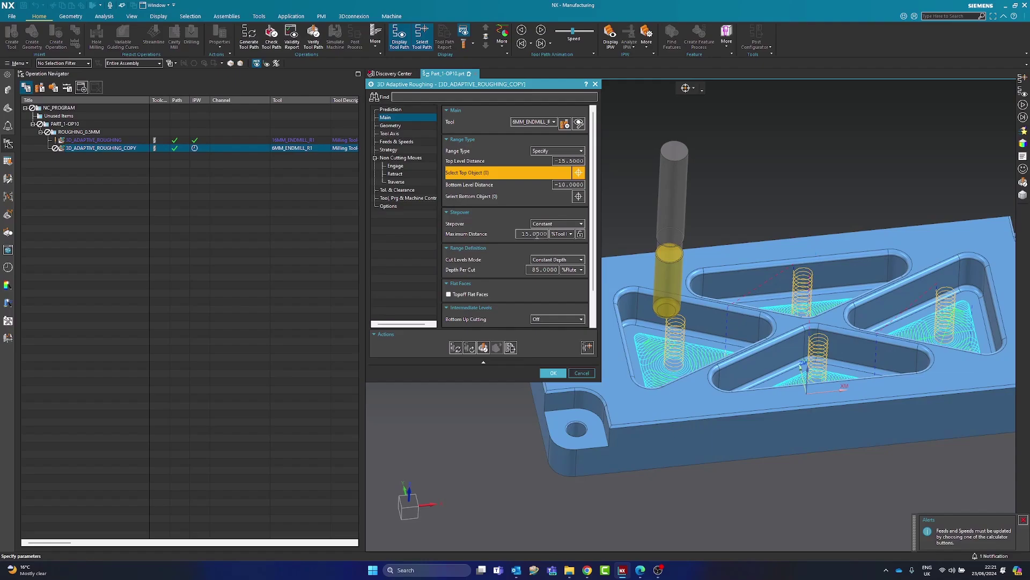
scroll(536, 235, down, 1)
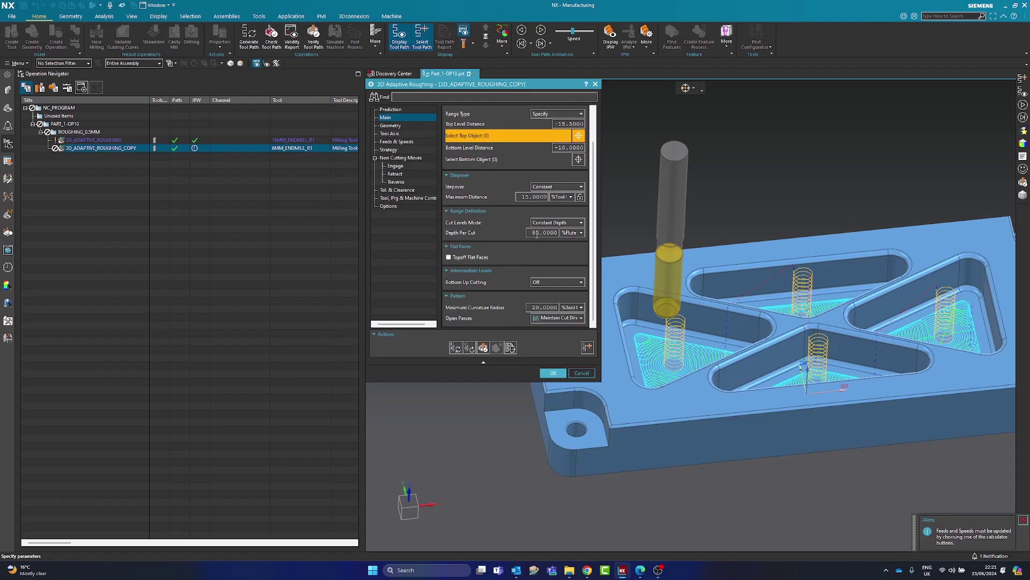
click(552, 373)
Edit the 6MM_ENDMILL_R1 tool to a 4 mm diameter, 3.75 mm relief diameter and 12 mm flute length.
click(40, 87)
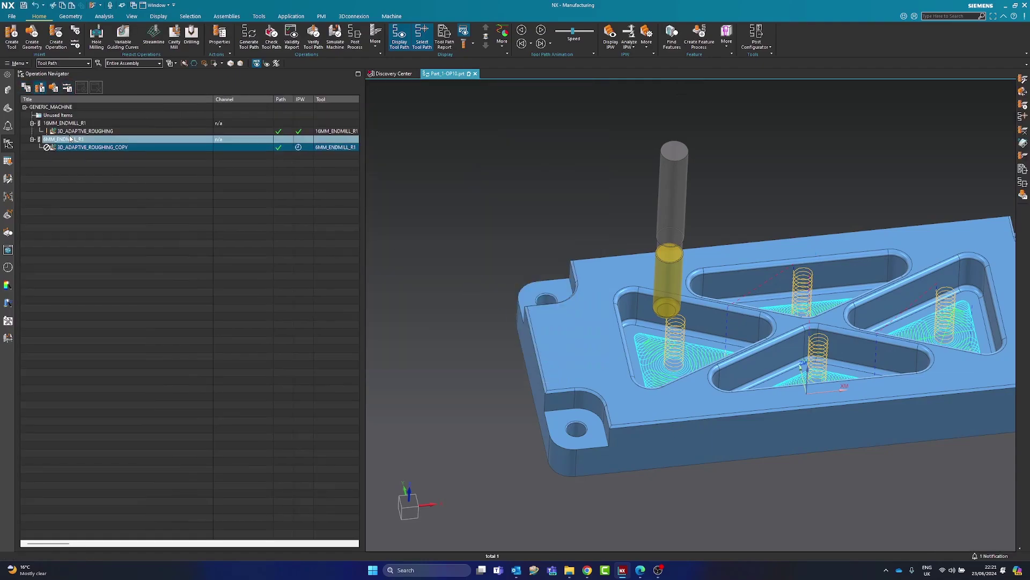
click(63, 139)
double_click(63, 139)
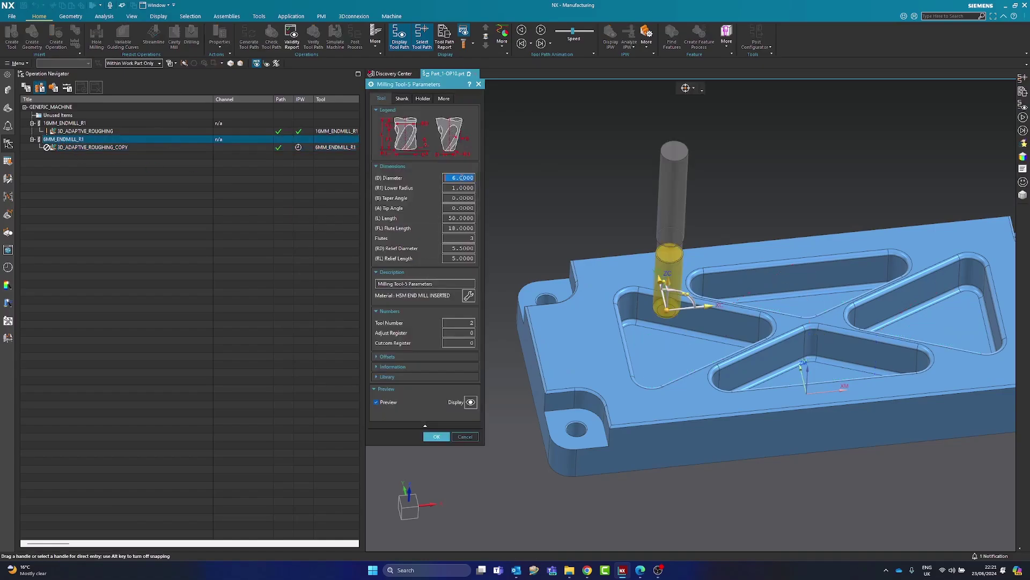
text(4)
key(Tab)
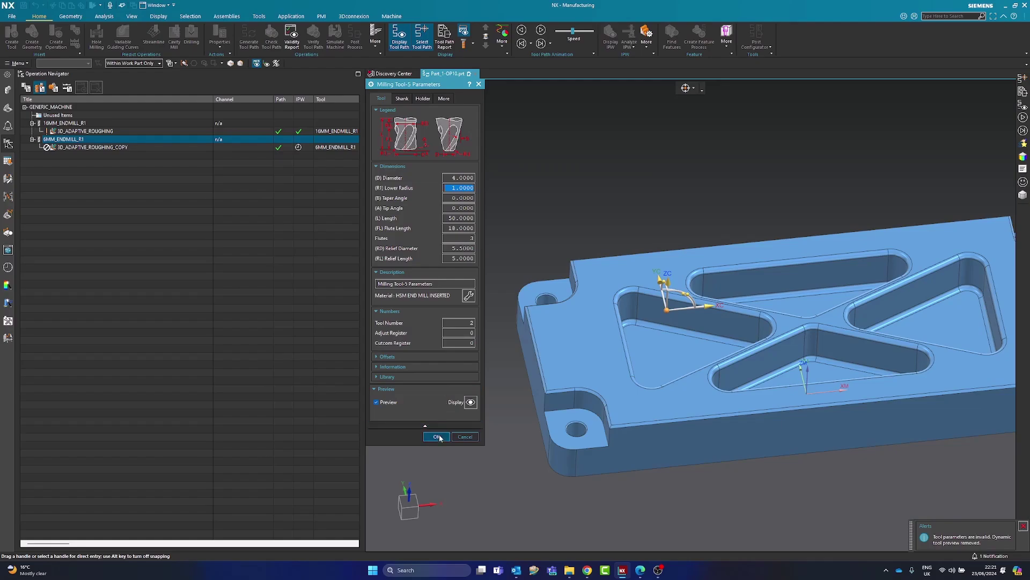
click(438, 435)
click(513, 295)
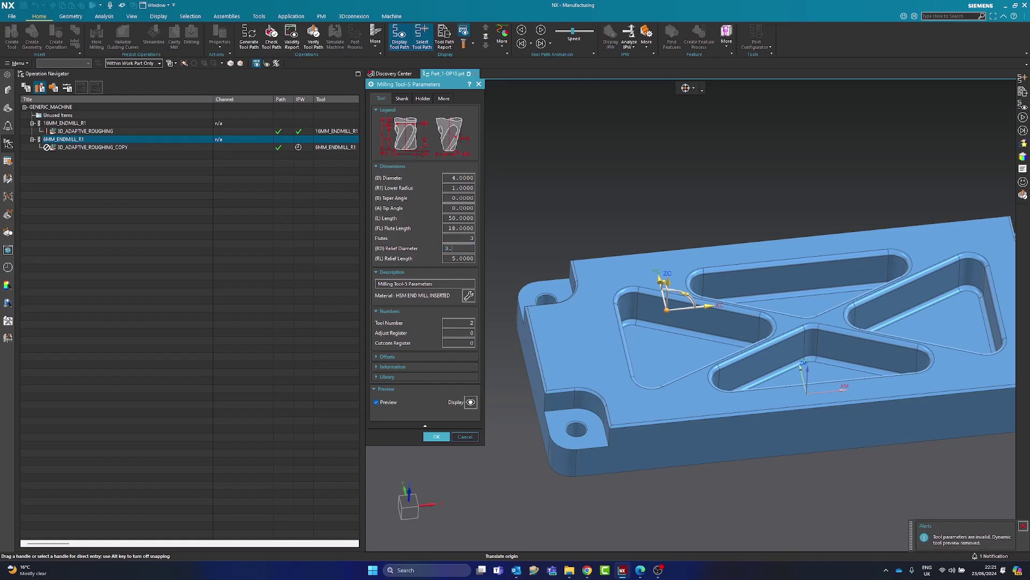
key(Tab)
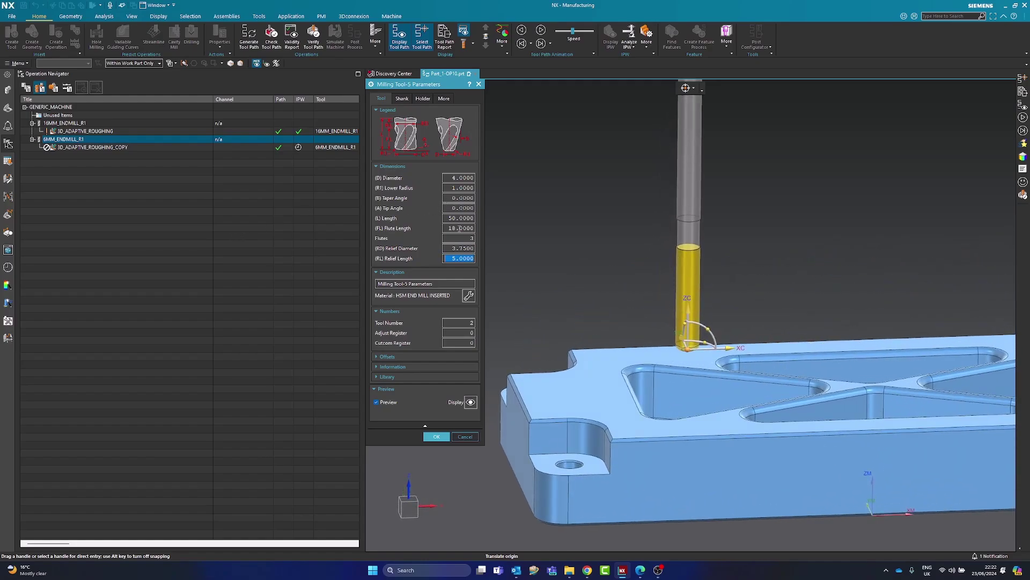
text(12)
key(Tab)
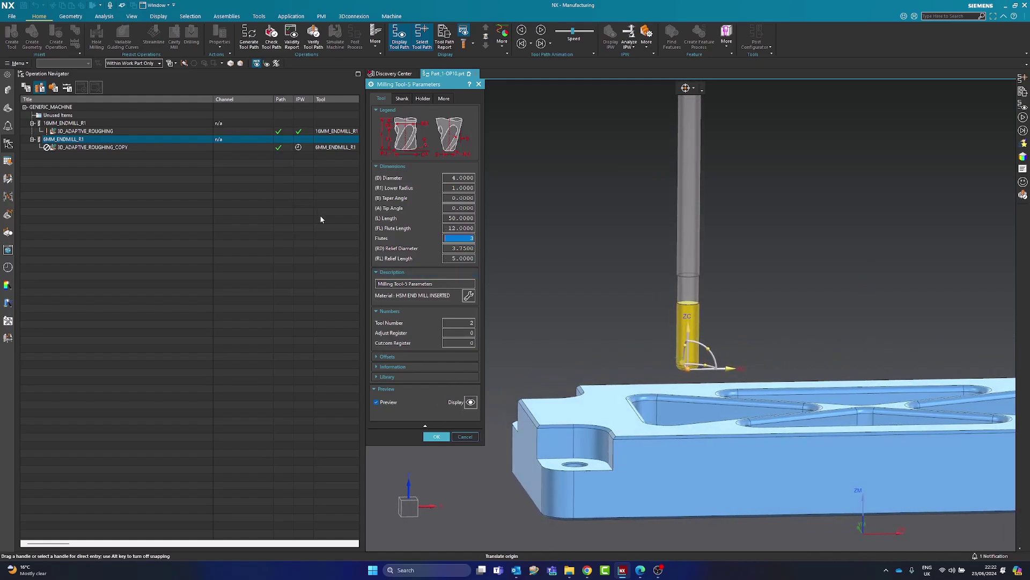
click(435, 437)
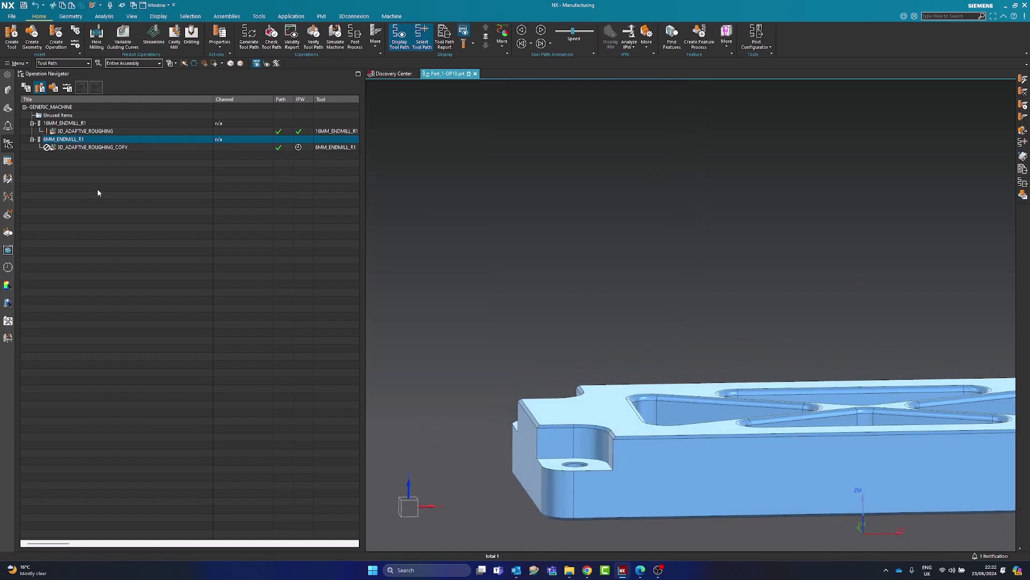
Rename the edited end mill as 4MM_ENDMILL_R1.
click(59, 141)
click(52, 139)
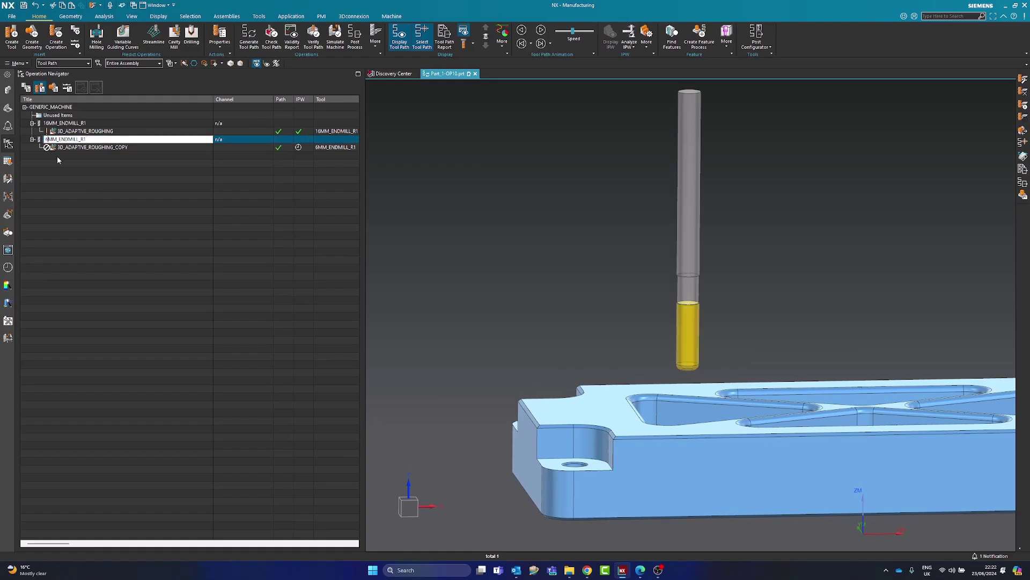
text(4)
click(84, 190)
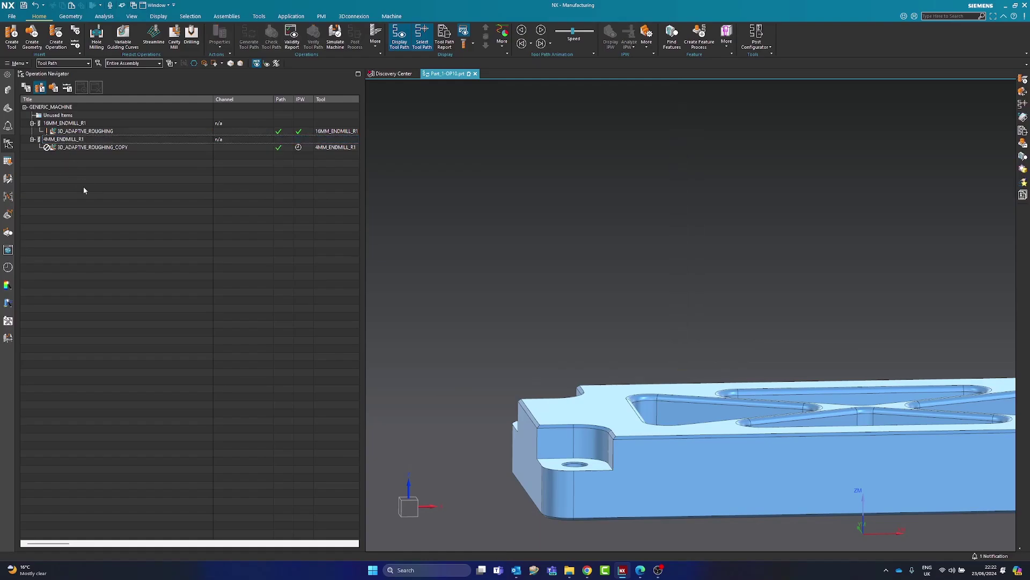
click(70, 143)
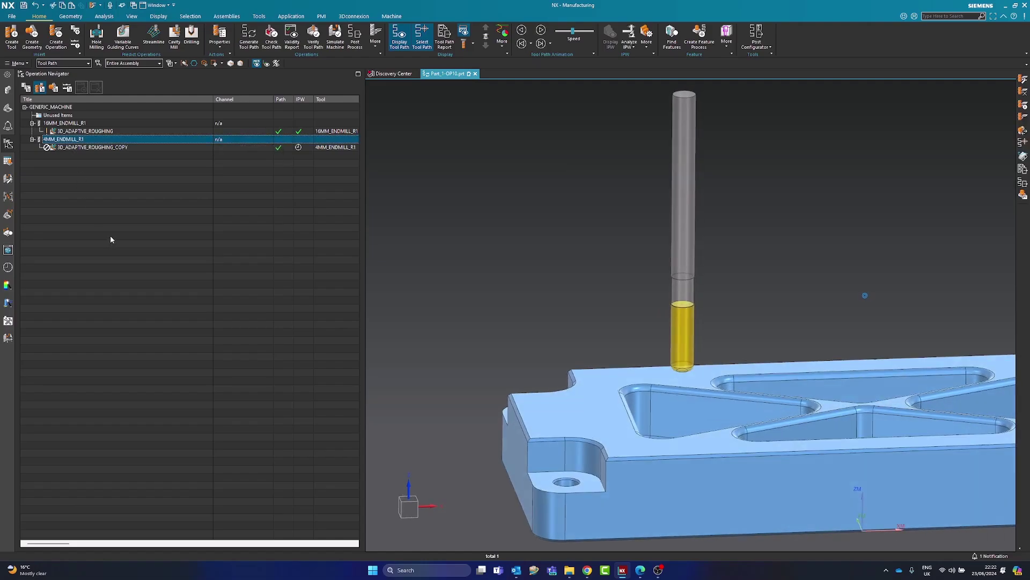
Reopen the copied adaptive roughing operation and try to generate its tool path with the 4 mm end mill.
click(81, 147)
right_click(85, 147)
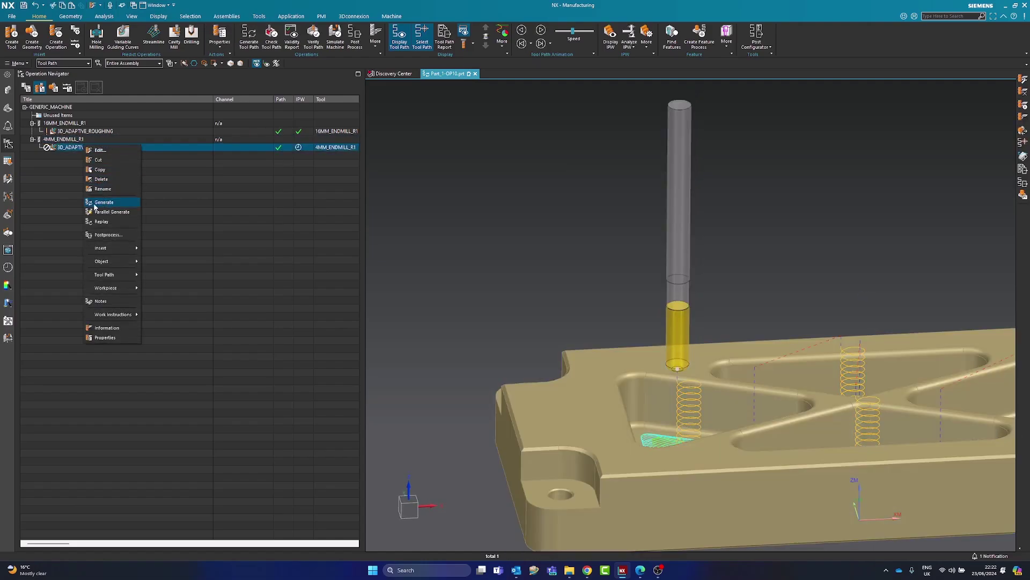
click(77, 149)
double_click(79, 148)
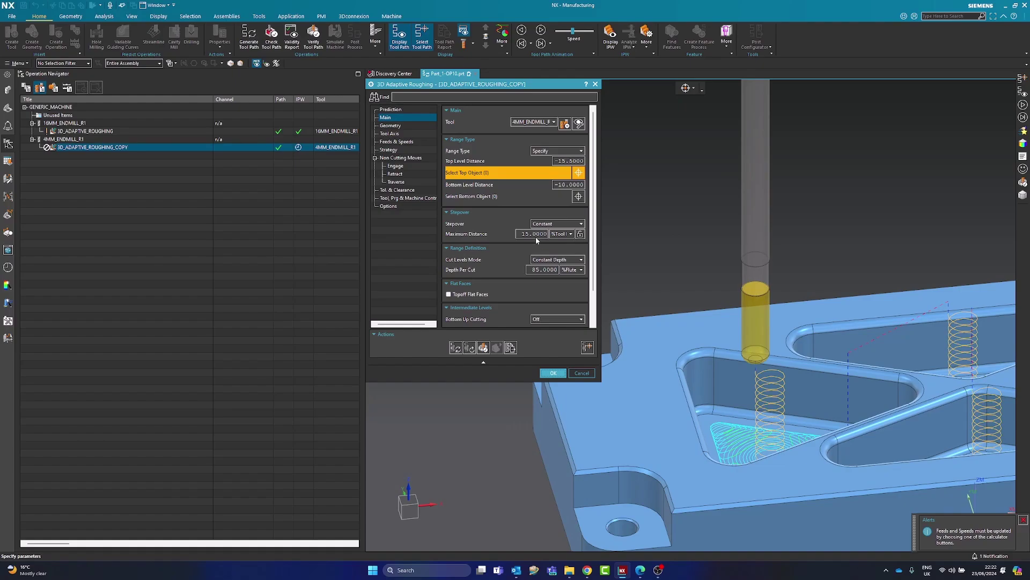
click(453, 348)
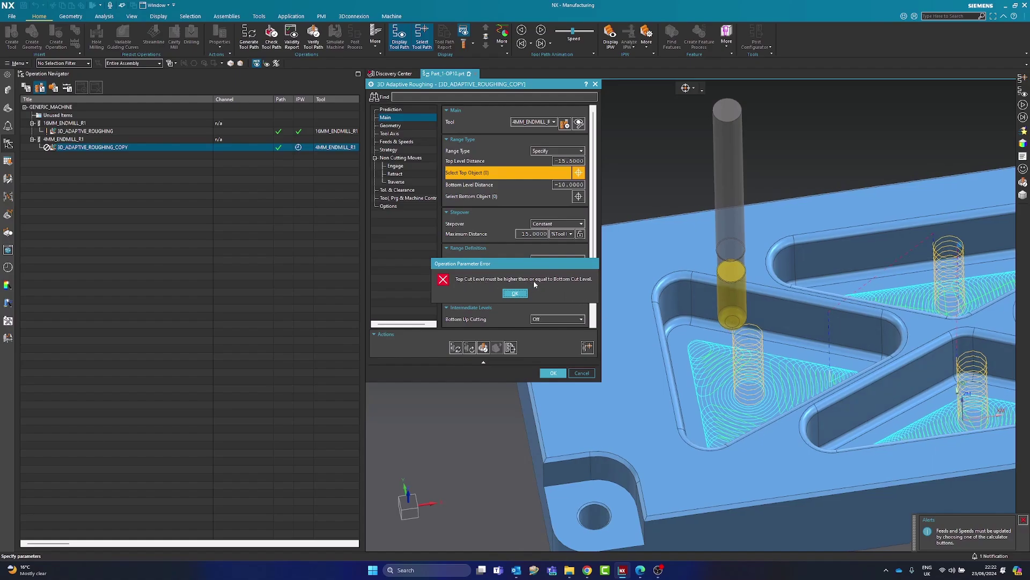
click(514, 293)
Set the cut range from the part's top face to the triangular pocket's floor and generate the tool path.
click(551, 161)
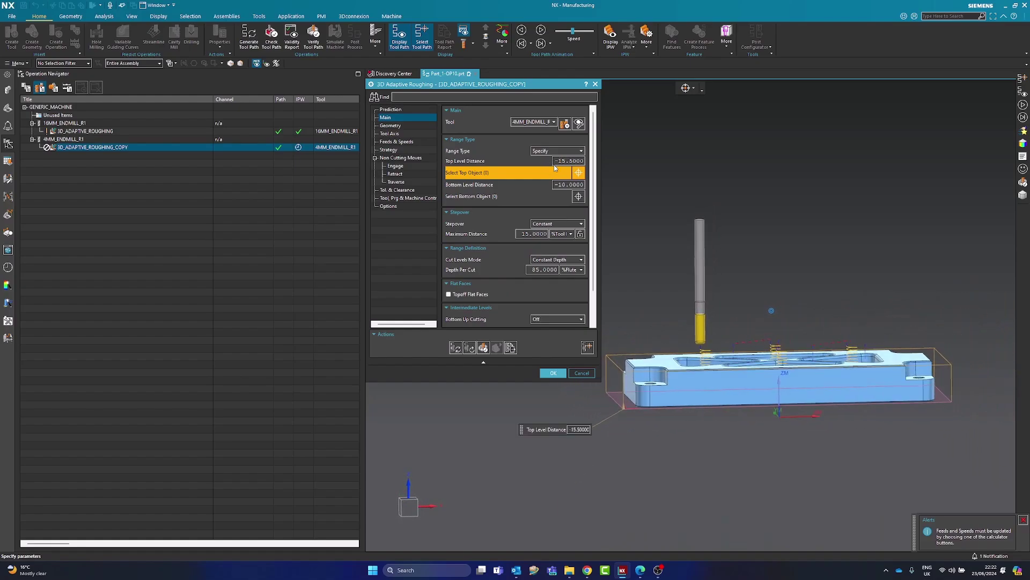
click(653, 316)
click(566, 185)
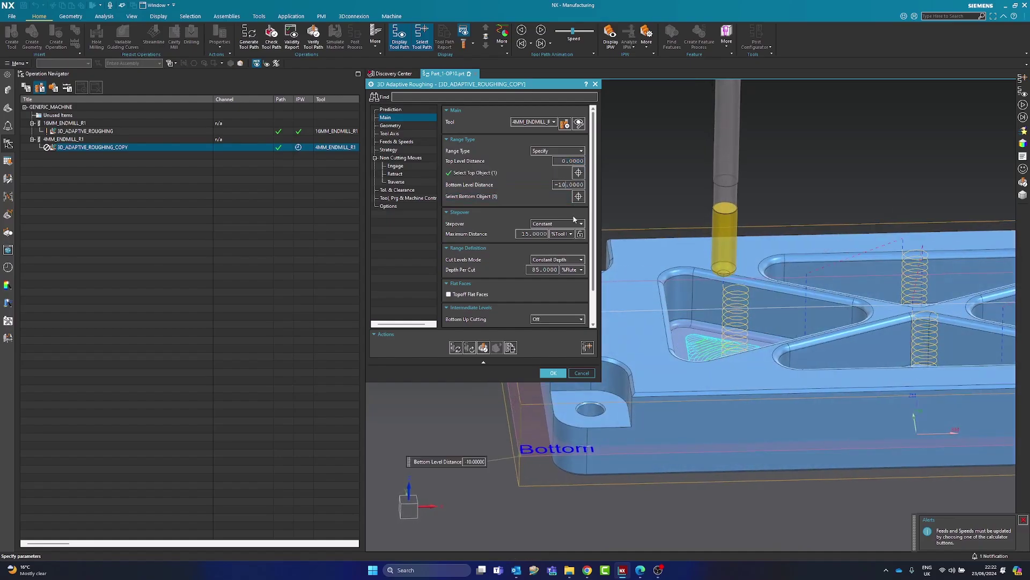
click(544, 197)
click(688, 340)
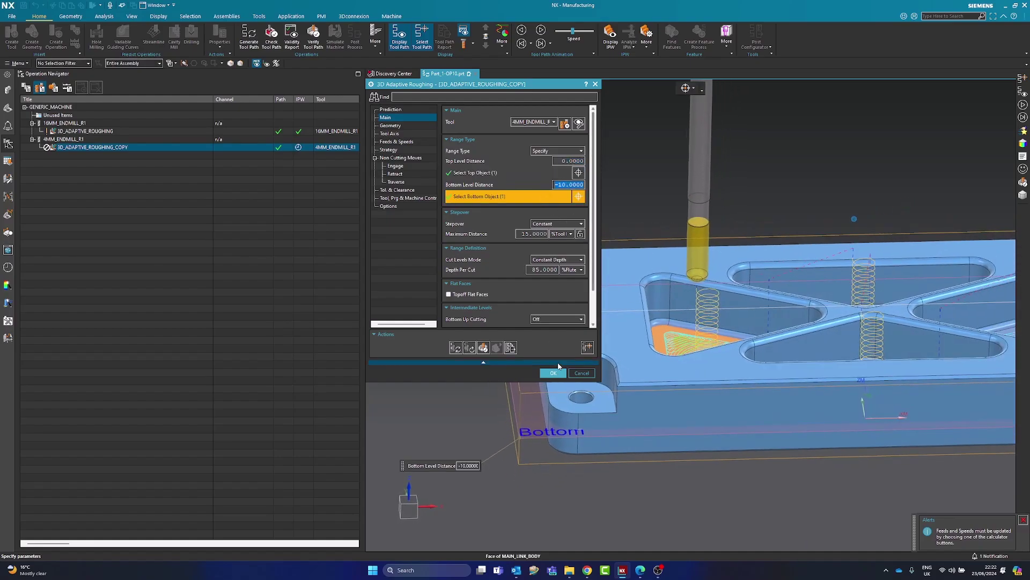
click(456, 347)
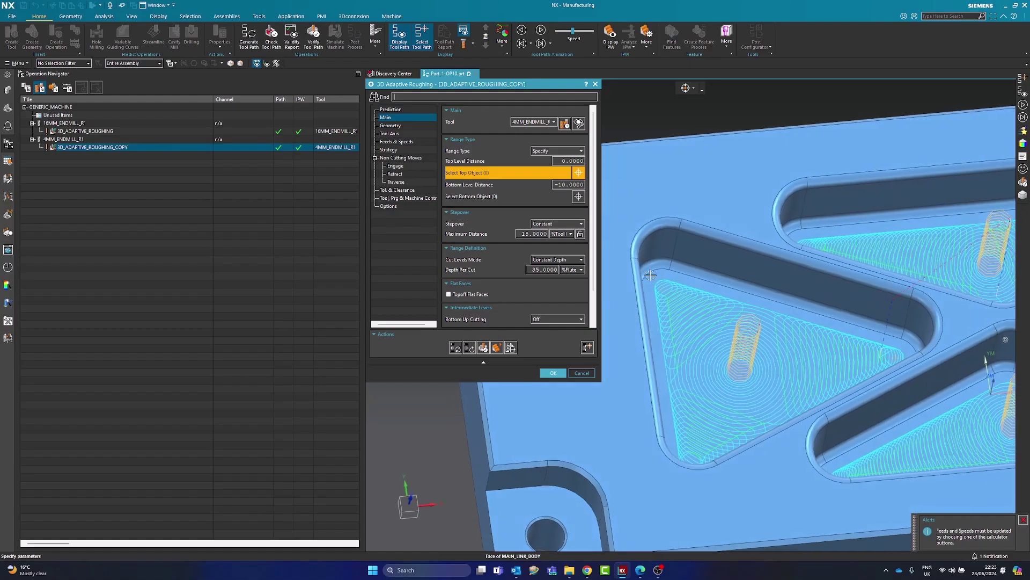
scroll(531, 298, down, 2)
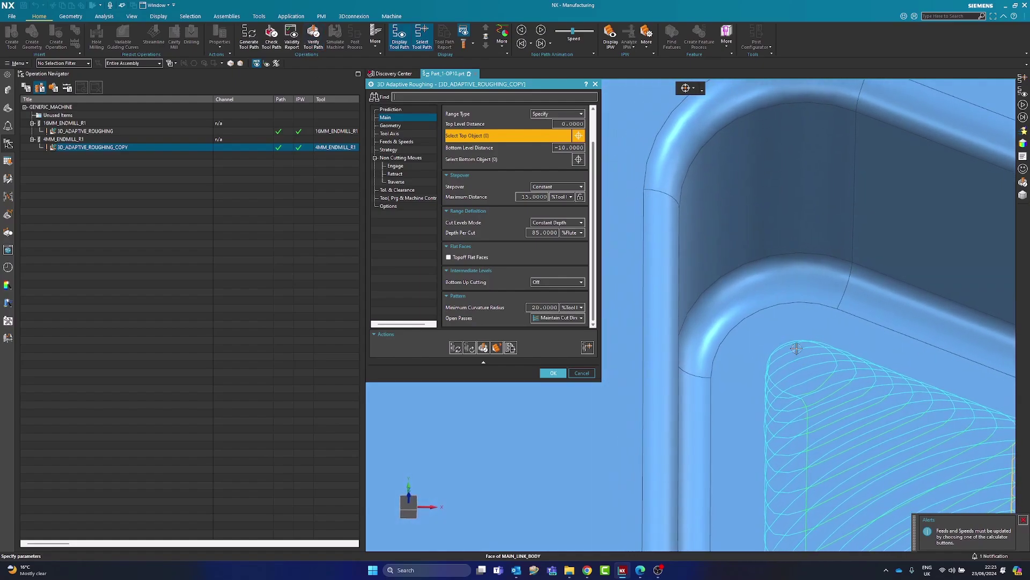
Preview the 4 mm tool on the pocket path, and regenerate the copied adaptive roughing operation with Topoff Flat Faces enabled.
click(428, 50)
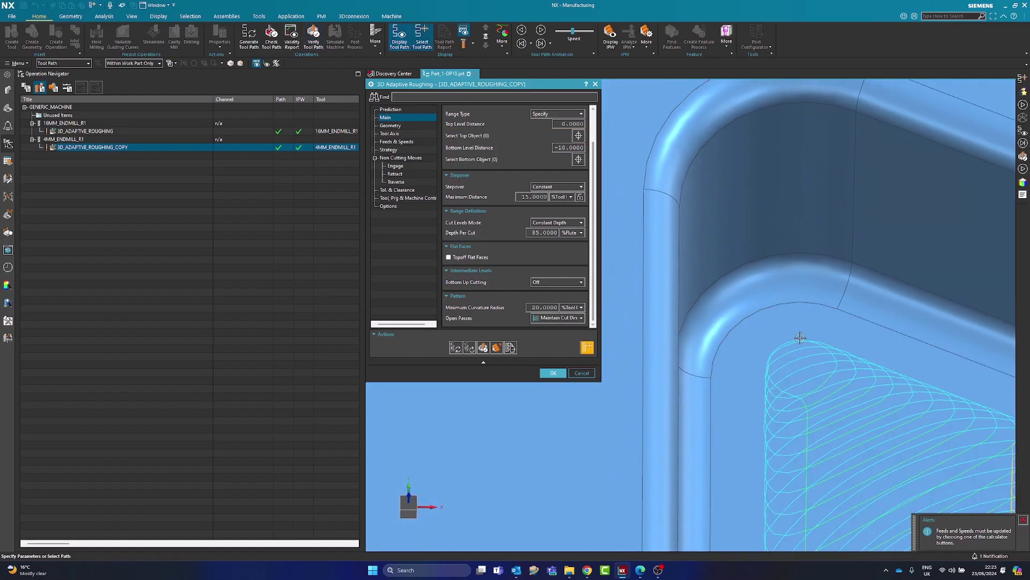
click(783, 341)
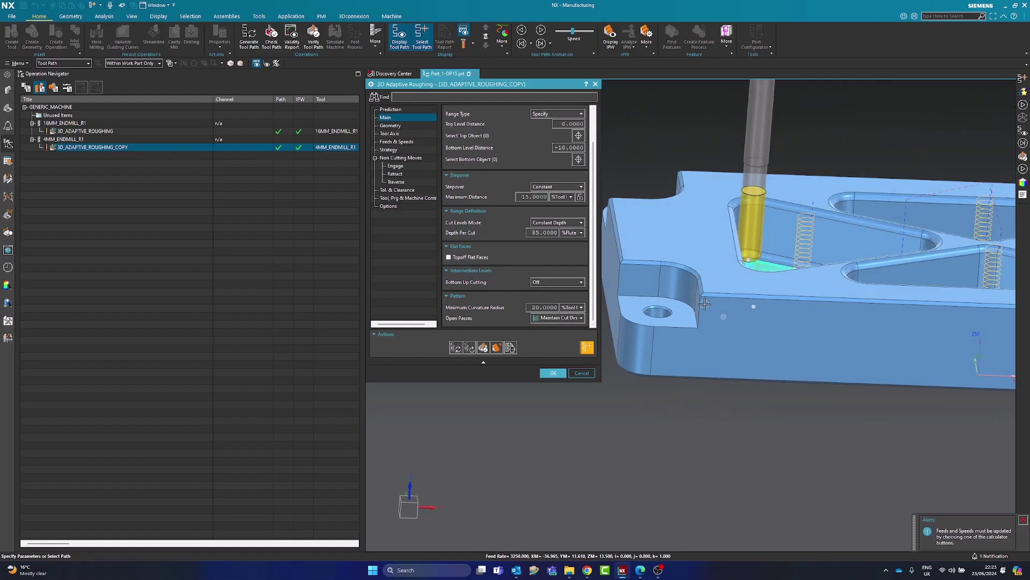
click(461, 257)
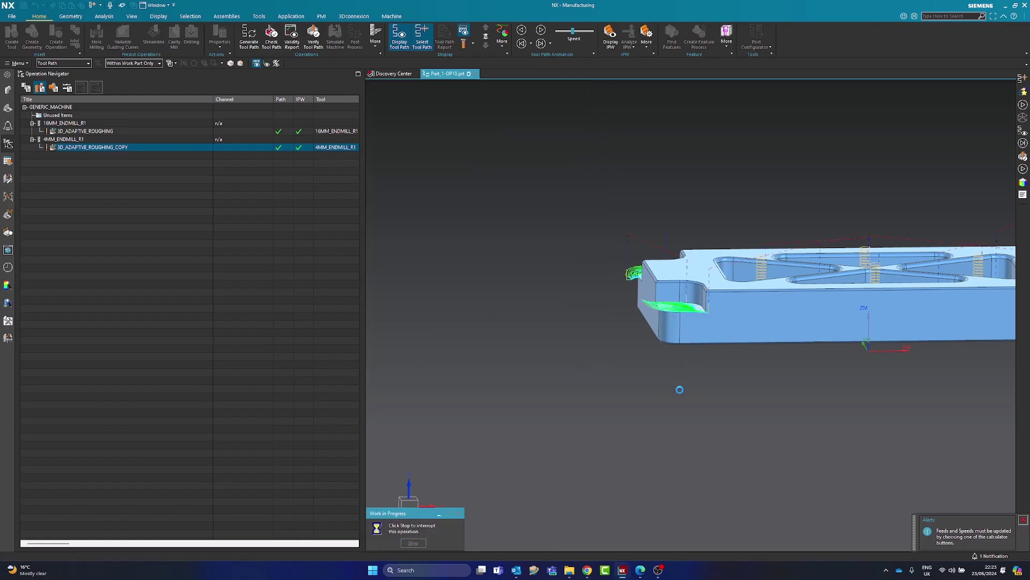
middle_drag(901, 416, 644, 370)
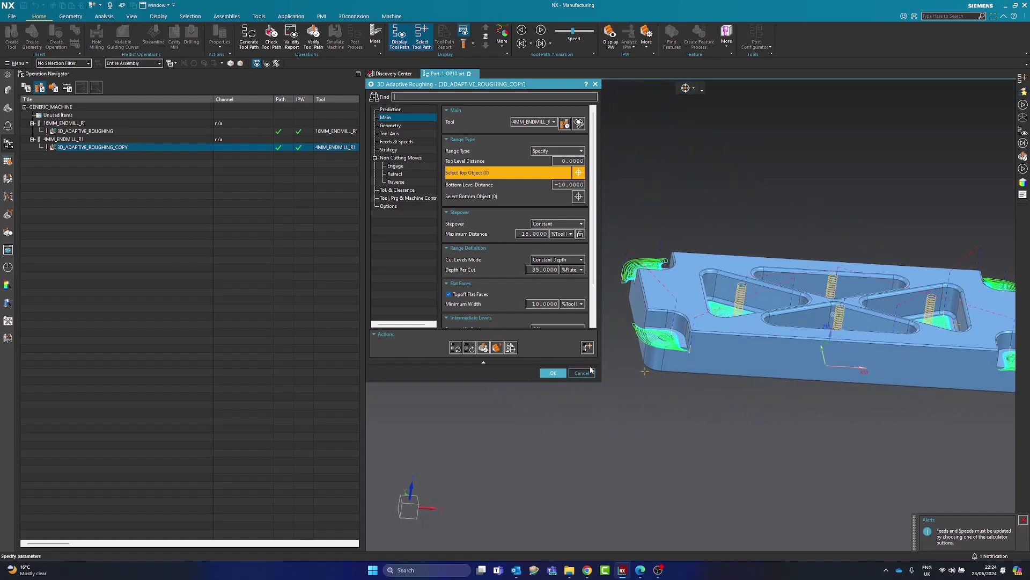
click(553, 373)
Show the operations in program order and review both adaptive roughing operations against the part.
click(90, 160)
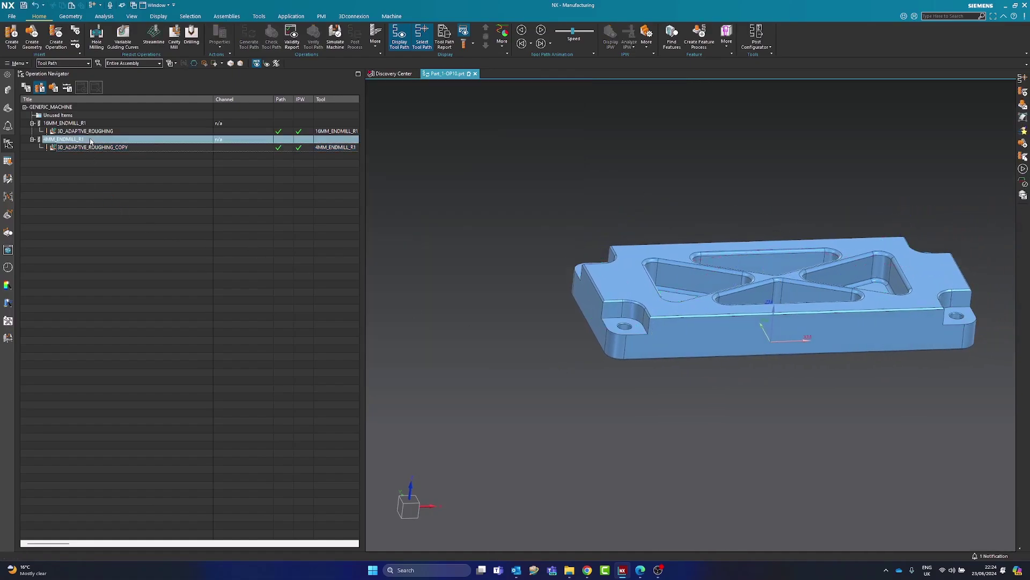
click(26, 87)
click(80, 140)
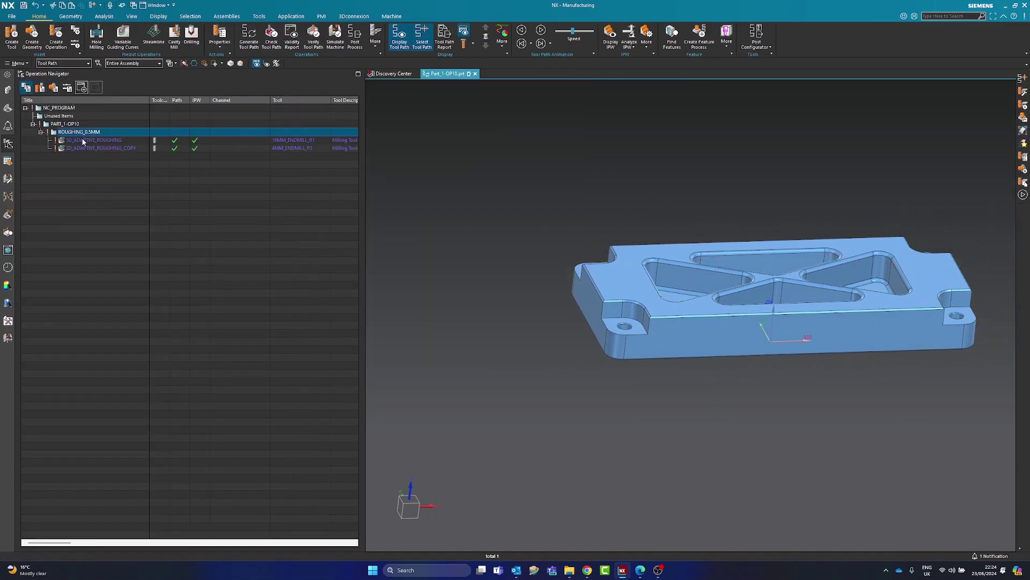
click(81, 148)
click(100, 184)
click(87, 140)
click(88, 156)
click(94, 155)
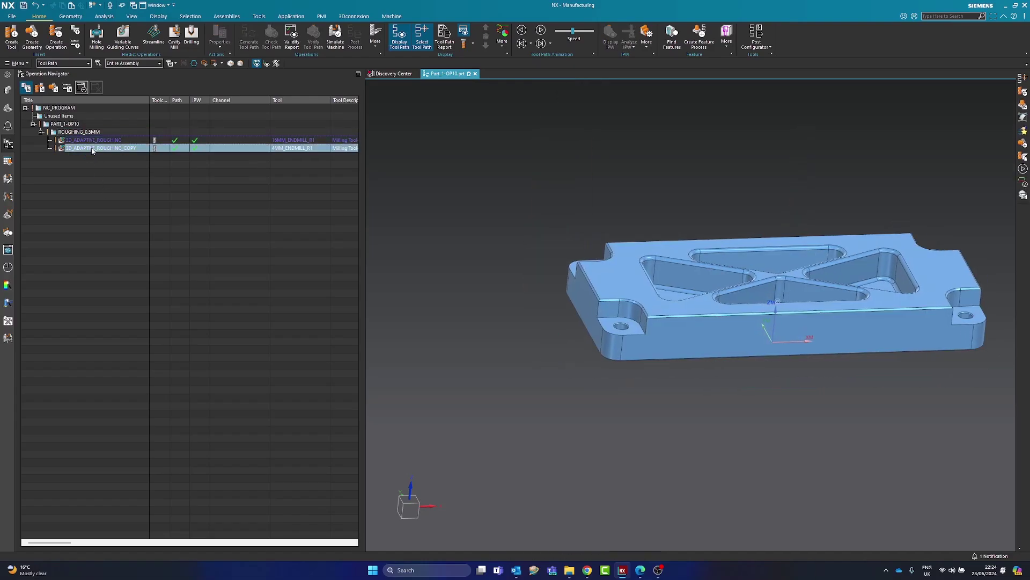
click(686, 423)
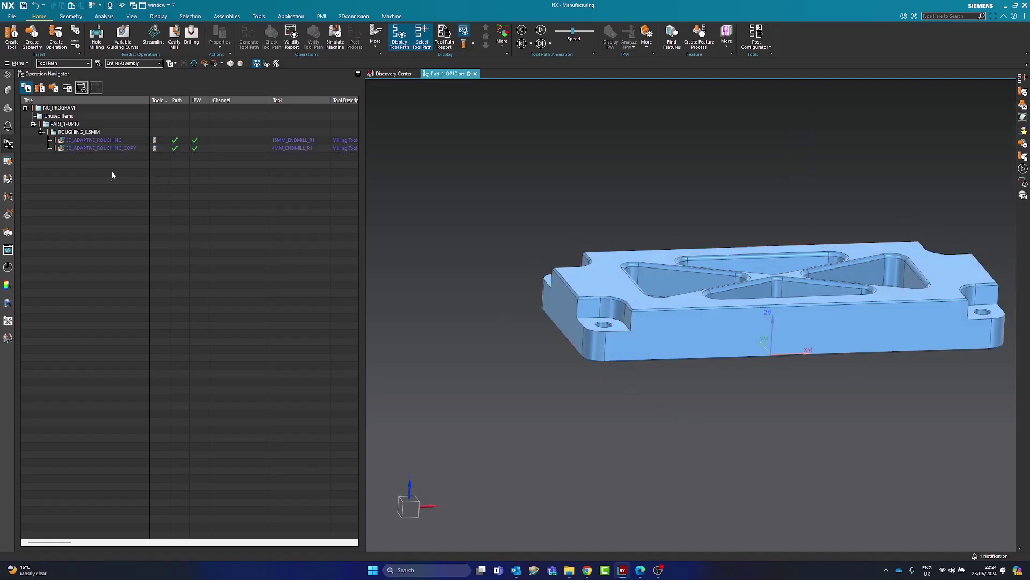
middle_drag(497, 270, 560, 277)
middle_drag(859, 286, 792, 337)
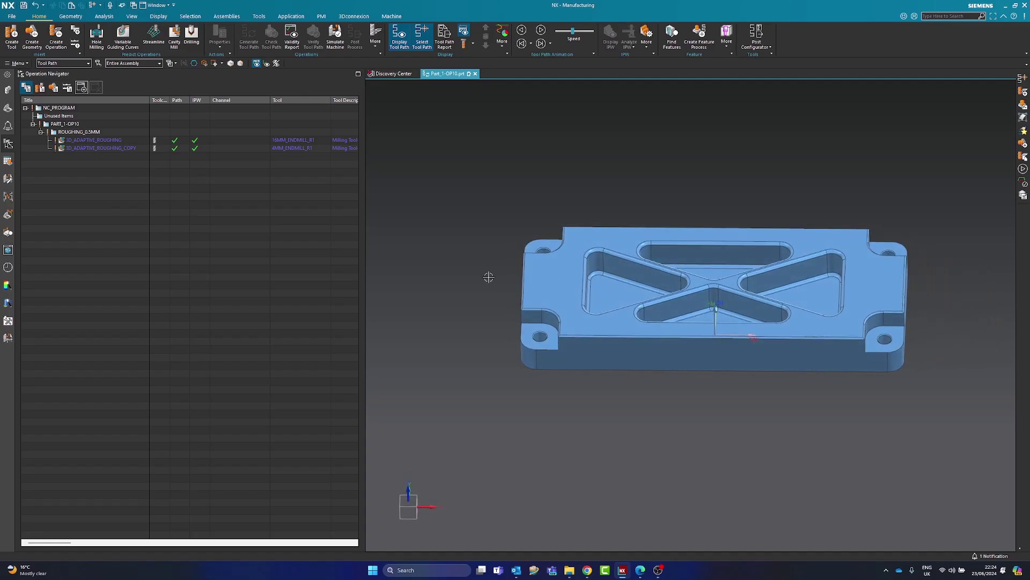
middle_drag(544, 276, 587, 290)
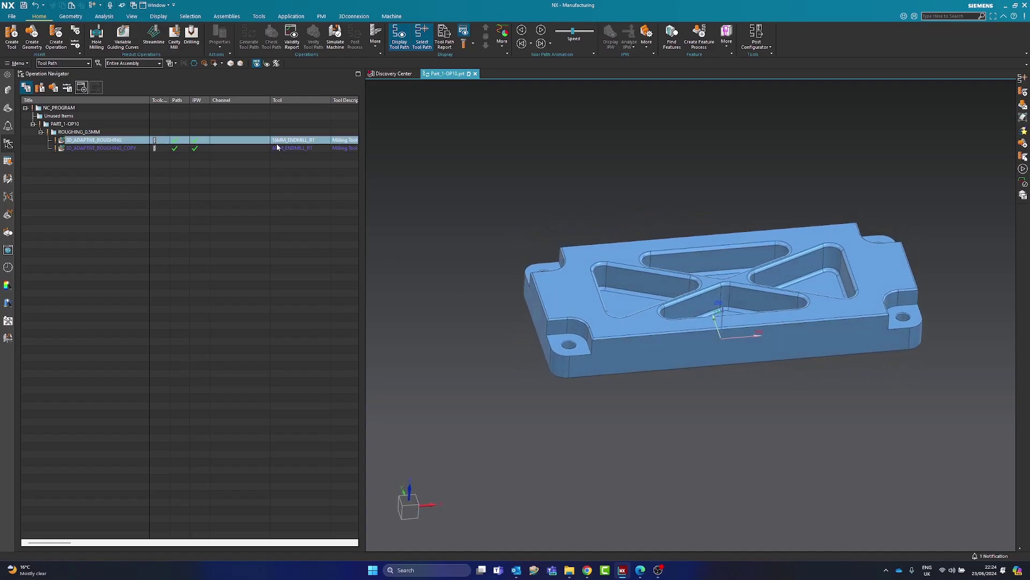
middle_drag(886, 299, 884, 297)
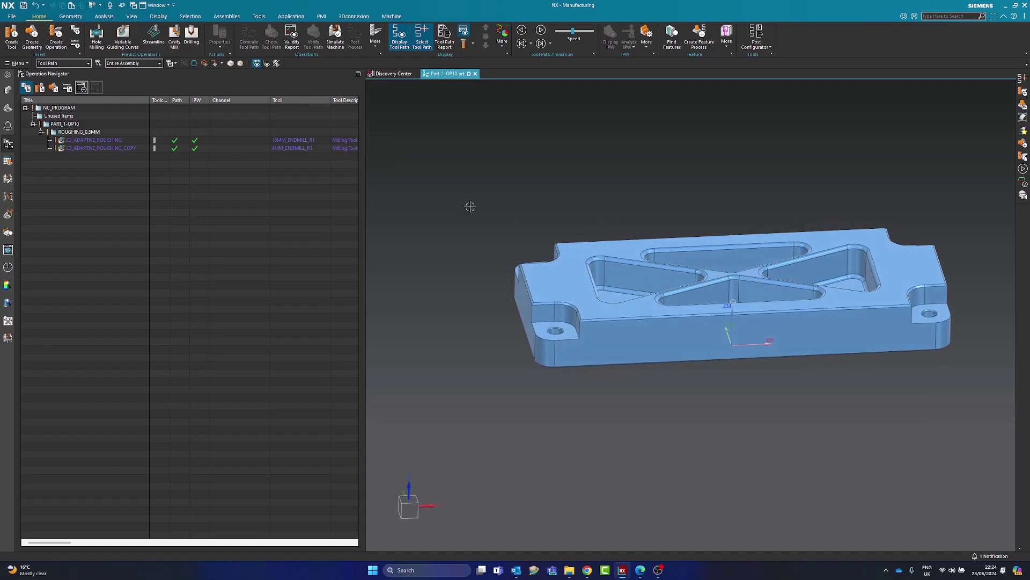
Start a new operation in the ROUGHING_0.5MM program with type mill_planar and subtype FACE_MILL_ZIGZAG.
click(84, 135)
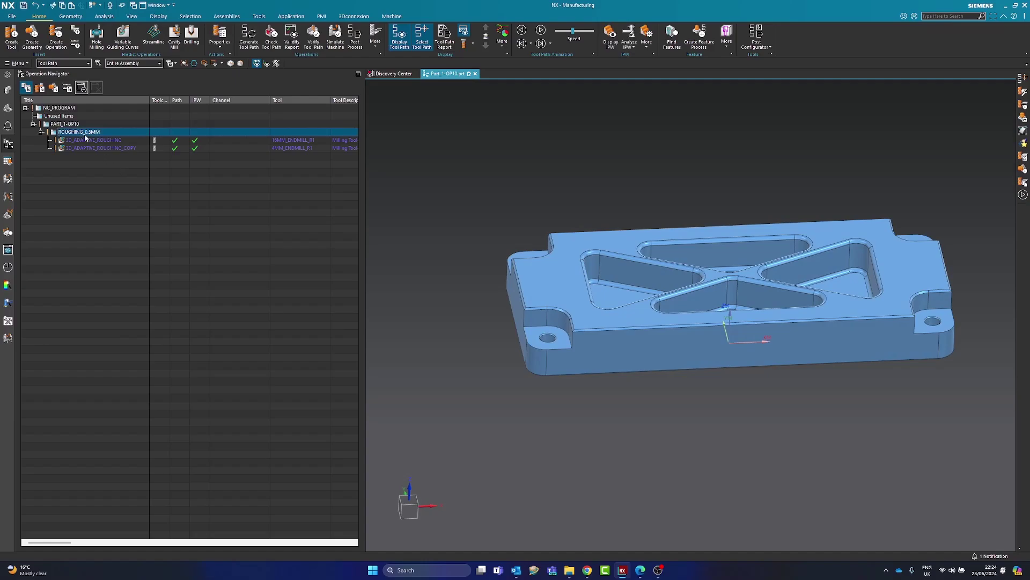
right_click(81, 135)
mouse_move(104, 236)
click(169, 240)
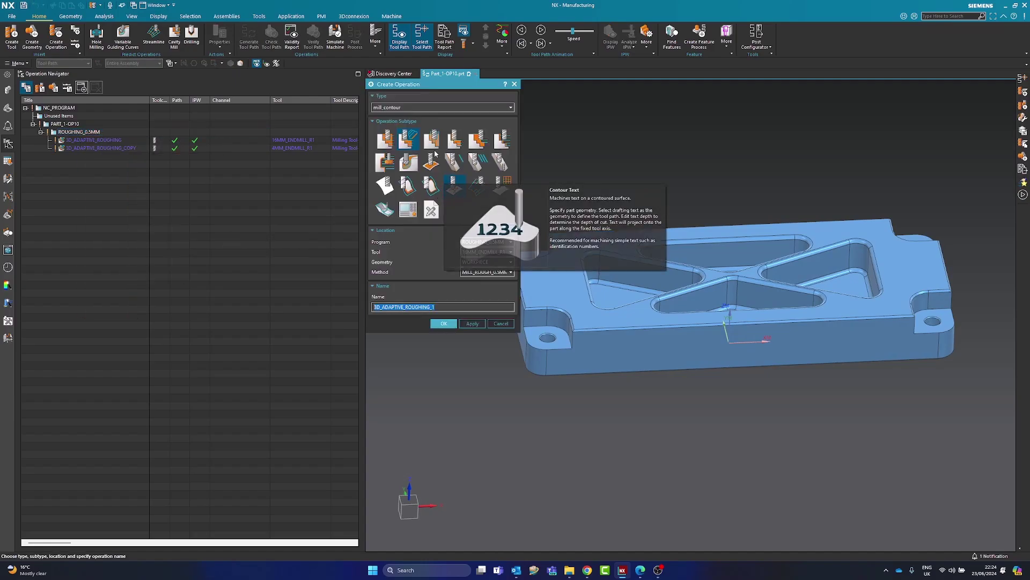
click(416, 108)
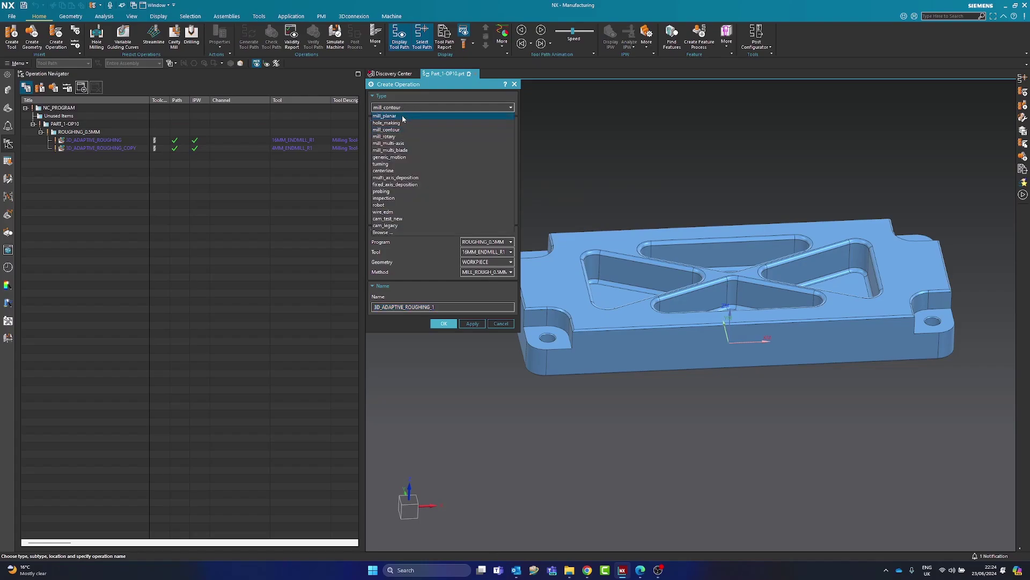
click(403, 115)
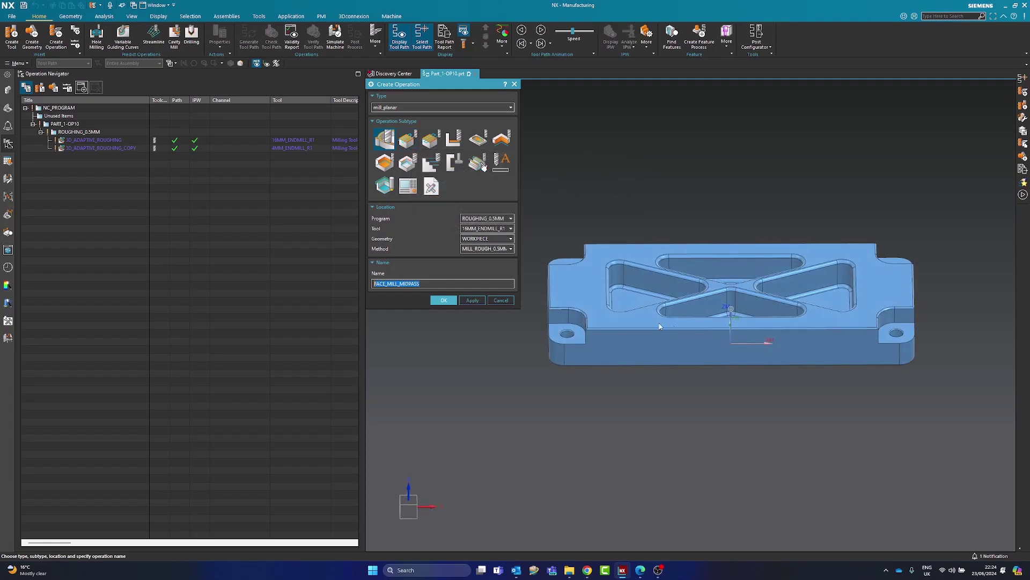
click(405, 135)
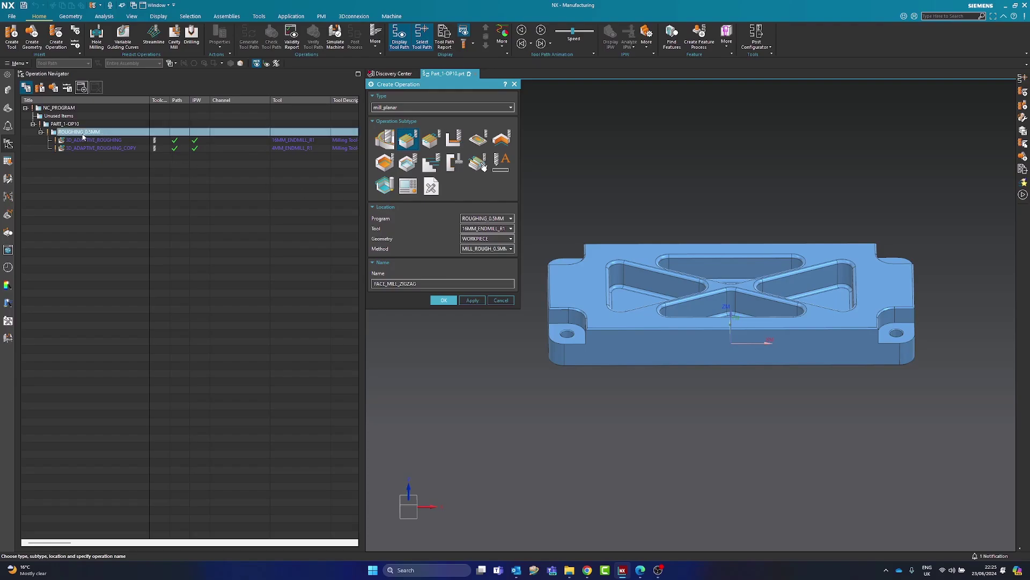
Assign the 16MM_ENDMILL_R1 tool and the 0.5 mm rough milling method, and create the zigzag face mill operation.
click(477, 228)
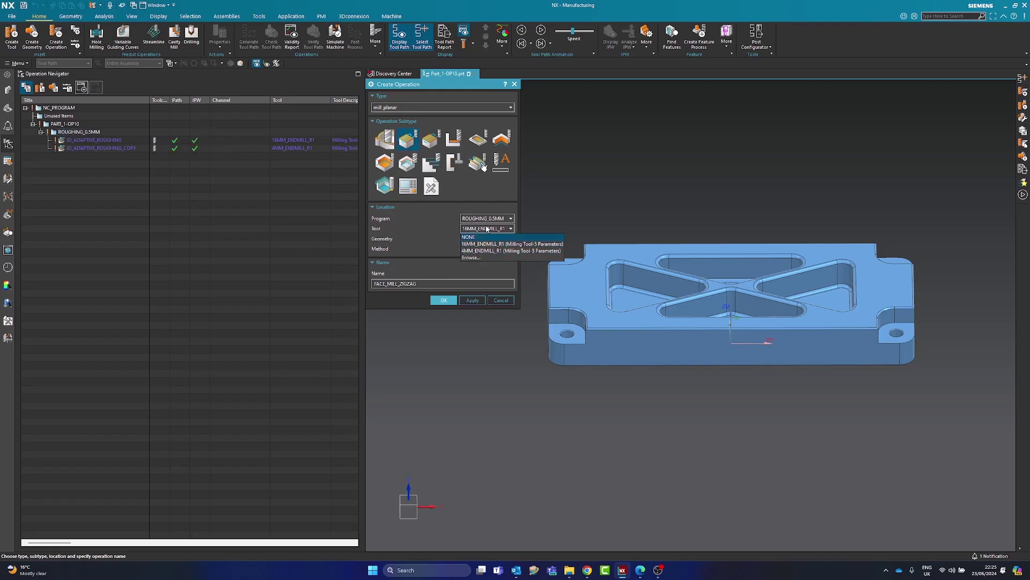
click(470, 243)
click(472, 248)
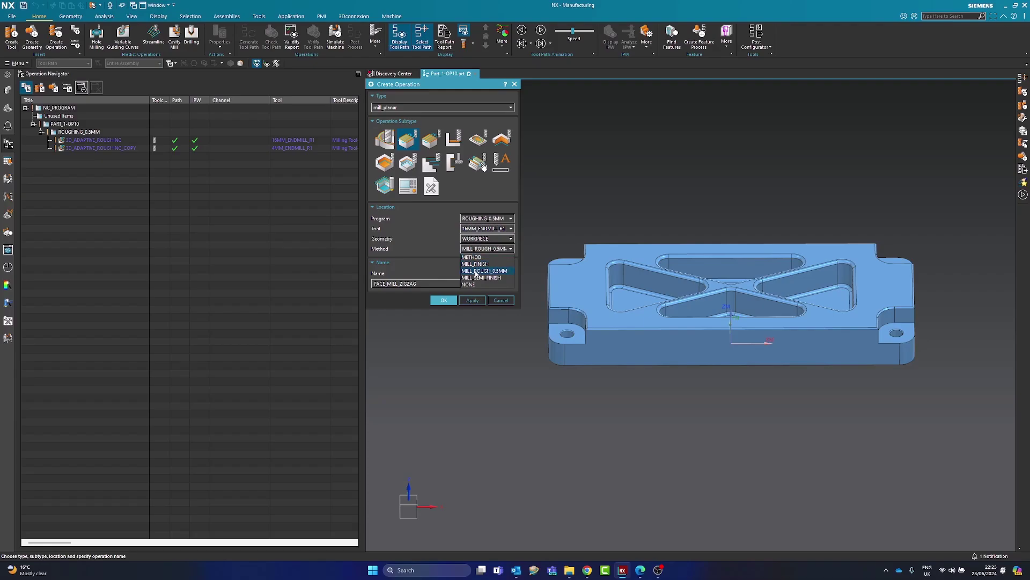
click(432, 257)
click(443, 300)
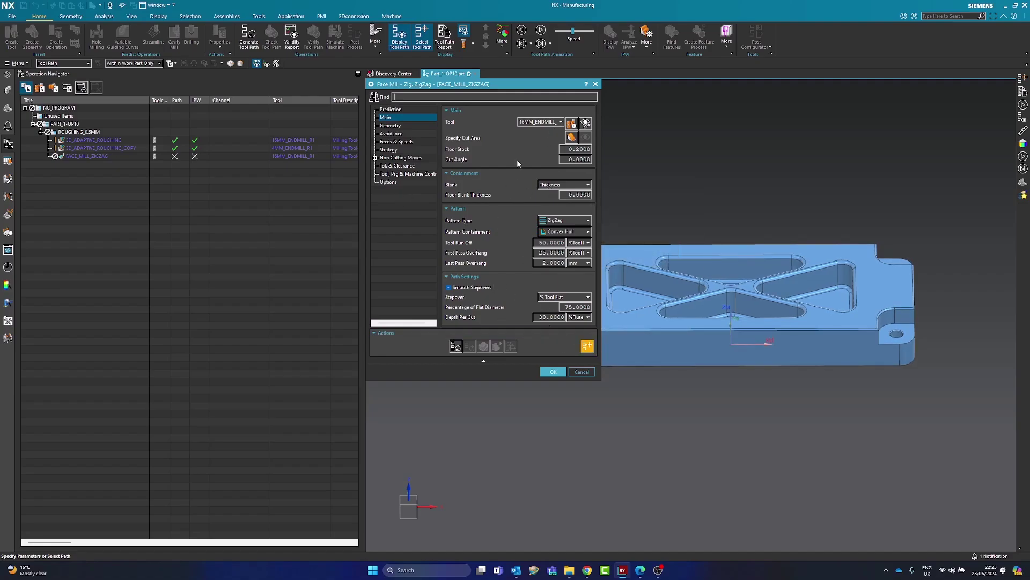
Specify the part's top face as the cut area and set the floor stock to 0.5.
click(572, 137)
click(638, 254)
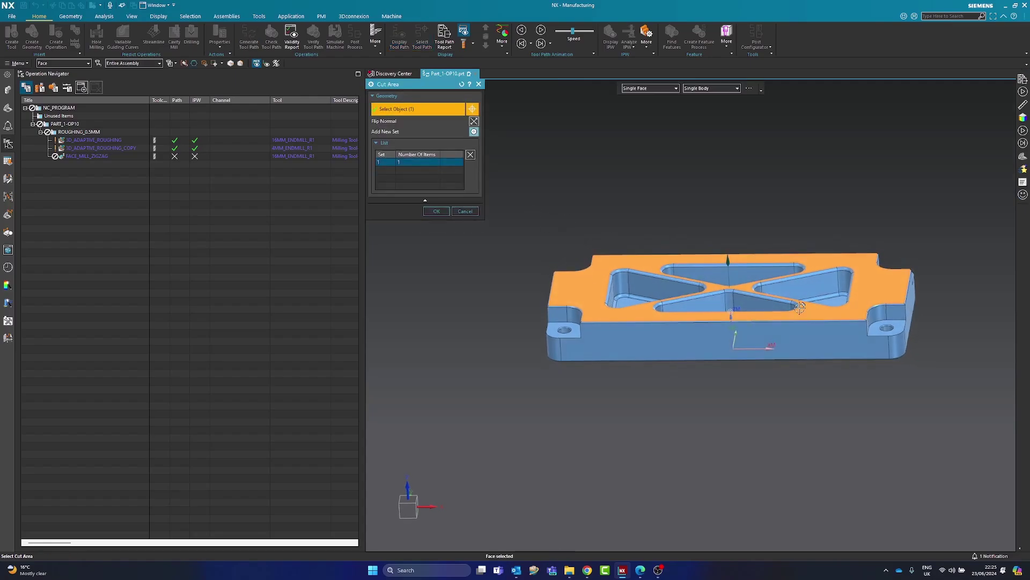
click(434, 212)
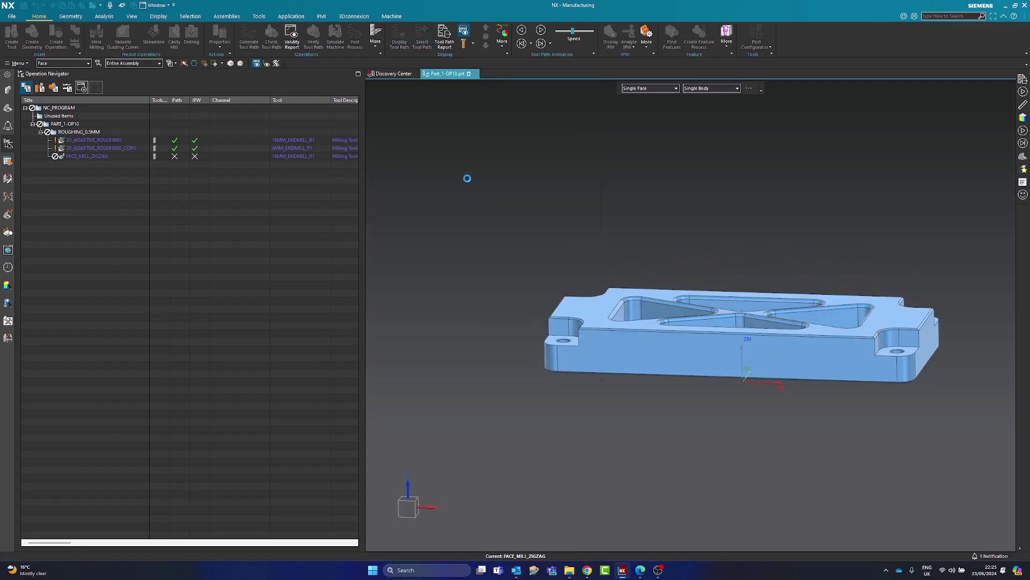
click(571, 149)
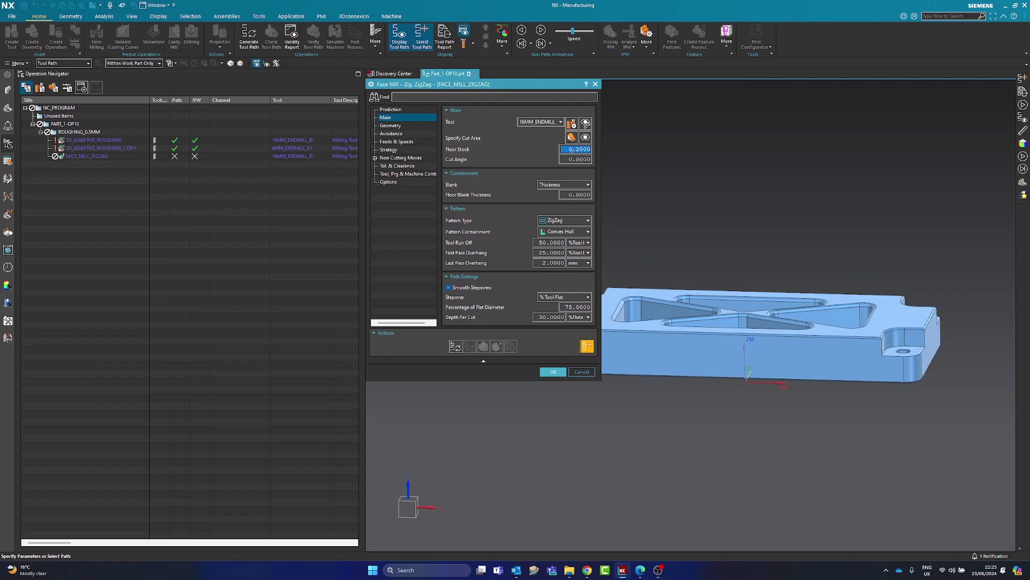
text(0.5)
key(Tab)
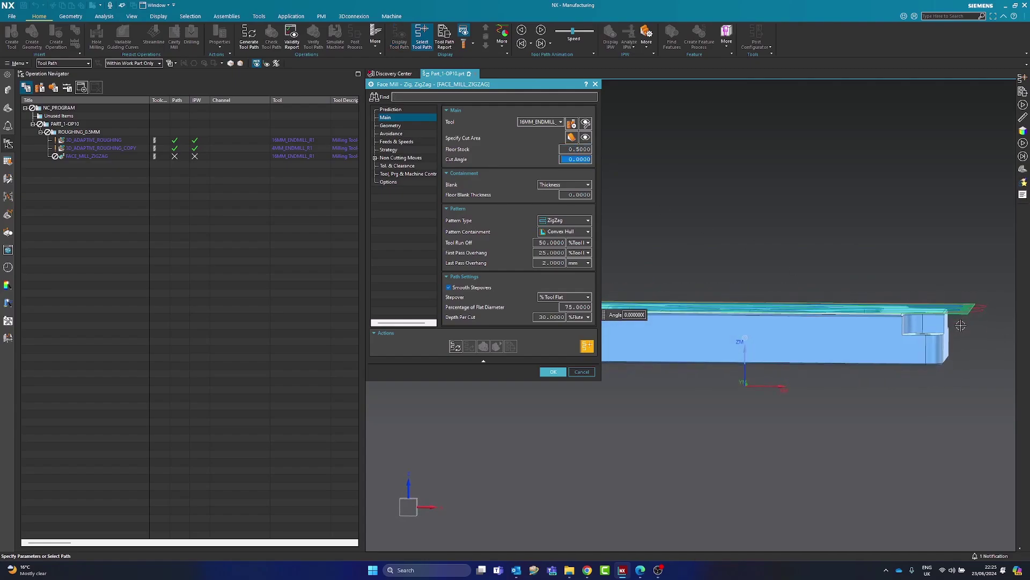
Examine the zigzag path preview above the part's top face from the side, close up and from above.
scroll(939, 299, up, 5)
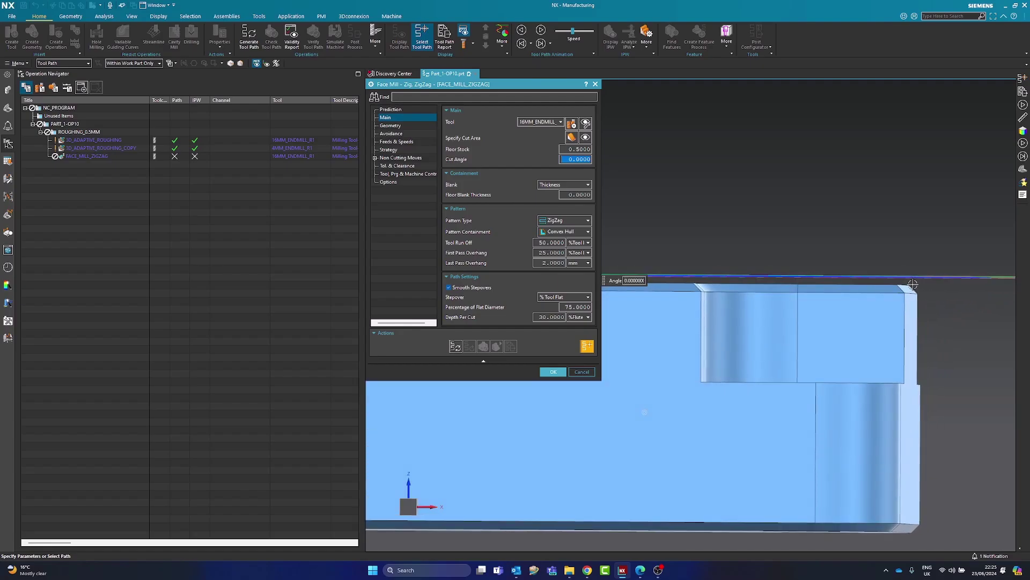
scroll(888, 284, down, 2)
middle_drag(888, 284, 944, 370)
scroll(913, 375, down, 3)
middle_drag(913, 408, 853, 425)
scroll(934, 451, up, 4)
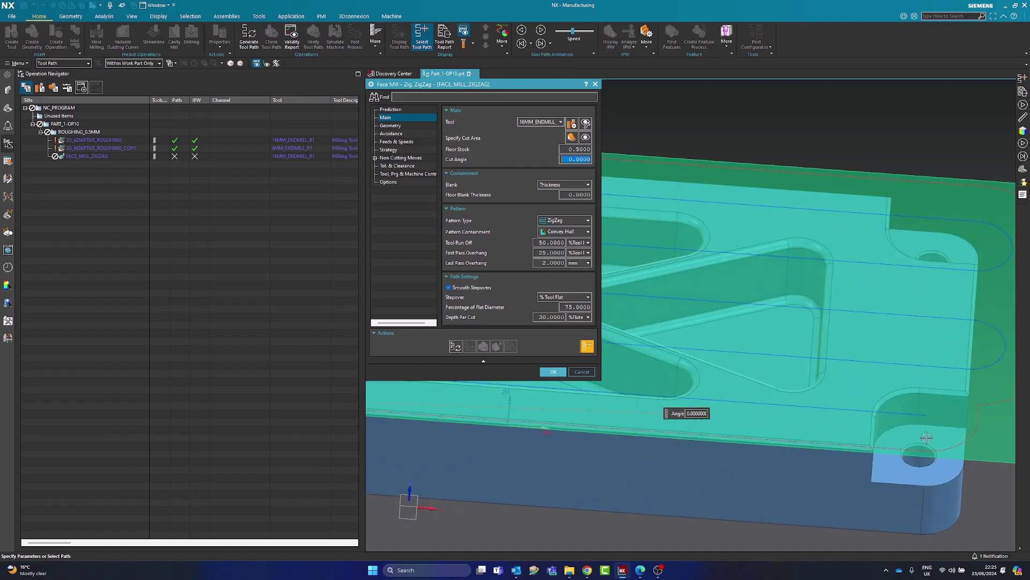
scroll(540, 406, down, 2)
shift+middle_drag(540, 406, 498, 424)
scroll(907, 428, down, 1)
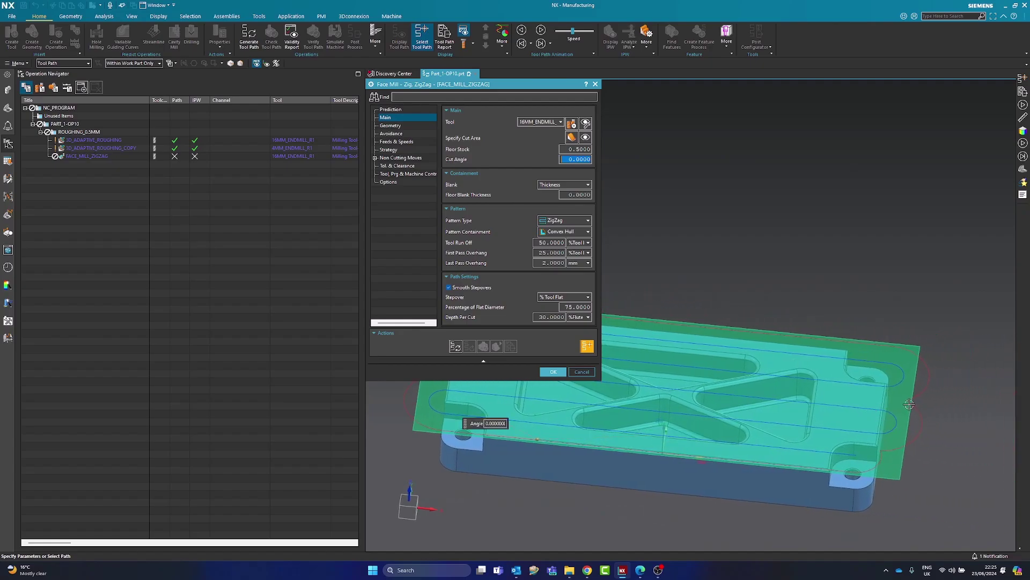
scroll(939, 369, down, 1)
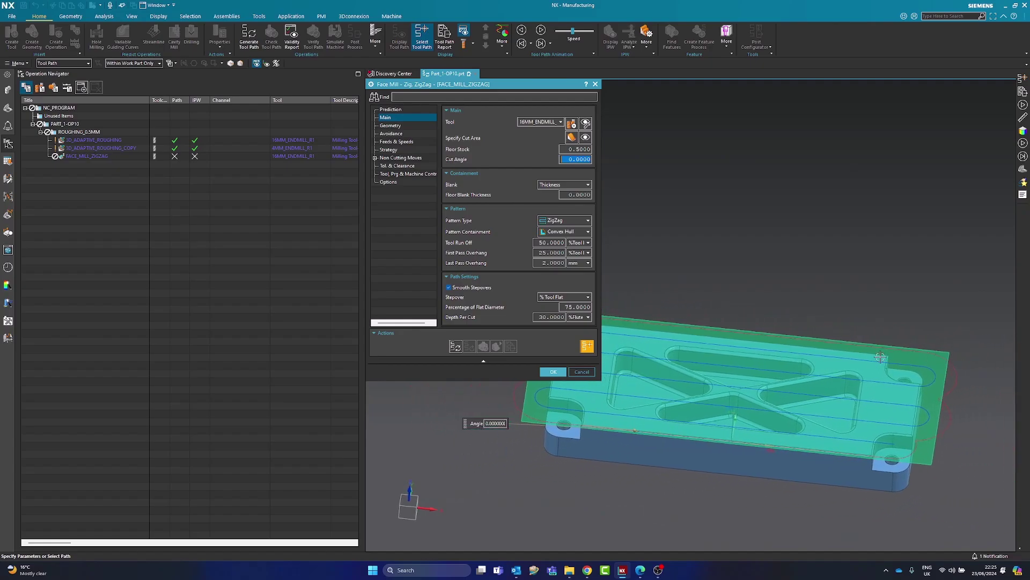
shift+middle_drag(682, 327, 758, 333)
middle_drag(654, 407, 628, 339)
scroll(645, 398, up, 2)
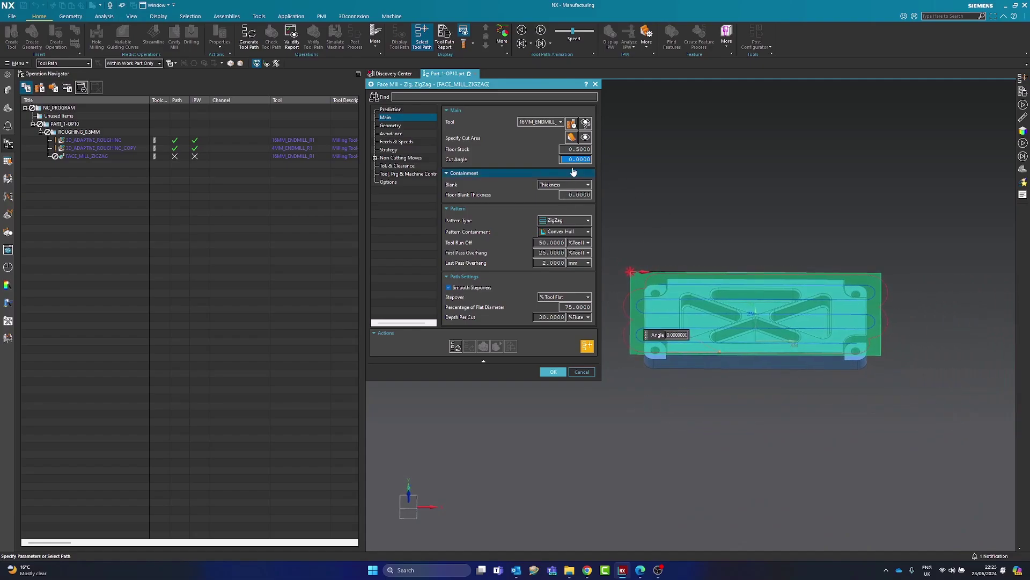
Try cut angles of 90 and 45 degrees for the zigzag pattern, and set the cut angle back to 0.
text(90)
key(Tab)
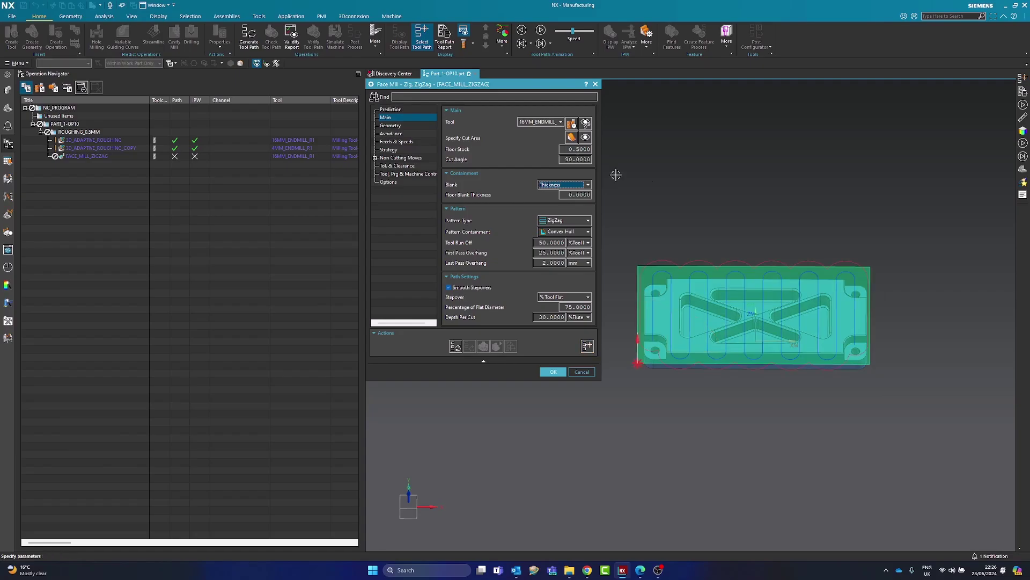
double_click(576, 159)
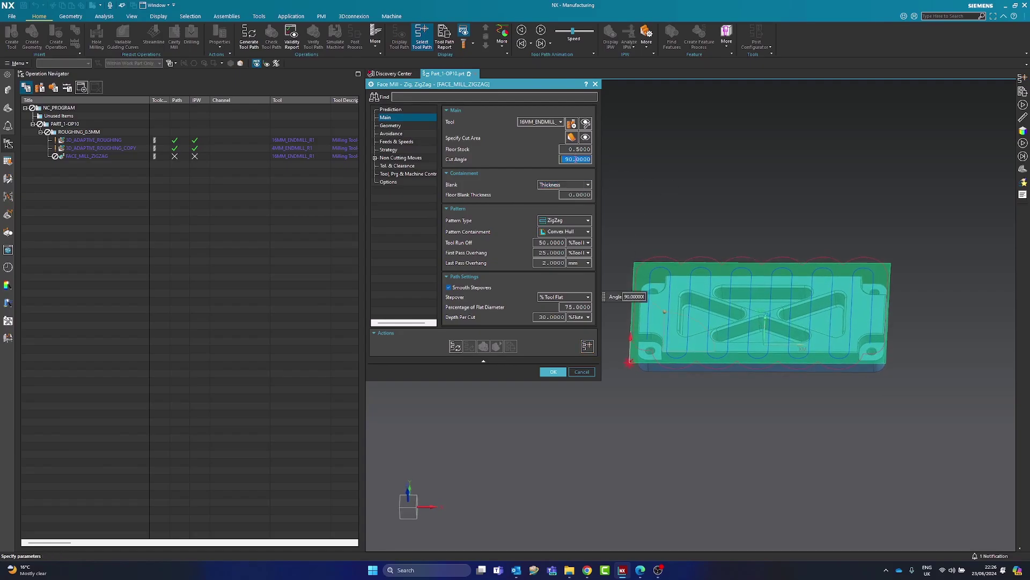
text(45)
key(Tab)
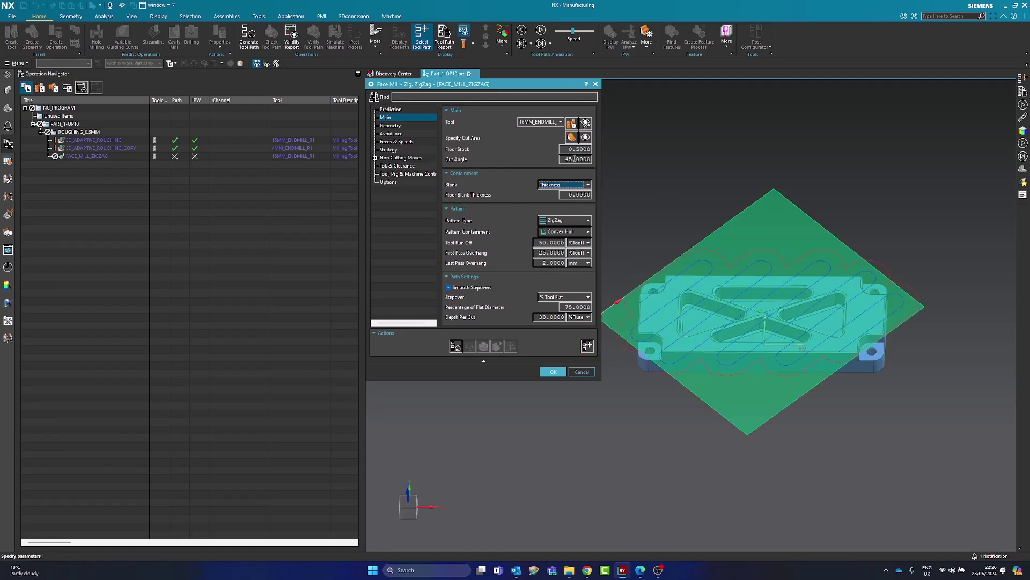
double_click(567, 159)
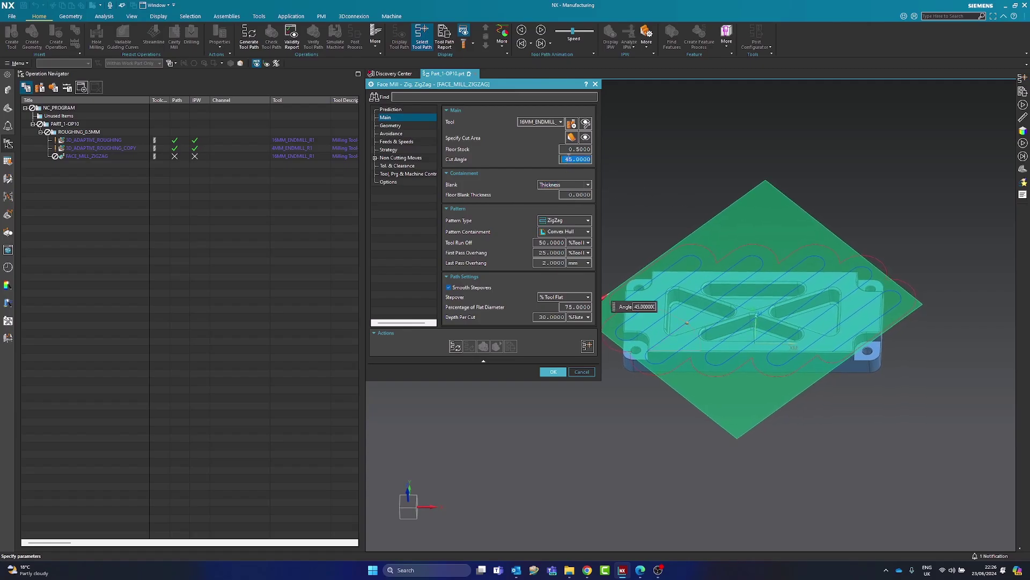
text(0)
key(Tab)
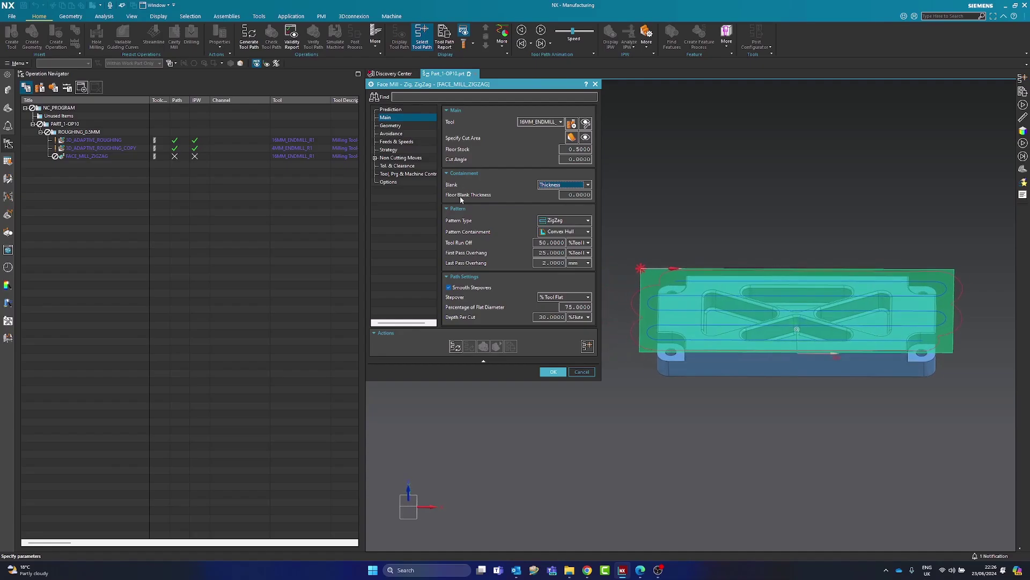
Keep Thickness as the face mill's blank containment and try a floor blank thickness of 20.
mouse_move(468, 194)
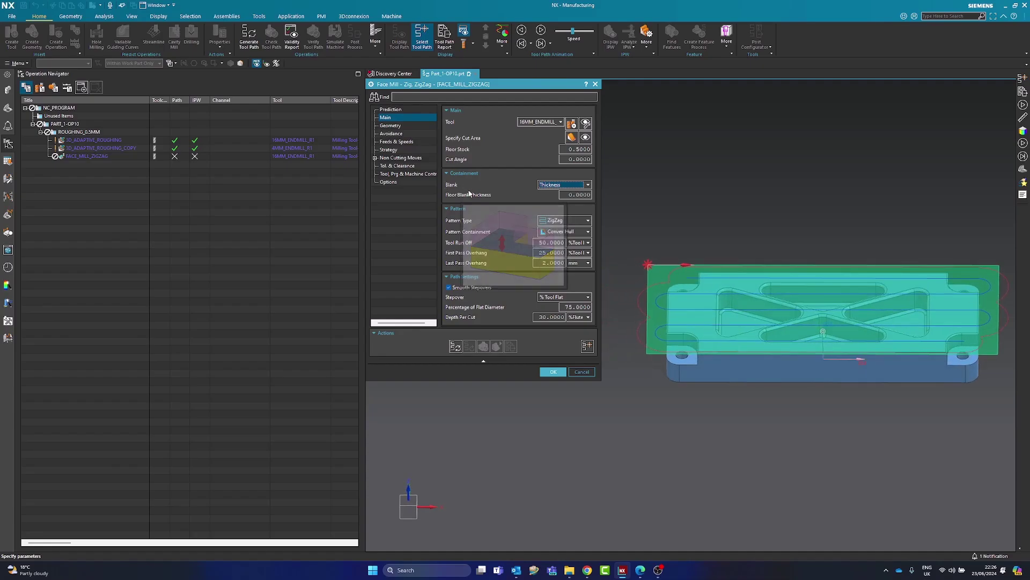
click(557, 186)
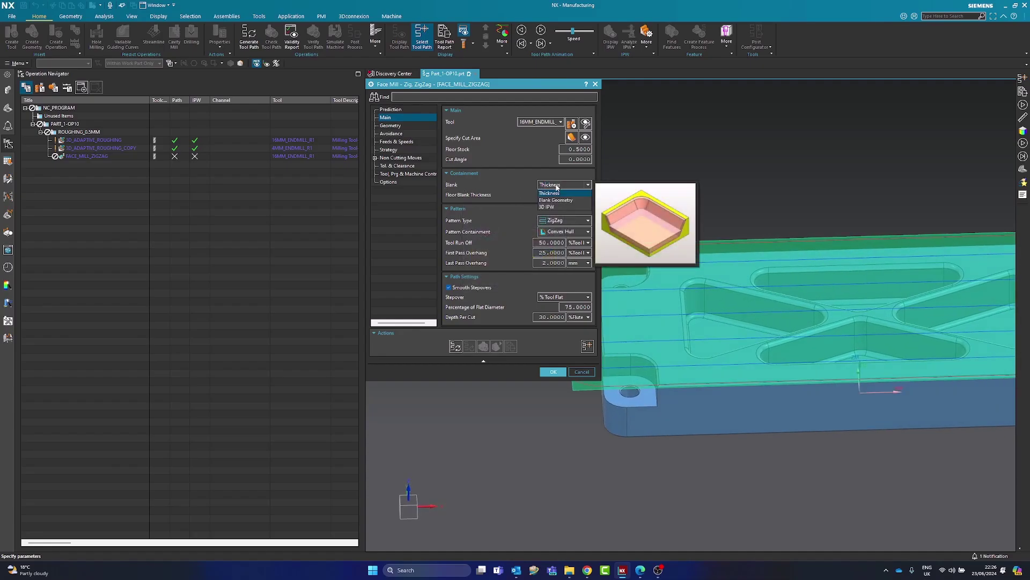
click(557, 186)
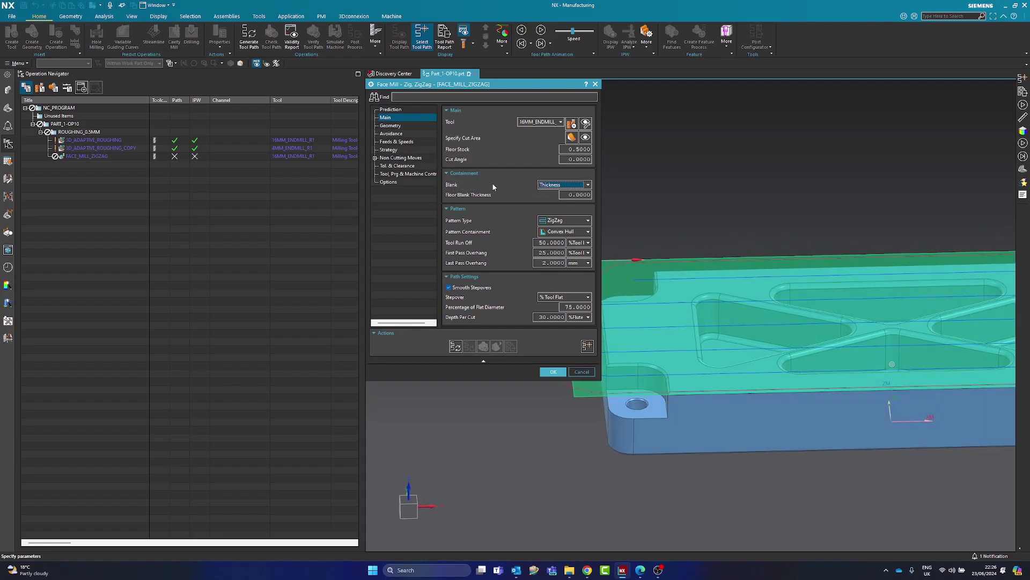
key(ctrl+alt+f)
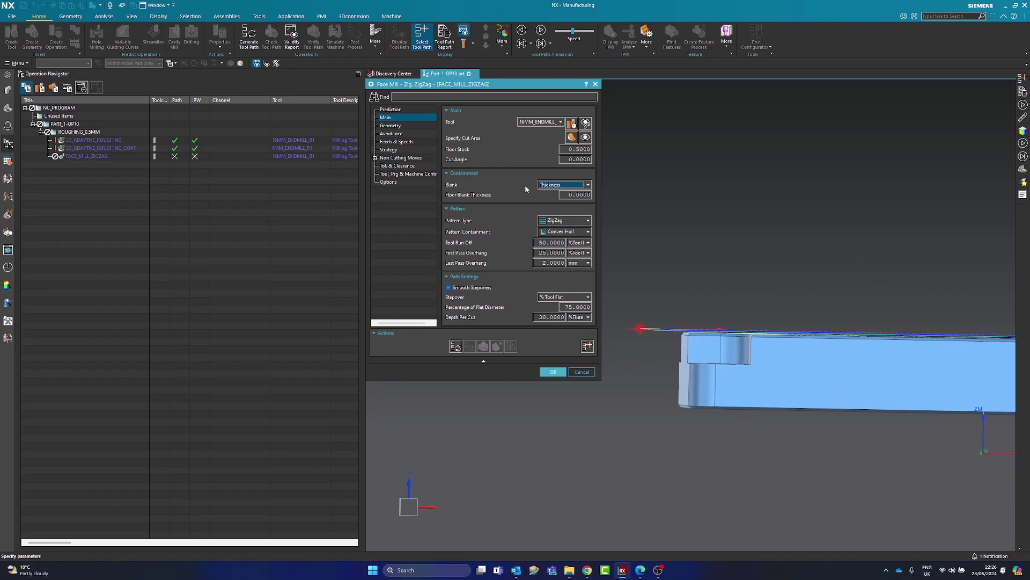
click(558, 186)
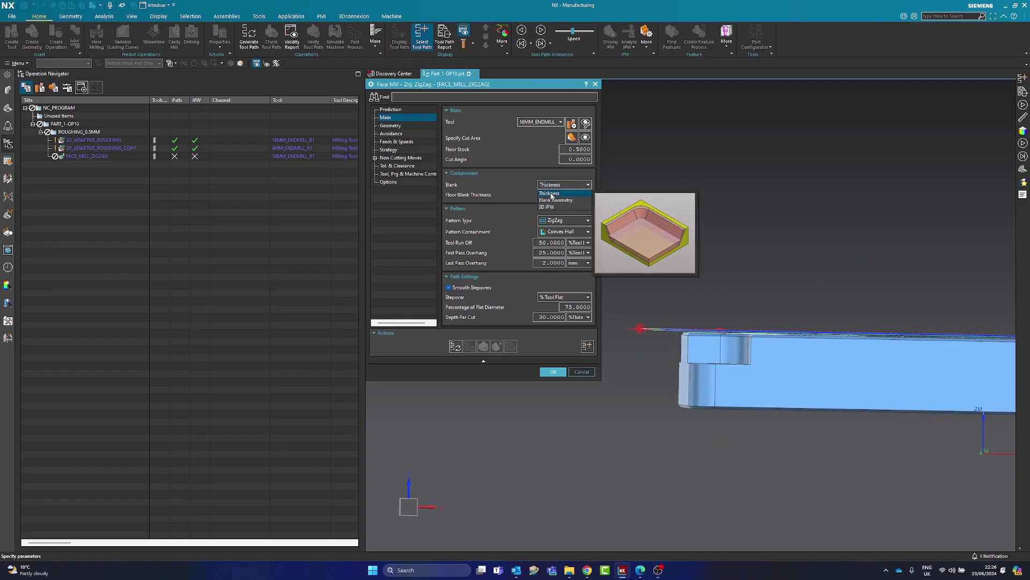
click(552, 193)
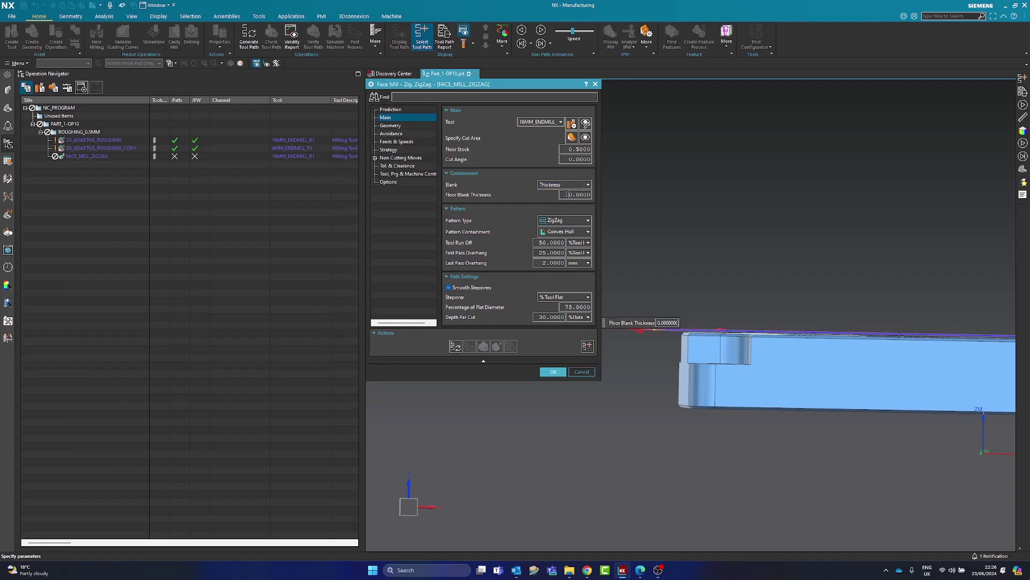
text(20)
key(Tab)
key(Home)
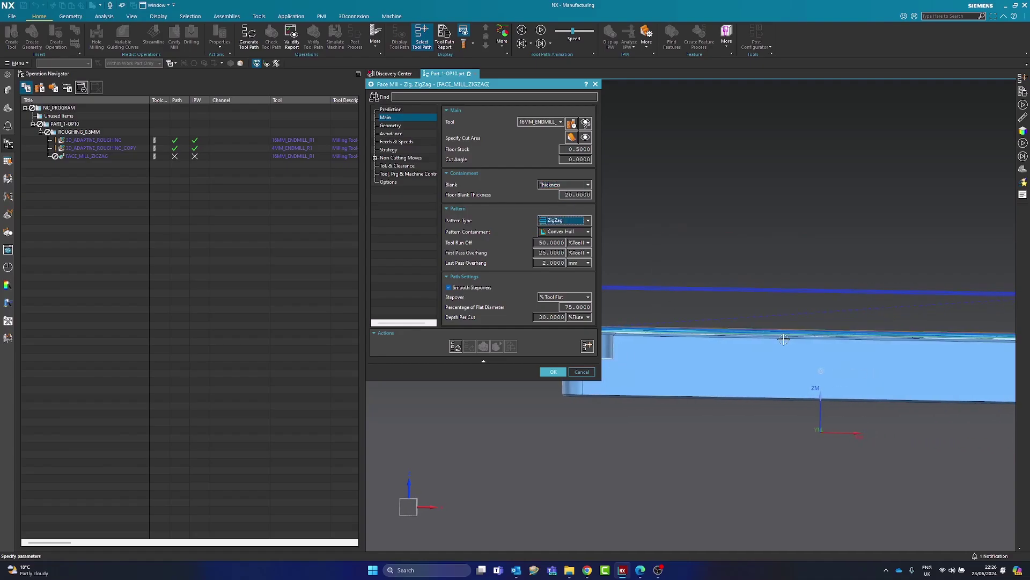
Try floor blank thicknesses of 2 and 10 for the face mill, and set the thickness back to 2.
click(574, 194)
text(2)
key(Tab)
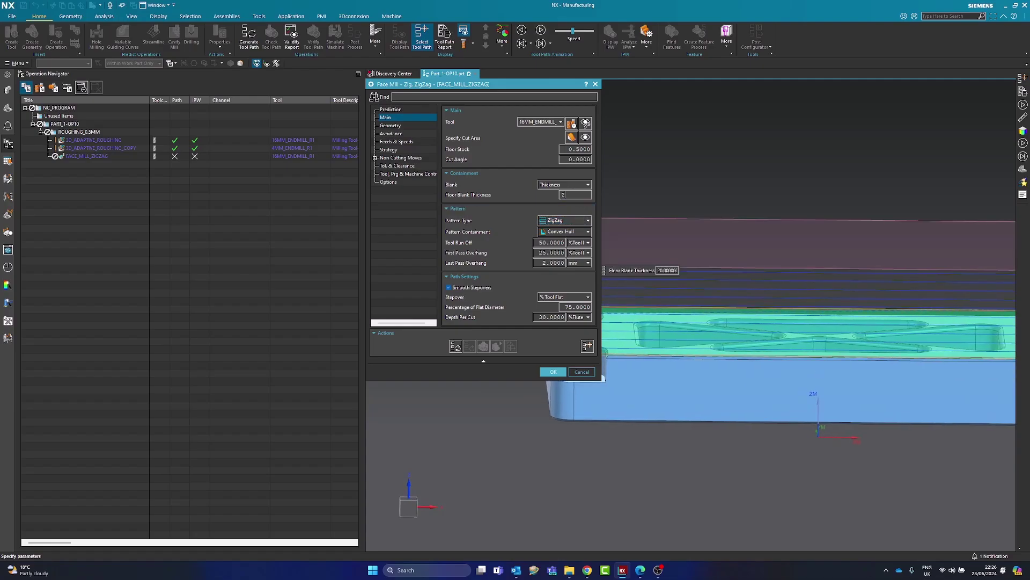
middle_drag(962, 332, 950, 335)
scroll(951, 336, up, 3)
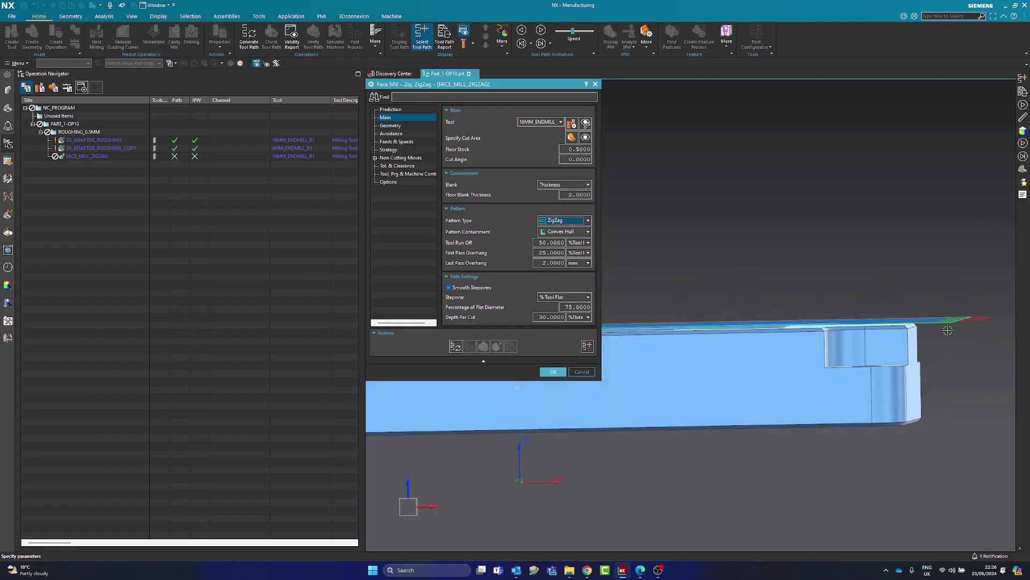
click(573, 194)
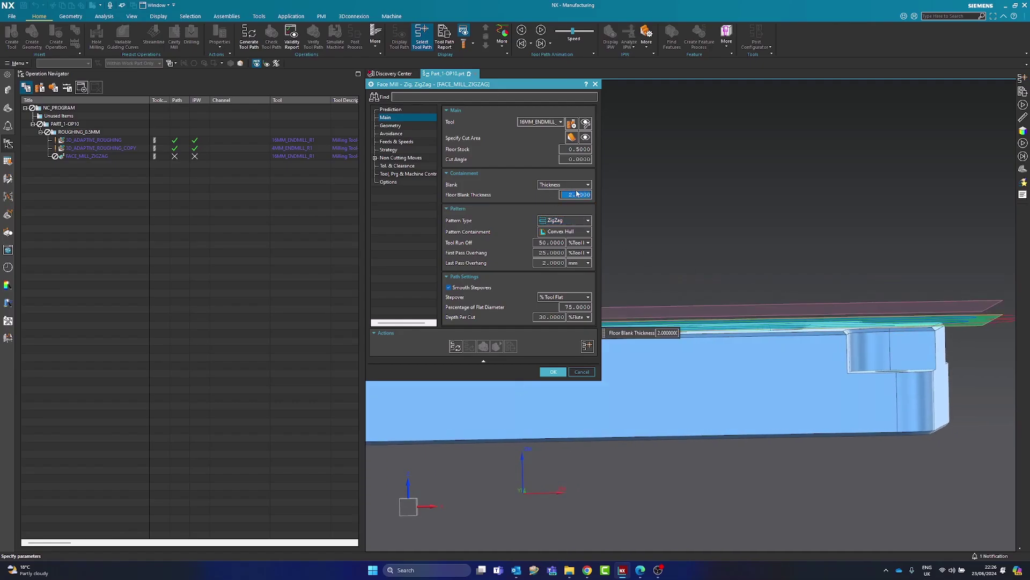
text(10)
key(Tab)
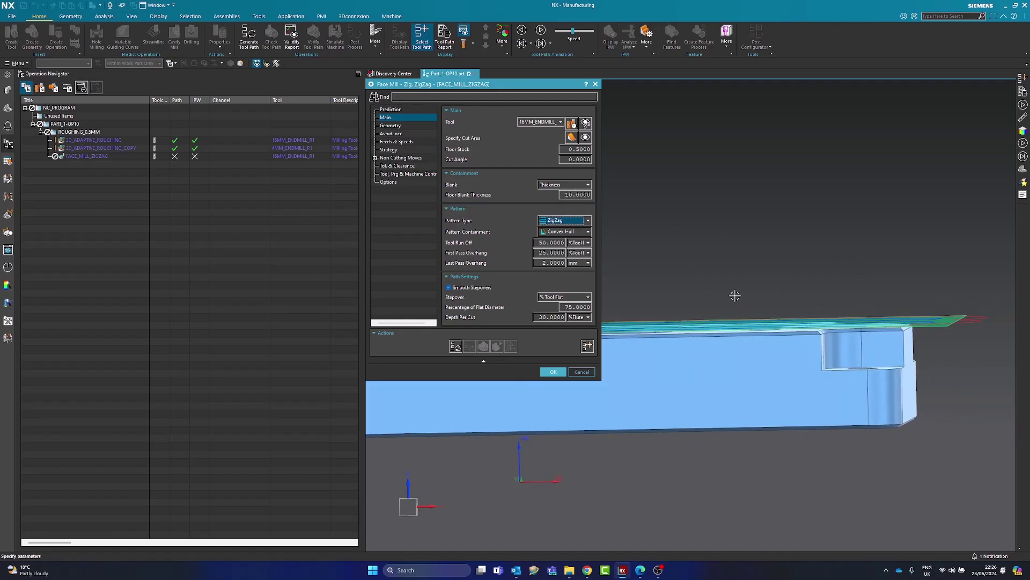
click(569, 194)
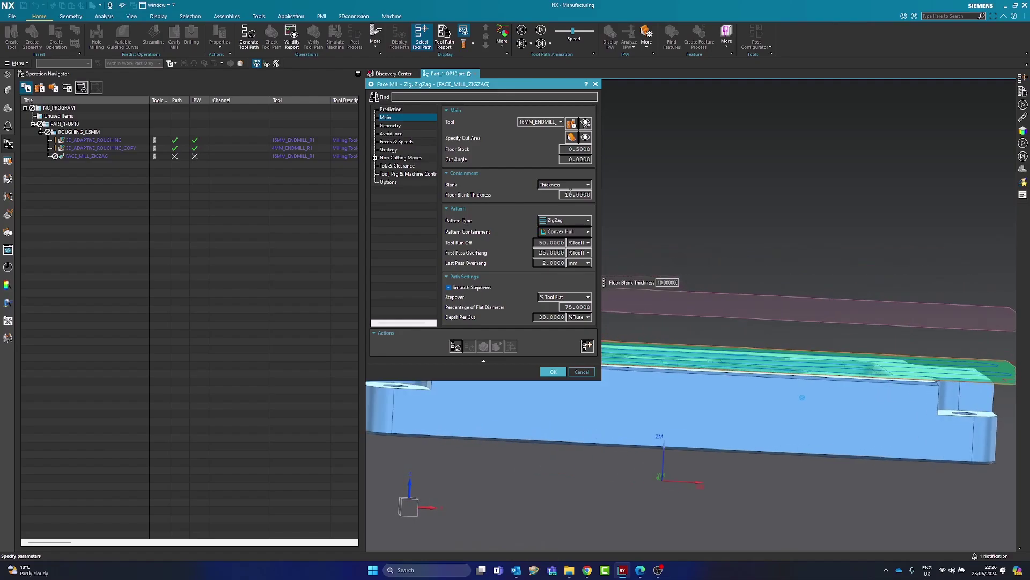
double_click(570, 194)
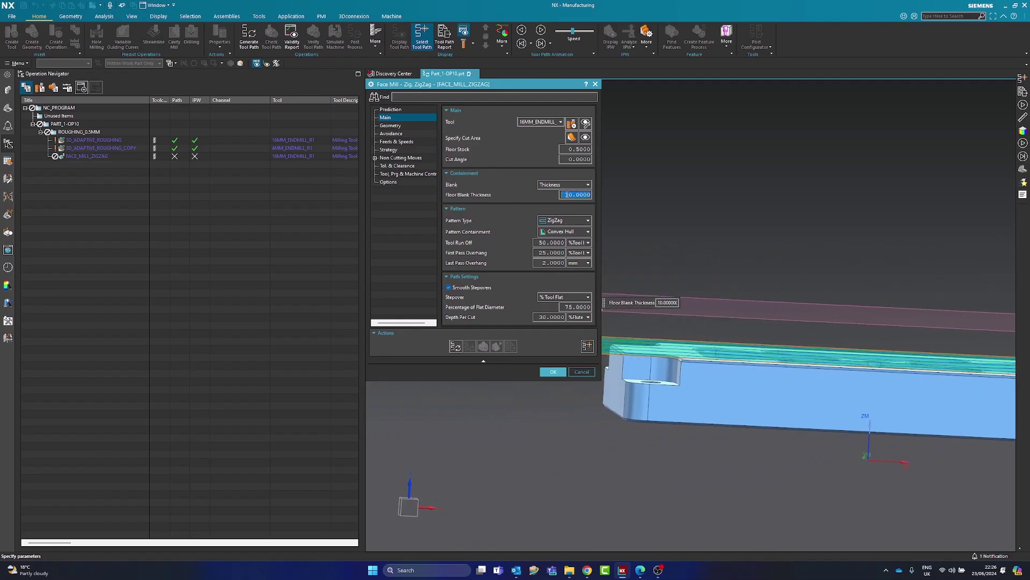
Try Blank Geometry as the containment blank, and return the blank to Thickness.
click(565, 185)
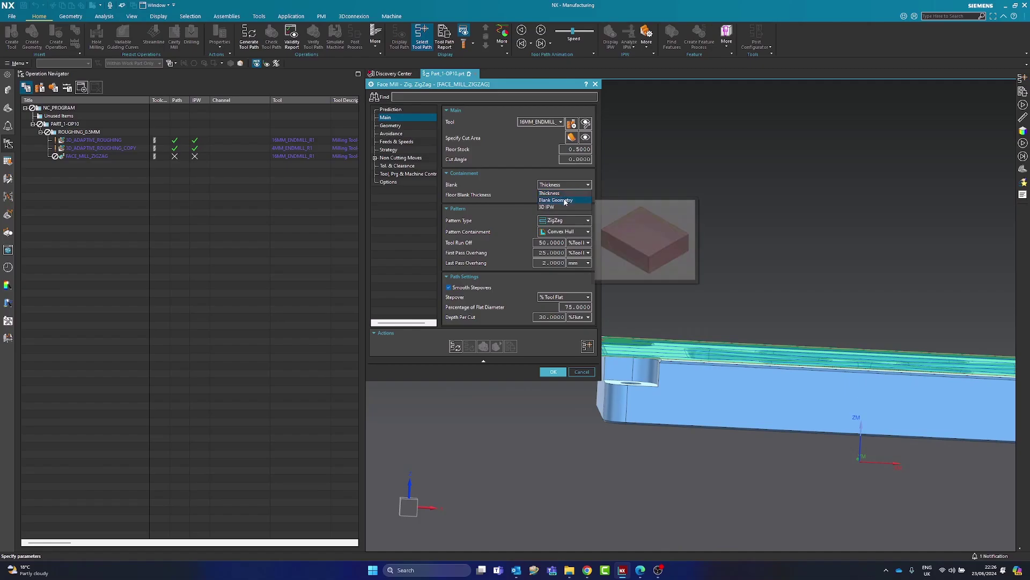
click(566, 199)
middle_drag(666, 343, 936, 386)
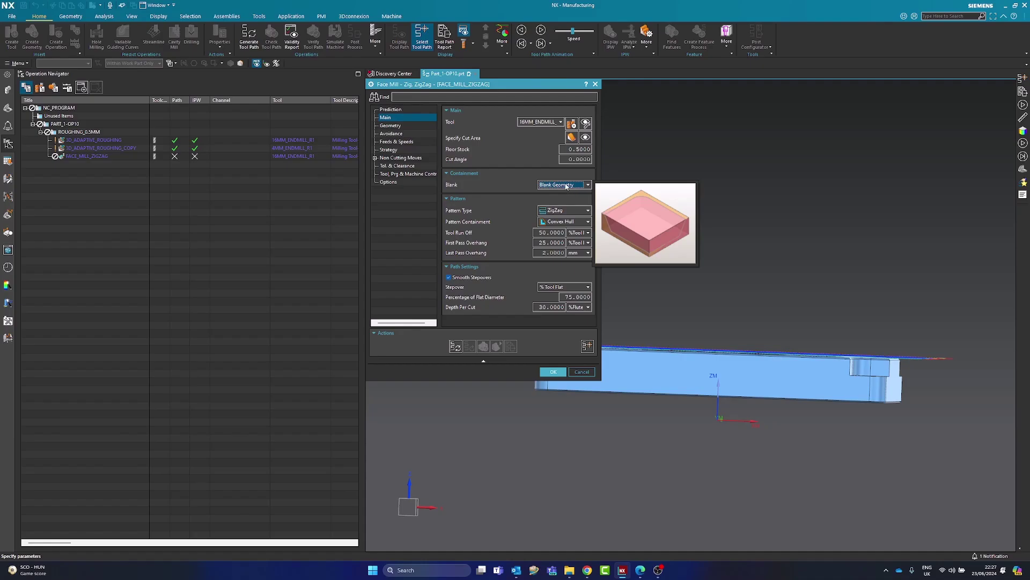
click(565, 186)
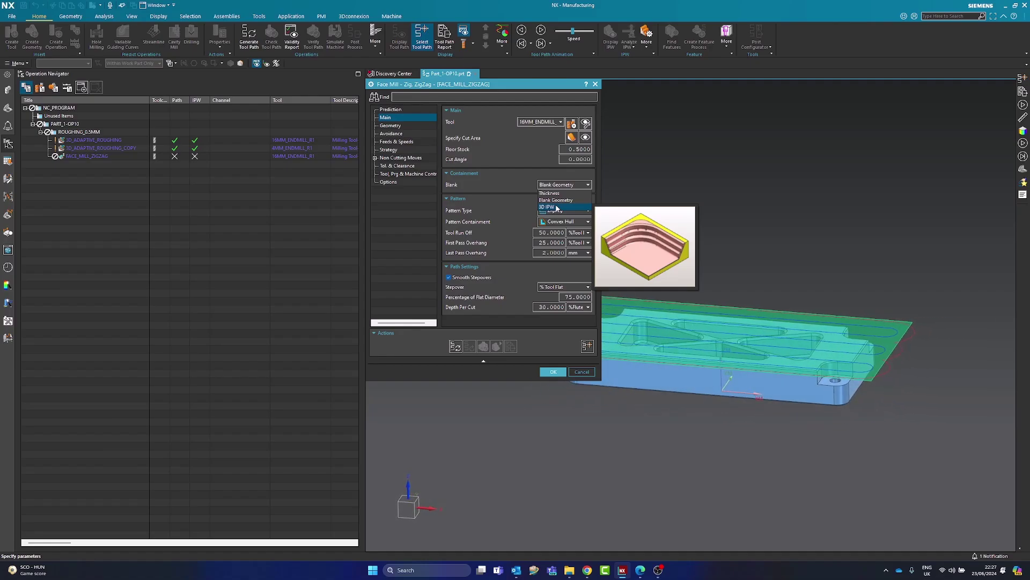
click(549, 193)
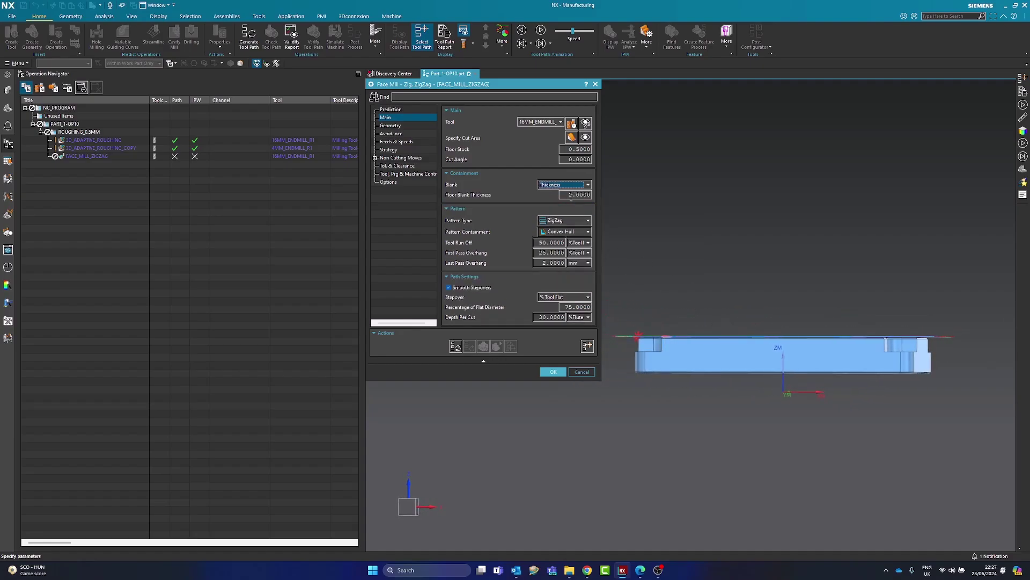
Try the Single Pass pattern type, and return the pattern to ZigZag.
click(559, 221)
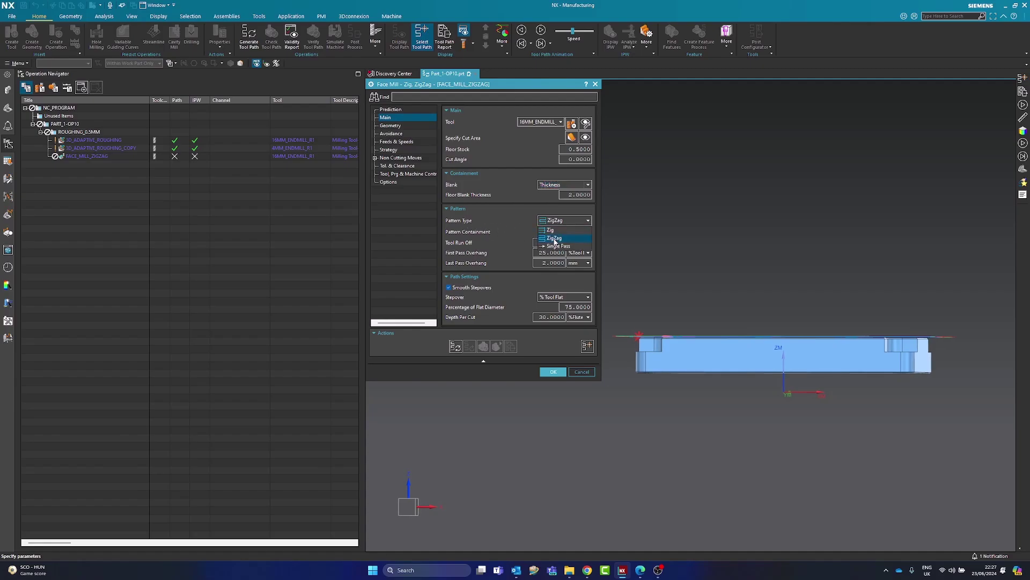
click(570, 246)
click(560, 221)
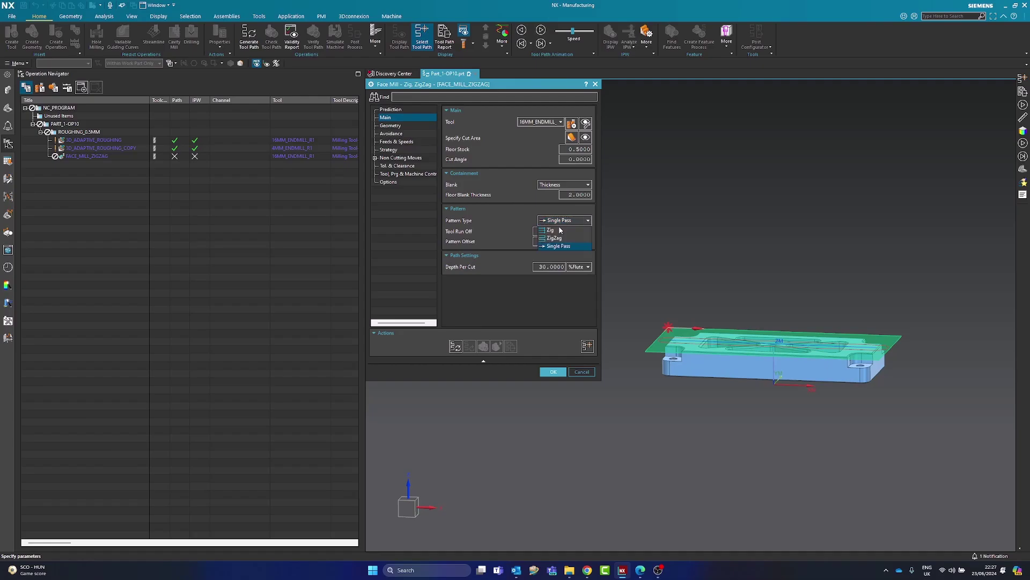
click(555, 239)
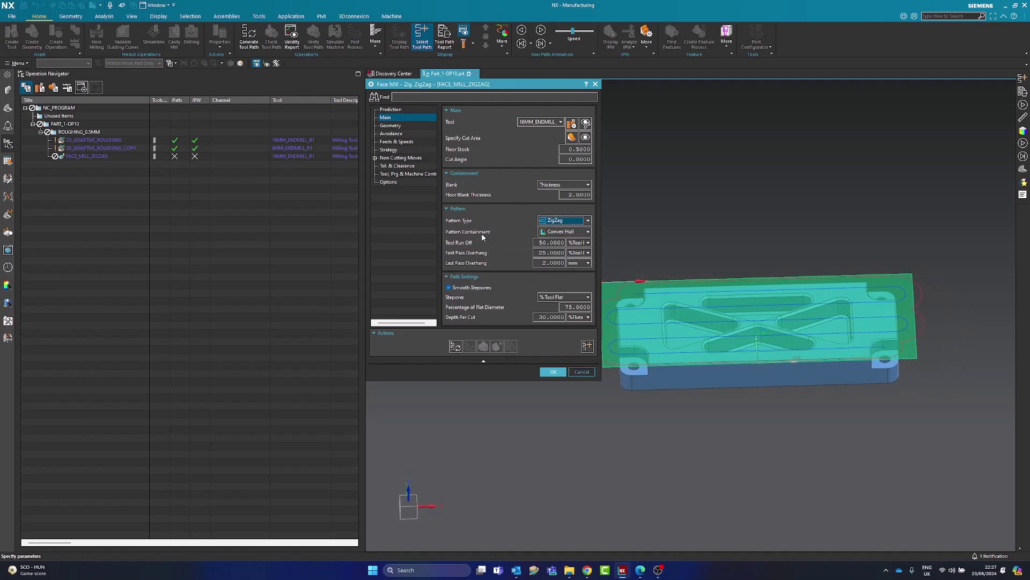
Try Outline and Minimum Box as the pattern containment, and return it to Convex Hull.
click(565, 233)
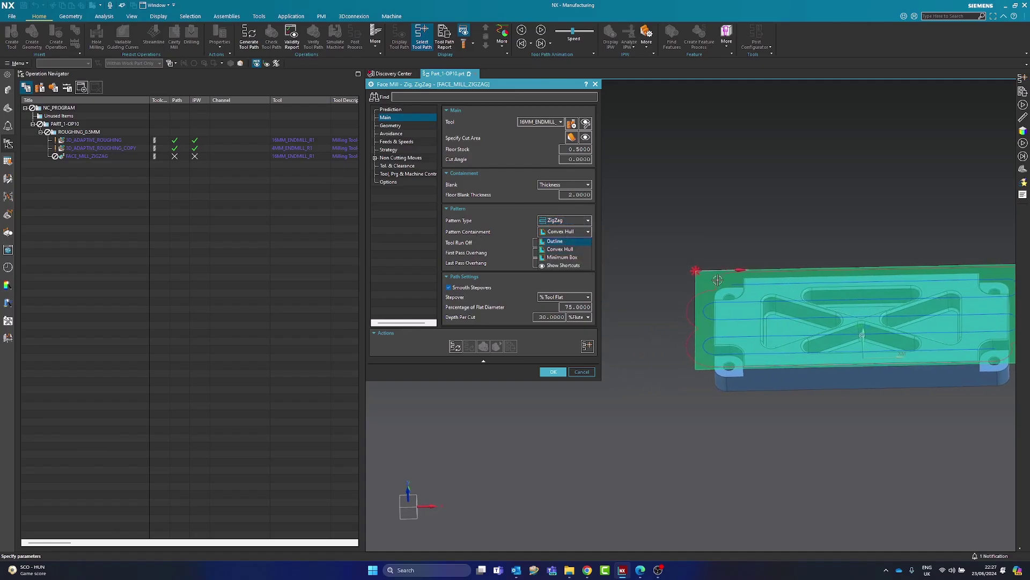
click(566, 250)
click(561, 234)
click(559, 241)
click(558, 235)
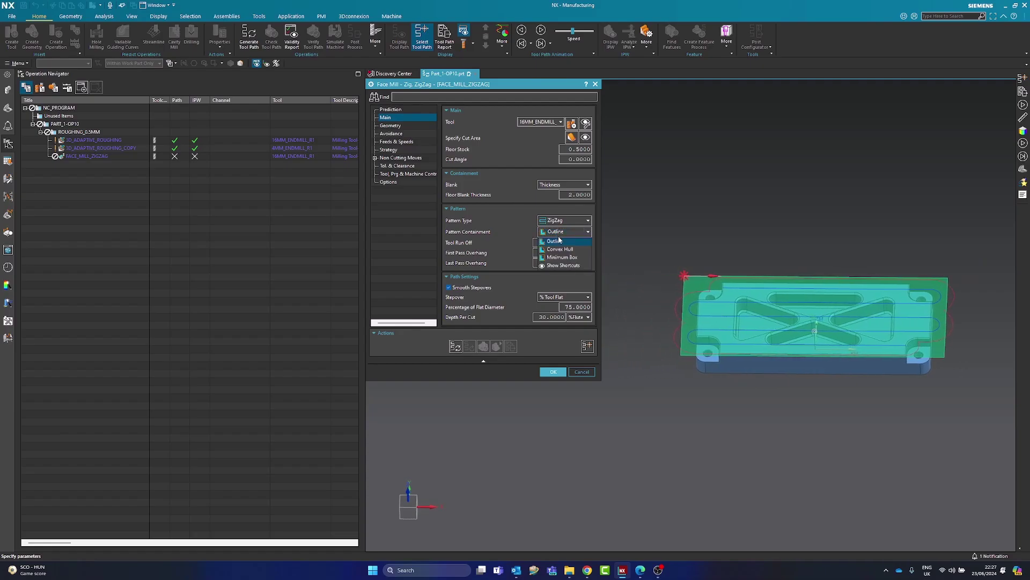
click(561, 258)
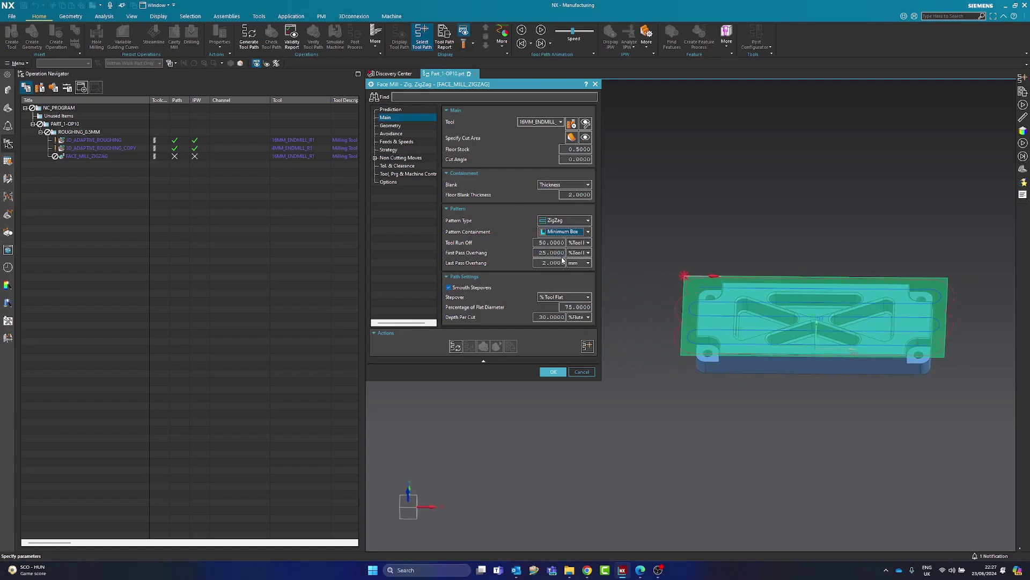
click(560, 234)
click(561, 245)
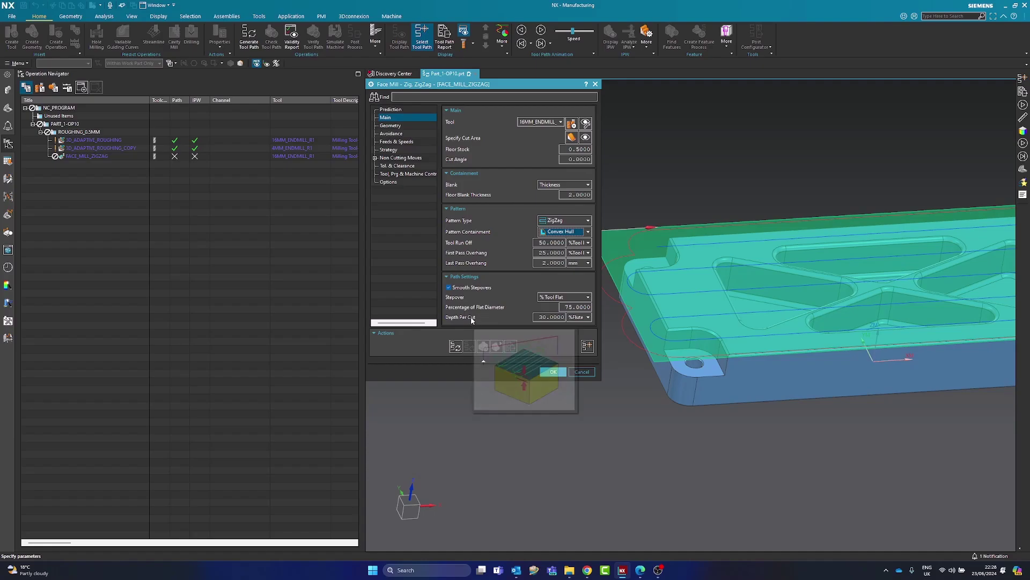
Switch the depth per cut to millimetres, set it to 1 mm, and check the cutting levels from the side.
click(579, 319)
click(575, 326)
click(545, 318)
text(1)
key(Tab)
middle_drag(625, 365, 649, 307)
scroll(638, 319, up, 5)
scroll(690, 290, down, 1)
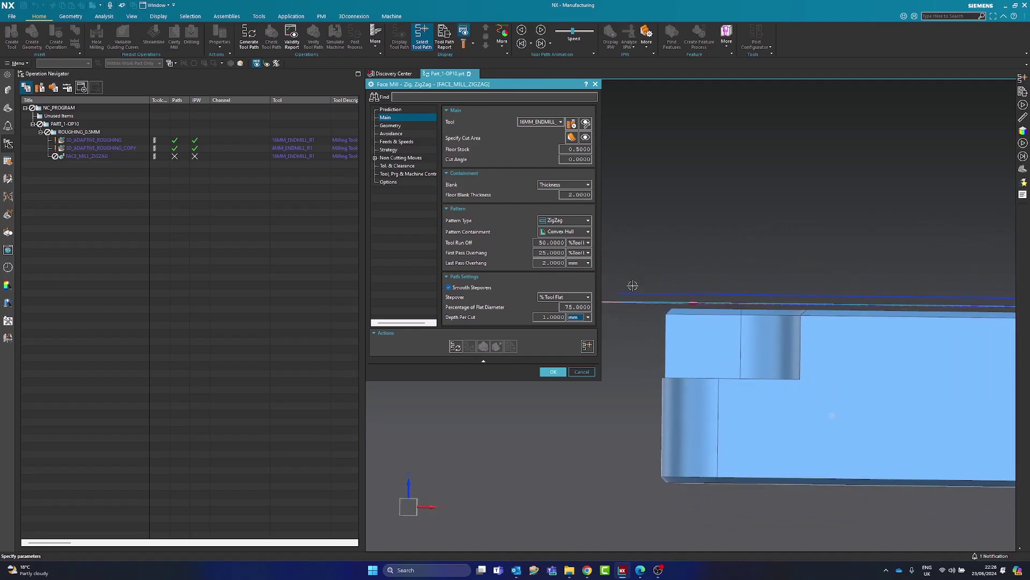
middle_drag(639, 228, 646, 287)
Set the depth per cut to 3 mm and make the operation's part stock use its inherited value.
double_click(546, 317)
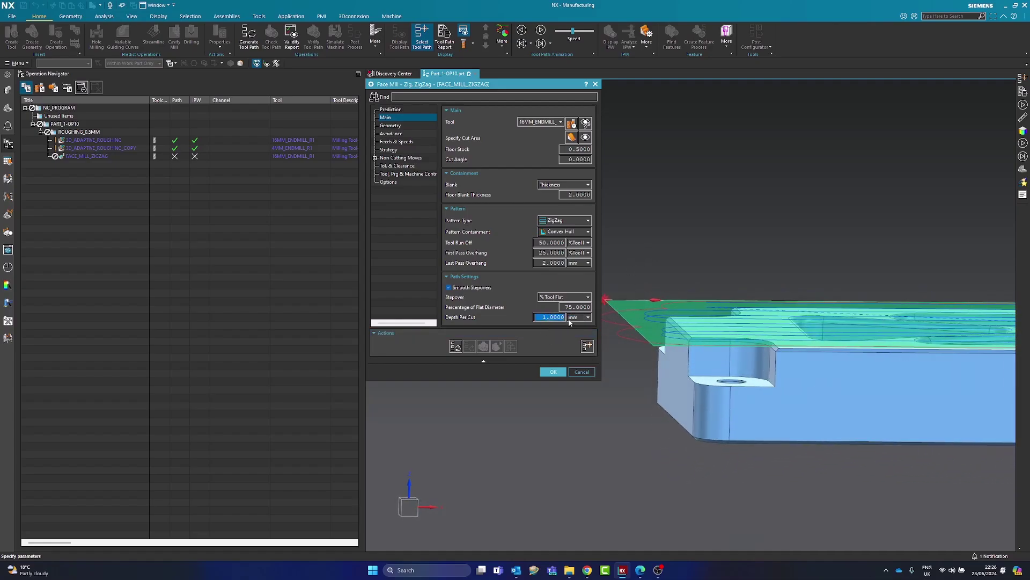
text(3)
key(Tab)
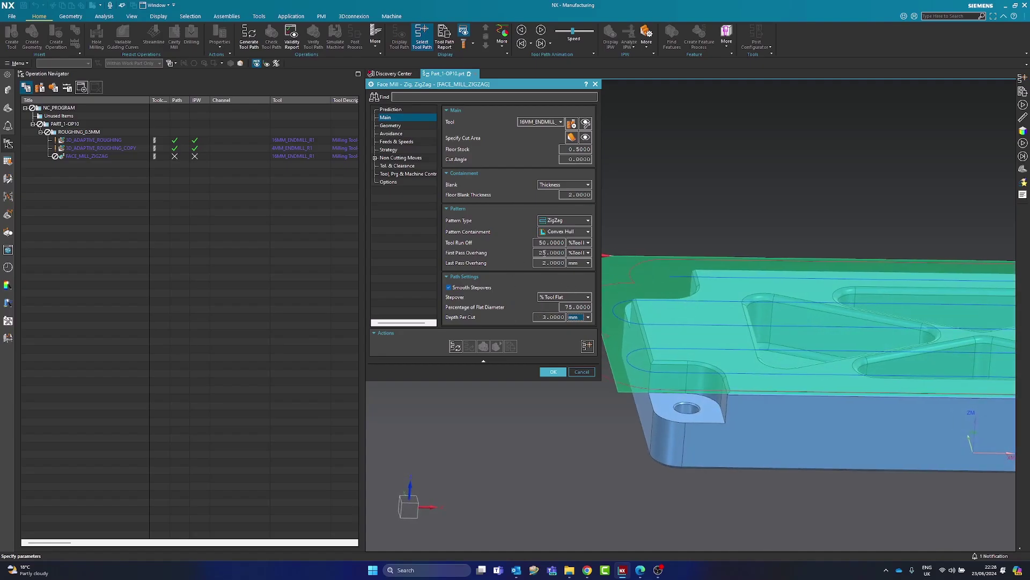
click(395, 126)
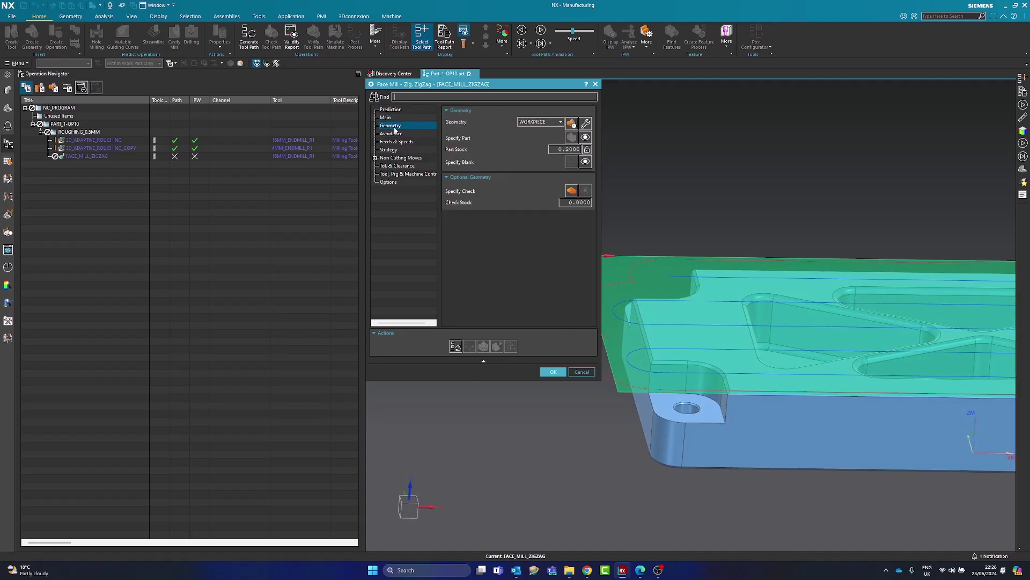
click(587, 151)
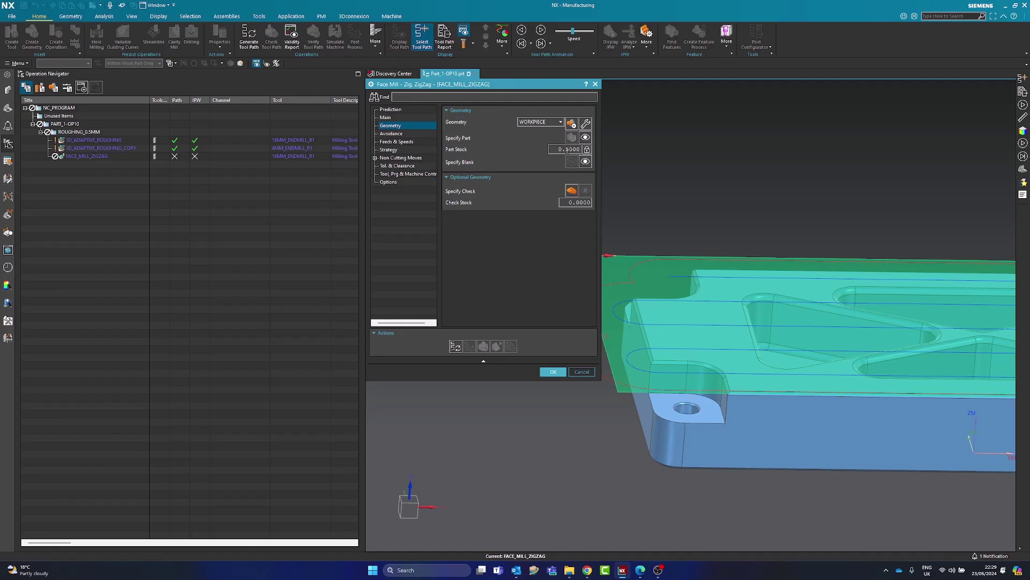
Set the face mill's spindle speed to 10000 rpm and its cut feed rate to 2000 mmpm.
click(389, 134)
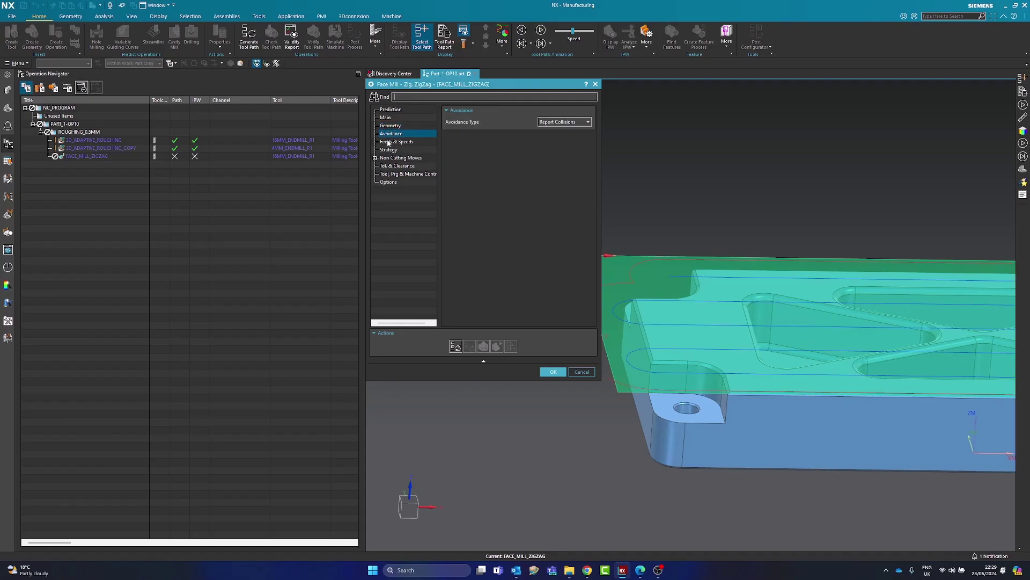
click(391, 141)
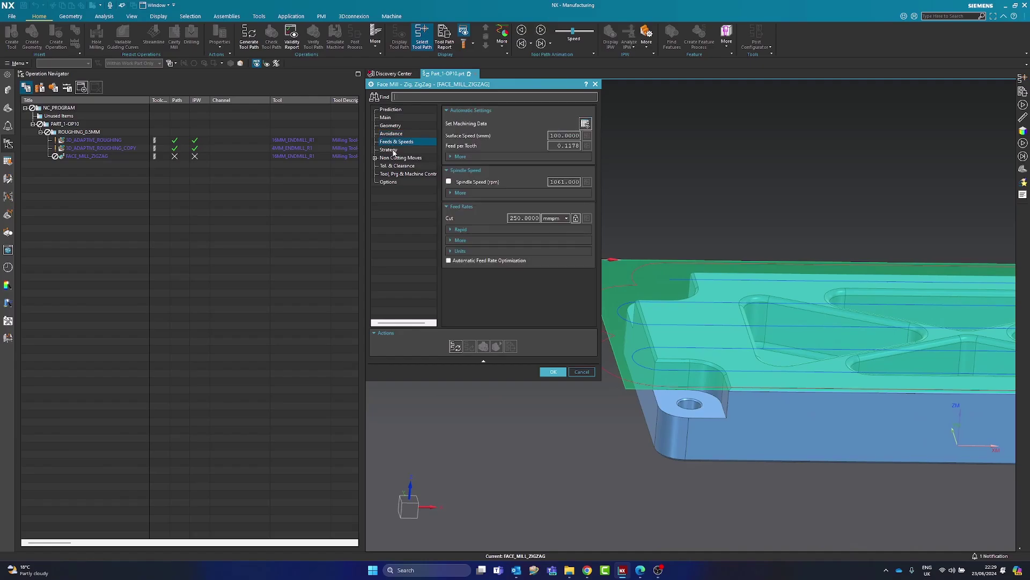
double_click(568, 182)
text(10000)
key(Tab)
text(2000)
key(Tab)
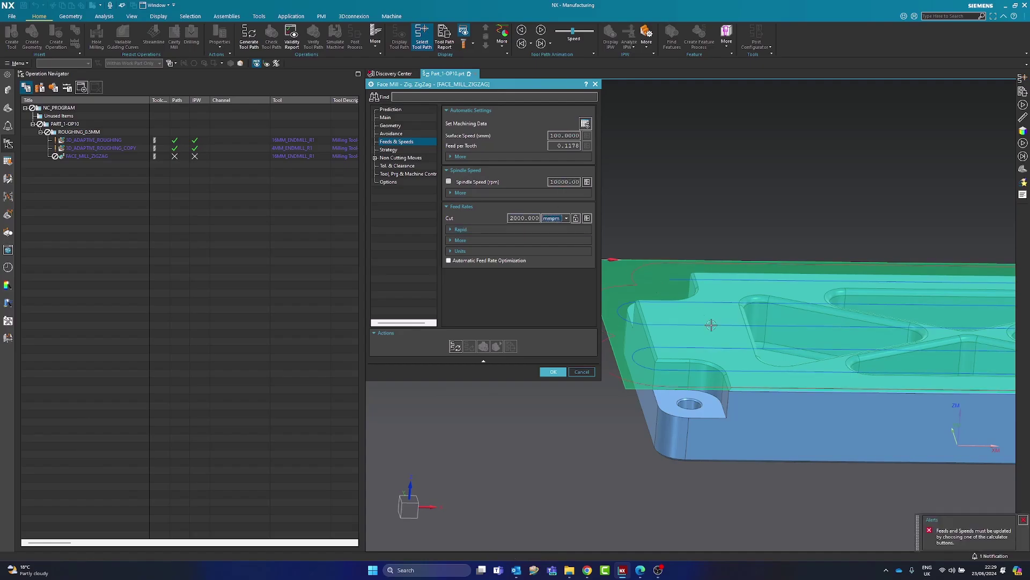
scroll(697, 316, down, 2)
Check the face mill's engage and retract settings, and open its cut direction and cut order settings.
click(388, 149)
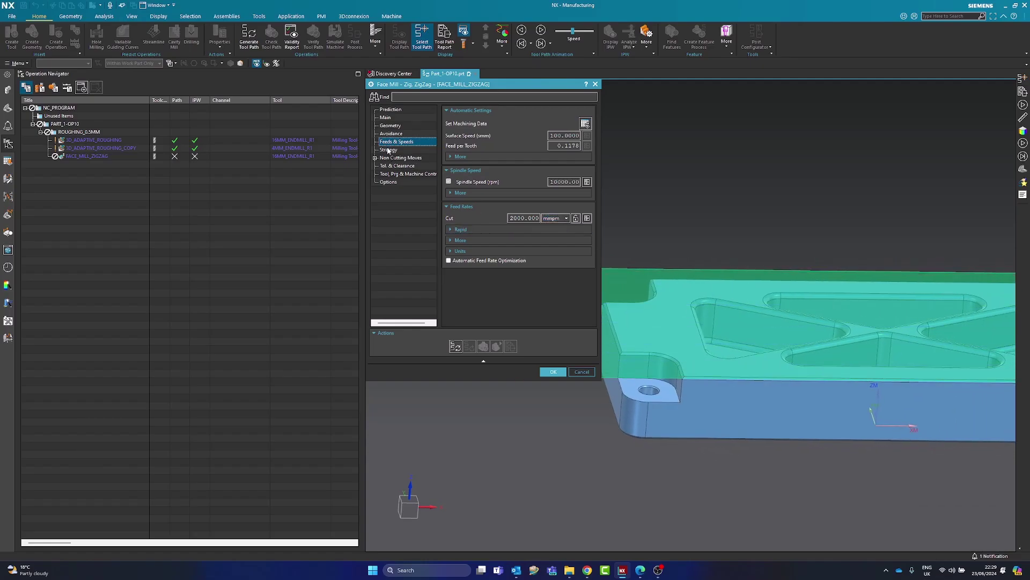
click(396, 159)
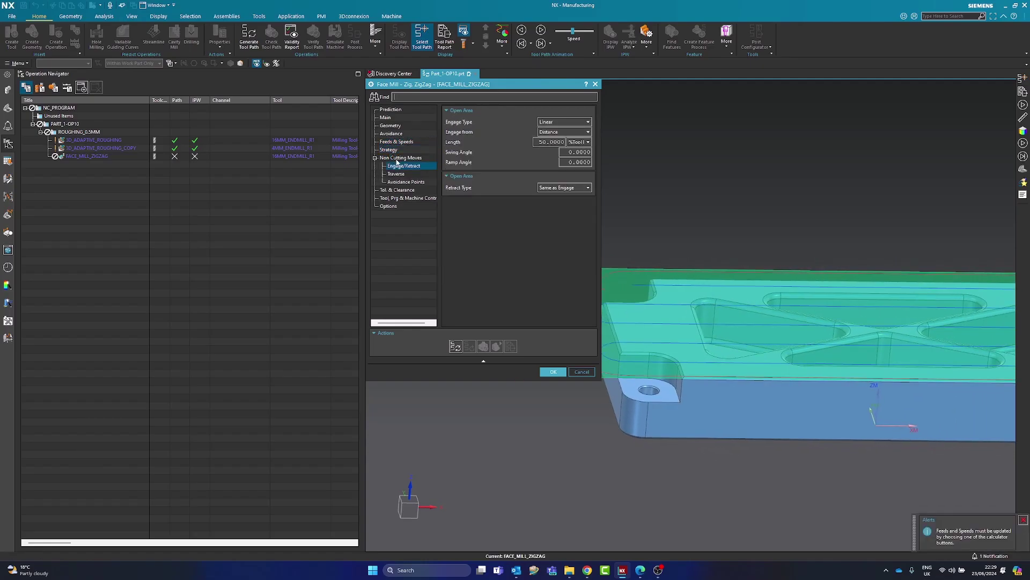
click(389, 150)
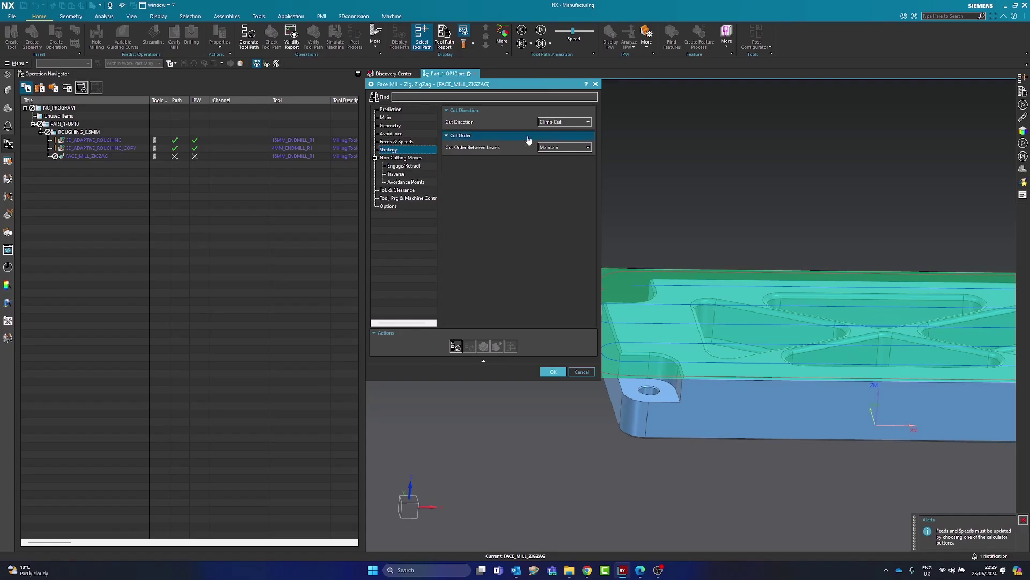
Review the face mill's engage/retract, tolerance and clearance settings, and generate its tool path.
click(397, 159)
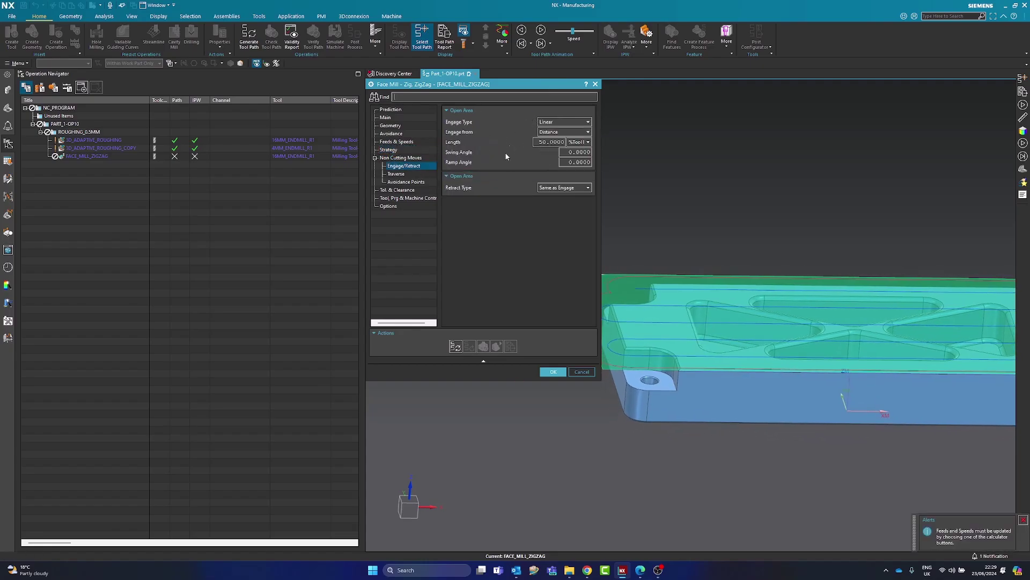
click(398, 190)
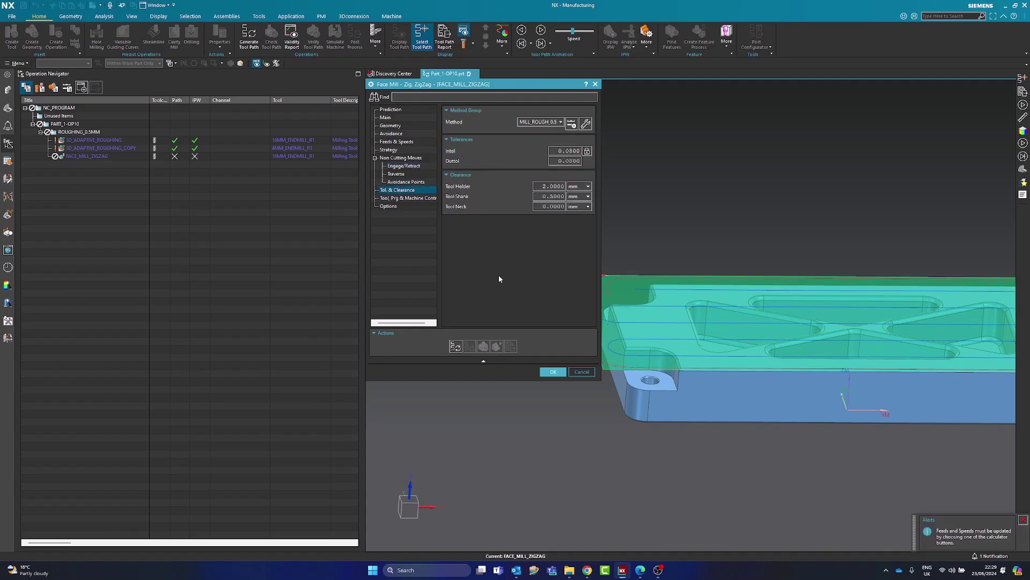
click(458, 348)
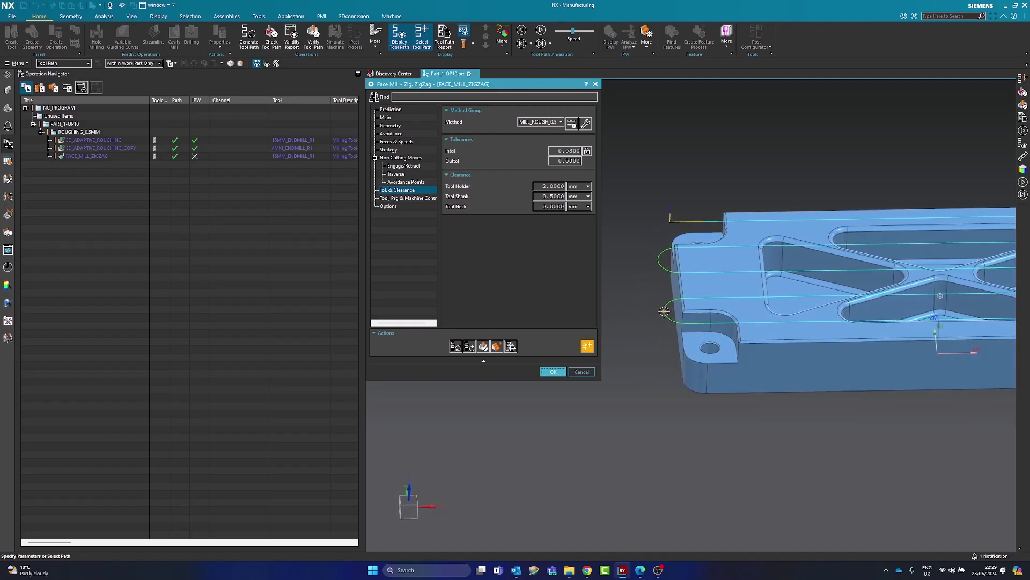
Examine the tool's position at the zigzag turnarounds on both ends of the part.
click(685, 326)
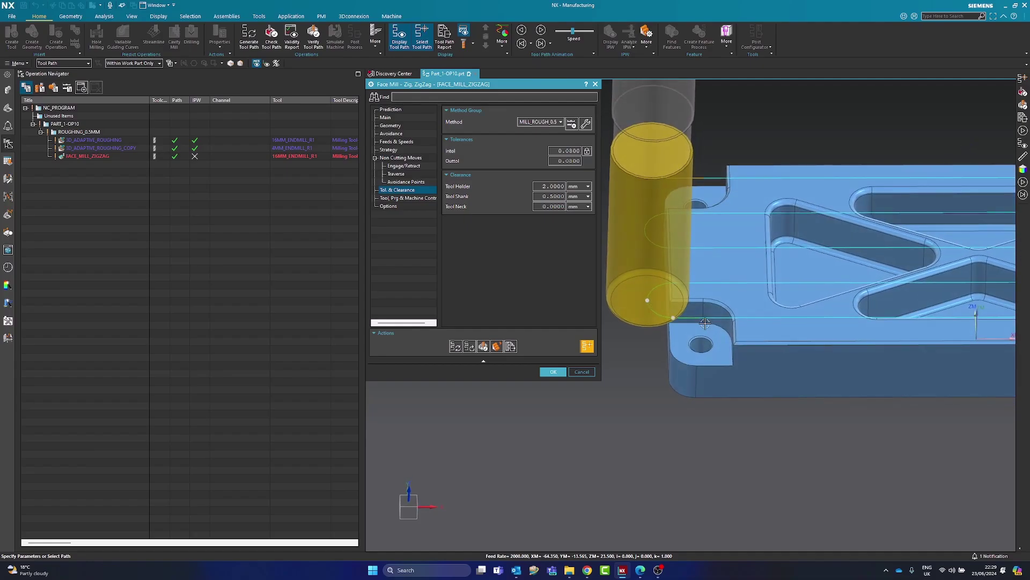
drag(716, 320, 831, 278)
scroll(864, 256, up, 3)
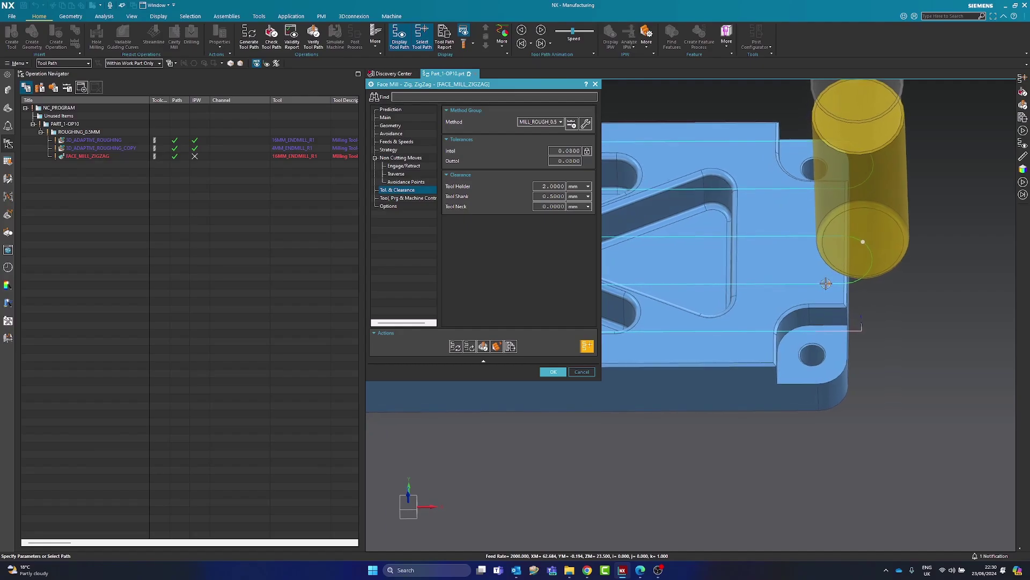
scroll(837, 284, up, 3)
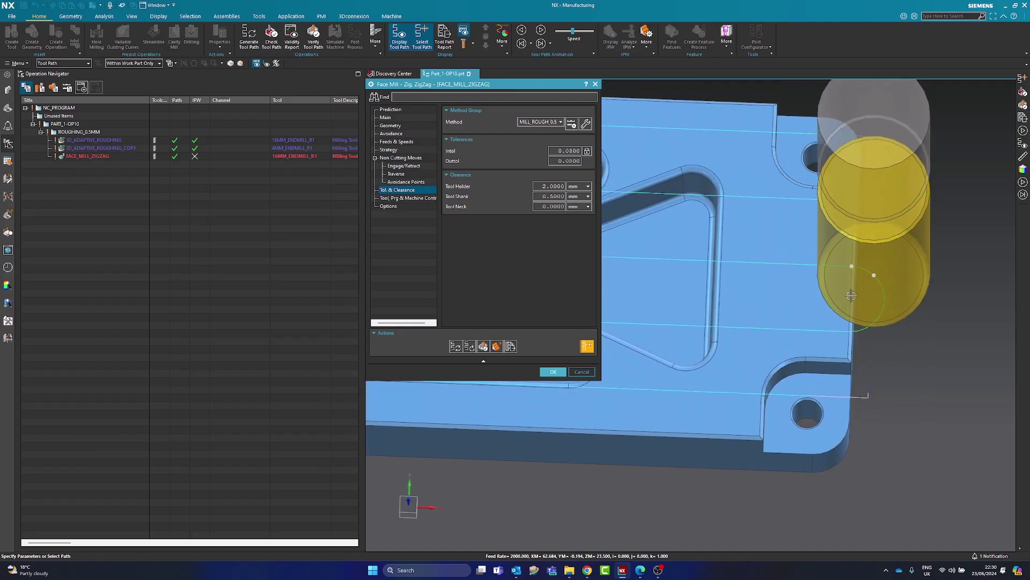
middle_drag(887, 333, 797, 337)
scroll(954, 367, down, 2)
scroll(828, 320, up, 5)
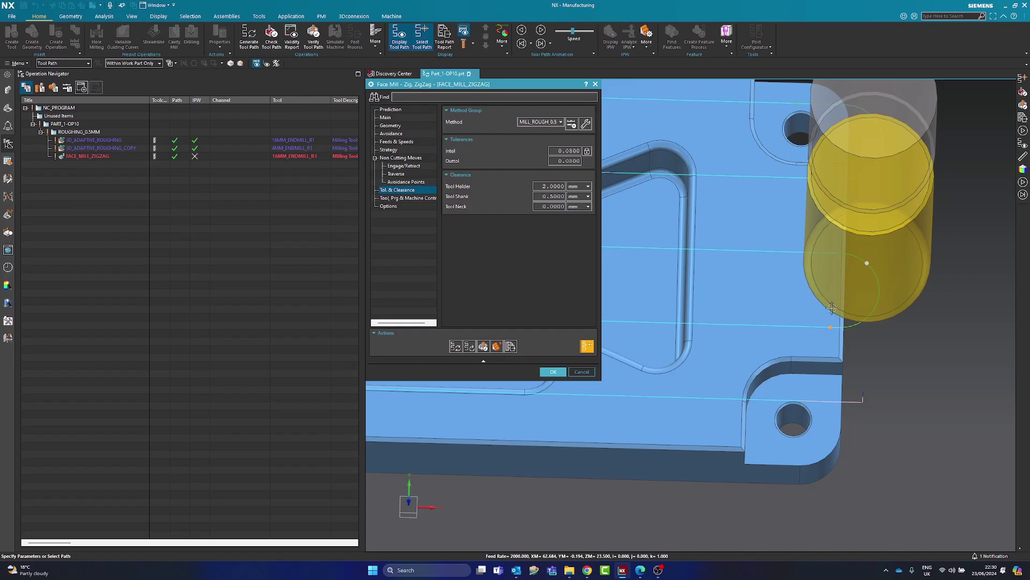
Examine the approach and linear engage moves where the first face mill pass starts.
scroll(859, 298, down, 3)
middle_drag(779, 297, 725, 325)
scroll(719, 338, up, 6)
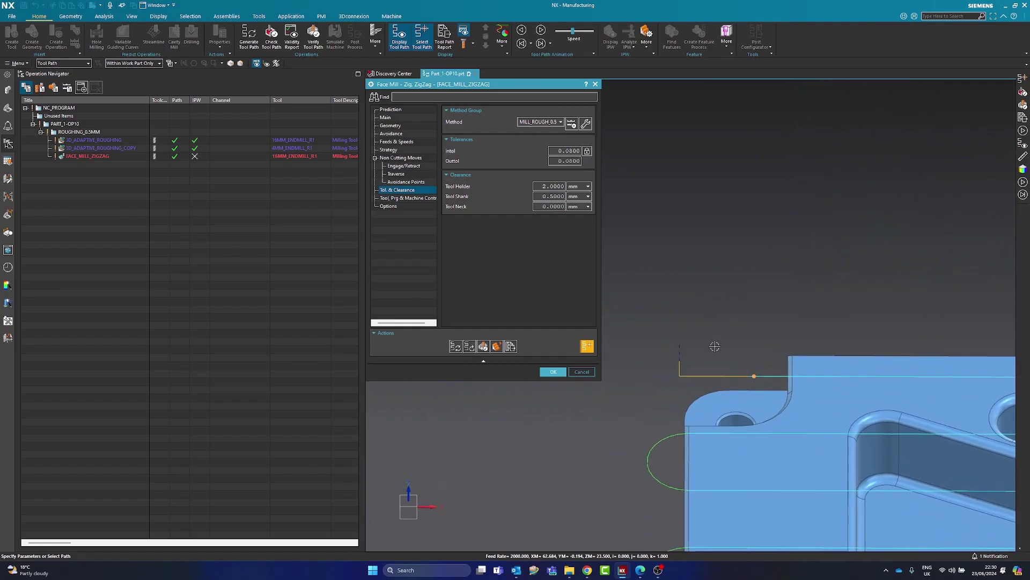
middle_drag(709, 376, 685, 340)
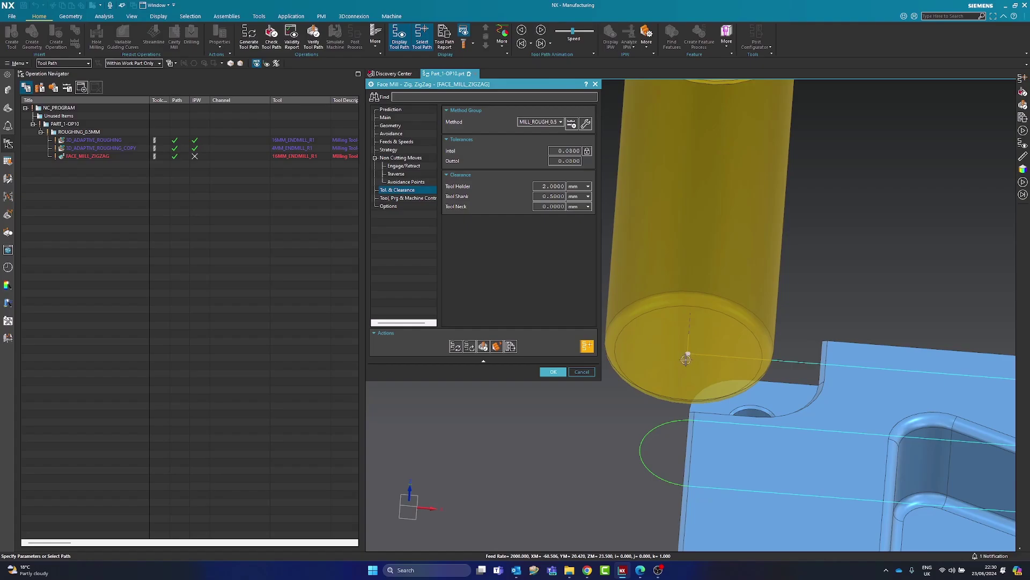
middle_drag(805, 359, 757, 354)
scroll(749, 353, up, 4)
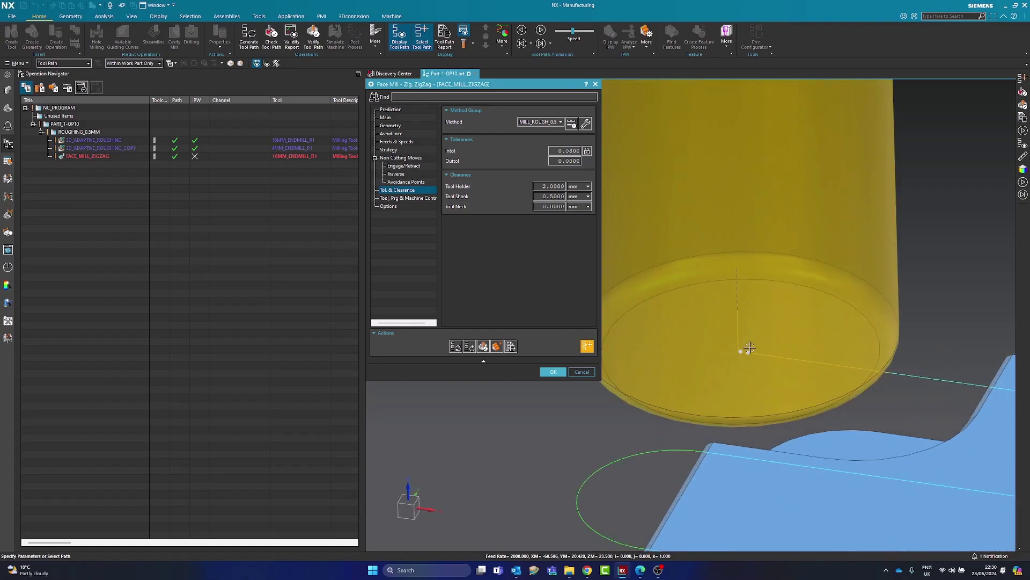
scroll(738, 342, down, 5)
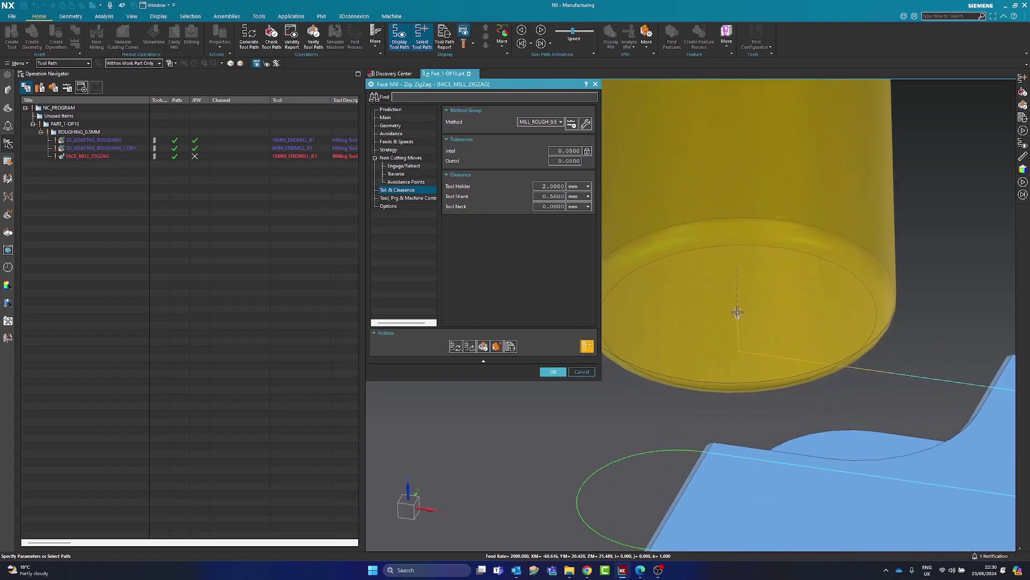
scroll(744, 390, down, 2)
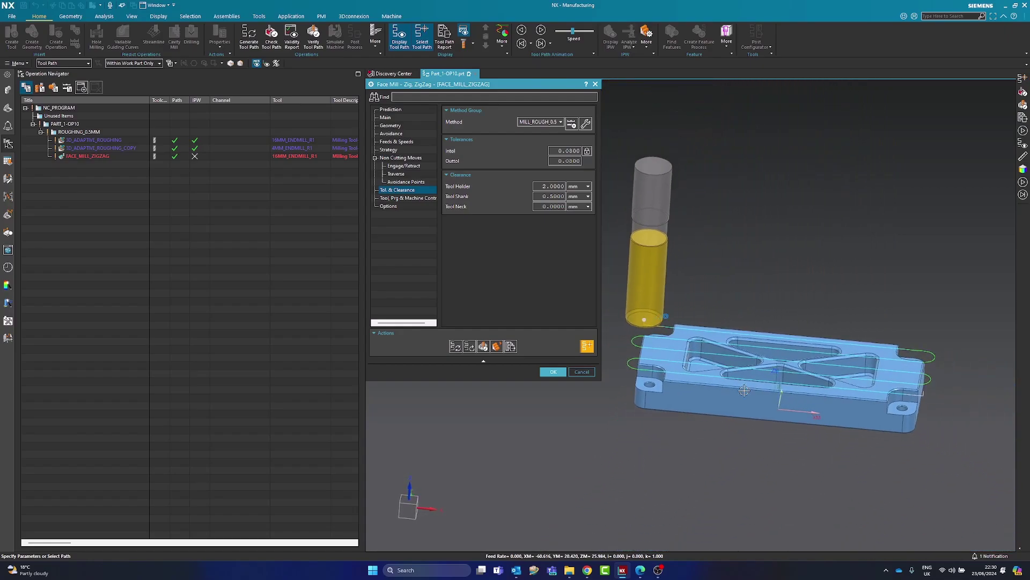
Examine how far the tool overhangs the part's edge along the last zigzag pass.
middle_drag(746, 389, 788, 385)
scroll(853, 375, up, 5)
click(825, 342)
drag(824, 342, 773, 342)
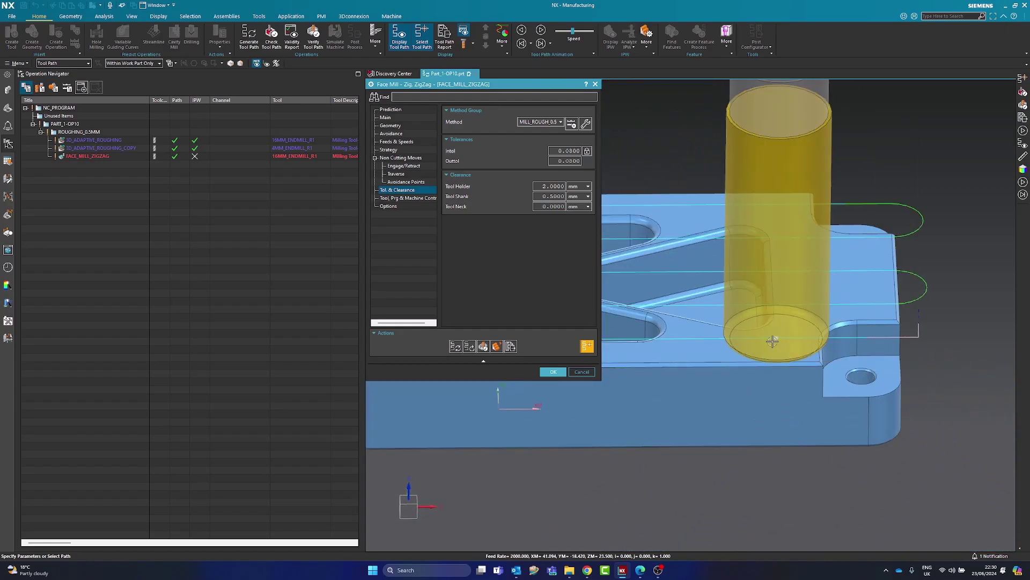
scroll(773, 382, down, 5)
middle_drag(774, 382, 768, 354)
scroll(716, 335, up, 10)
middle_drag(770, 264, 721, 324)
scroll(746, 309, down, 5)
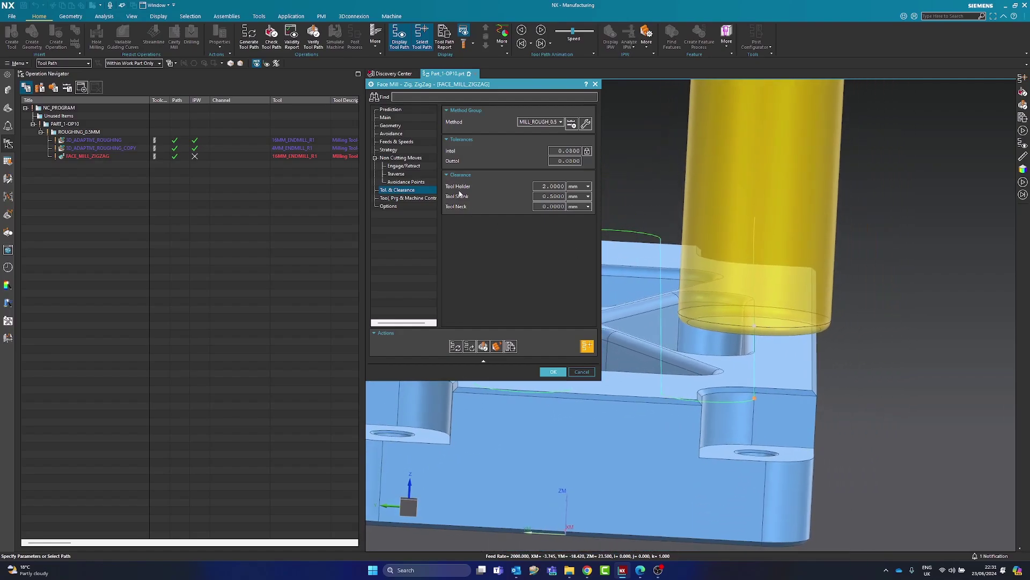
Set the stepover to 80% of the tool's flat diameter, regenerate the tool path, and check the tool across the passes.
click(386, 117)
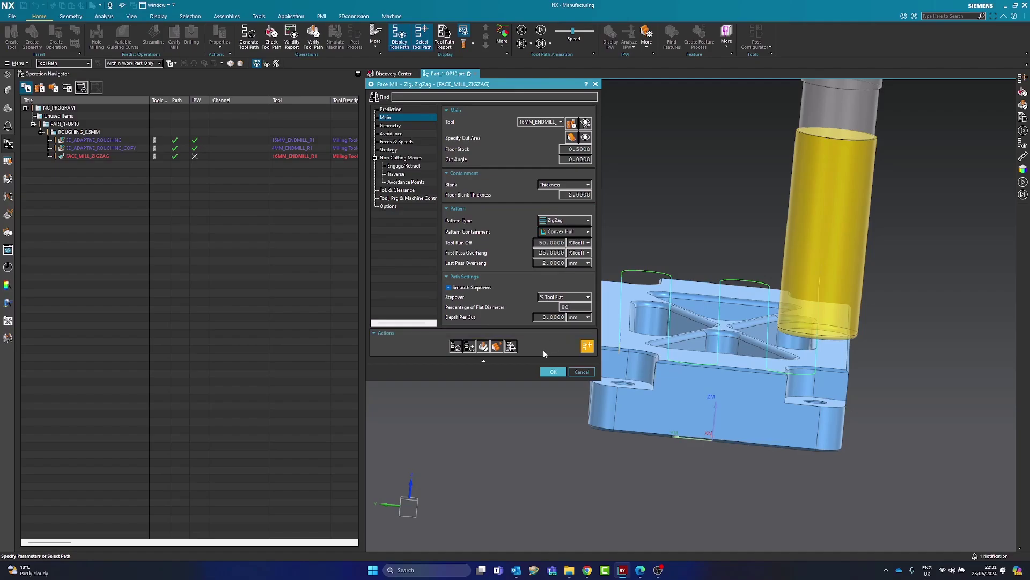
click(455, 347)
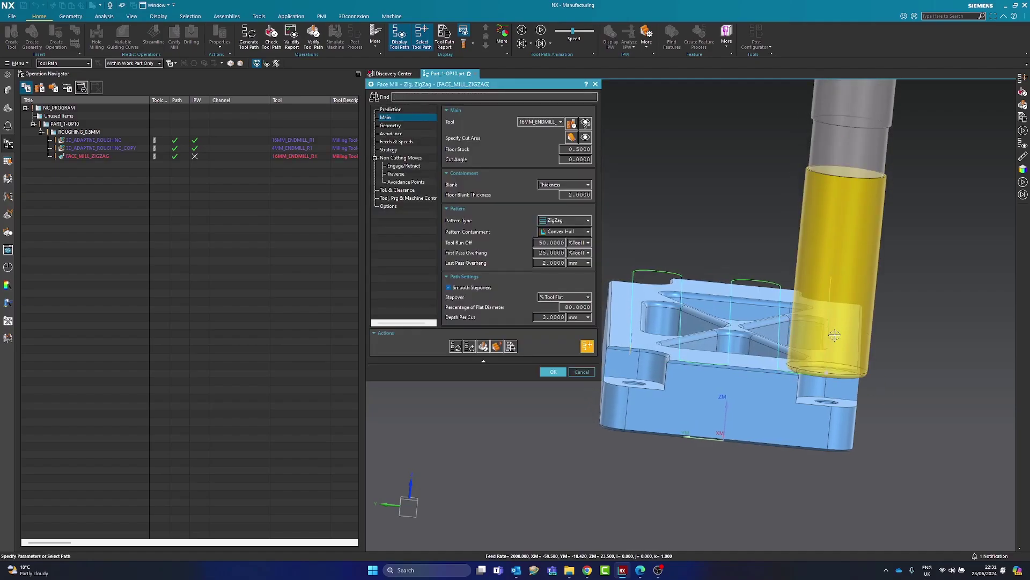
click(832, 325)
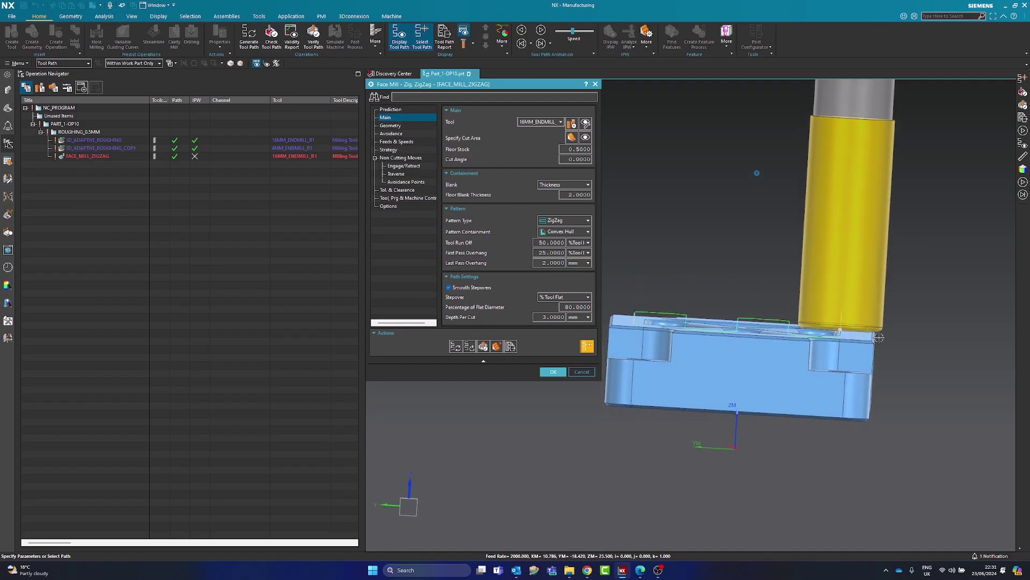
scroll(884, 339, up, 5)
middle_drag(884, 338, 821, 329)
scroll(787, 323, down, 3)
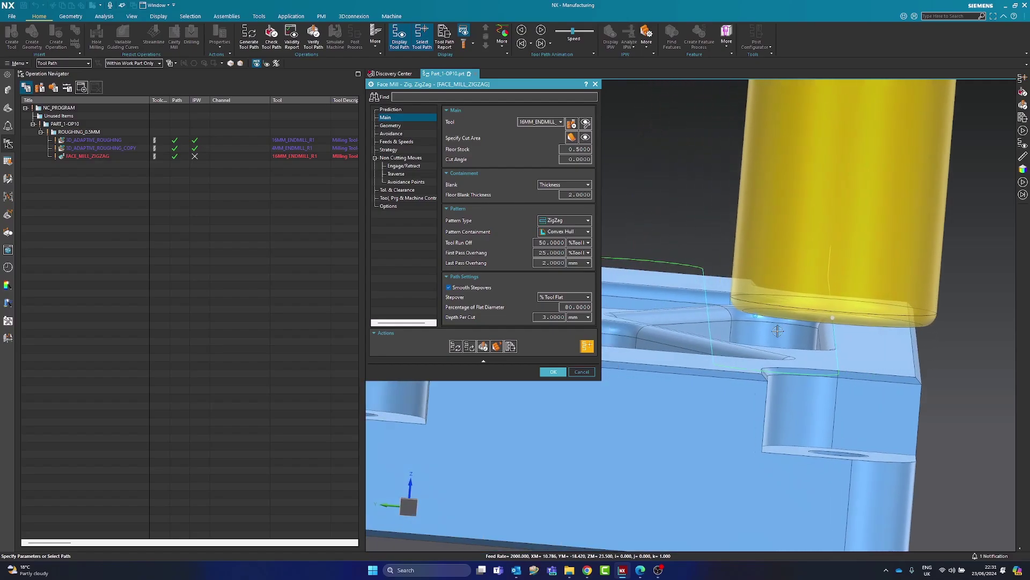
click(785, 322)
click(667, 305)
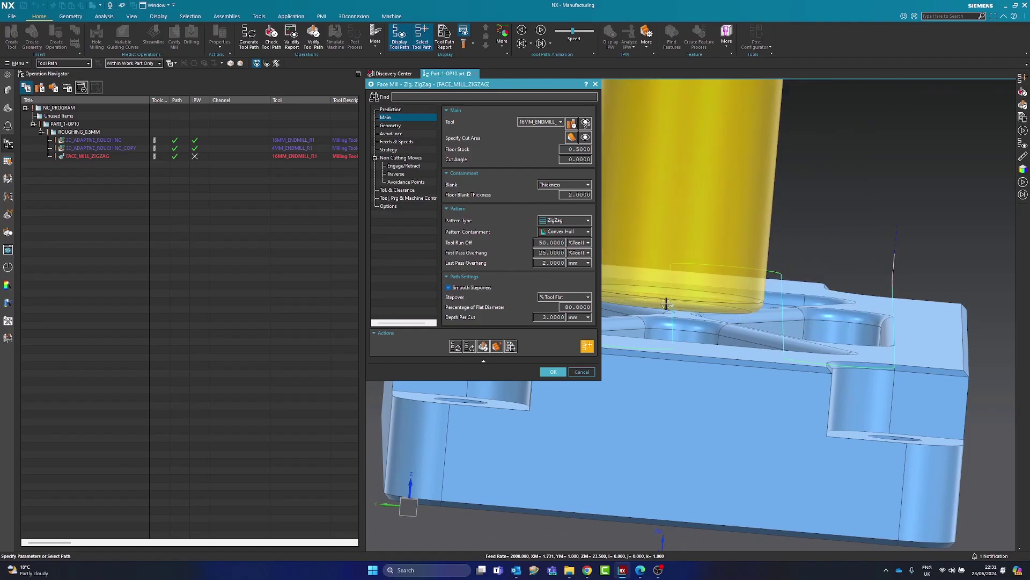
click(558, 300)
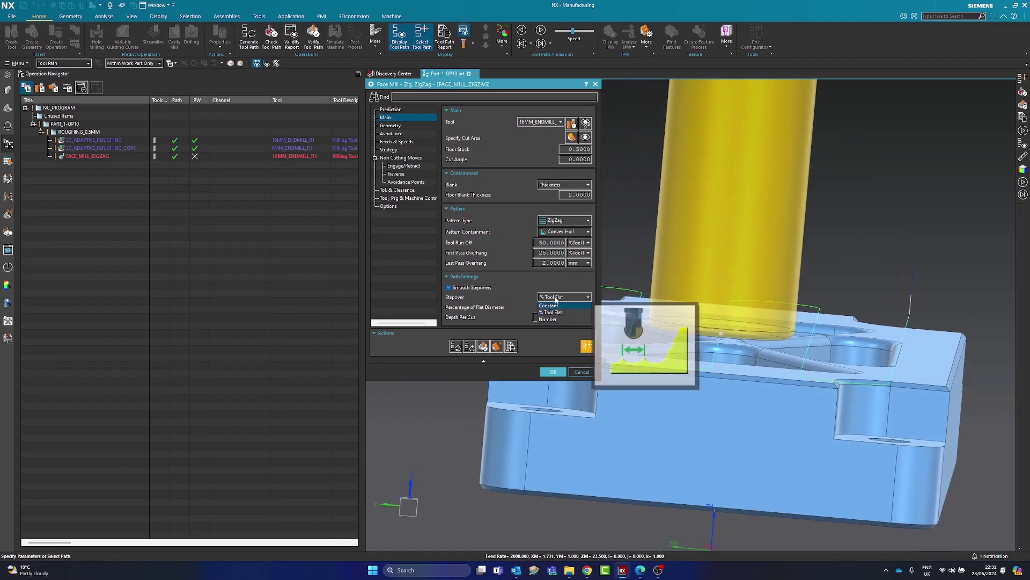
click(557, 299)
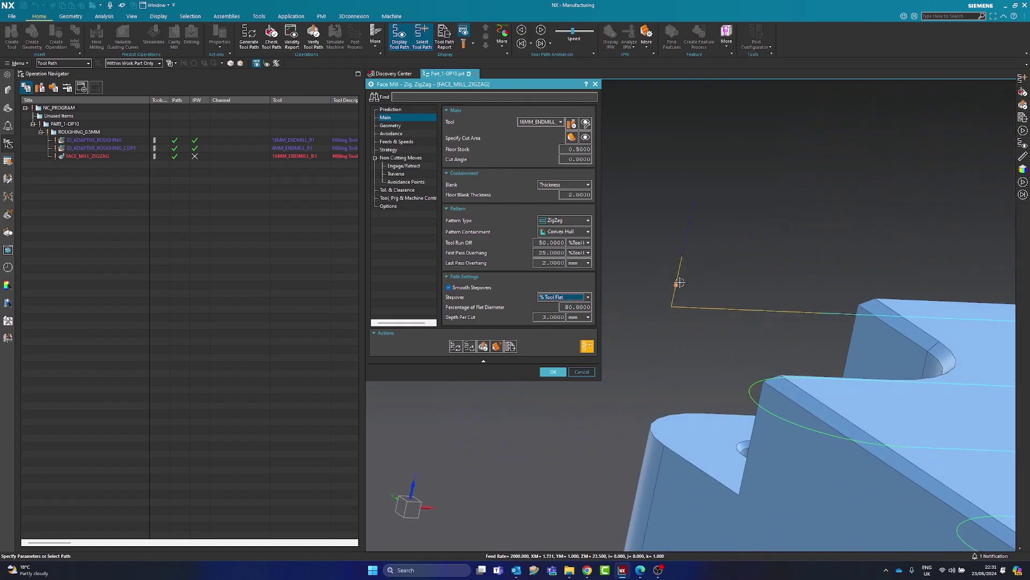
Set the open-area engage length to 55% of the tool, regenerate the tool path, and check the entry move.
click(406, 167)
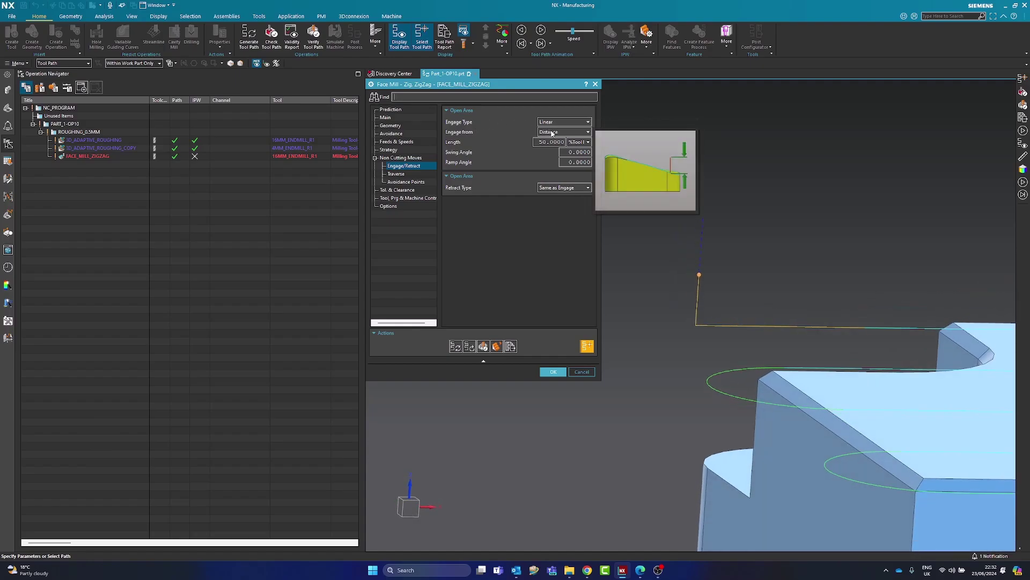
click(552, 134)
click(552, 133)
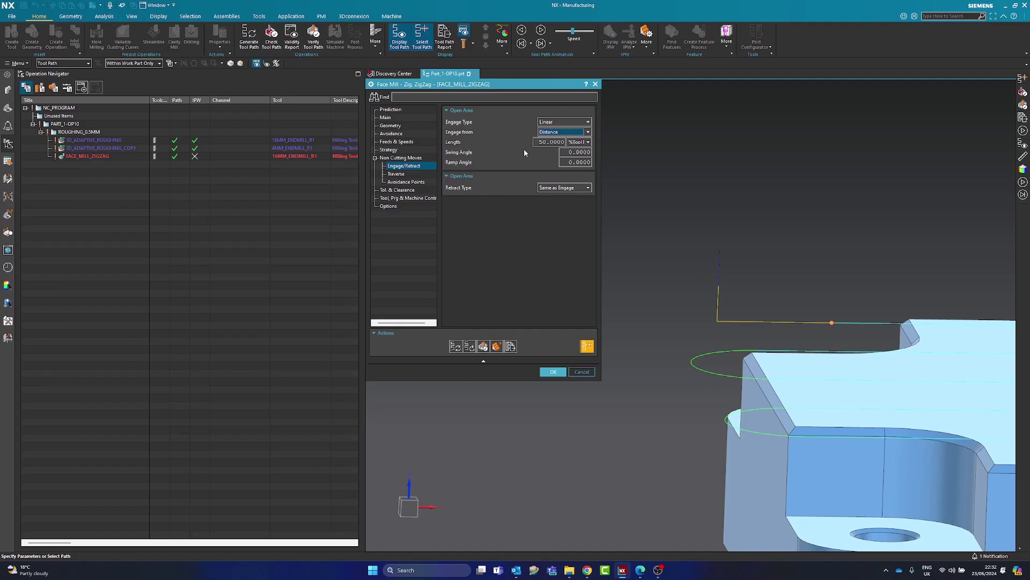
click(579, 143)
click(579, 142)
click(456, 345)
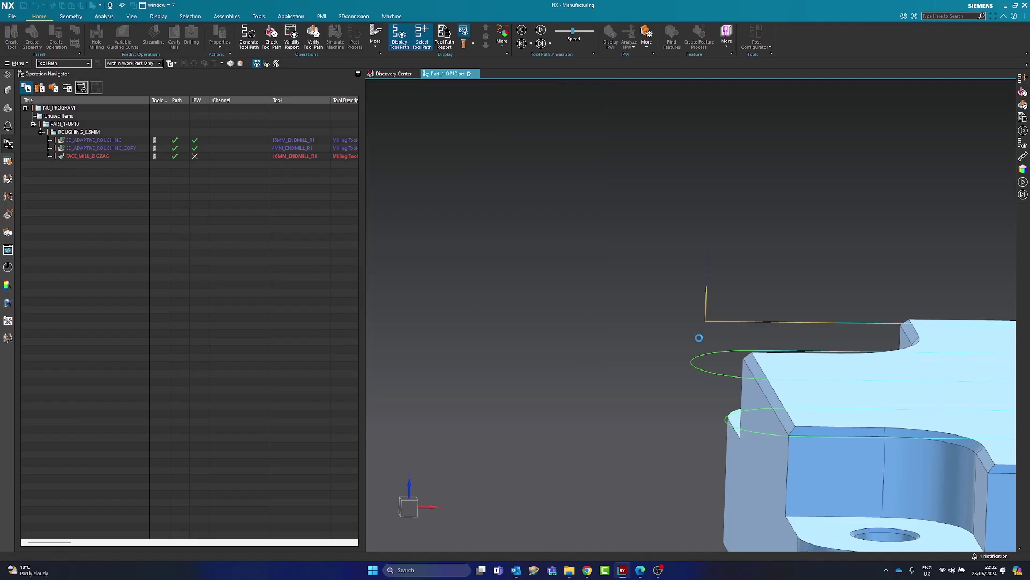
mouse_move(660, 268)
middle_down()
mouse_move(669, 280)
mouse_move(697, 258)
middle_up()
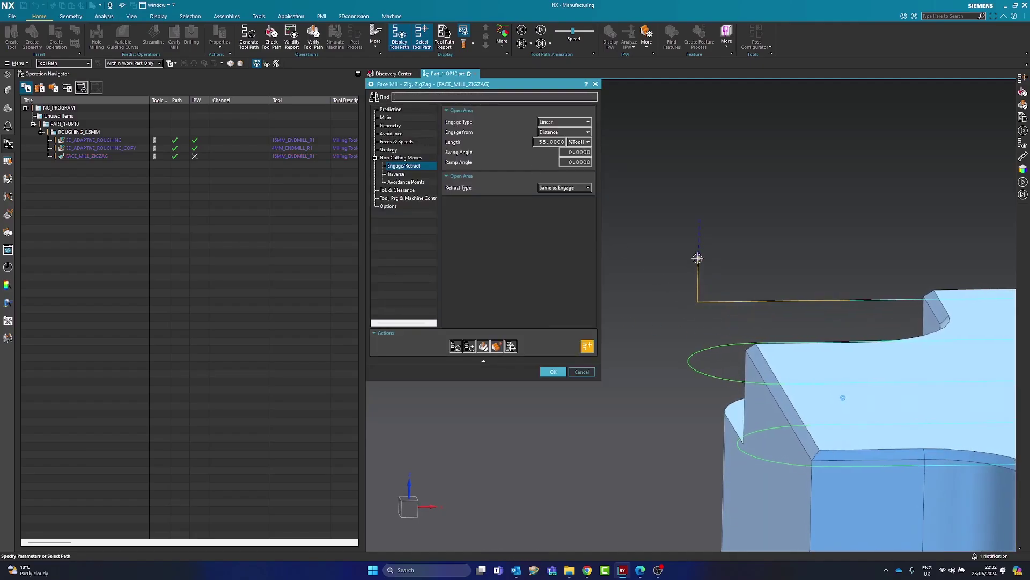
middle_drag(699, 302, 716, 322)
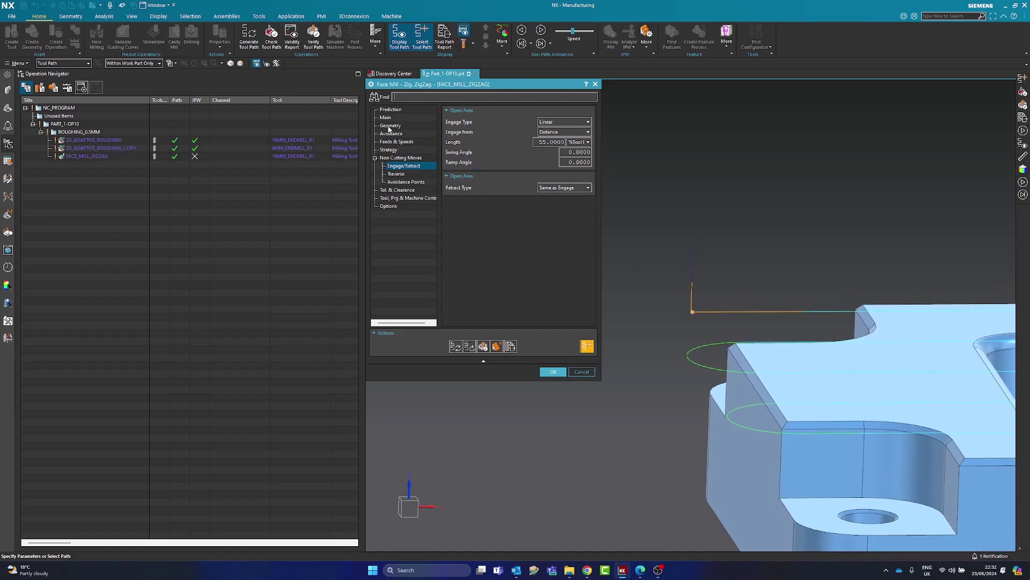
Set the last pass overhang to 4 mm and regenerate the face mill tool path.
click(386, 118)
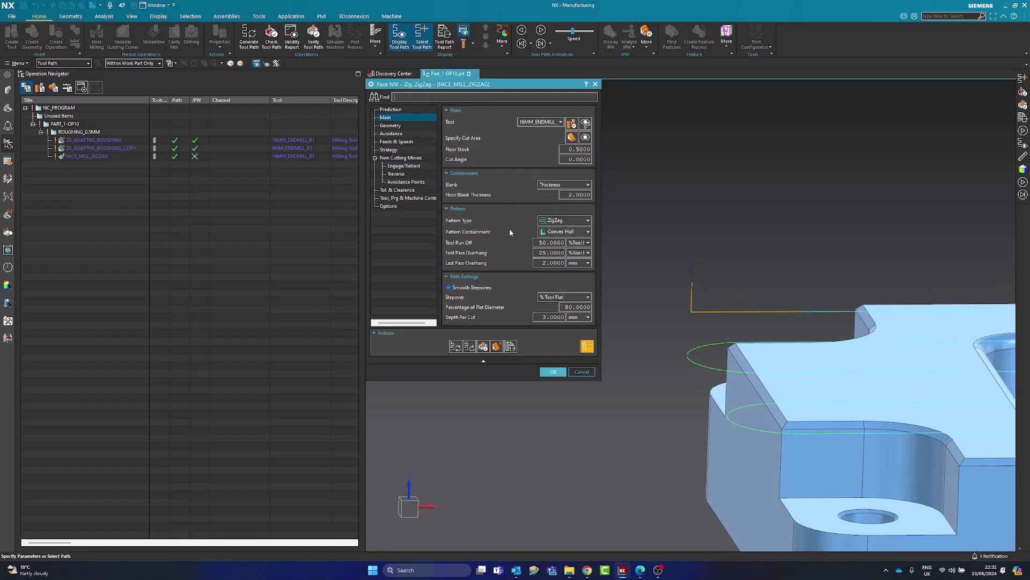
mouse_move(474, 264)
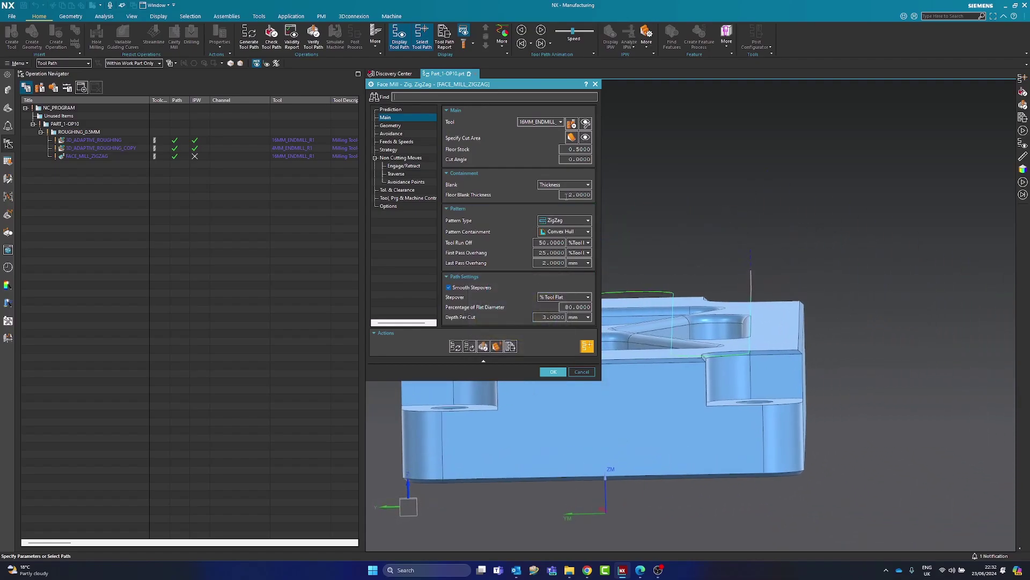
click(551, 262)
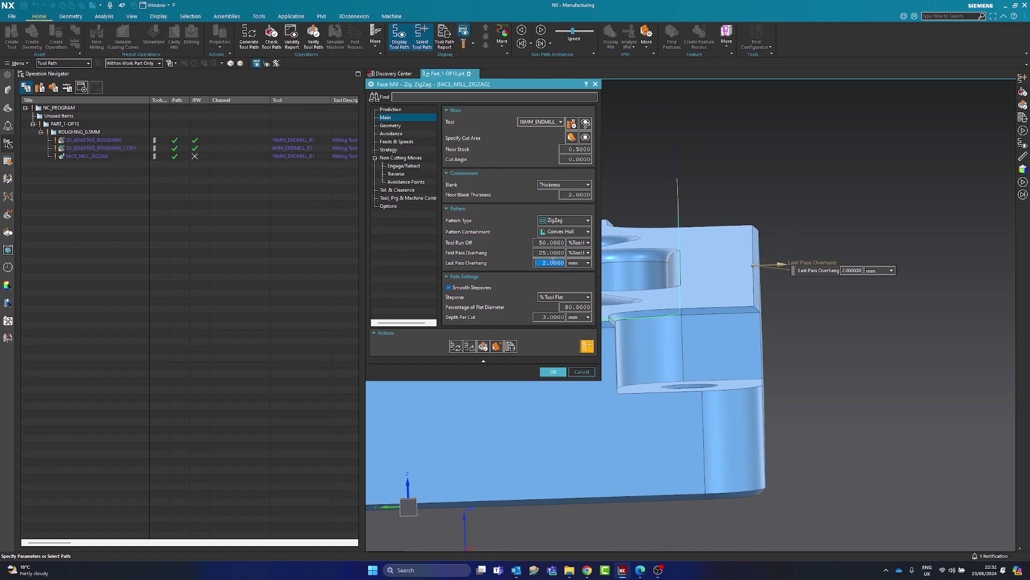
click(555, 262)
text(4)
key(Tab)
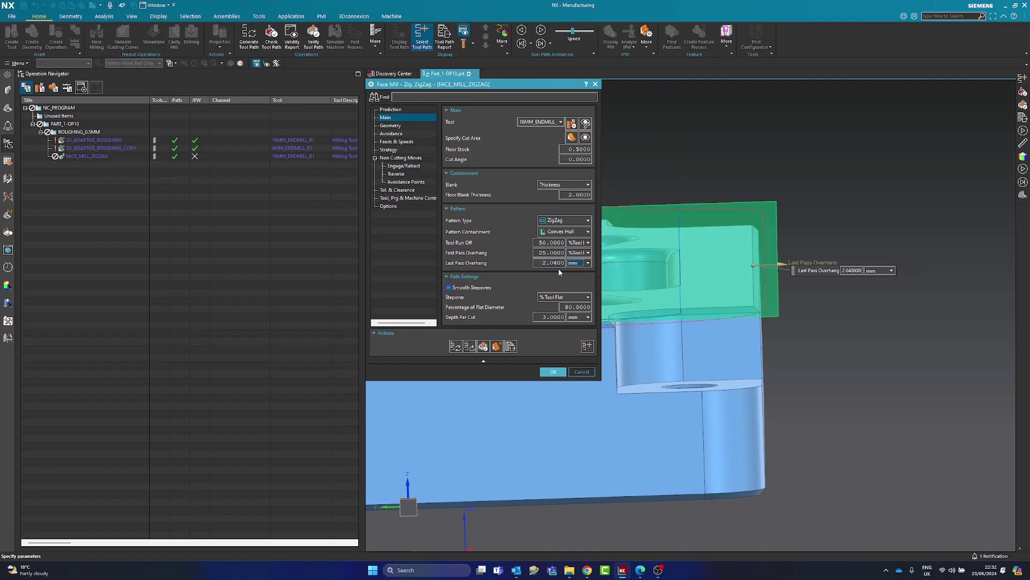
click(548, 263)
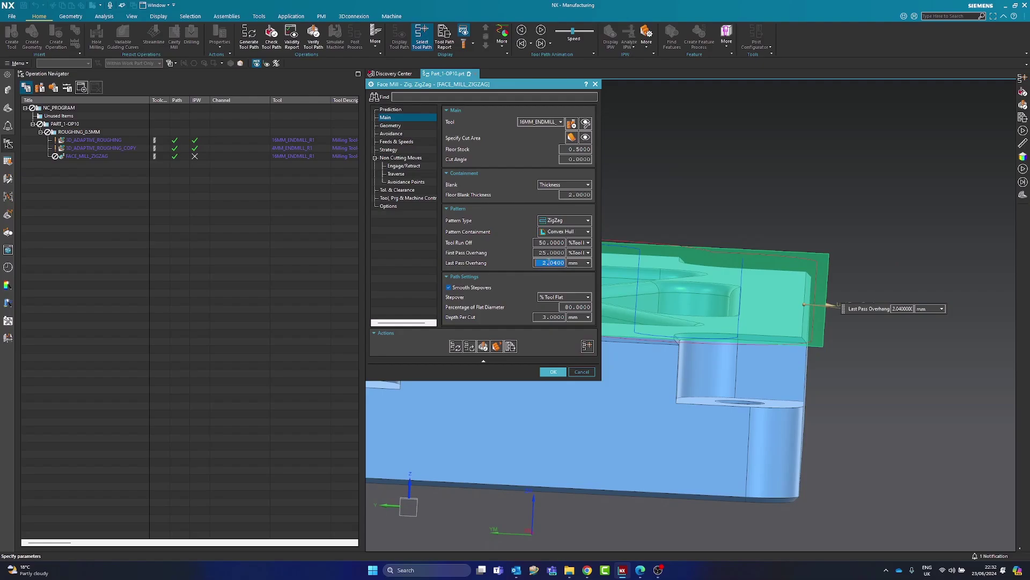
key(Tab)
click(456, 347)
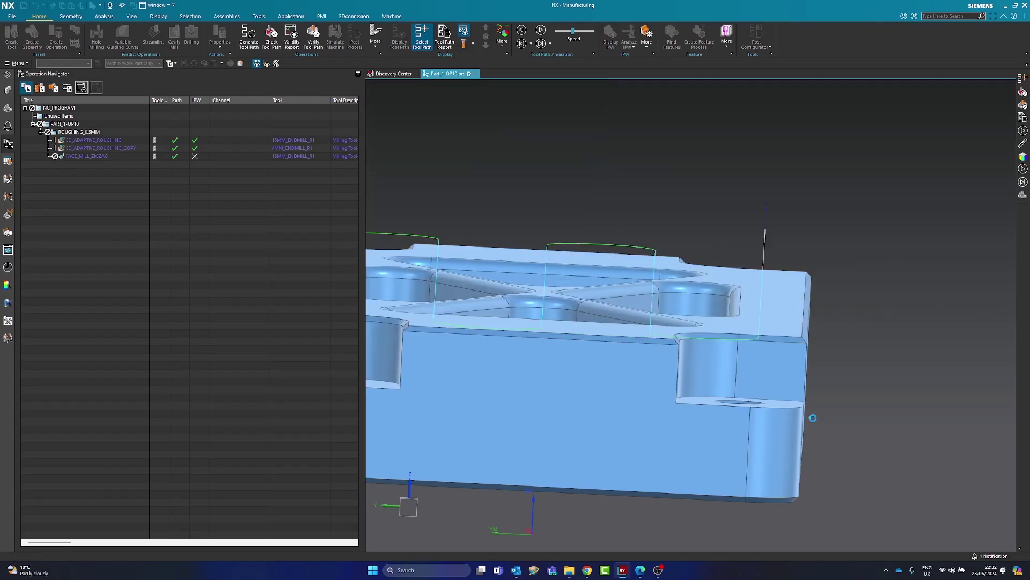
Check the tool's overhang and edge coverage on the regenerated first and last zigzag passes.
click(763, 296)
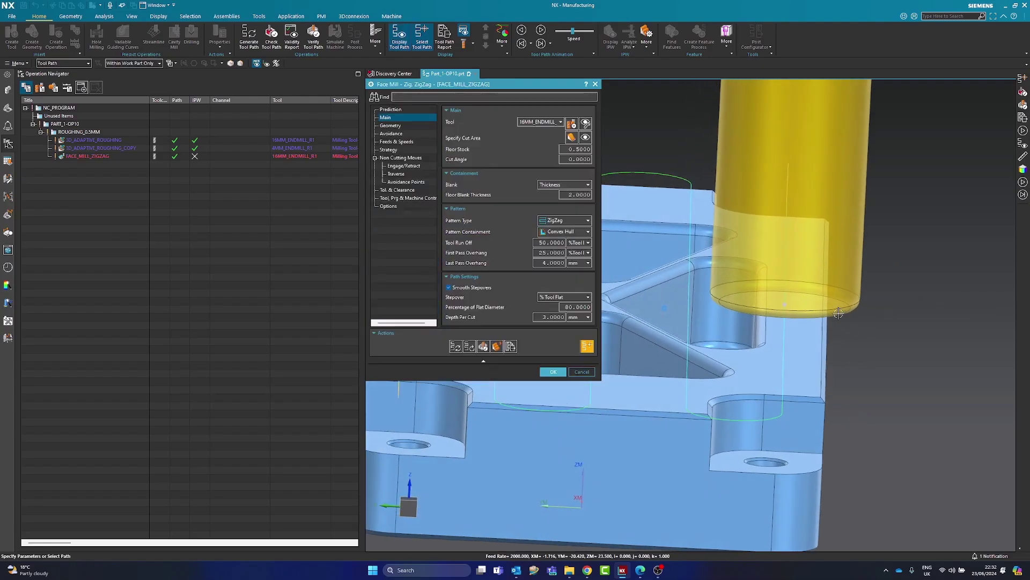
click(716, 320)
click(713, 286)
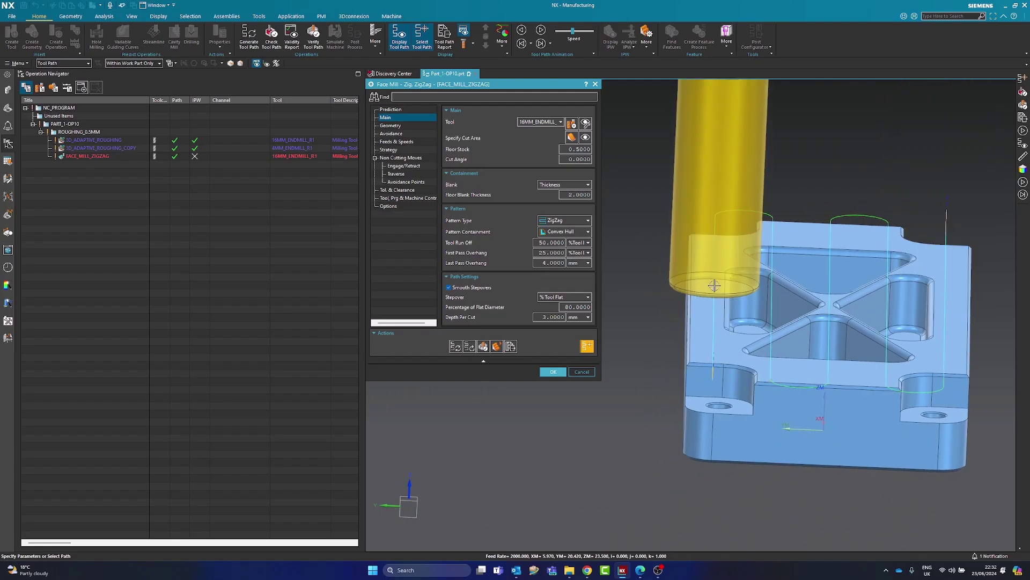
middle_drag(642, 273, 599, 266)
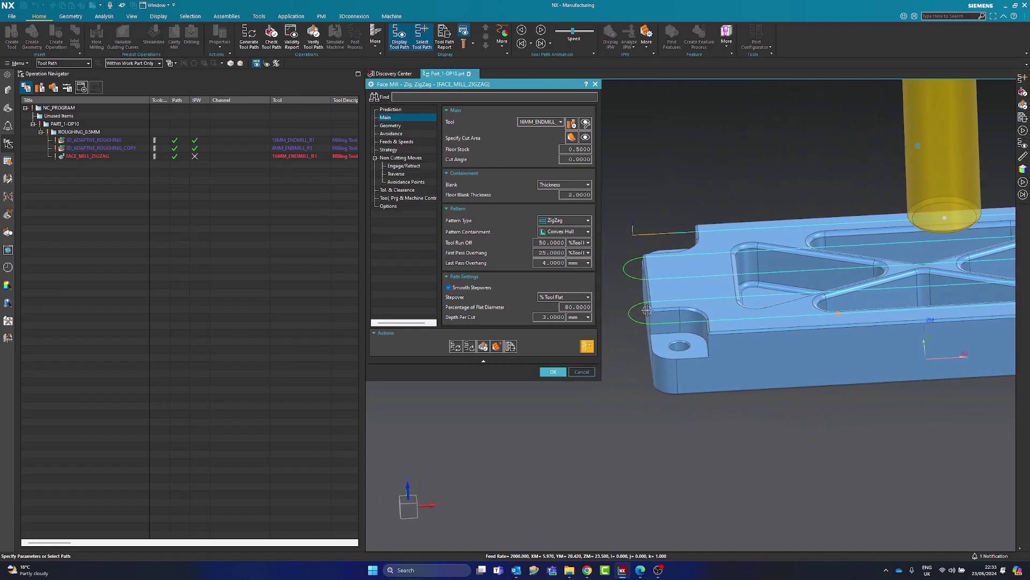
Try a tool run off of 100% of the tool diameter and regenerate the face mill tool path.
mouse_move(451, 244)
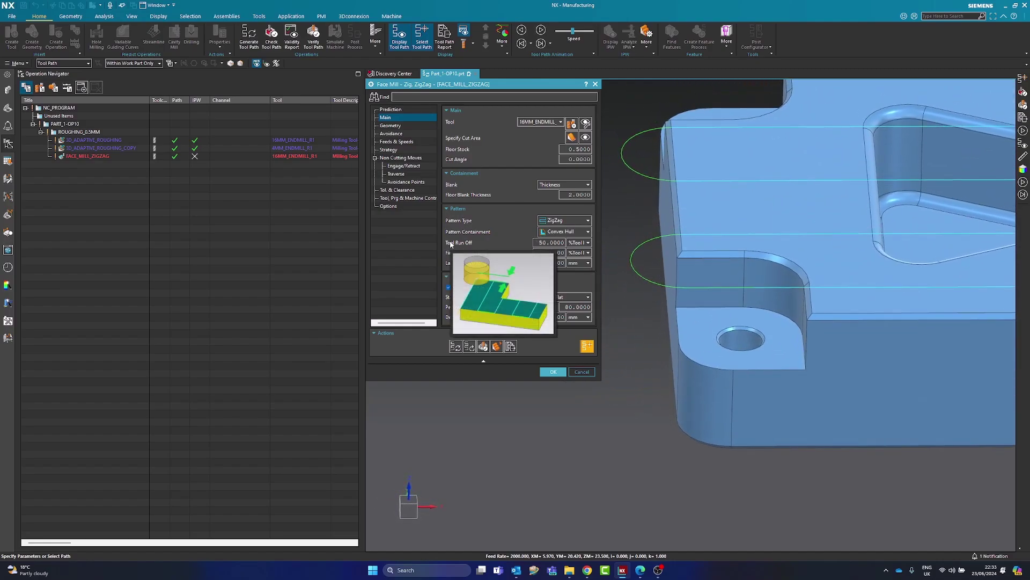
click(548, 243)
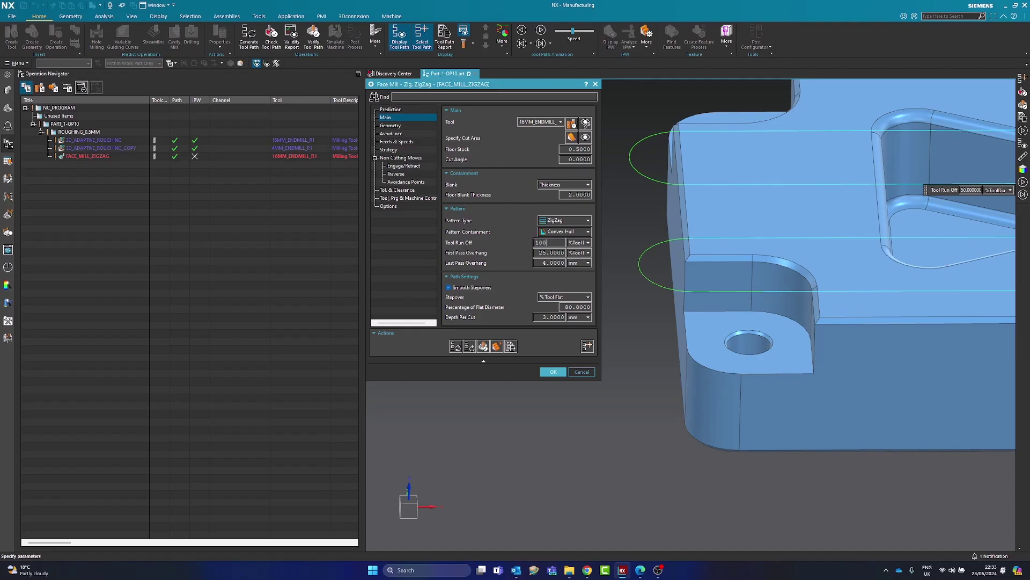
click(457, 346)
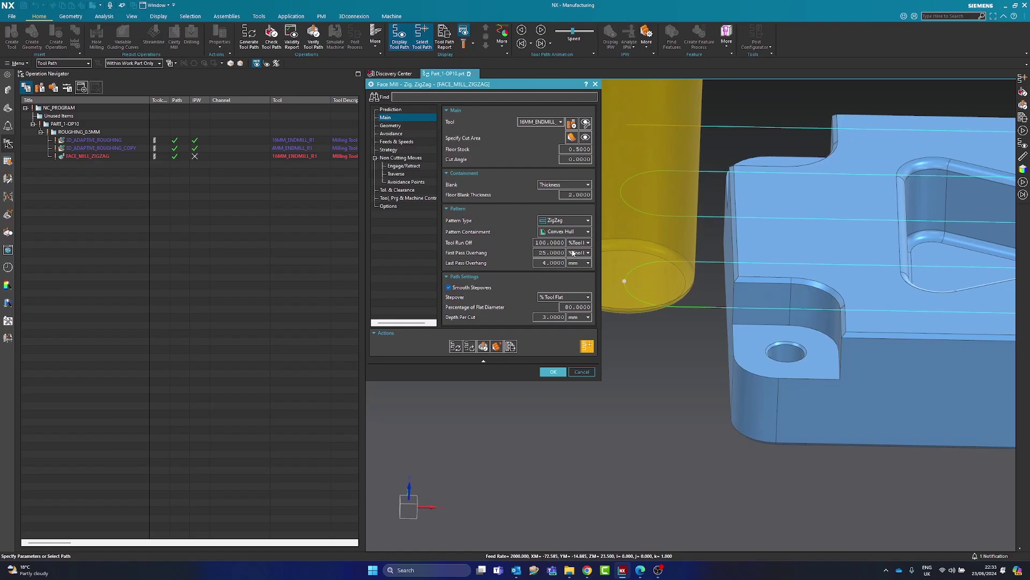
Set the tool run off to 75% of the tool, regenerate the tool path, and check the tool at the turns between passes.
click(543, 242)
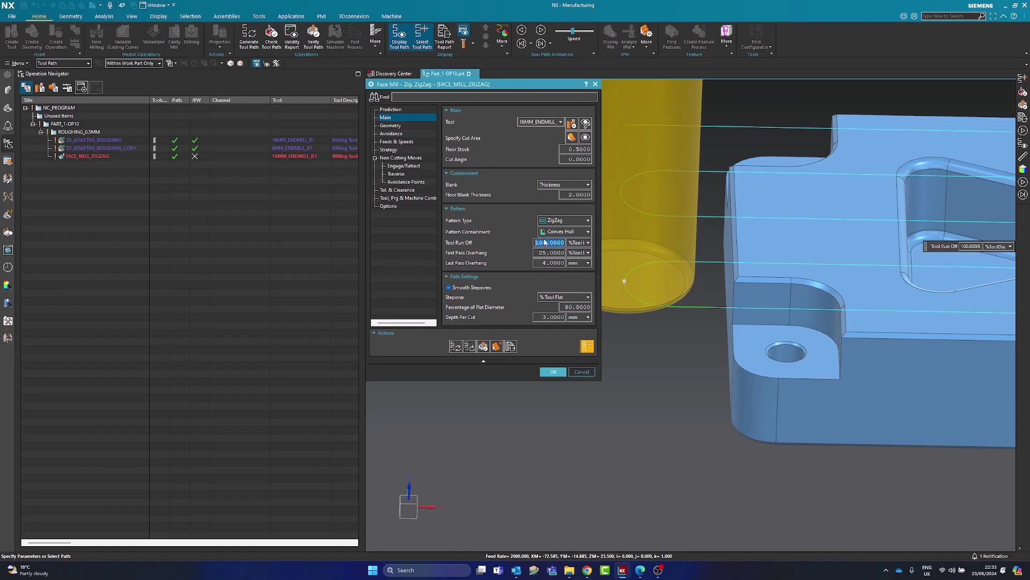
text(75)
key(Return)
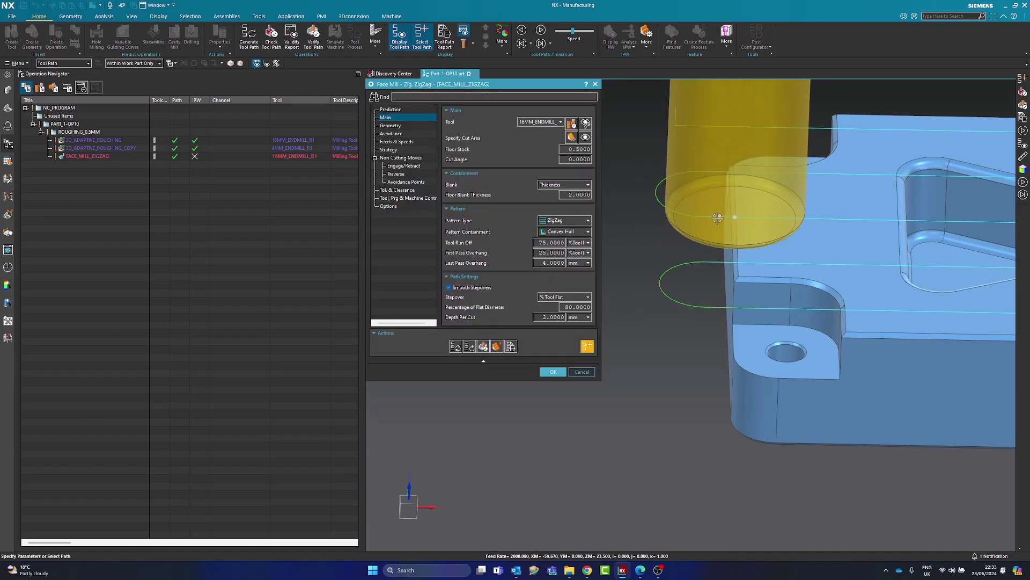
middle_drag(661, 196, 762, 270)
scroll(761, 271, down, 3)
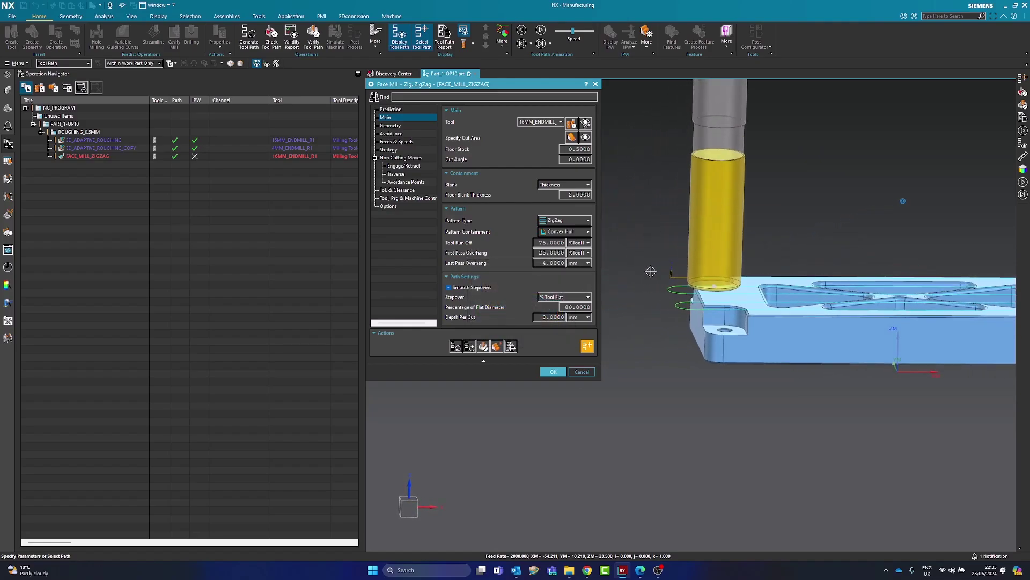
scroll(647, 267, up, 3)
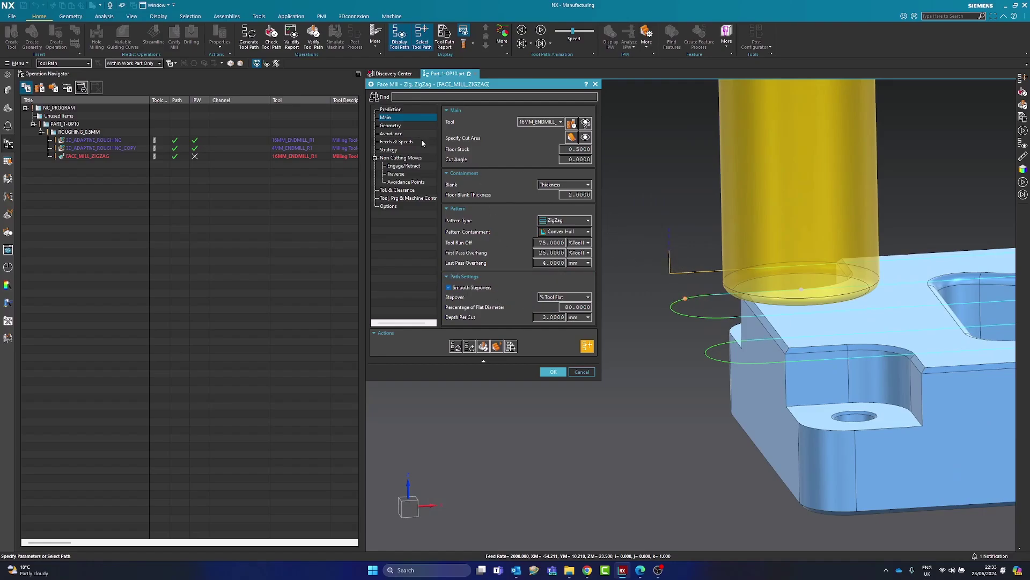
click(406, 126)
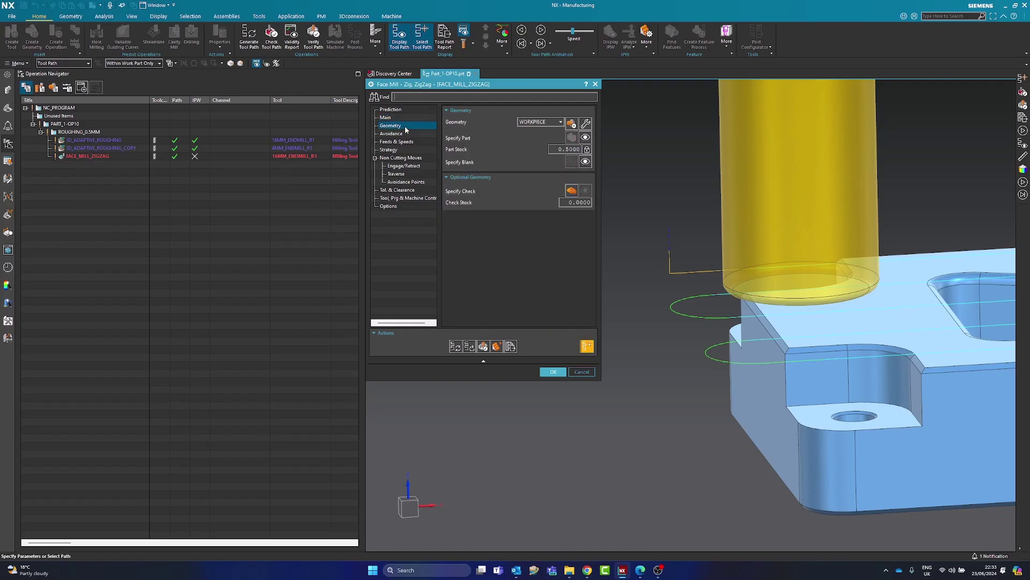
click(399, 166)
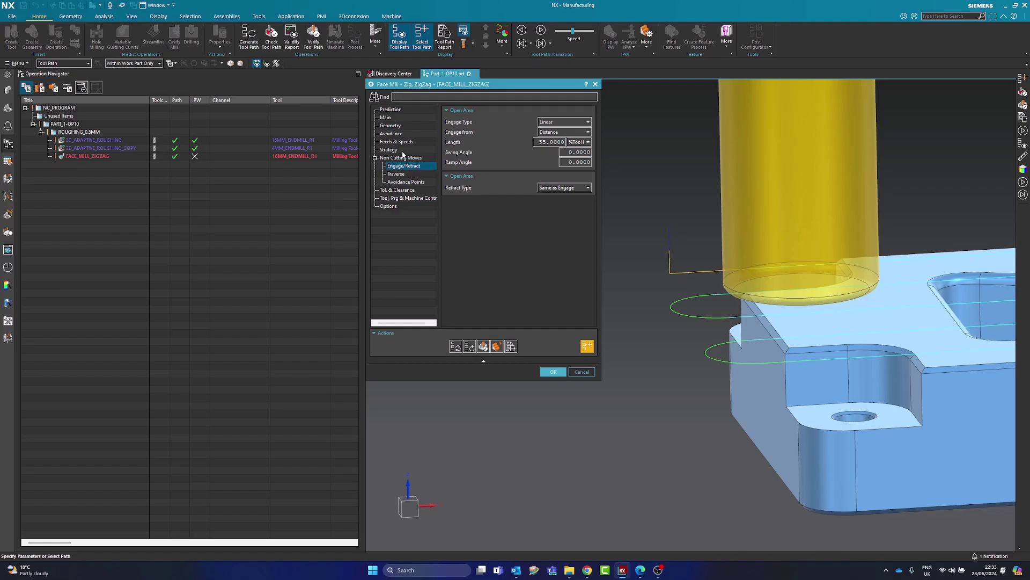
click(395, 126)
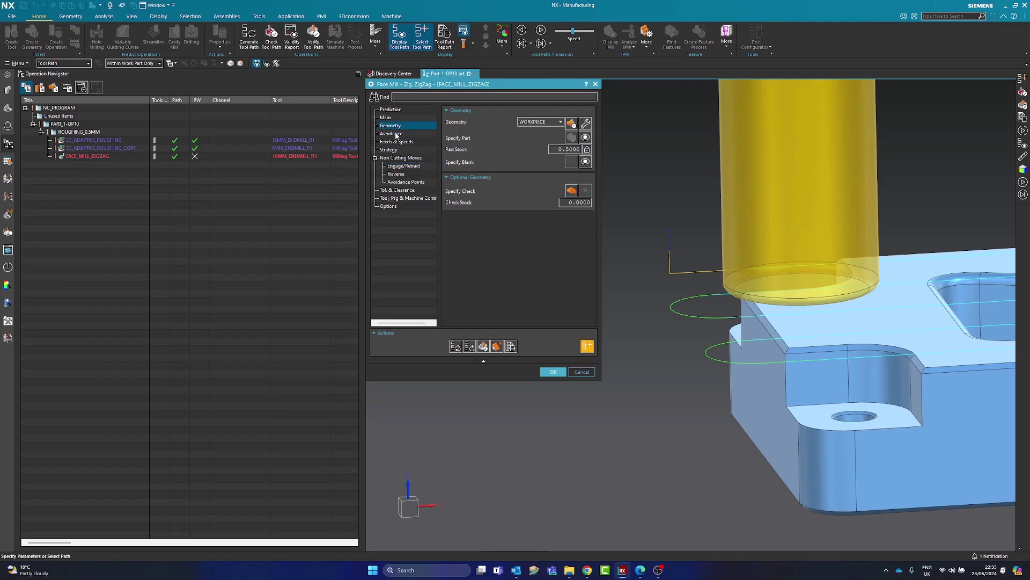
click(396, 134)
click(396, 141)
click(397, 150)
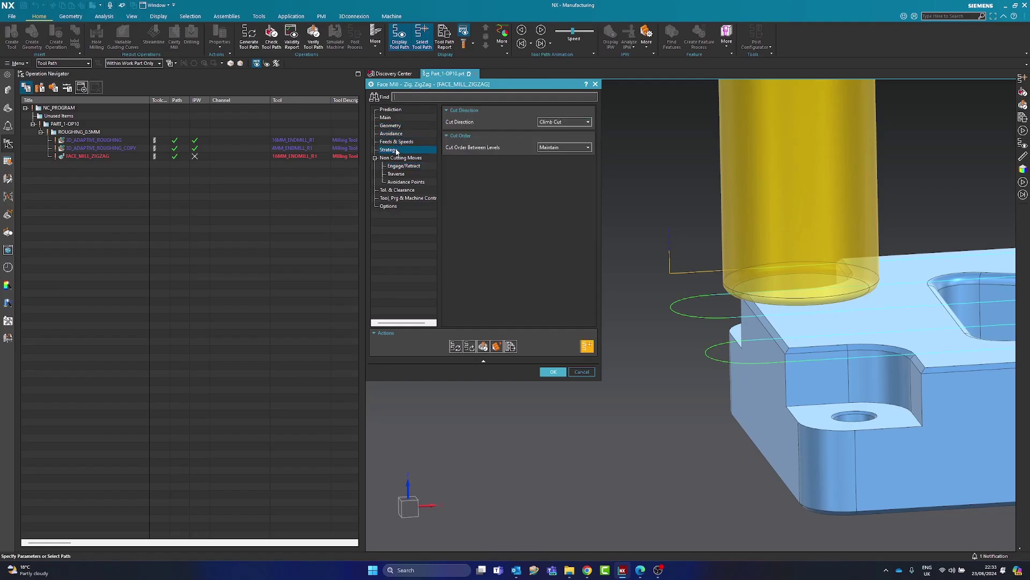
Try engaging the open area from a plane on the part's top face, regenerate, and return to engaging from a distance.
click(397, 166)
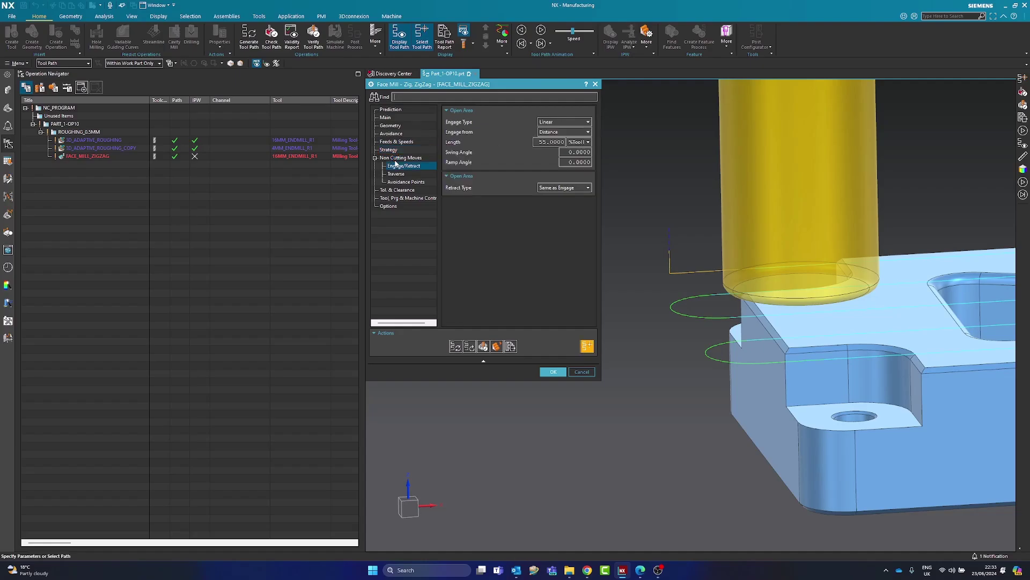
click(553, 132)
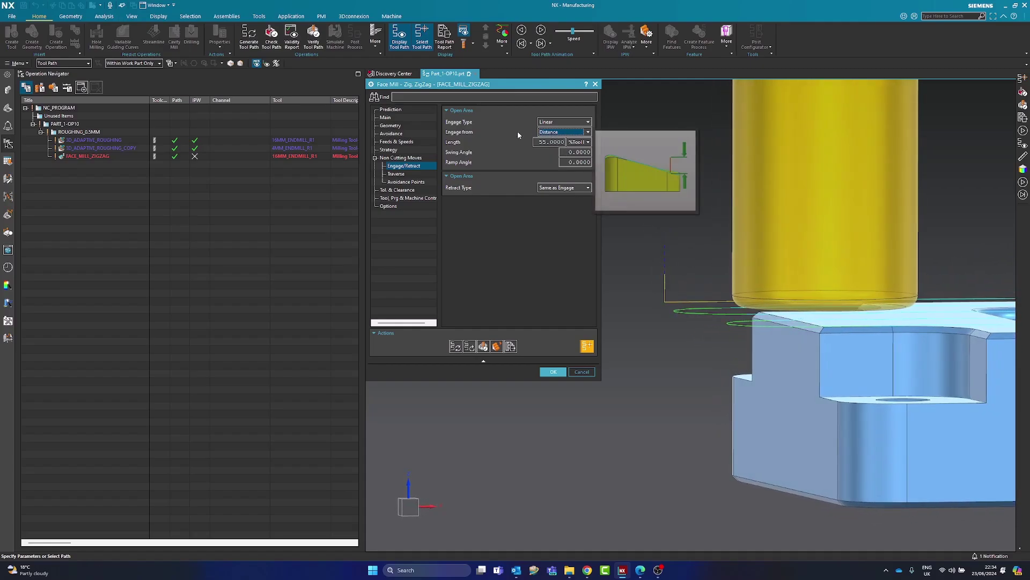
click(556, 135)
click(546, 147)
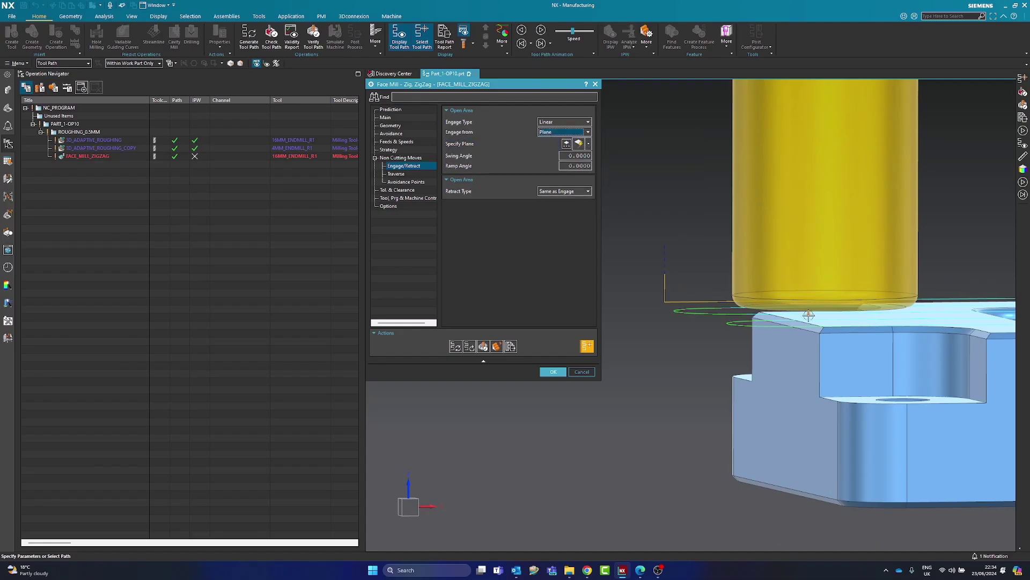
click(527, 144)
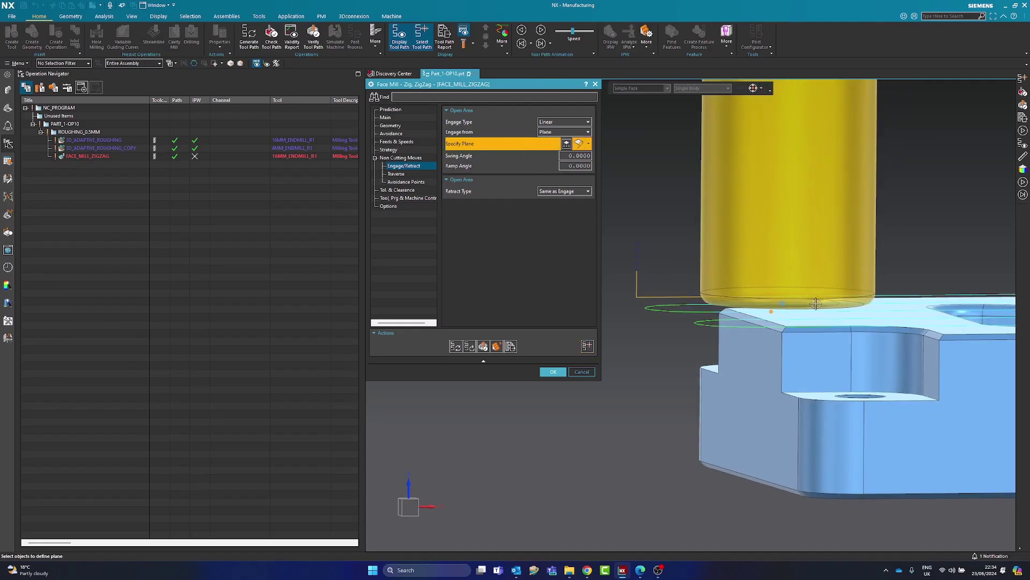
click(852, 322)
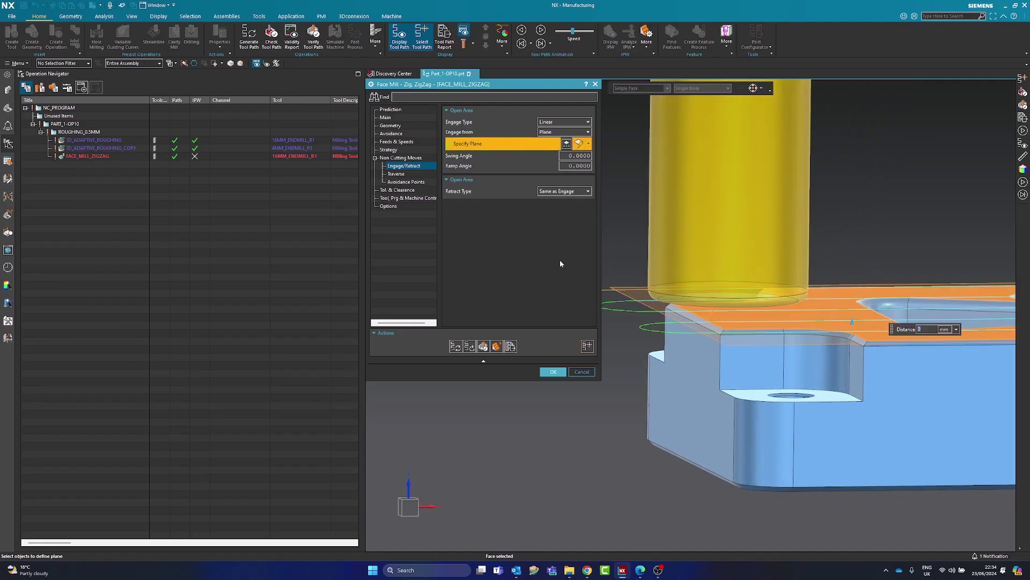
click(456, 347)
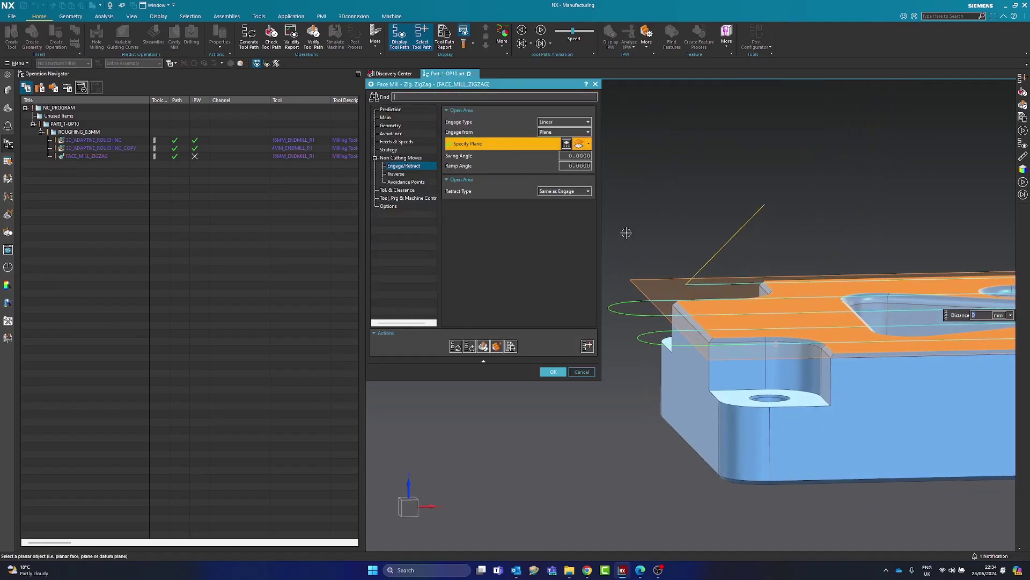
click(590, 145)
click(580, 155)
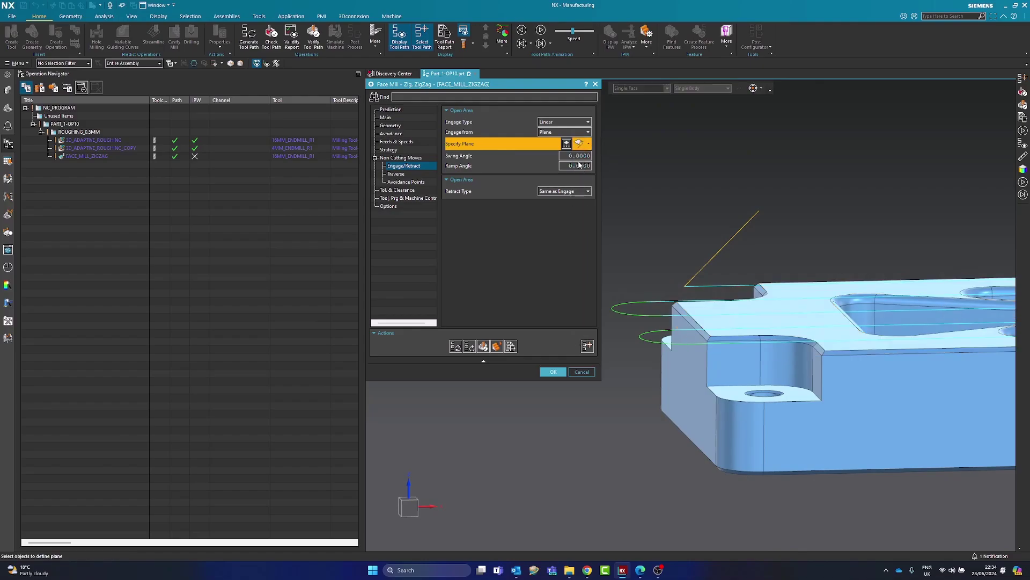
click(544, 141)
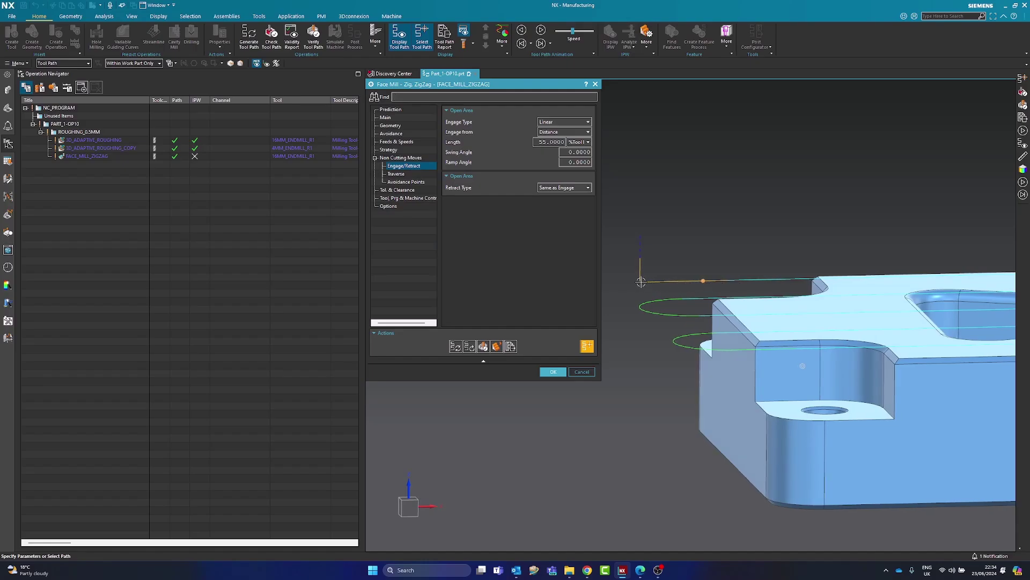
Set the open-area engage length to 10% of the tool, regenerate the tool path, and check the entry and exit moves.
click(743, 238)
click(718, 237)
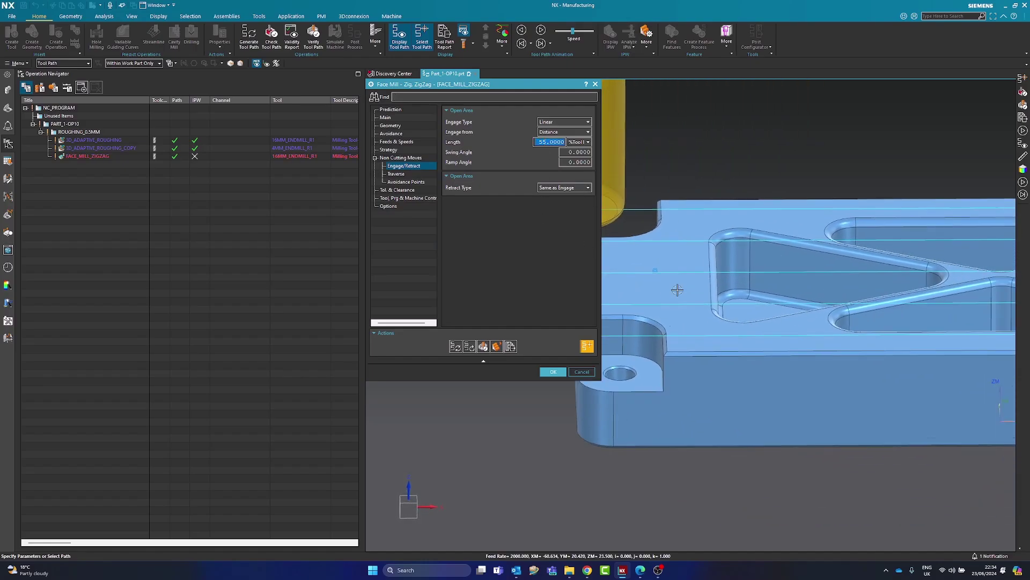
click(840, 251)
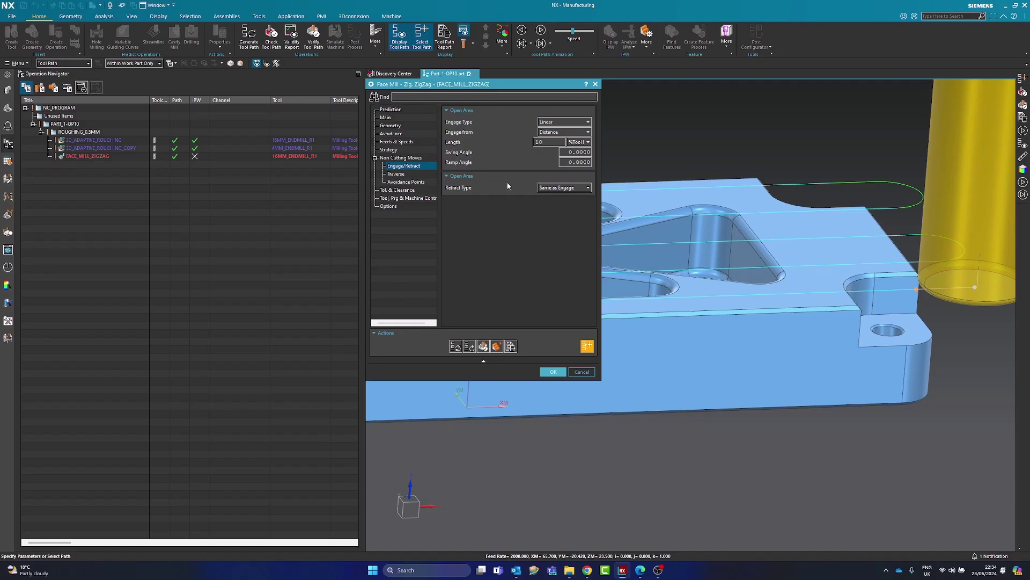
click(456, 346)
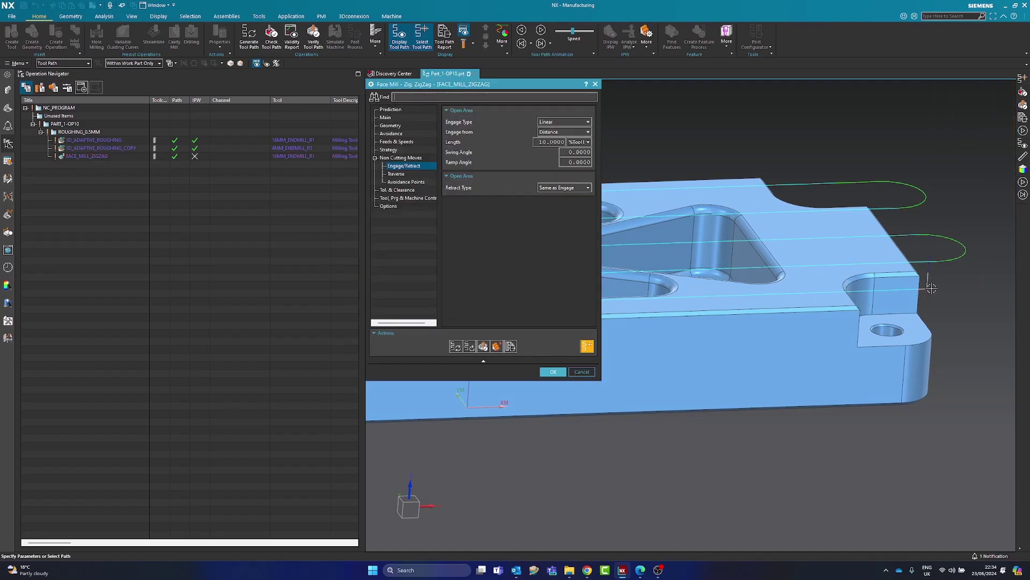
click(929, 289)
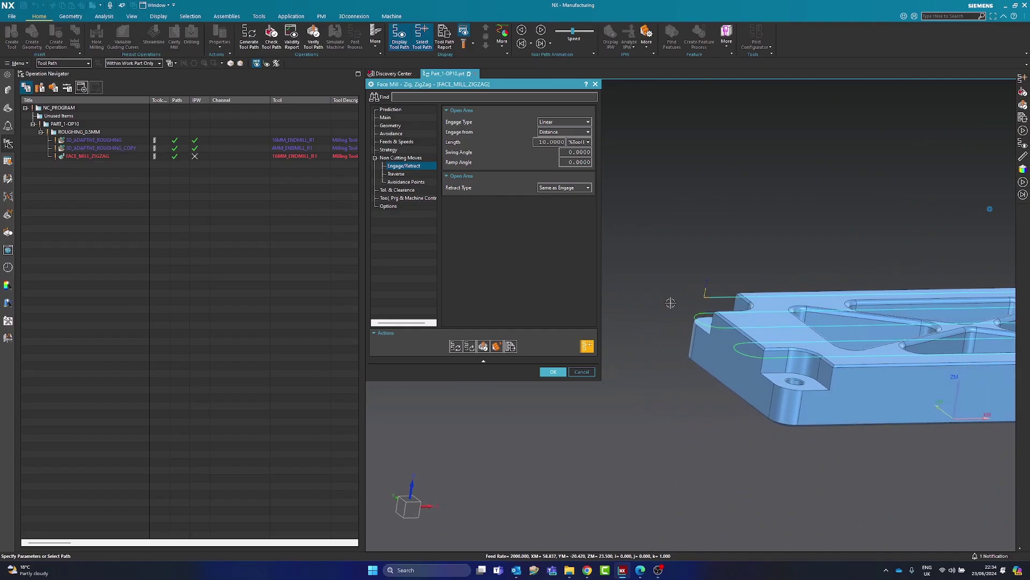
scroll(703, 303, up, 5)
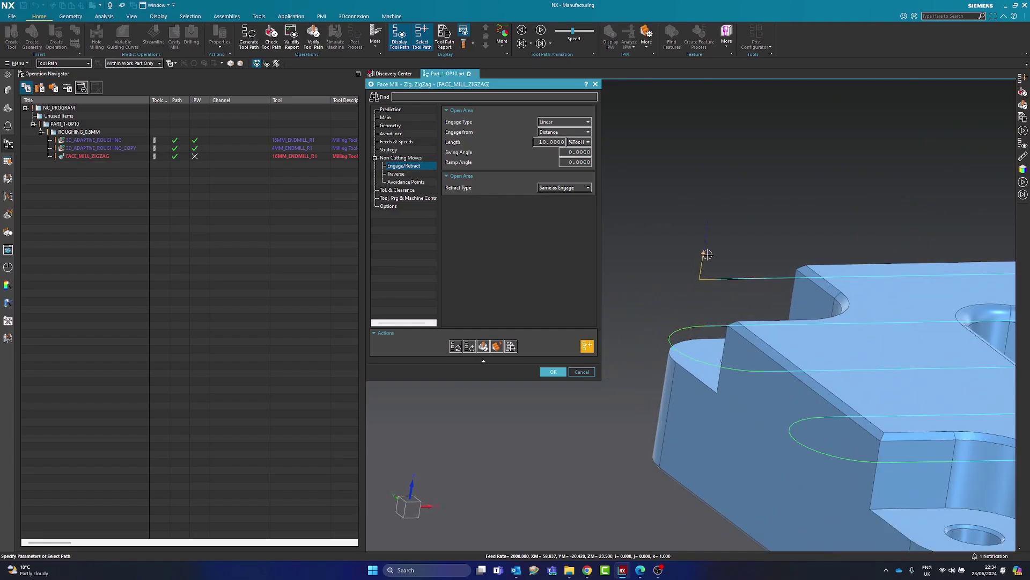
Set the part safe clearance for traverse moves to 0 mm, regenerate the tool path, check the entry, and accept the face mill operation.
click(396, 174)
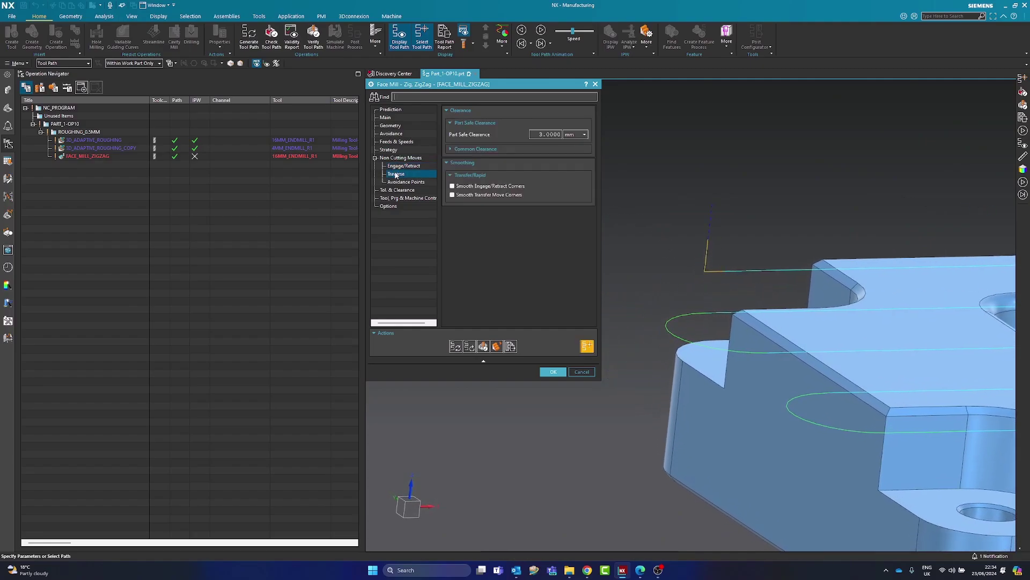
click(465, 150)
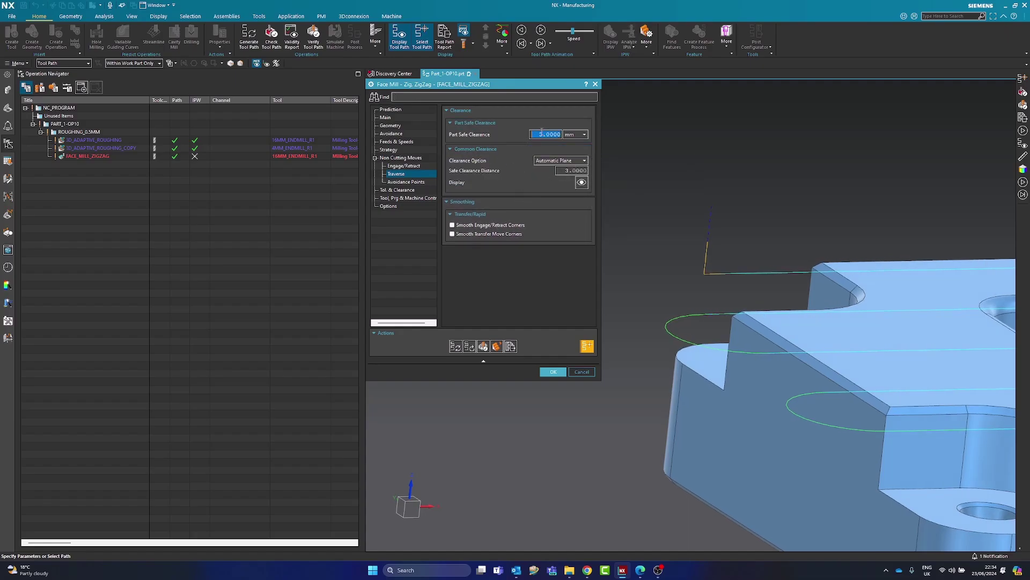
click(456, 346)
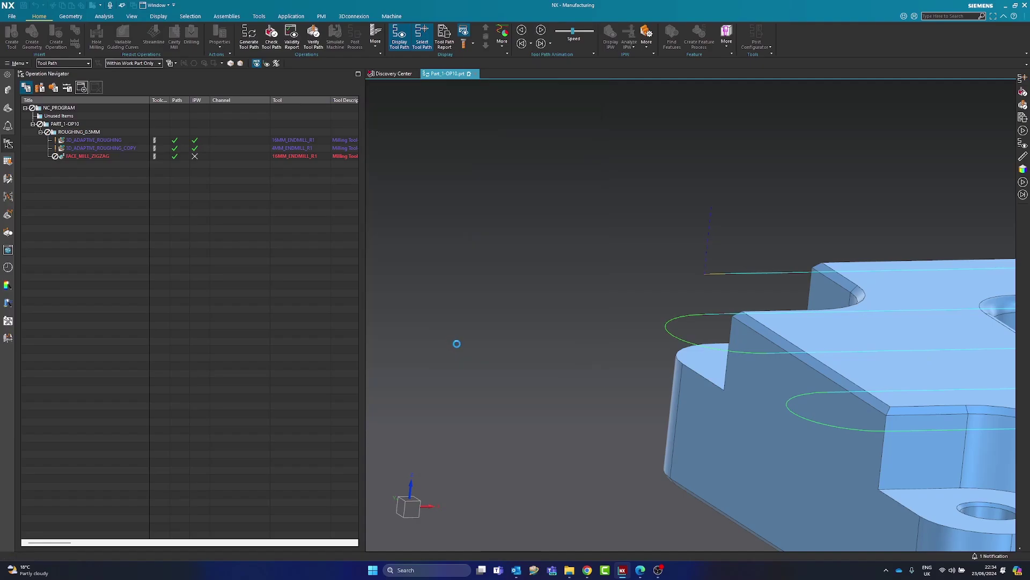
middle_drag(708, 279, 677, 295)
scroll(678, 295, up, 8)
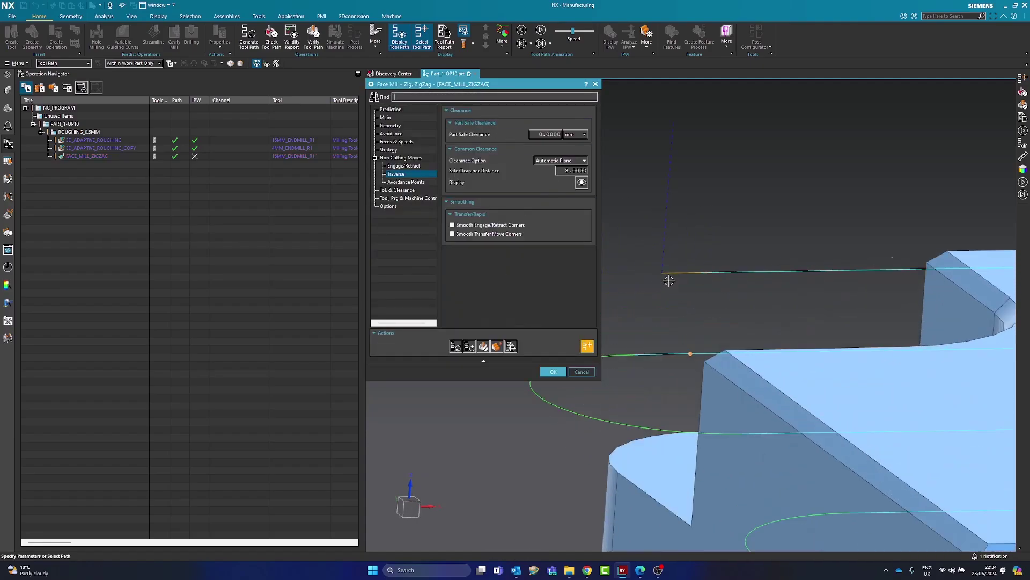
scroll(669, 216, down, 8)
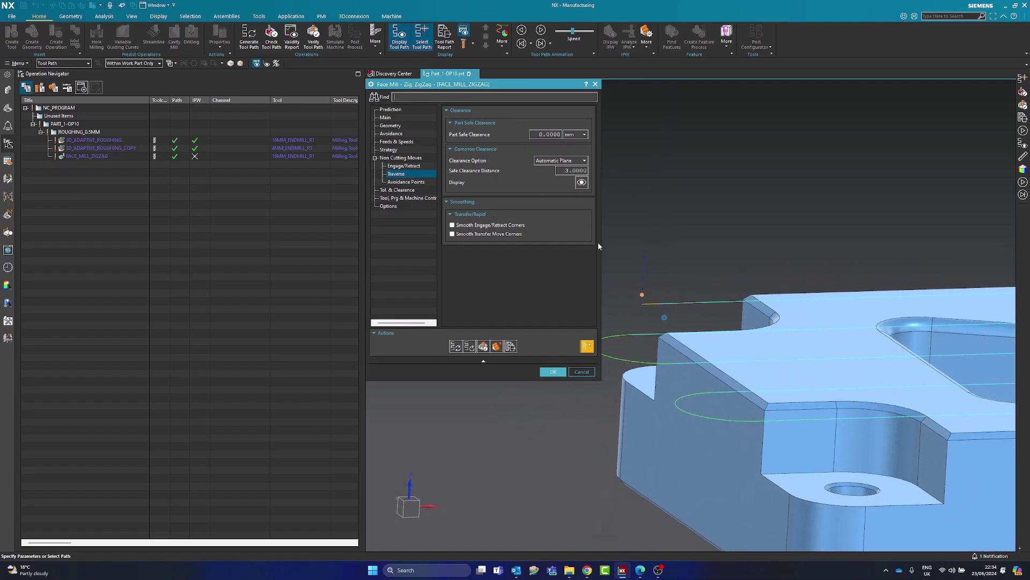
middle_drag(641, 342, 890, 388)
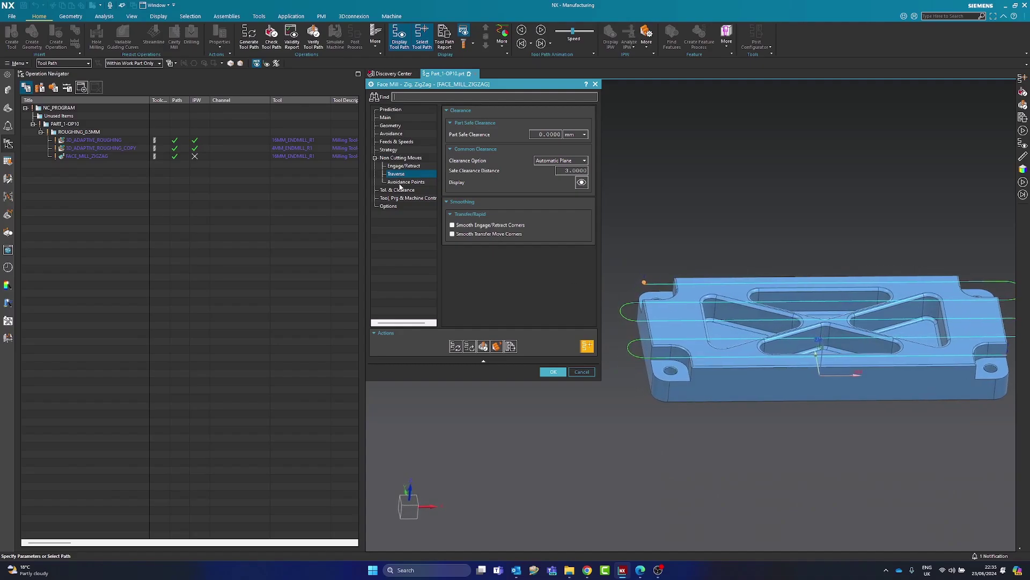
click(549, 370)
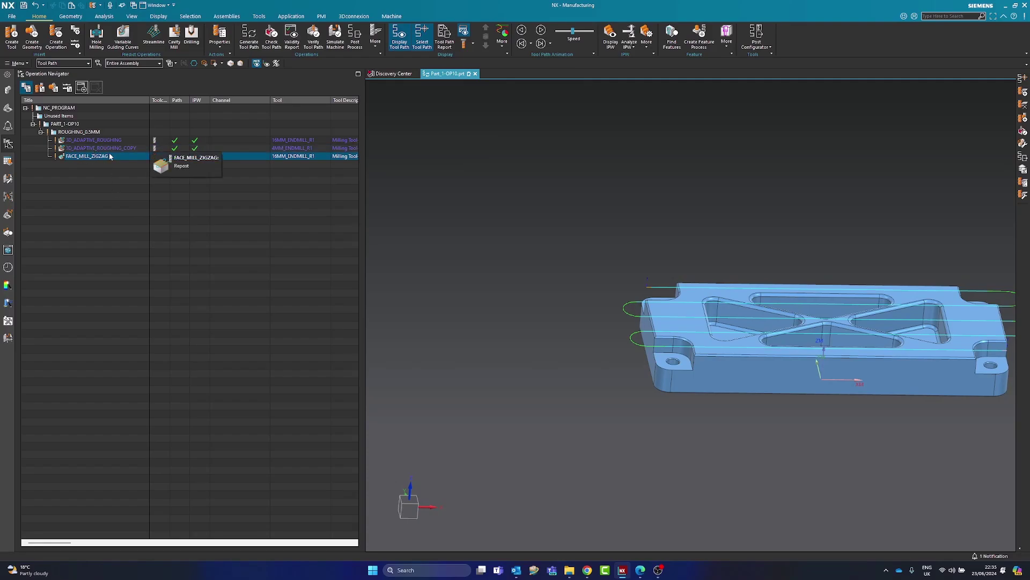
Compare the tools of the three roughing operations and reorder the program so 3D_ADAPTIVE_ROUGHING_COPY runs after FACE_MILL_ZIGZAG.
click(287, 140)
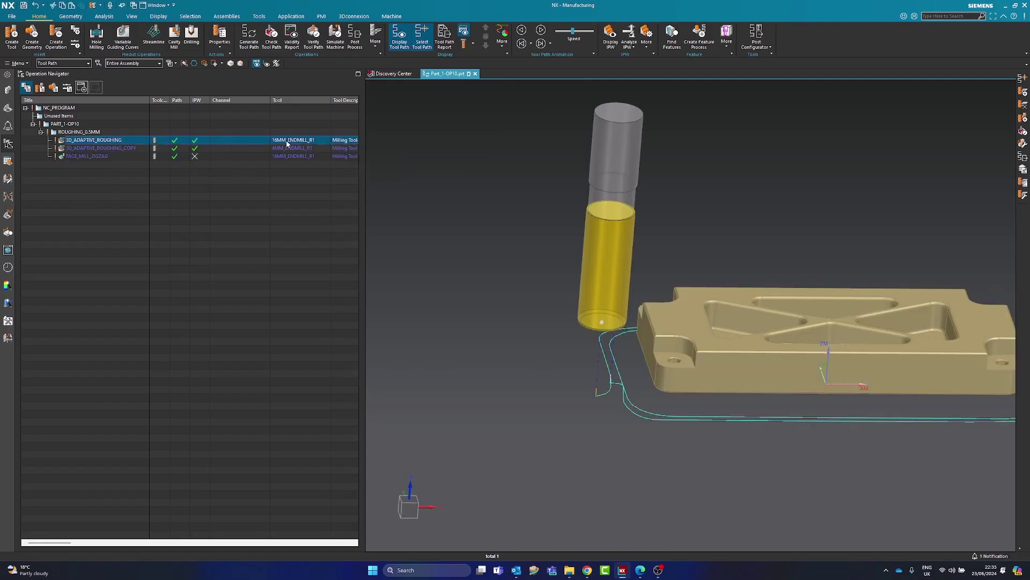
click(287, 149)
click(287, 155)
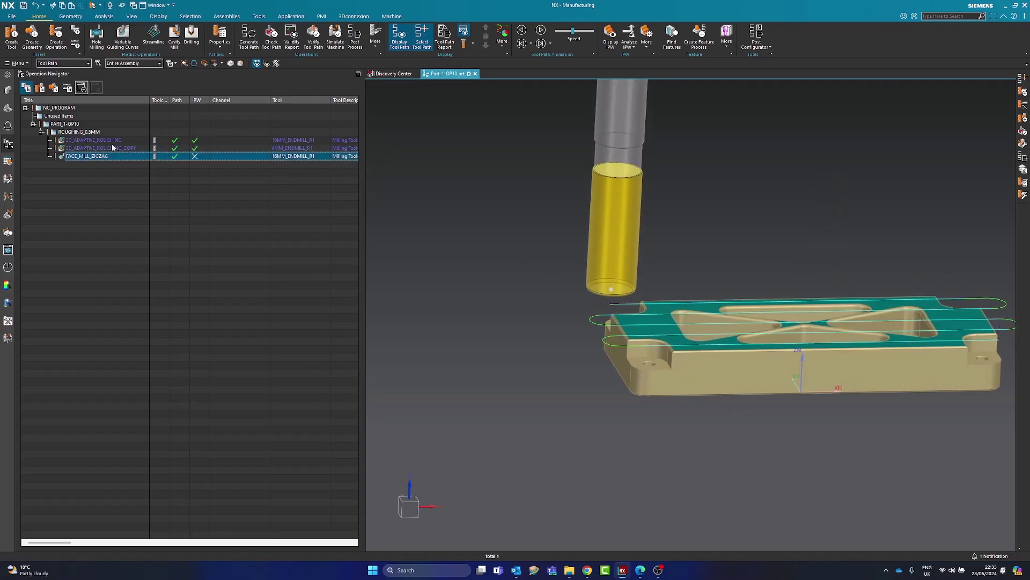
drag(101, 156, 97, 149)
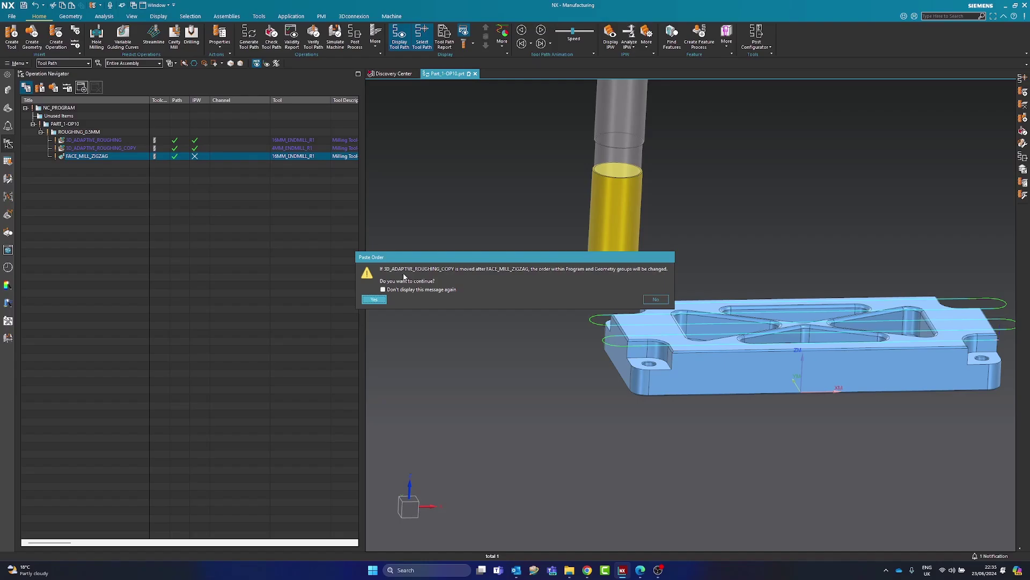
click(380, 301)
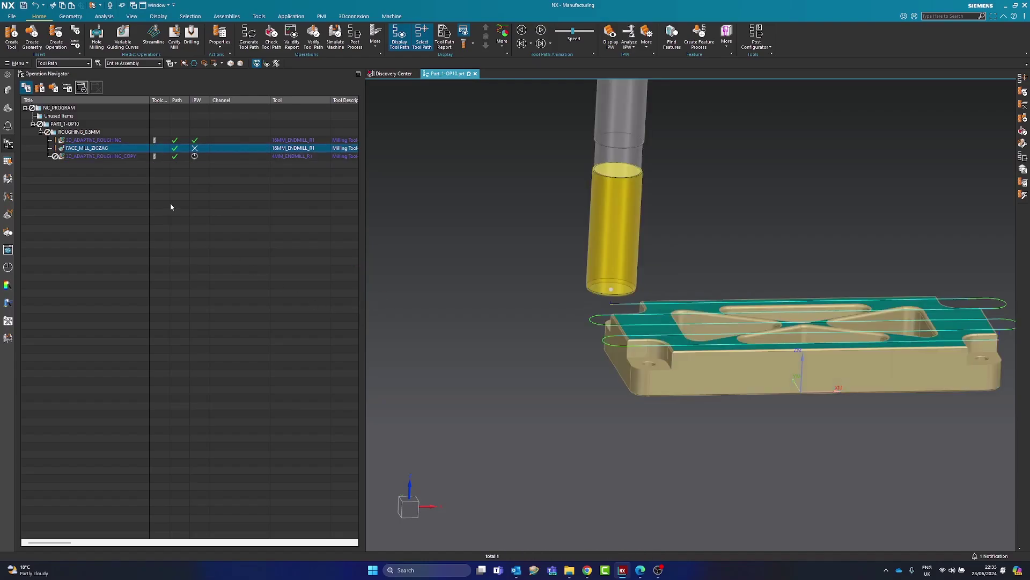
Compare the roughing operations' tool paths and IPW status, and check the avoidance setting of FACE_MILL_ZIGZAG.
click(98, 156)
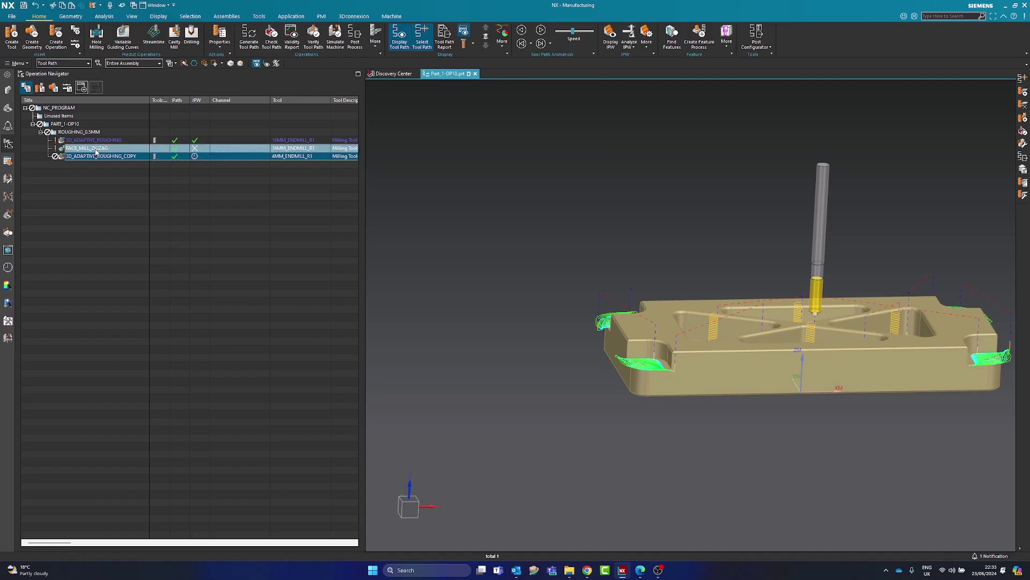
middle_drag(659, 370, 671, 332)
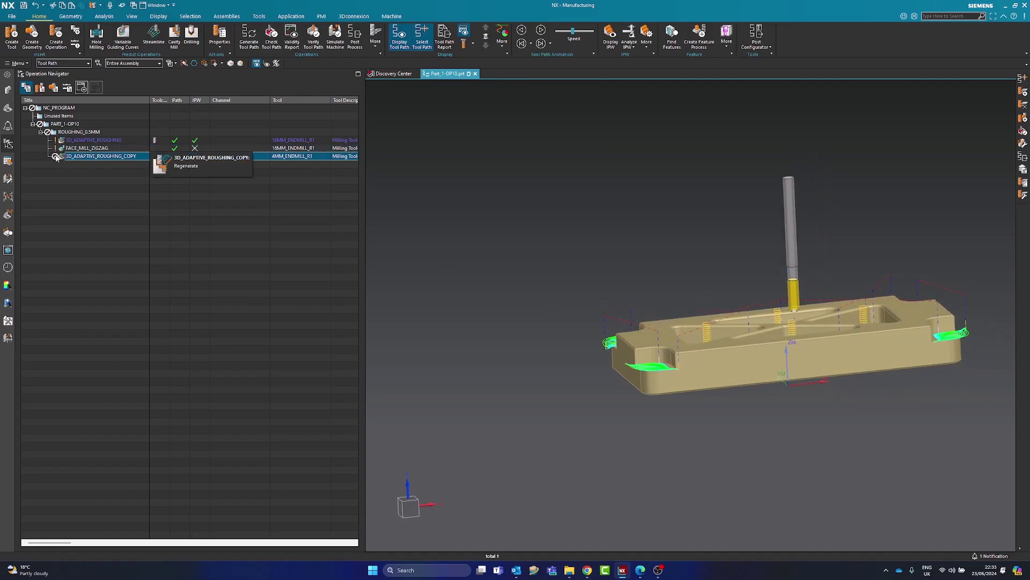
click(83, 188)
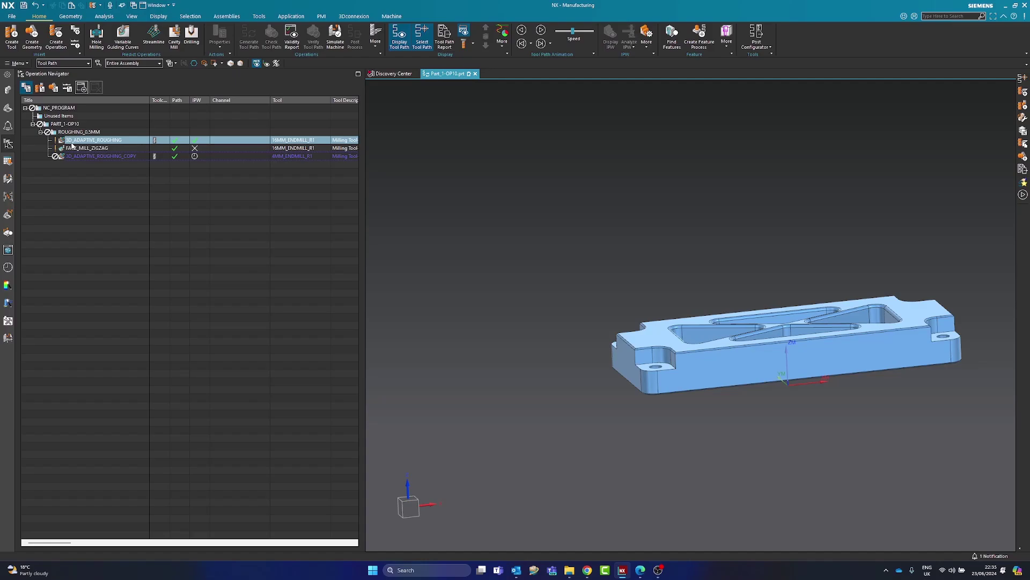
click(195, 151)
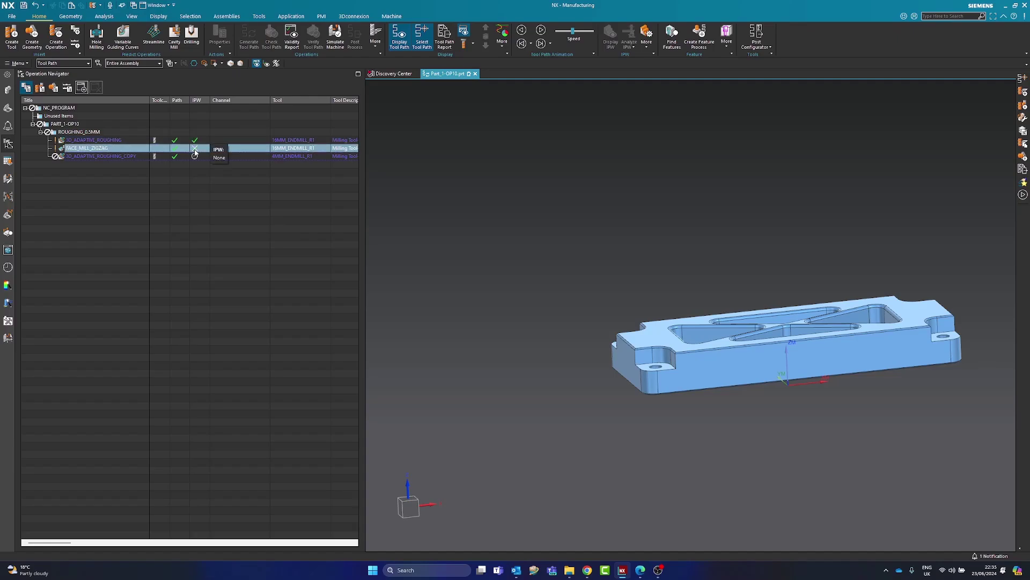
double_click(93, 152)
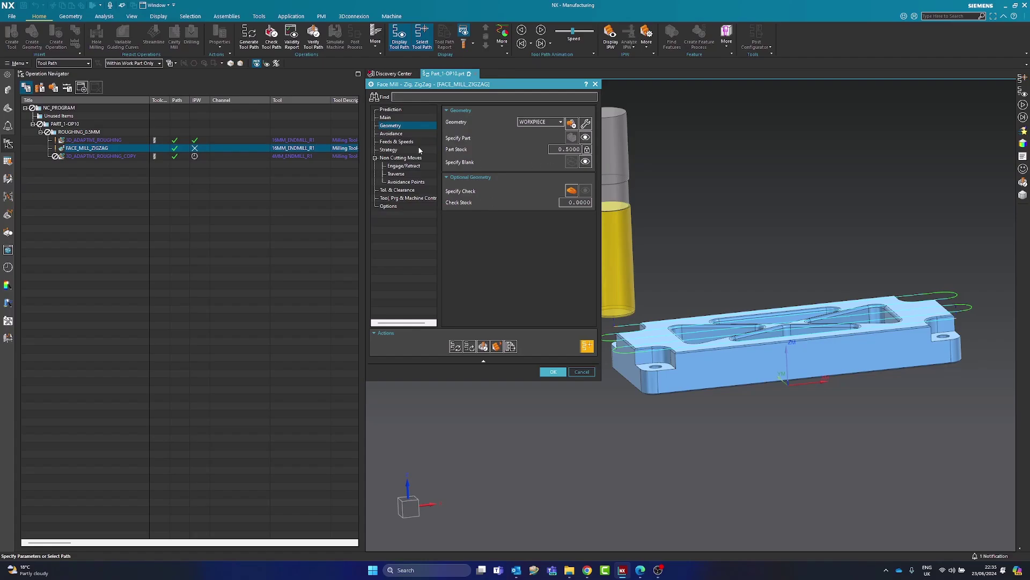
click(399, 134)
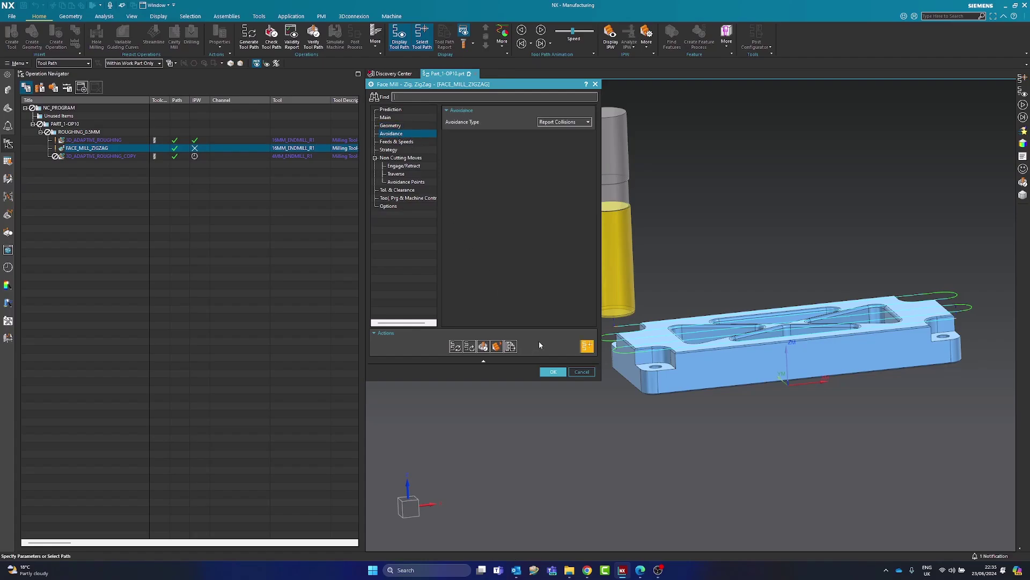
click(553, 372)
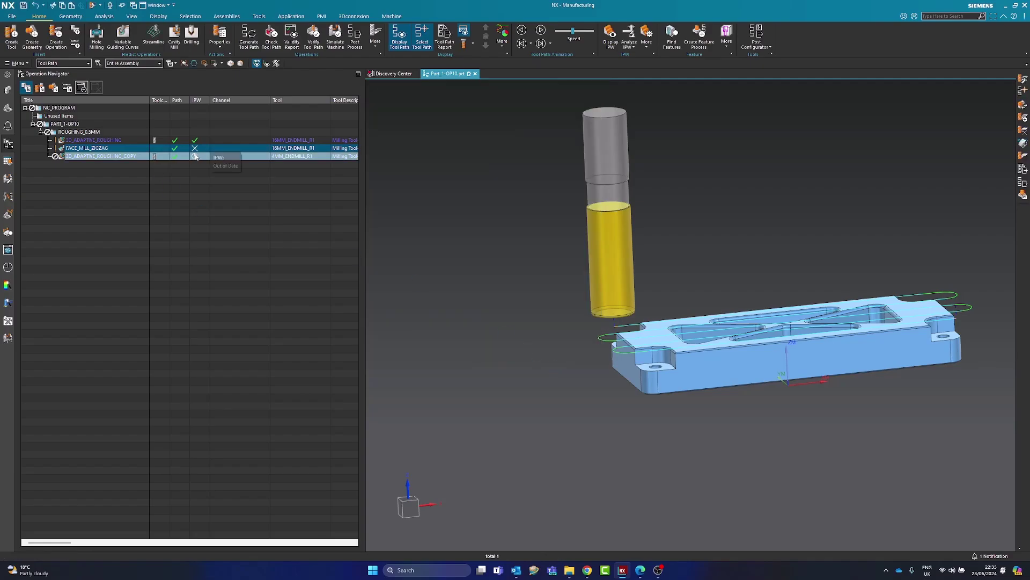
Regenerate the 3D_ADAPTIVE_ROUGHING_COPY operation and check its tool path around the corner pockets and triangular pockets.
right_click(81, 156)
click(111, 214)
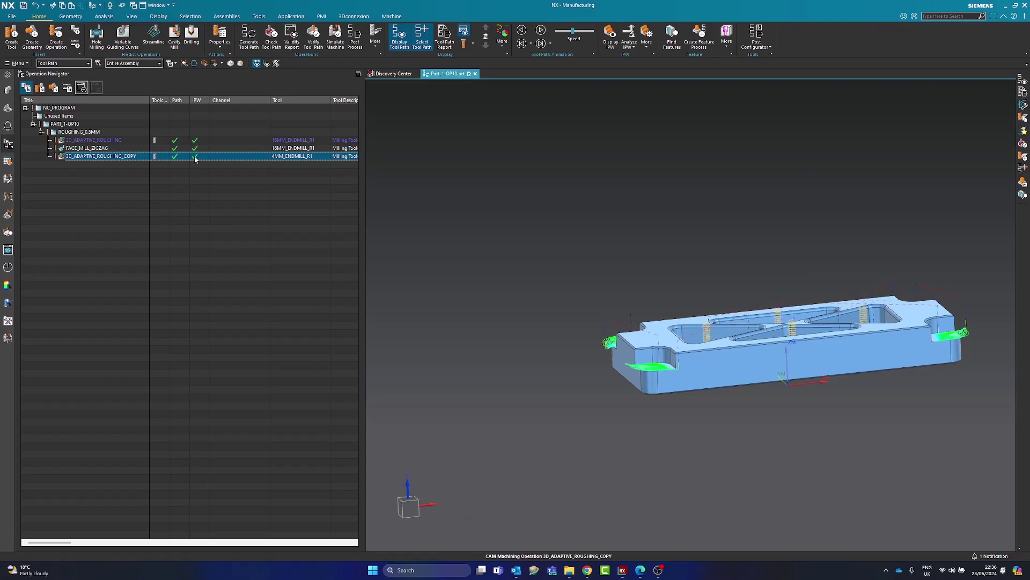
middle_drag(558, 329, 902, 432)
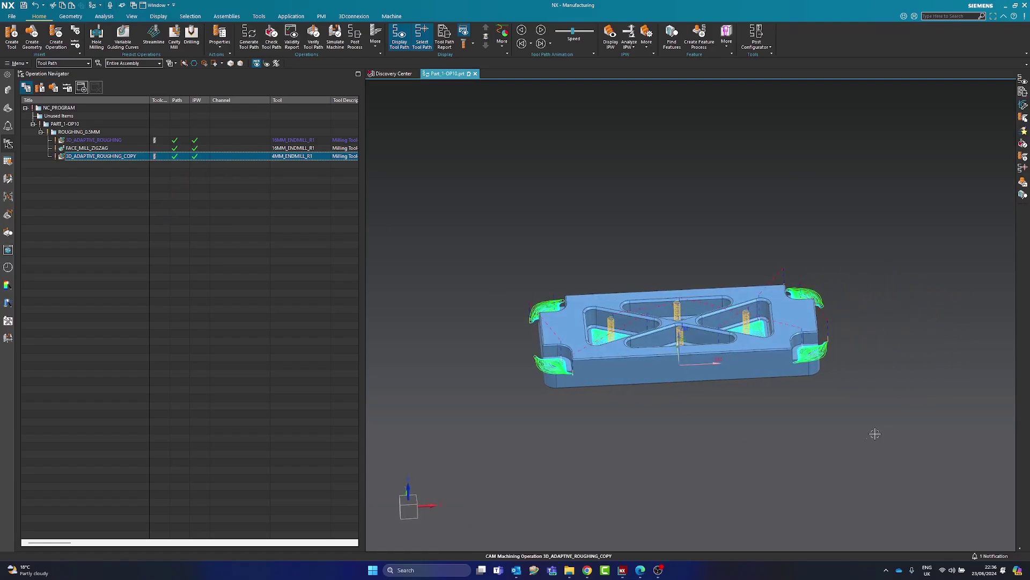
key(Escape)
mouse_move(589, 395)
middle_down()
mouse_move(508, 375)
mouse_move(411, 325)
mouse_move(371, 289)
middle_up()
scroll(481, 355, up, 2)
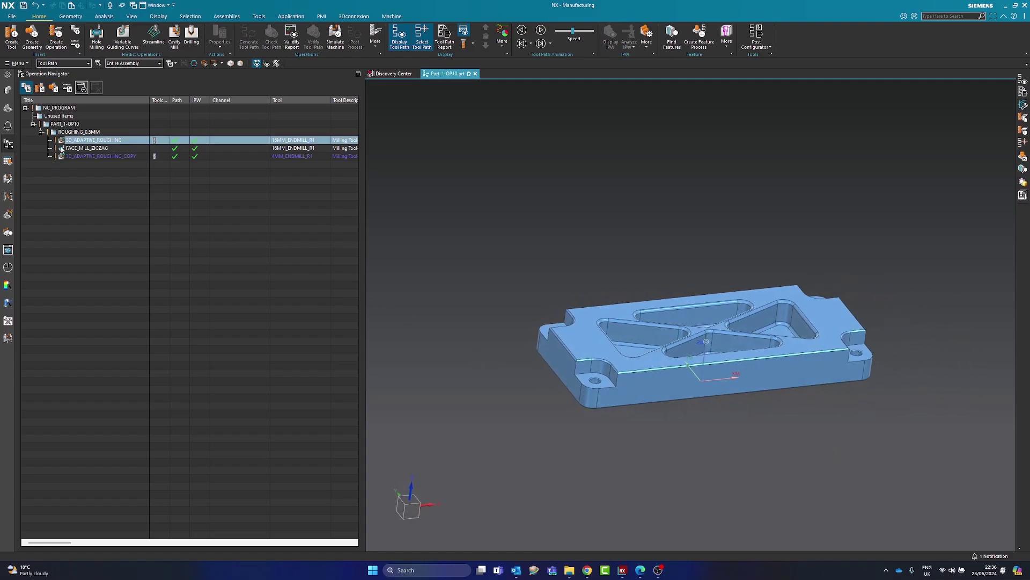
Verify the ROUGHING_0.5MM program with a 3D dynamic material removal simulation and examine the roughed part from several sides.
click(85, 134)
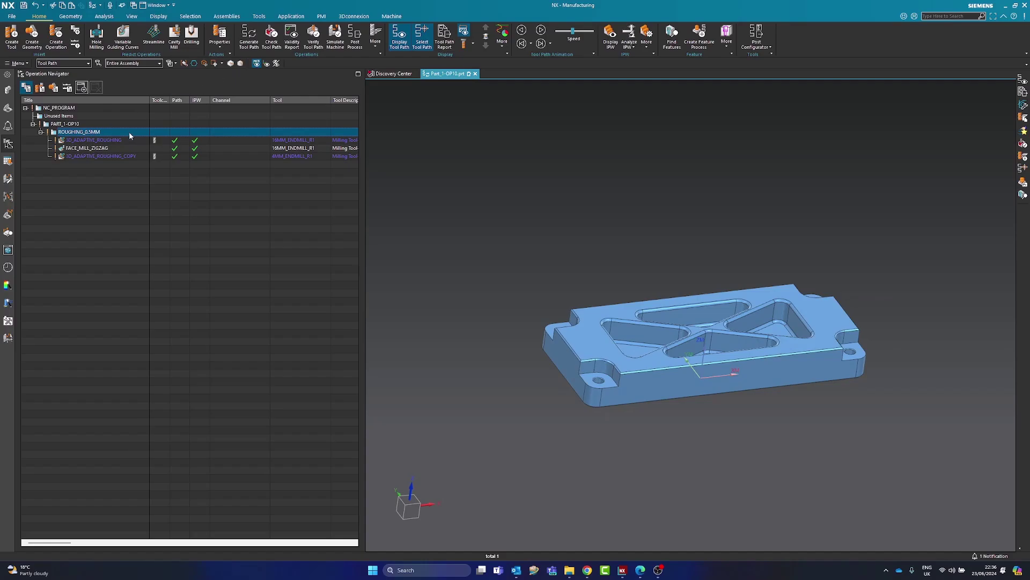
click(312, 37)
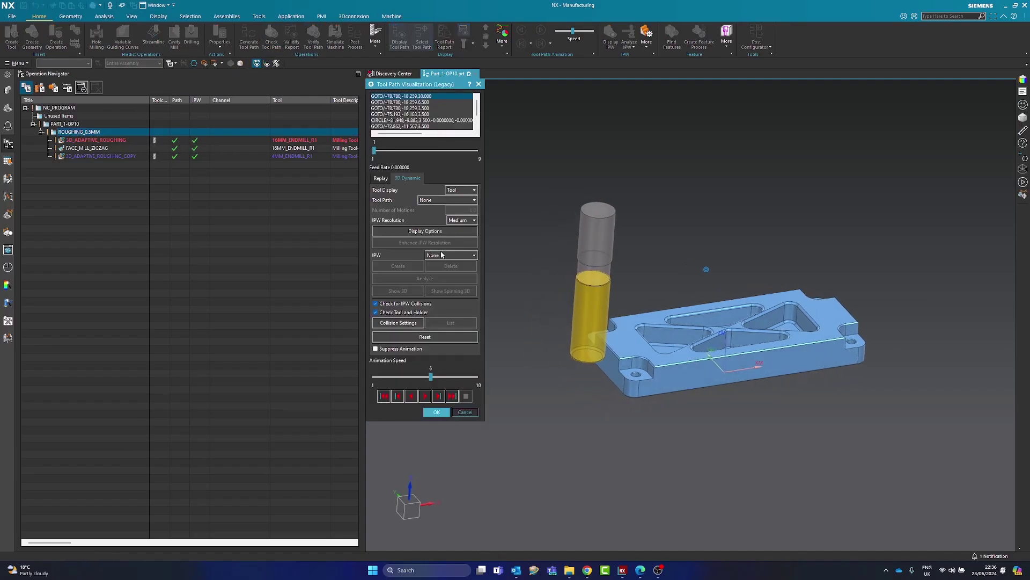
click(376, 179)
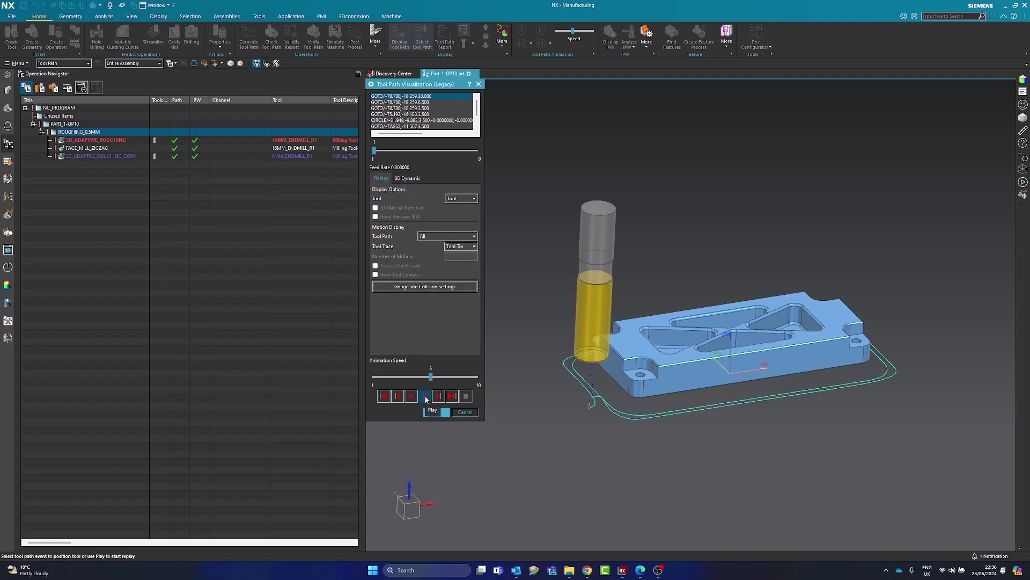
click(407, 178)
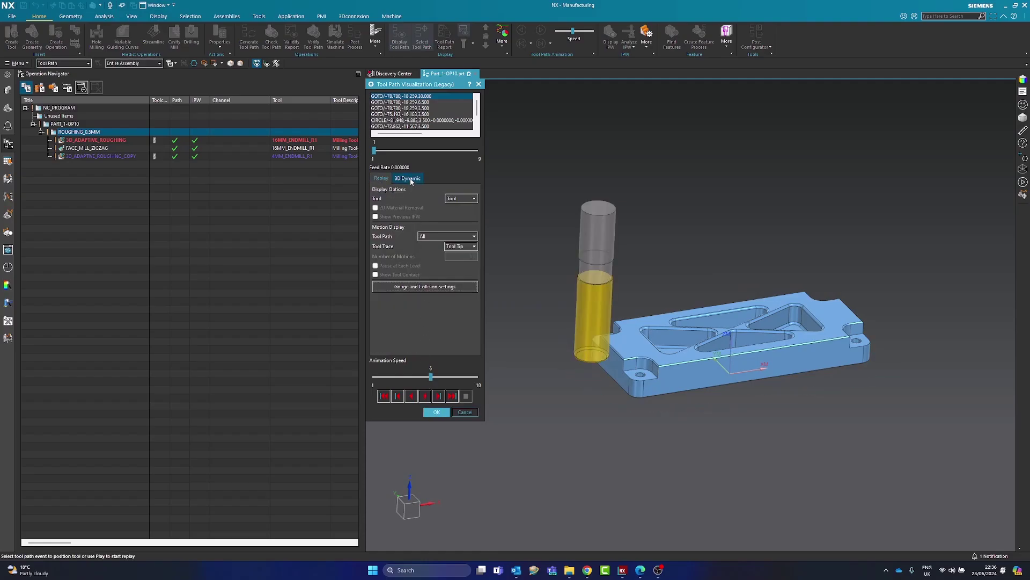
click(427, 397)
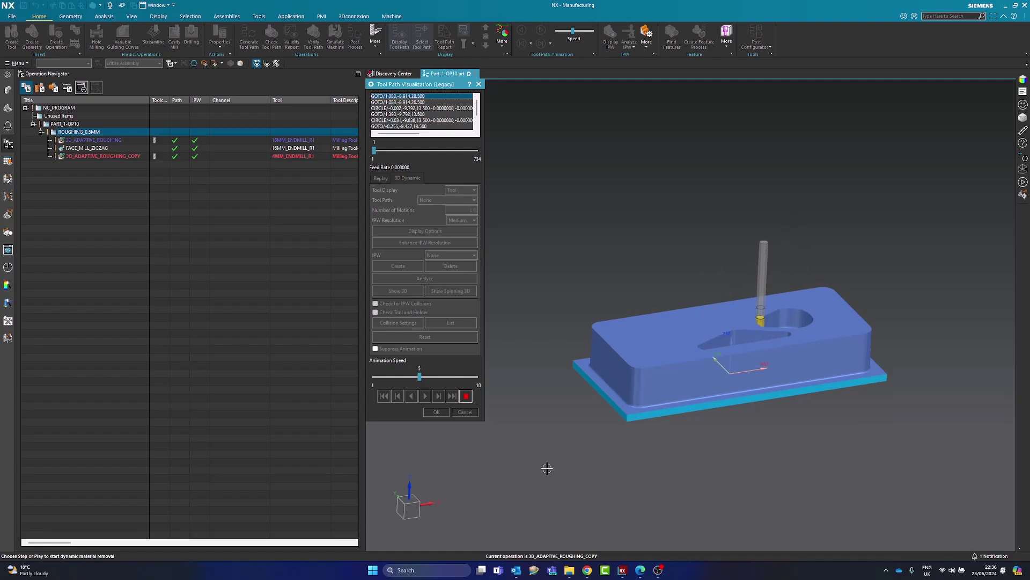
middle_drag(634, 439, 720, 391)
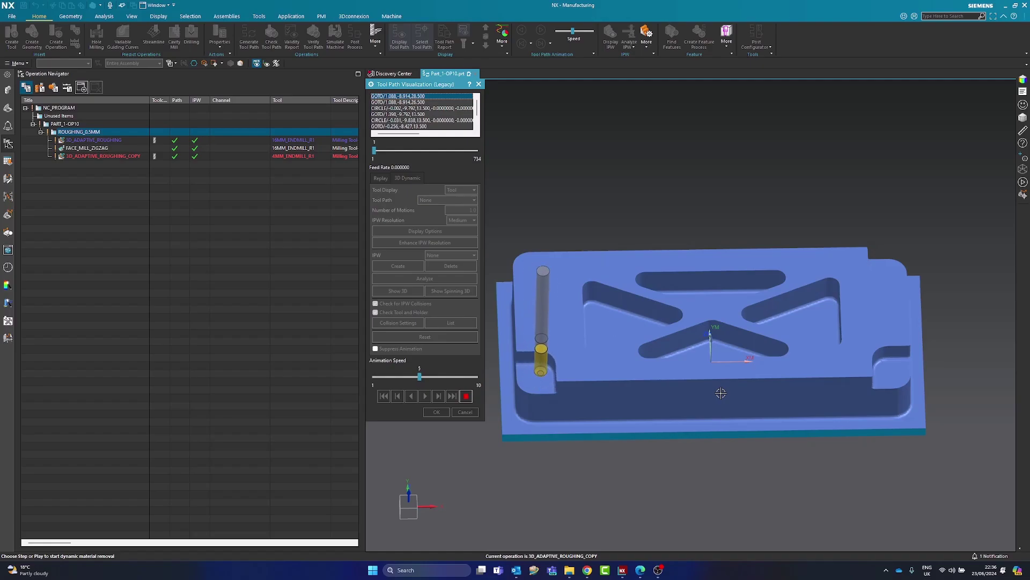
middle_drag(655, 414, 715, 439)
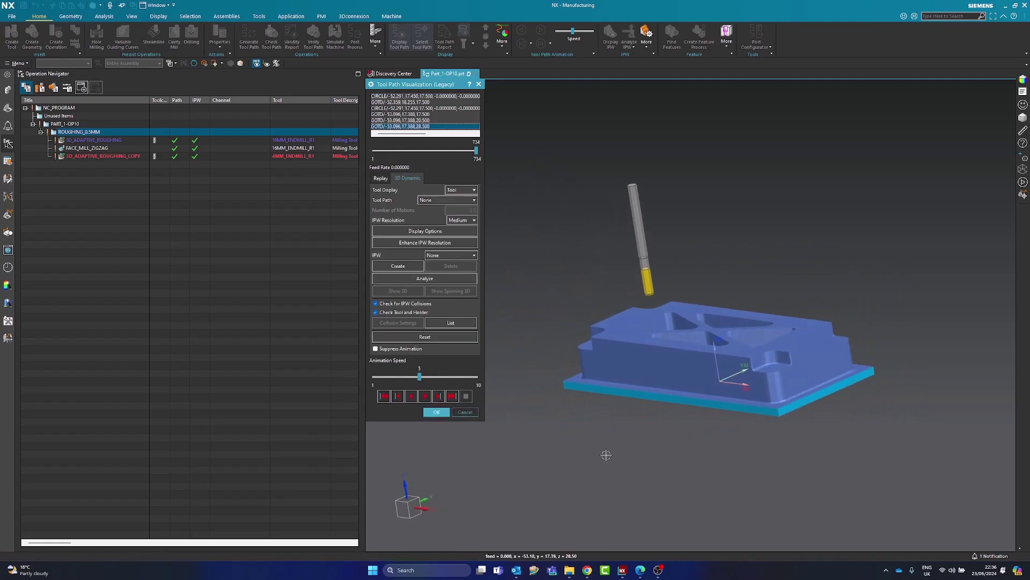
middle_drag(557, 365, 843, 423)
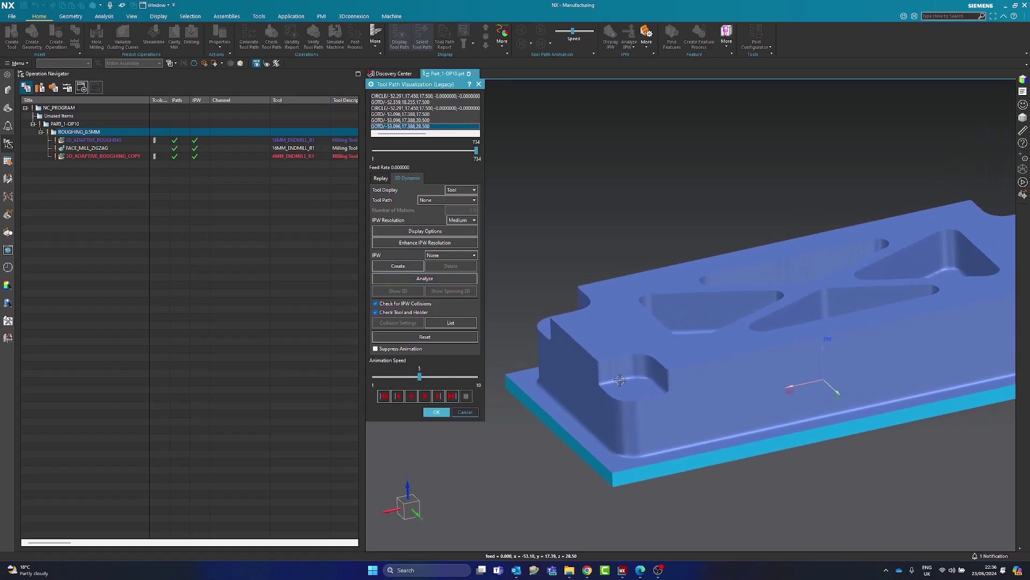
scroll(644, 367, down, 5)
mouse_move(719, 391)
middle_down()
mouse_move(854, 371)
mouse_move(900, 378)
middle_up()
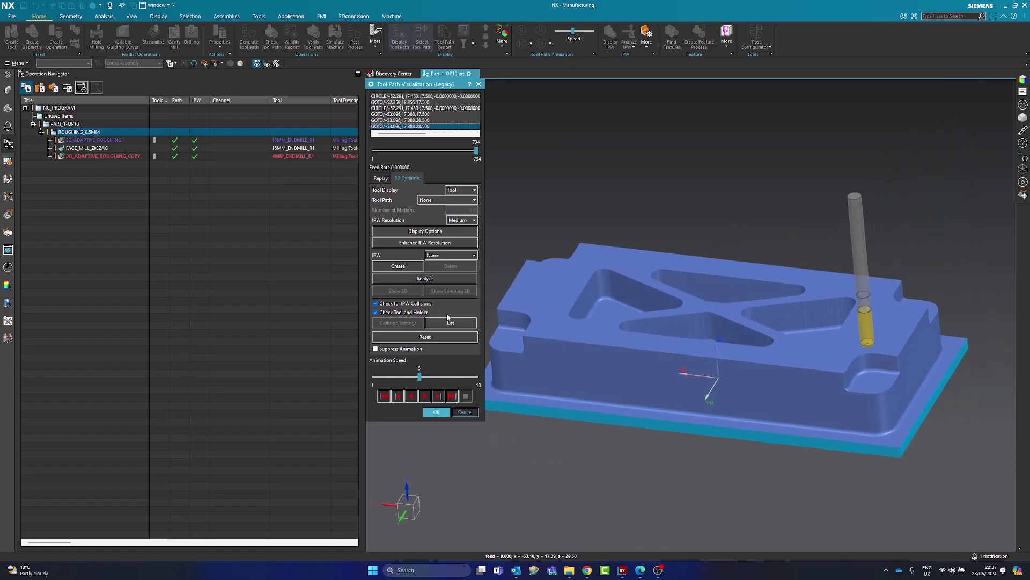
Analyze the remaining stock thickness, using 3 colour ranges with user-defined minimum and maximum limits.
click(424, 279)
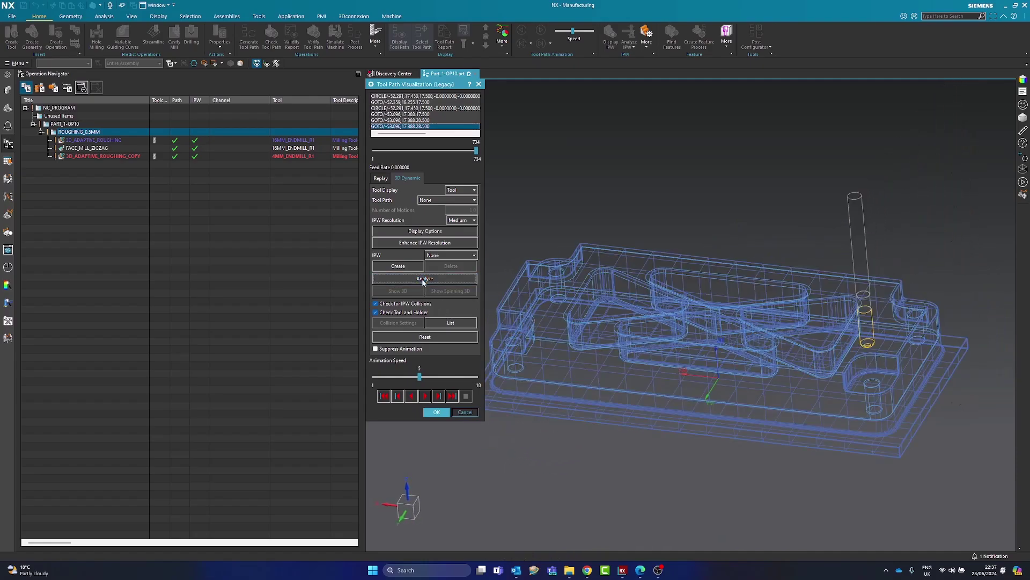
mouse_move(570, 348)
middle_down()
mouse_move(482, 339)
mouse_move(420, 198)
mouse_move(424, 306)
middle_up()
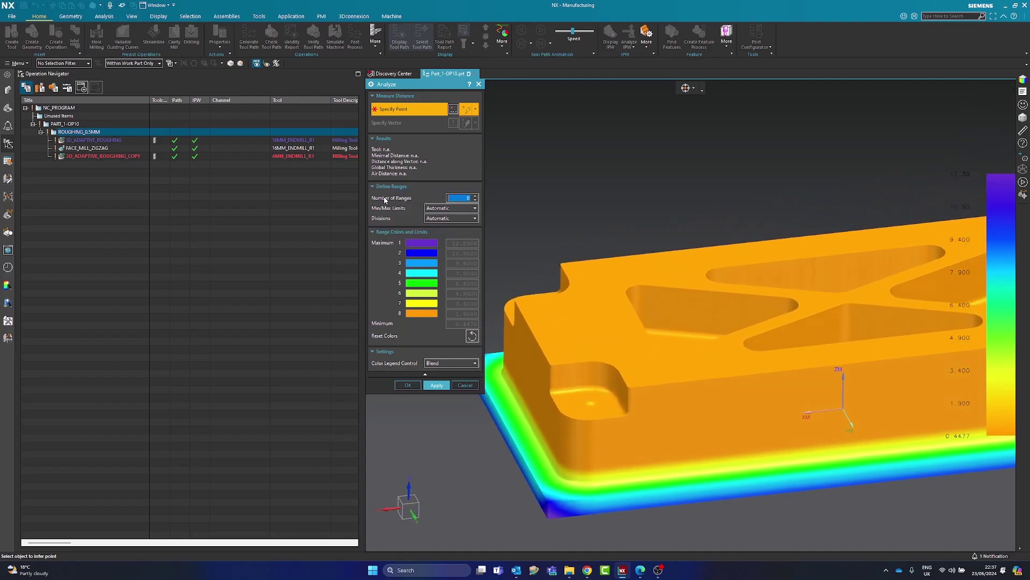
middle_drag(385, 199, 419, 260)
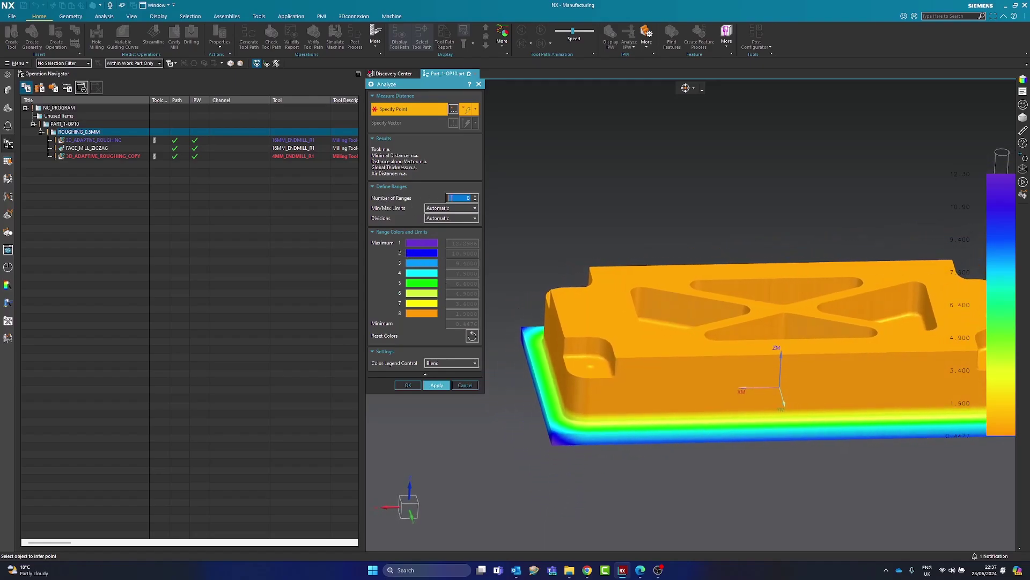
text(3)
key(Tab)
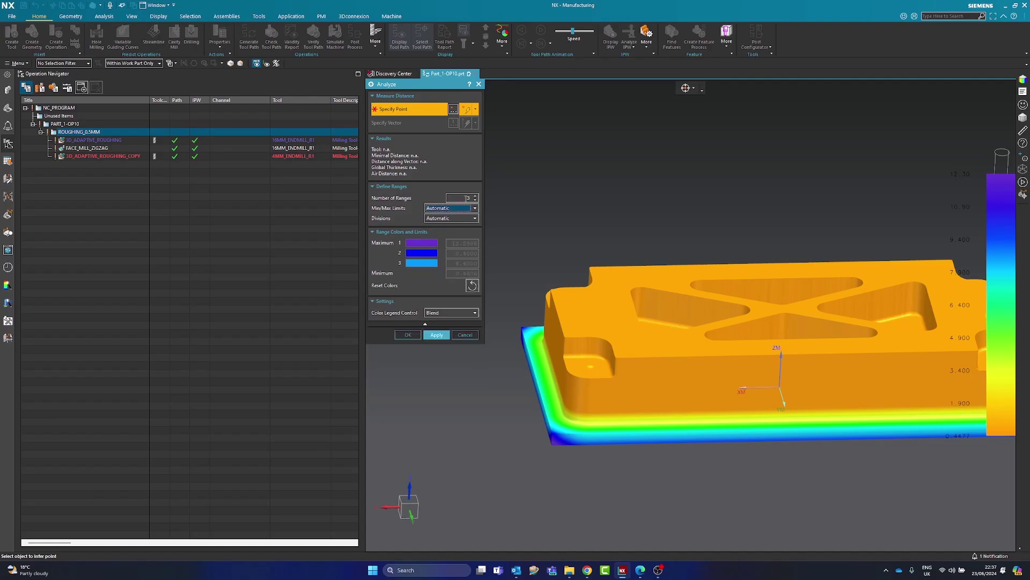
click(438, 209)
click(440, 223)
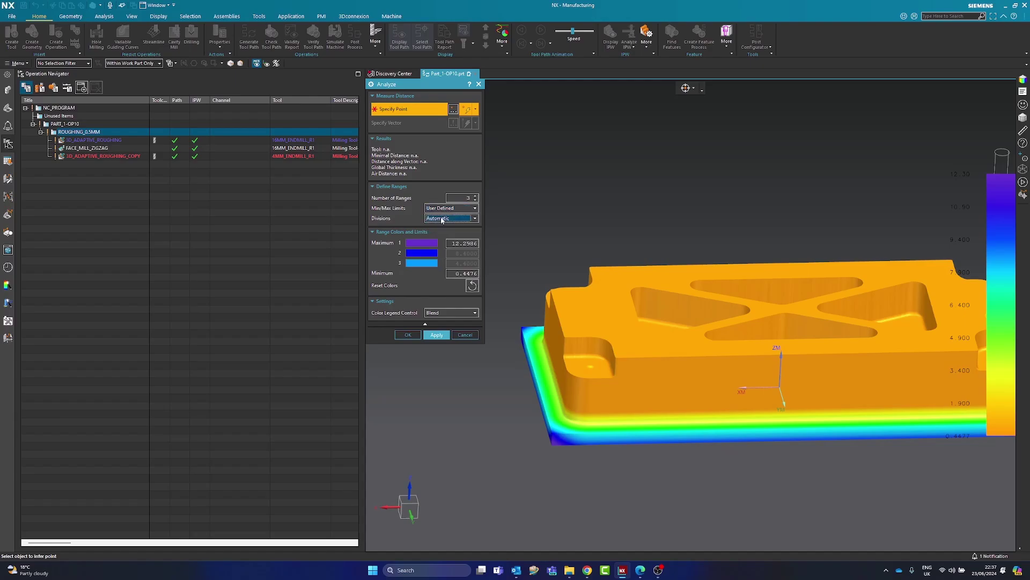
Apply thickness limits from 0 to 1 and examine the remaining stock on the faces, edges and corner pockets.
click(454, 273)
text(0)
key(Return)
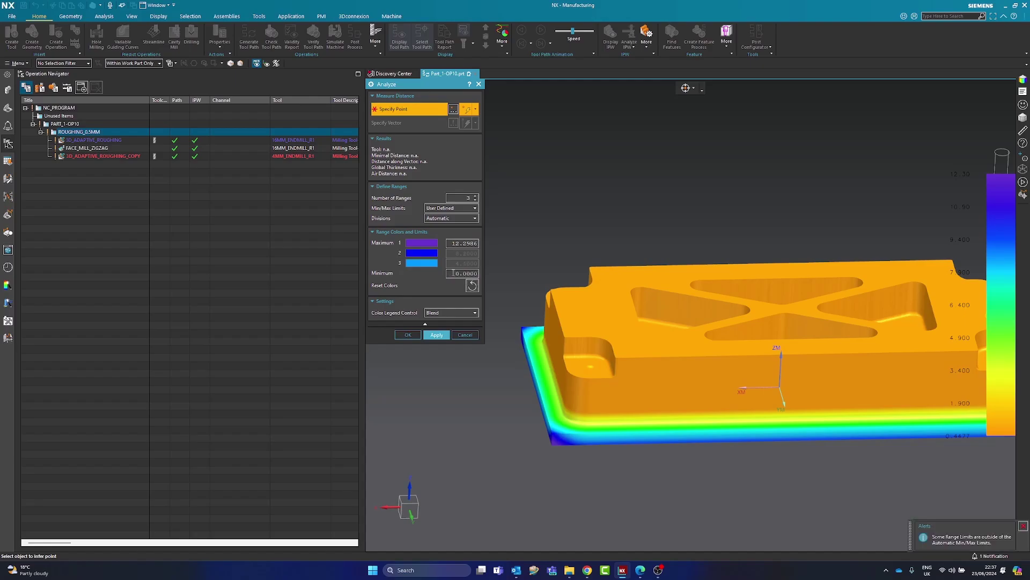
click(463, 243)
text(1)
key(Tab)
click(431, 333)
middle_drag(650, 449, 477, 282)
scroll(650, 373, up, 5)
middle_drag(642, 362, 585, 346)
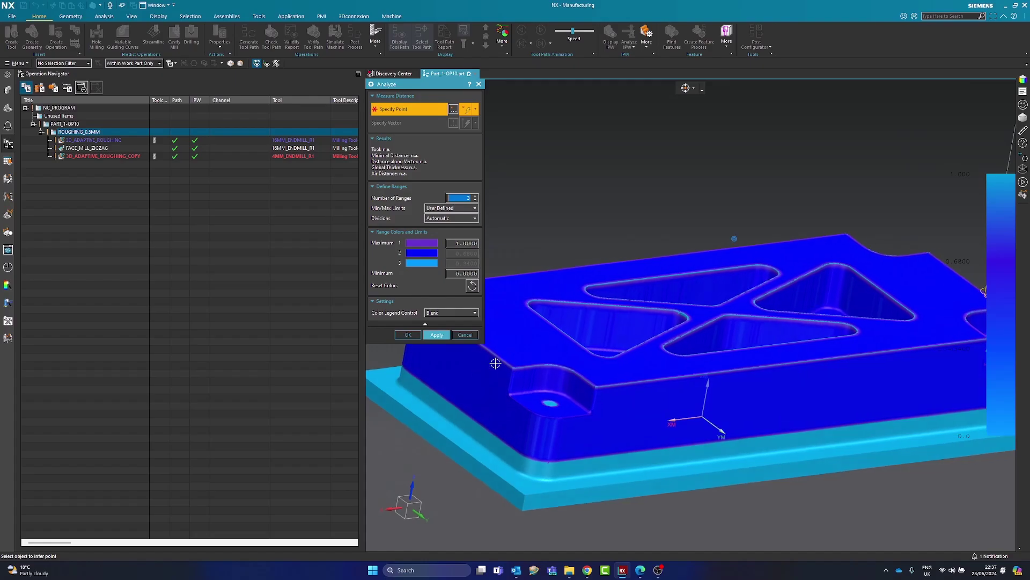
scroll(639, 416, up, 7)
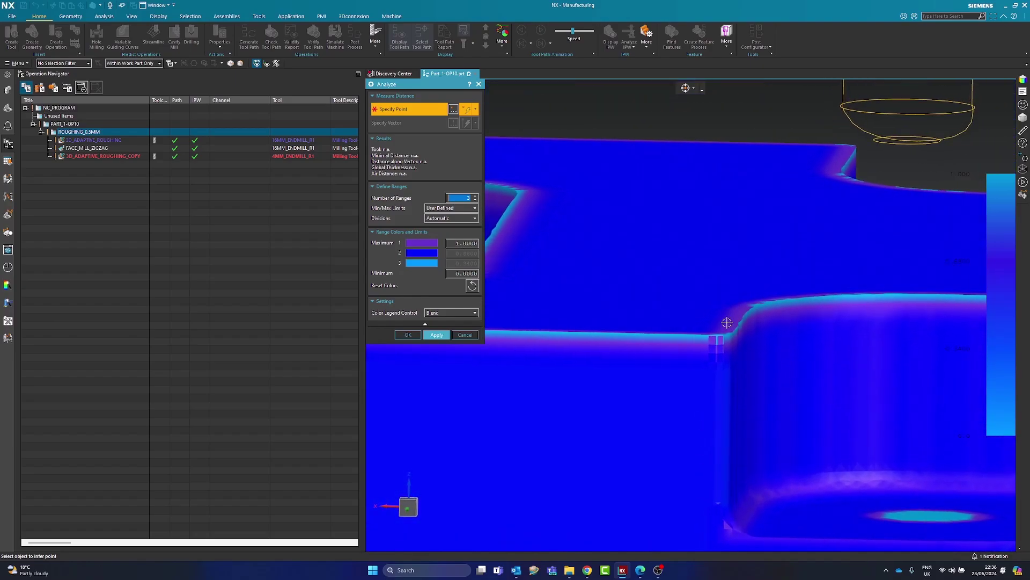
scroll(728, 322, up, 2)
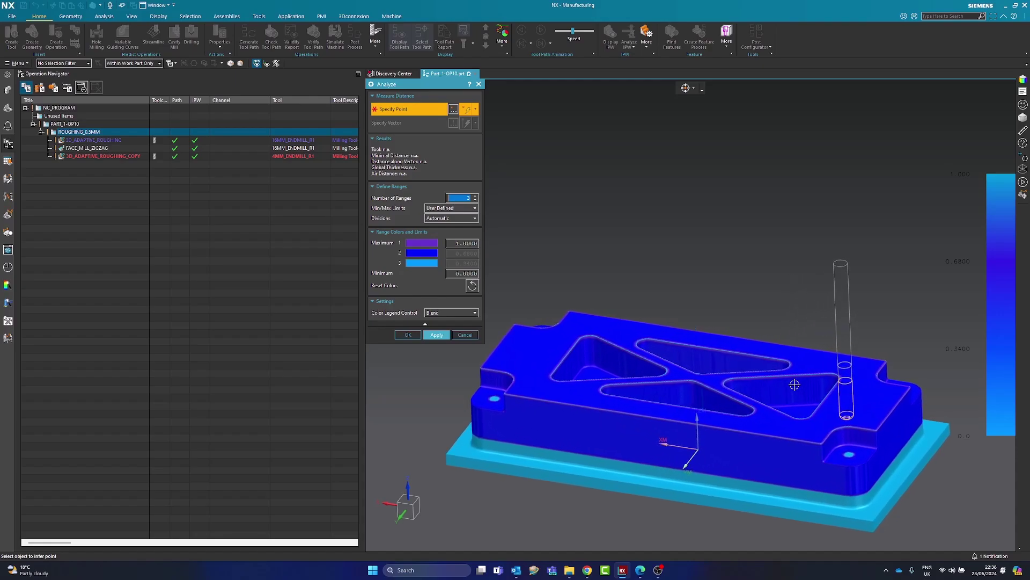
Close the thickness analysis and the tool path verification, dismissing the error messages.
click(464, 335)
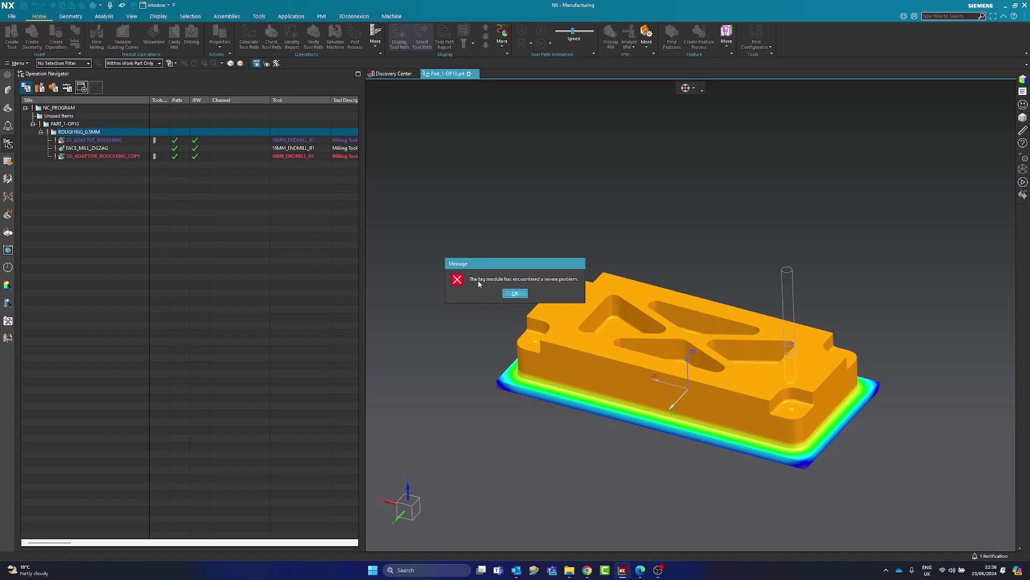
click(518, 293)
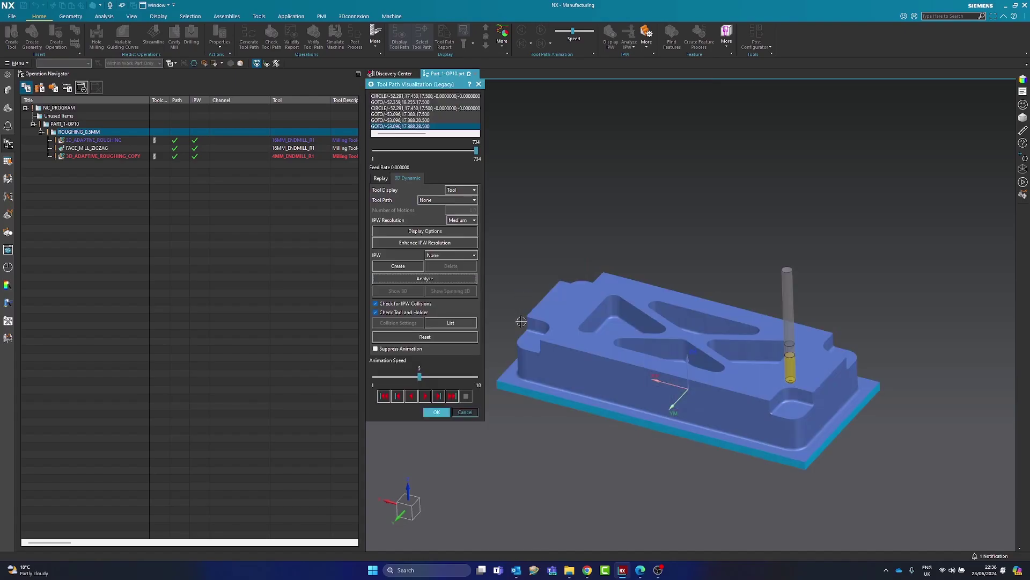
click(436, 412)
click(515, 295)
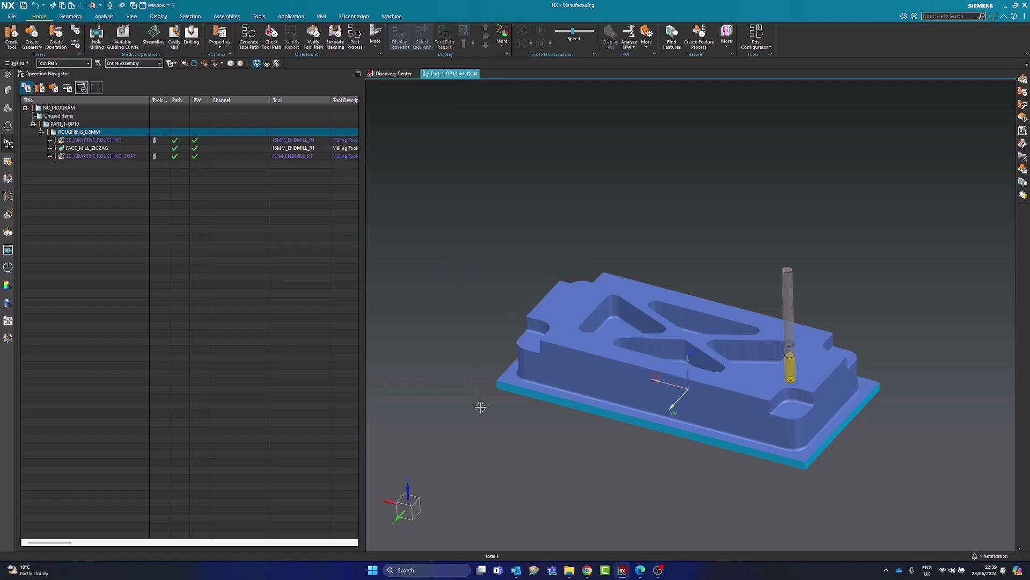
click(485, 430)
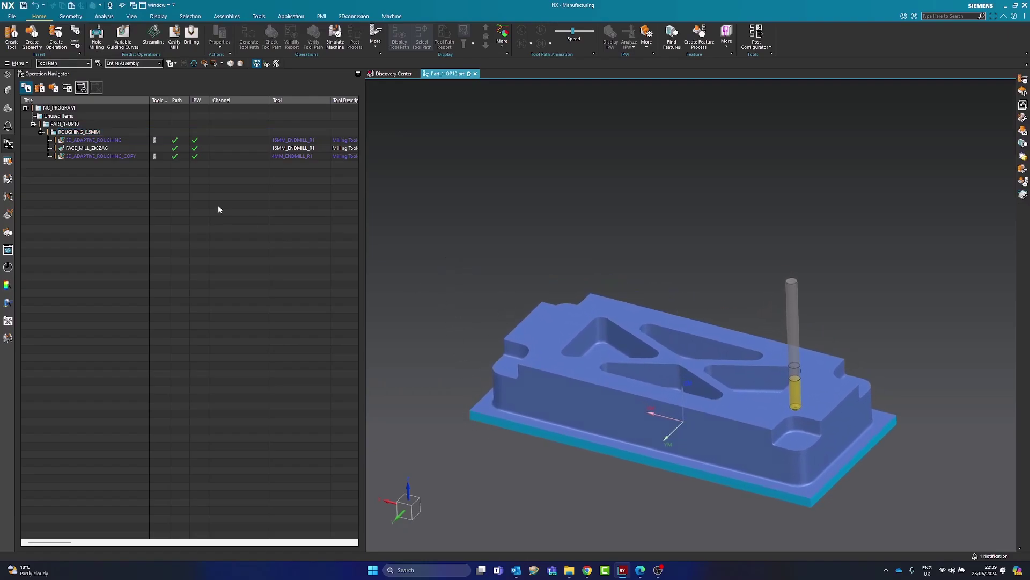
Check the roughing operations and the part's model history for the source of the leftover simulated stock body.
click(88, 147)
ctrl+click(98, 156)
click(98, 231)
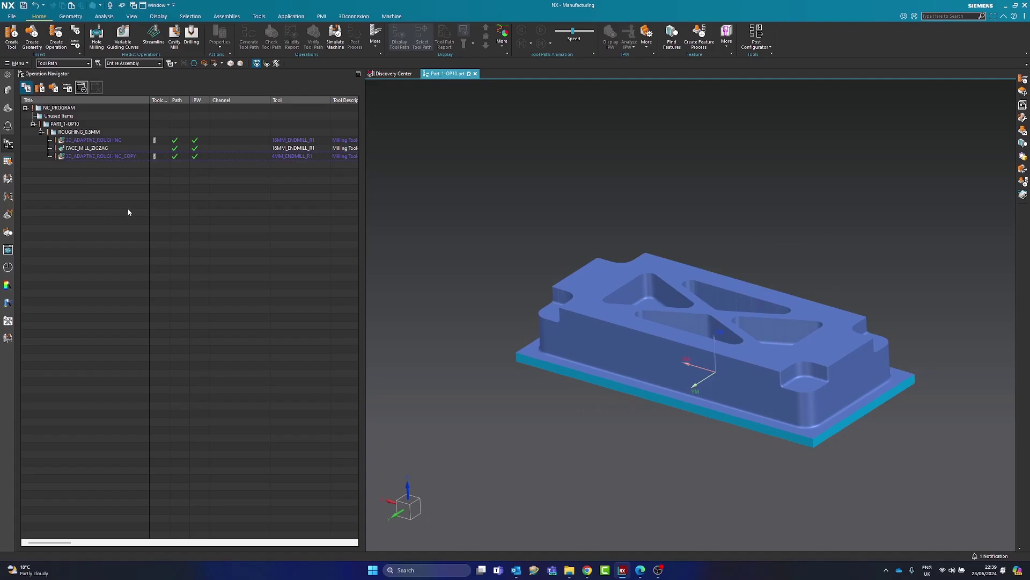
click(8, 109)
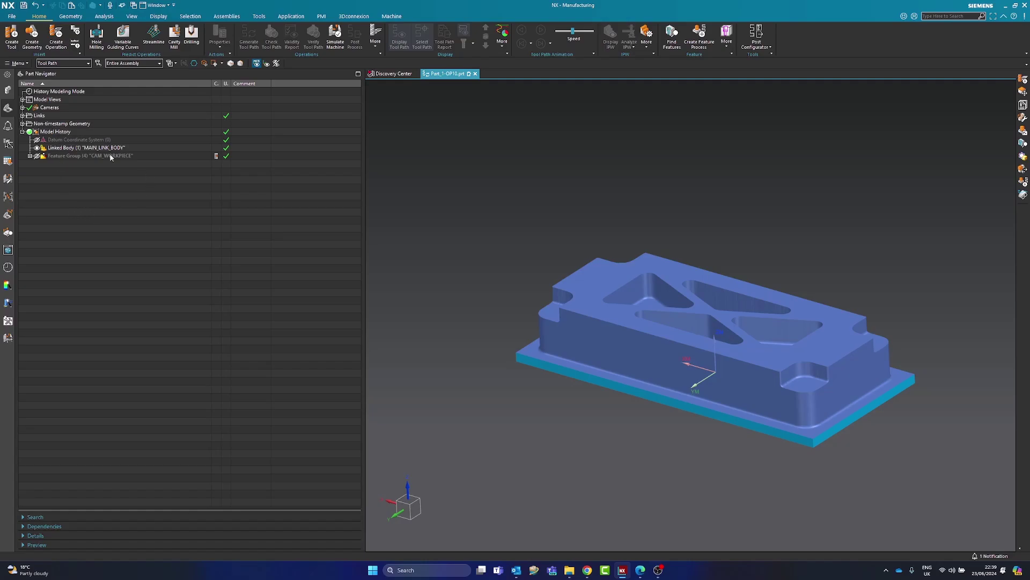
click(58, 125)
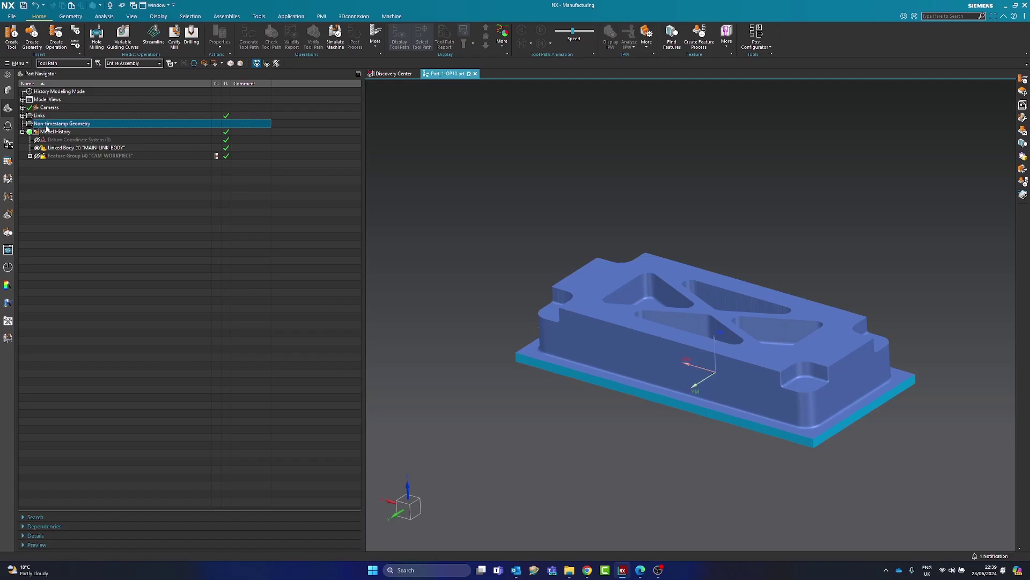
click(101, 231)
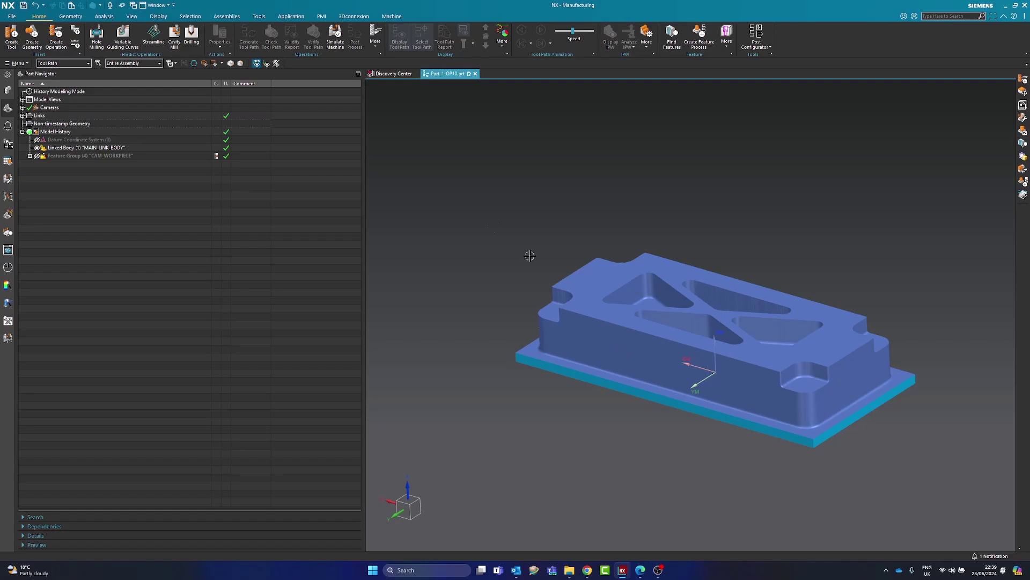
Set the selection filter from tool paths to No Selection Filter.
click(62, 64)
click(60, 64)
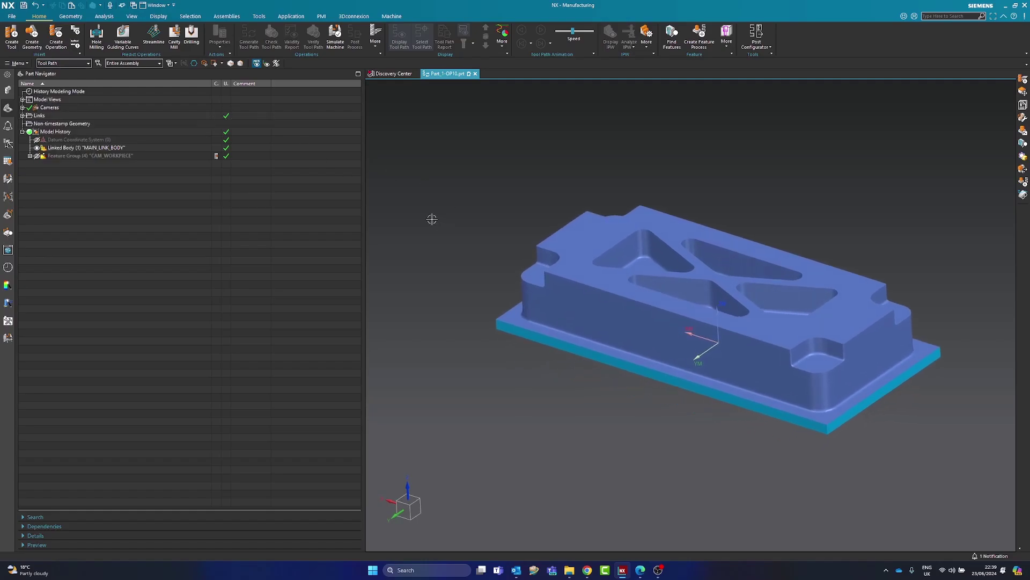
click(62, 63)
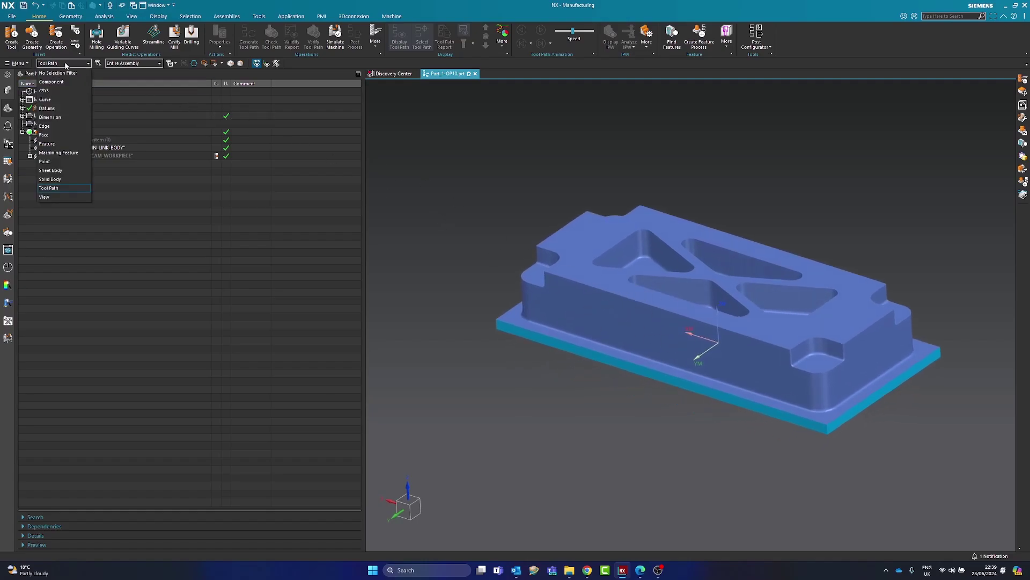
click(59, 73)
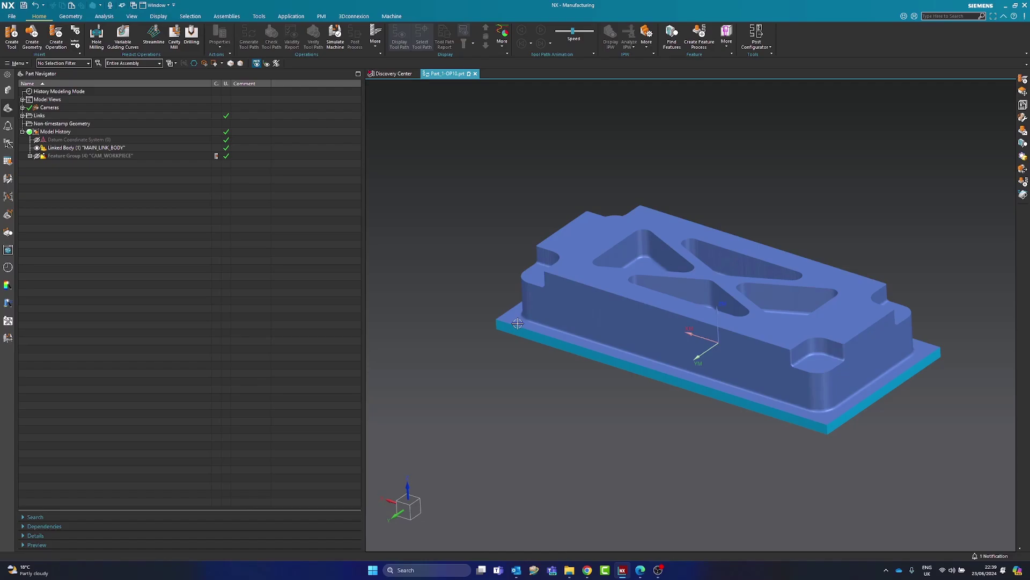
Examine the MAIN_LINK_BODY linked body, the part's links and the contents of the CAM_WORKPIECE feature group.
click(59, 152)
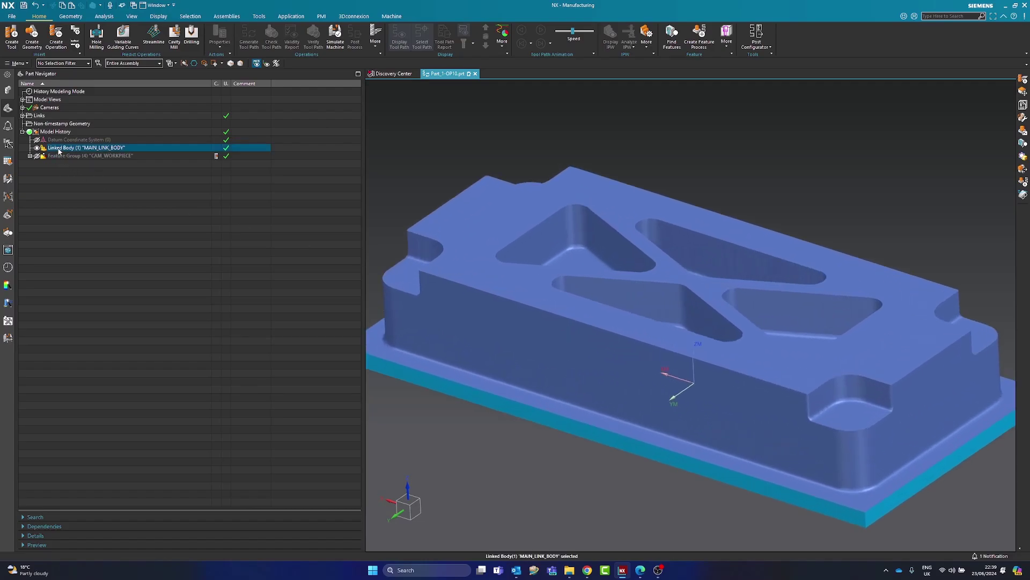
click(23, 115)
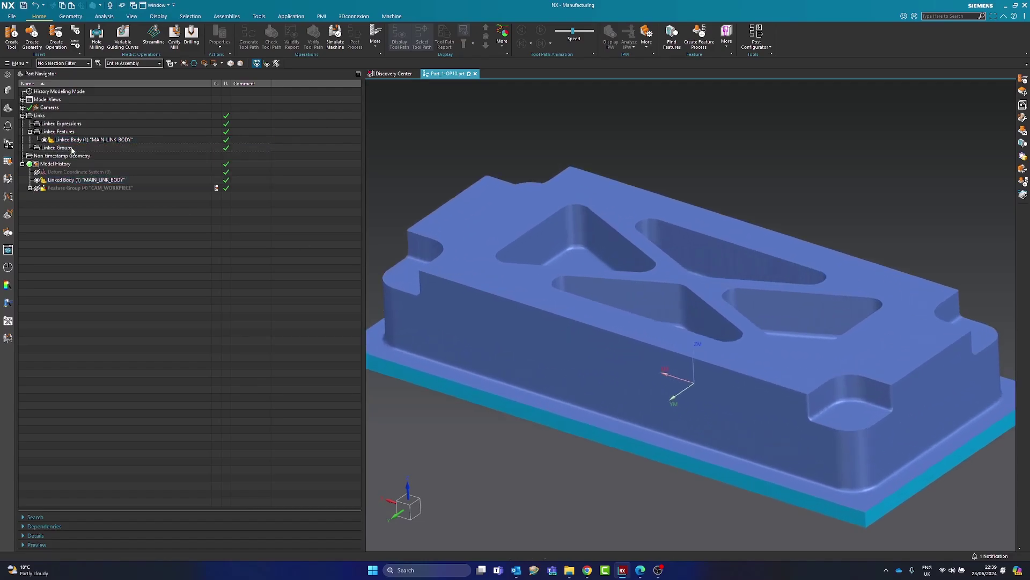
click(69, 188)
click(31, 188)
click(59, 217)
Fit the part in view and undo the last action to clear the leftover simulated stock from the display.
key(ctrl+f)
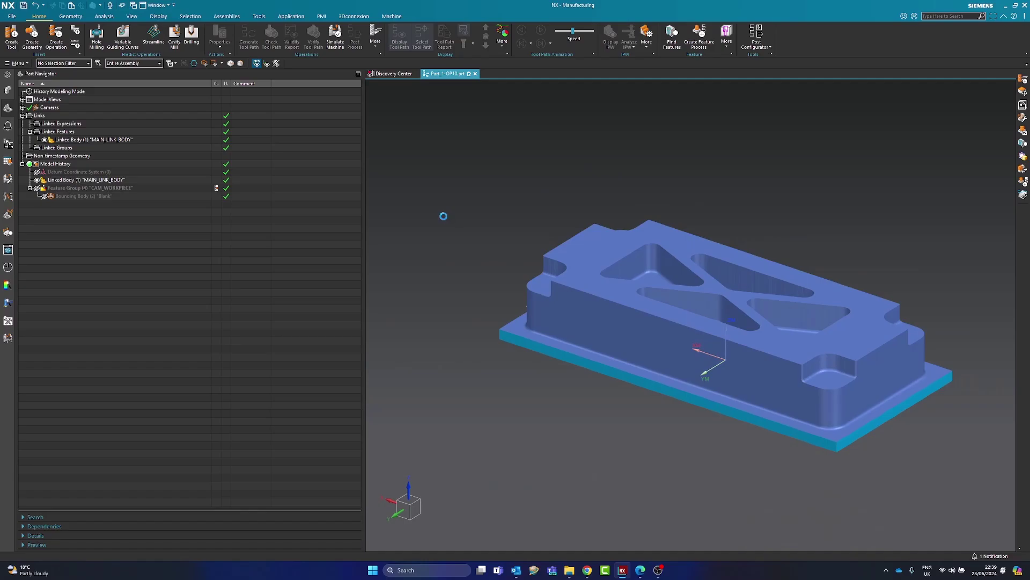
key(ctrl+z)
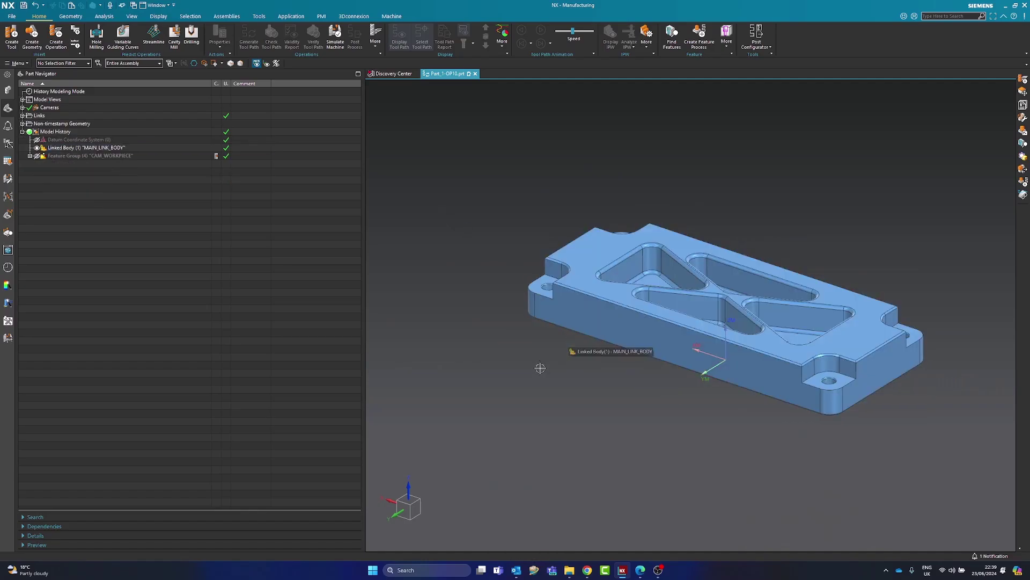
Review the tool paths of the ROUGHING_0.5MM operations on the part, including the 4 mm adaptive roughing copy, and clear the selection.
click(8, 143)
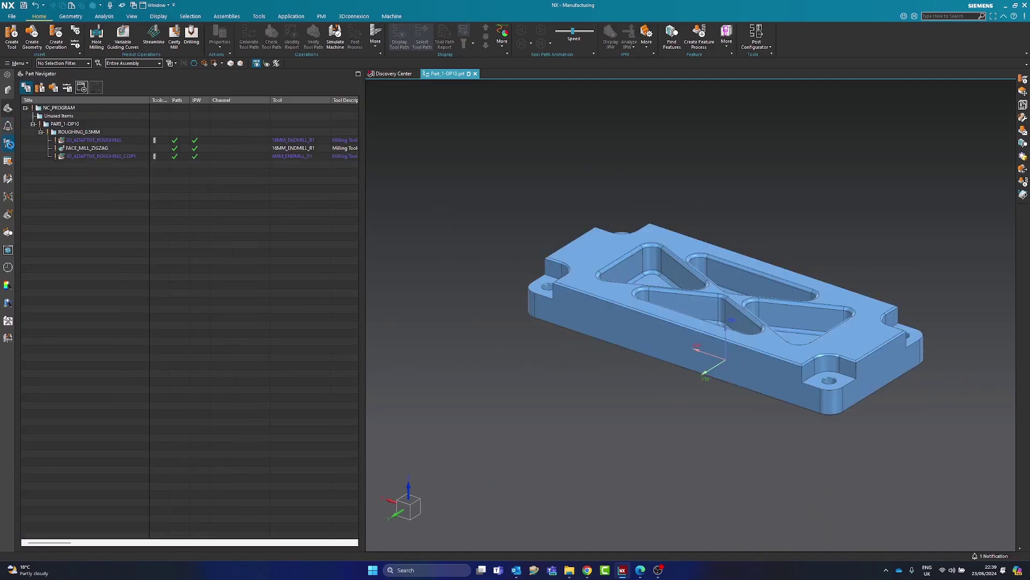
middle_drag(671, 365, 456, 325)
click(94, 140)
shift+click(86, 148)
click(86, 156)
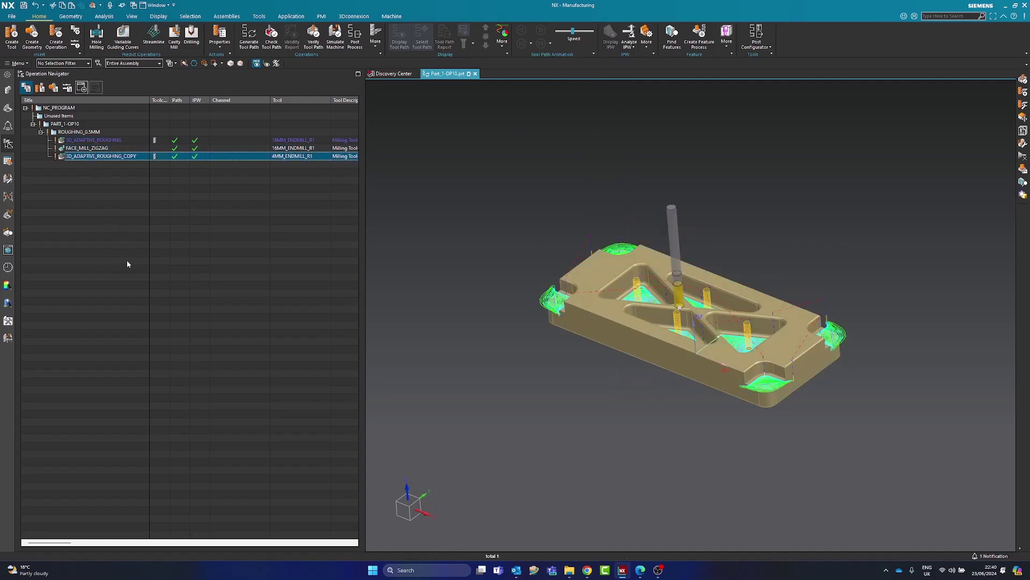
click(127, 264)
click(90, 133)
click(94, 156)
click(99, 258)
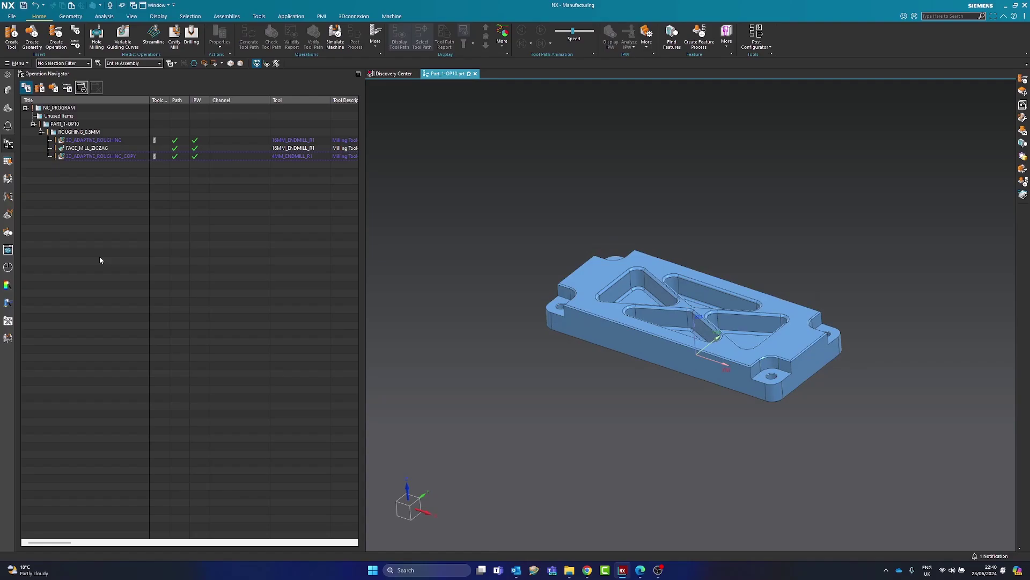